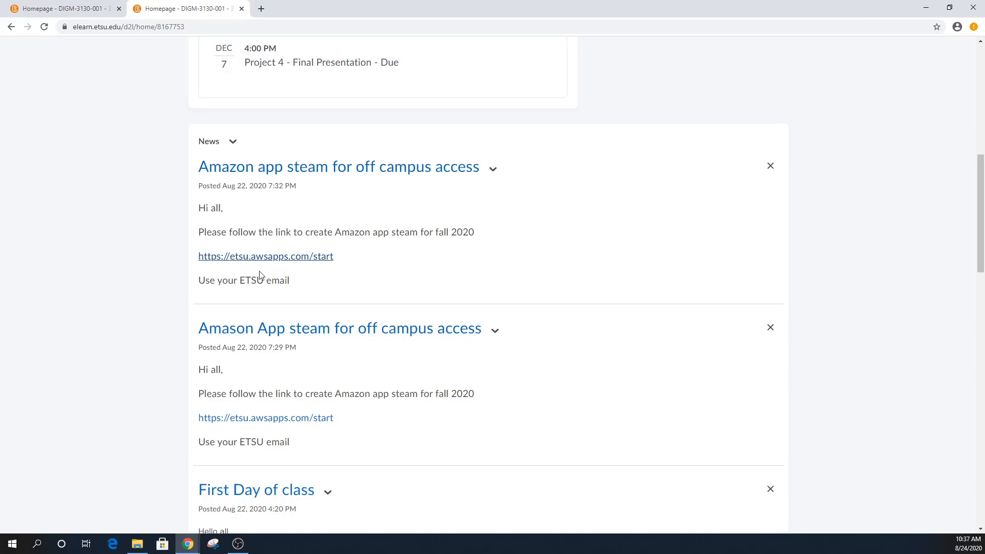
- Follow the news post's AppStream link to reach the AWS Single Sign-On page
left_click(306, 259)
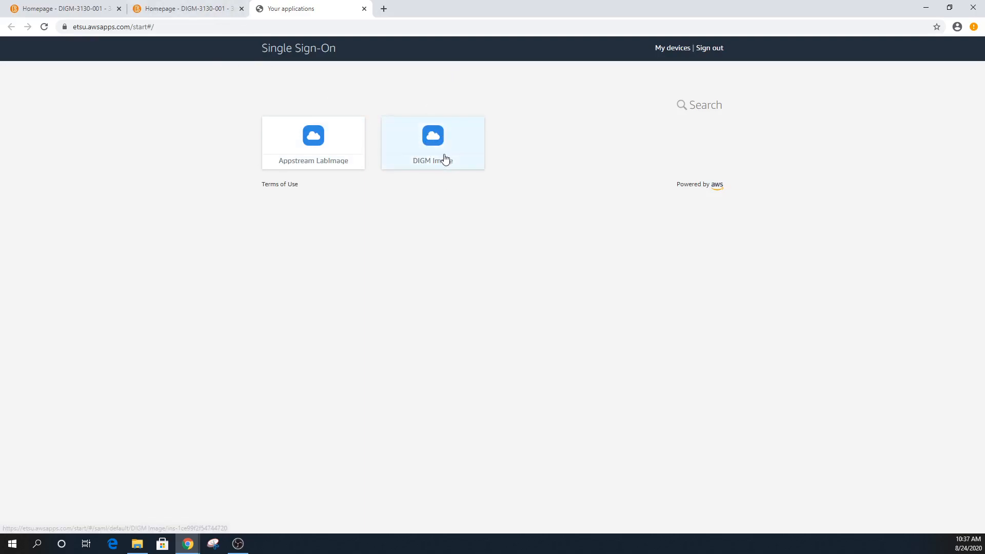
left_click(719, 49)
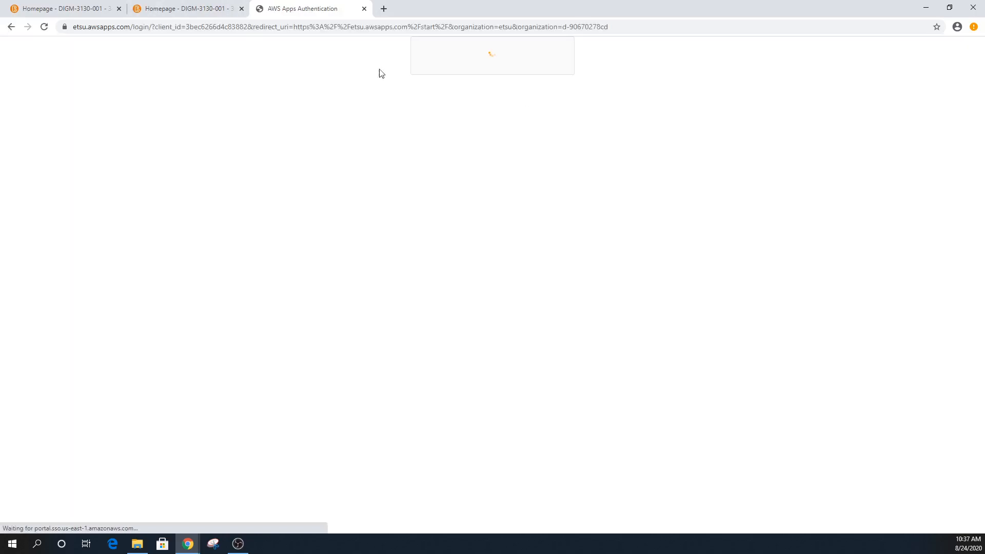
left_click(182, 10)
left_click(333, 6)
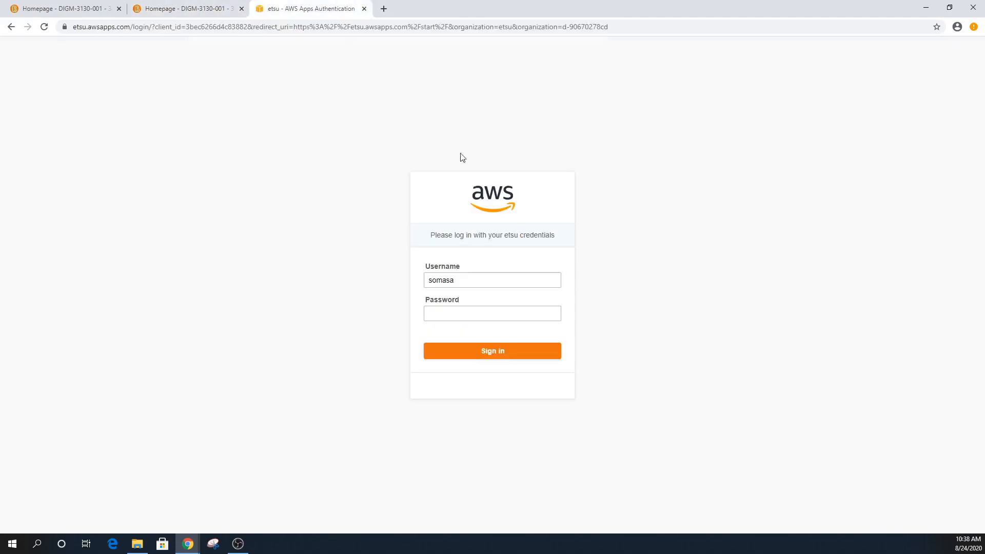
- Sign in with the account password and launch the DIGM Image application
left_click(456, 311)
type("••••••••")
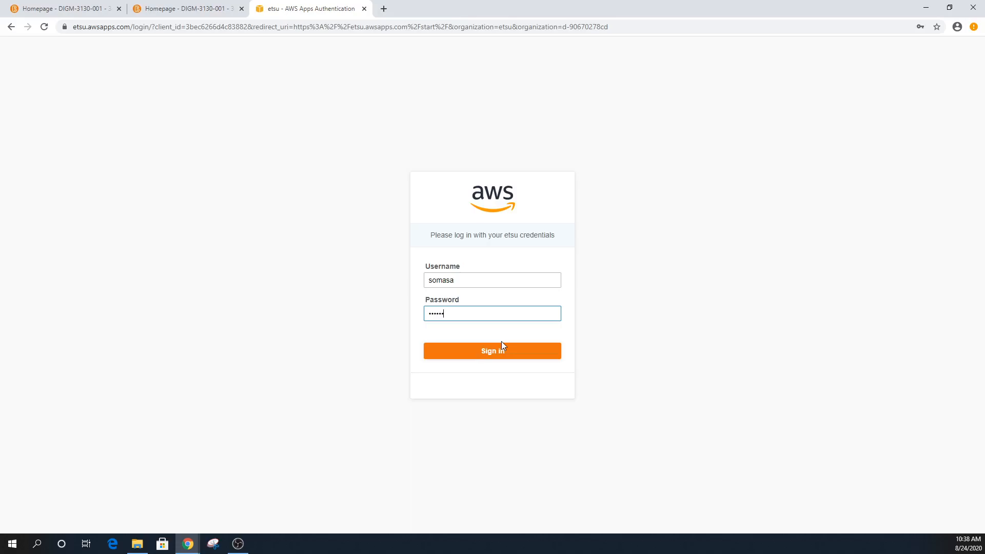
type("••••")
left_click(502, 351)
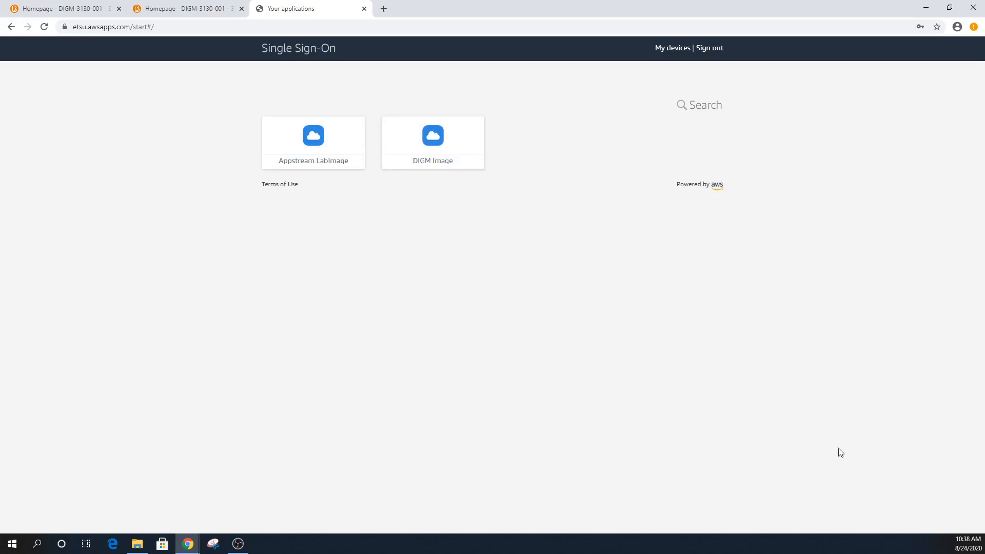
left_click(441, 145)
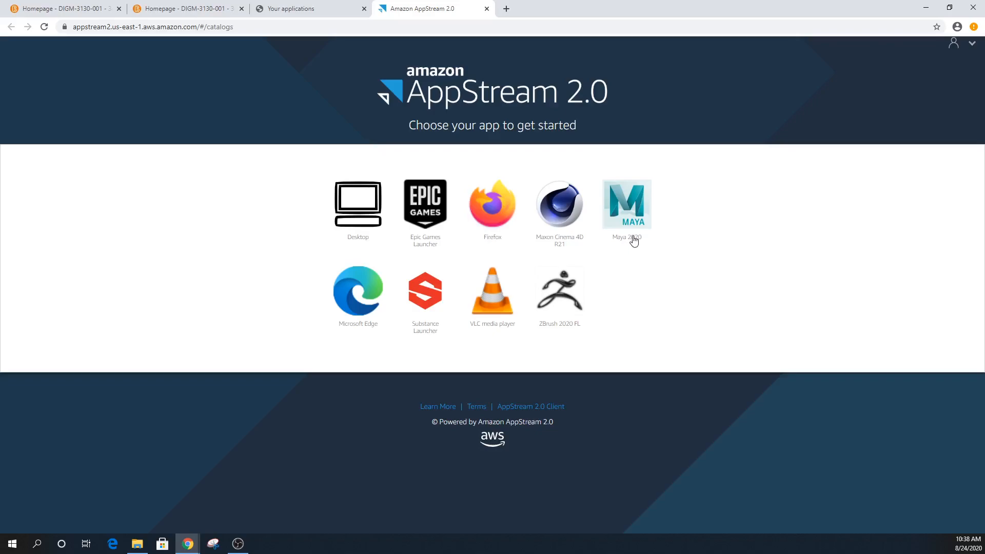
- Start streaming Maya 2020 from the AppStream catalog and allow the site's notifications
left_click(635, 230)
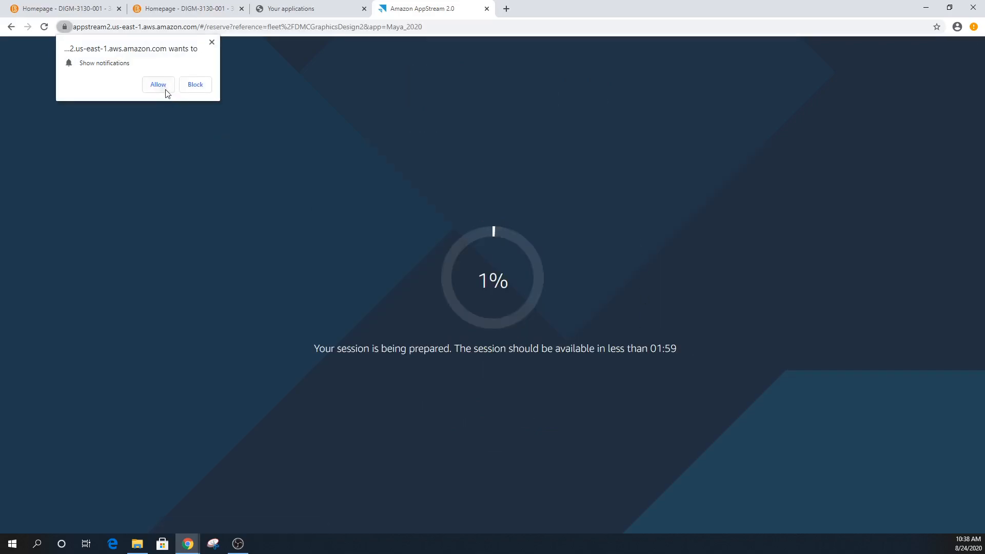
left_click(159, 85)
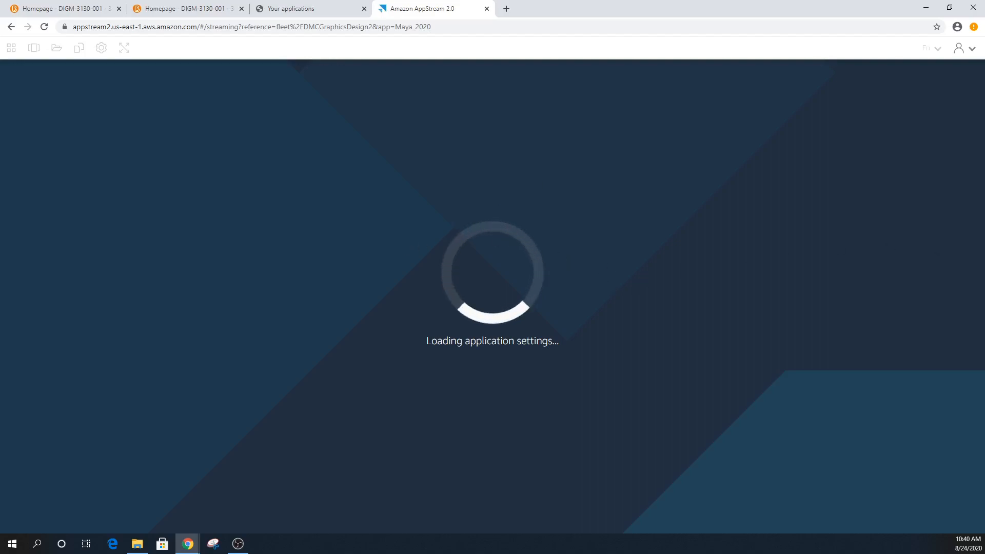
- Launch Maya 2020 by searching 'maya' from the Windows taskbar
left_click(37, 544)
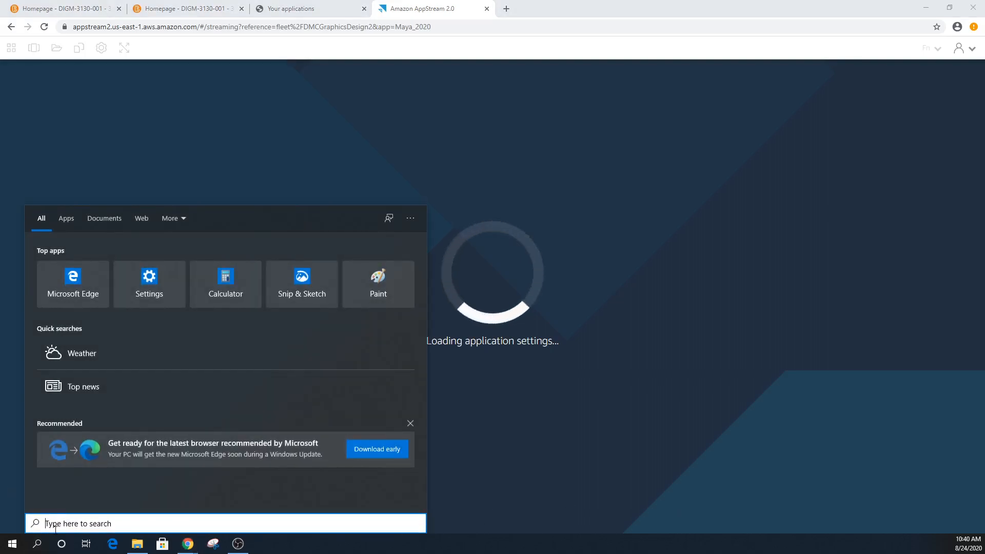
type("maya")
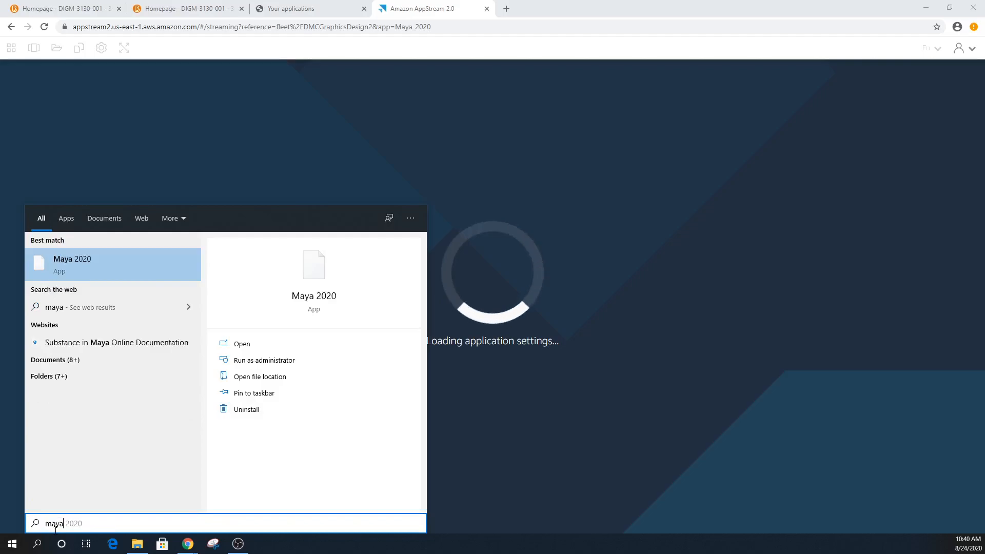
key("Return")
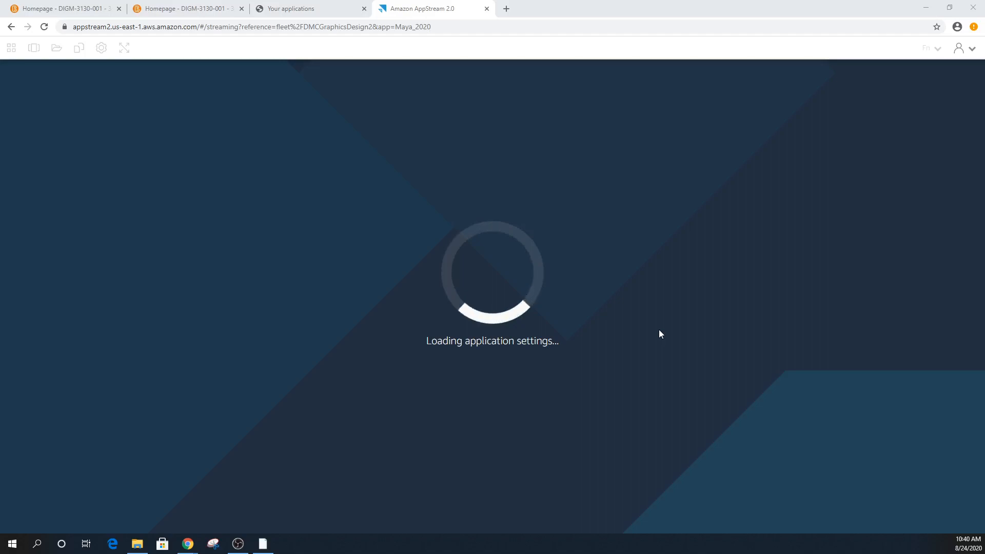
left_click(238, 544)
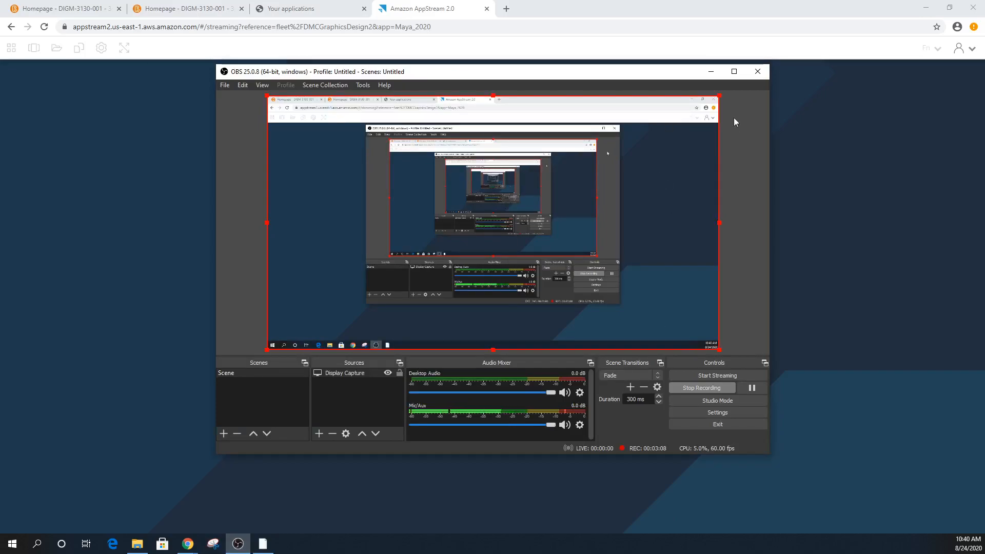
- Hide the screen recorder and dismiss Autodesk's data collection notice in Maya
left_click(711, 72)
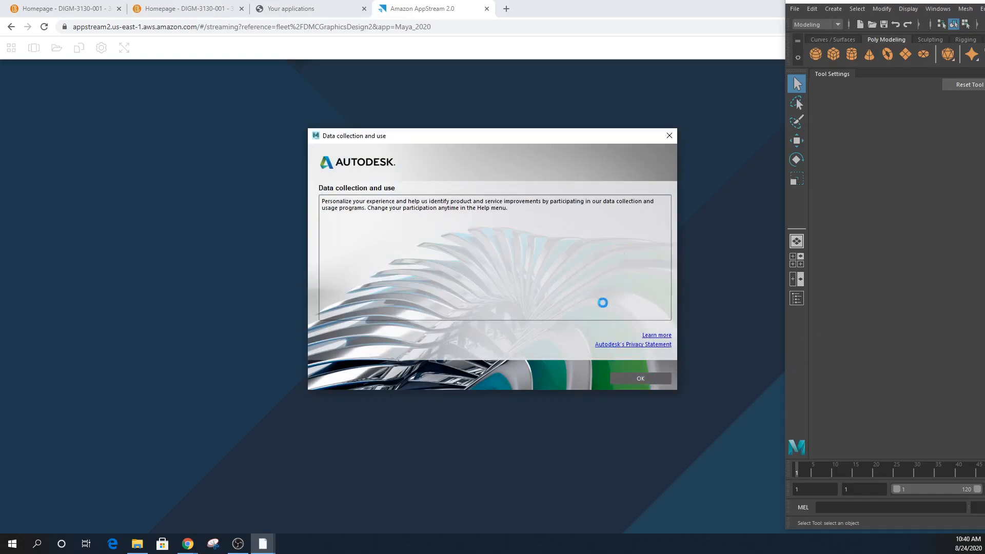
left_click(623, 378)
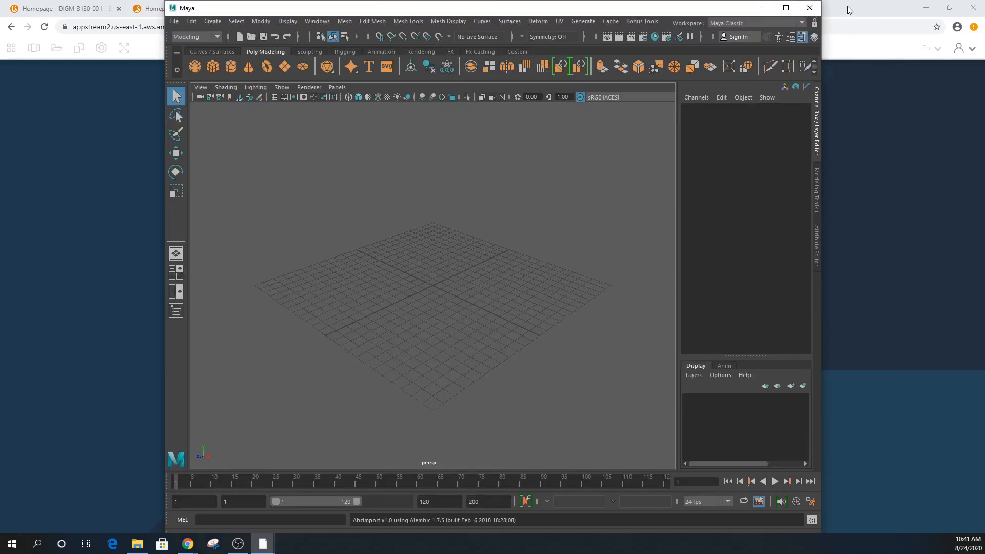
- Minimize Maya and switch back to the DIGM-3130-001 course homepage tab
left_click(763, 9)
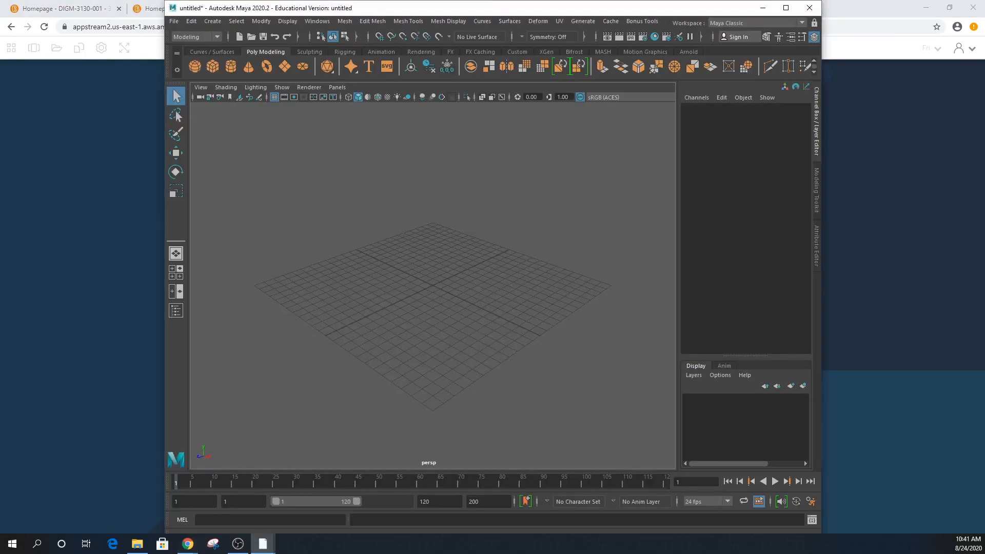
left_click(763, 8)
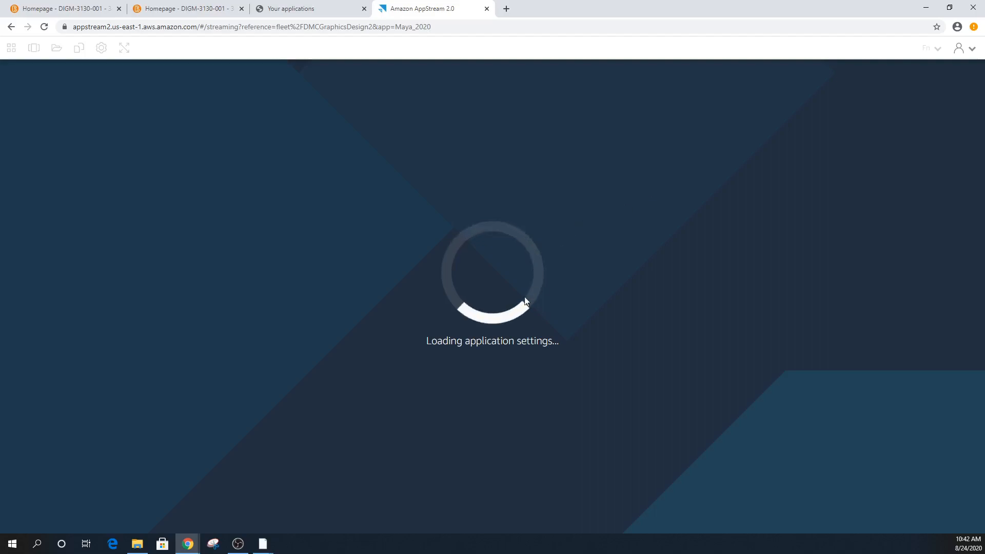
left_click(238, 543)
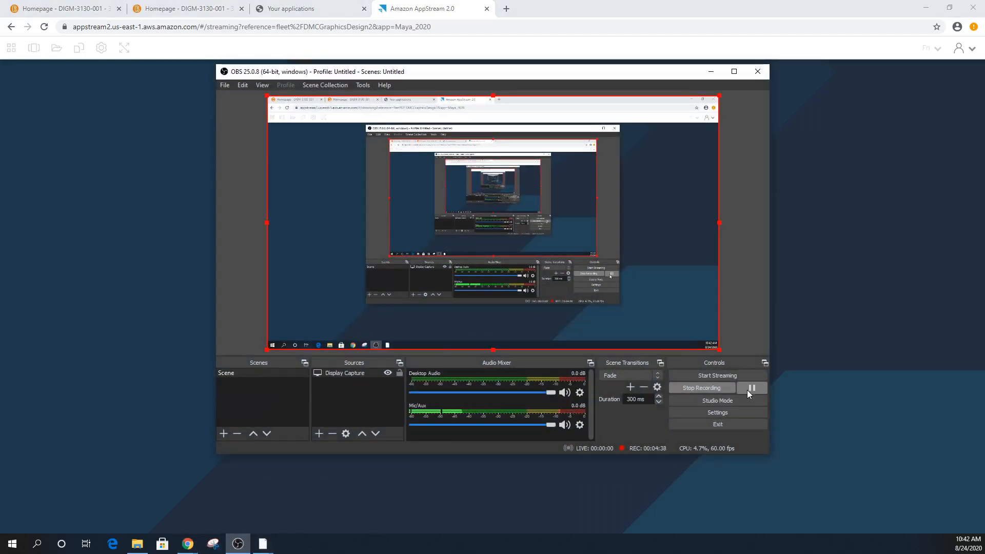
left_click(748, 390)
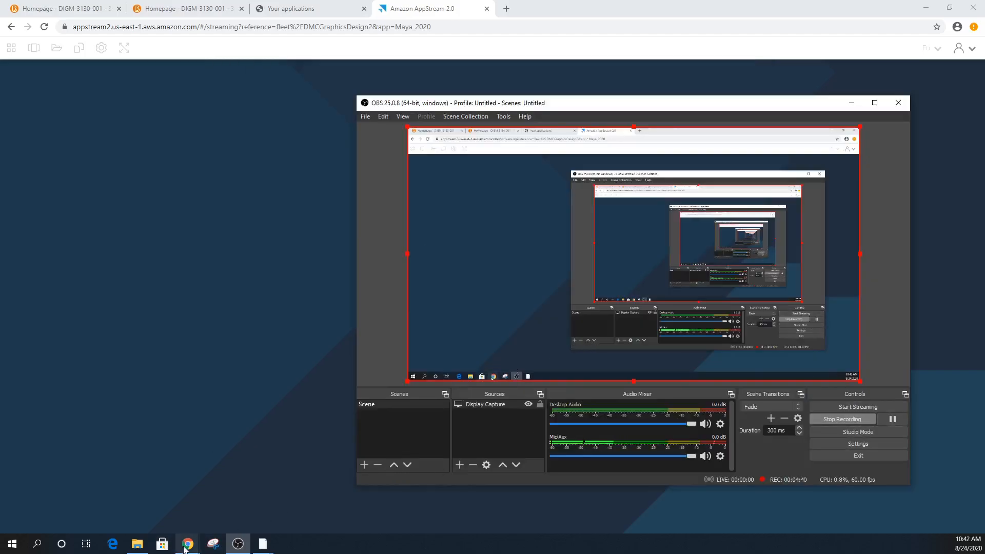
left_click(188, 11)
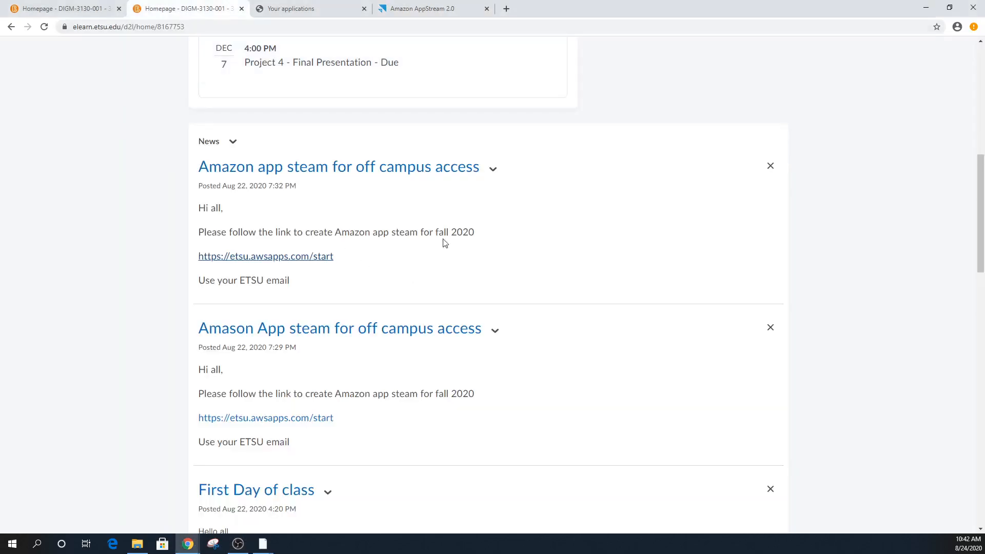
scroll(408, 230, "up", 9)
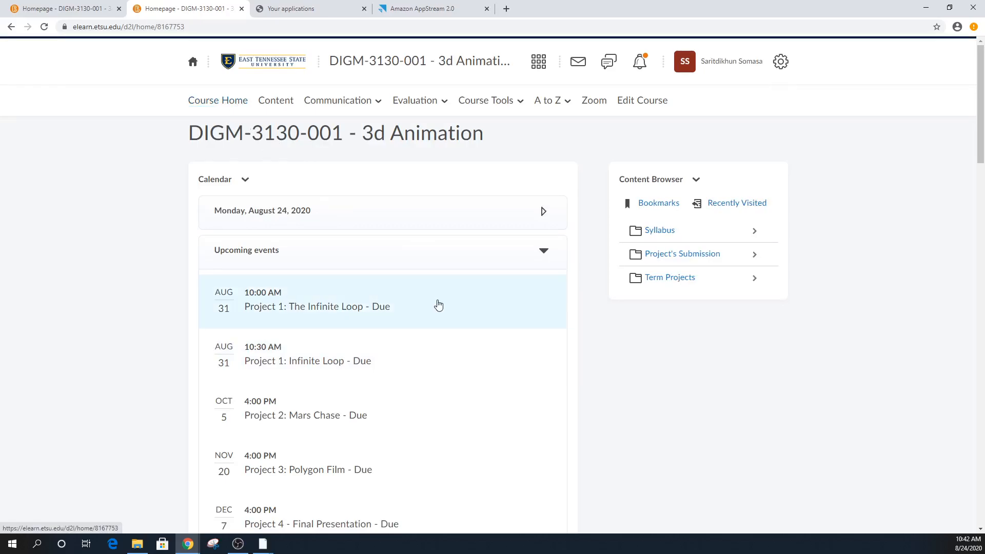
scroll(501, 365, "down", 5)
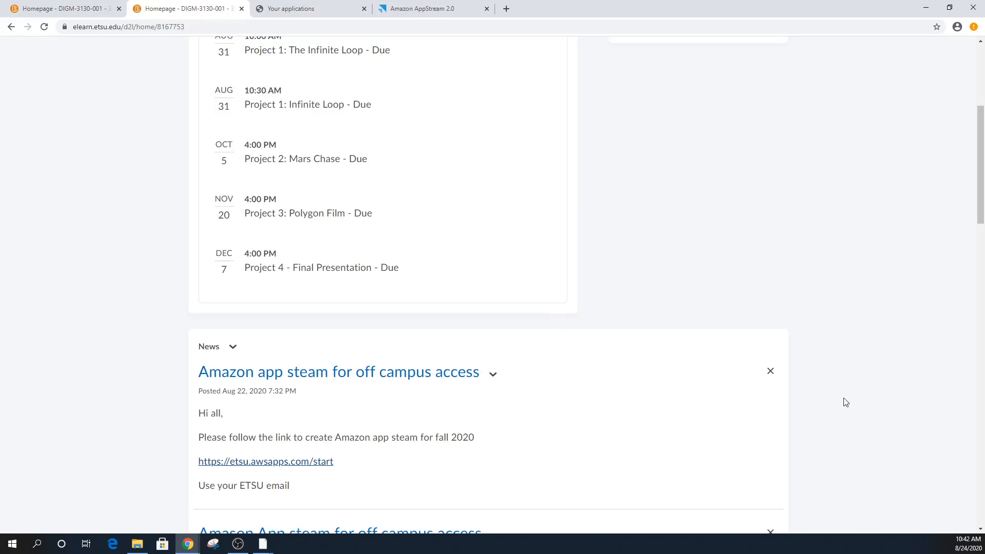
scroll(852, 395, "up", 5)
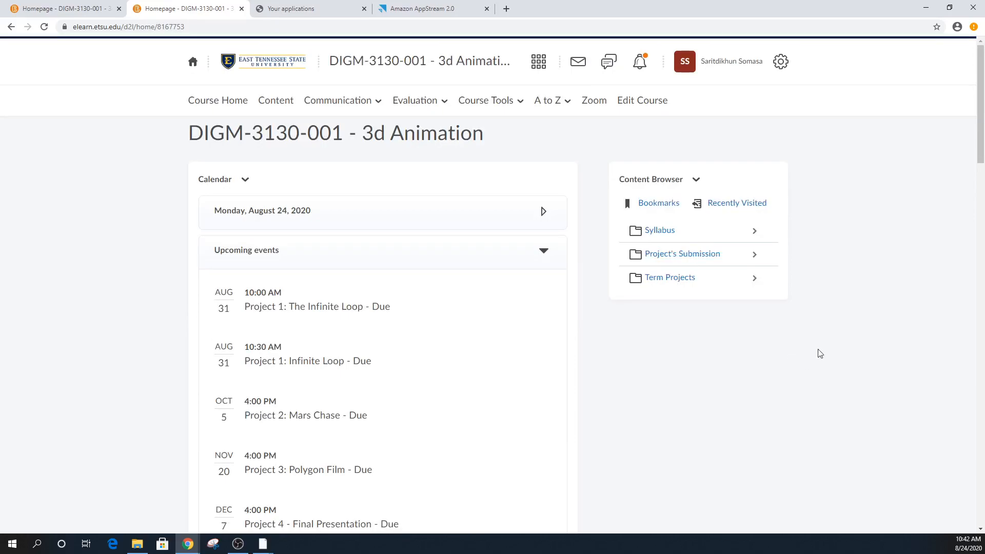
scroll(770, 358, "down", 1)
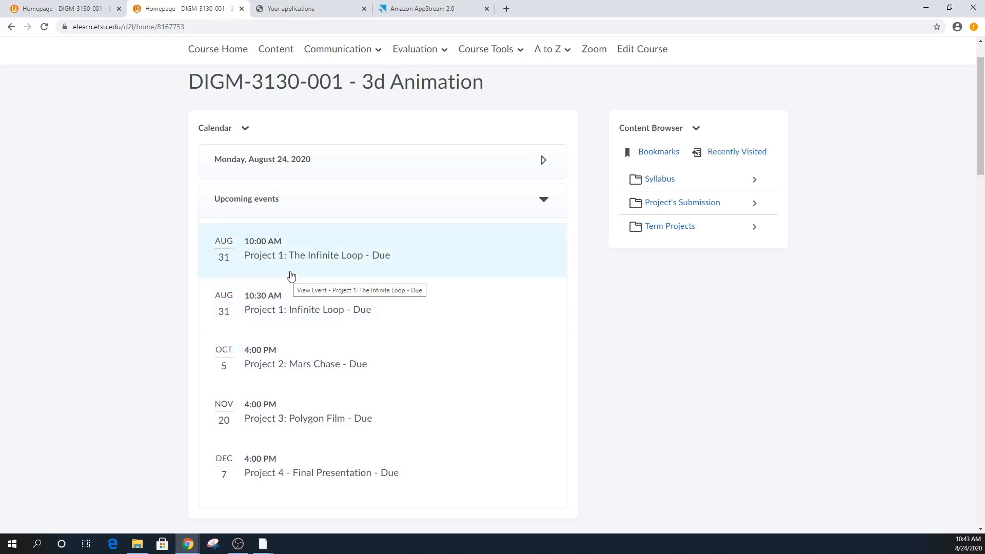
- Delete the duplicate 'Project 1: The Infinite Loop' calendar event, then scroll the homepage back up
right_click(402, 263)
left_click(390, 260)
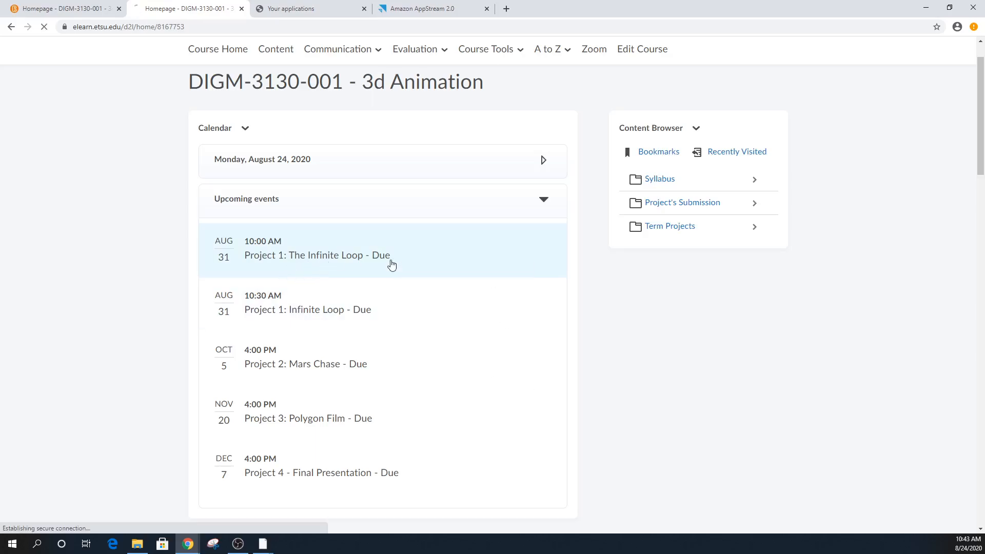
left_click(349, 197)
left_click(364, 254)
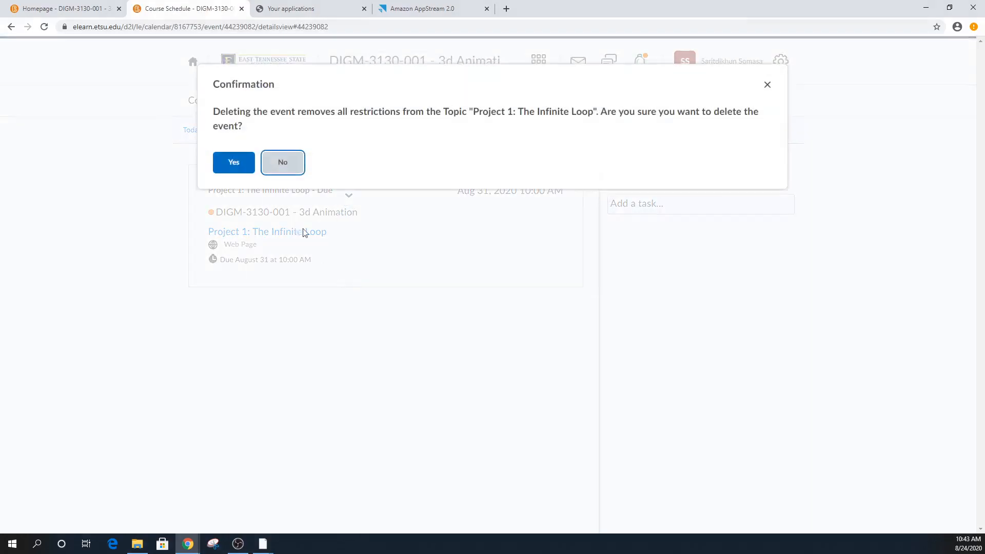
left_click(230, 162)
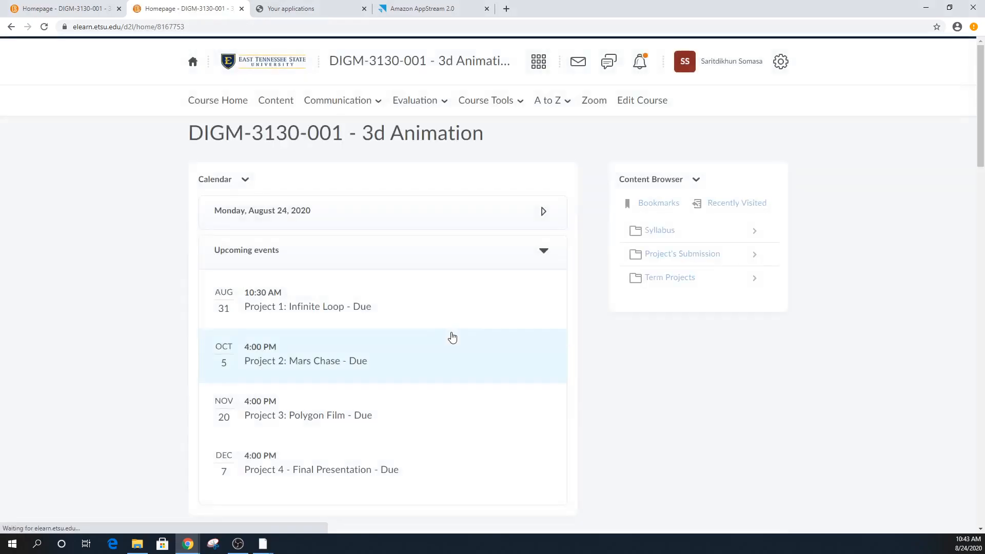
scroll(451, 349, "down", 3)
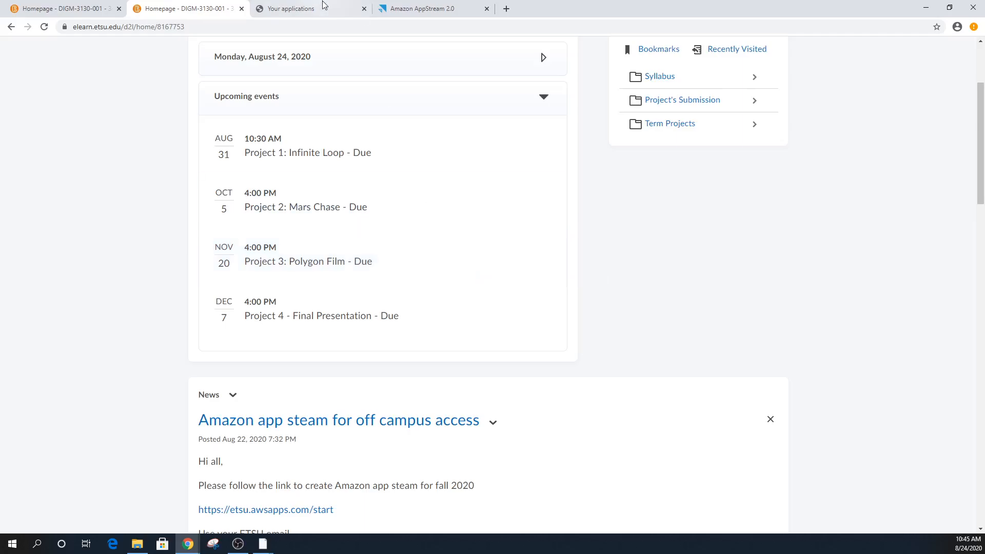
scroll(494, 277, "up", 3)
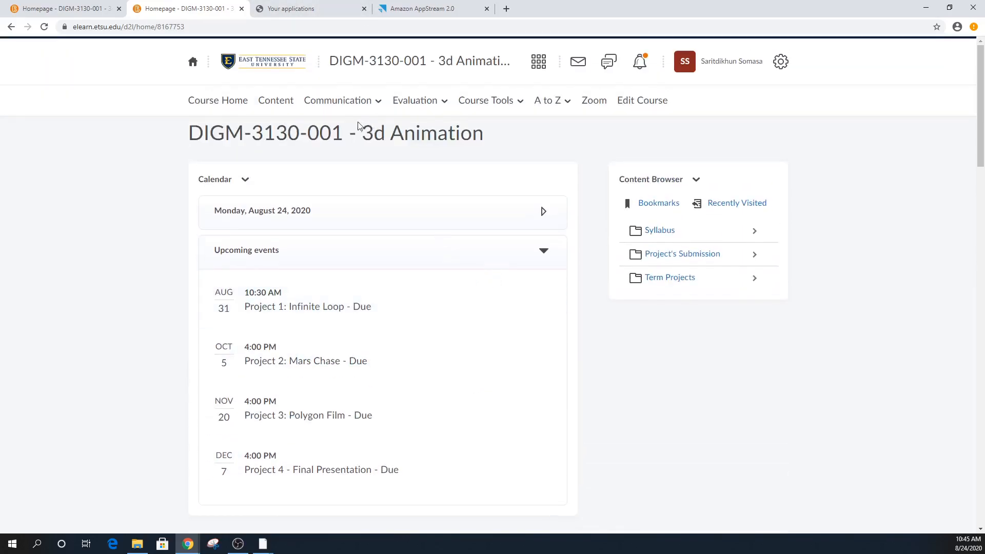
left_click(650, 232)
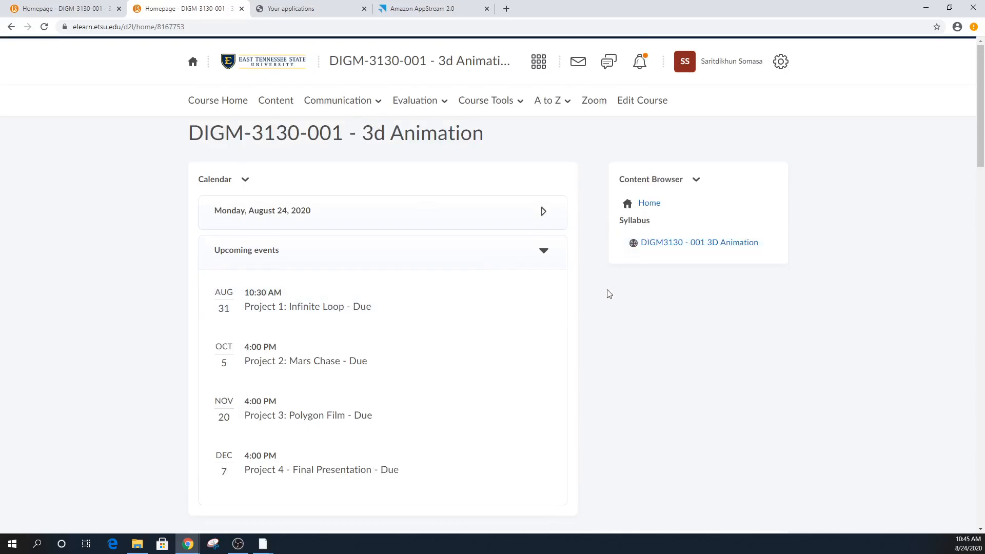
scroll(334, 359, "down", 5)
scroll(341, 354, "down", 1)
scroll(513, 257, "up", 4)
left_click(676, 140)
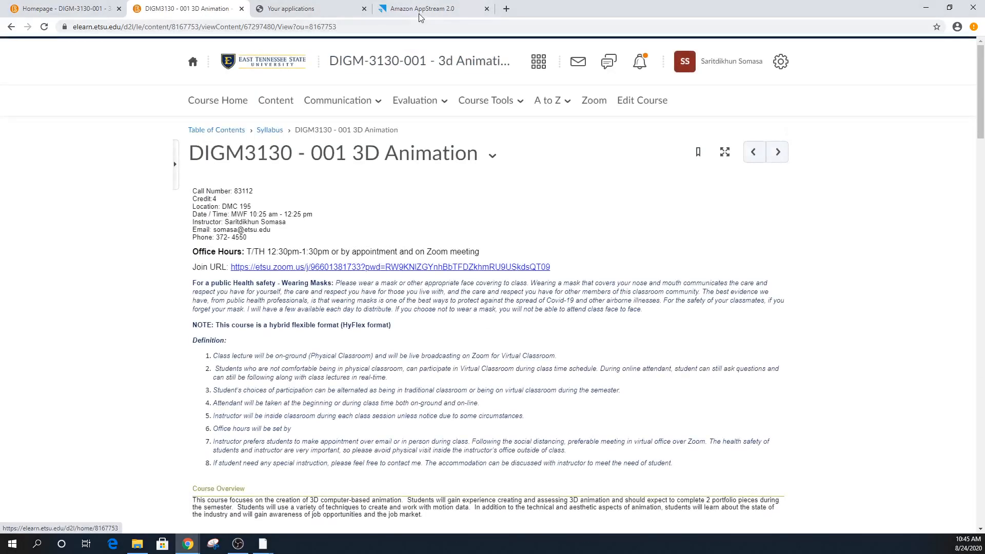
left_click(419, 9)
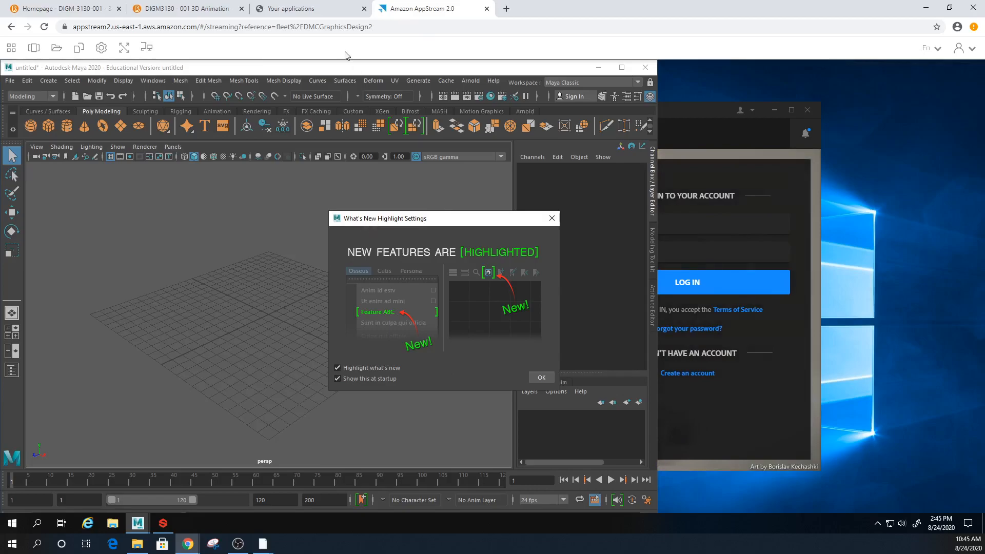
left_click(203, 9)
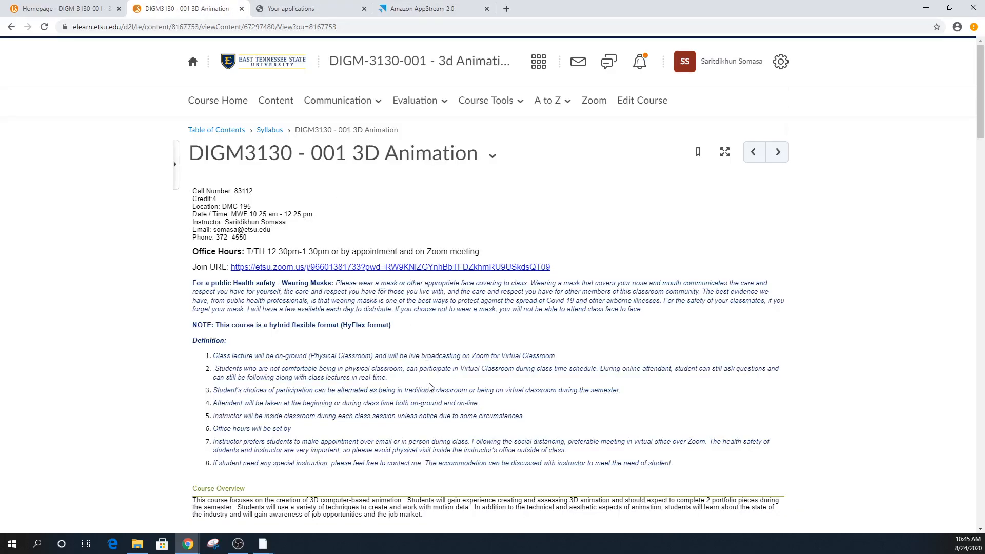
scroll(426, 387, "down", 6)
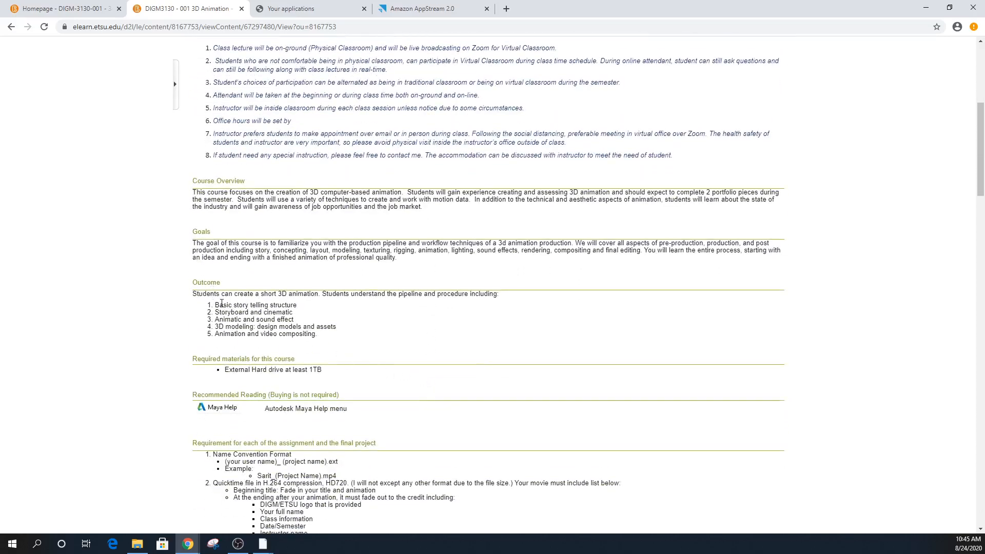
- Review the syllabus outcomes and file-naming convention, then open the syllabus topic's options menu
left_click_drag(214, 305, 277, 321)
left_click(301, 327)
left_click_drag(347, 327, 214, 331)
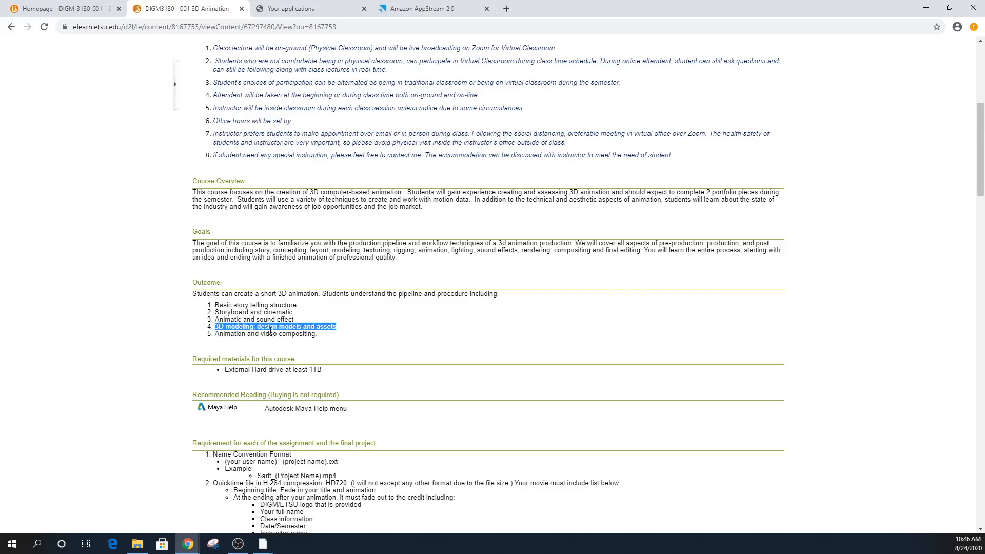
left_click(344, 333)
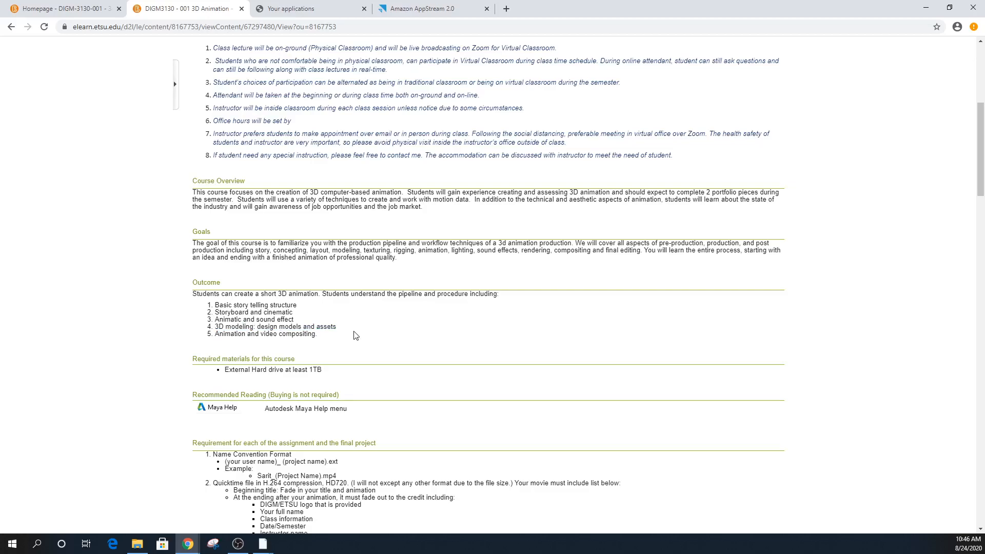
scroll(384, 341, "down", 4)
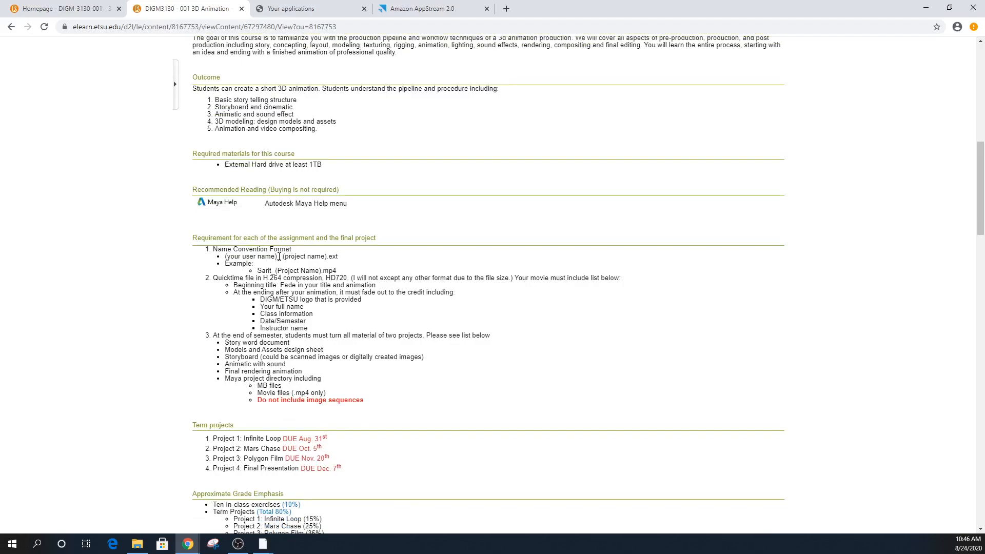
left_click_drag(280, 255, 230, 258)
left_click(230, 257)
scroll(406, 205, "up", 6)
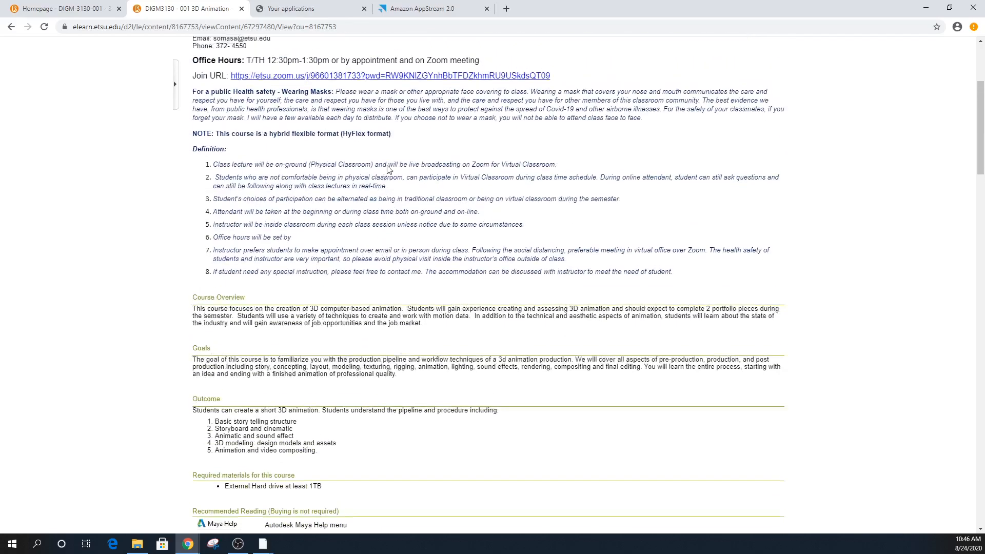
scroll(387, 173, "up", 4)
left_click(493, 155)
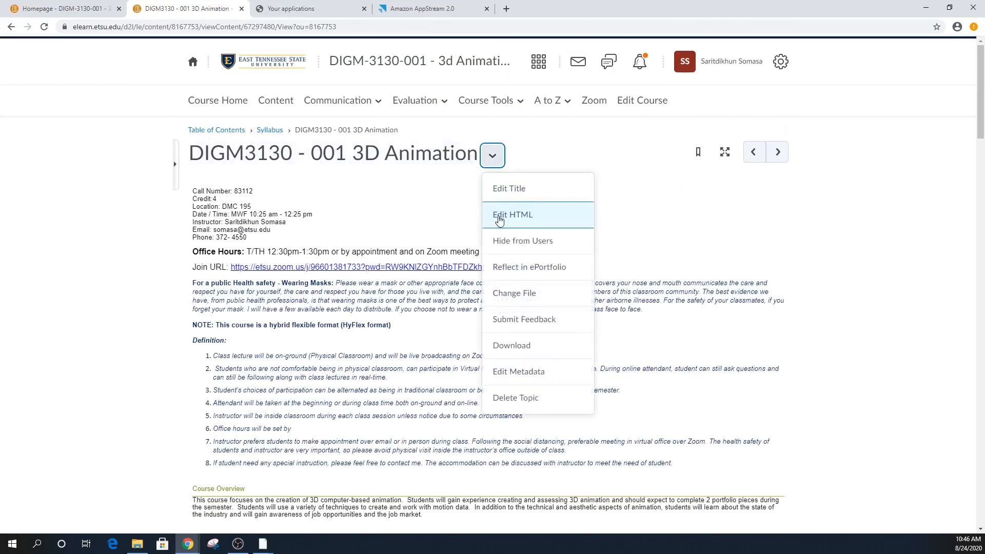
- In Edit HTML, replace 'user' with 'first' in the naming bullet and save
left_click(499, 218)
scroll(299, 339, "down", 10)
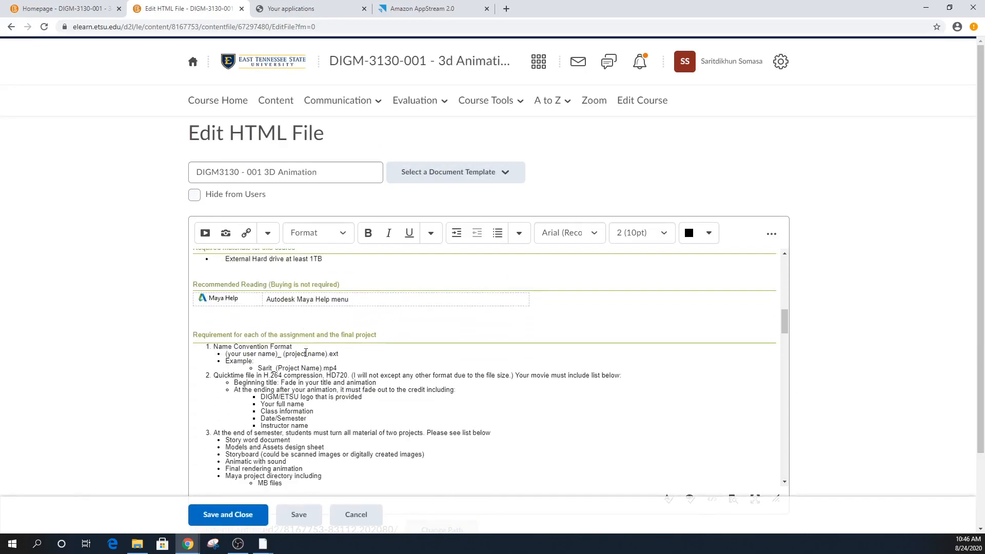
left_click_drag(277, 354, 262, 356)
left_click(259, 355)
double_click(247, 355)
type("firs")
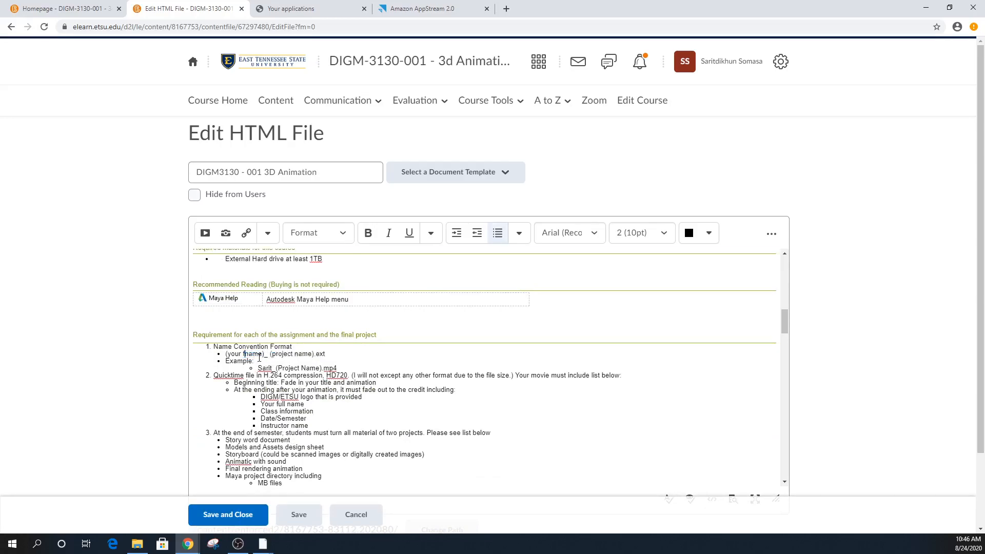
type("t")
left_click(307, 521)
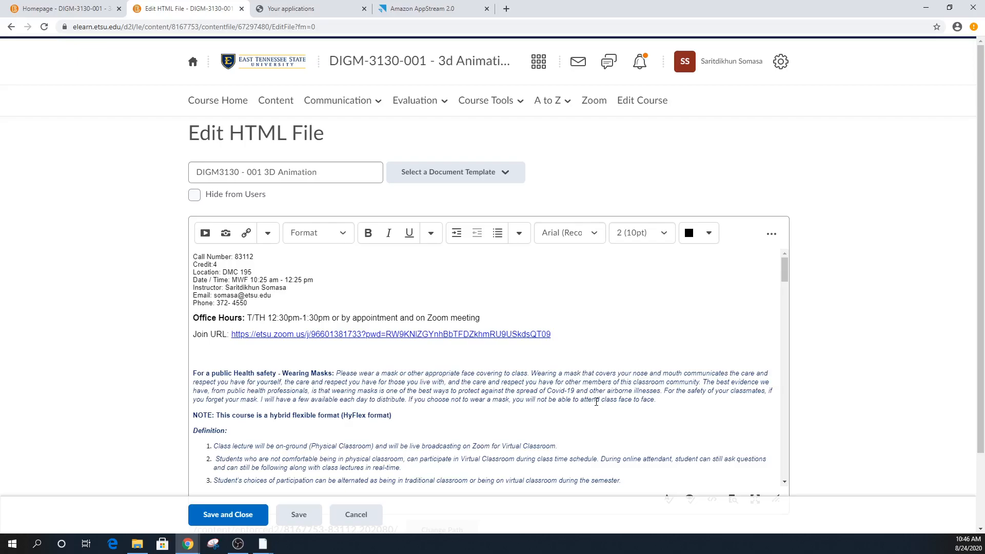
scroll(553, 370, "down", 10)
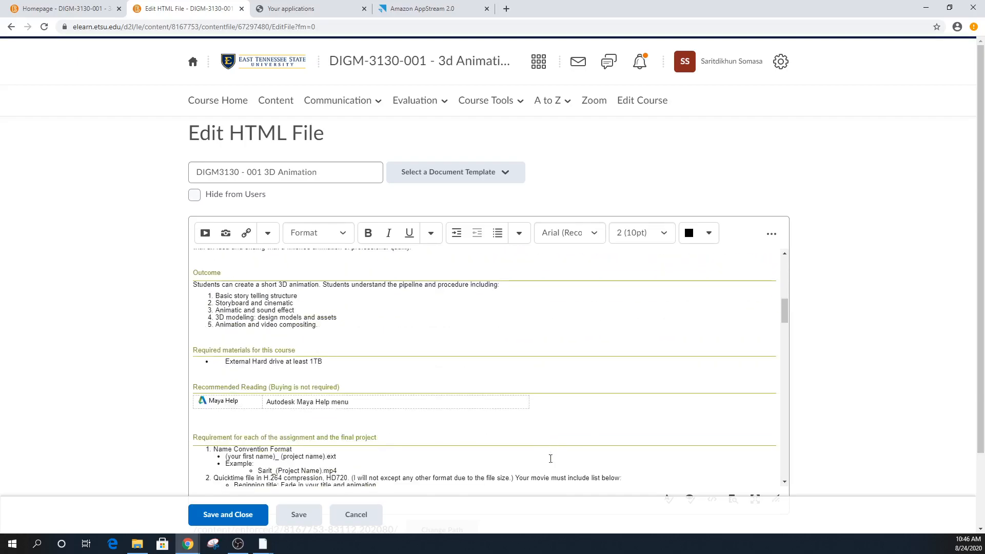
scroll(548, 457, "down", 3)
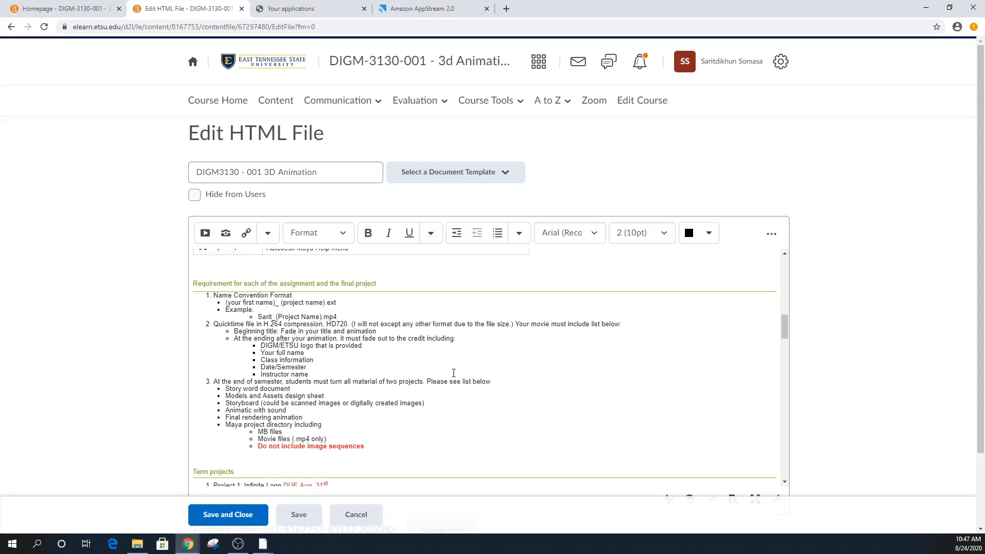
scroll(464, 385, "down", 3)
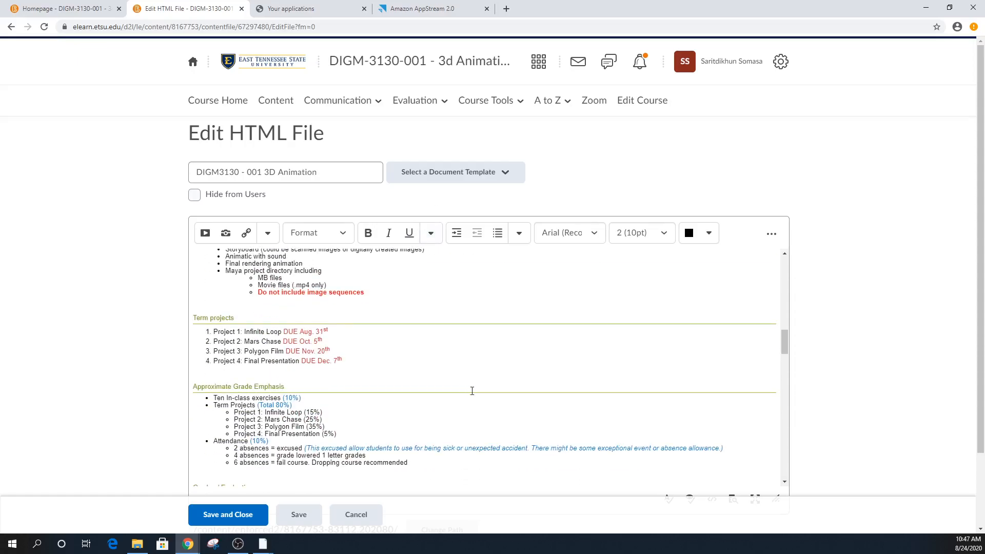
scroll(472, 391, "up", 3)
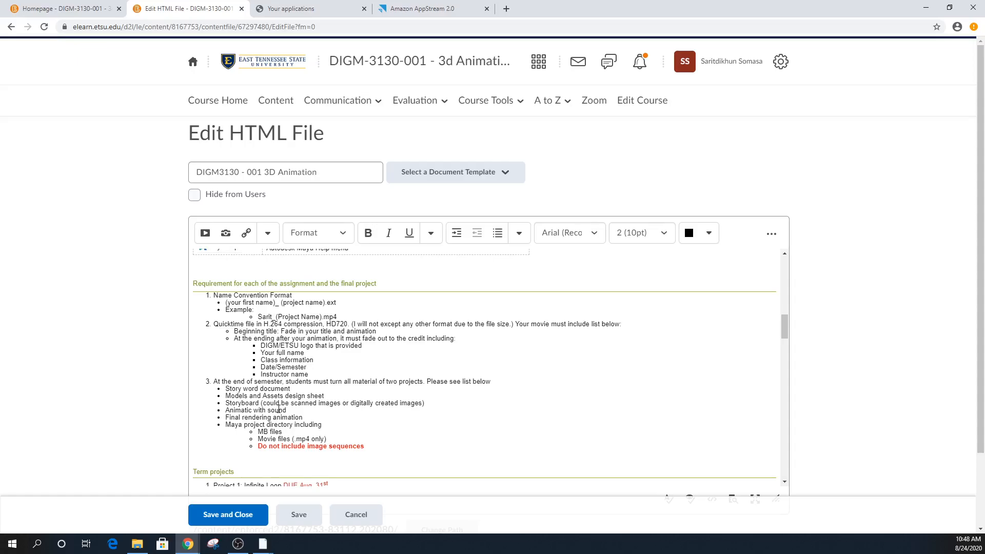
- Bring up File Explorer and go to the \\etsue3 network share
left_click(137, 543)
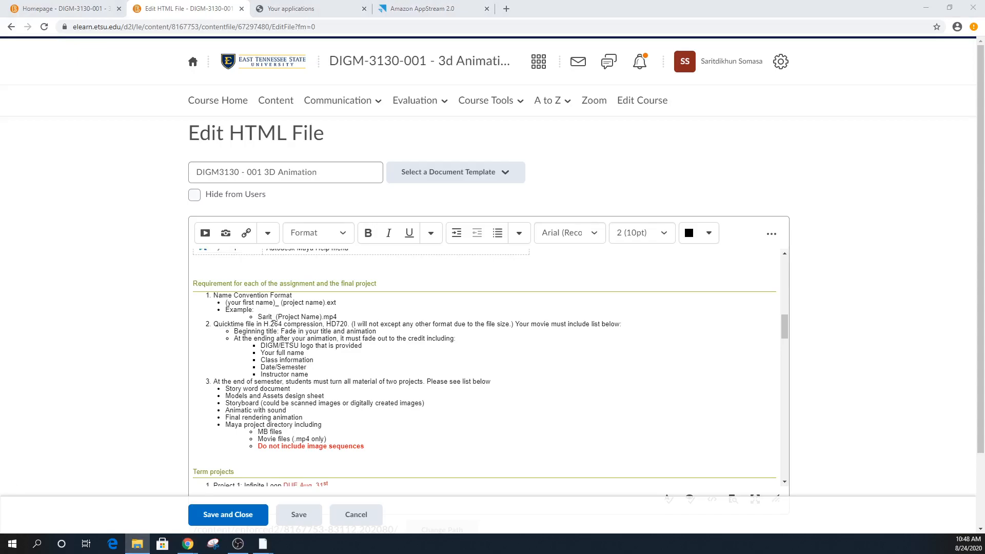
left_click_drag(828, 15, 652, 71)
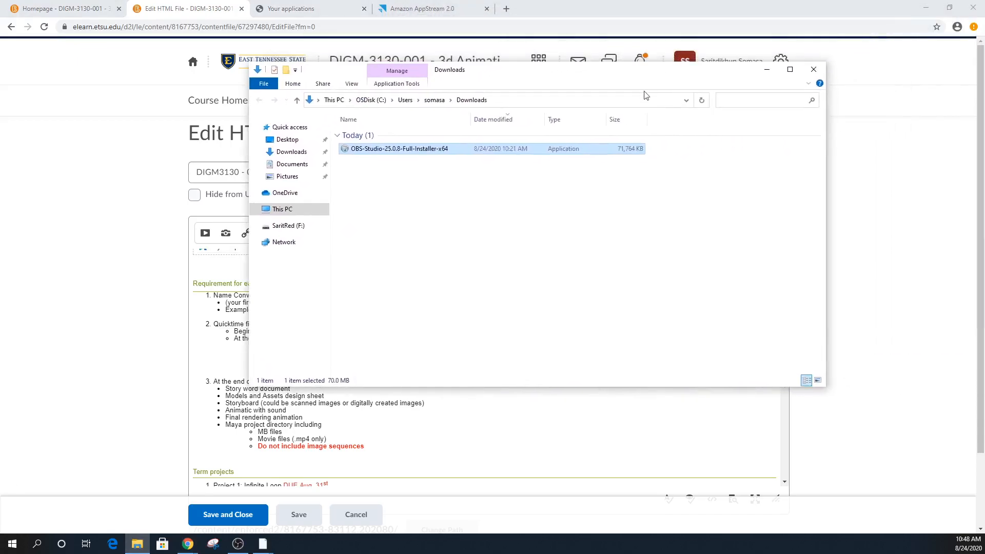
left_click(522, 99)
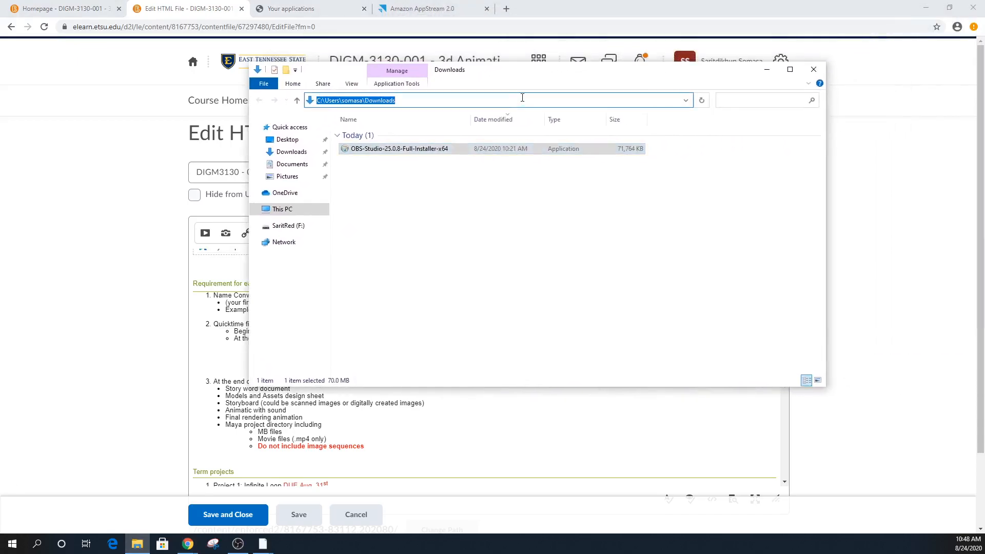
type("\\\\et")
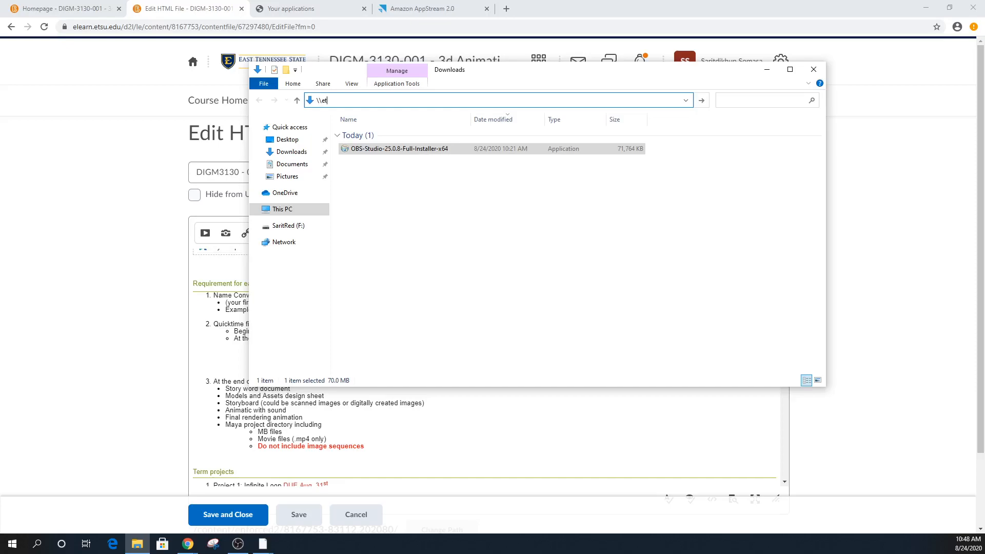
type("sue3")
key("Return")
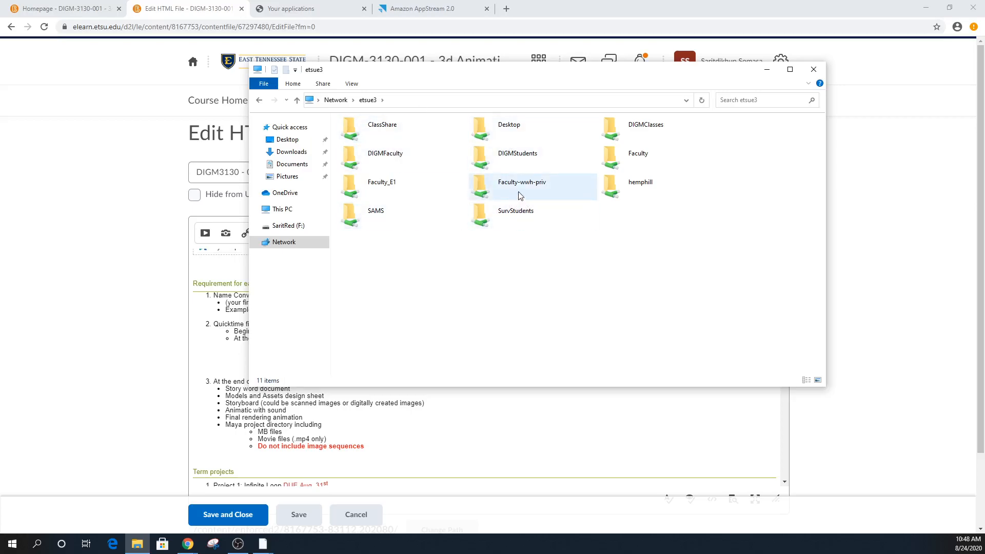
- Open DIGMClasses, the instructor's folder, then the DIGM3130F20_3dAnimation class folder
double_click(526, 157)
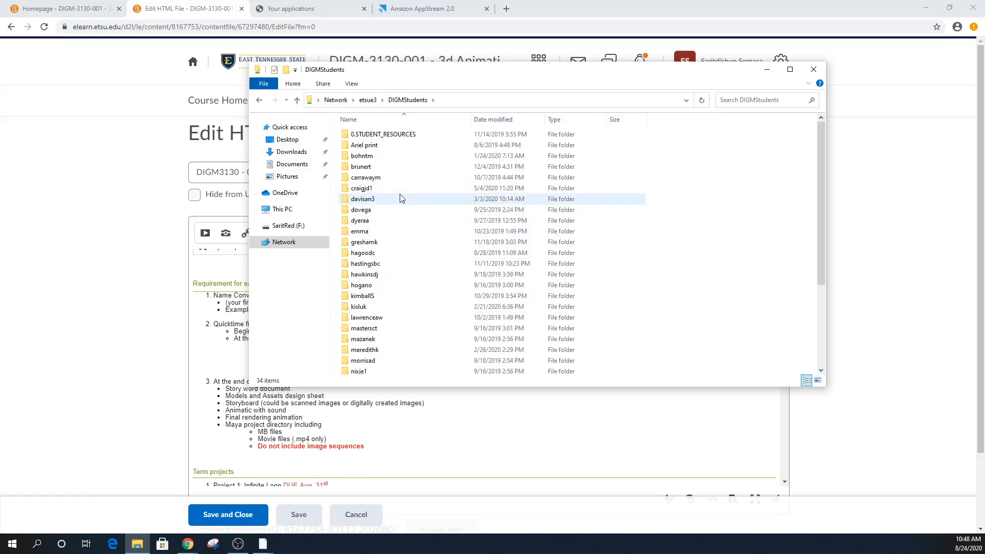
left_click(376, 101)
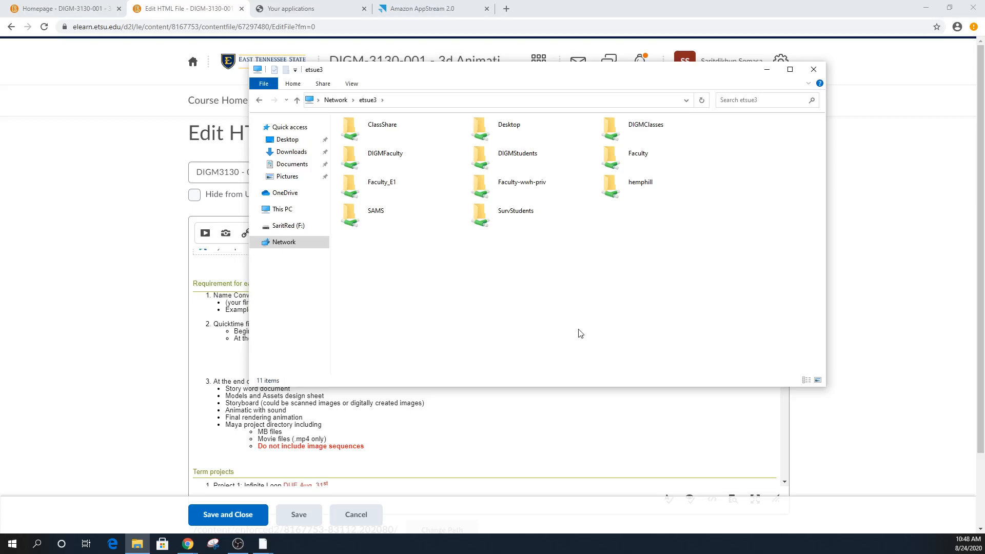
double_click(642, 136)
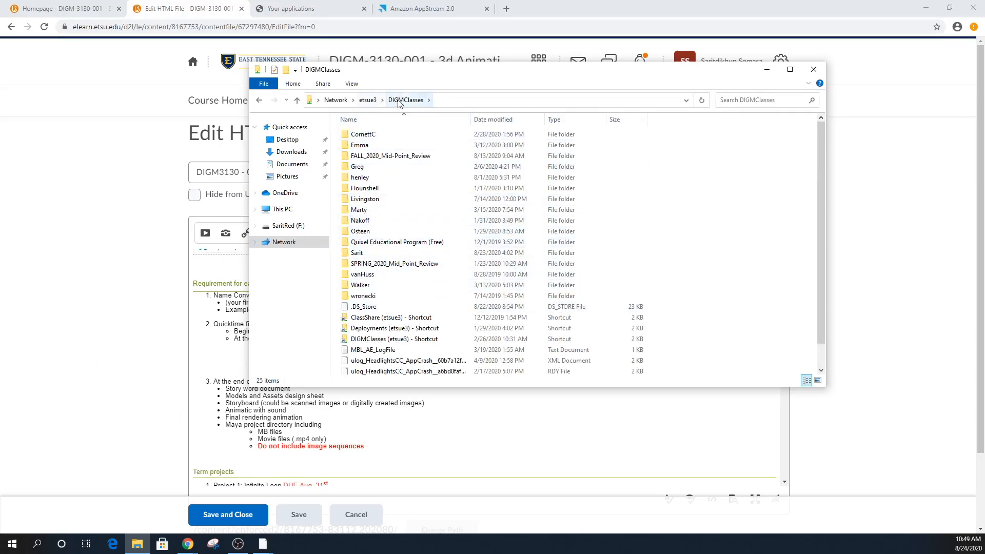
left_click(361, 254)
double_click(362, 255)
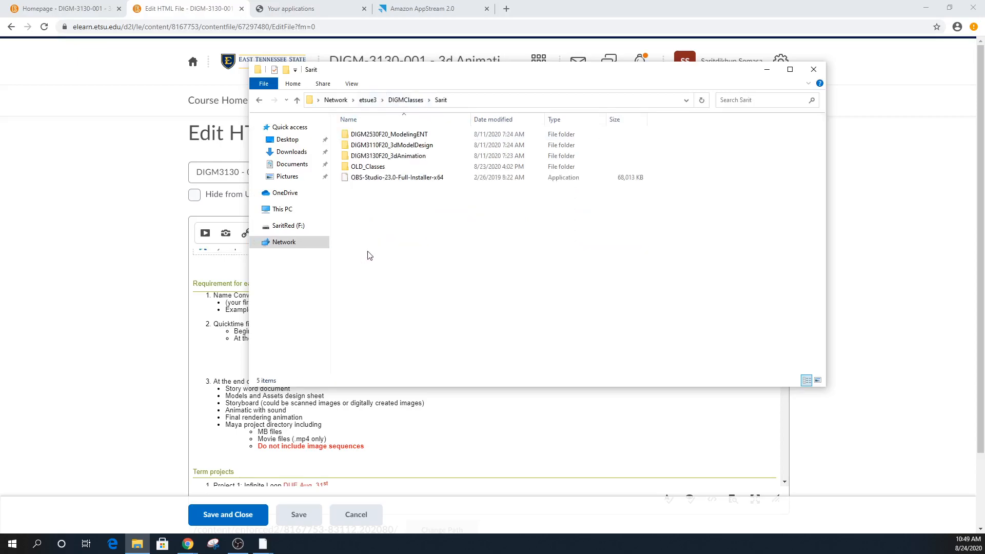
double_click(416, 157)
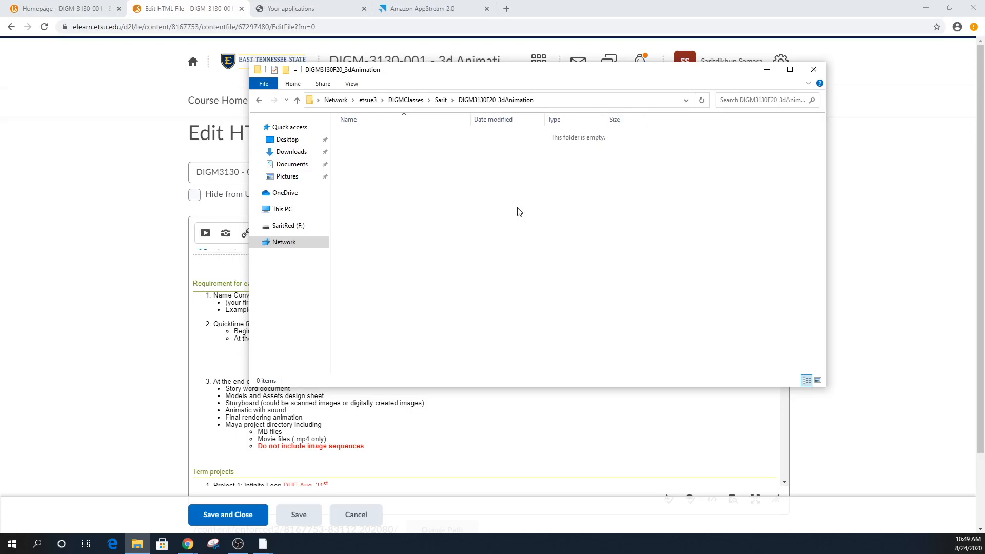
- Minimize File Explorer and review the syllabus Attendance rules and Term projects in the HTML editor
left_click(774, 77)
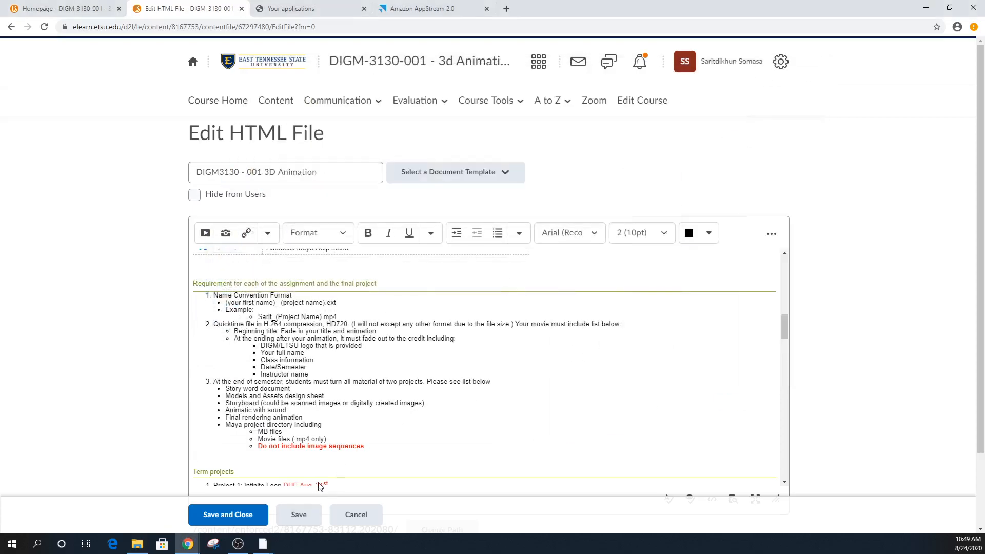
scroll(343, 426, "down", 4)
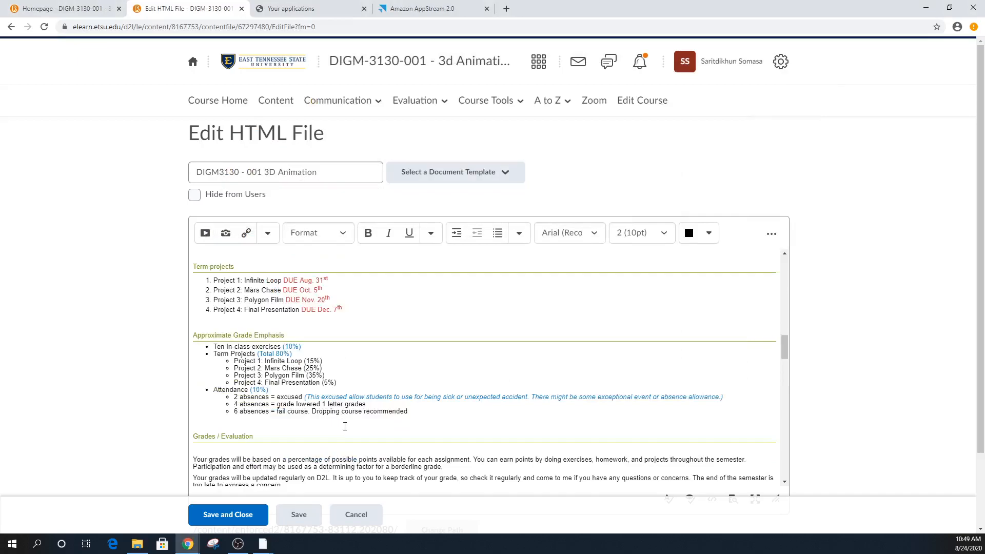
scroll(343, 426, "down", 3)
scroll(331, 427, "up", 3)
left_click_drag(424, 412, 231, 391)
left_click(424, 414)
left_click_drag(417, 412, 235, 398)
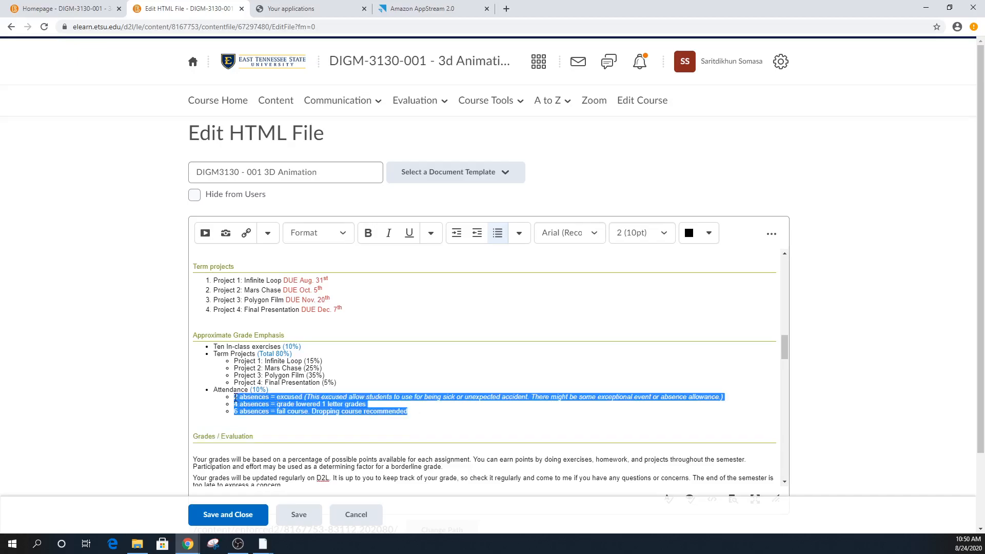
left_click(463, 411)
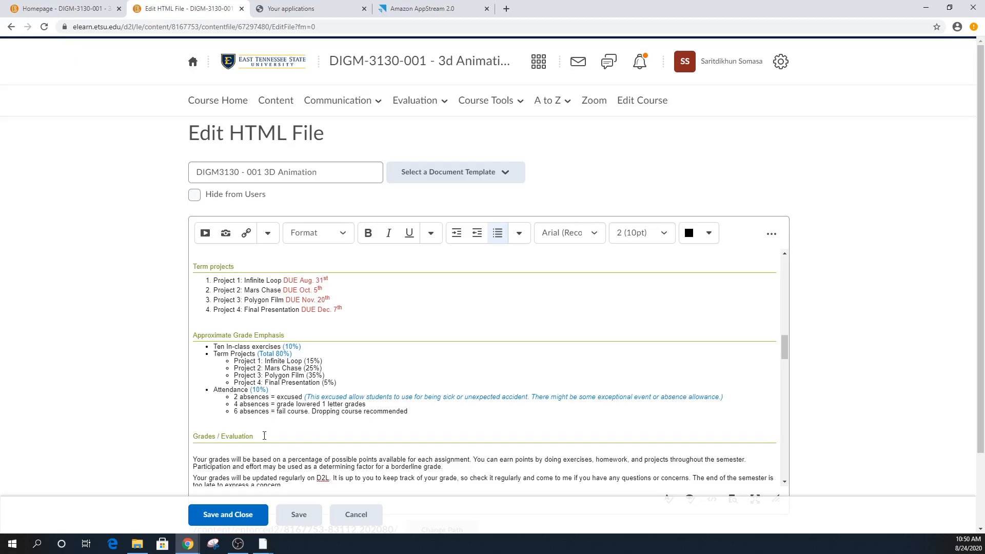
left_click_drag(343, 310, 213, 280)
left_click(489, 319)
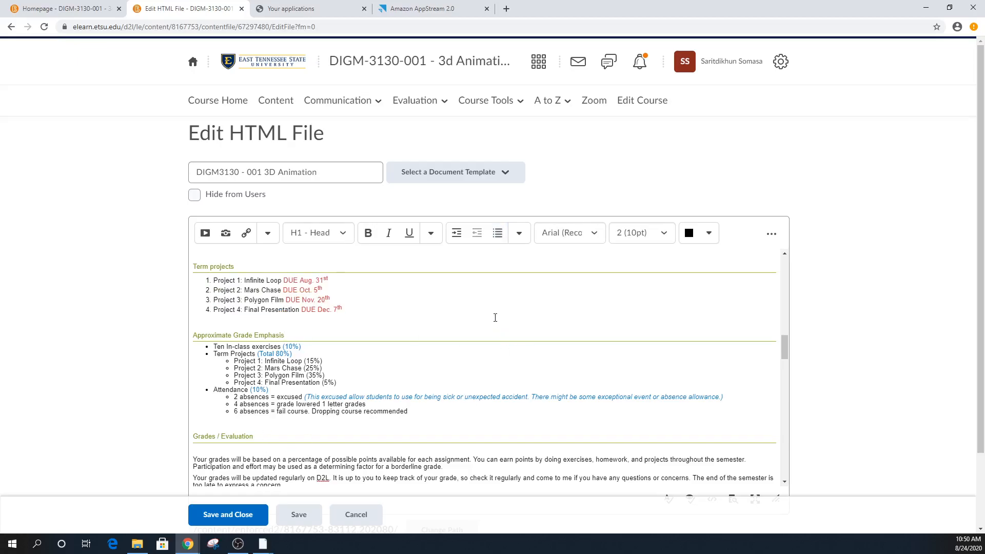
left_click(364, 307)
scroll(446, 377, "down", 3)
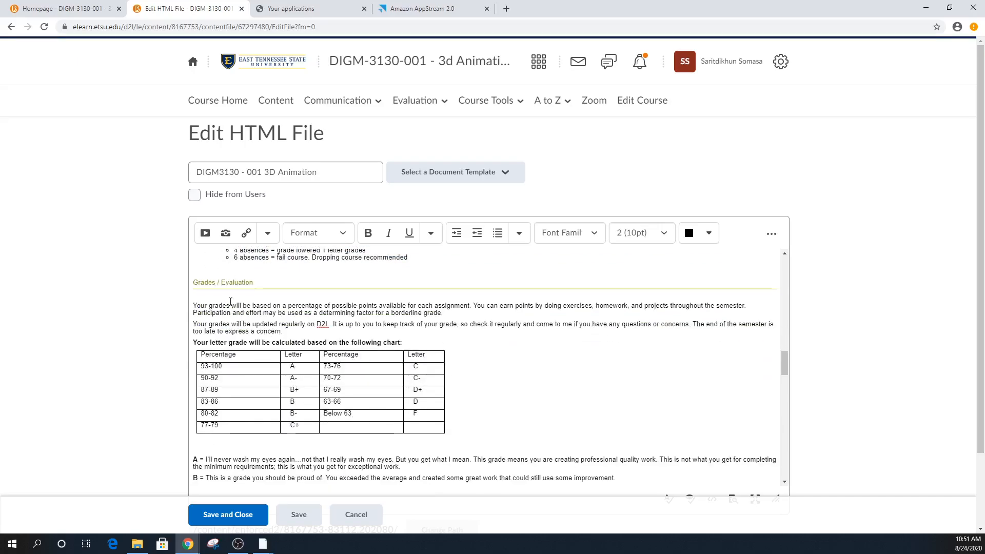
scroll(402, 390, "down", 3)
scroll(618, 471, "down", 3)
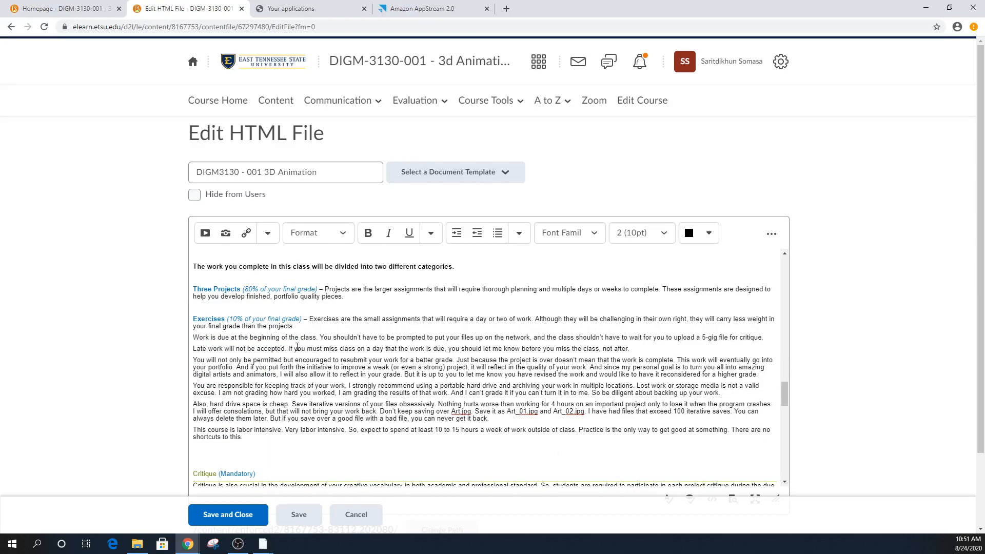
scroll(301, 344, "down", 1)
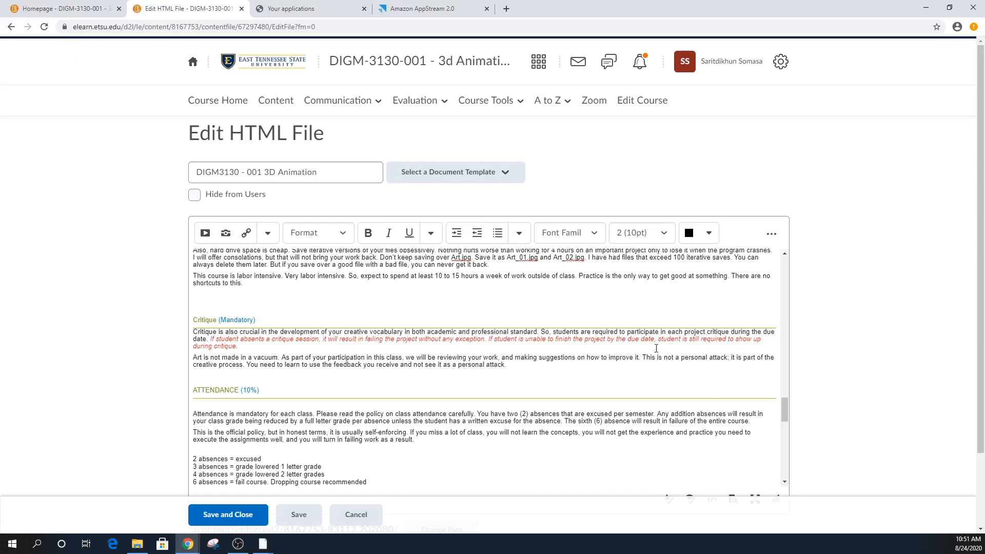
- Highlight the syllabus attendance rules for 2, 3, 4 and 6 absences
scroll(573, 357, "down", 2)
mouse_move(194, 356)
left_mouse_down()
mouse_move(244, 366)
mouse_move(194, 357)
left_mouse_up()
left_click(244, 380)
left_click_drag(263, 355, 225, 357)
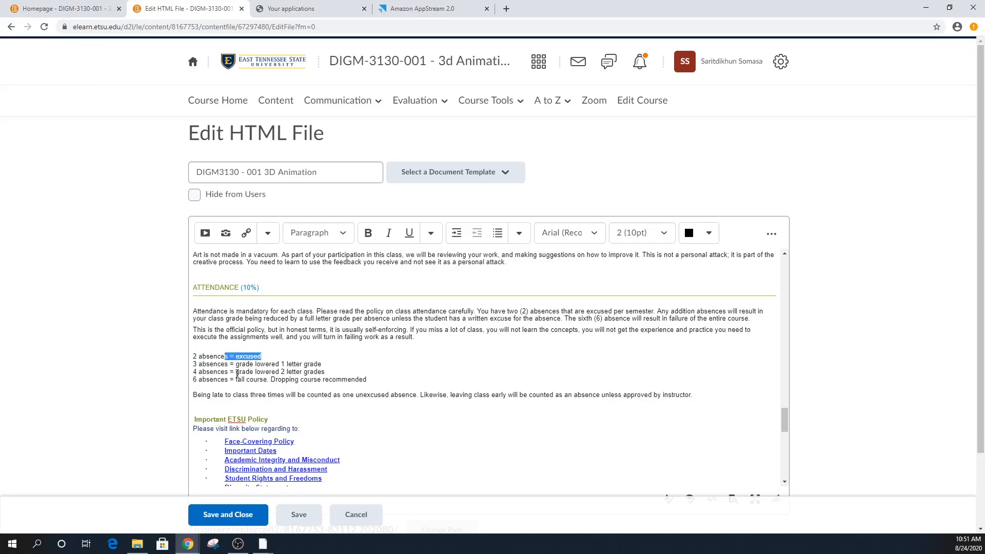
left_click_drag(369, 365, 258, 365)
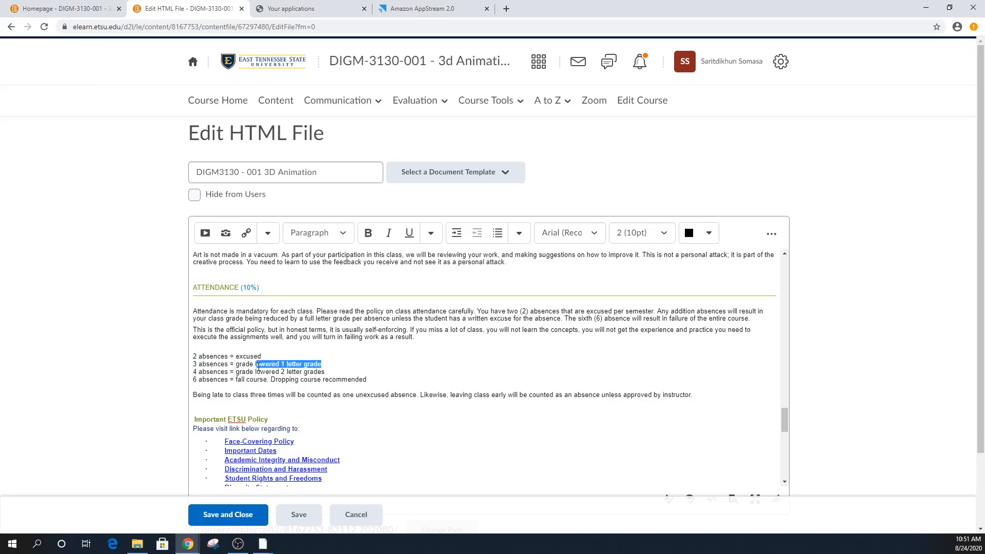
left_click_drag(343, 371, 193, 365)
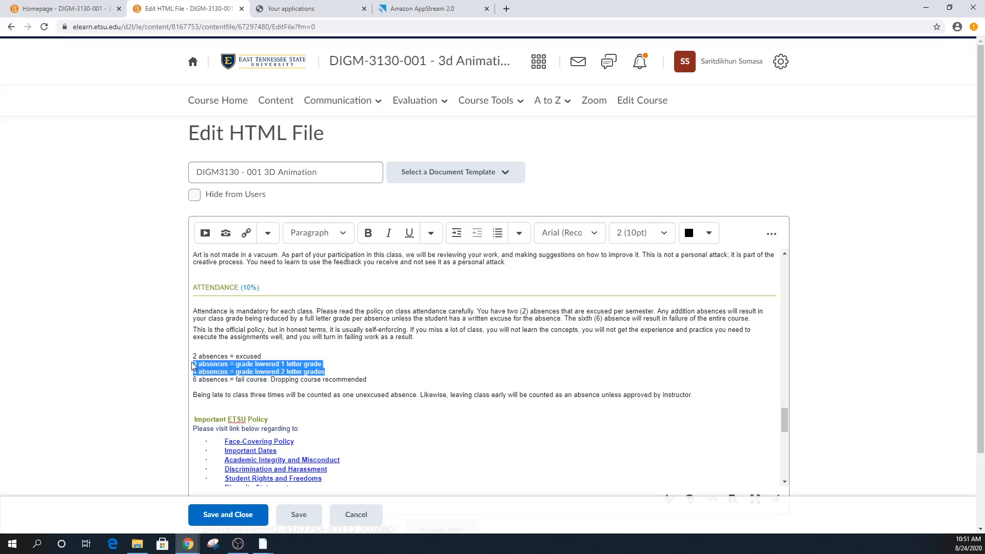
left_click(377, 379)
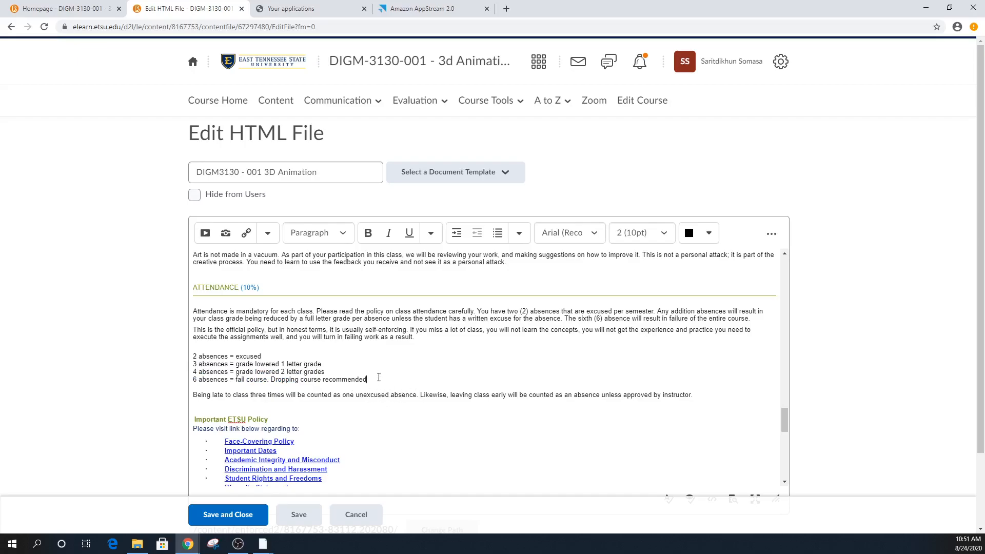
left_click_drag(380, 377, 248, 378)
left_click(379, 378)
- Scroll through the rest of the syllabus, save and close it, and go back to Content
scroll(461, 397, "down", 3)
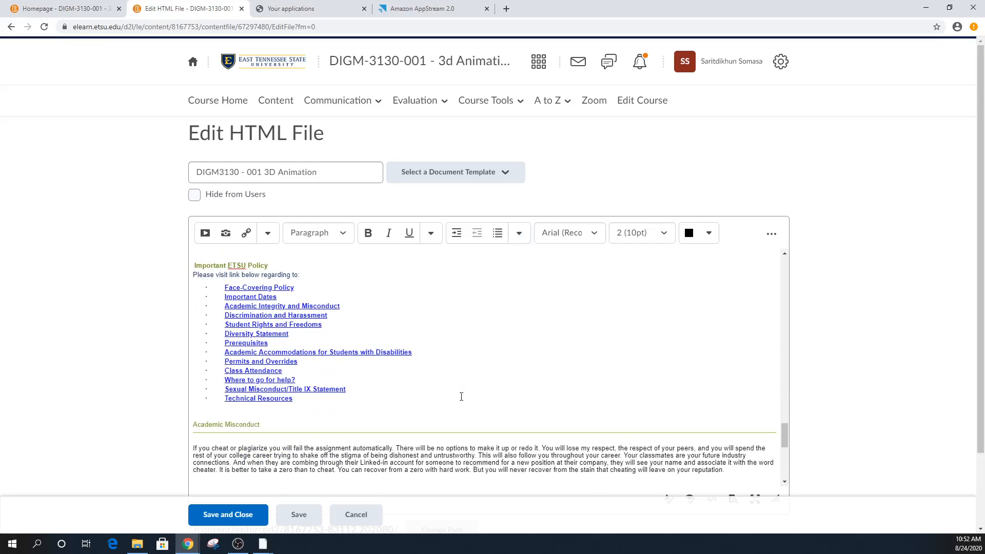
scroll(461, 397, "up", 2)
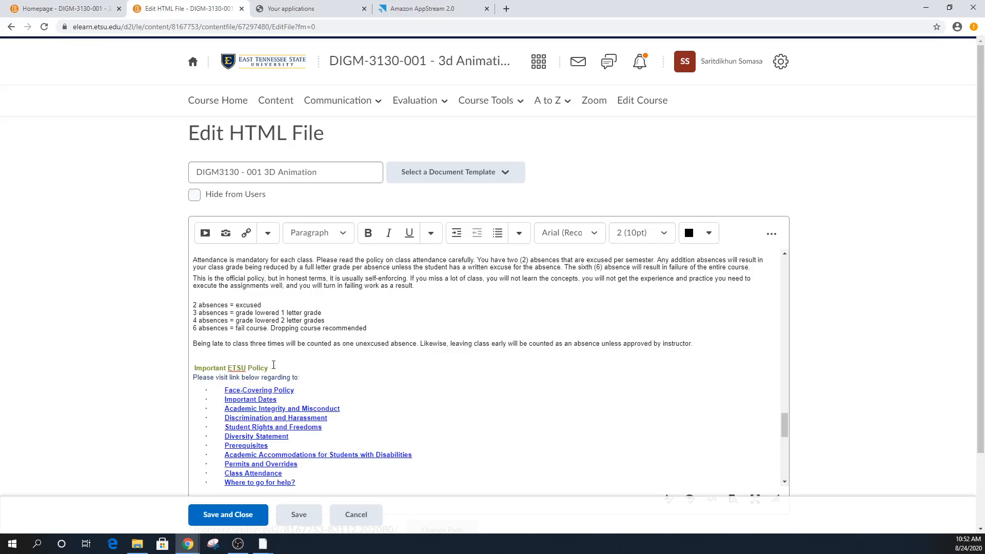
scroll(274, 365, "down", 3)
scroll(262, 363, "up", 2)
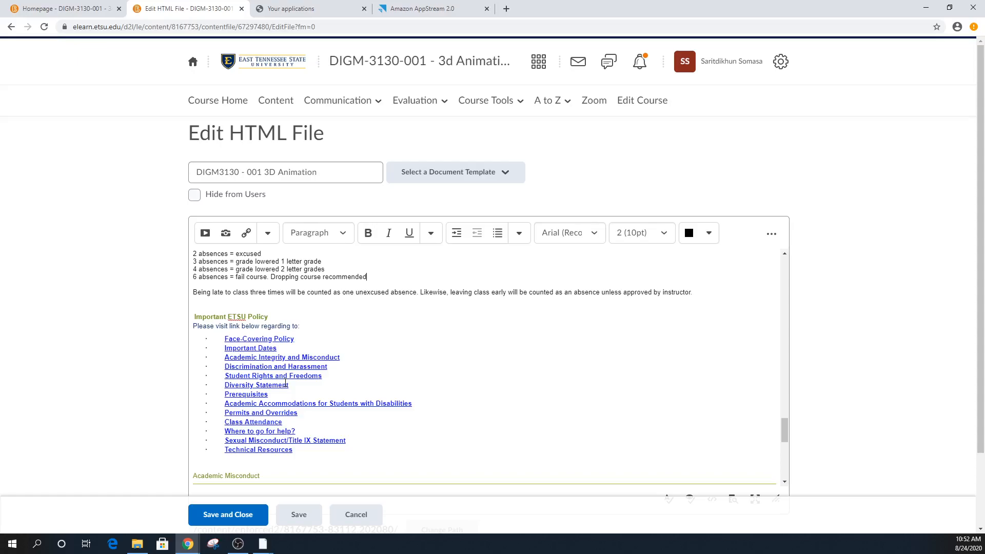
scroll(403, 357, "down", 4)
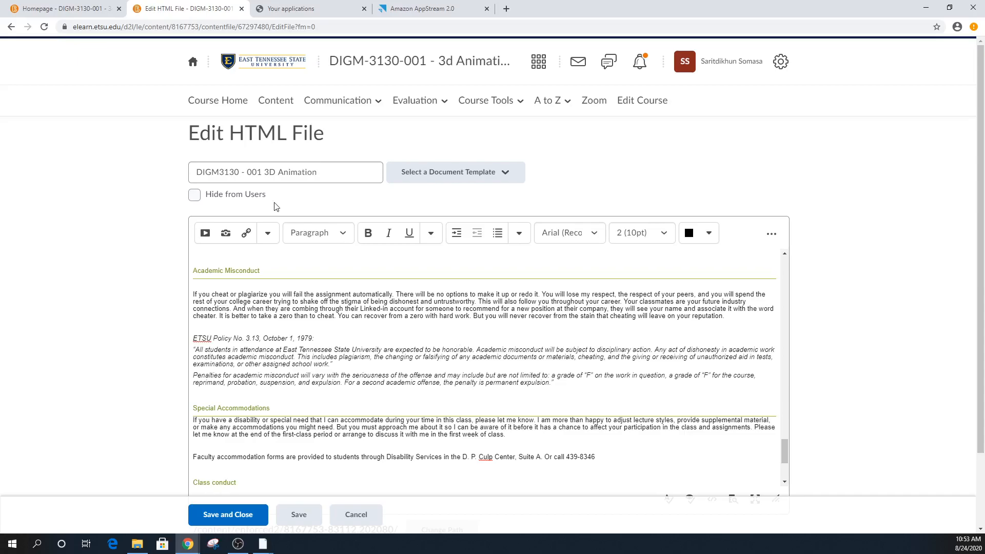
scroll(404, 400, "down", 3)
scroll(404, 400, "down", 2)
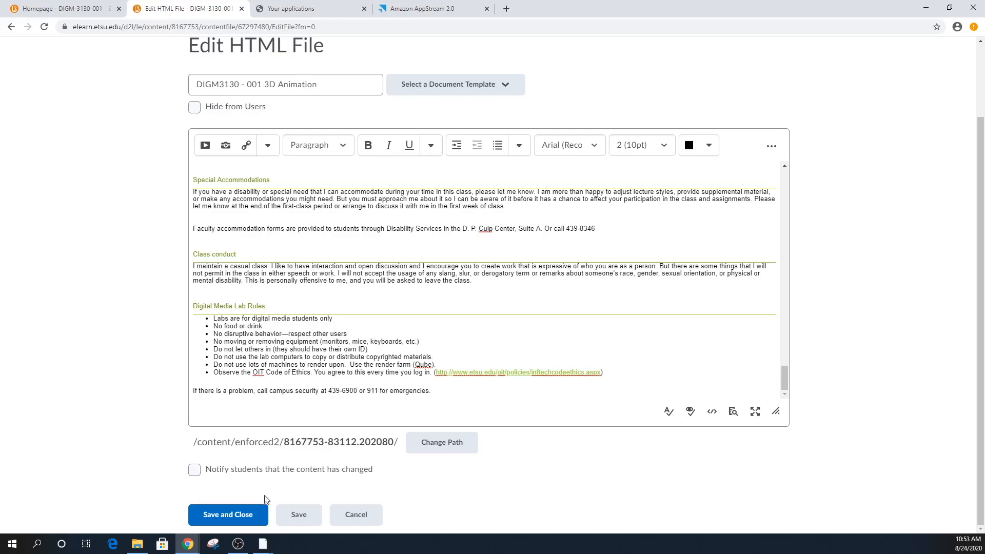
left_click(254, 514)
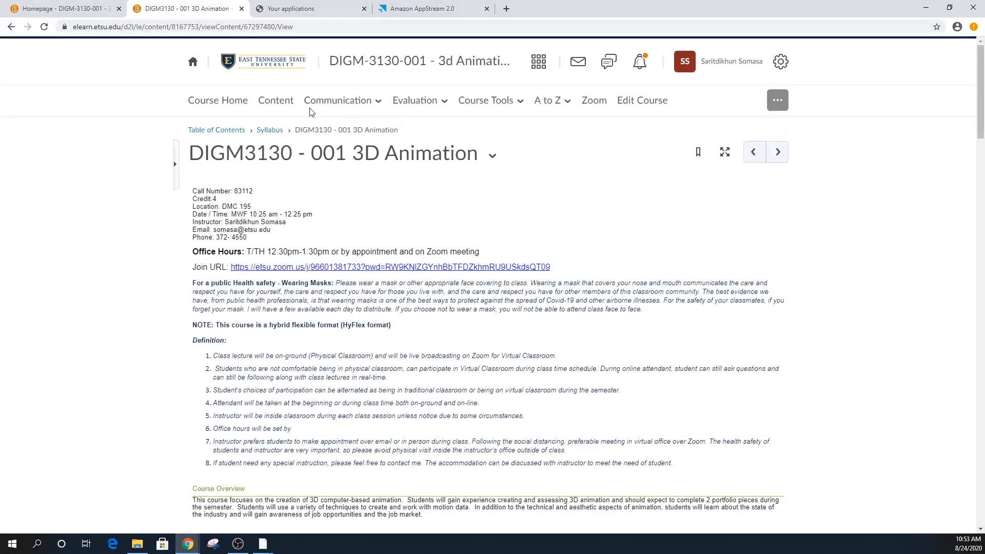
left_click(291, 103)
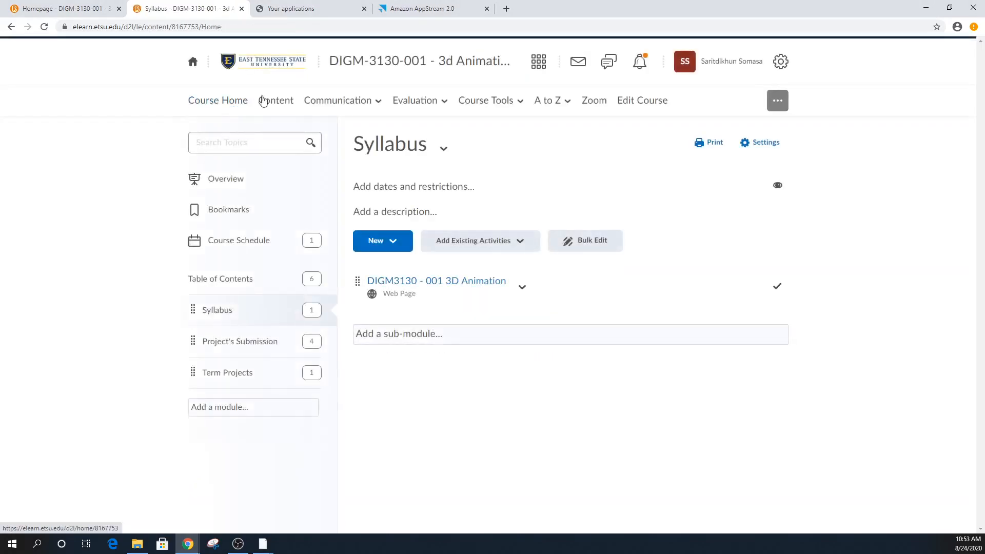
- Open the course calendar from Edit Course and advance the month overview to September 2020
left_click(661, 107)
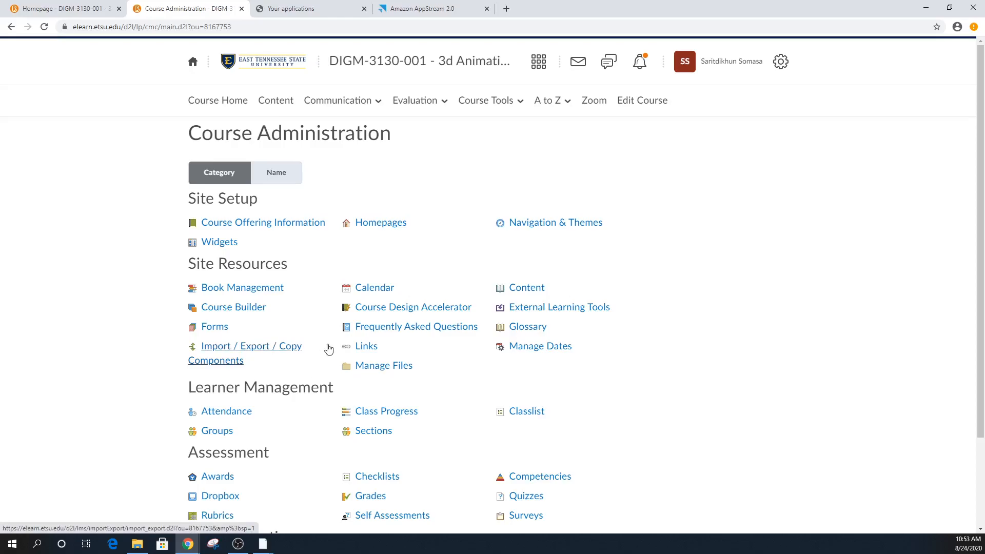
left_click(374, 289)
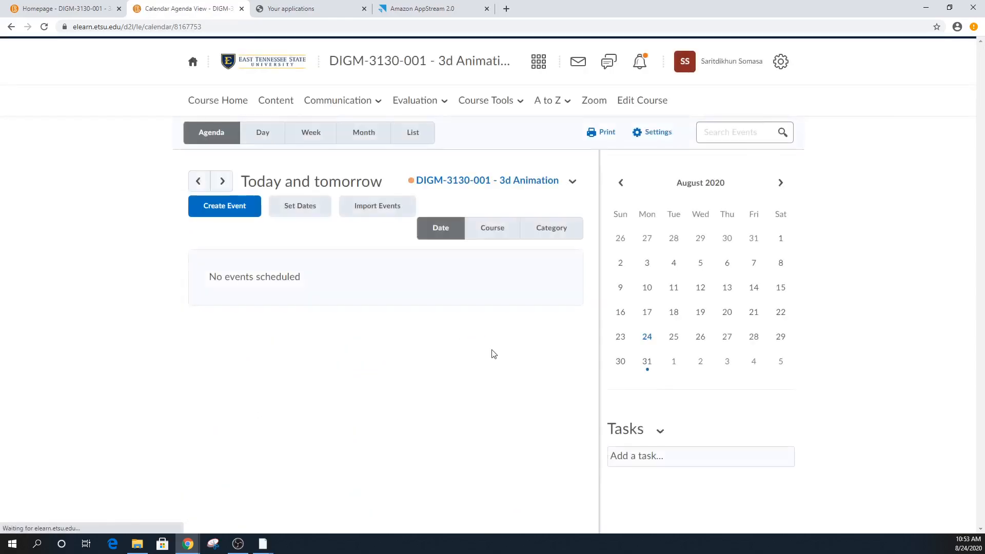
left_click(781, 183)
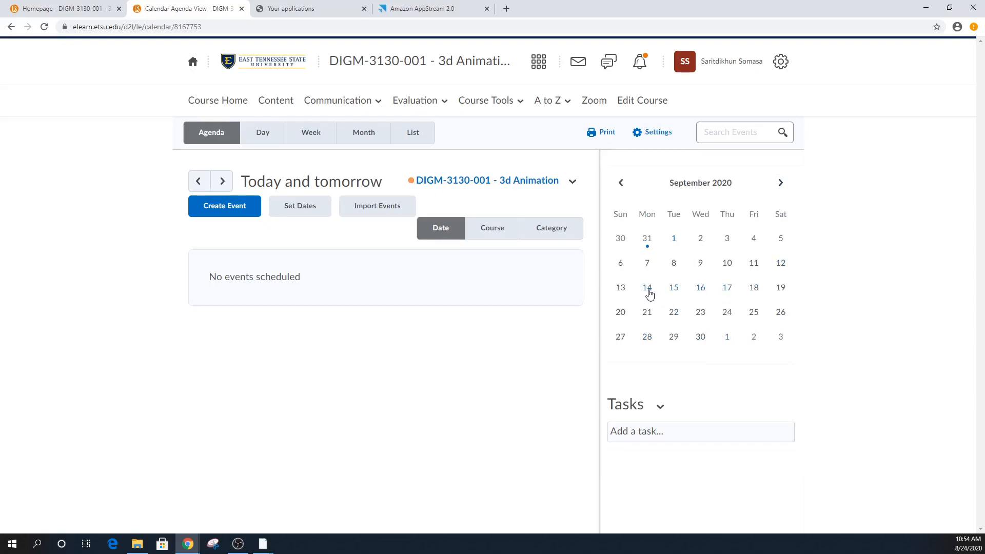
- Start a new event titled 'Online Session only' dated 9/14/2020 to 9/18/2020
left_click(198, 211)
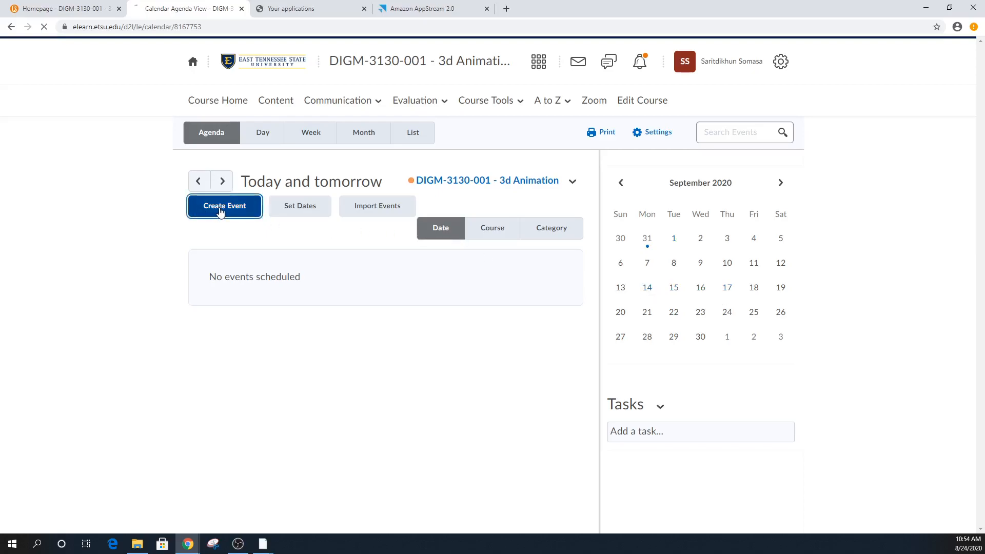
left_click(323, 253)
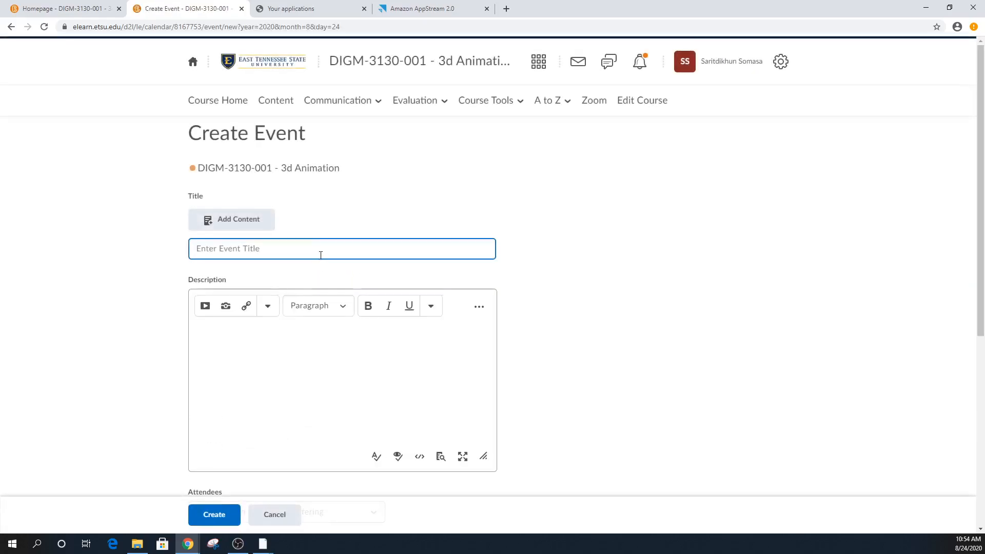
type("Online Session only")
scroll(286, 371, "down", 3)
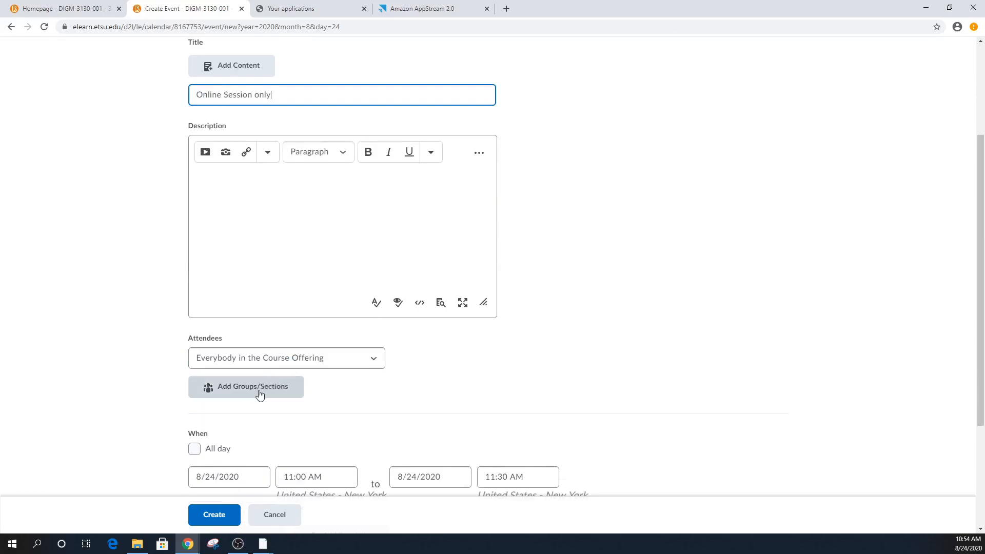
scroll(278, 386, "down", 3)
left_click(249, 323)
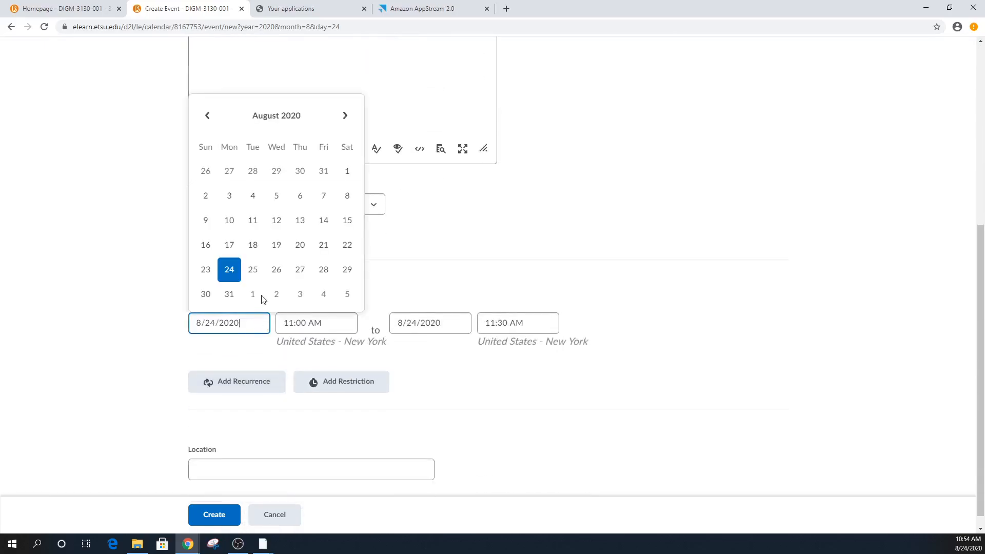
left_click(345, 116)
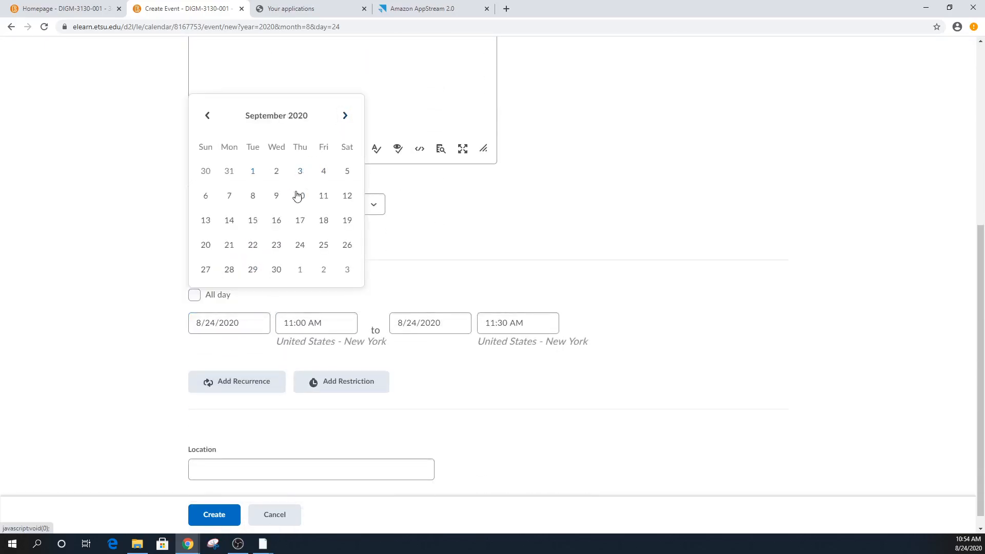
left_click(226, 222)
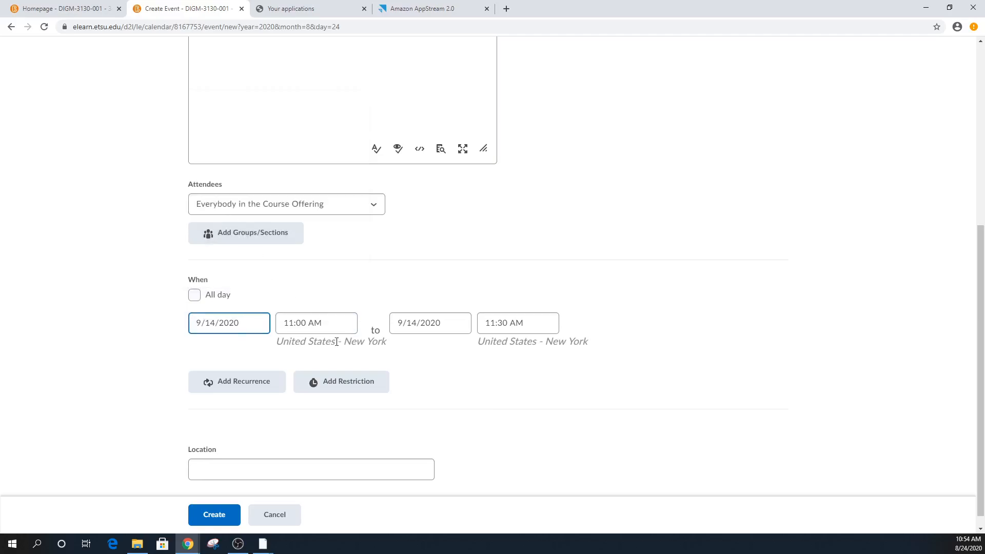
left_click(443, 327)
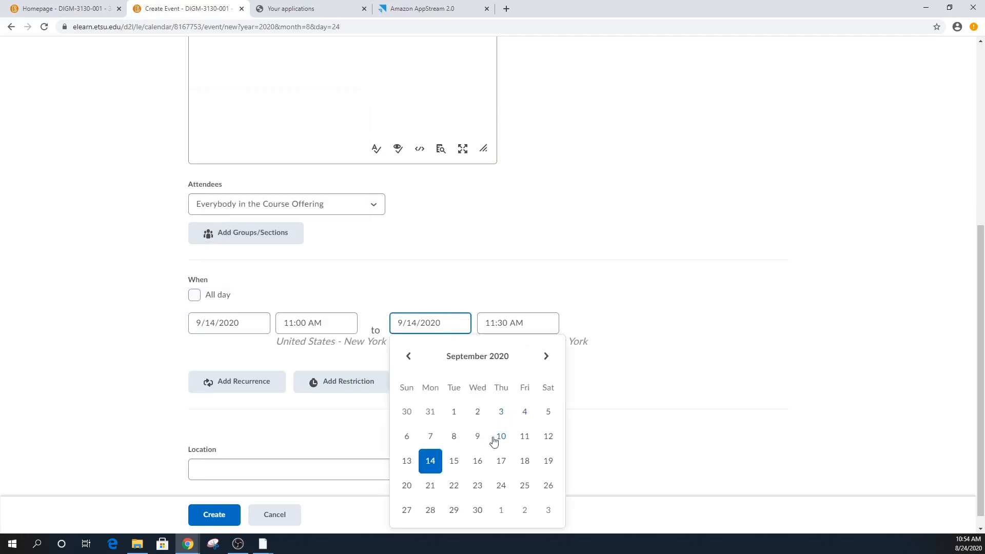
left_click(529, 466)
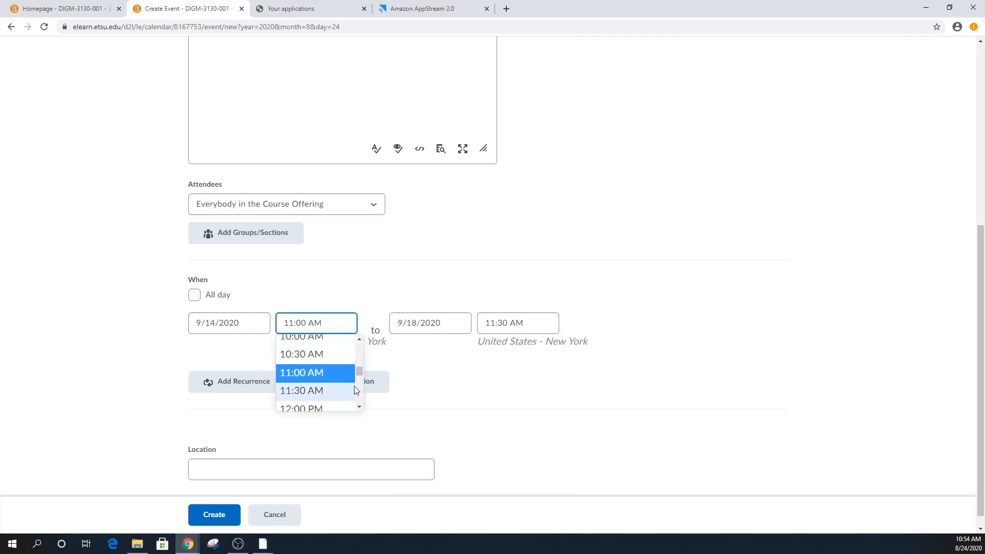
- Set the event times to 10:25 AM start and 12:30 PM end, then create it
left_click_drag(361, 370, 361, 369)
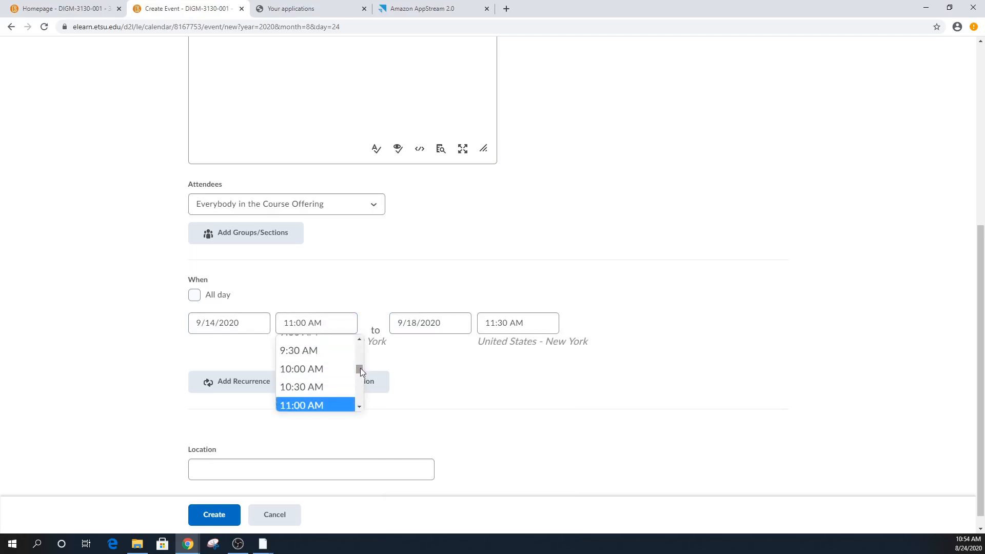
left_click(289, 388)
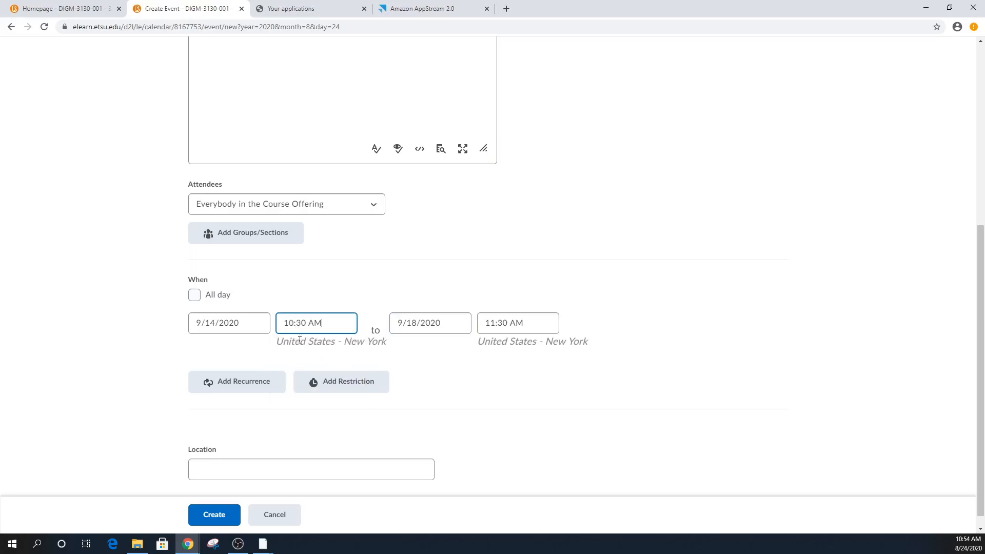
left_click(298, 322)
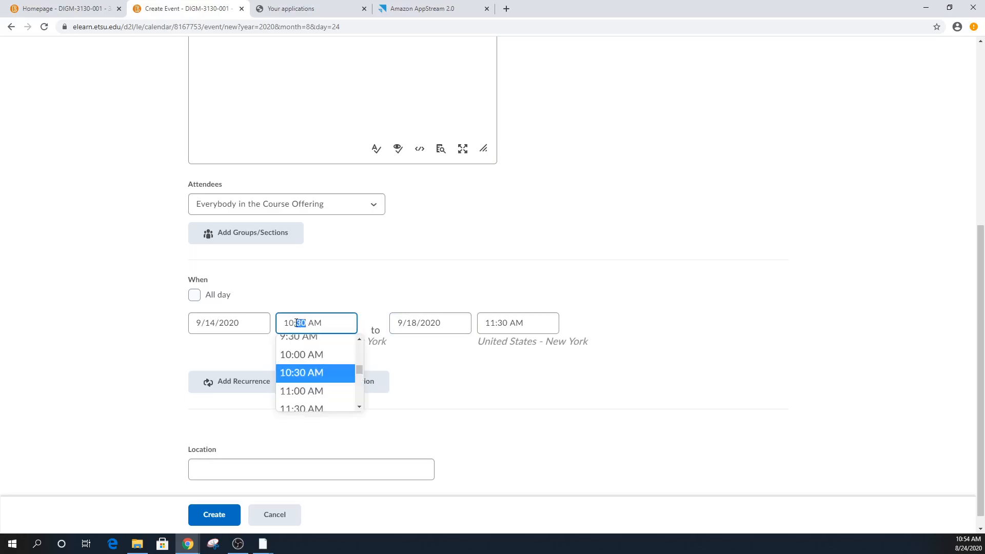
type("25")
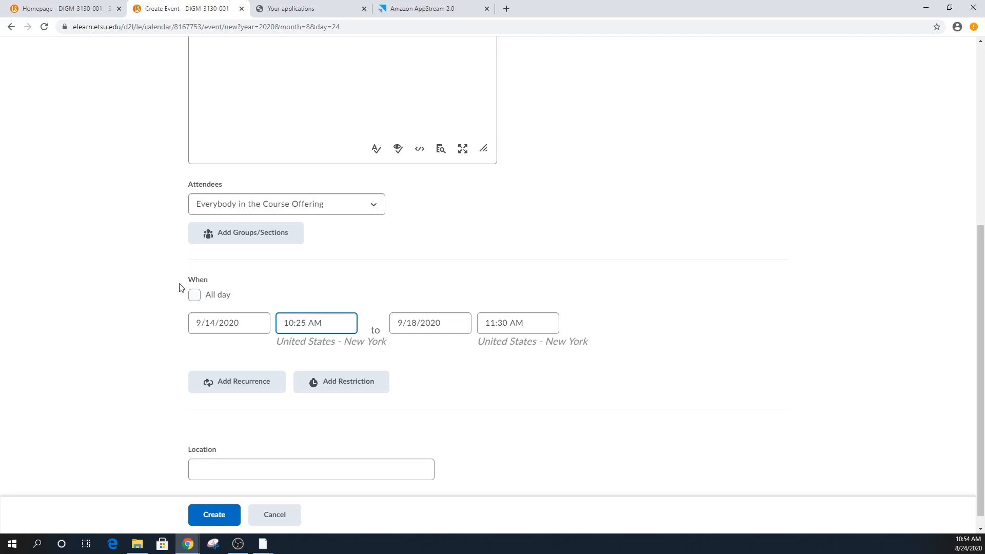
left_click(501, 323)
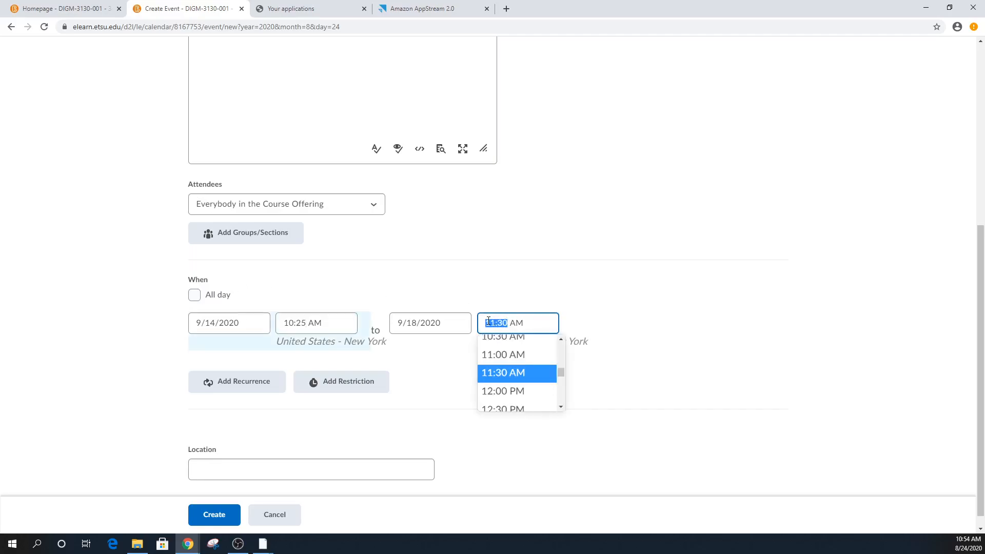
left_click(531, 408)
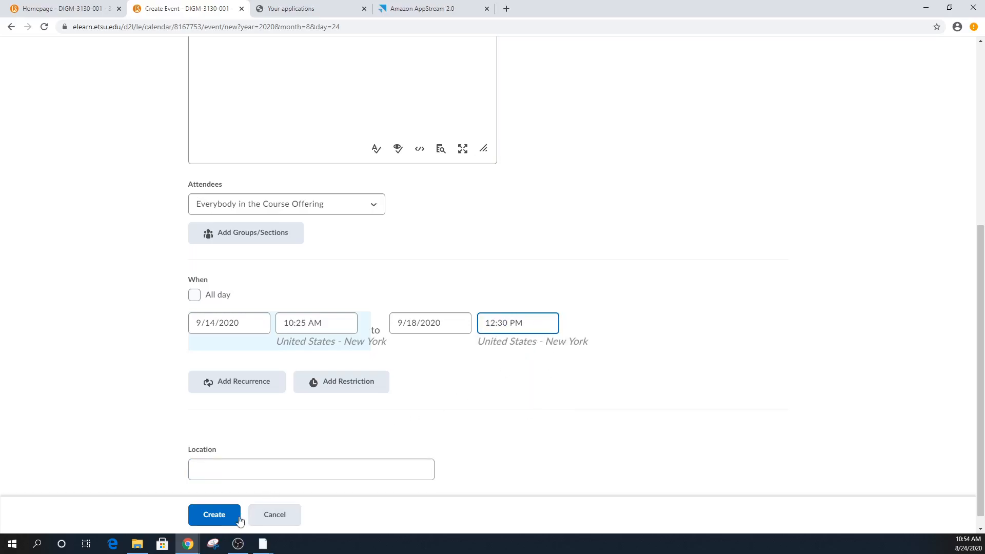
left_click(214, 514)
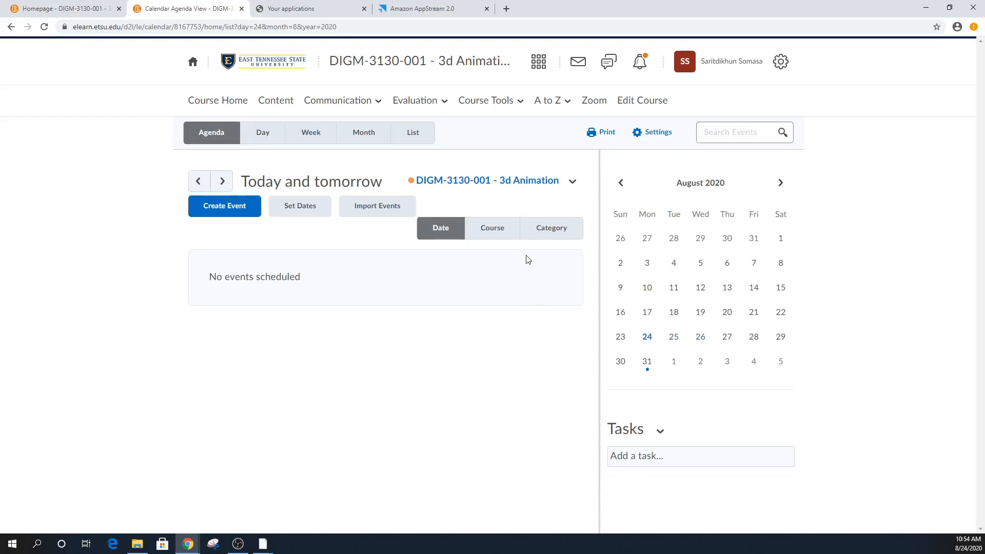
- Back on the course homepage, check the Online Session only event details (Sep 14–18, 2020)
left_click(237, 103)
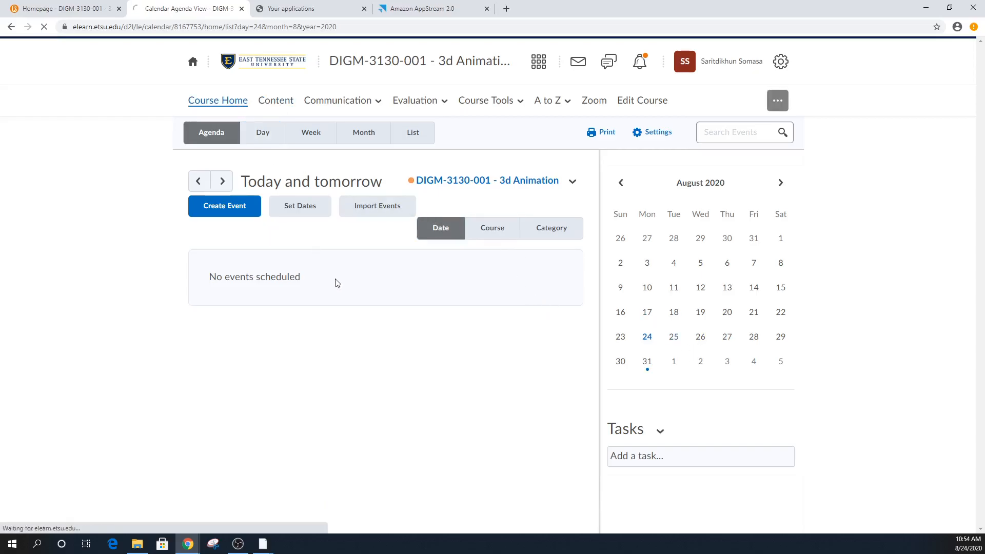
scroll(407, 360, "down", 2)
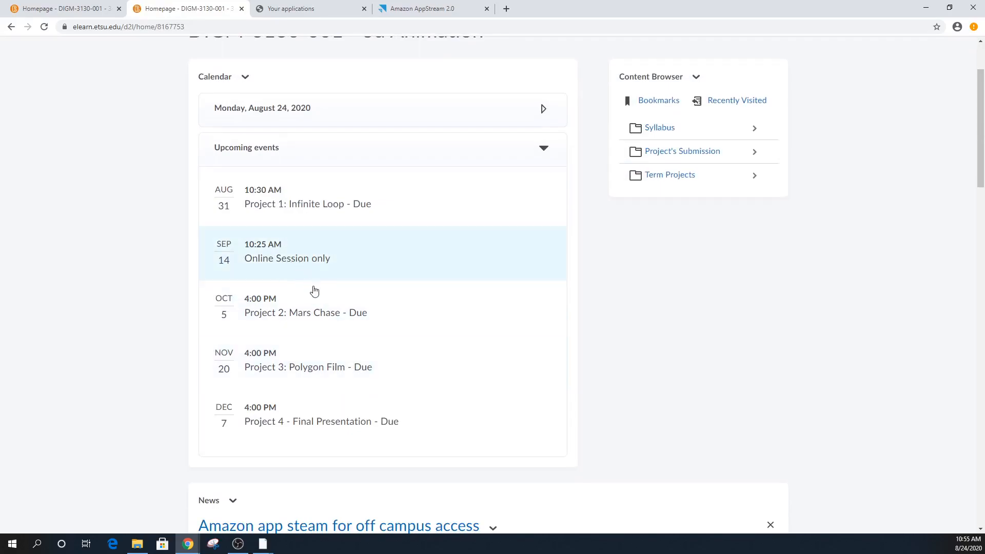
scroll(369, 257, "up", 2)
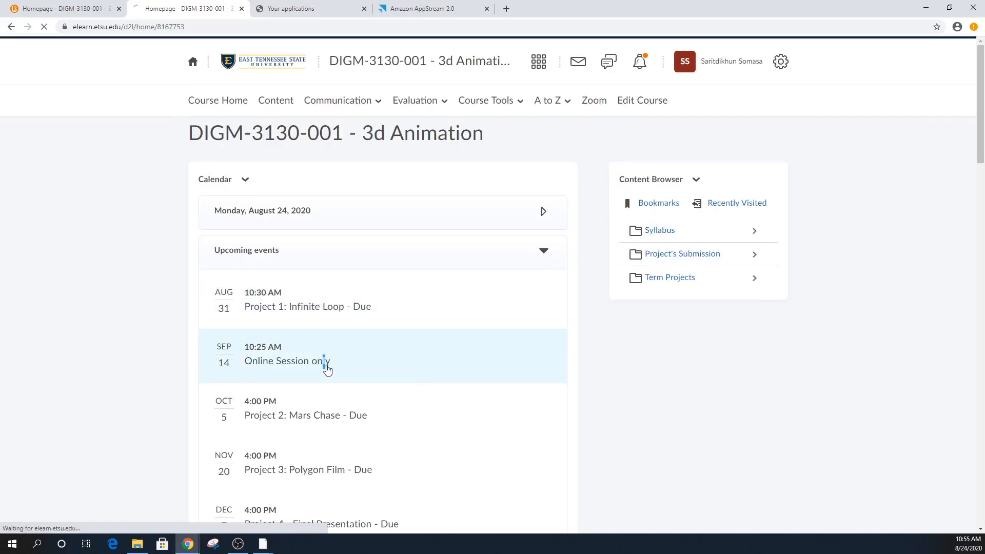
left_click(325, 365)
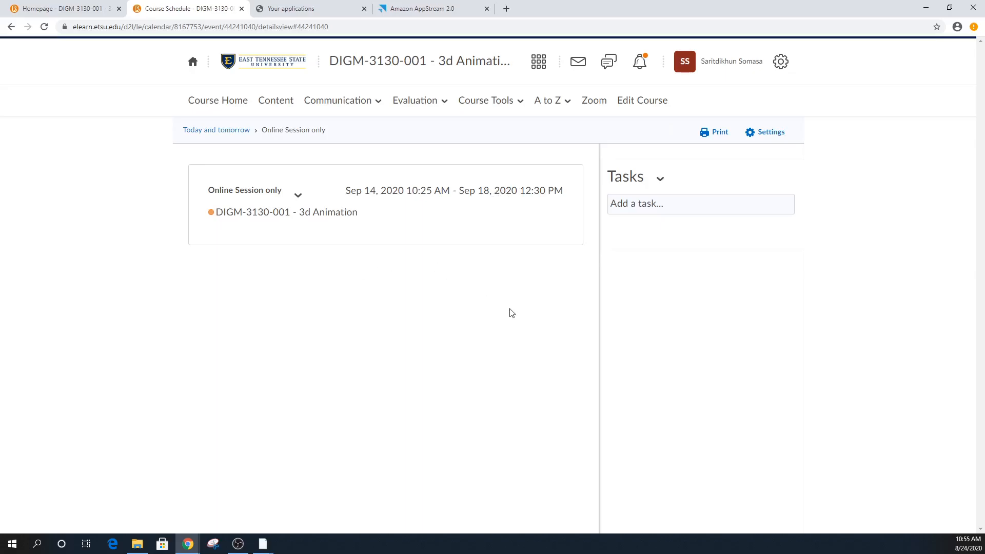
left_click(37, 9)
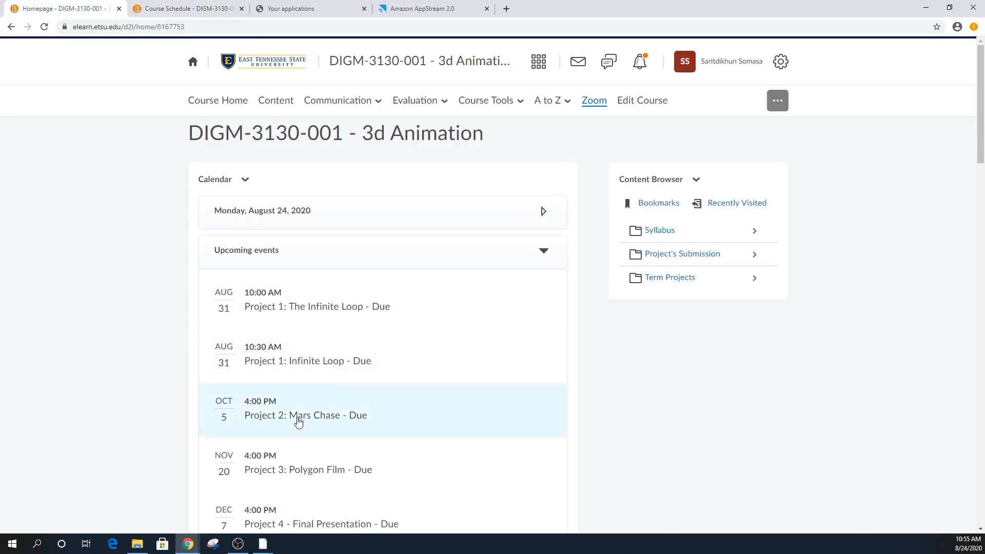
- In the Maya stream, turn off 'Show this at startup' and close the What's New dialog
left_click(458, 15)
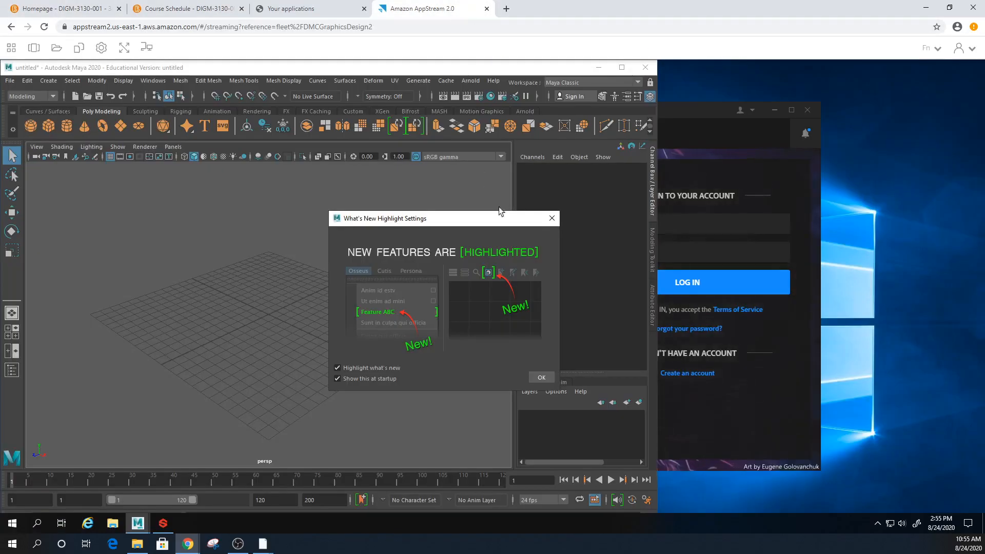
left_click(354, 378)
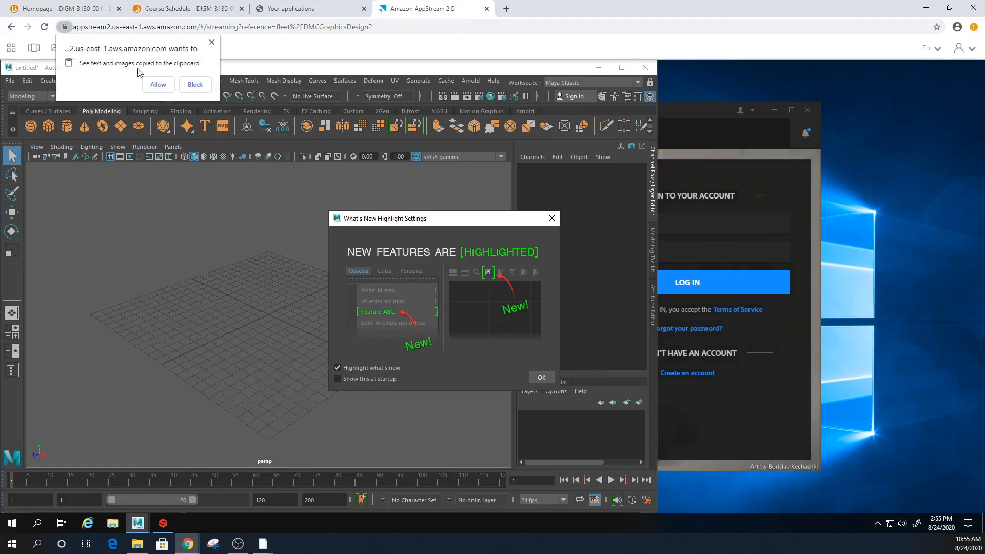
left_click(158, 85)
left_click(529, 377)
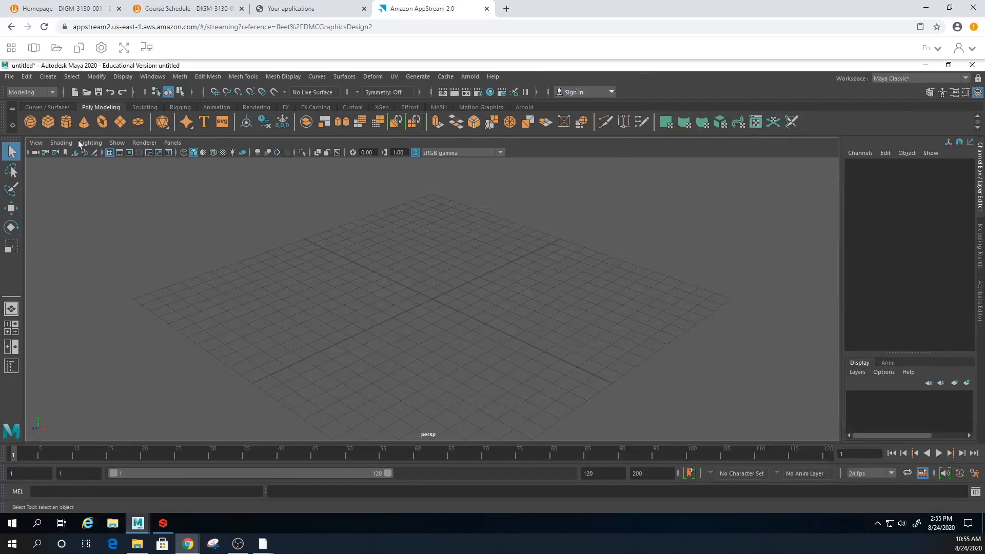
left_click(9, 76)
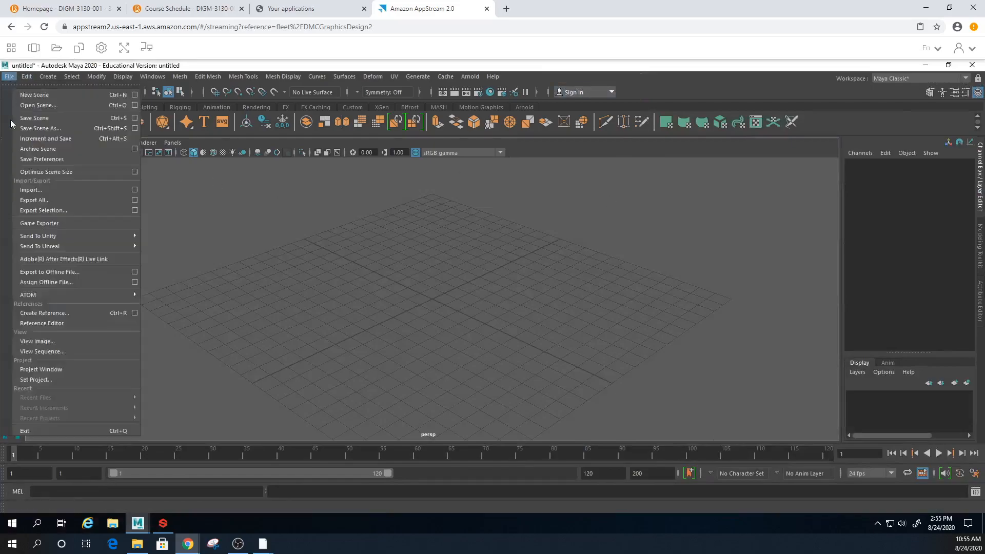
- In the Project Window, start a new project named Test_Project and browse for its location
left_click(49, 369)
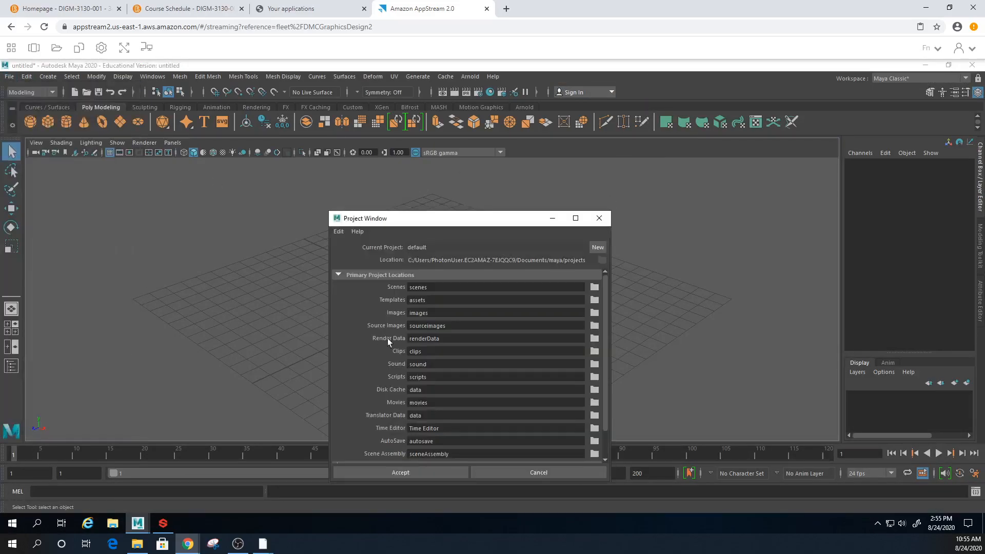
left_click(598, 248)
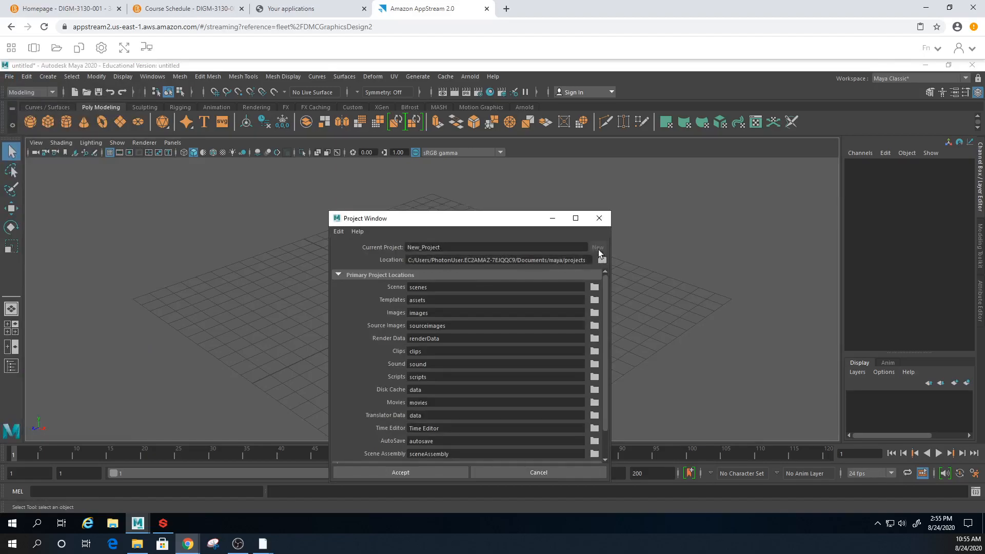
left_click_drag(420, 247, 405, 247)
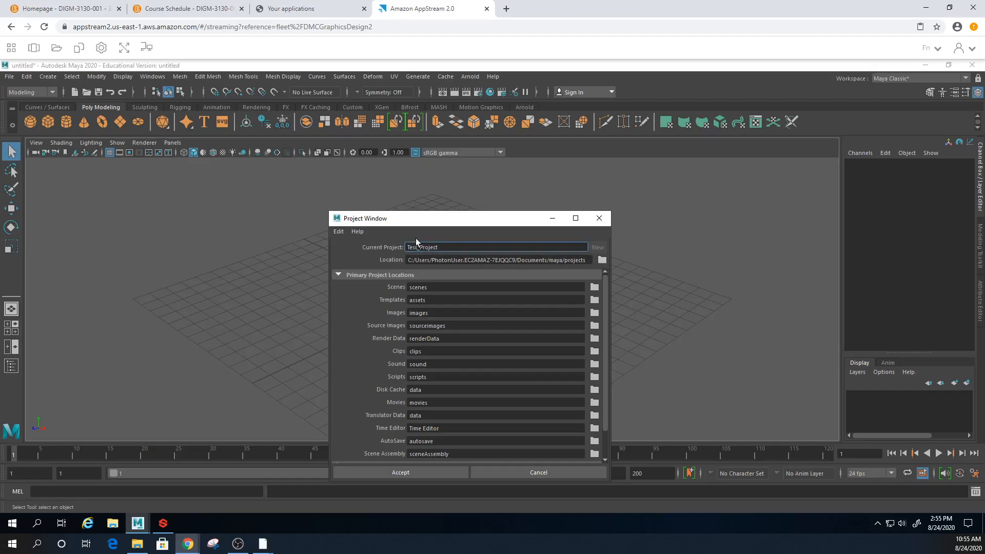
left_click(602, 260)
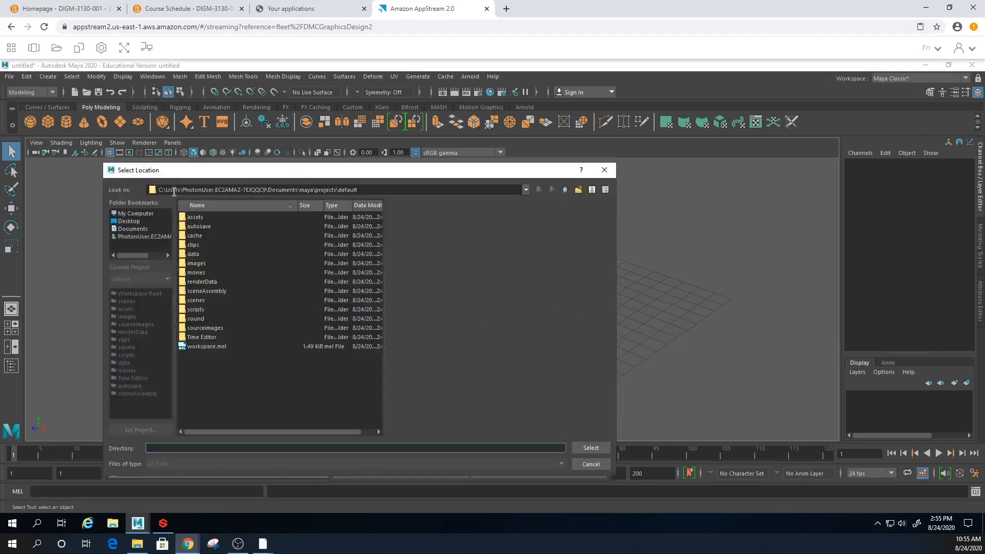
- Set the project location to C:\Users\Public\Documents
left_click(565, 190)
left_click(565, 190)
left_click(565, 190)
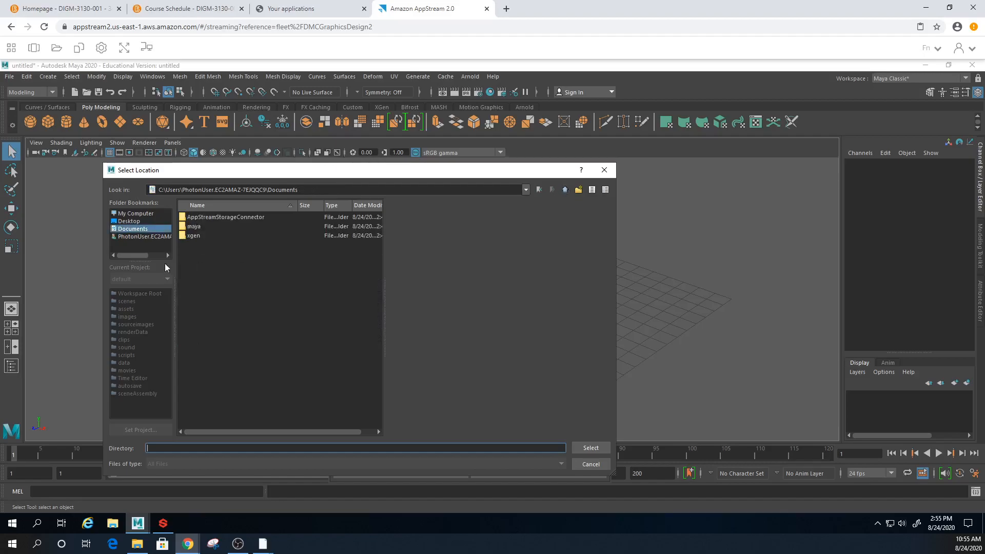
left_click(137, 213)
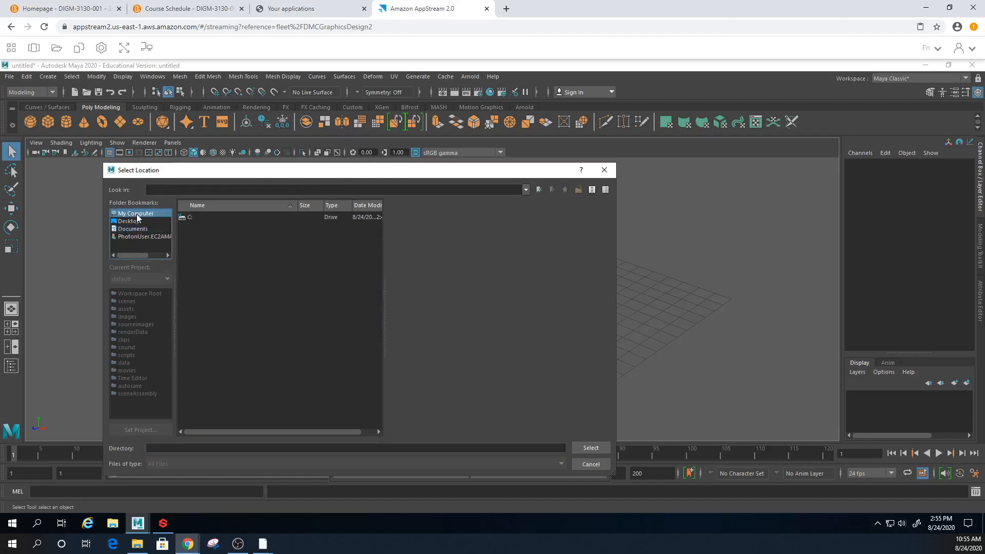
left_click(134, 220)
left_click(136, 215)
double_click(187, 219)
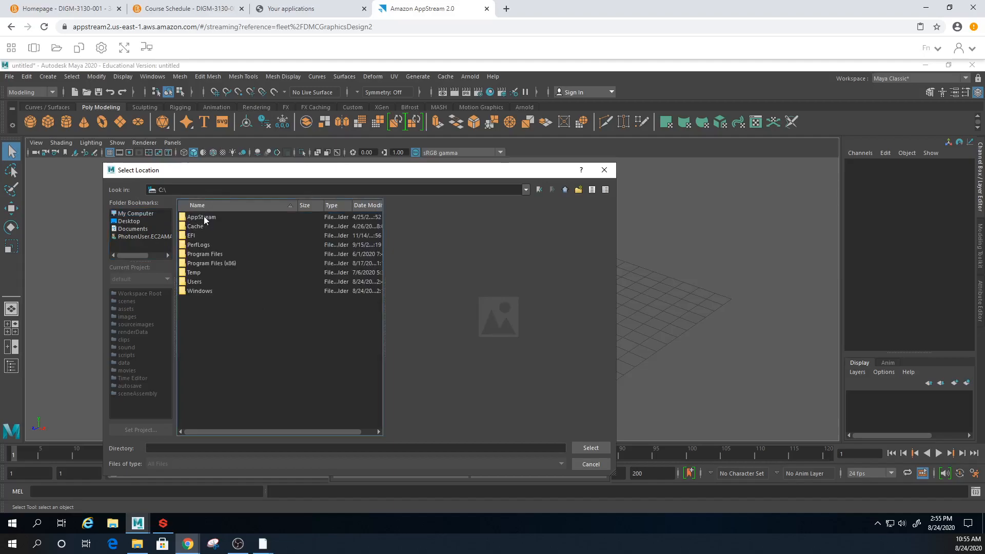
double_click(198, 282)
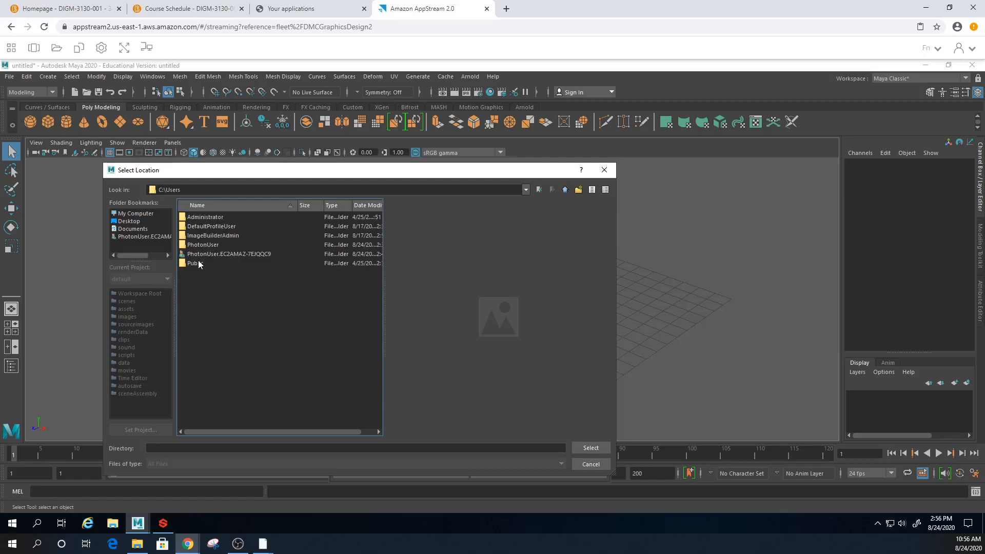
double_click(198, 263)
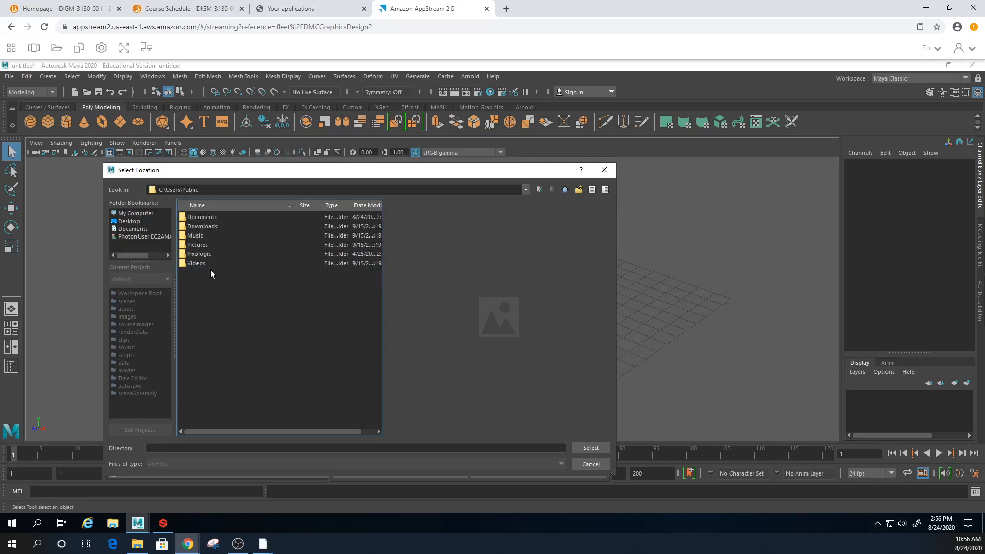
double_click(209, 219)
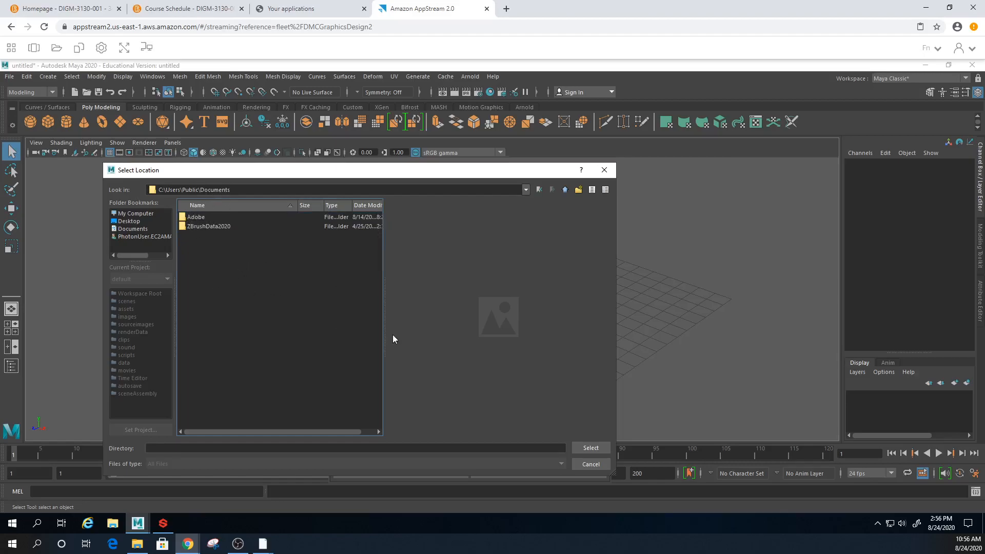
left_click(585, 449)
- Create Test_Project, then restore Maya's window and move it to reveal the desktop
left_click_drag(507, 221, 480, 112)
left_click(417, 364)
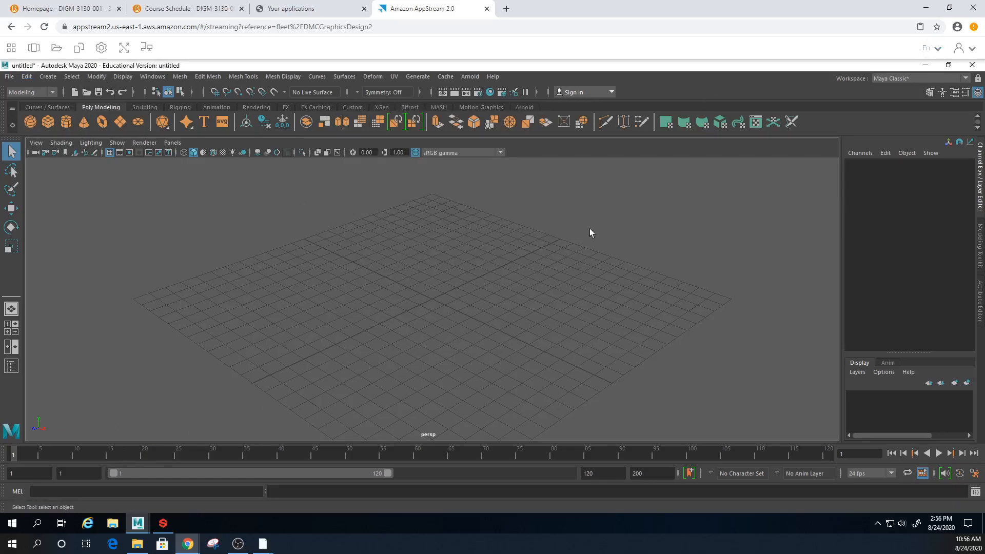
left_click(949, 65)
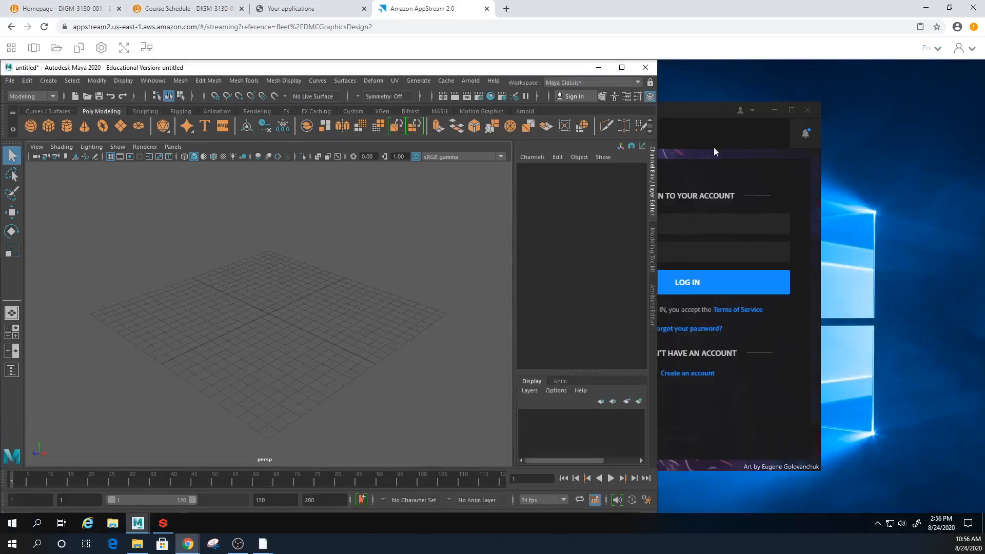
left_click_drag(487, 75, 649, 96)
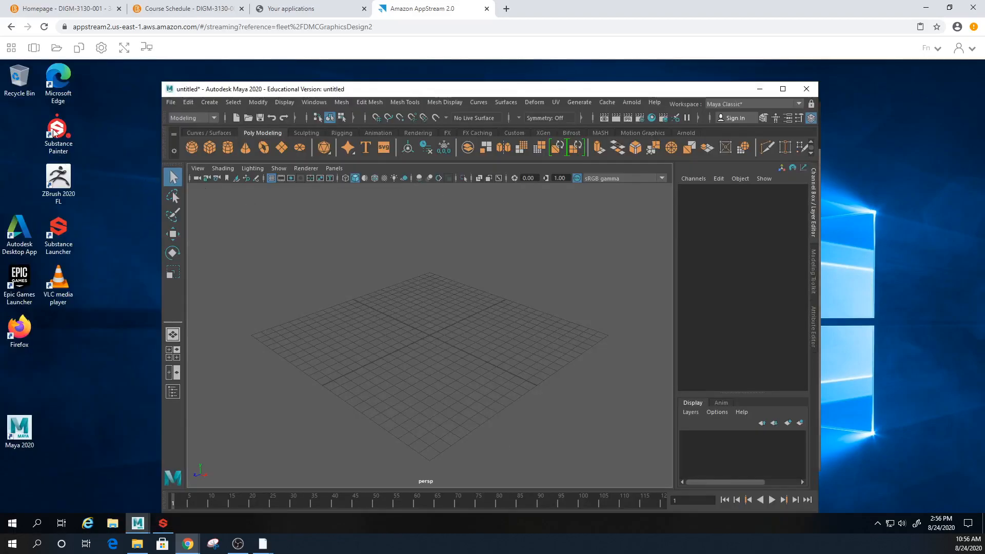
- Open the Home Folder under This PC in File Explorer, then bring Maya back in front
left_click(112, 523)
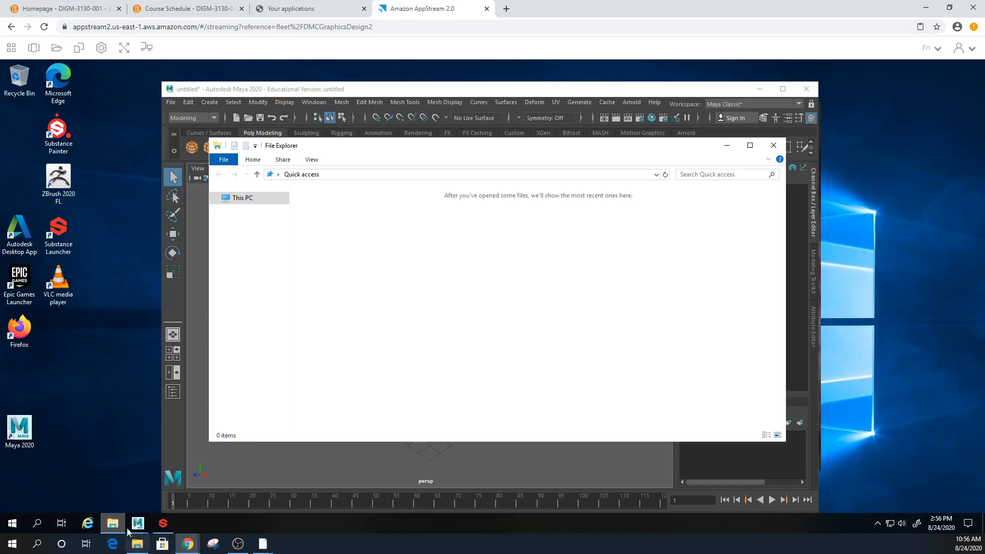
mouse_move(114, 526)
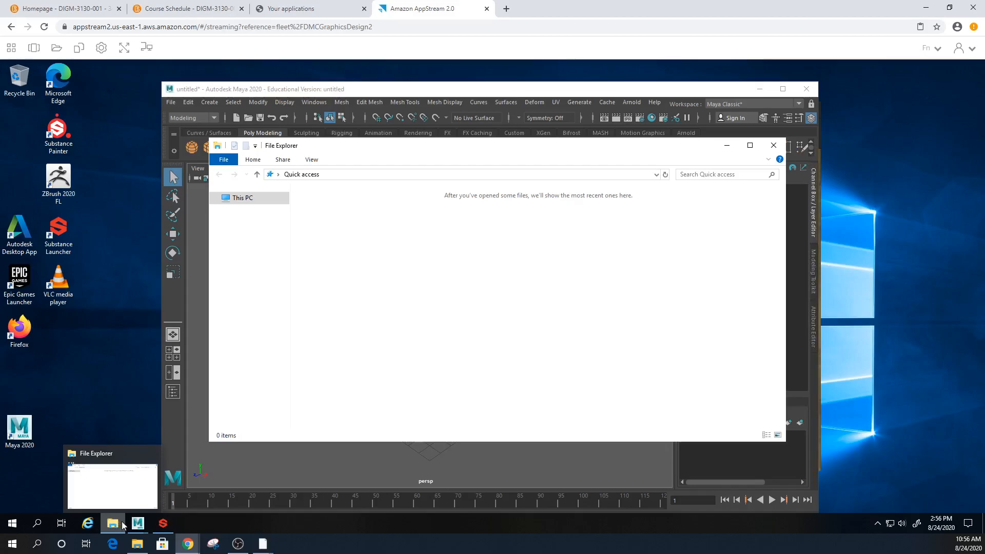
left_click(242, 198)
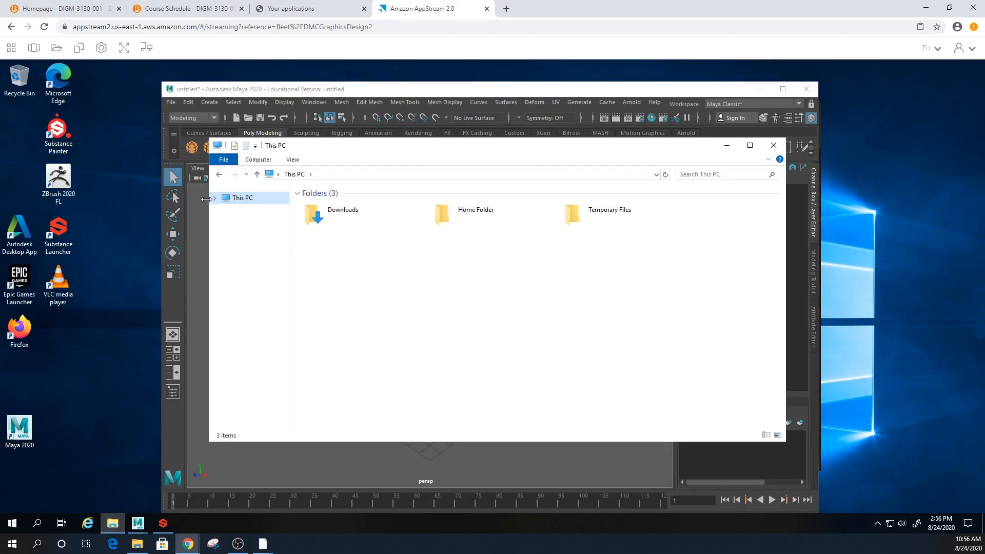
double_click(476, 219)
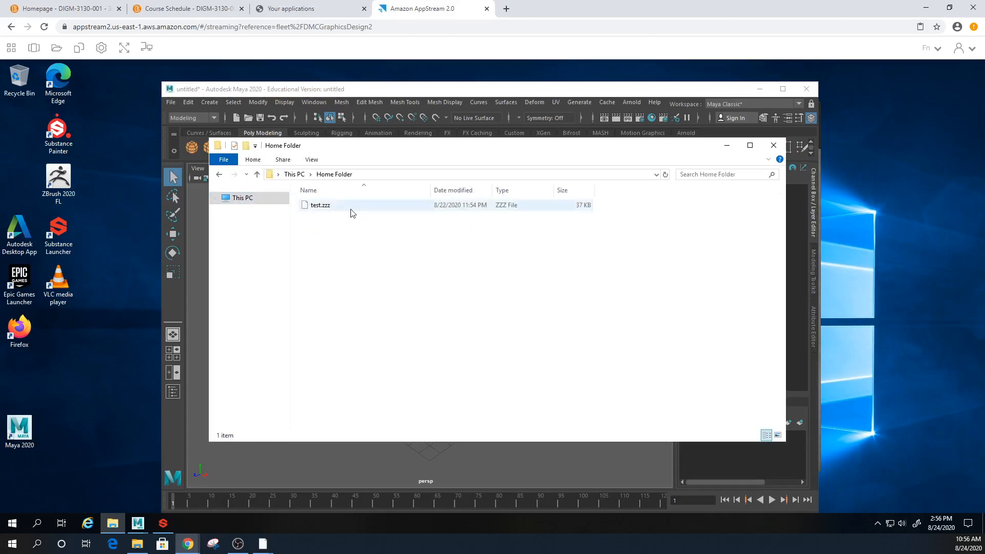
left_click(429, 91)
left_click(170, 102)
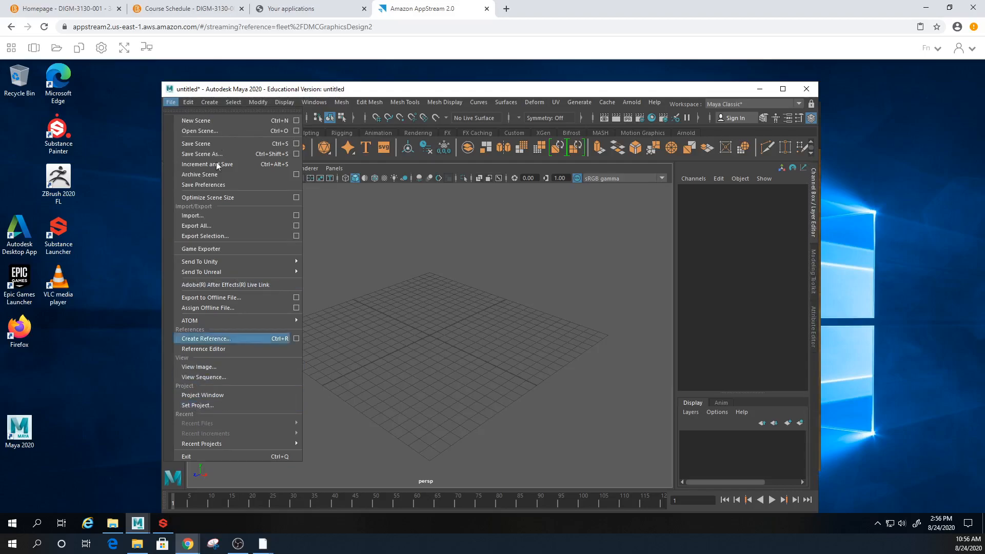
- Look inside the Temporary Files folder, then minimize File Explorer to reveal Maya
left_click(112, 523)
left_click(293, 175)
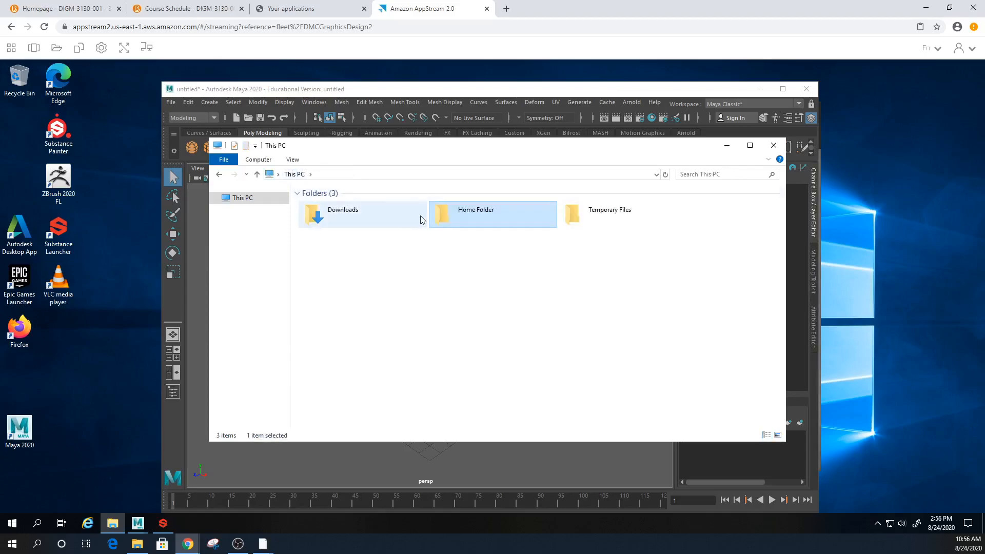
double_click(600, 224)
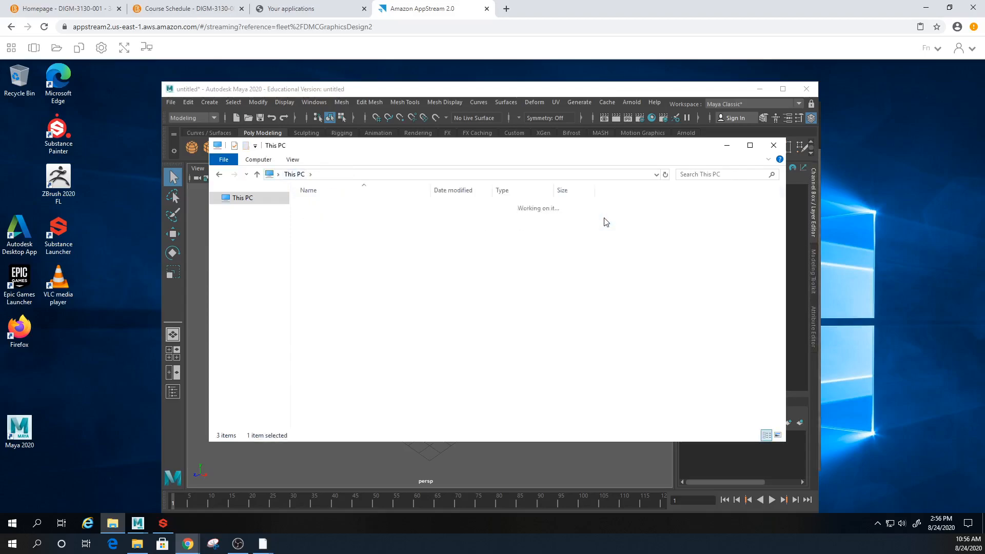
left_click(240, 197)
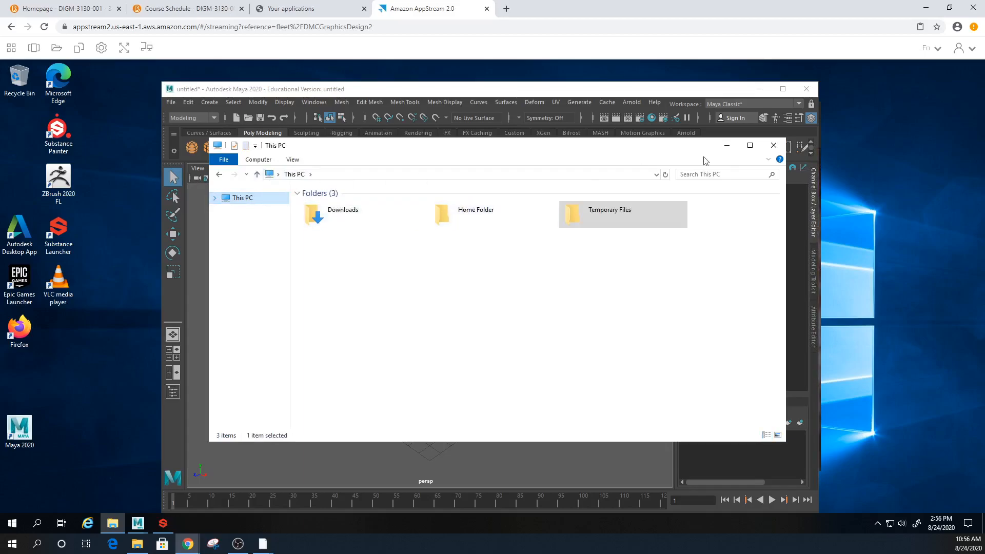
left_click(727, 145)
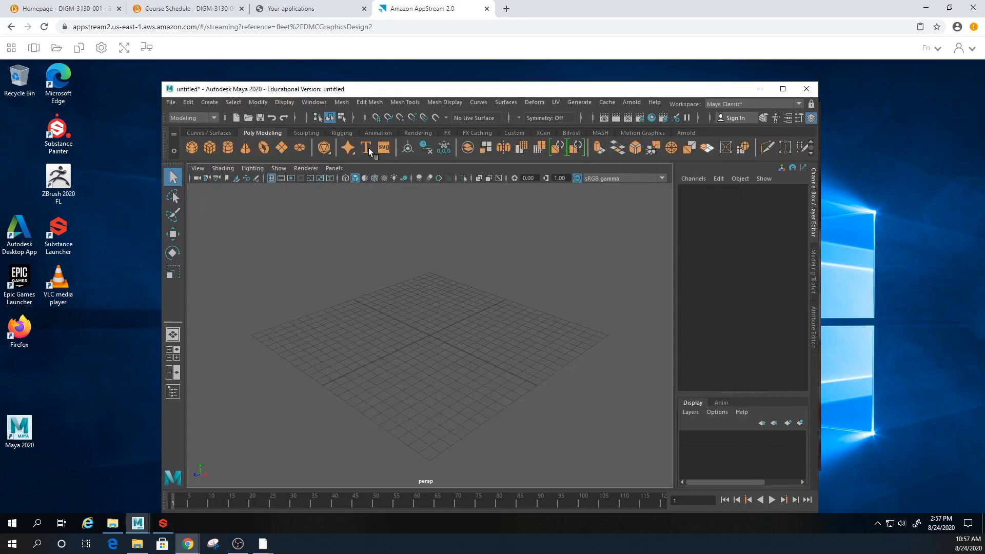
- Start another new project in the Project Window with its location set to the Desktop
left_click(170, 103)
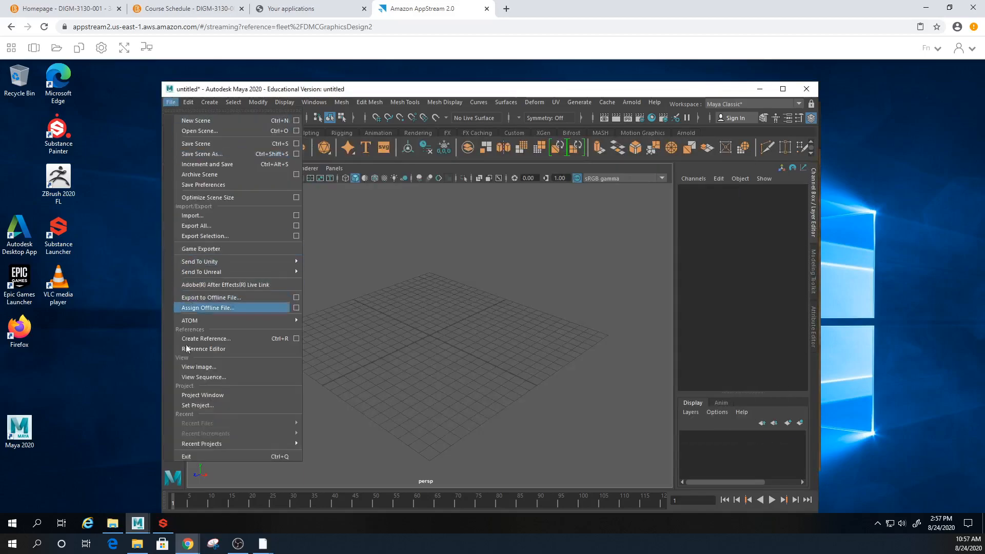
left_click(198, 397)
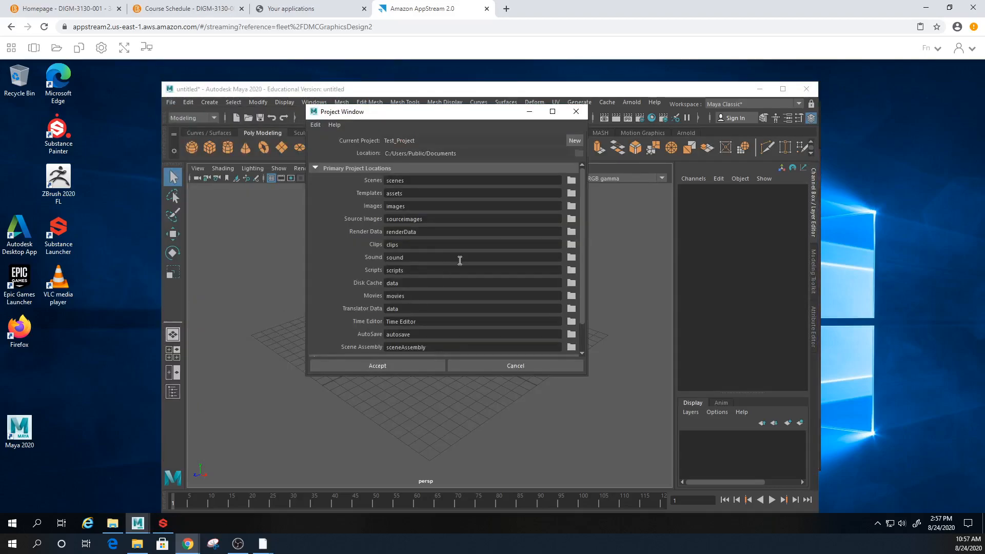
left_click(574, 140)
left_click(577, 153)
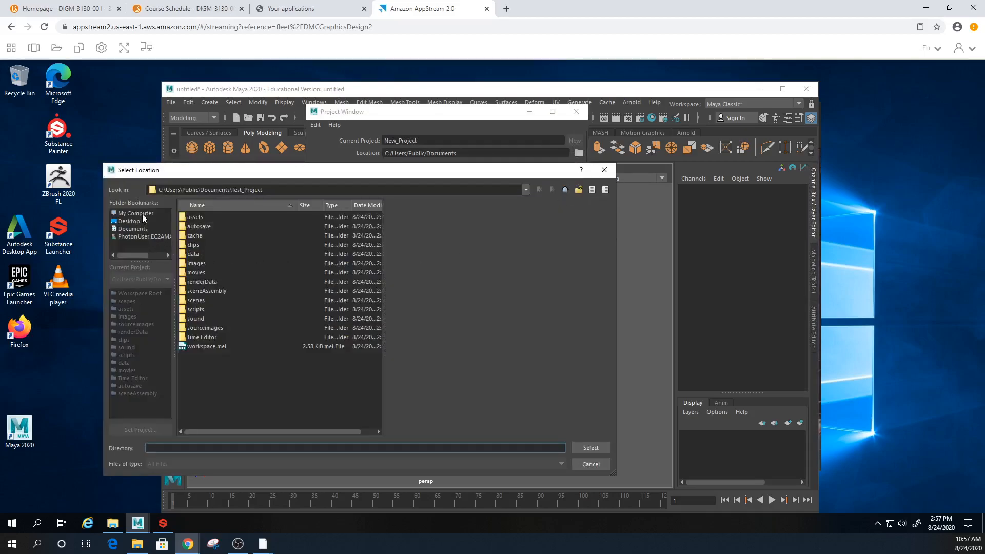
left_click(143, 214)
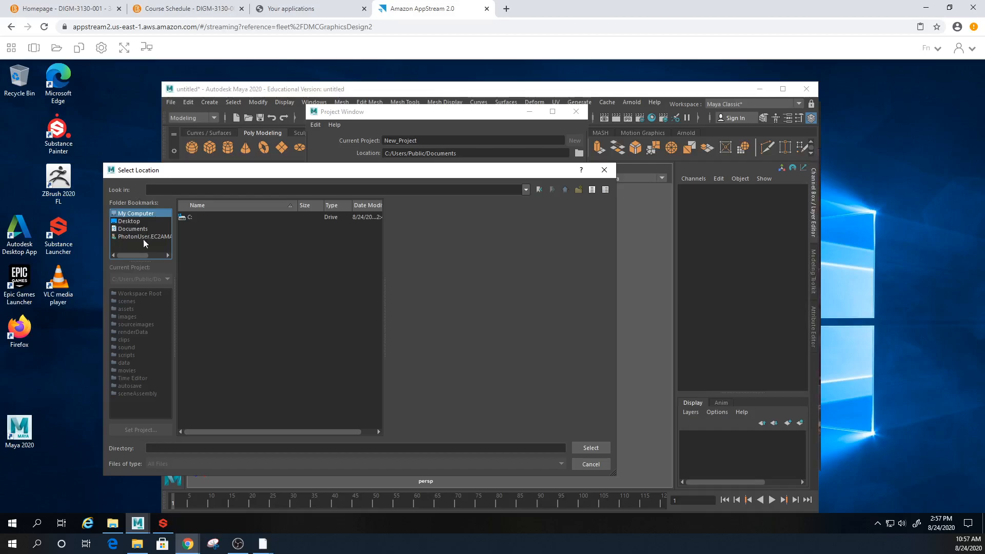
left_click(139, 230)
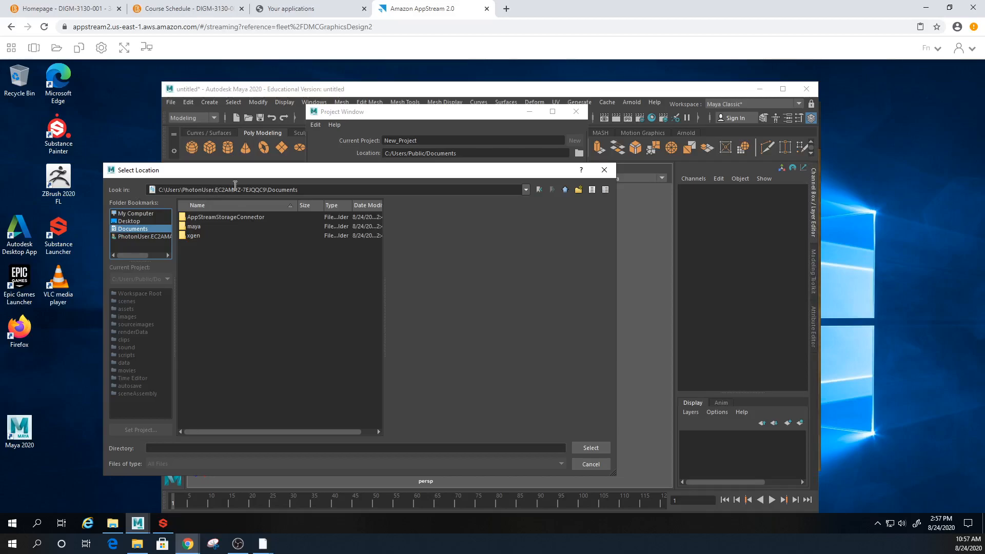
left_click_drag(263, 190, 183, 191)
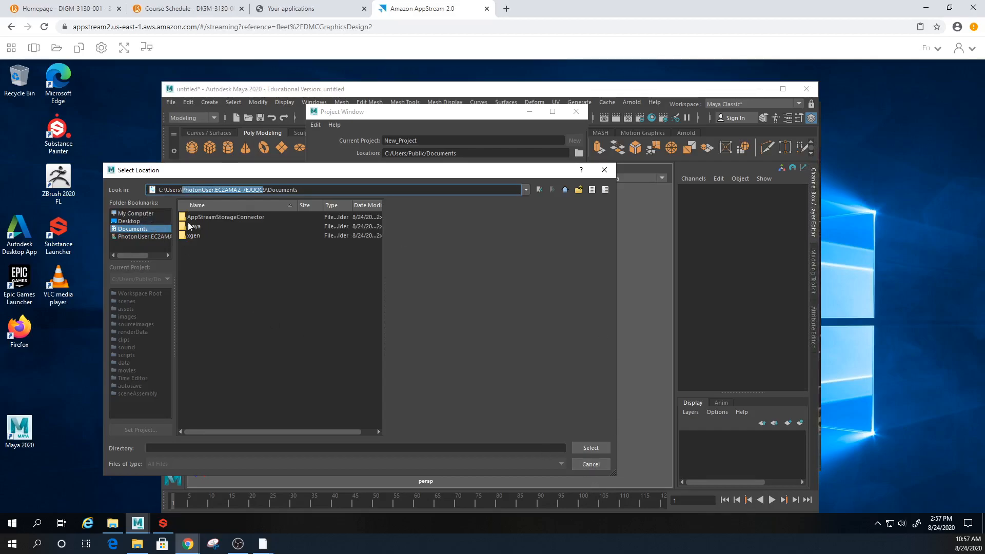
left_click(128, 214)
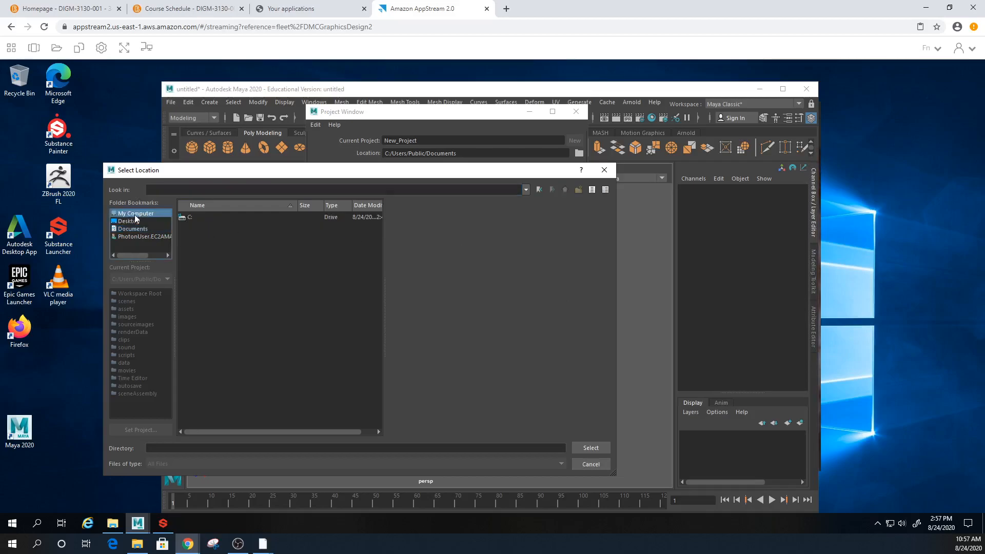
left_click(138, 222)
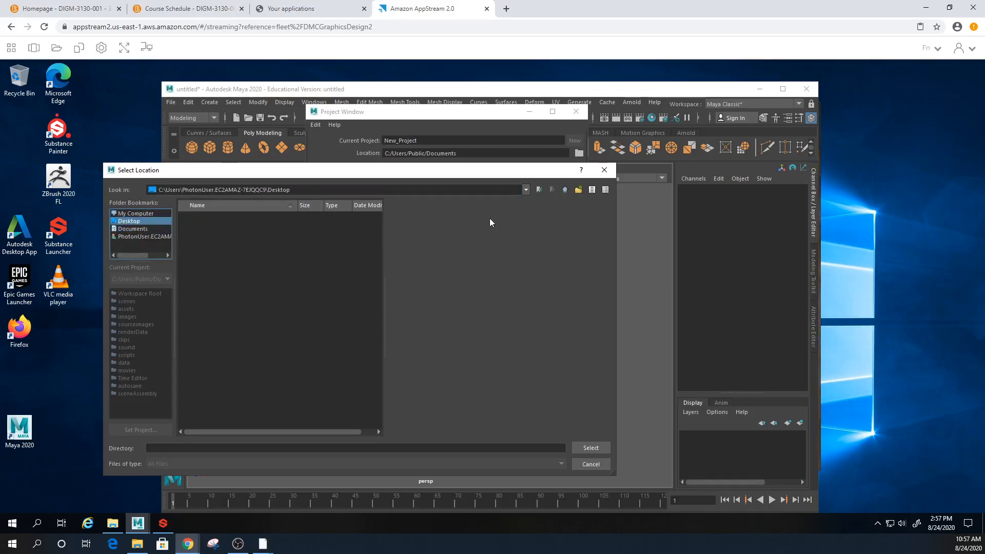
left_click(591, 449)
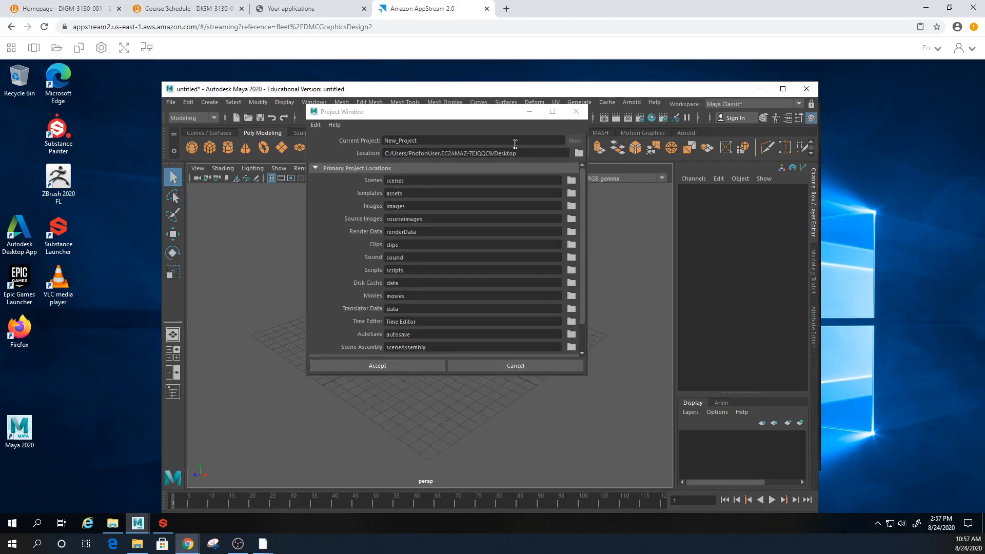
- Name the project test1_Project and create it
double_click(399, 141)
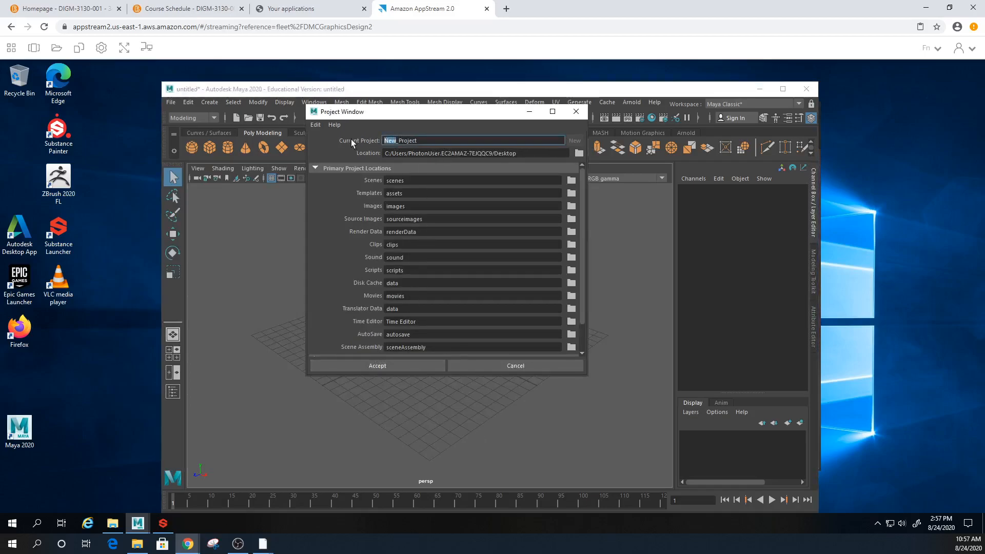
type("test1")
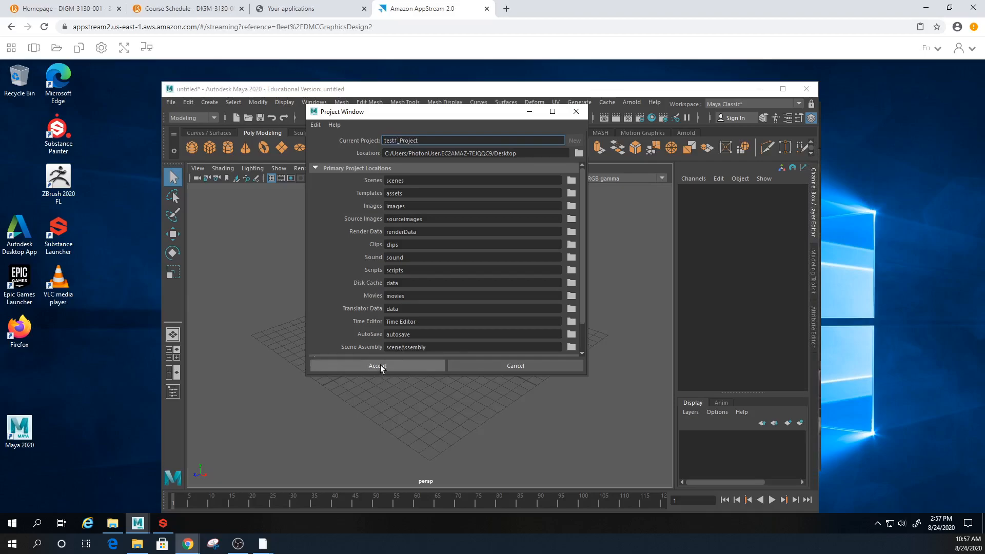
left_click(380, 365)
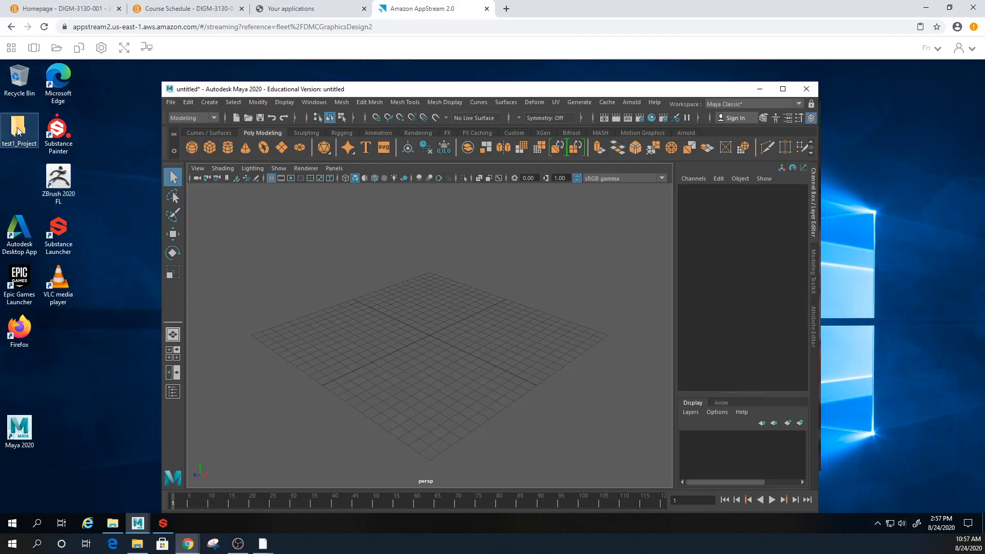
- Move the test1_Project desktop folder into File Explorer's Home Folder
left_click(18, 132)
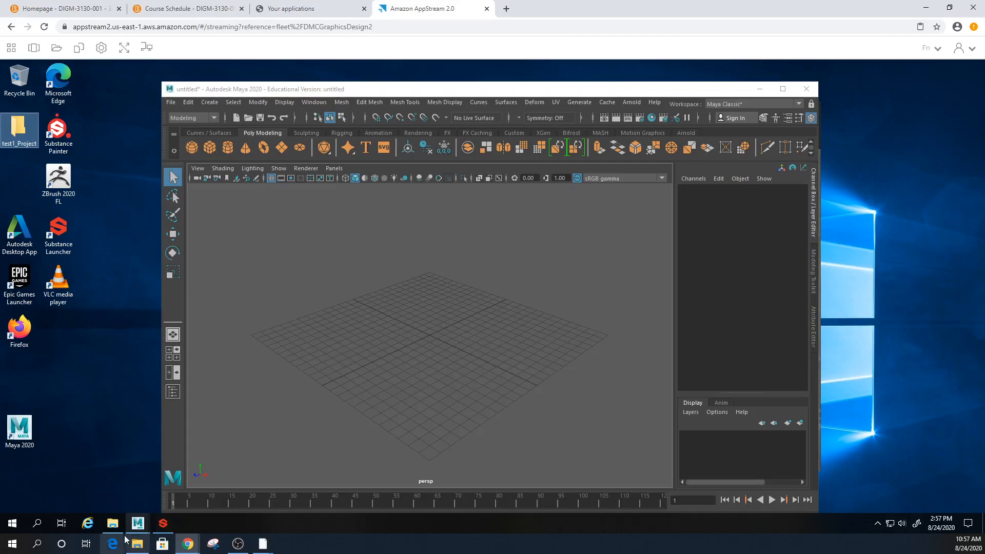
left_click(112, 523)
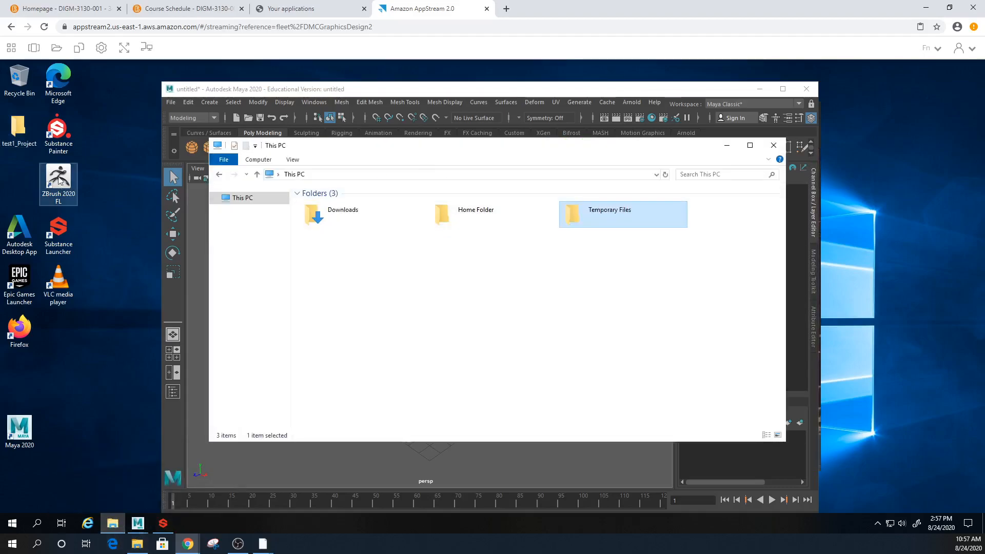
left_click_drag(31, 145, 446, 219)
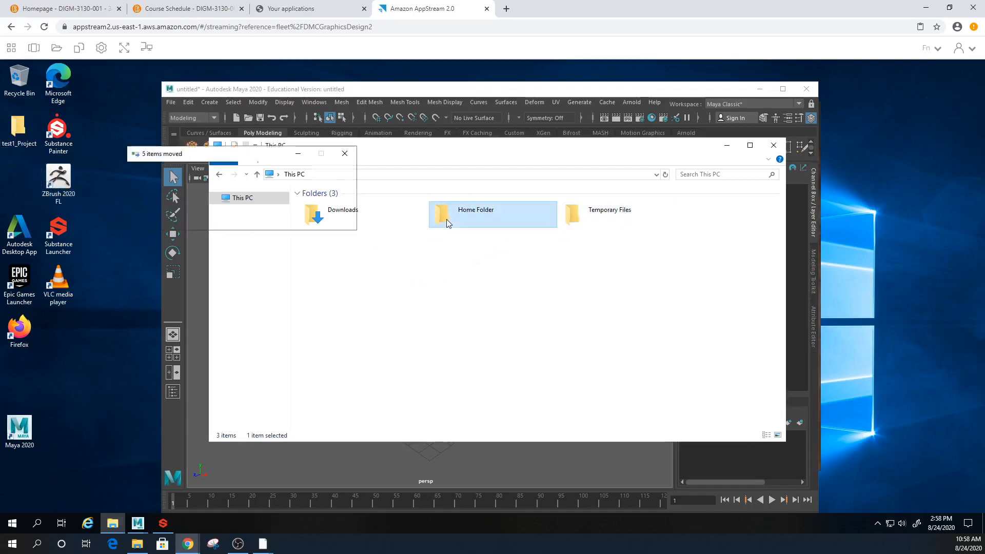
double_click(446, 220)
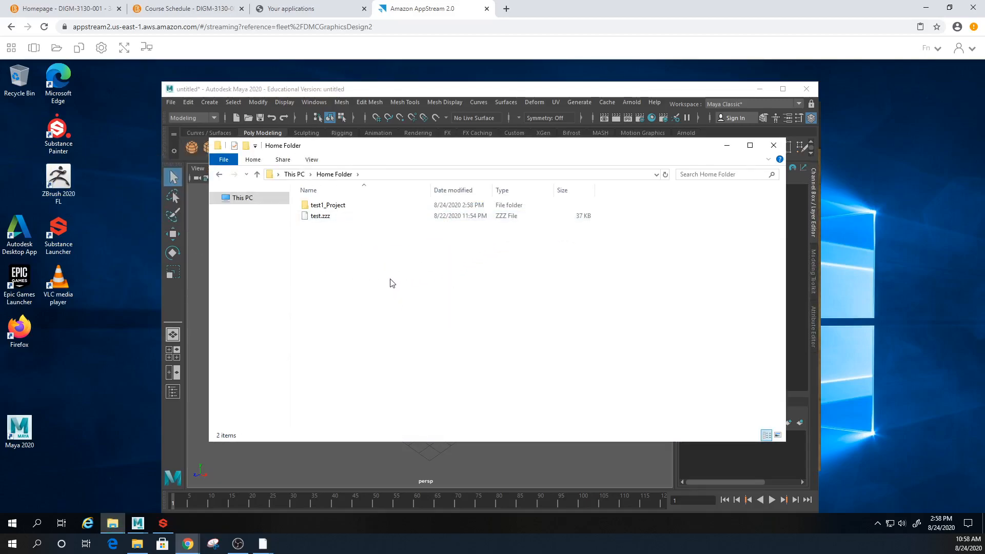
- Inspect test1_Project's subfolders, then copy the folder
left_click(342, 206)
double_click(343, 206)
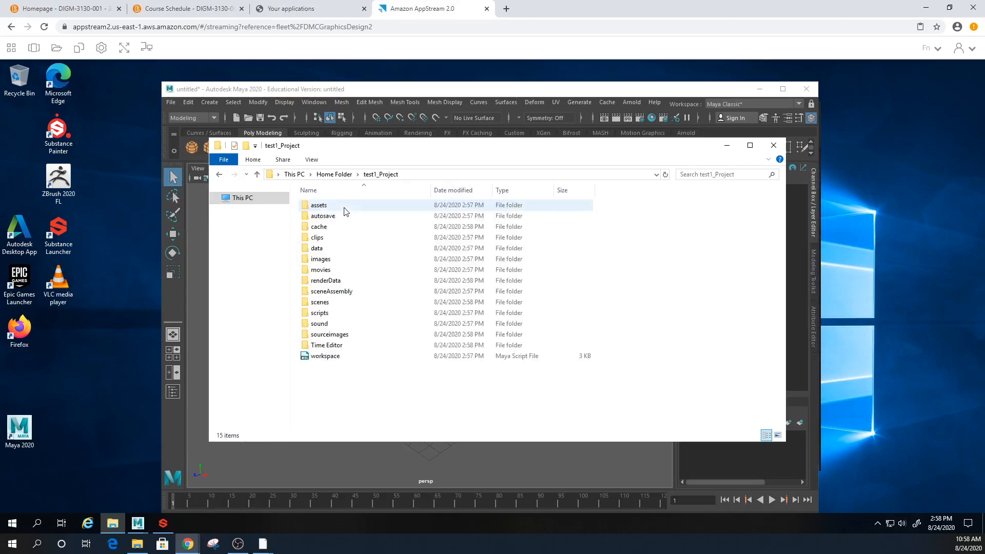
left_click(334, 174)
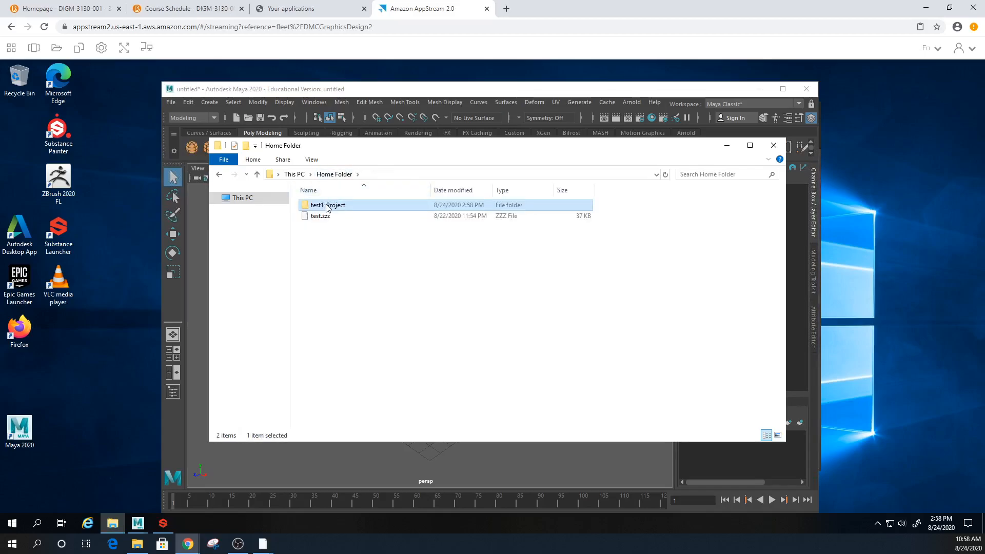
right_click(328, 204)
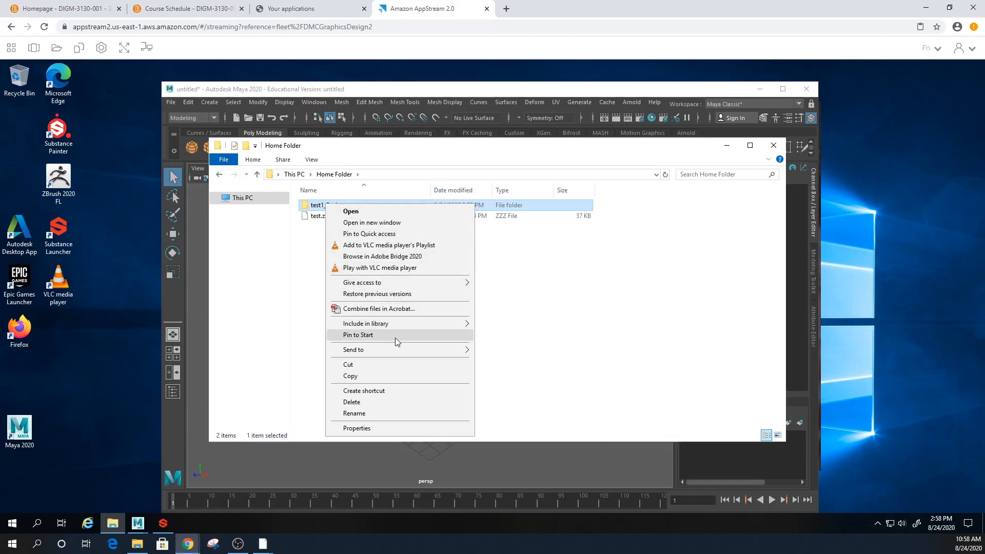
left_click(379, 376)
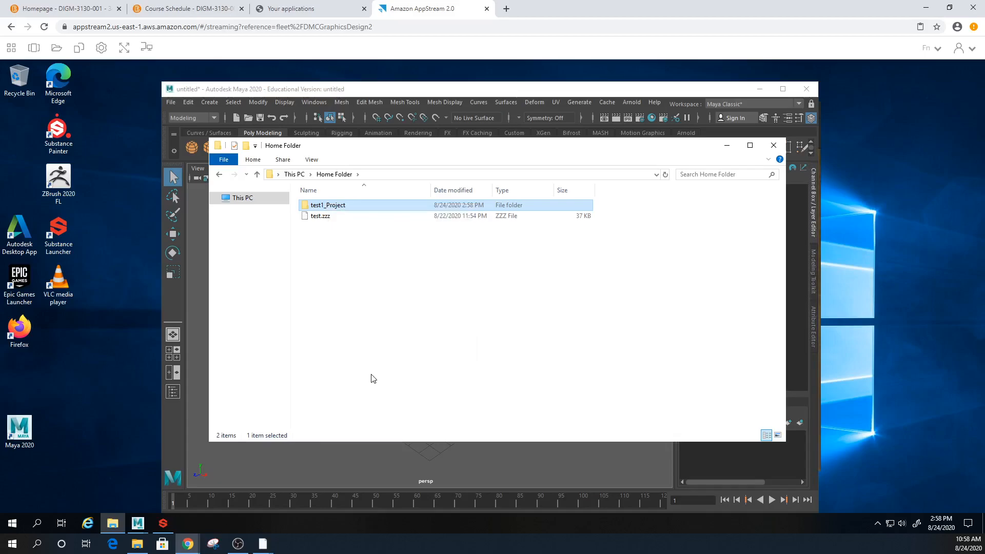
- Paste the OBS installer into the ETSU_TeachFall2020 folder on the SaritRed (F:) drive
mouse_move(138, 547)
left_click(137, 498)
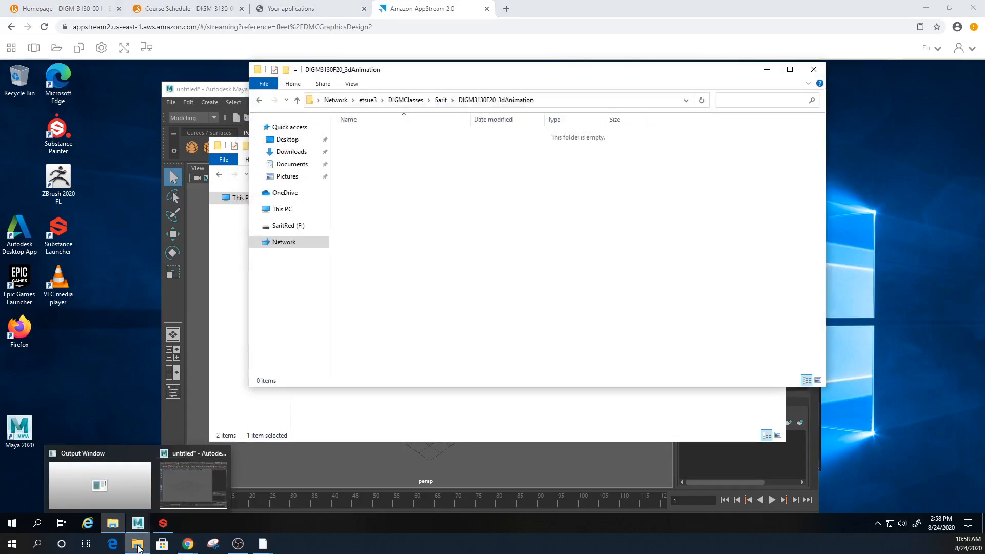
left_click(304, 229)
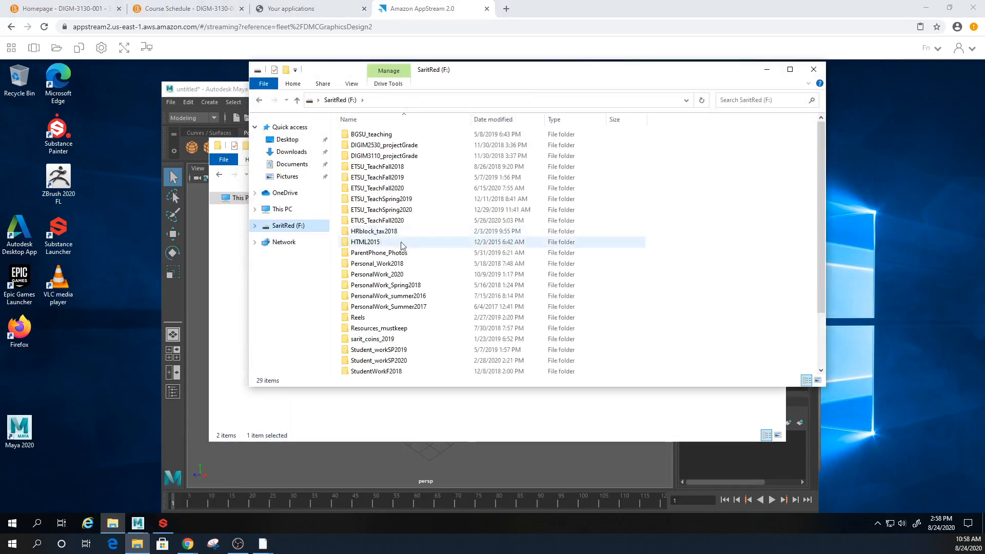
double_click(406, 188)
right_click(380, 214)
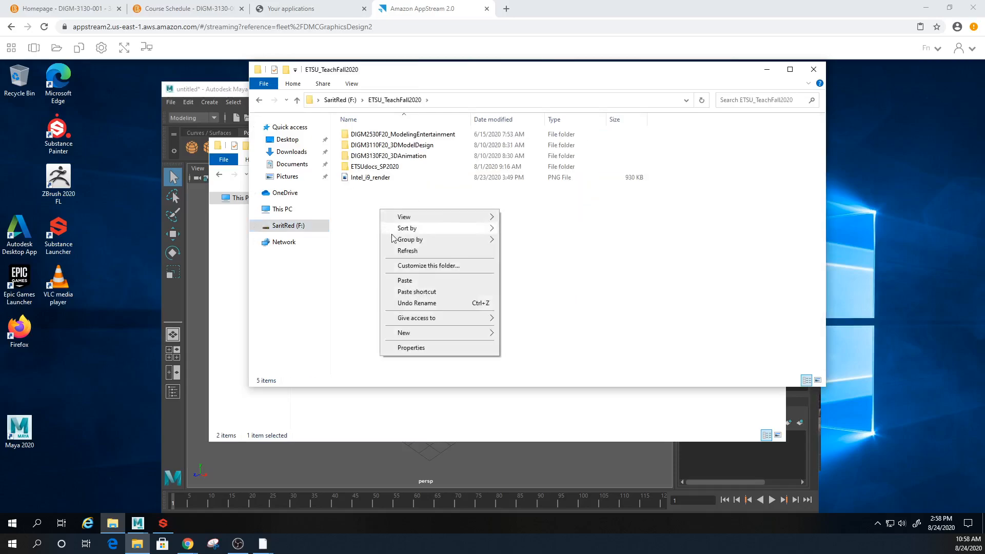
left_click(405, 280)
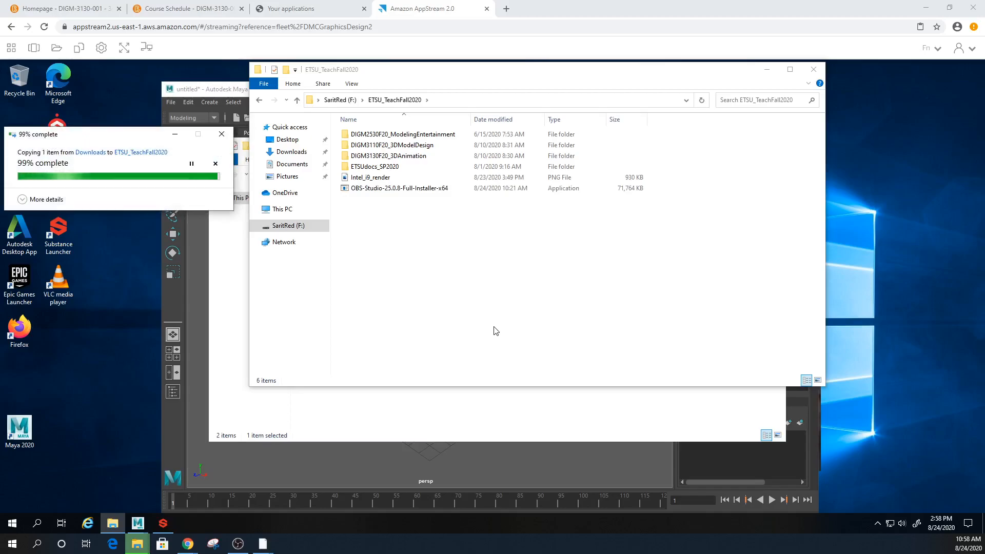
left_click_drag(497, 73, 632, 174)
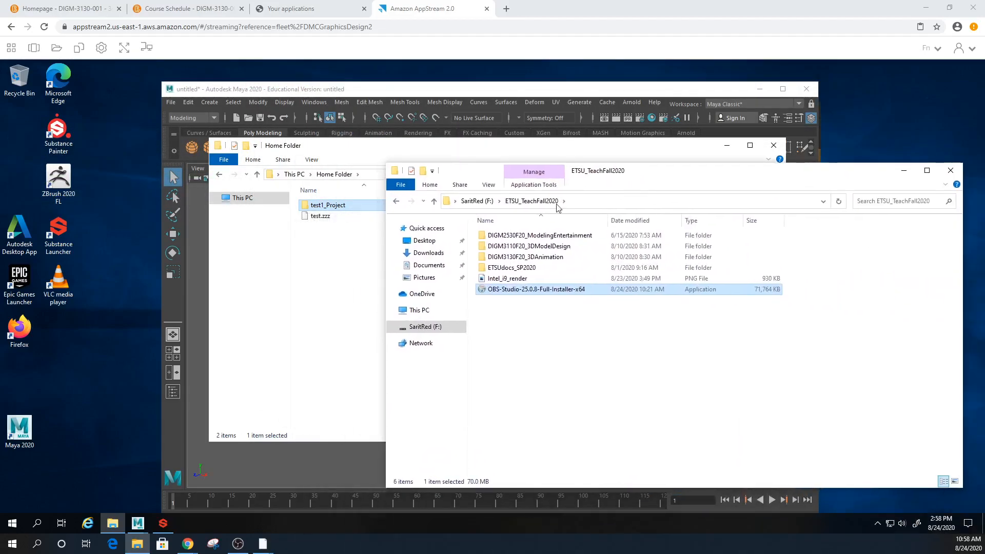
- Open the Downloads folder under This PC in the streamed Home Folder window
left_click(326, 212)
left_click_drag(326, 208, 226, 327)
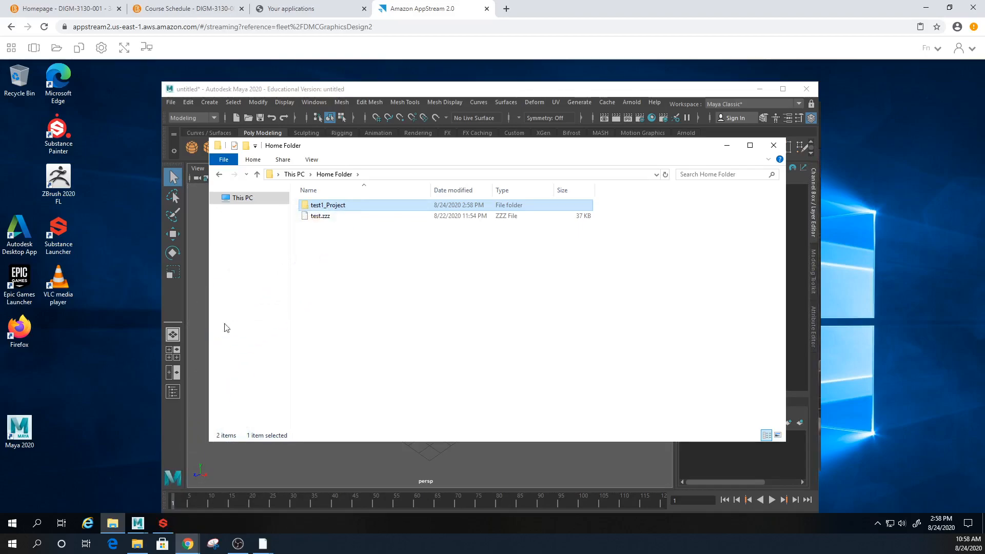
left_click(121, 309)
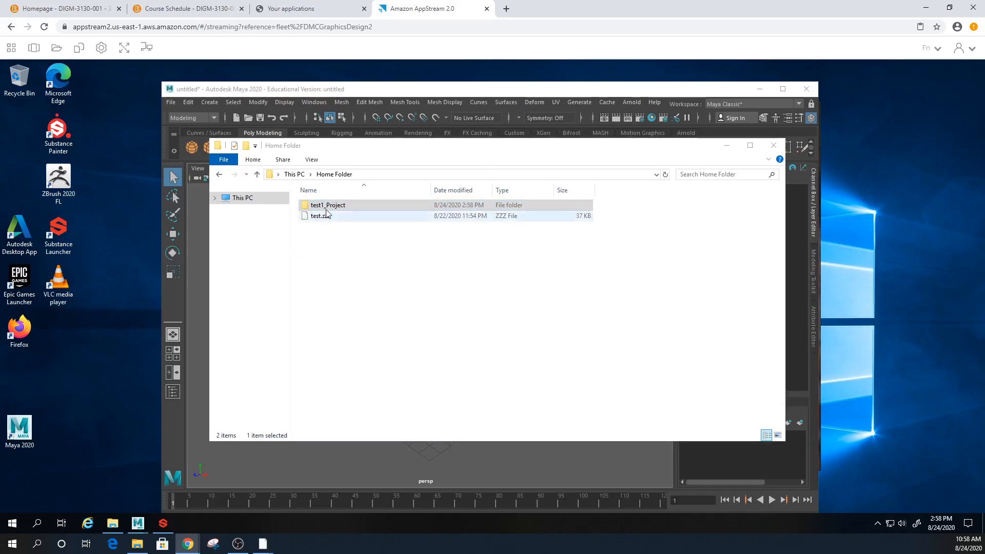
left_click(216, 199)
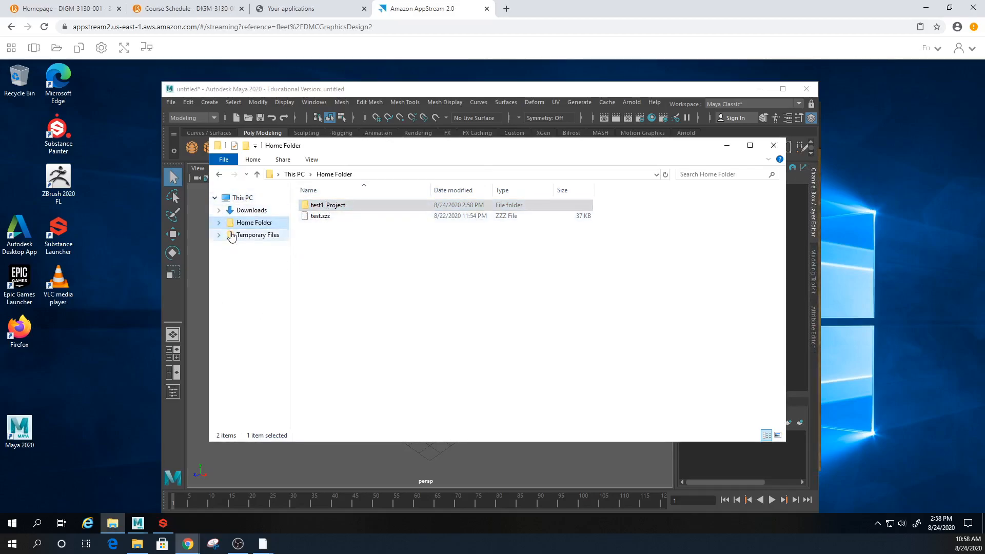
left_click(252, 212)
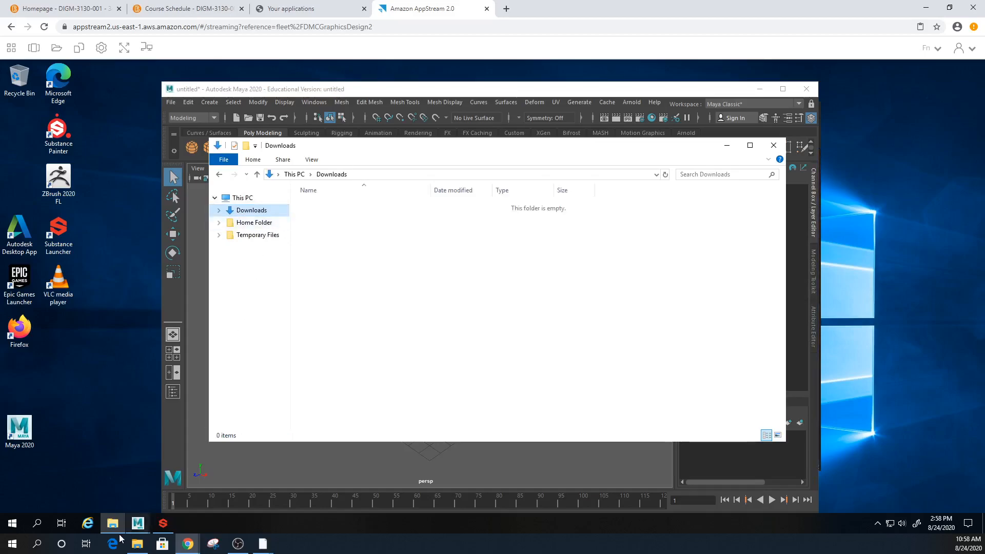
- Browse the local OSDisk (C:) Program Files folder and select 3DCoat-V4.9.17
left_click(138, 545)
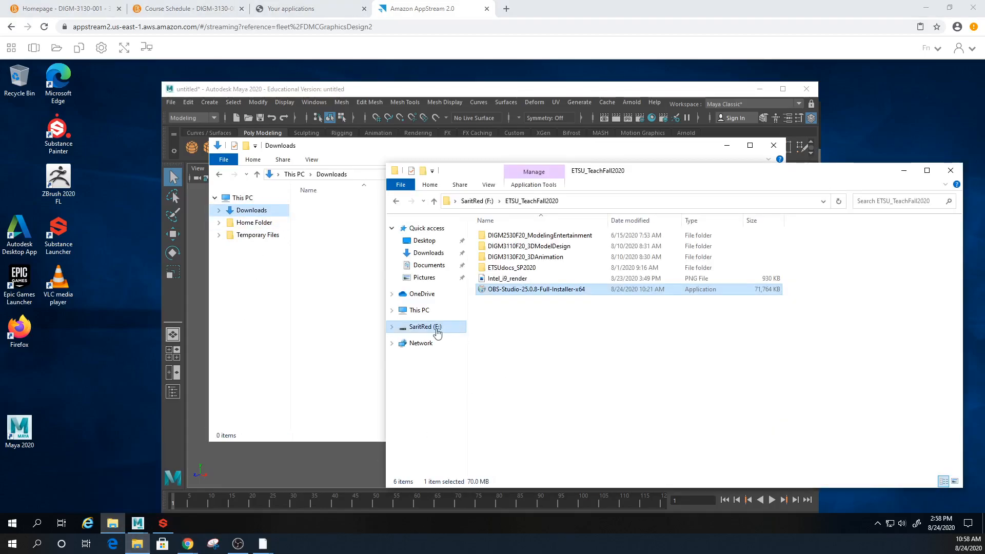
left_click(422, 312)
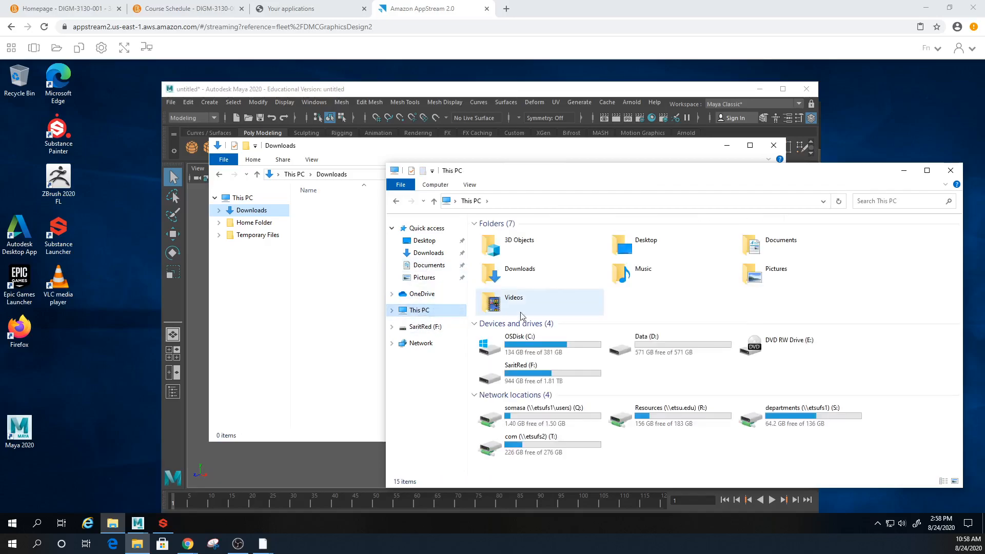
double_click(536, 351)
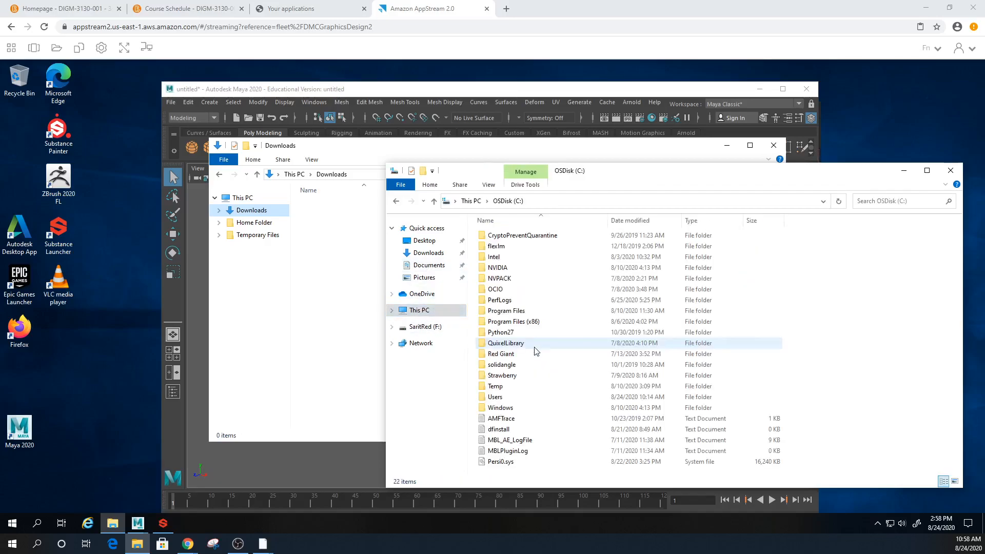
double_click(515, 313)
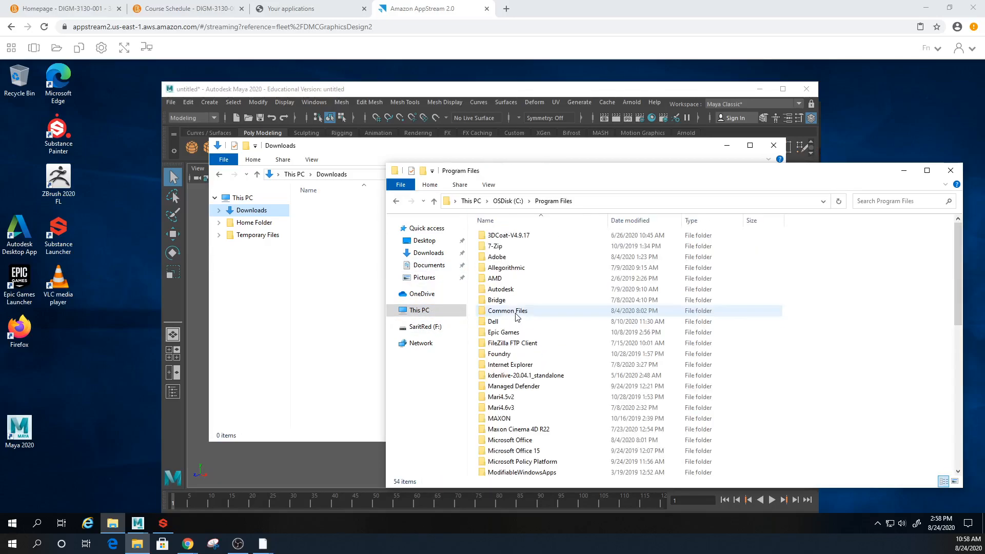
left_click(513, 236)
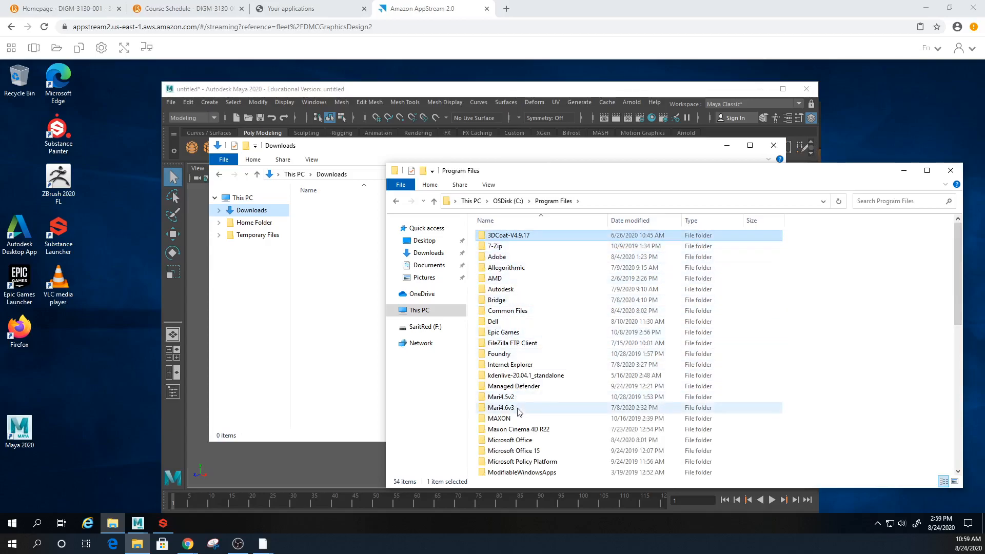
scroll(519, 411, "down", 1)
scroll(519, 417, "down", 3)
scroll(524, 449, "up", 4)
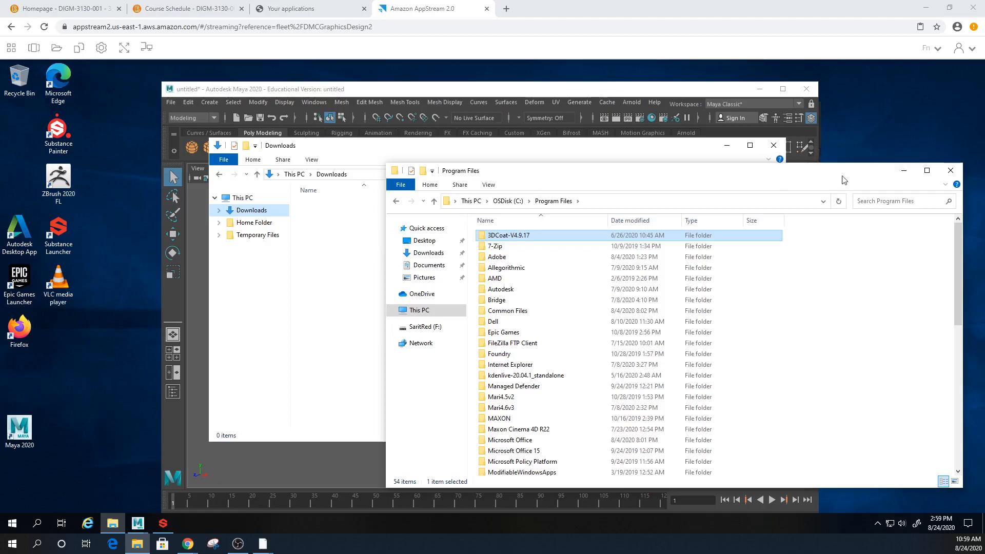
- Close the Program Files window and minimize the Downloads window
left_click_drag(844, 175, 547, 144)
left_click(653, 140)
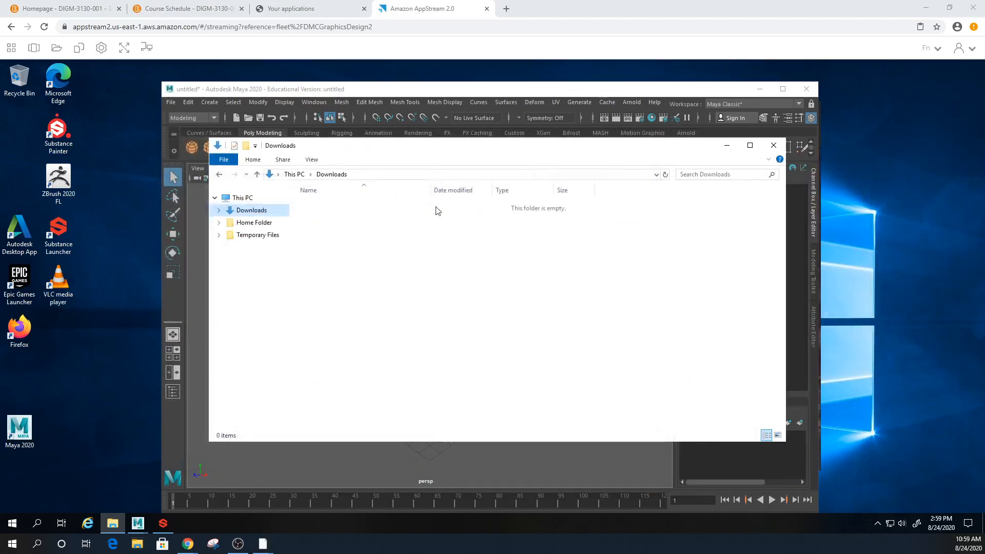
left_click(727, 147)
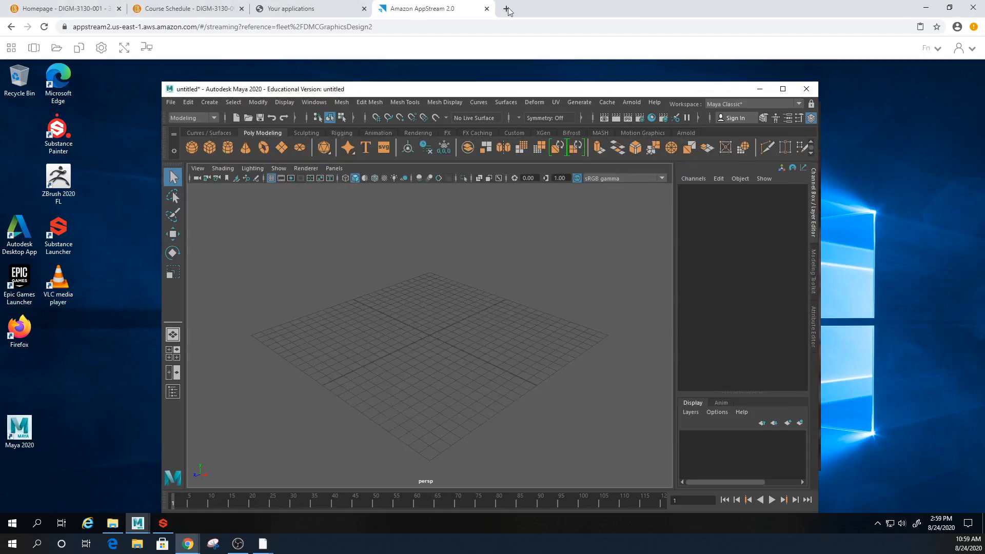
- Minimize the AppStream browser and maximize the local Maya window
left_click(926, 7)
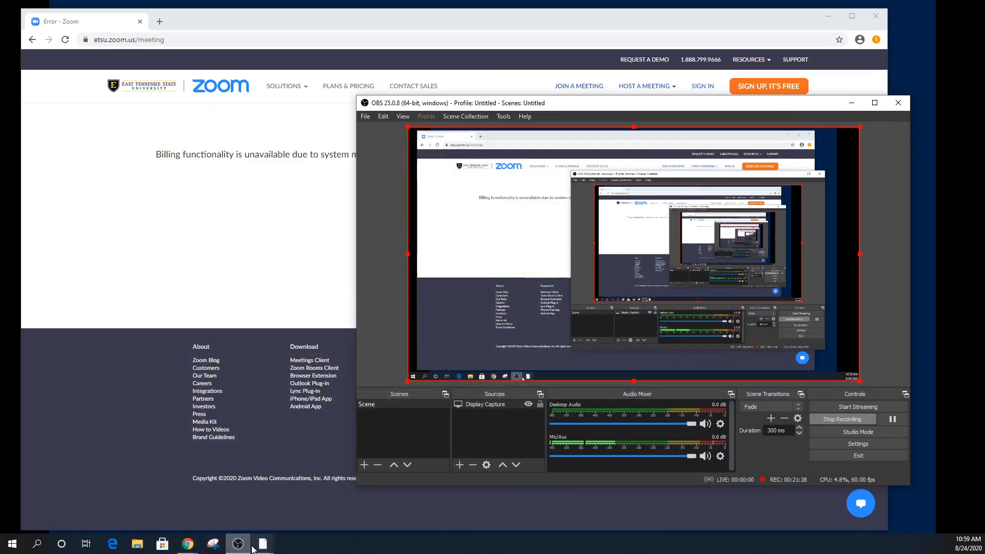
mouse_move(261, 544)
left_click(332, 507)
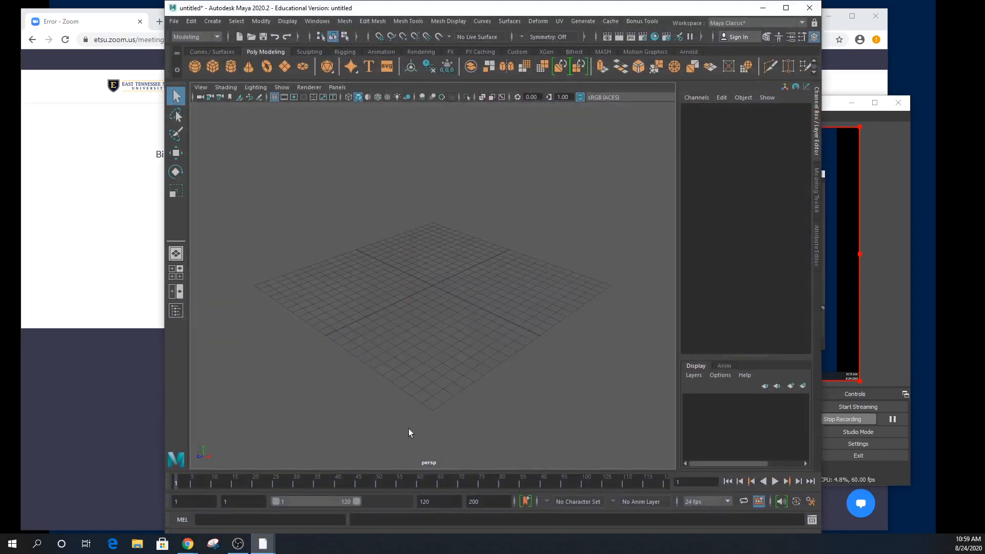
left_click(785, 8)
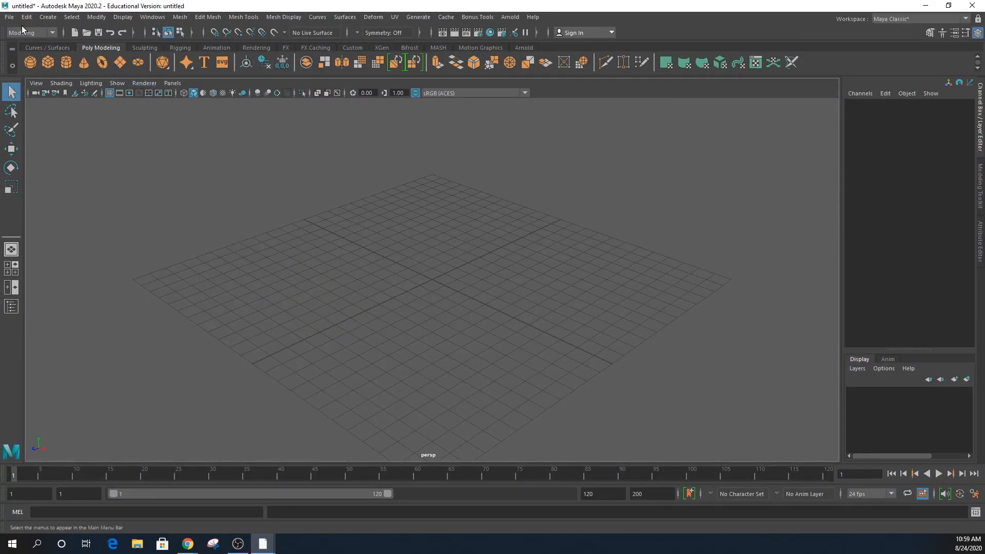
- Create a new project named DIGM3130M1F20WK01_Project in the Project Window
left_click(9, 17)
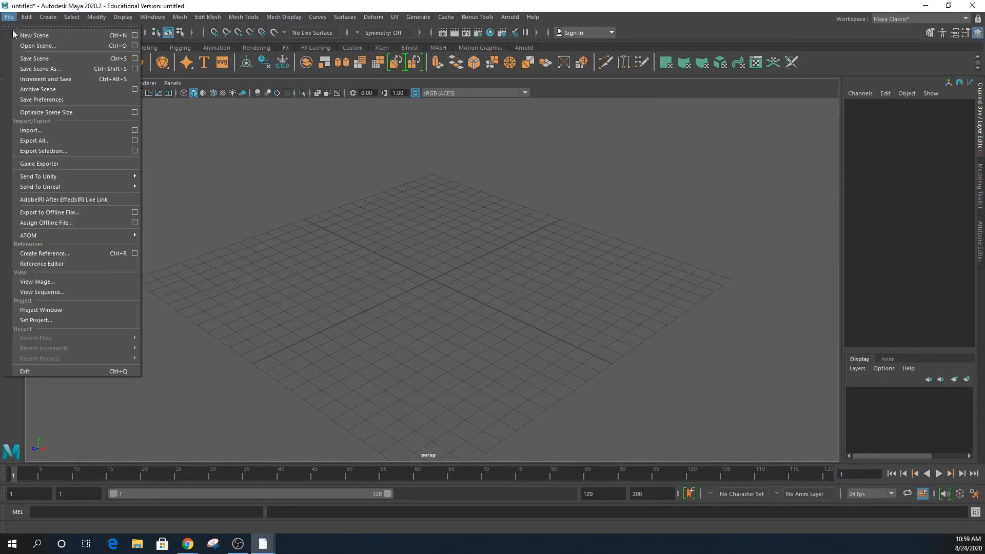
left_click(49, 310)
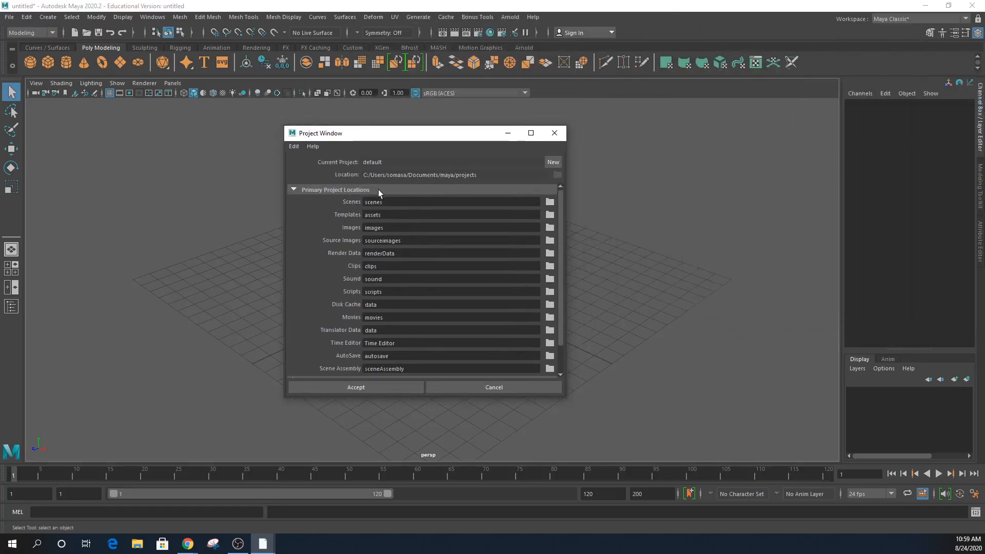
left_click(553, 162)
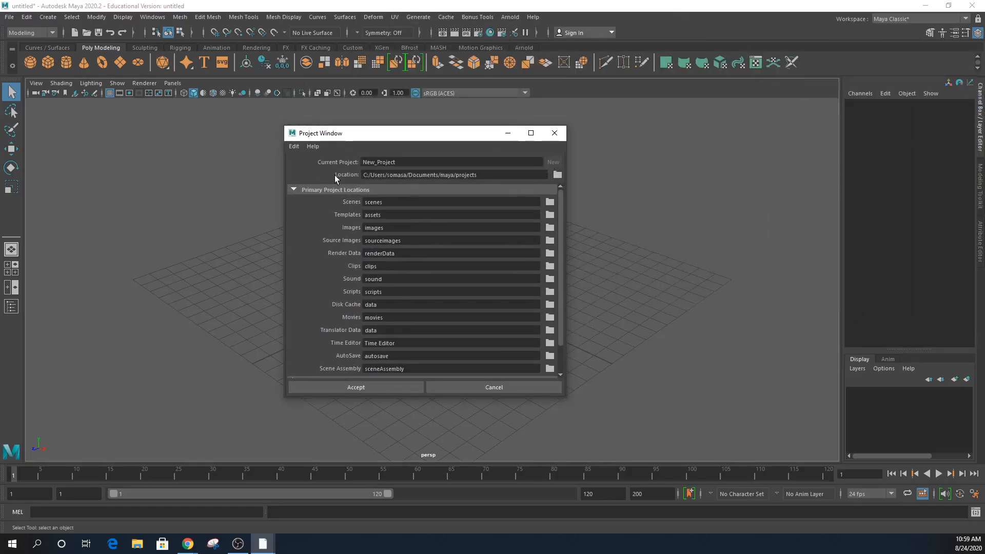
left_click_drag(375, 162, 361, 162)
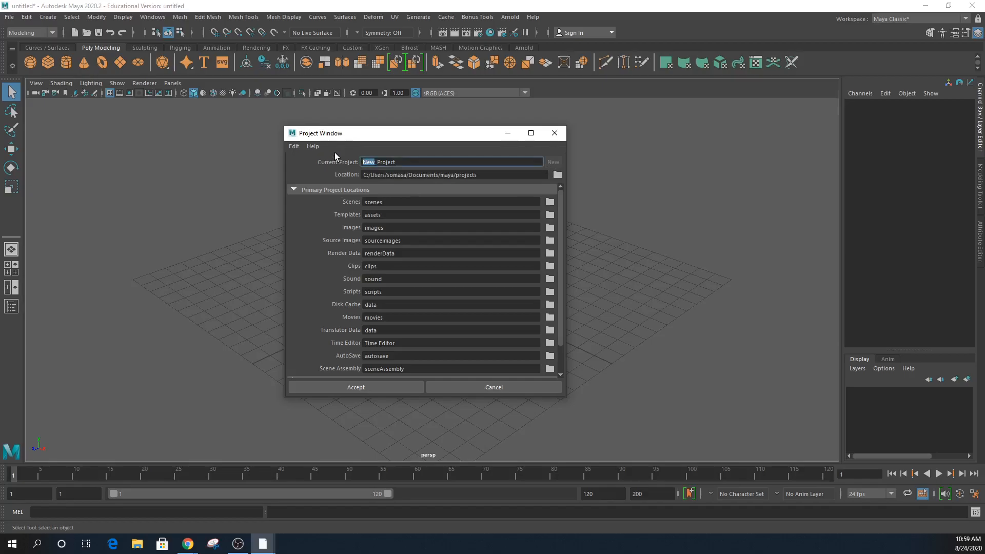
type("DIGM3130M1F20")
type("WK01")
- Set the project location to the DIGM3130M1F20_3DAnim folder on D: and accept it
left_click(558, 175)
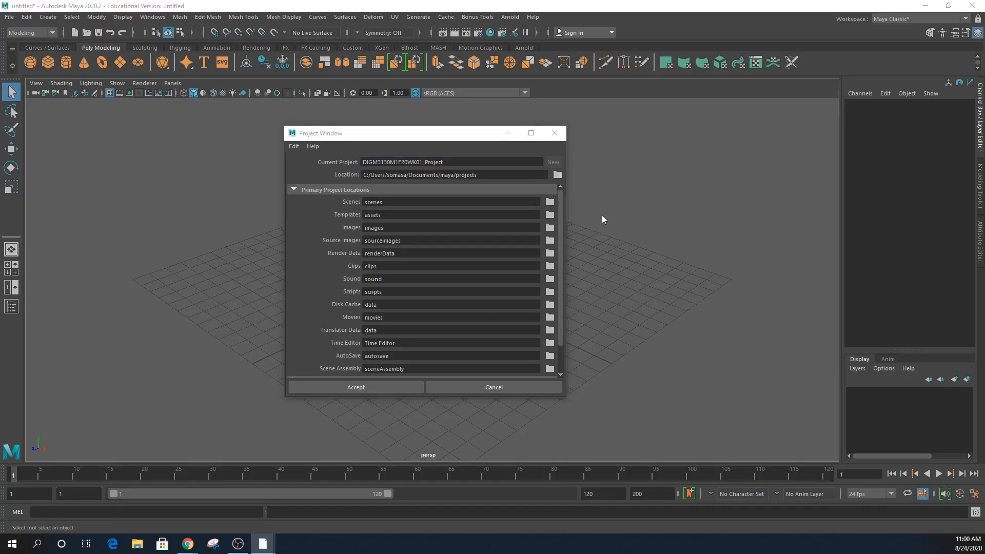
left_click_drag(601, 30, 328, 26)
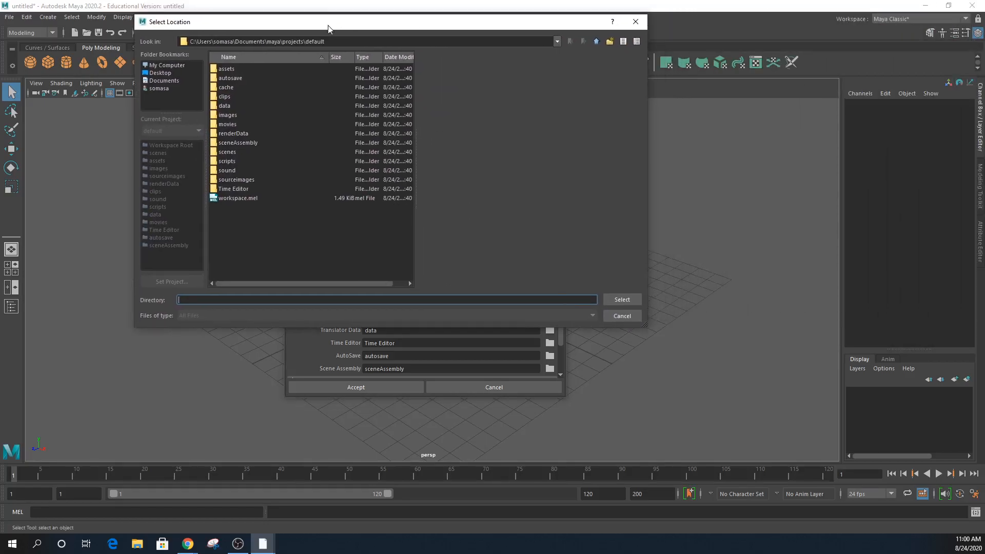
left_click(166, 65)
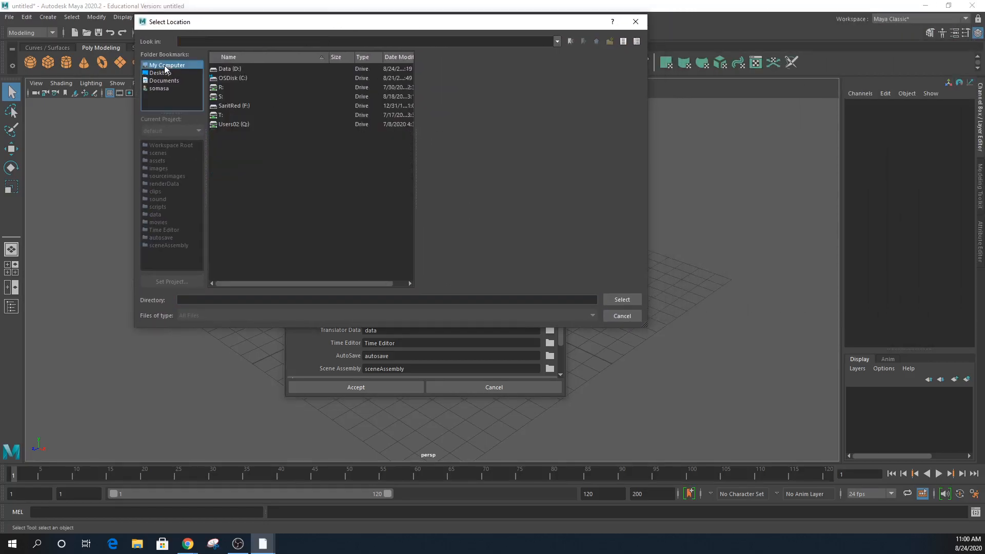
double_click(229, 70)
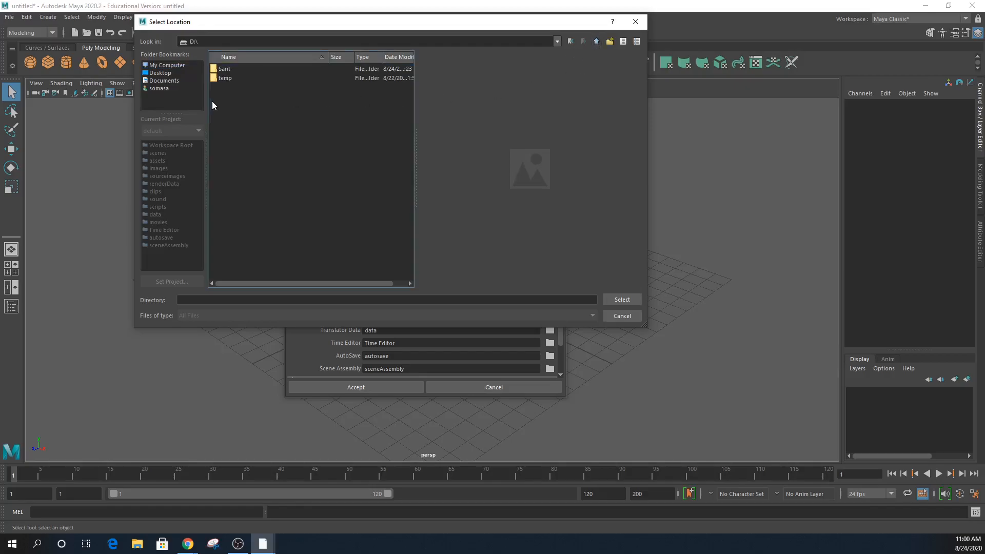
double_click(224, 69)
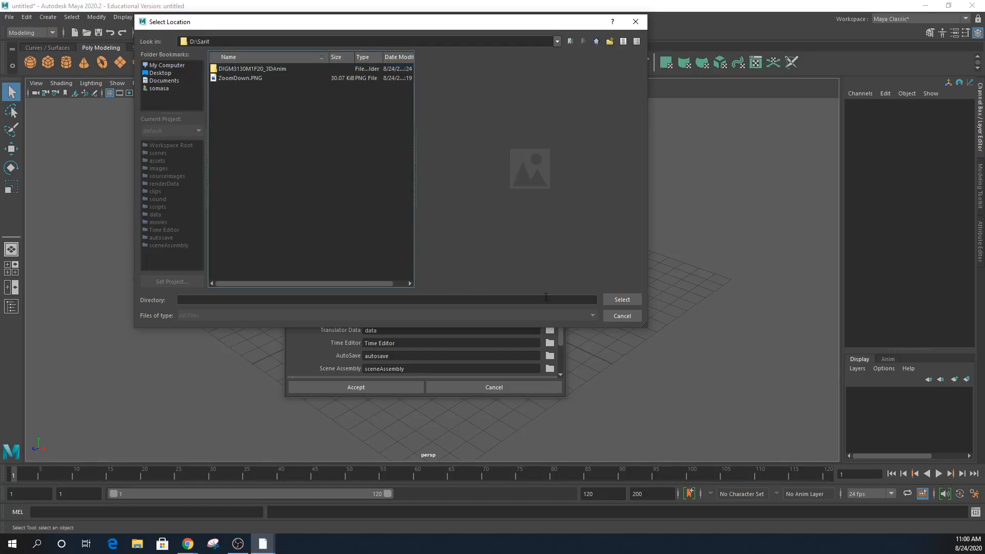
double_click(273, 69)
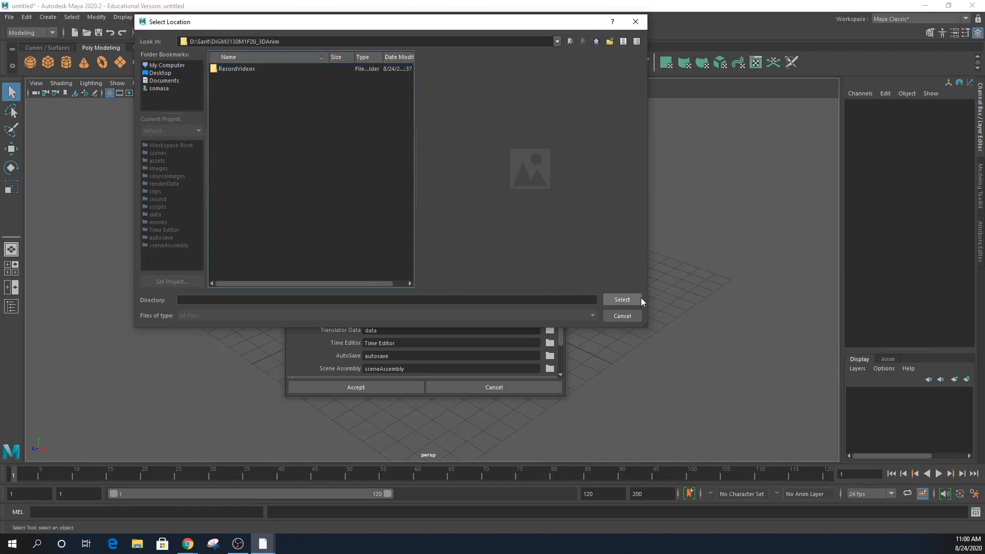
left_click(623, 301)
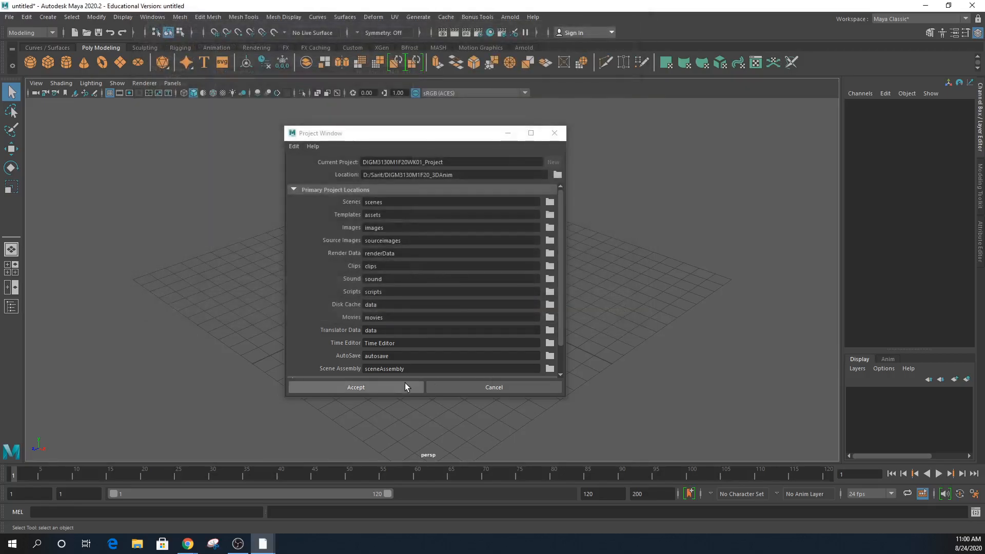
left_click(399, 386)
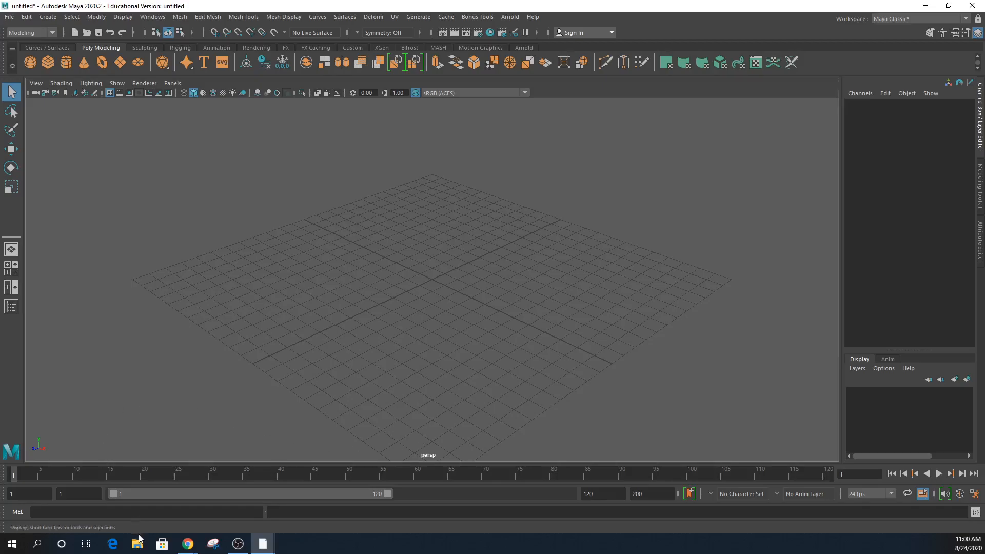
- Start Set Project and browse to the ETSU_TeachFall2020 folder on the F: drive
left_click(12, 20)
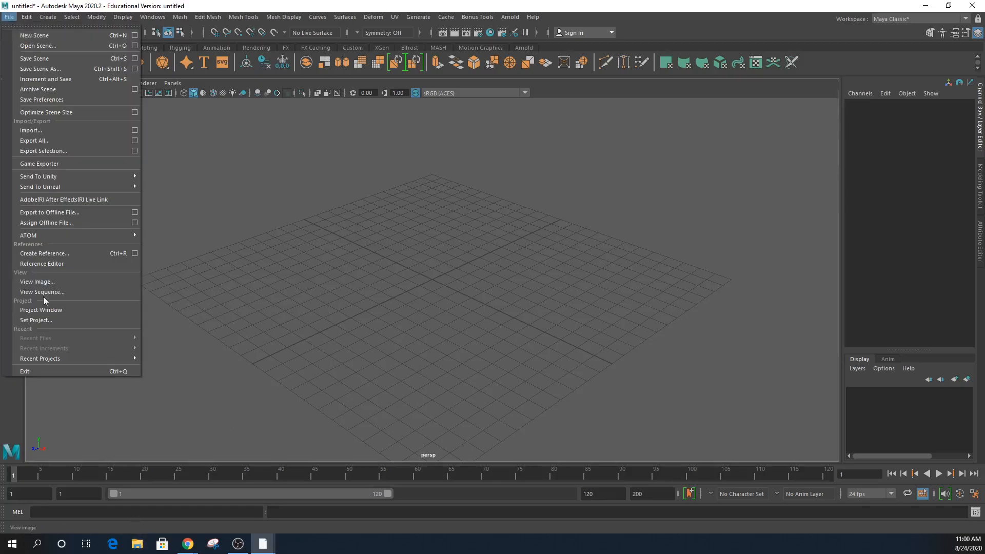
left_click(48, 321)
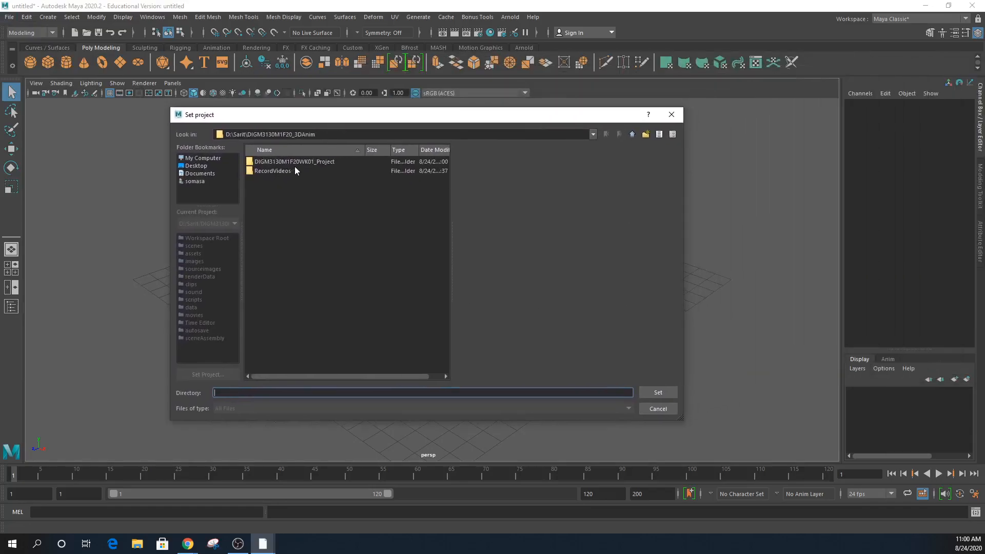
left_click(204, 159)
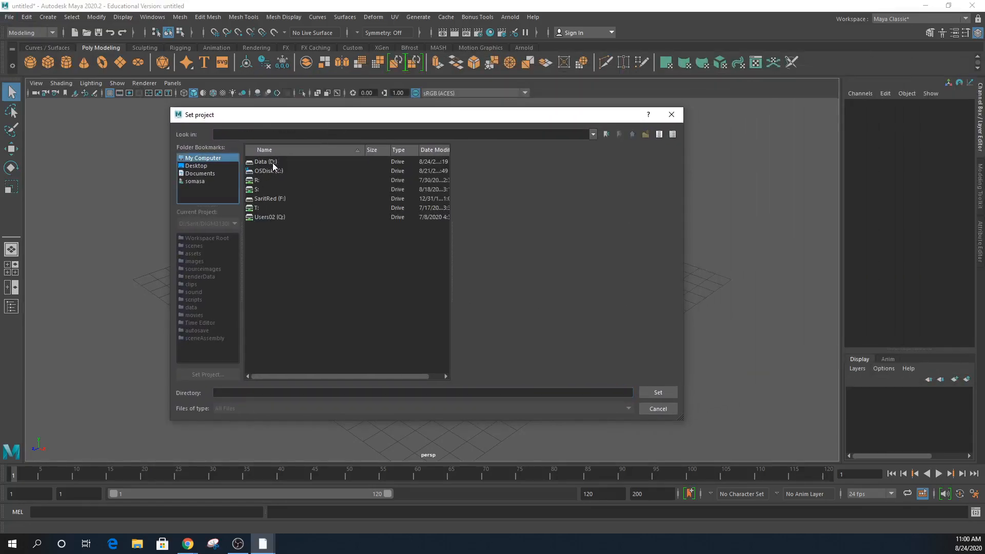
double_click(273, 163)
left_click(189, 160)
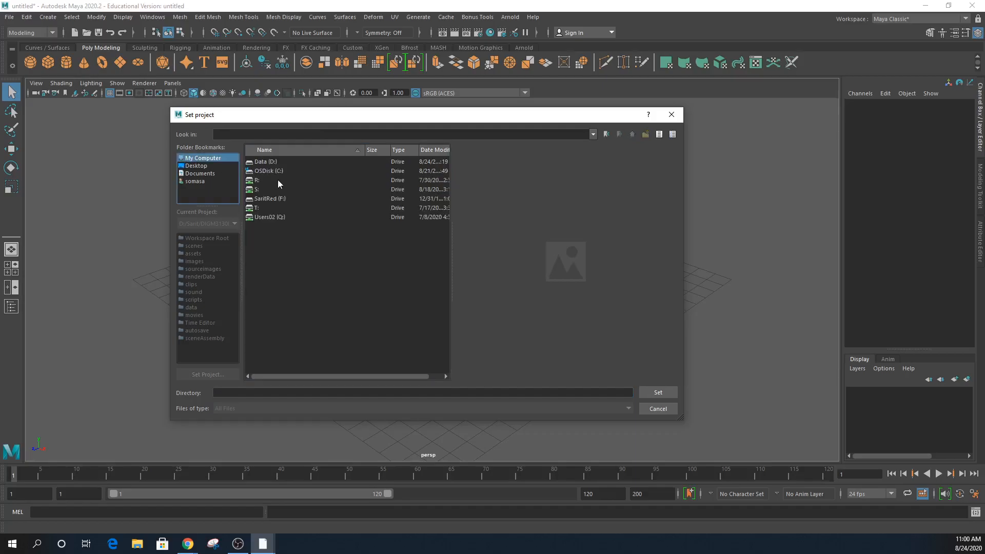
double_click(277, 199)
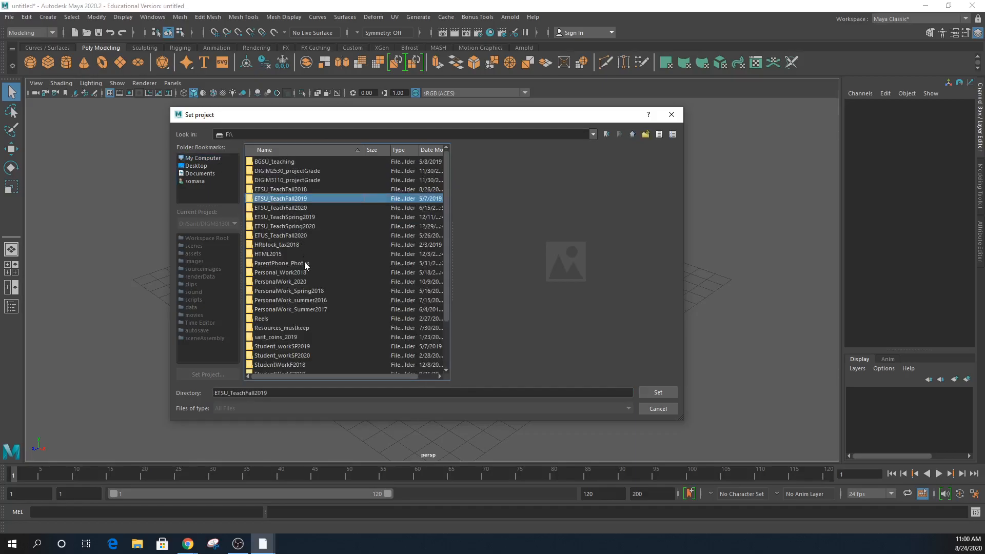
double_click(306, 207)
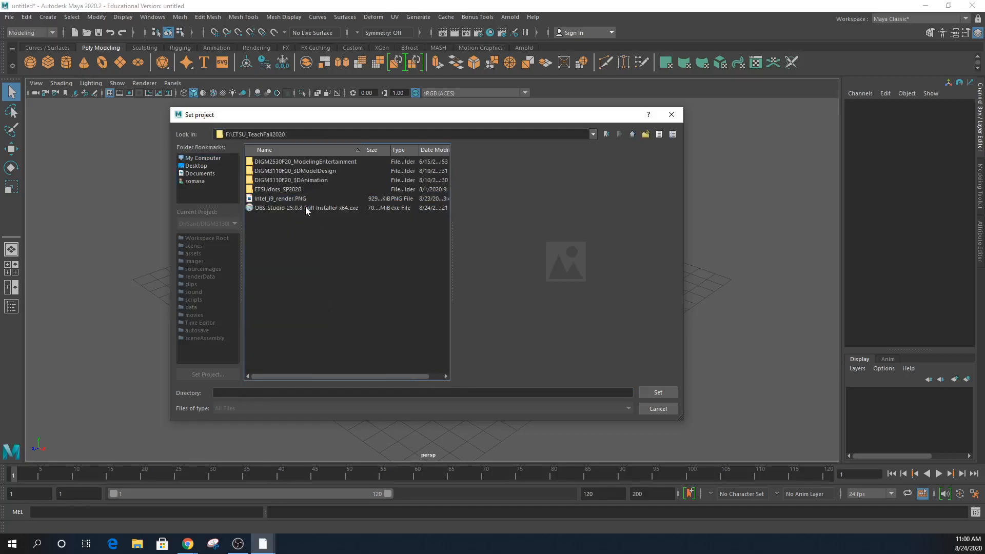
- Set DIGM3130F20_3DAnimation > DIGM3130F20_P1_InfiniteLoop > DIGM3130F20_InfiniteLoop_Project as current project
left_click(308, 180)
double_click(319, 184)
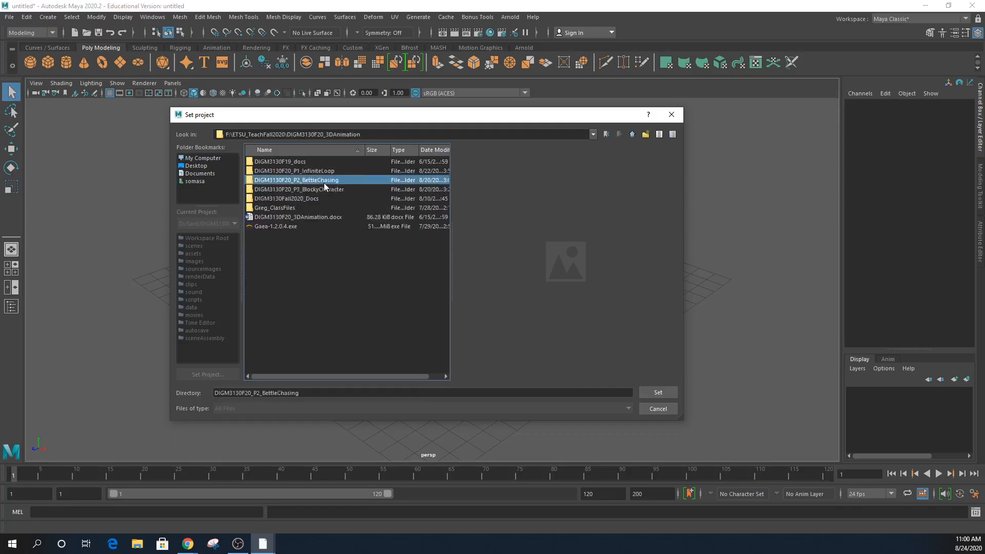
double_click(324, 183)
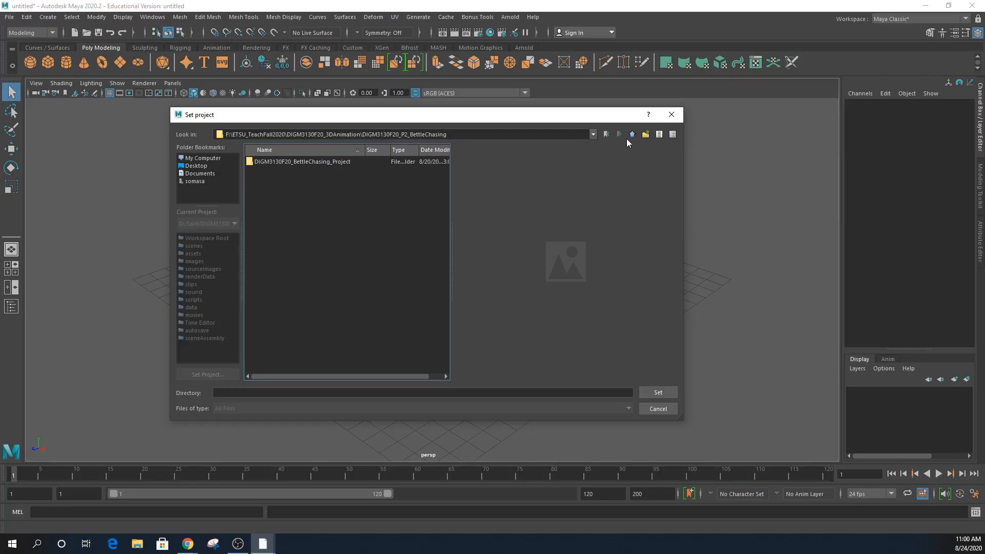
left_click(632, 135)
left_click(320, 171)
double_click(320, 171)
left_click(310, 170)
double_click(312, 172)
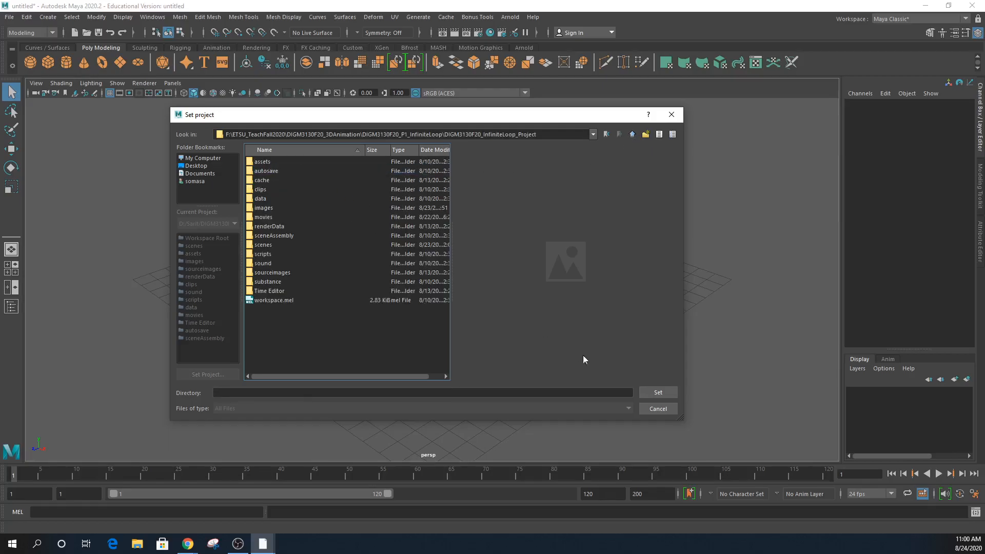
left_click(651, 393)
left_click(10, 18)
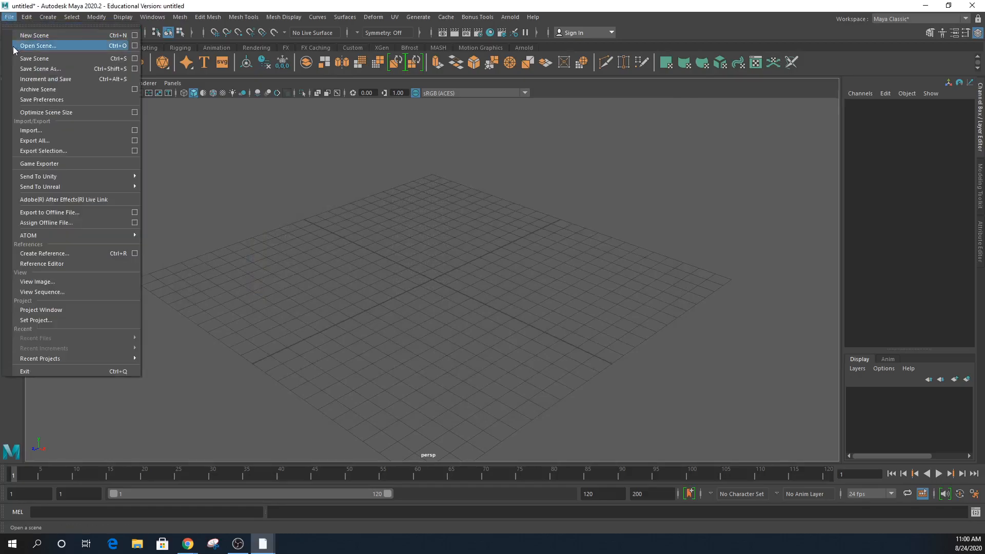
- Open InfiniteLoop_F2020_Anim023.mb, choosing Don't Save for the untitled scene
left_click(15, 46)
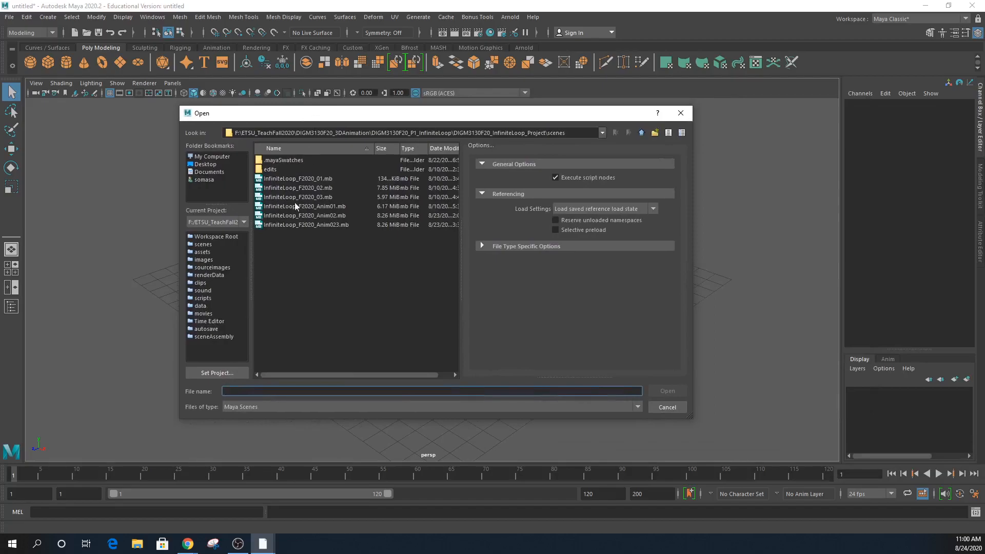
left_click(298, 225)
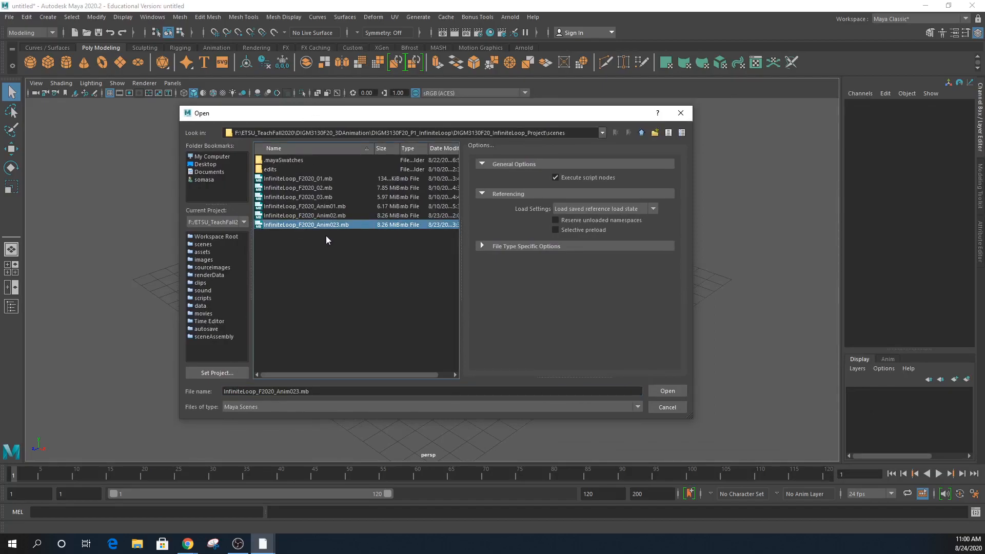
left_click(667, 391)
left_click(490, 273)
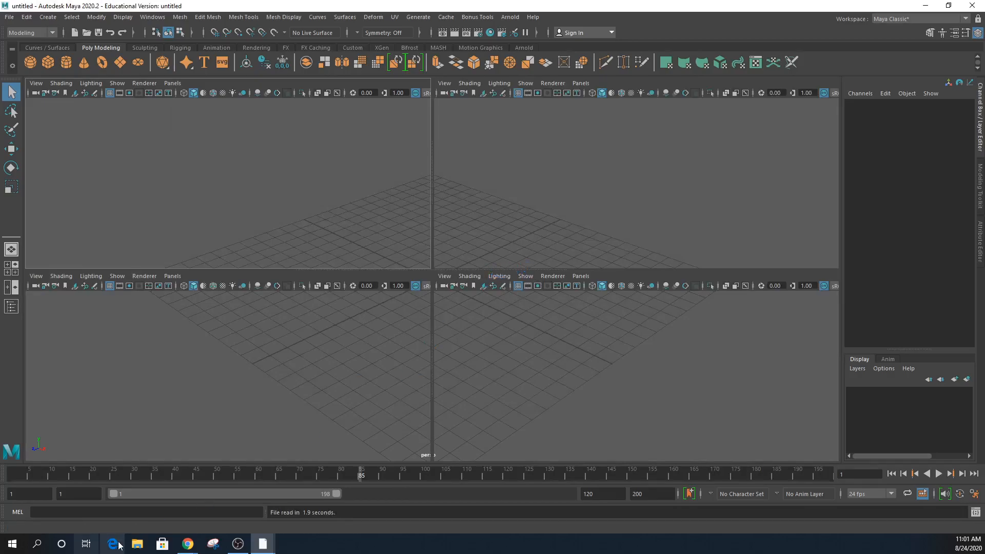
- Browse F: > ETSU_TeachFall2020 > DIGM3130F20_3DAnimation and open DIGM3130F20_P1_InfiniteLoop
left_click(137, 544)
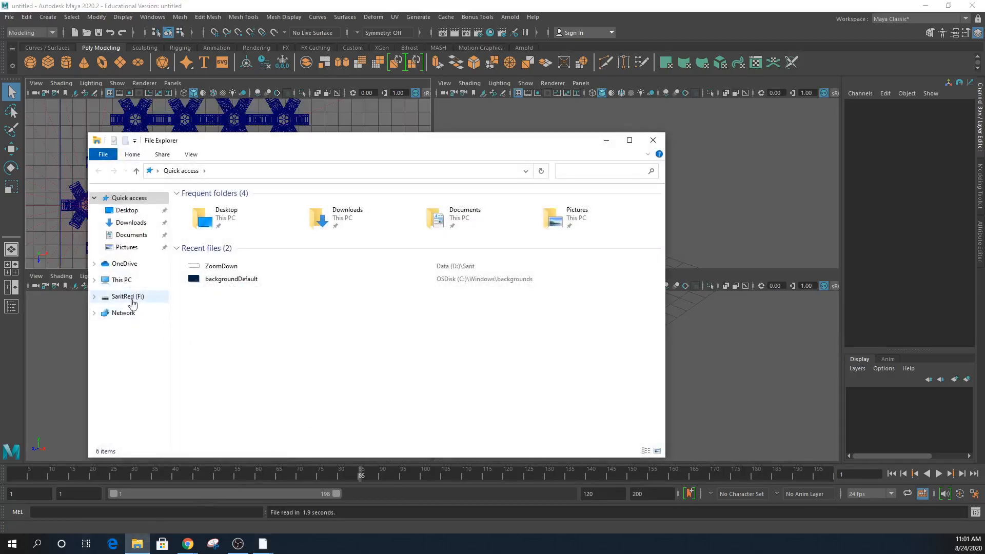
left_click(132, 299)
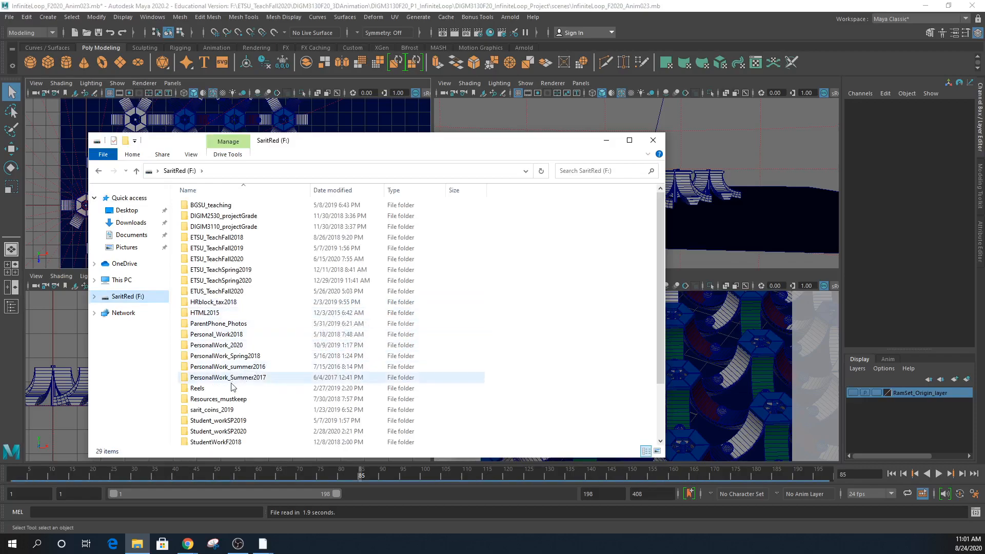
double_click(233, 260)
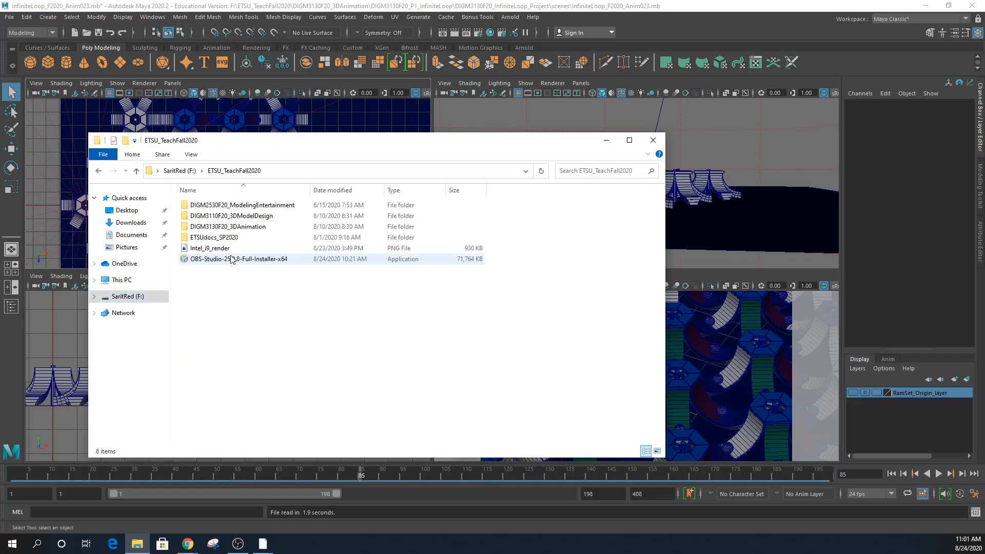
double_click(248, 226)
left_click(265, 216)
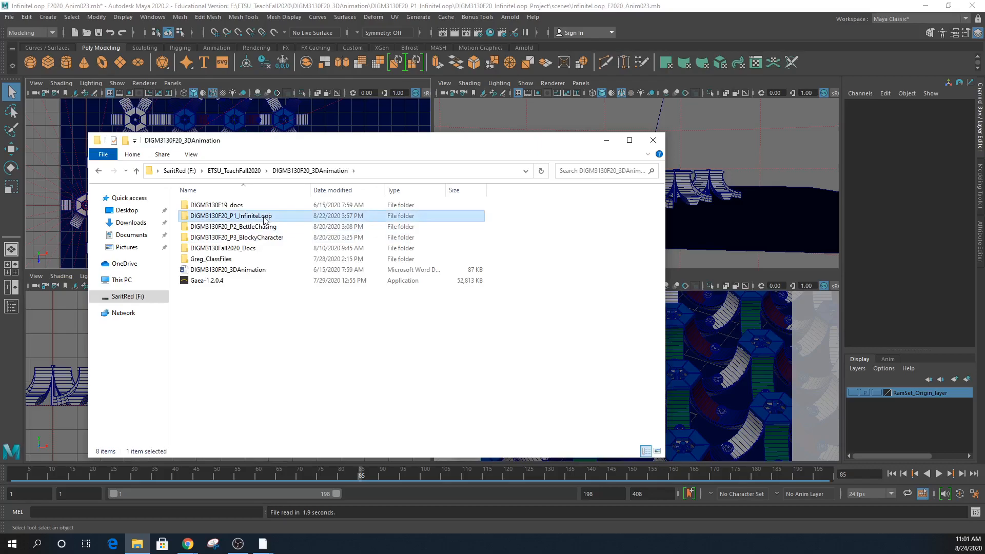
double_click(264, 217)
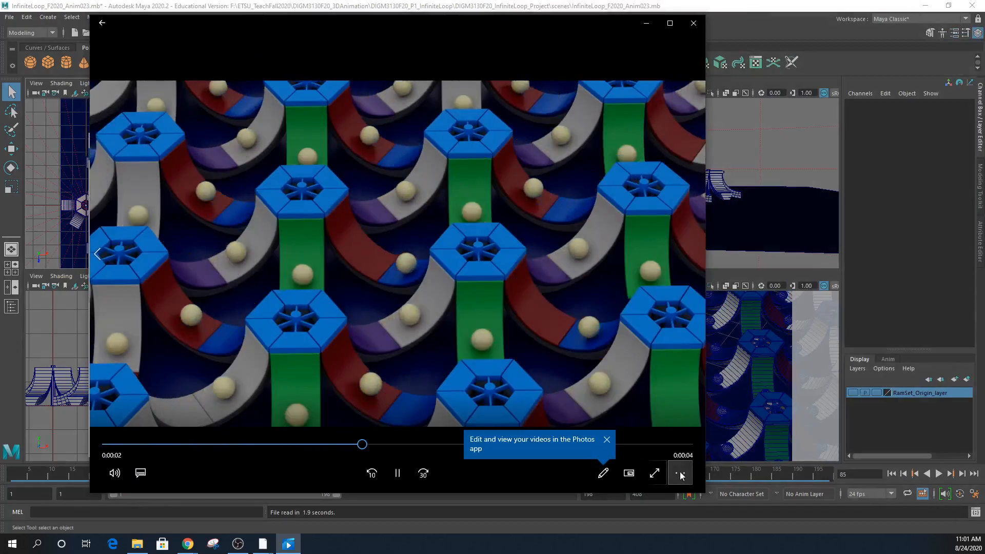
- Set the render to Zoom to fill, replay it on Repeat, then pause at 0:00:01
left_click(682, 473)
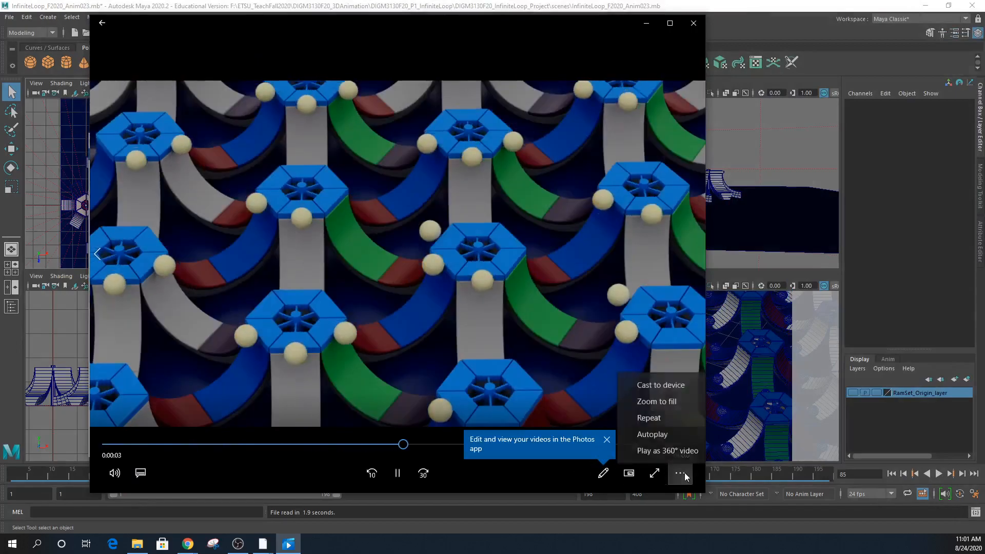
left_click(665, 406)
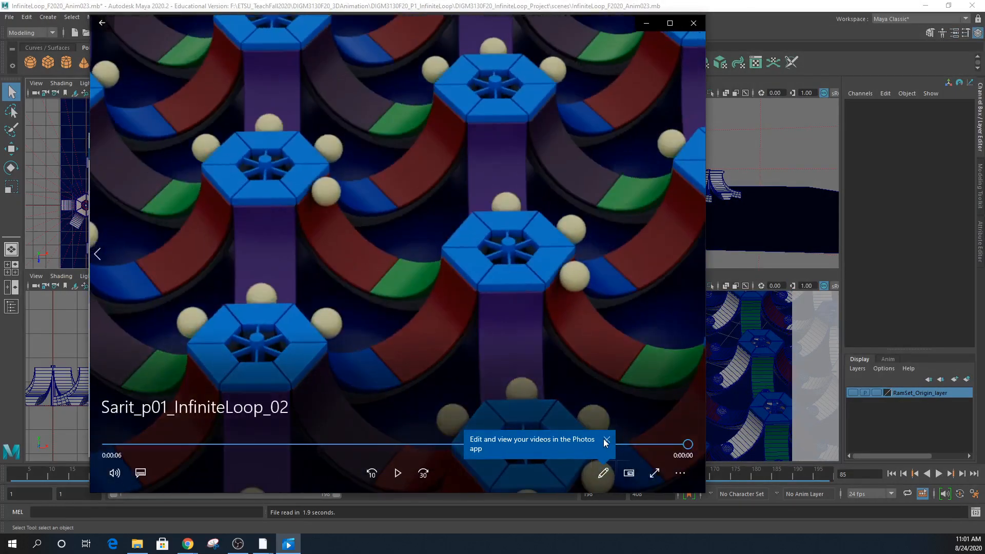
left_click(397, 474)
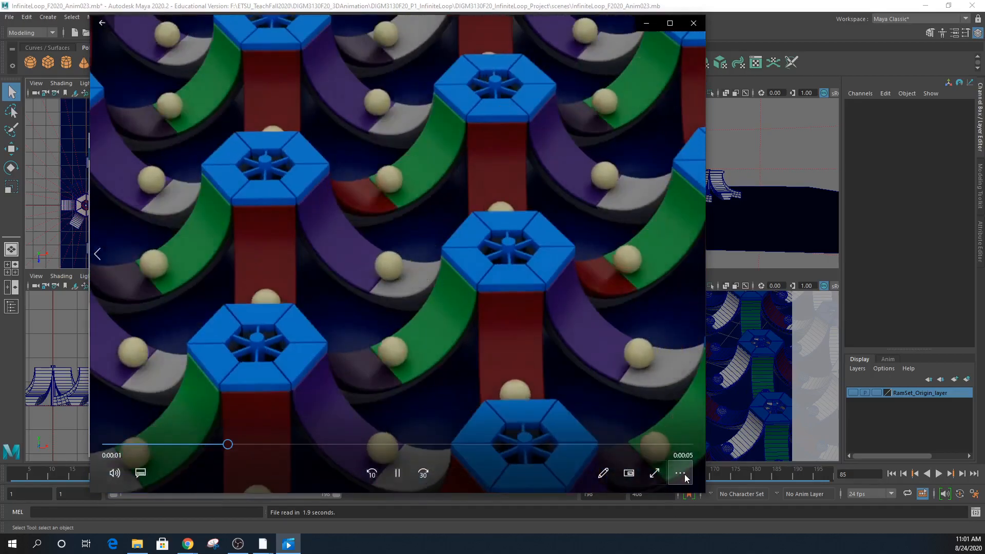
left_click(681, 474)
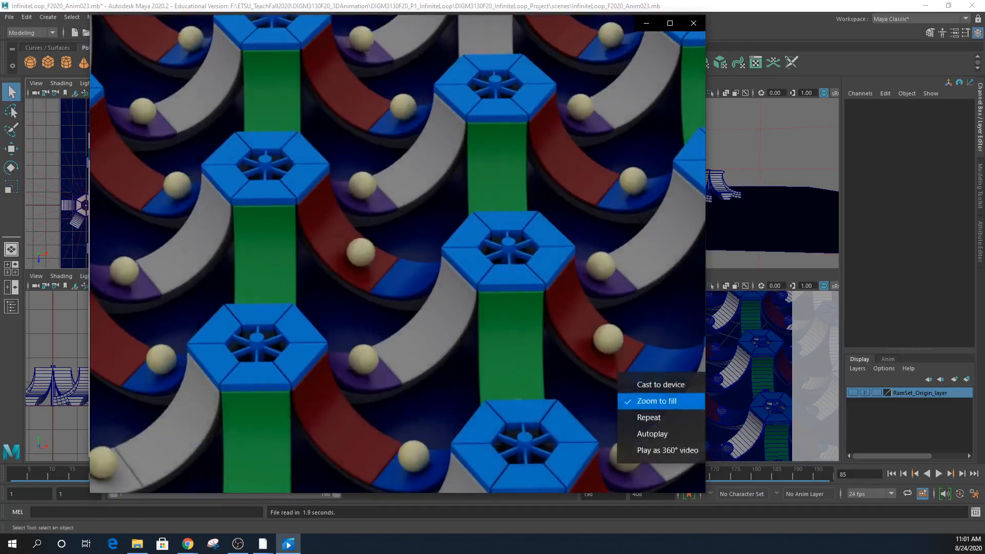
left_click(648, 416)
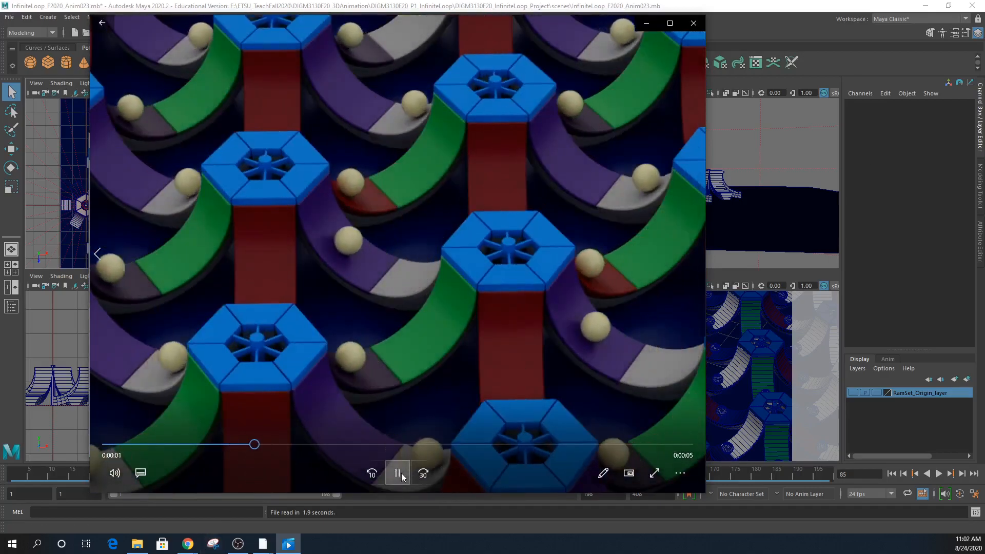
left_click(403, 472)
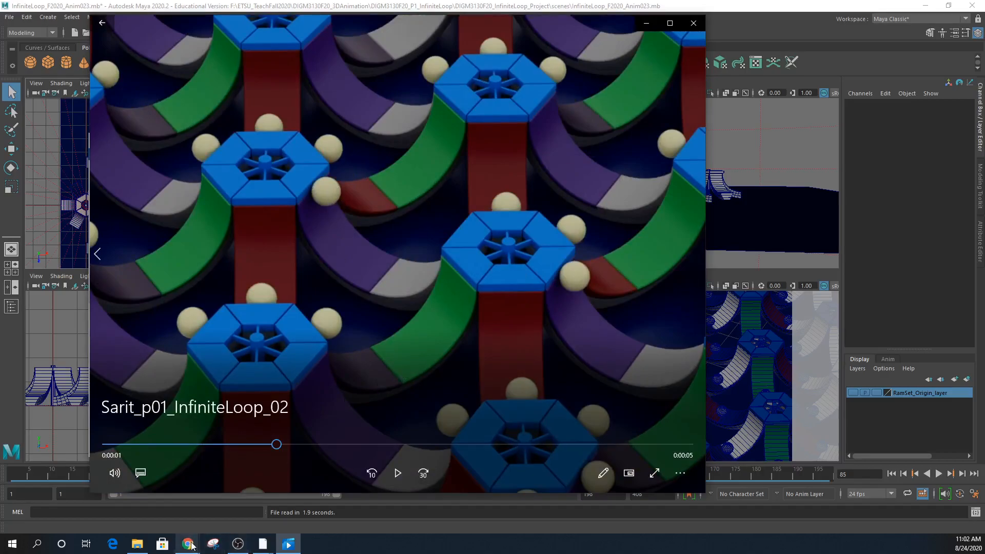
- On the Project 1: The Infinite Loop page, follow the Oddly Satisfying by Andreas Wannerstedt link
mouse_move(191, 549)
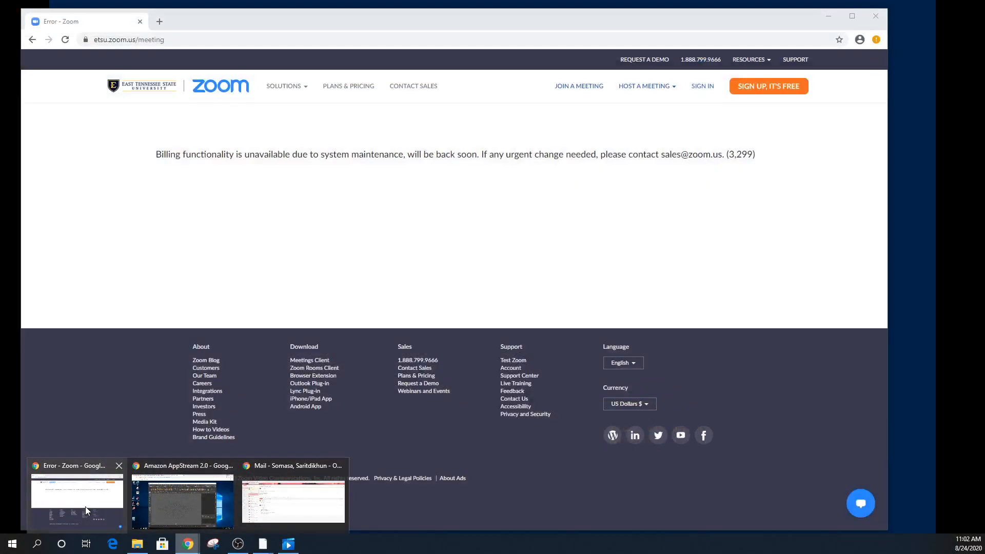
left_click(92, 506)
mouse_move(186, 548)
left_click(178, 506)
left_click(197, 14)
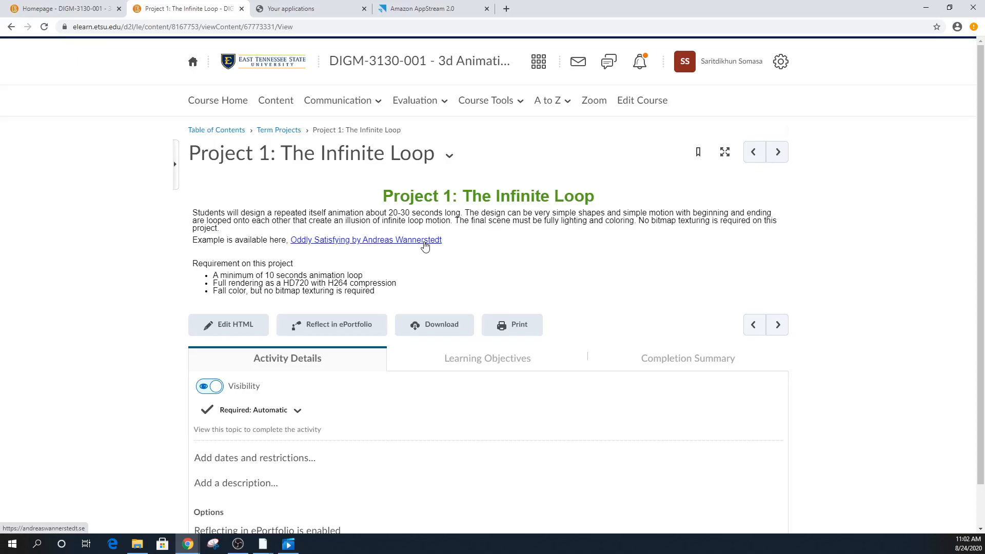
left_click(425, 241)
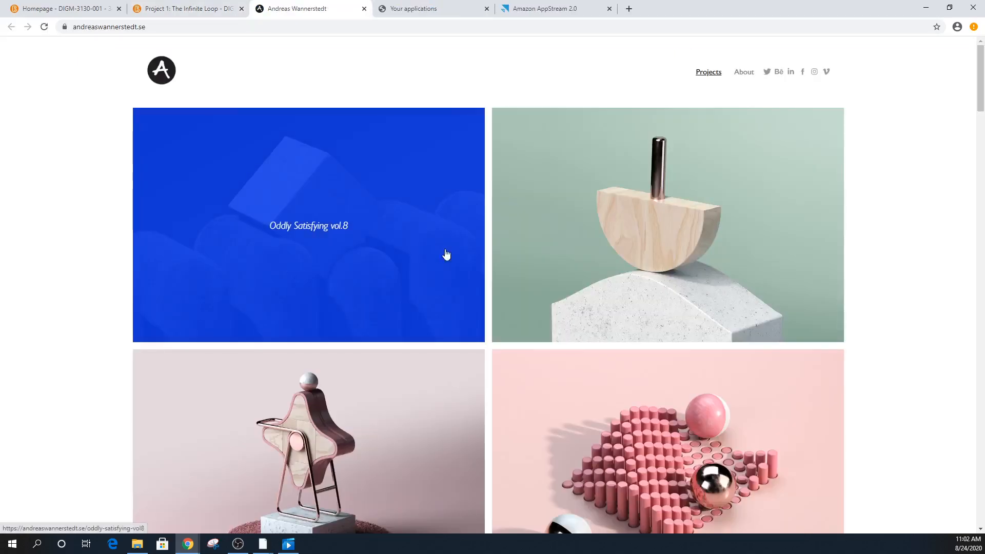
- Scroll through the Projects grid and open the Pendulums project
scroll(654, 286, "down", 18)
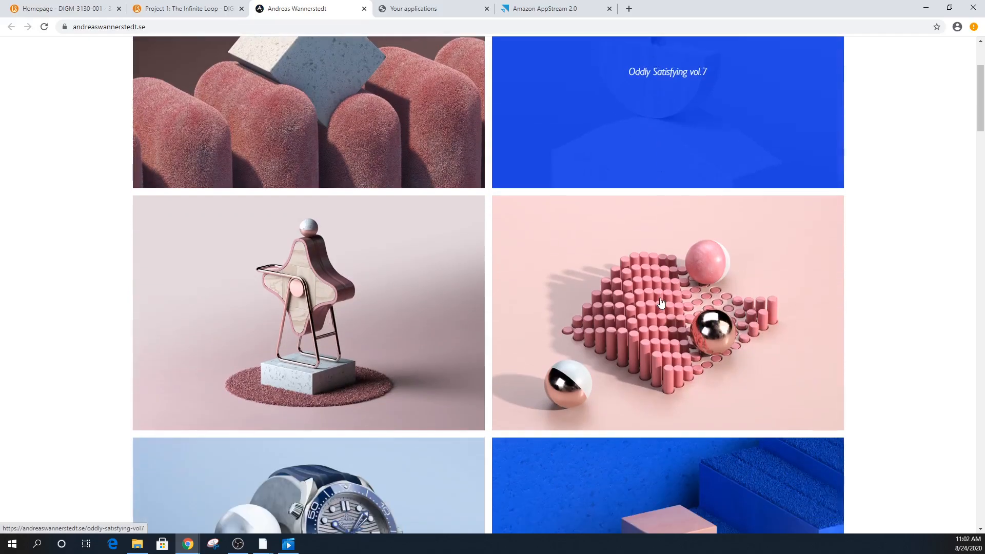
scroll(676, 345, "down", 2)
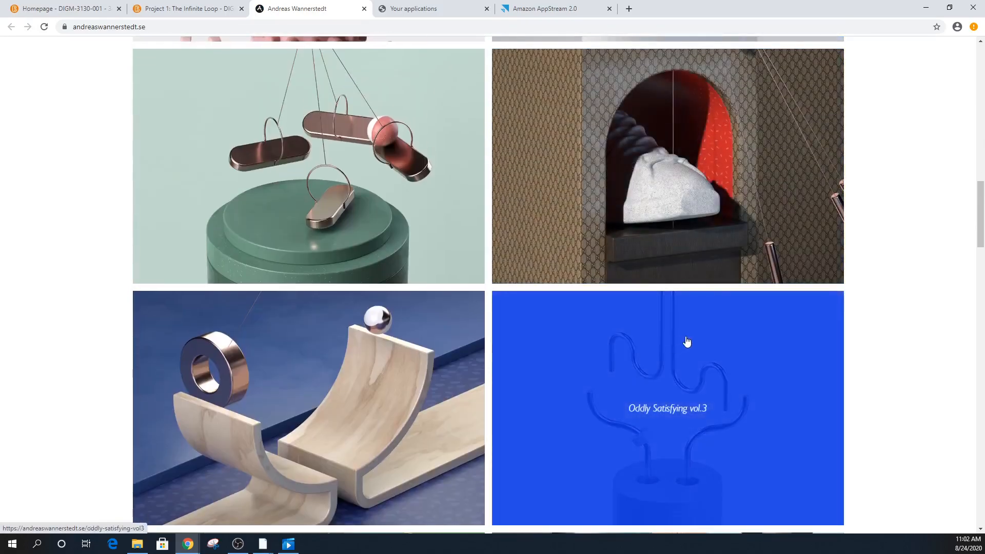
scroll(709, 267, "down", 3)
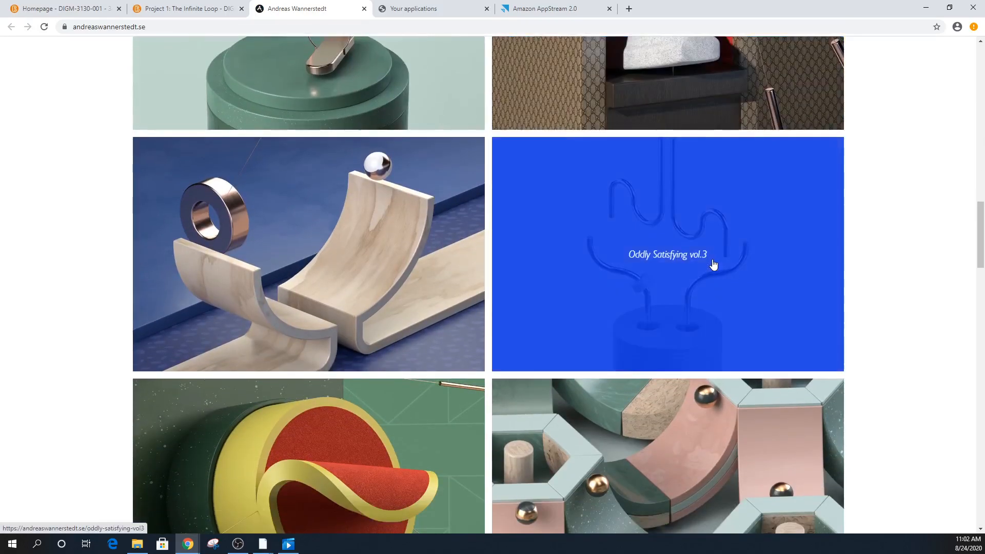
scroll(722, 262, "down", 4)
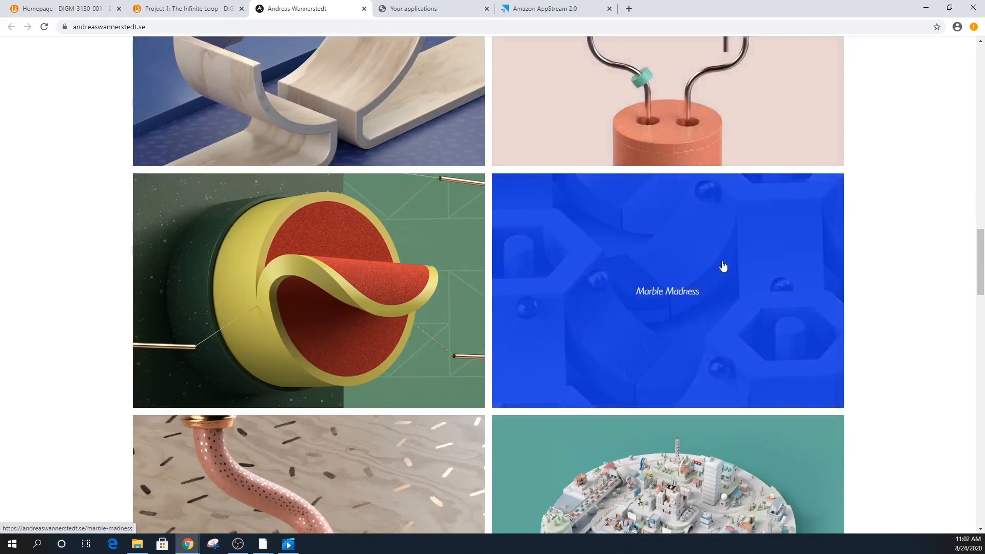
scroll(723, 266, "up", 4)
left_click(382, 233)
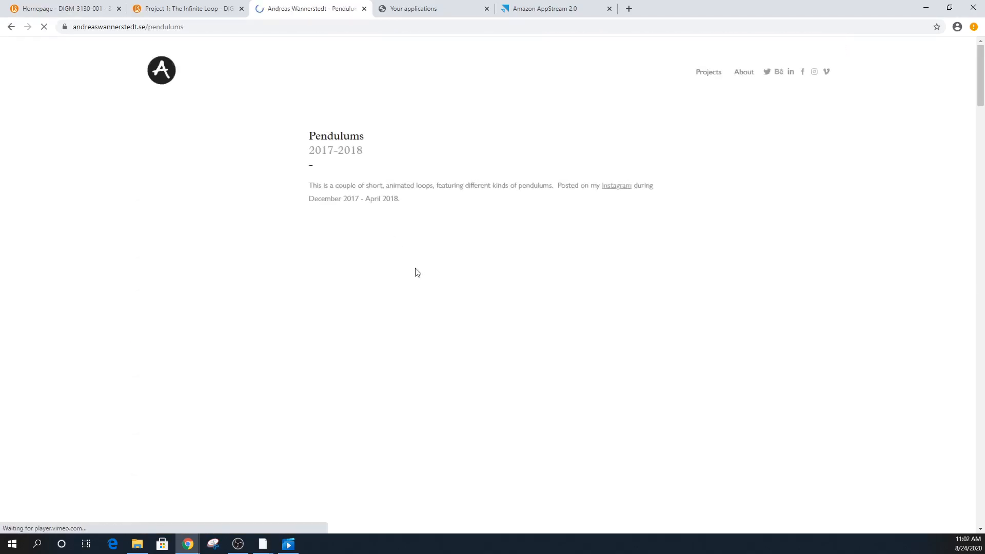
- Play the Pendulums loop animation on its Vimeo player
scroll(653, 311, "down", 4)
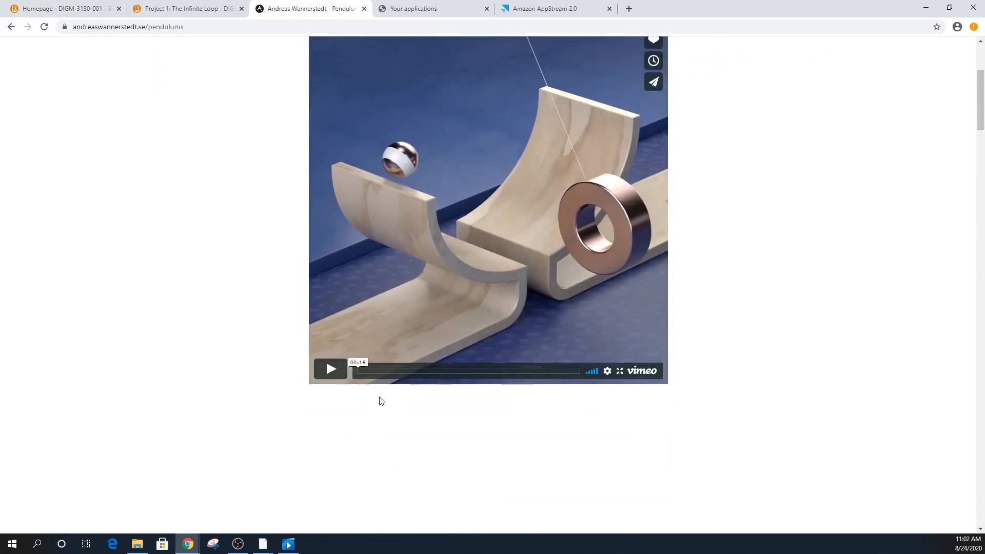
left_click(344, 375)
scroll(949, 432, "up", 2)
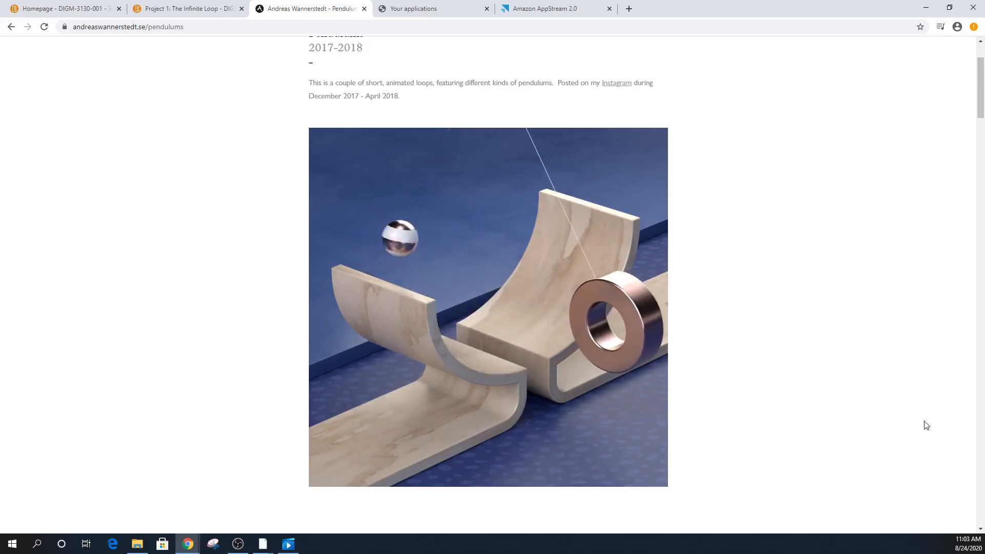
left_click(289, 544)
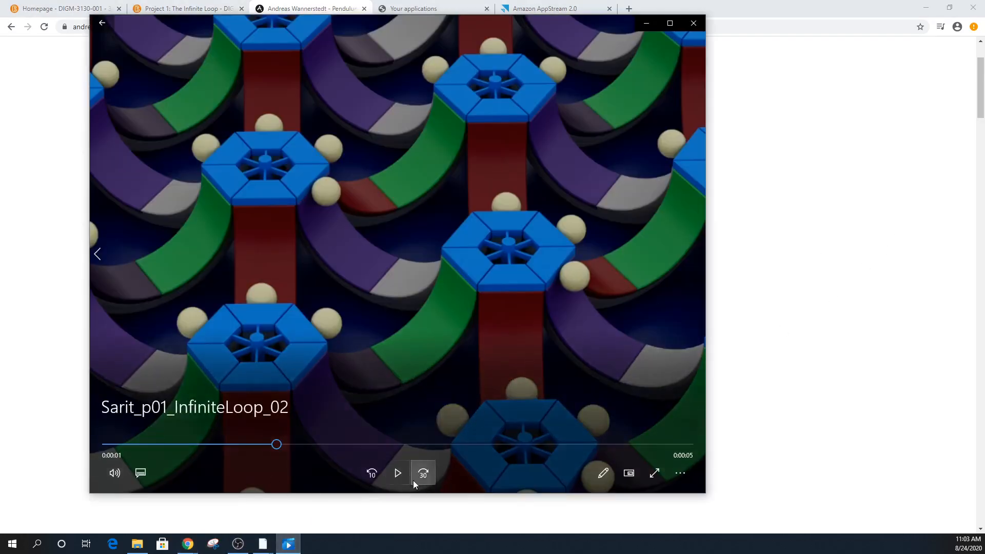
- Resume playing the six-second infinite-loop render in Movies & TV
left_click(398, 473)
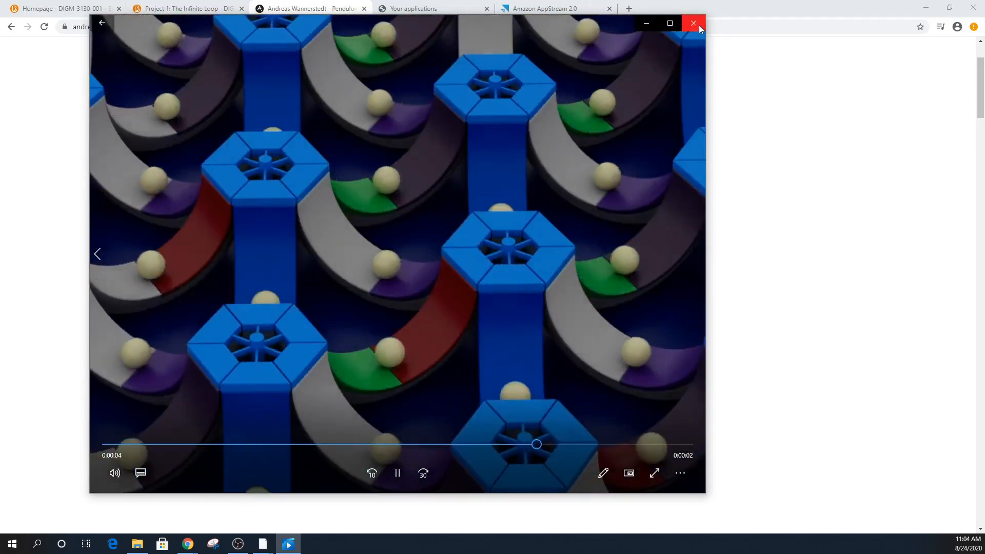
- Close the current video and return to the Andreas Wannerstedt project gallery
left_click(694, 23)
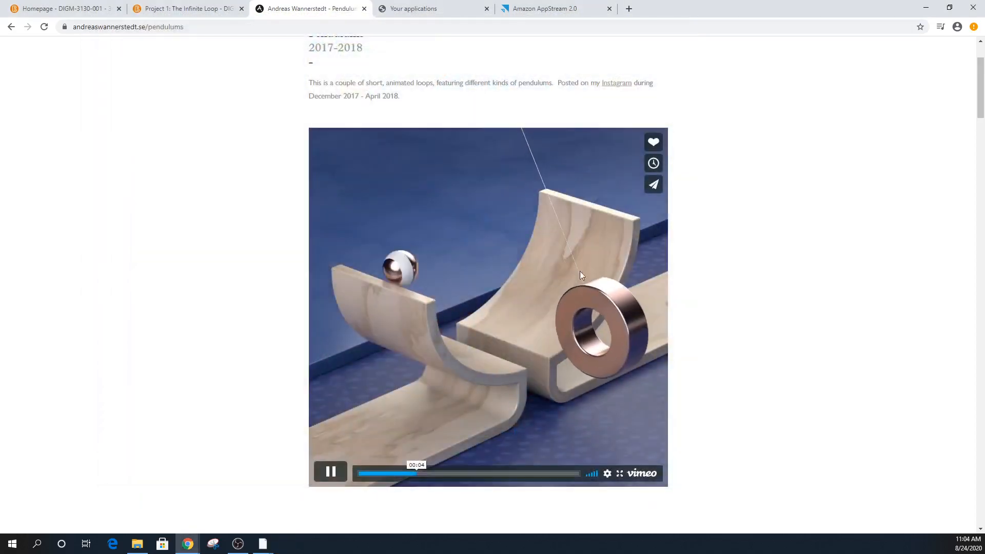
left_click(10, 27)
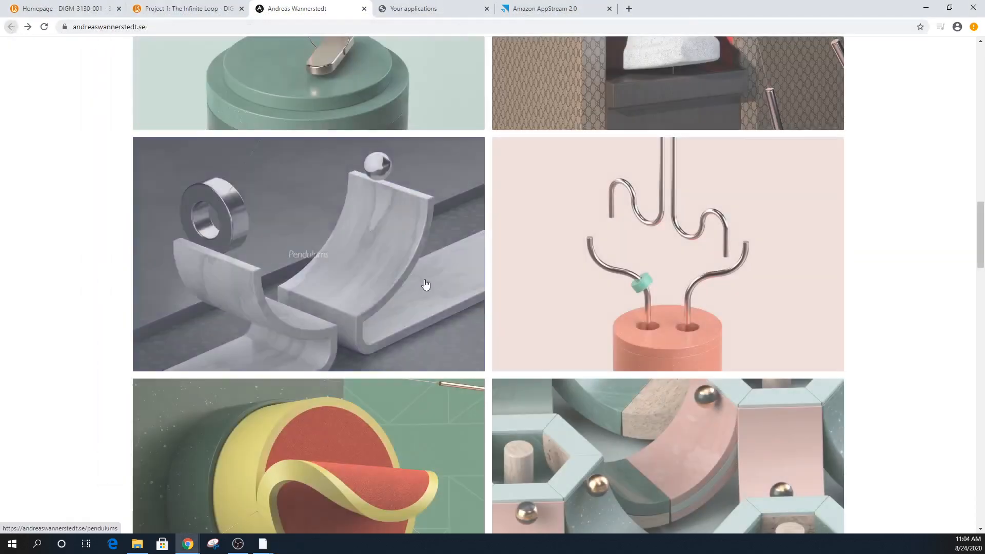
scroll(598, 402, "down", 3)
scroll(601, 405, "down", 2)
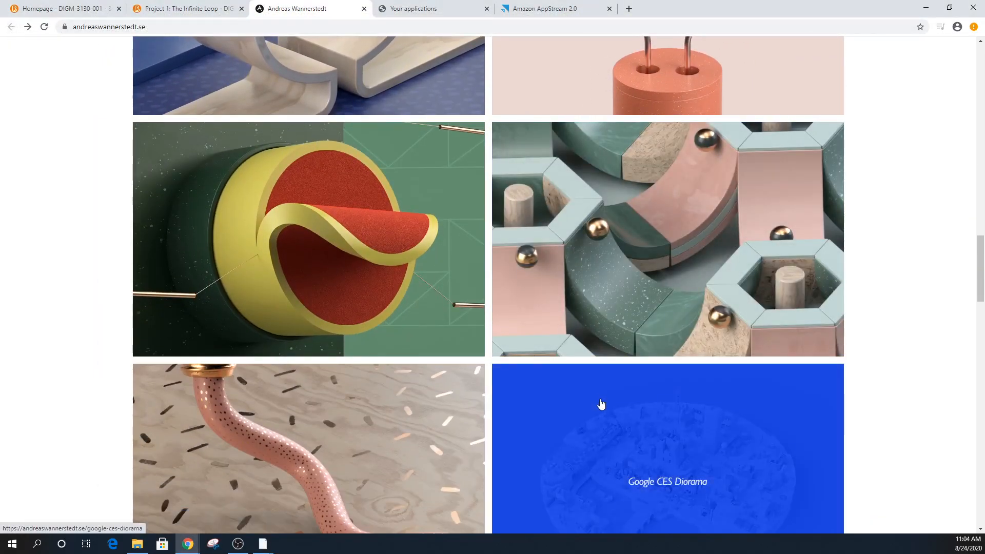
- Open the Oddly Satisfying Vol.2 (2017) page and play its 0:20 sandpaper-disc loop
left_click(337, 254)
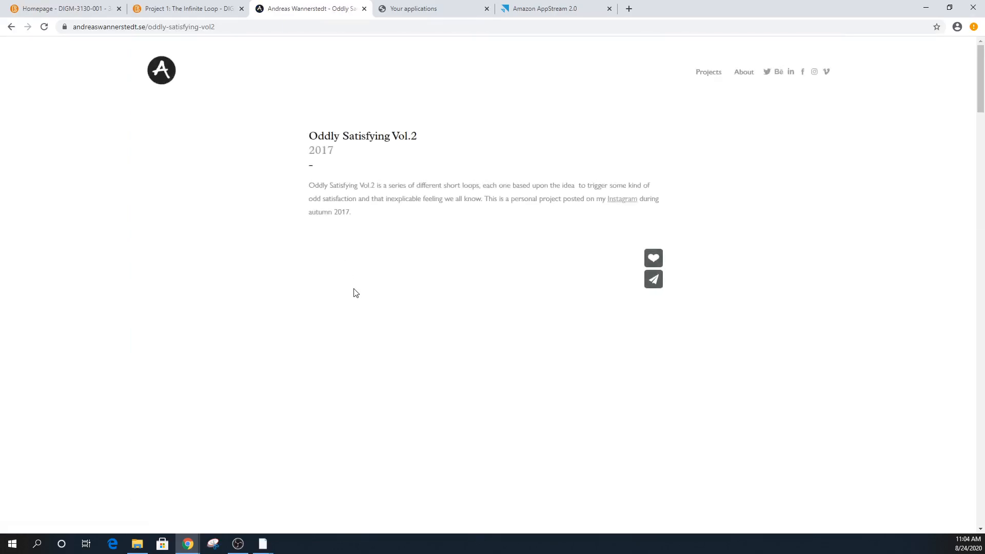
scroll(442, 323, "down", 3)
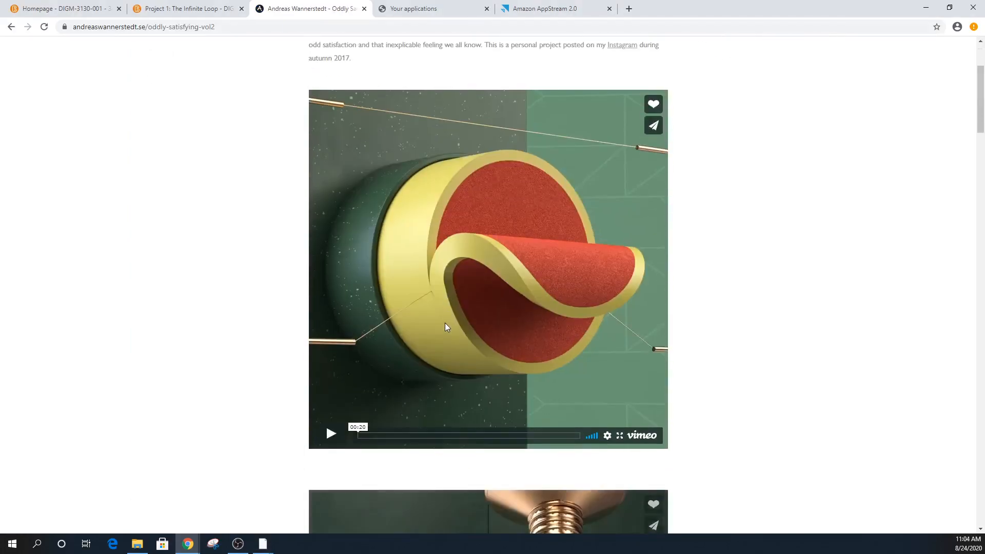
left_click(331, 435)
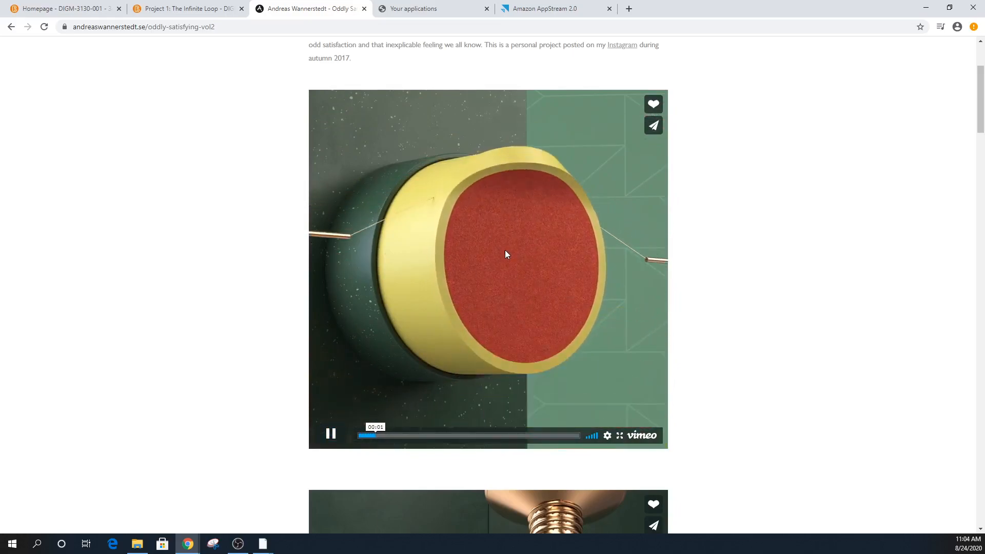
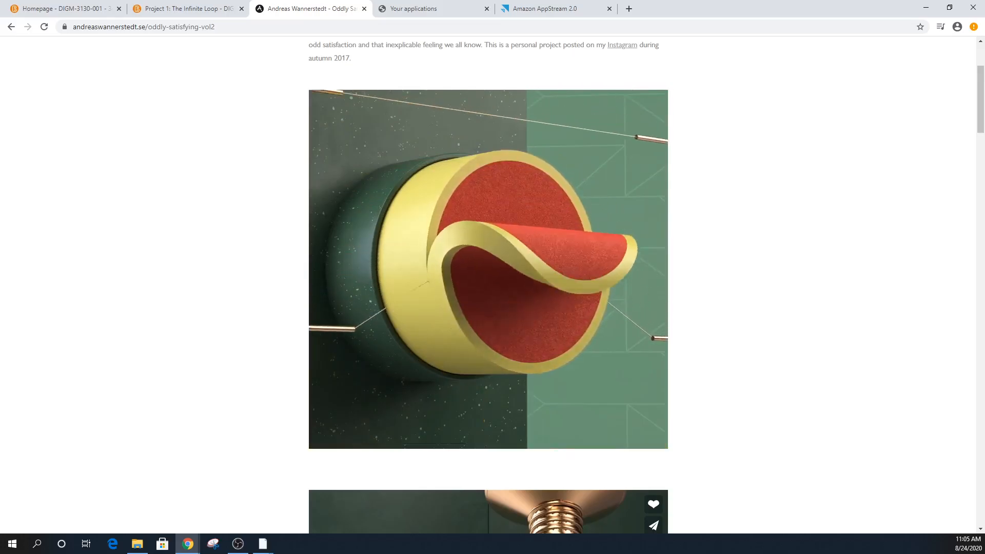
- Play the green coiled-hose video, then scroll down to the marble-and-balls loop
scroll(754, 380, "down", 10)
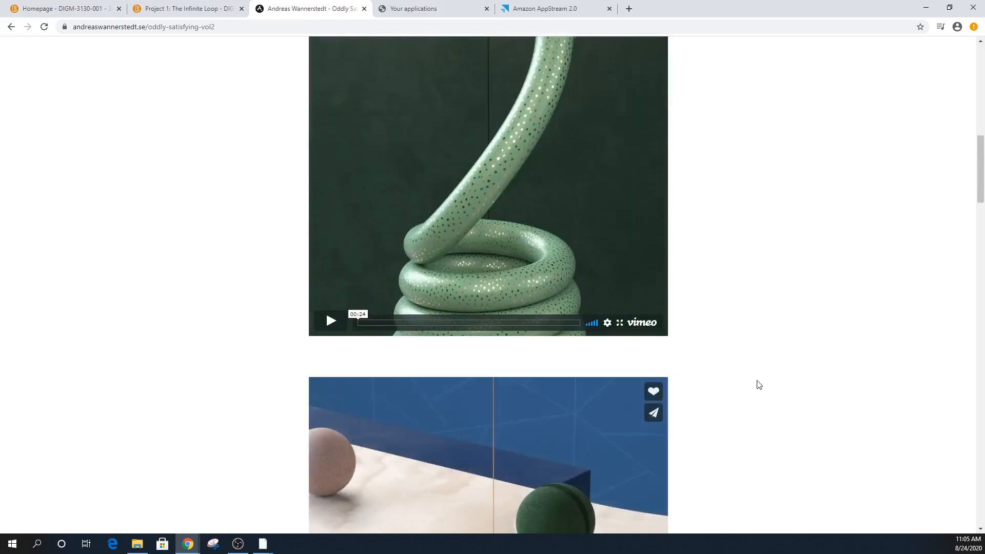
scroll(759, 380, "up", 2)
left_click(348, 429)
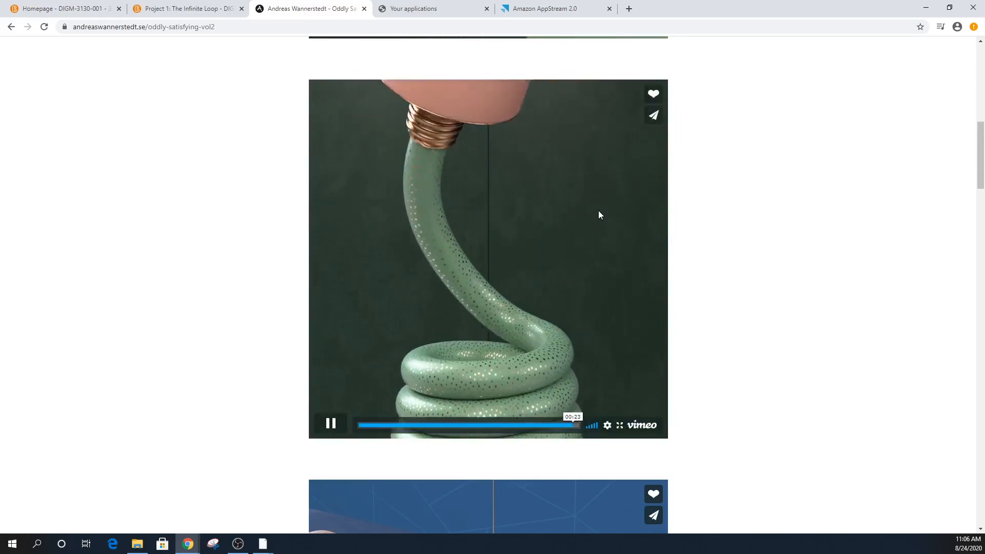
scroll(603, 205, "down", 4)
scroll(620, 324, "down", 4)
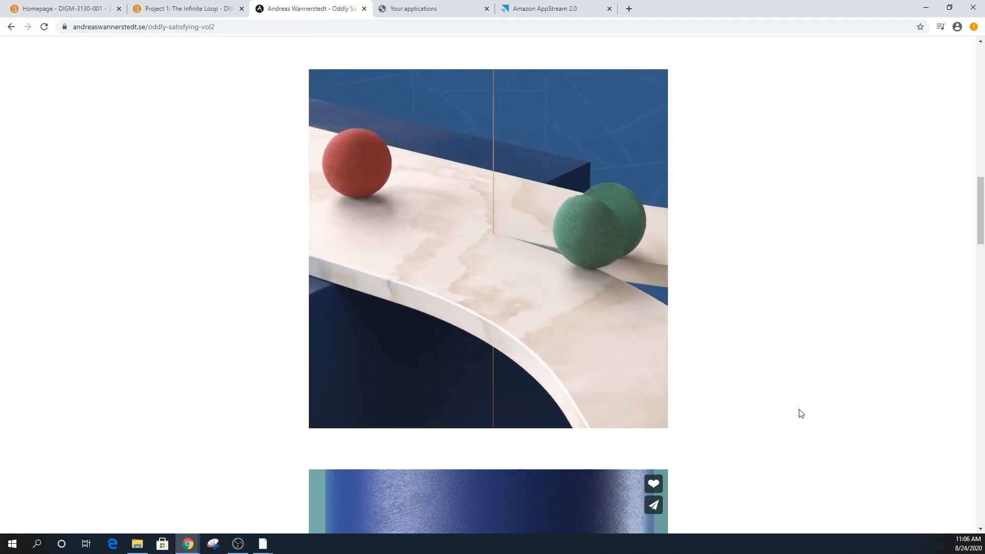
- Scroll further down the page and play the gold-rings animation
scroll(625, 234, "down", 10)
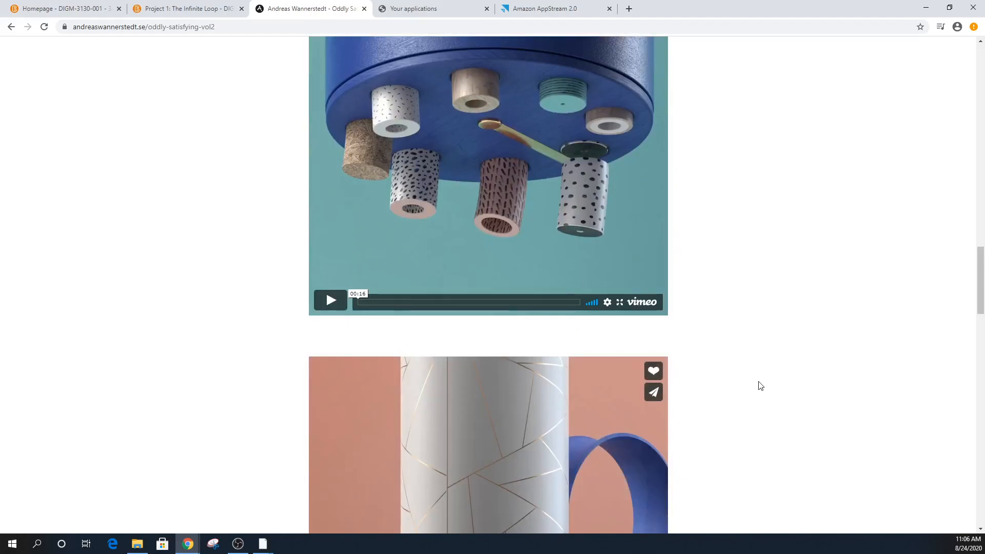
scroll(752, 346, "up", 4)
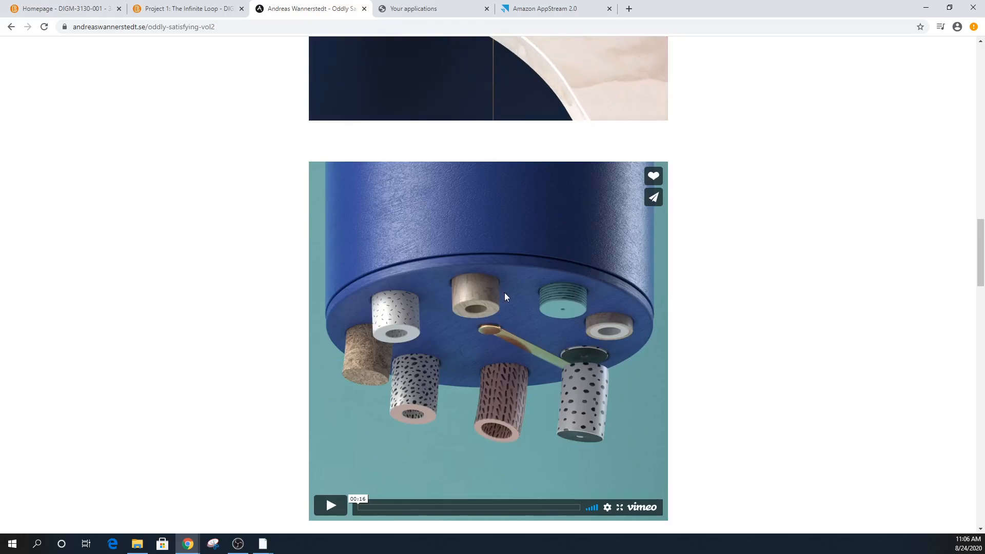
scroll(435, 342, "down", 3)
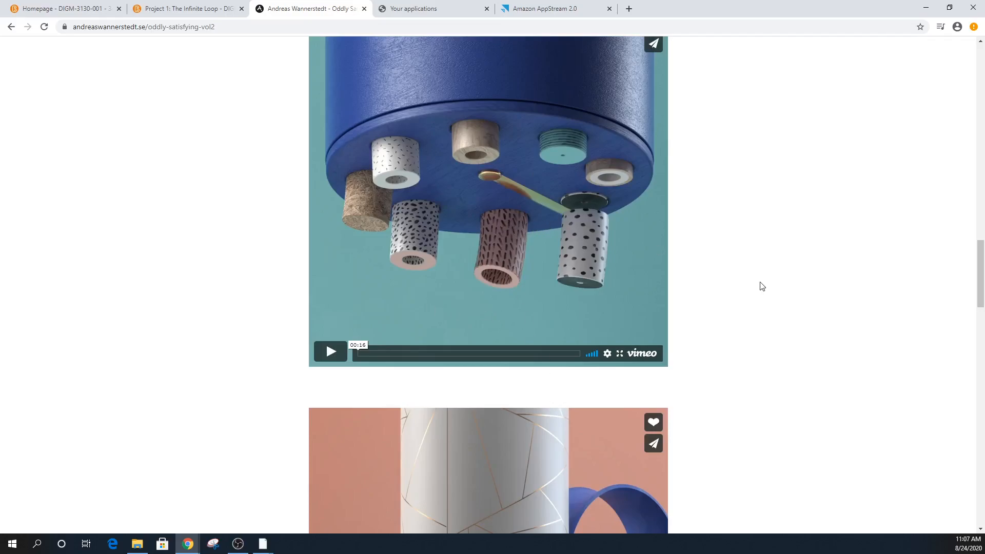
scroll(770, 293, "down", 13)
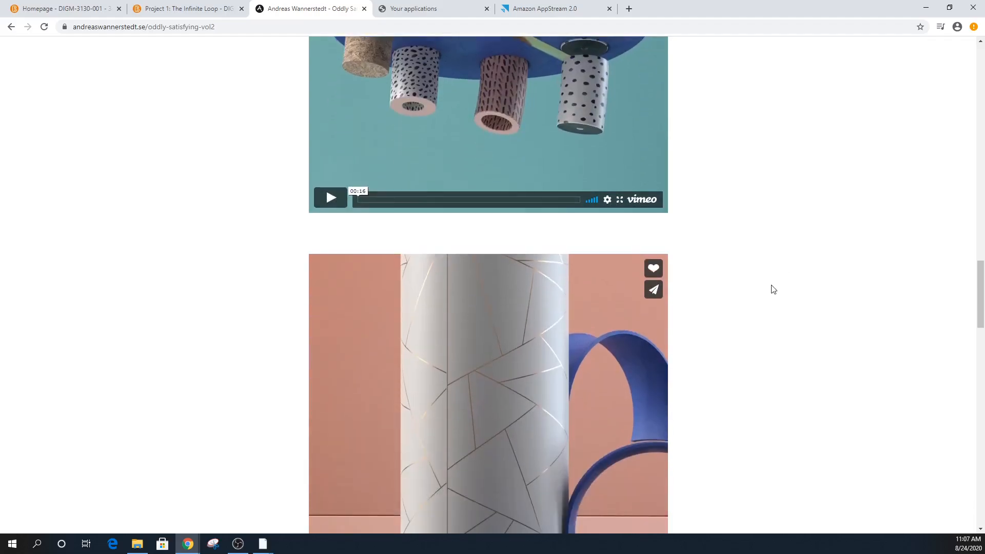
scroll(786, 294, "down", 8)
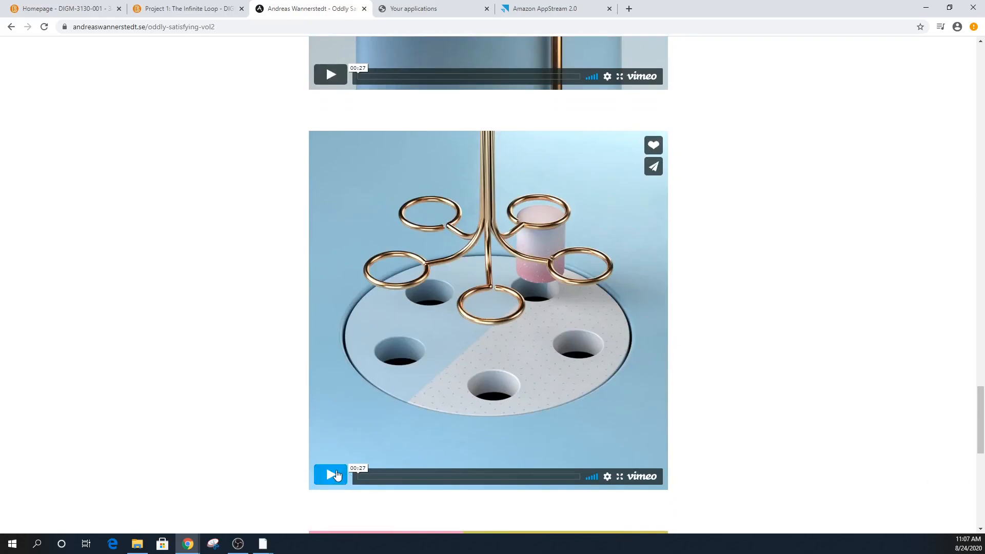
left_click(336, 475)
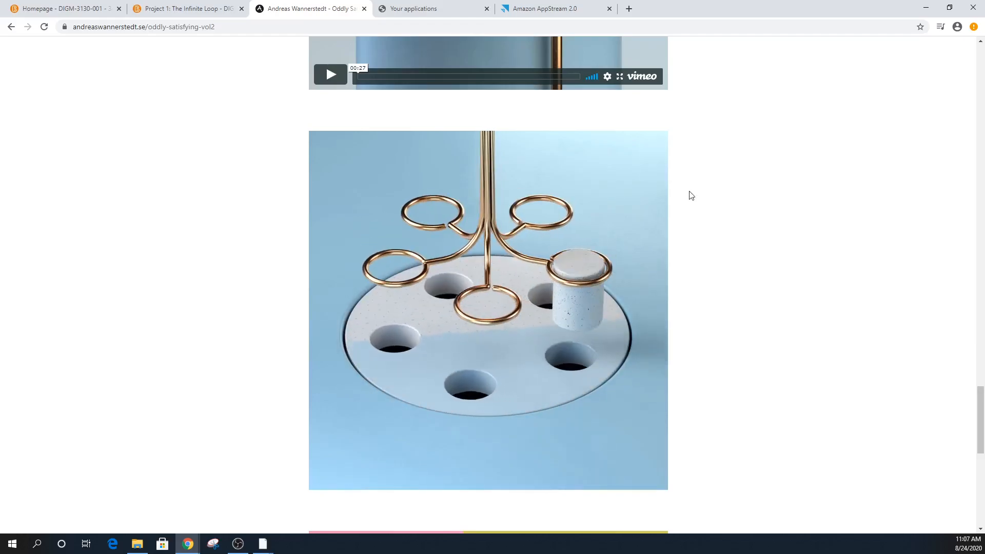
- Replay the pink-track video from the start, then drag the Chrome window off screen
scroll(655, 372, "down", 9)
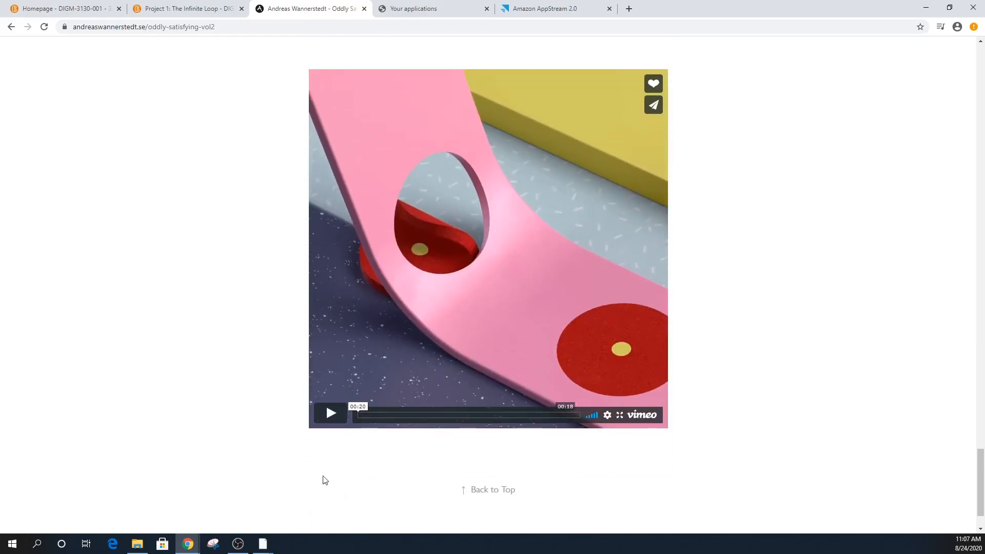
left_click(335, 422)
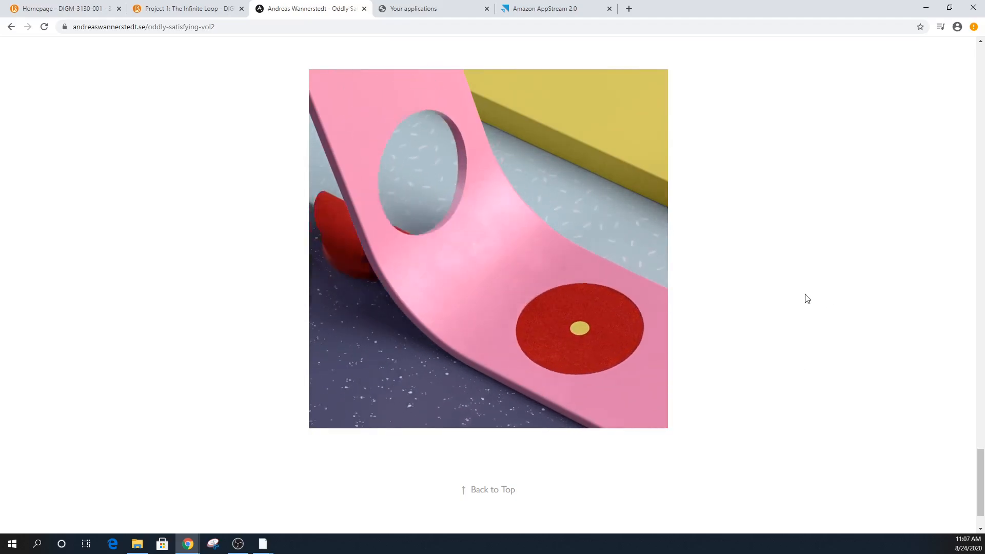
scroll(799, 304, "down", 2)
scroll(806, 343, "up", 14)
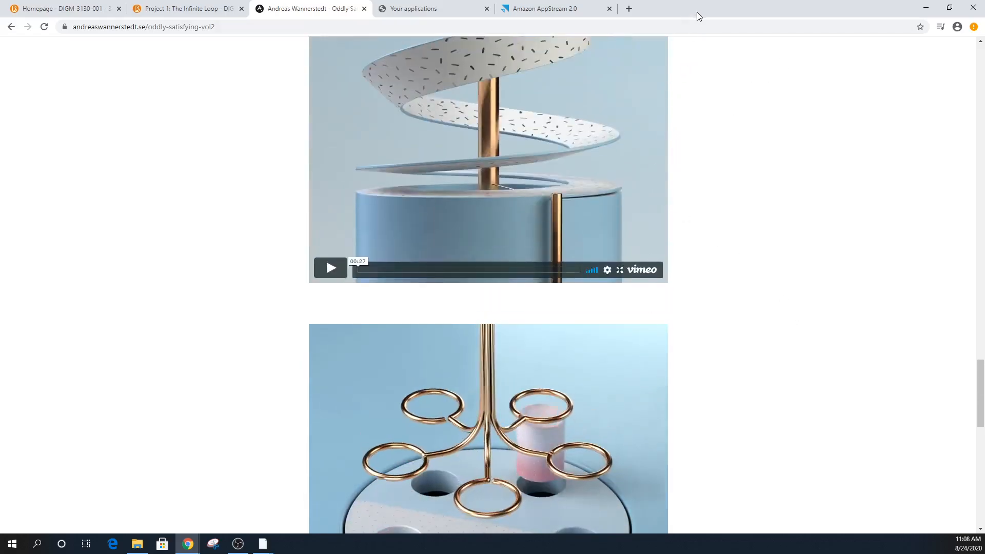
left_click_drag(697, 11, 984, 277)
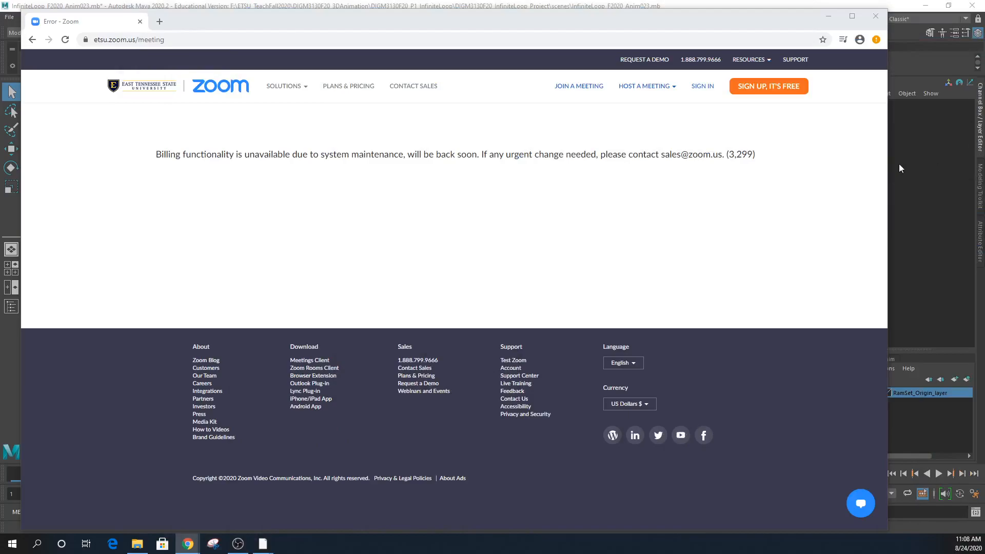
- Bring Maya forward and tumble the maximised perspective view over the ramp tiles
left_click(921, 214)
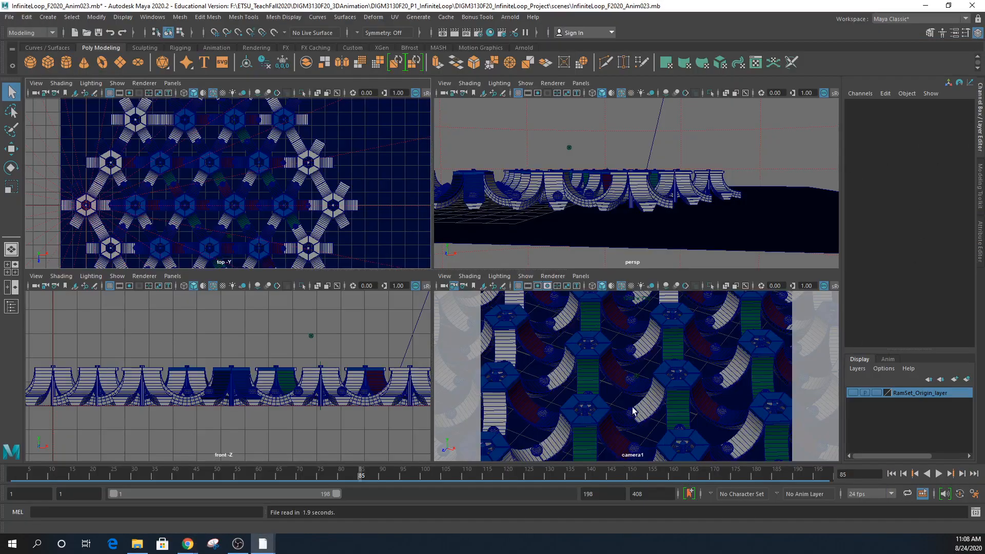
left_click_drag(653, 206, 656, 248, "alt")
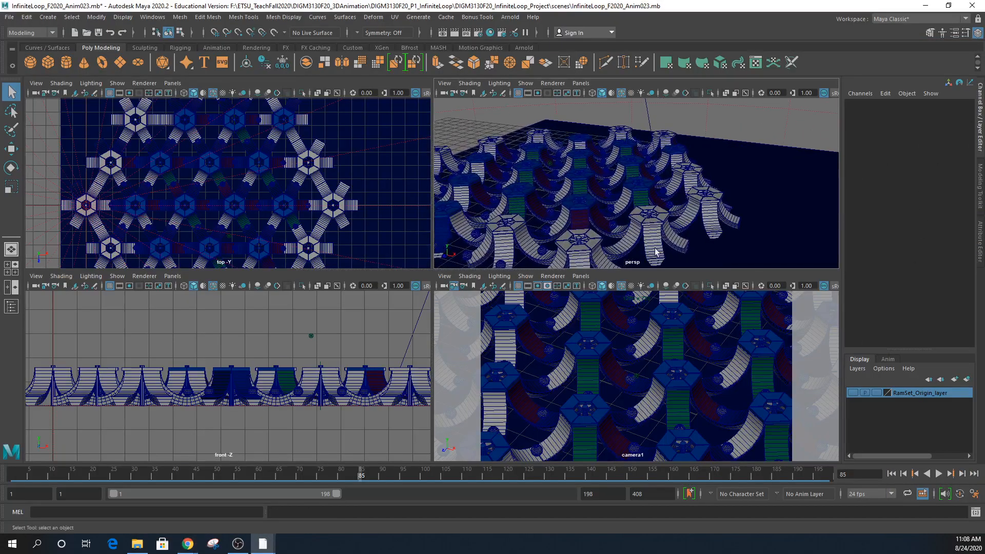
left_click_drag(632, 218, 521, 337, "alt")
key("space")
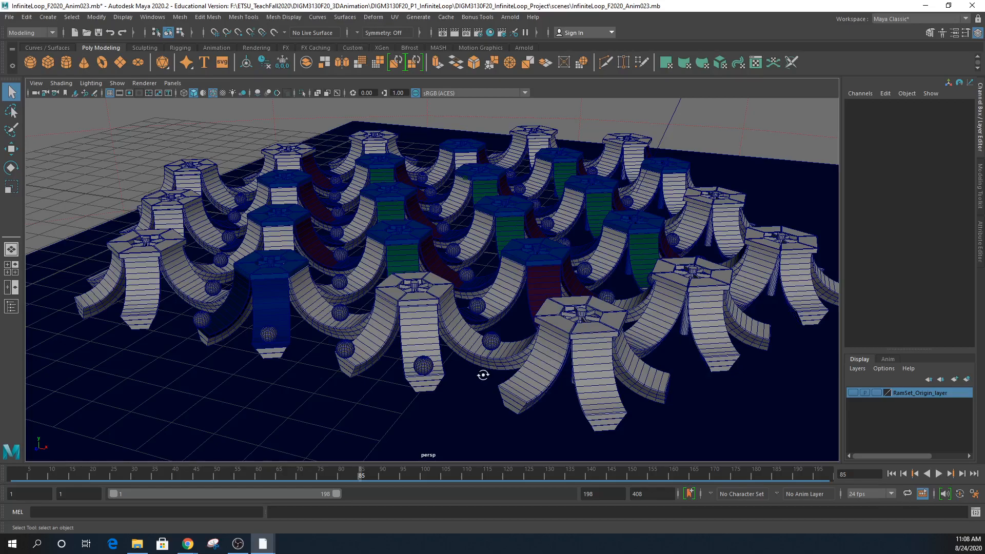
left_click_drag(483, 375, 407, 416, "alt")
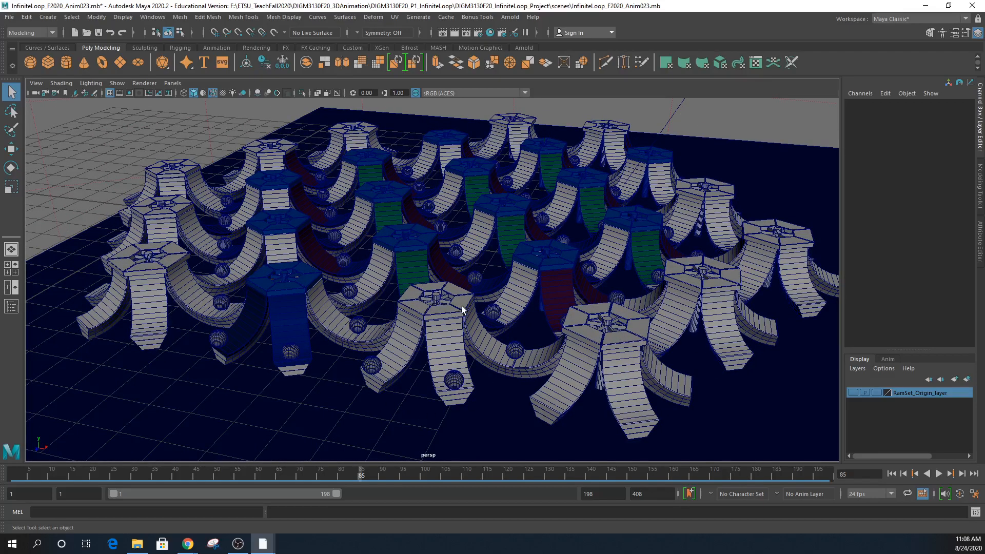
key("space")
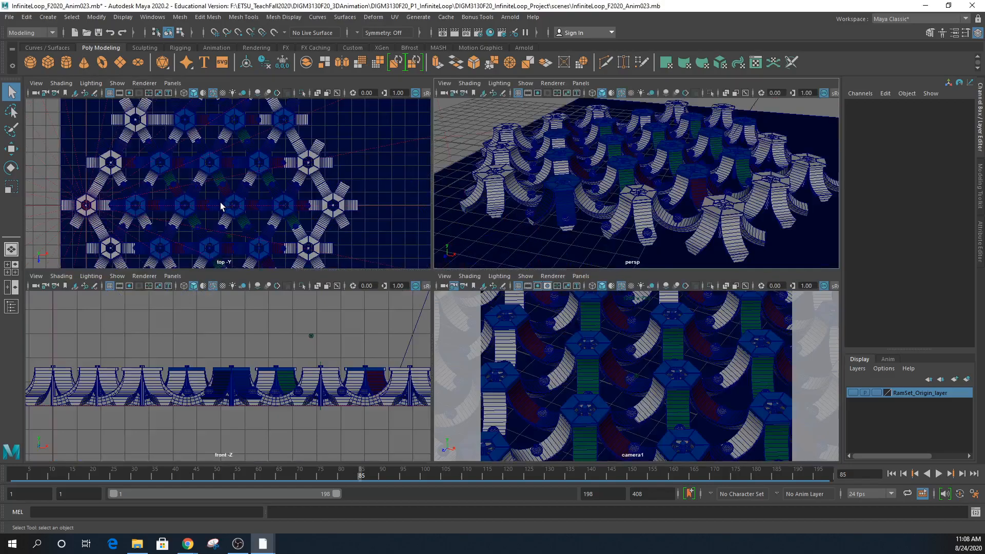
- Maximise the top view, select and zoom in on the middle hexagon panel, then select pSphere1
key("space")
scroll(564, 318, "up", 8)
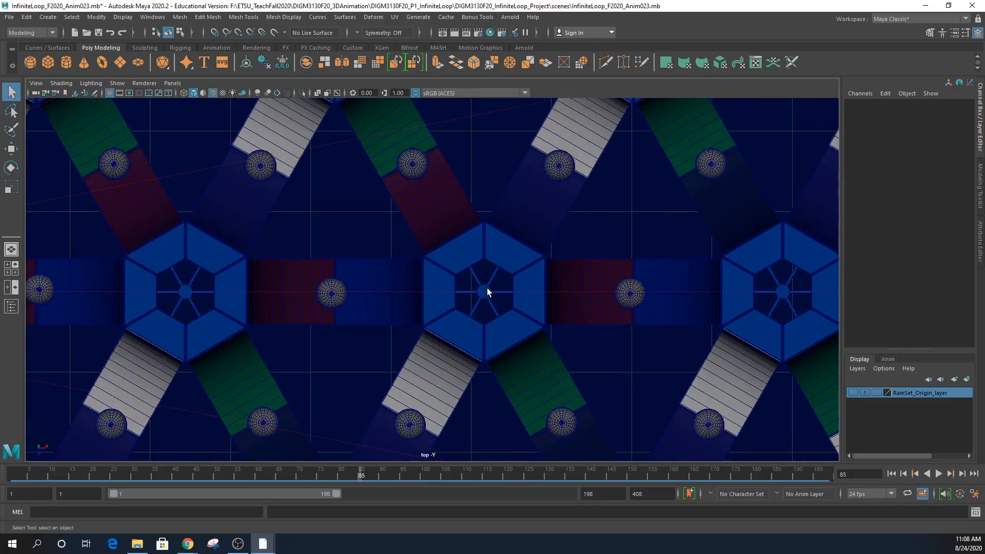
left_click(505, 325)
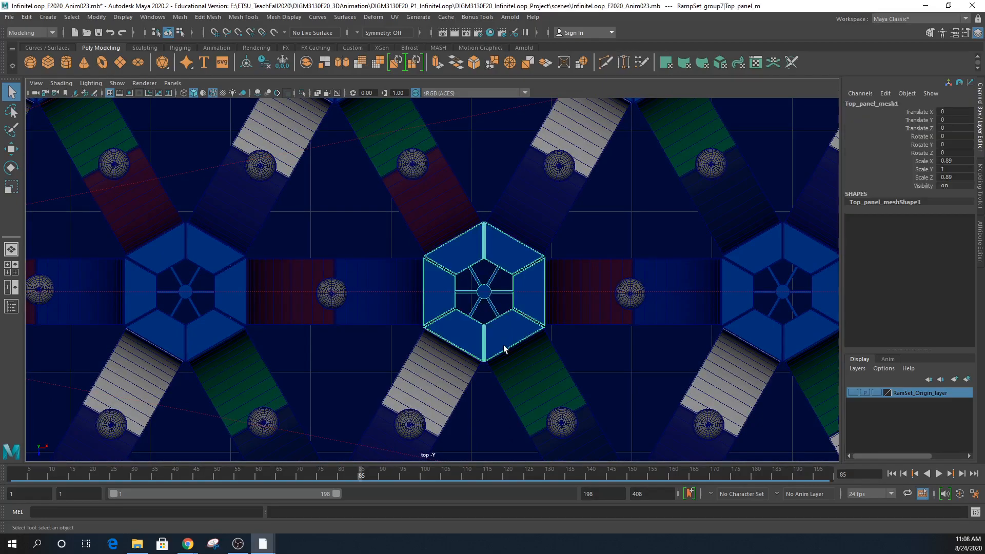
right_click_drag(450, 309, 926, 379, "alt")
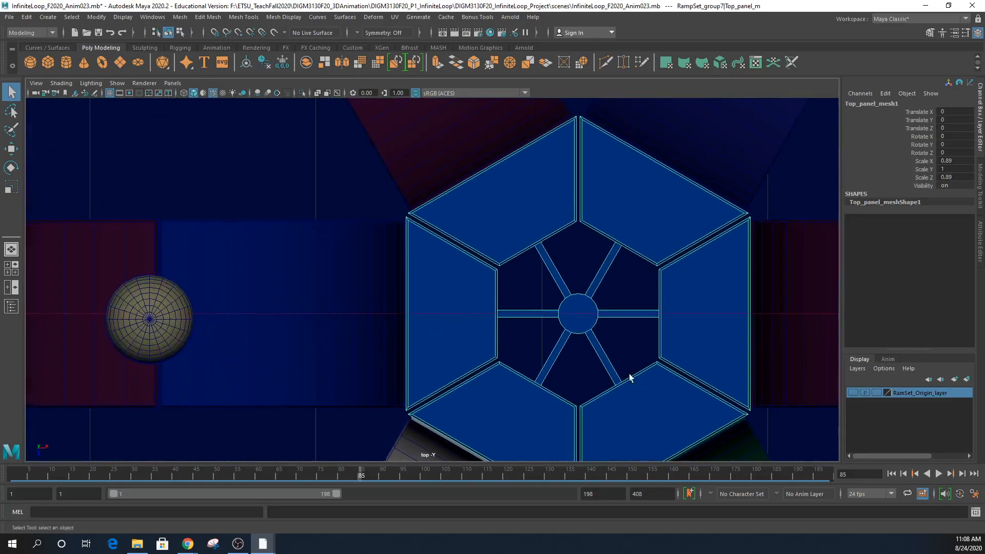
middle_click_drag(621, 365, 513, 301, "alt")
right_click_drag(512, 304, 640, 350, "alt")
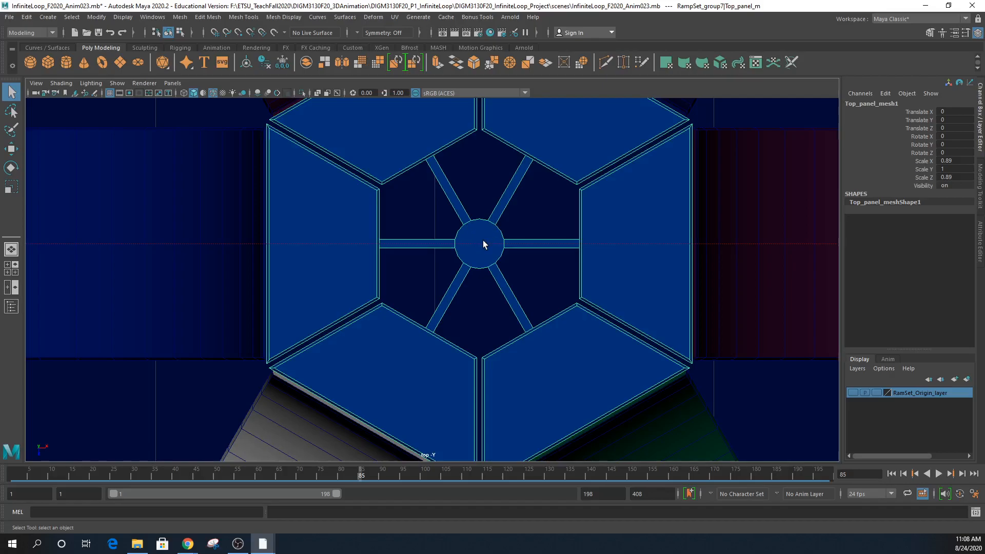
right_click_drag(516, 242, 517, 181, "alt")
left_click(508, 164)
- Open the Outliner, expand and select B_group34, then select the balls on the left ramps
left_click(11, 307)
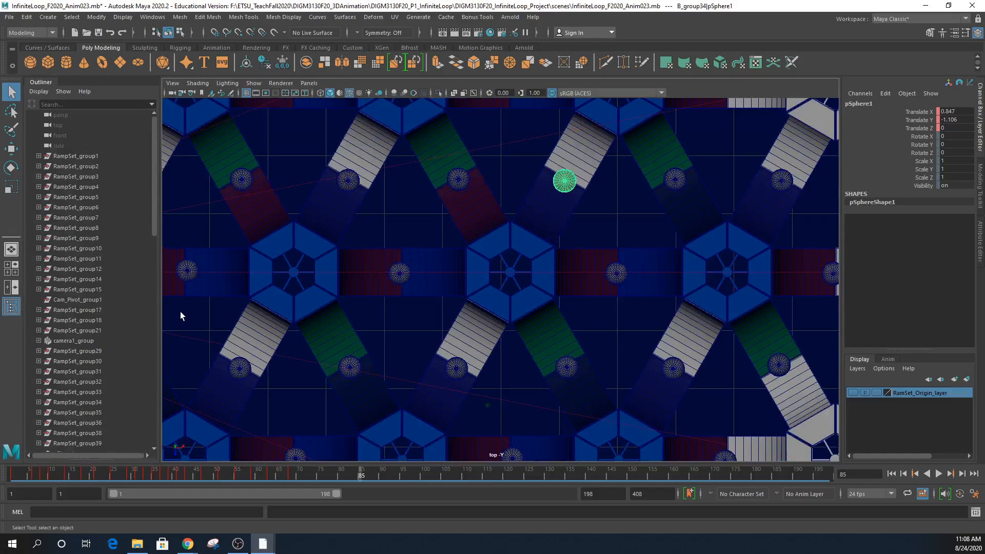
left_click_drag(155, 154, 168, 317)
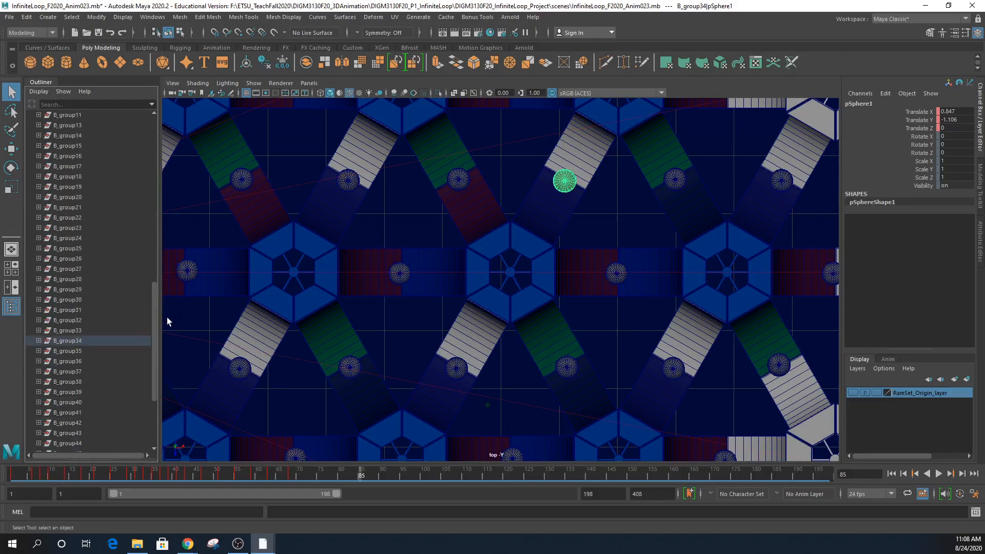
left_click(39, 340)
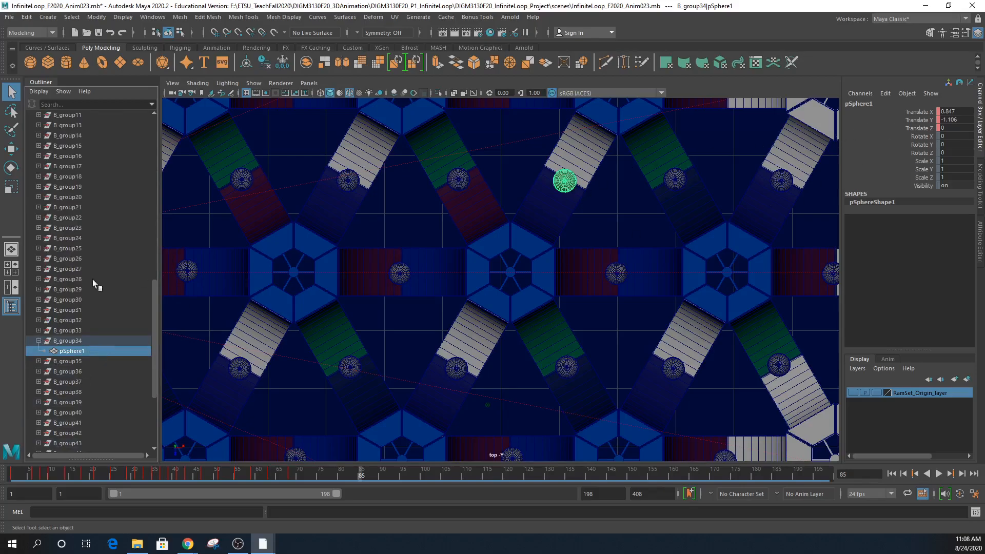
left_click(77, 341)
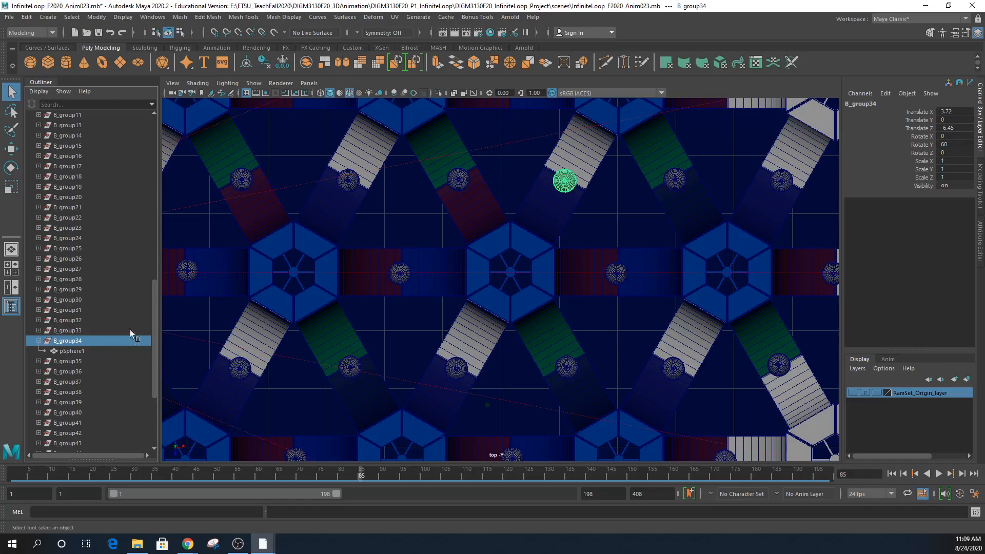
left_click(187, 272)
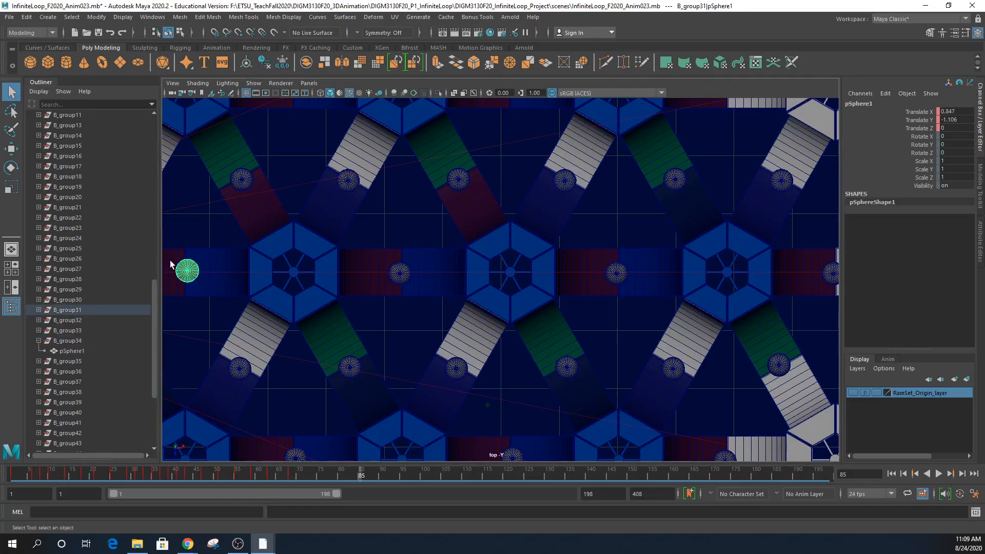
left_click(242, 179)
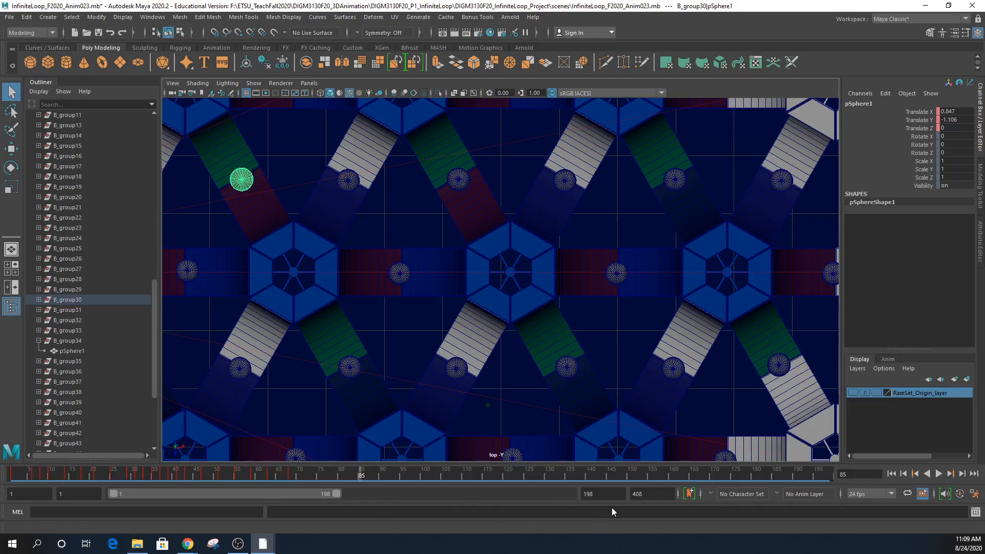
- Scrub back and set the animation end frame to 68
left_click_drag(355, 473, 291, 482)
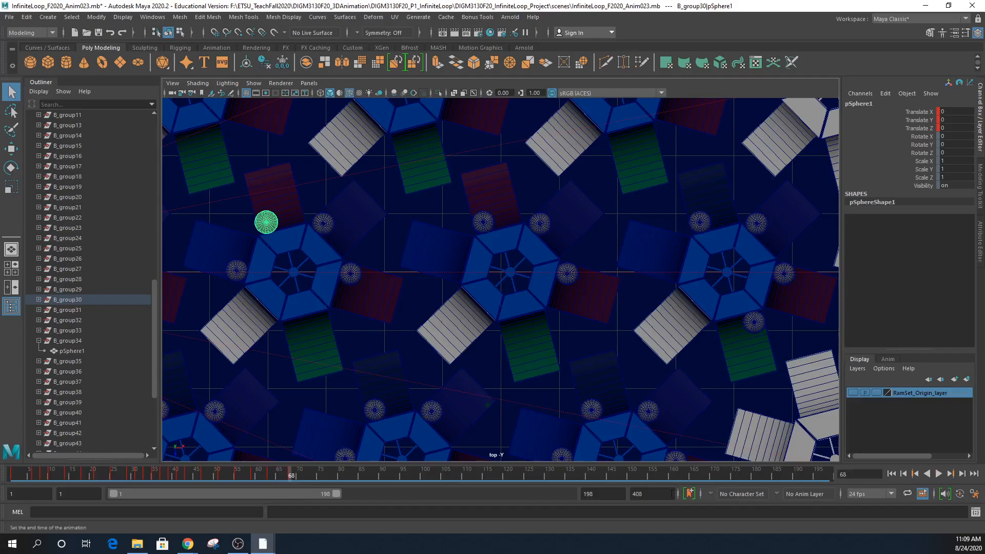
left_click_drag(606, 494, 441, 501)
type("68")
key("Return")
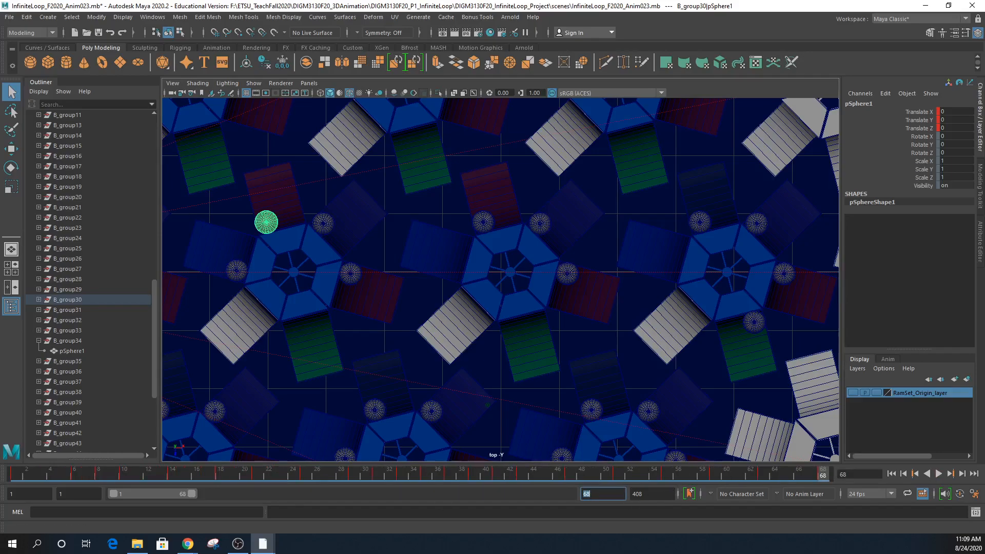
- Play the animation with playback speed set to Real-time
left_click(939, 474)
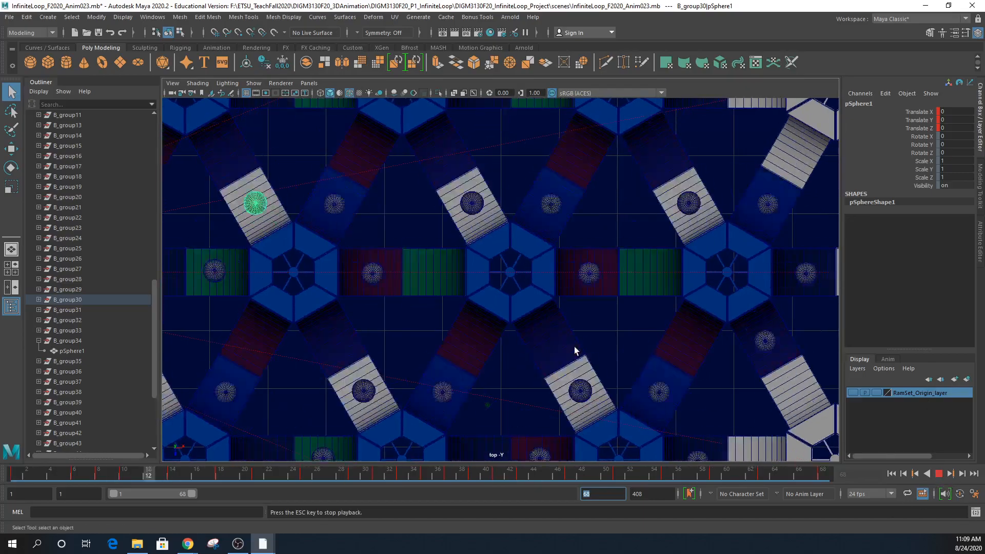
right_click(789, 476)
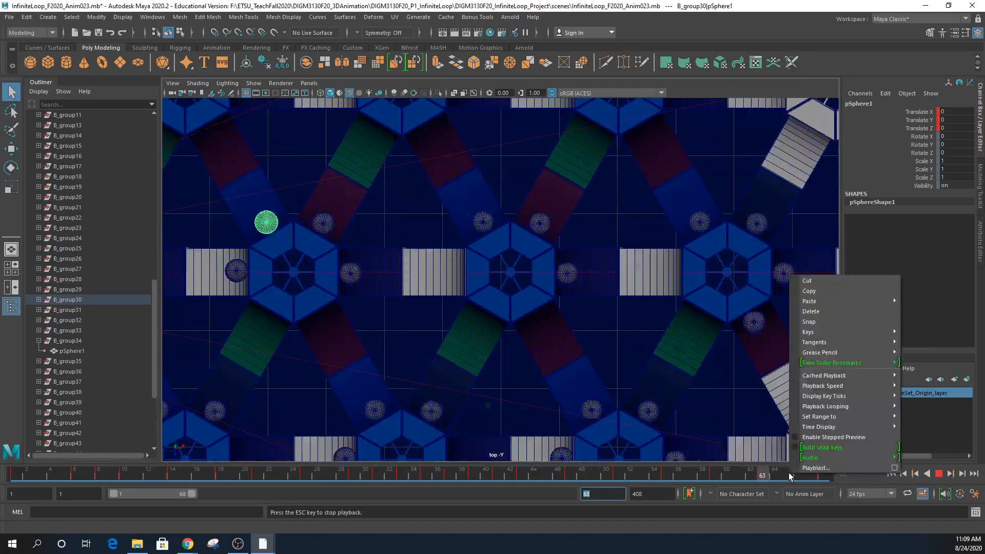
mouse_move(823, 386)
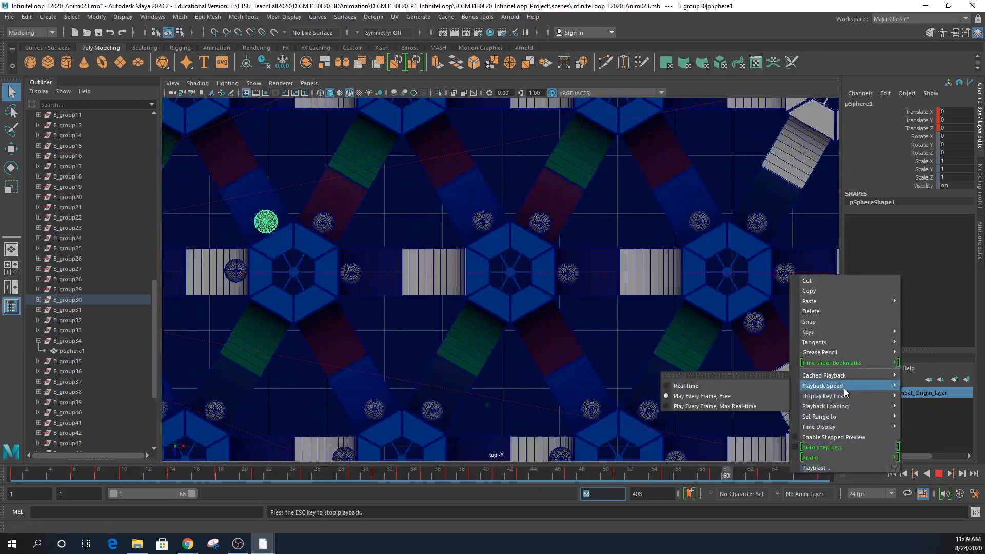
left_click(733, 385)
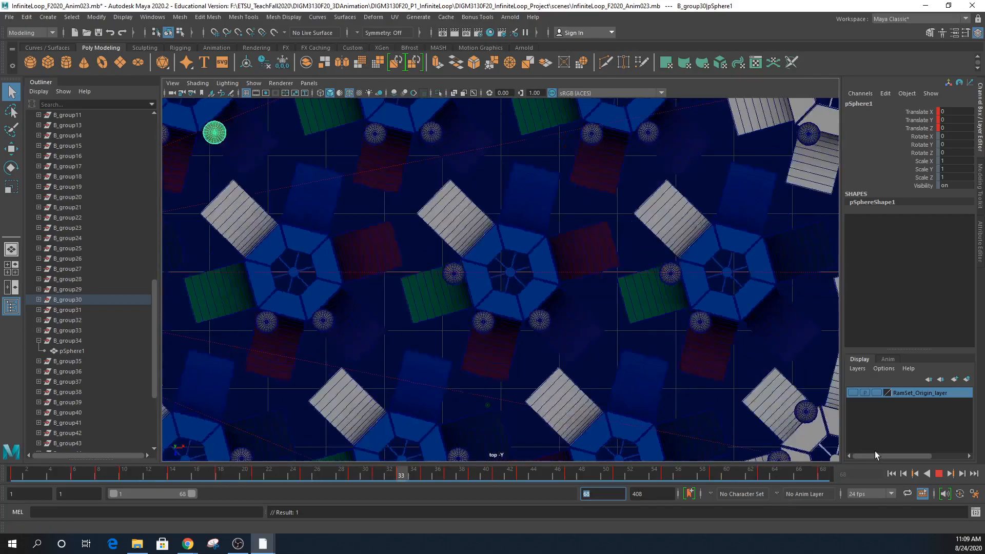
left_click(939, 475)
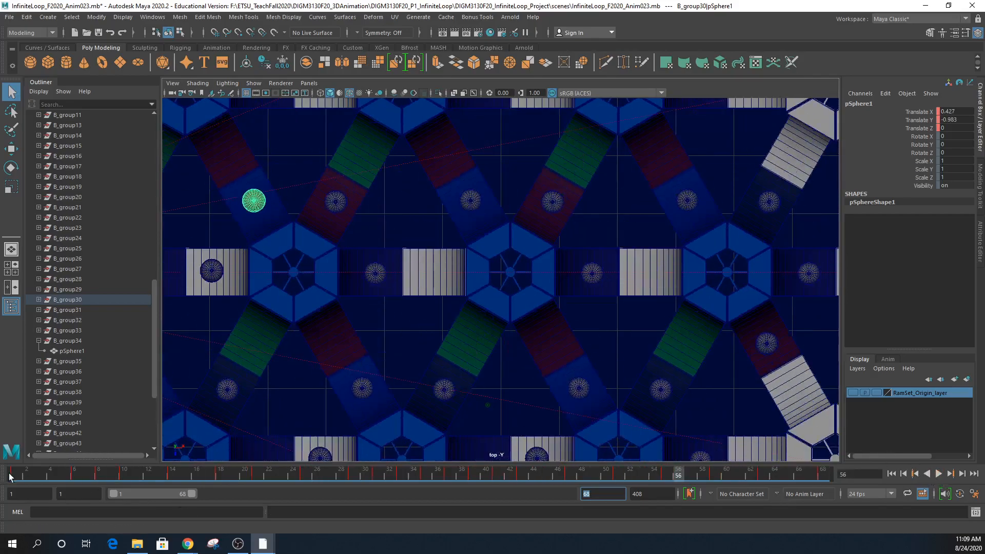
- Extend the end time to 100, shift keys 1–68 about ten frames later, and replay
left_click_drag(11, 479, 823, 532, "shift")
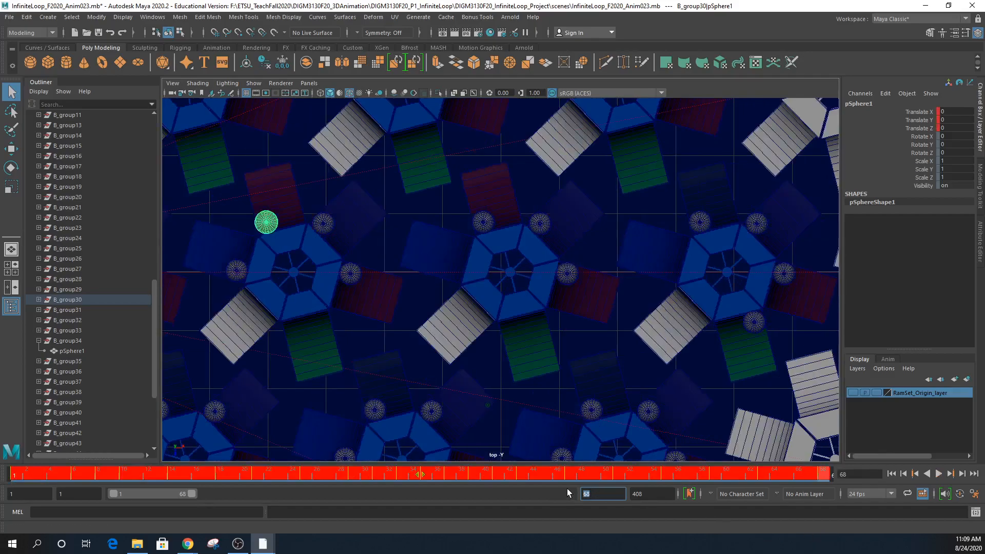
type("100")
key("Return")
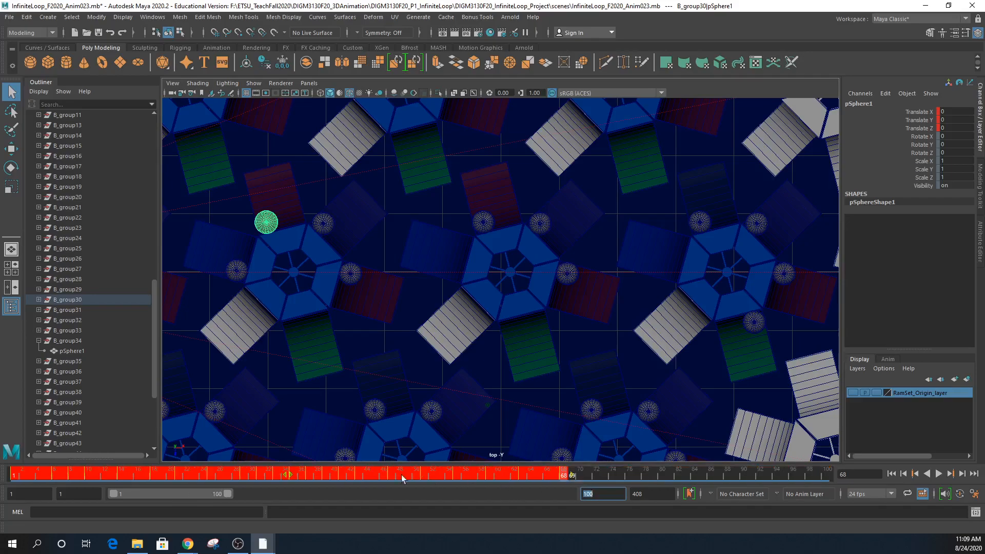
left_click_drag(290, 477, 366, 475)
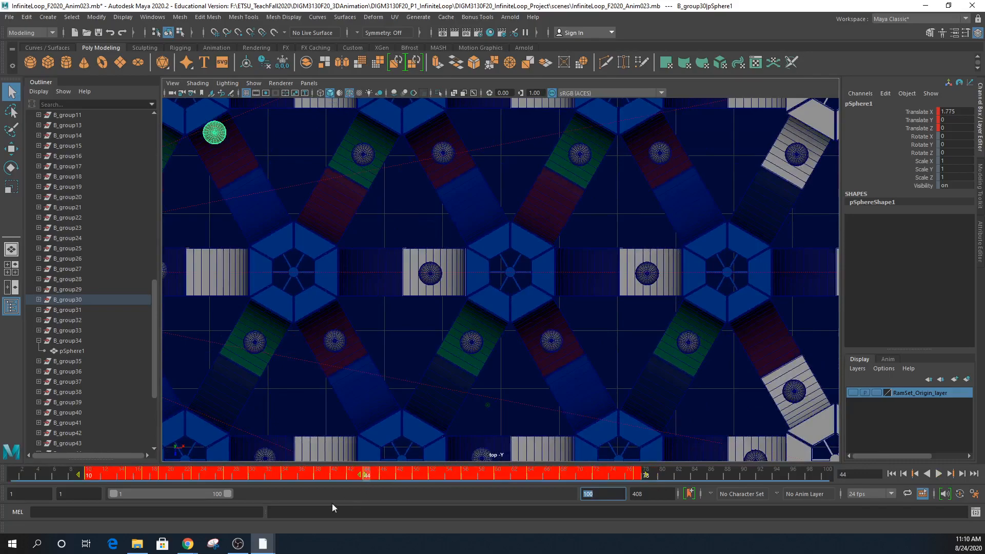
left_click_drag(40, 475, 13, 475)
key("space")
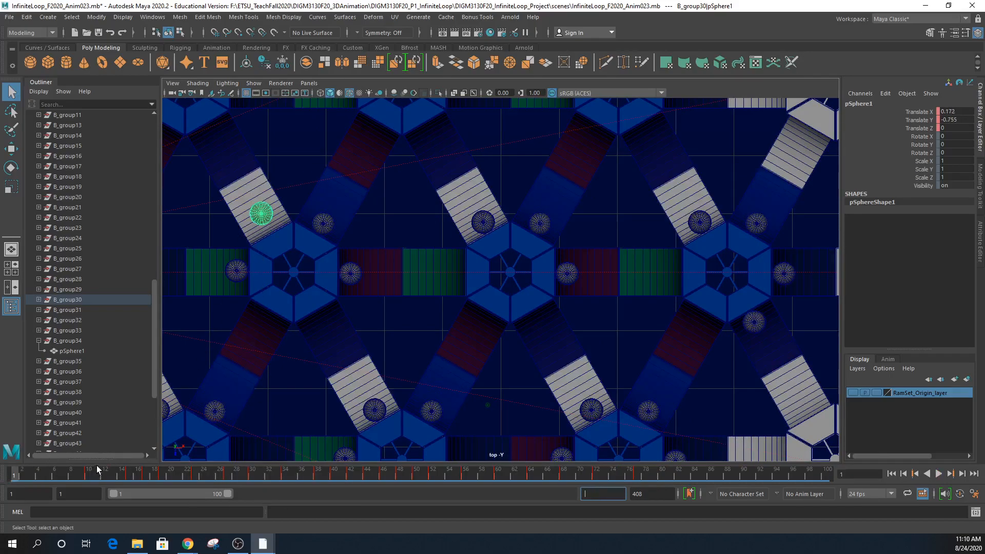
type("v")
key("alt+v")
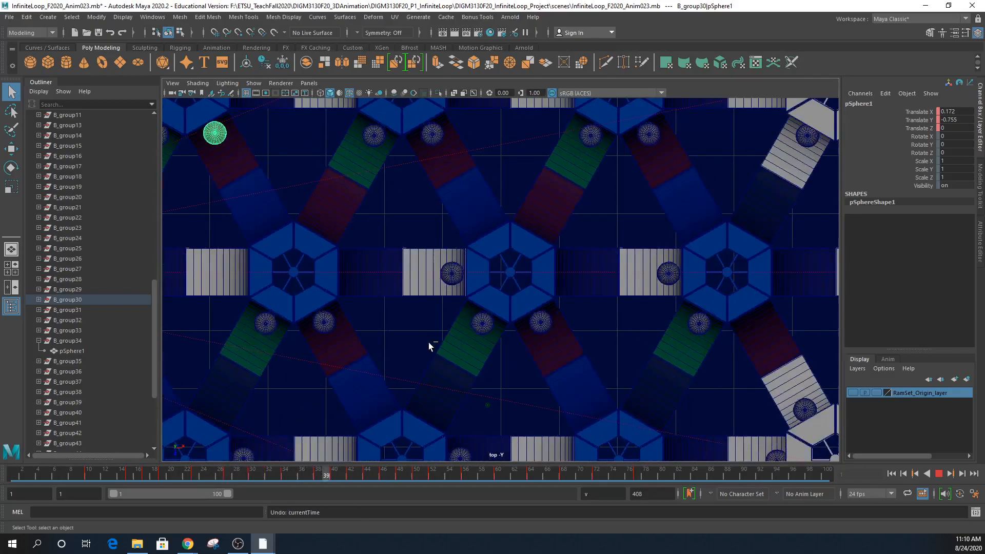
- Stop playback and return to the four-view layout, adjusting the persp and top views
left_click(939, 474)
key("space")
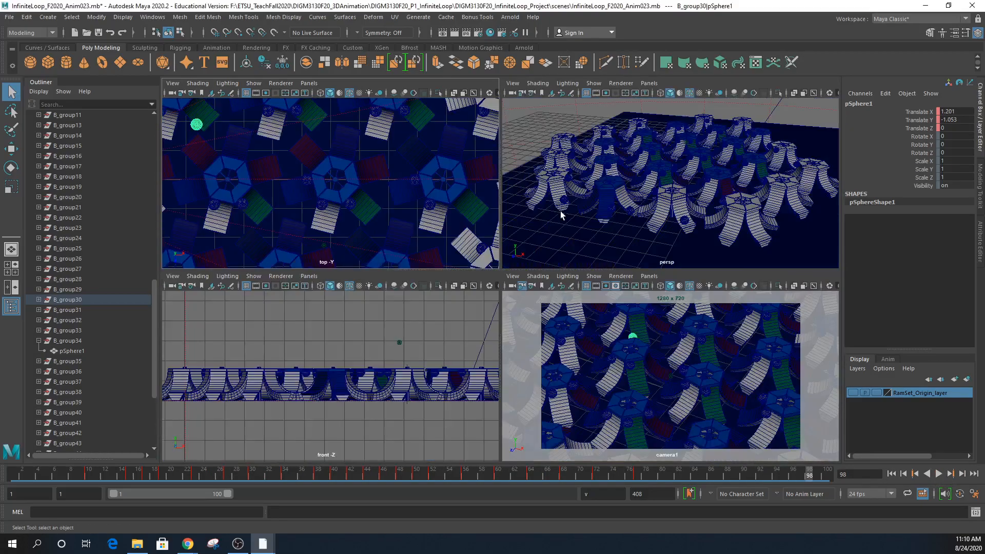
left_click_drag(613, 224, 624, 221, "alt")
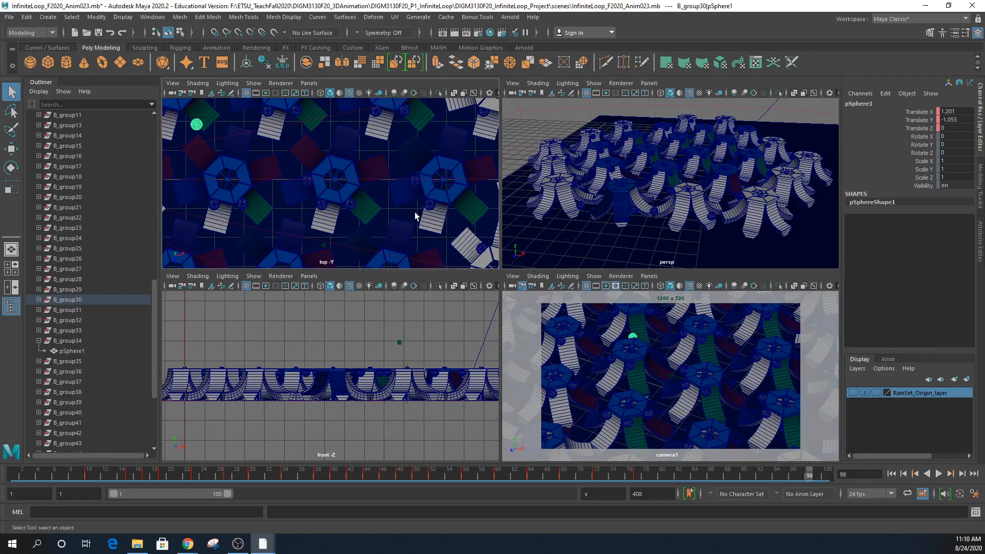
scroll(422, 218, "down", 3)
left_click_drag(341, 223, 343, 196, "alt")
- Select the whole RampSet_group7 assembly at frame 1, then bring Chrome forward
left_click(342, 195)
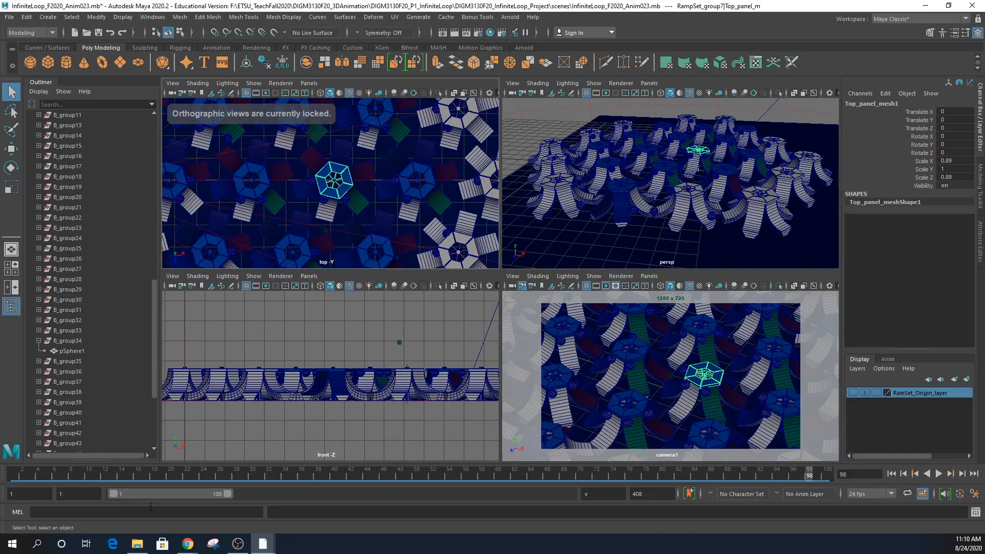
key("alt+shift+v")
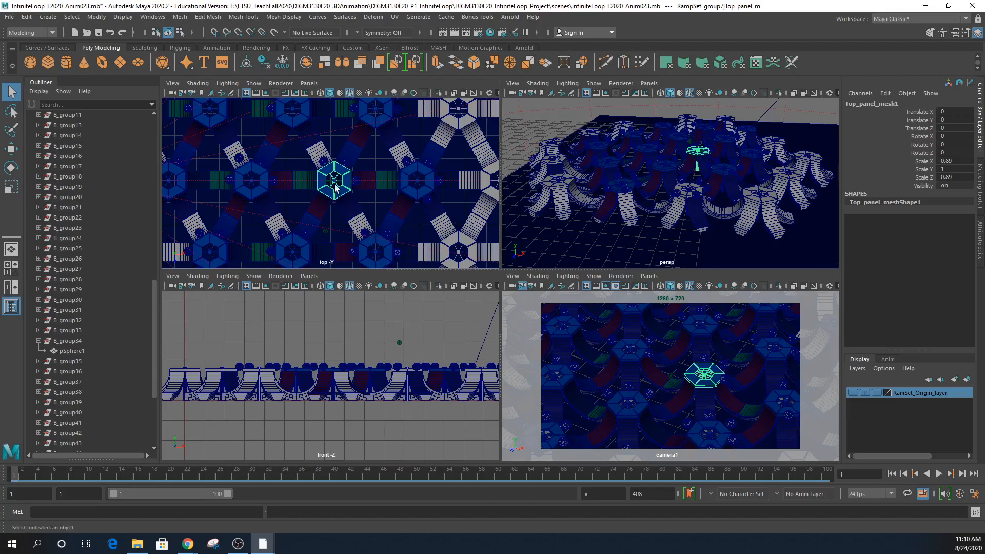
key("Up")
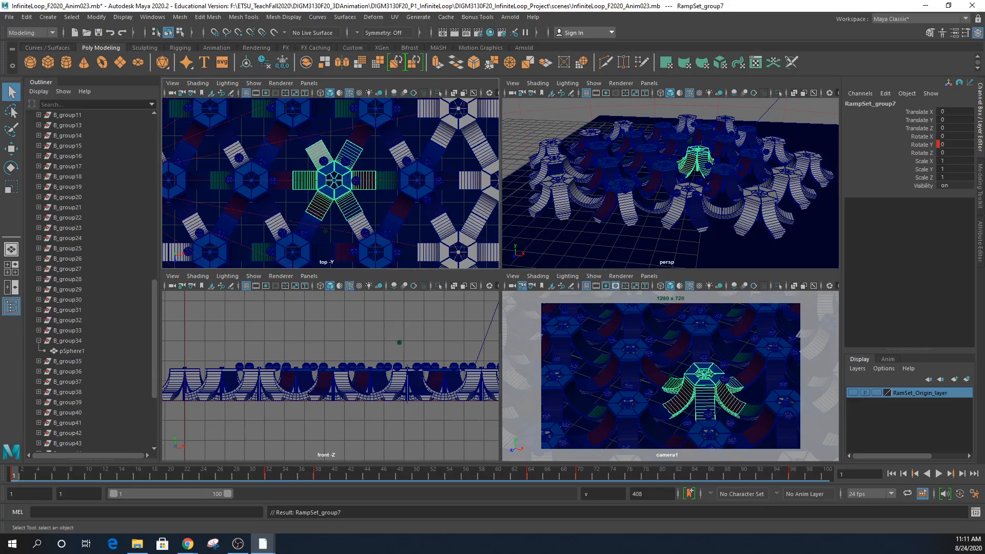
left_click_drag(984, 68, 538, 1)
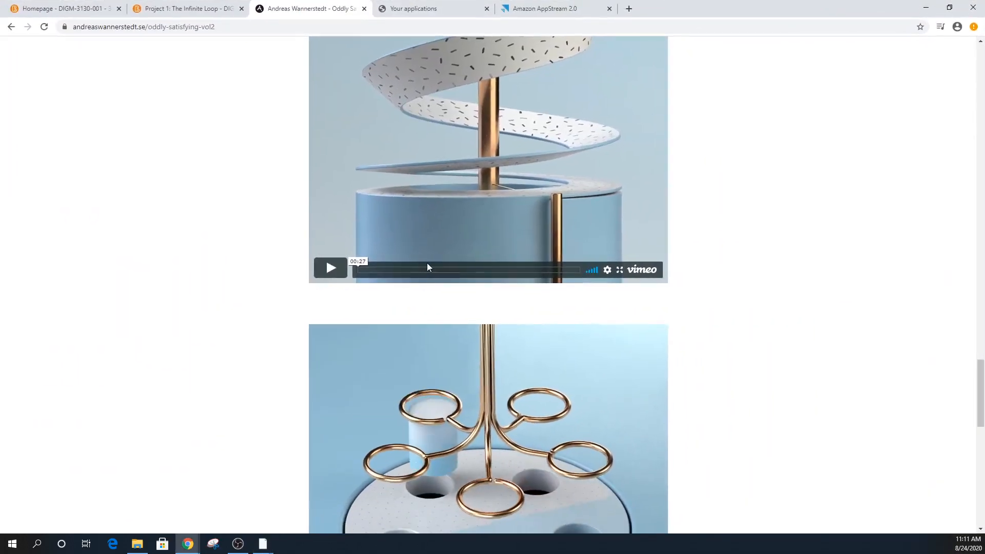
- Scroll up and down the Oddly Satisfying Vol.2 page watching its loop videos
scroll(445, 321, "down", 1)
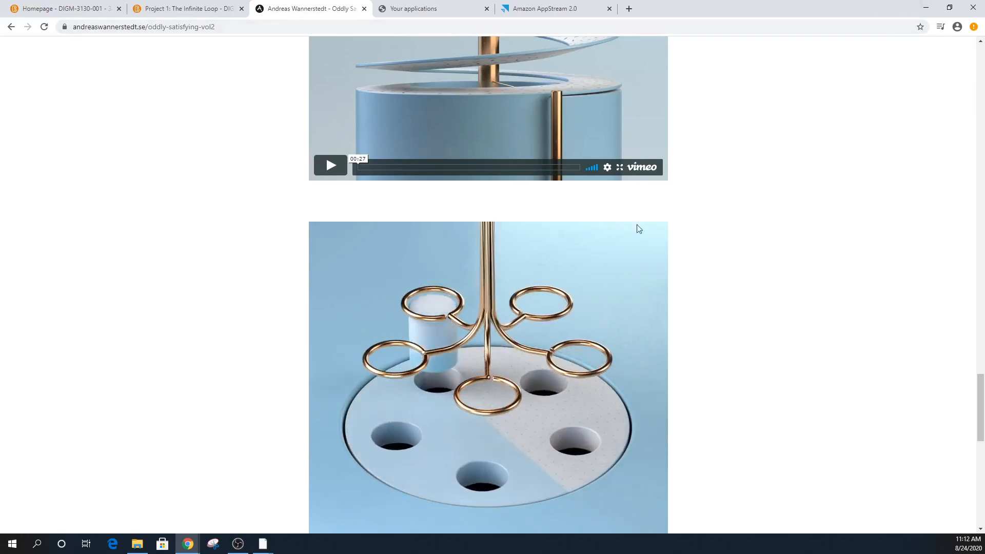
mouse_move(513, 400)
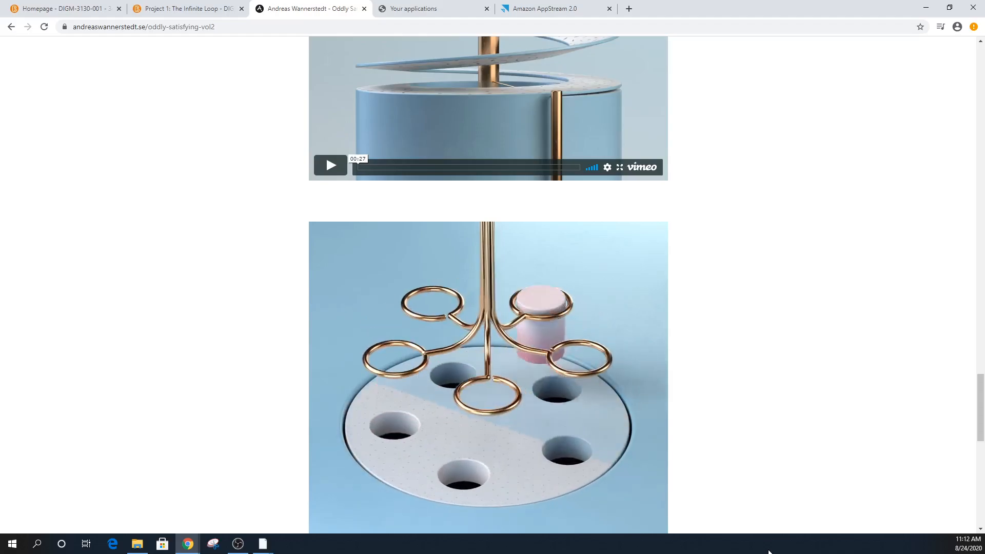
scroll(696, 434, "down", 7)
scroll(696, 432, "down", 5)
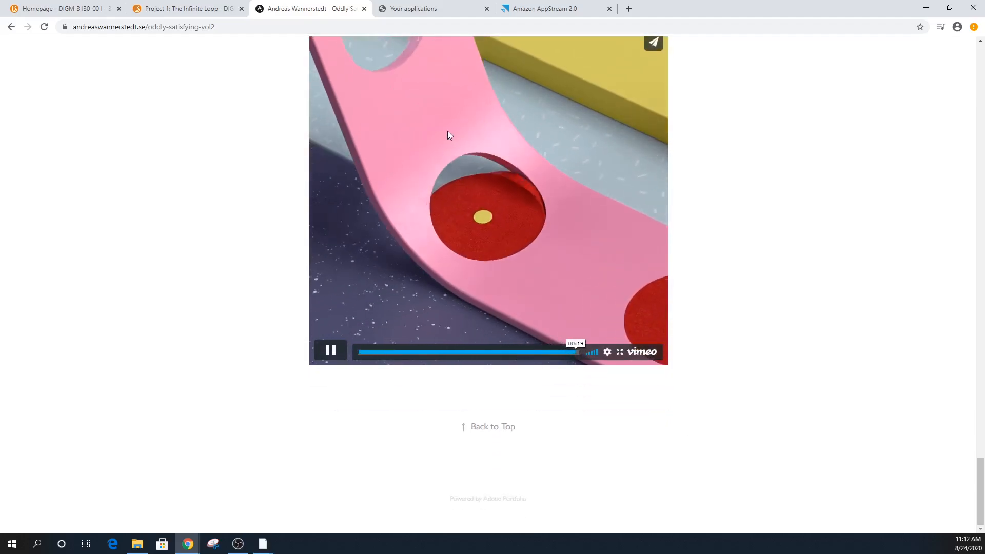
scroll(638, 352, "up", 20)
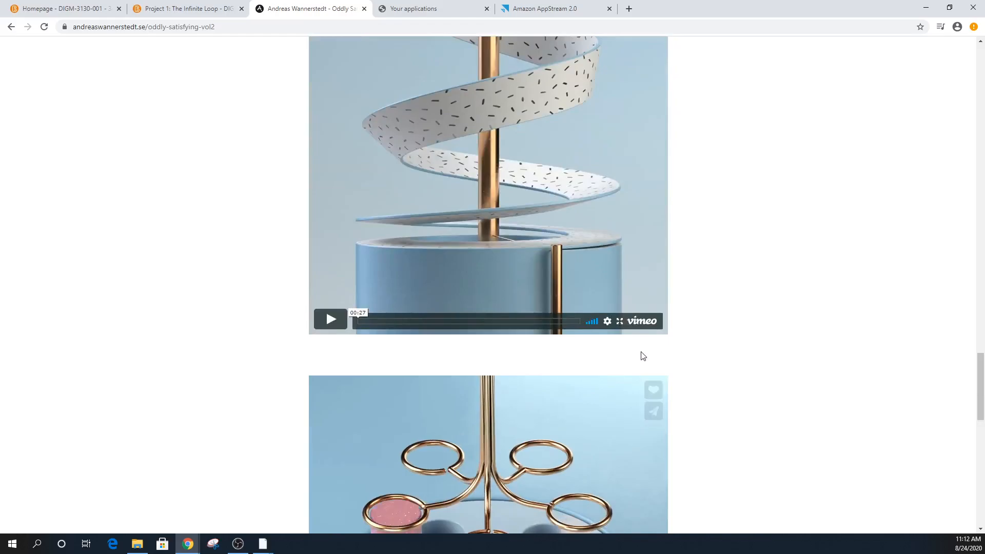
scroll(647, 353, "up", 15)
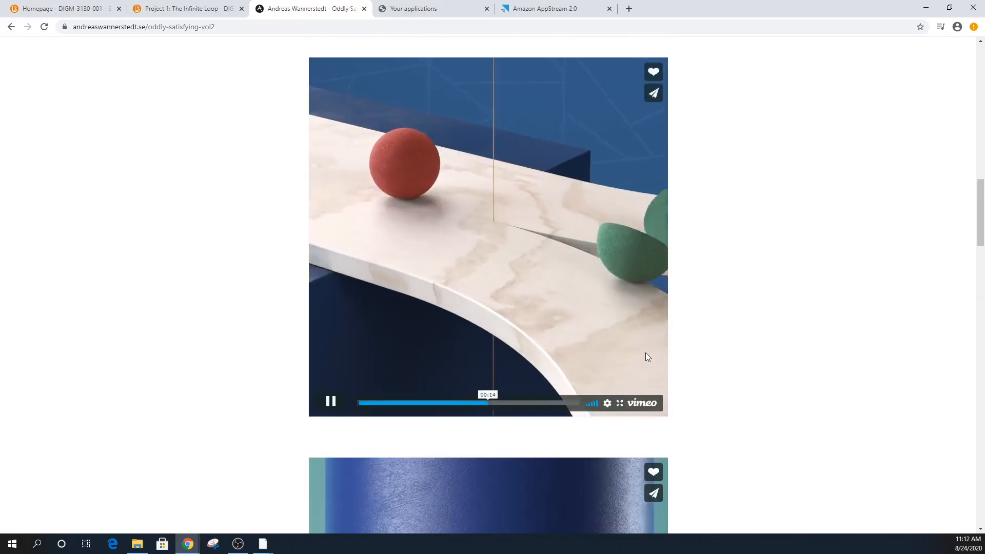
scroll(647, 355, "down", 5)
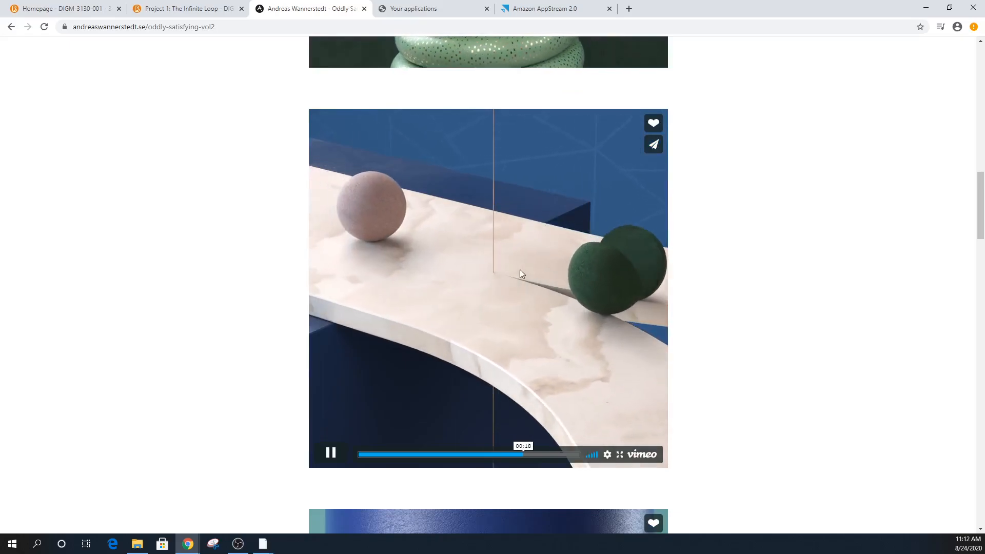
scroll(521, 271, "up", 12)
scroll(555, 306, "up", 6)
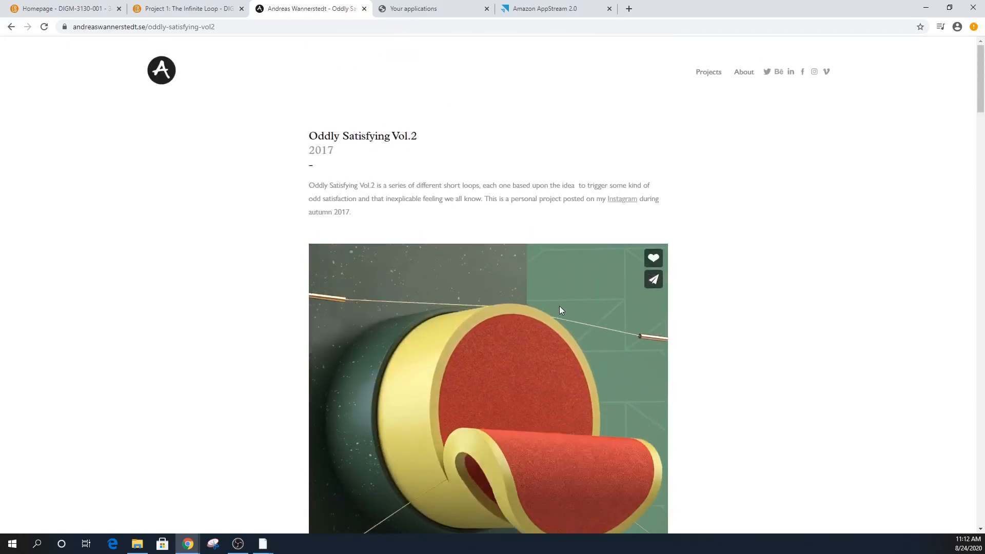
- Return to the project grid, open Marble Madness and watch its hexagon marble-track video
left_click(12, 27)
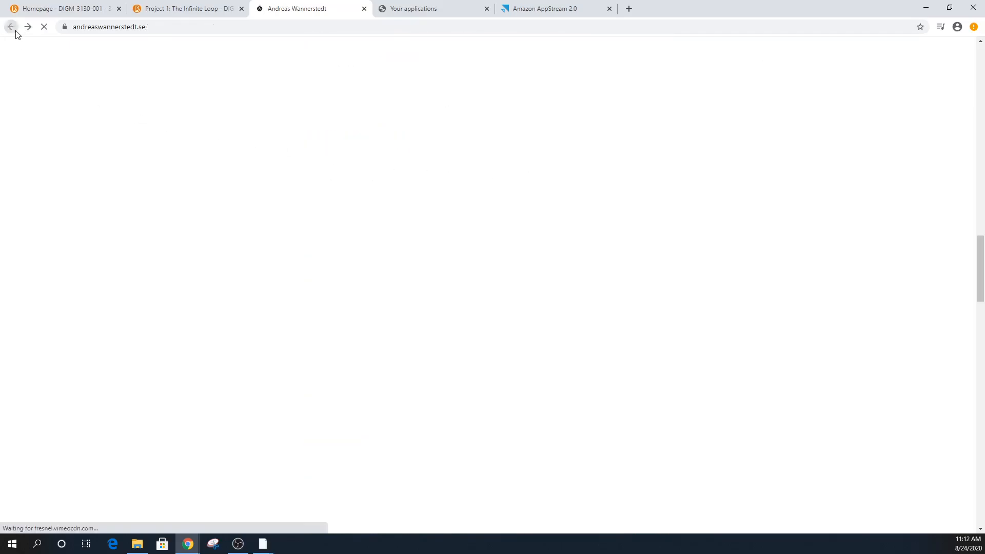
scroll(559, 318, "up", 1)
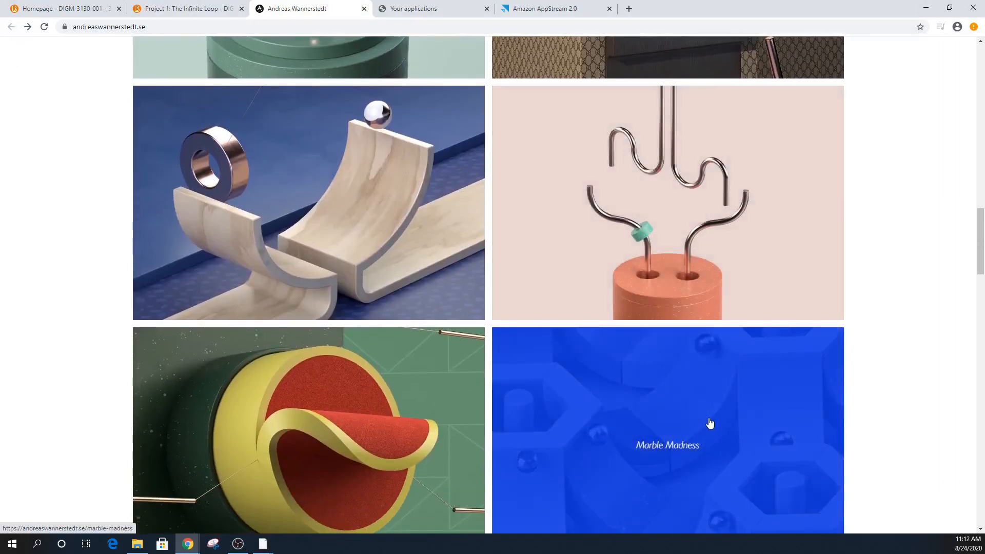
left_click(708, 422)
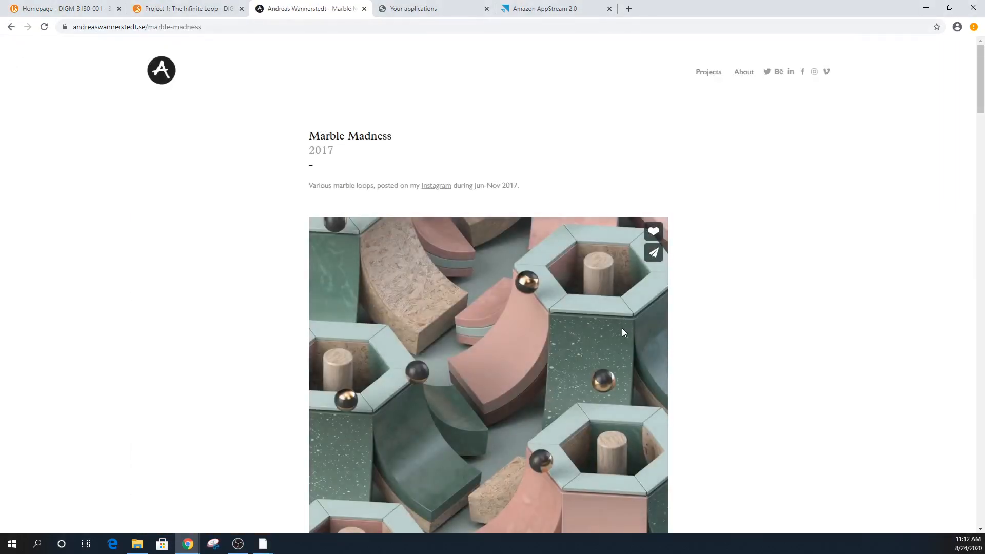
scroll(616, 339, "down", 4)
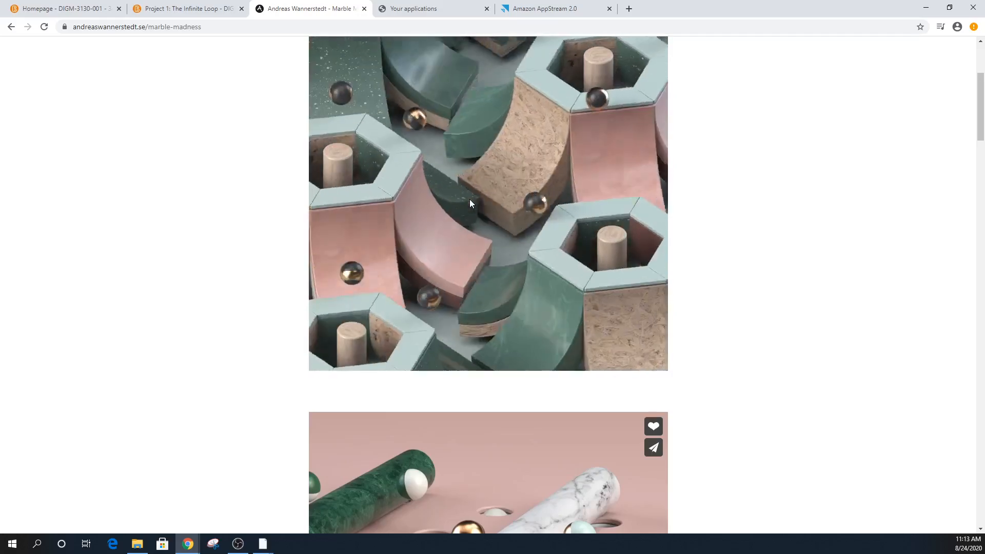
mouse_move(490, 211)
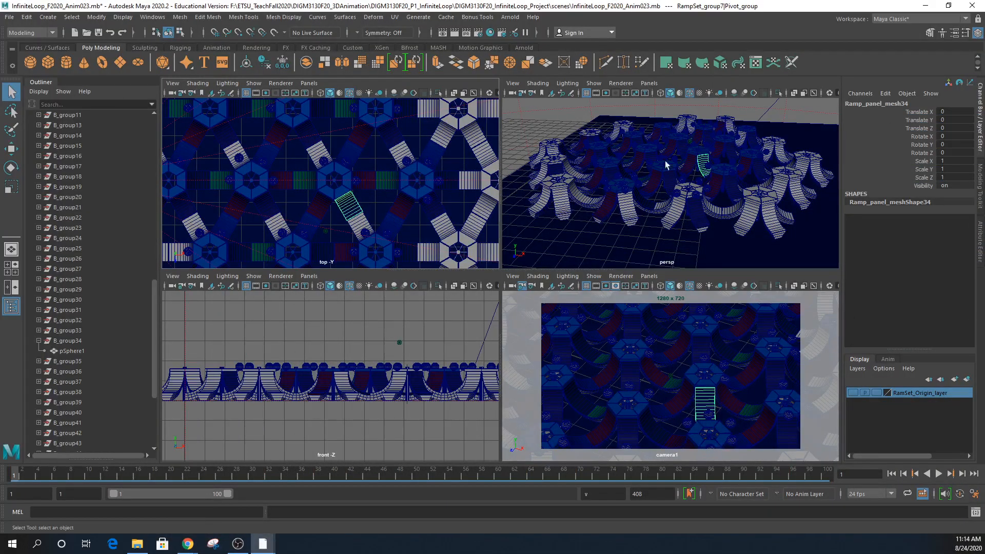
right_click_drag(692, 168, 776, 186, "alt")
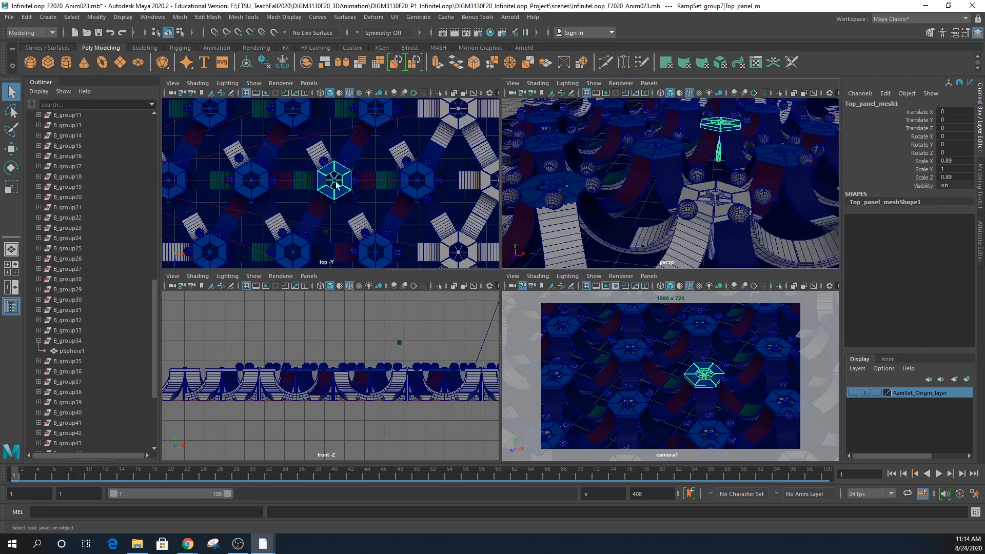
scroll(327, 197, "up", 5)
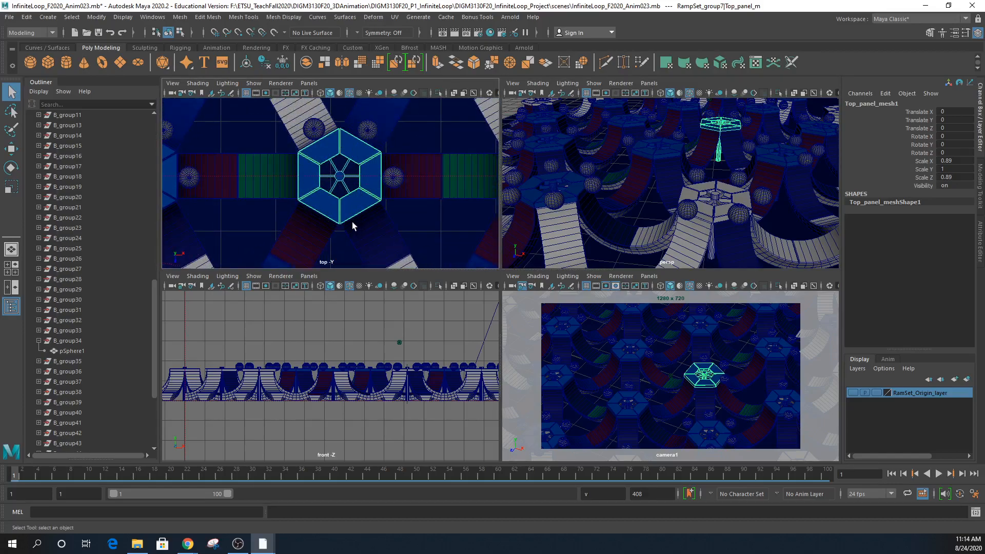
right_click_drag(678, 154, 730, 162, "alt")
middle_click_drag(730, 161, 629, 241, "alt")
right_click_drag(575, 205, 685, 189, "alt")
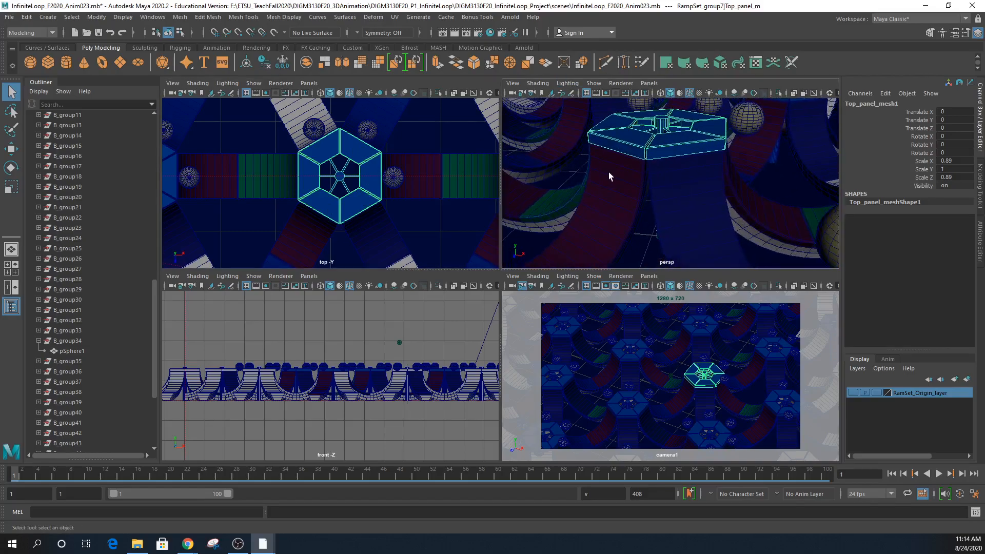
left_click_drag(669, 207, 706, 197, "alt")
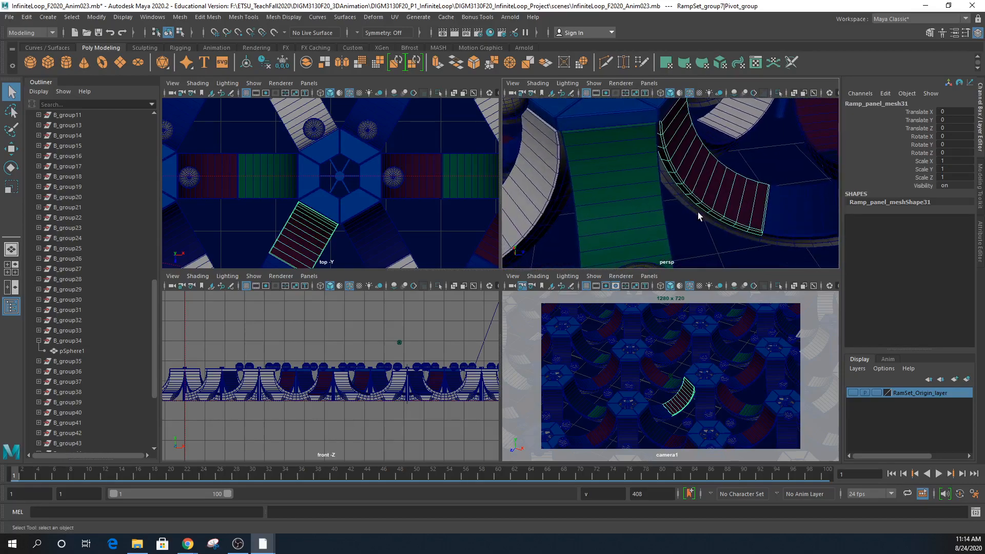
left_click(692, 210)
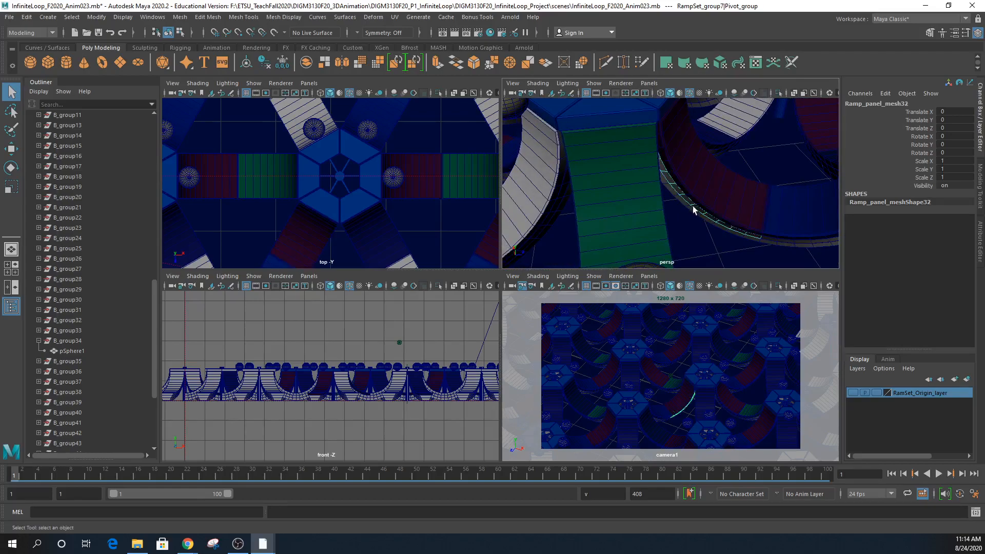
left_click(690, 211, "shift")
left_click_drag(703, 221, 524, 211, "alt")
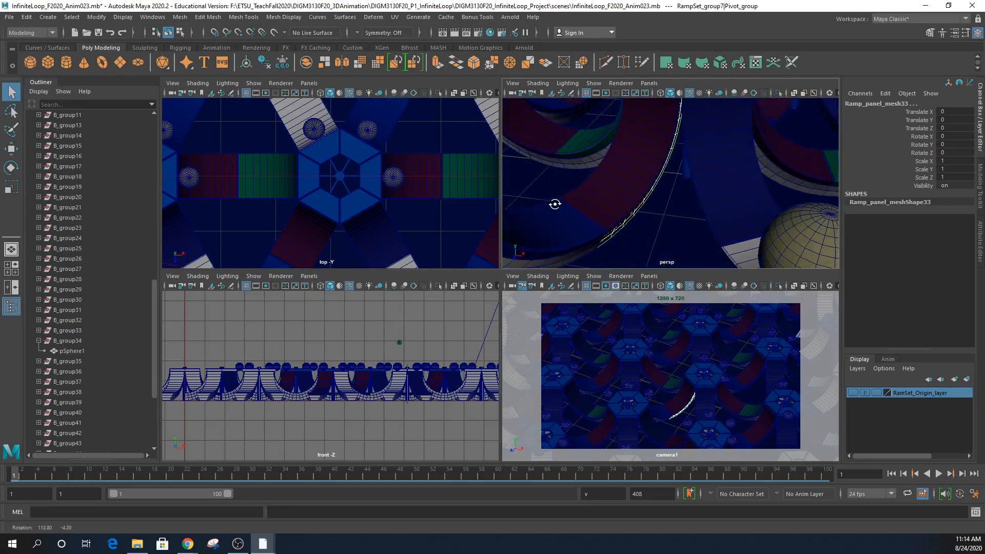
left_click_drag(674, 128, 656, 202, "alt")
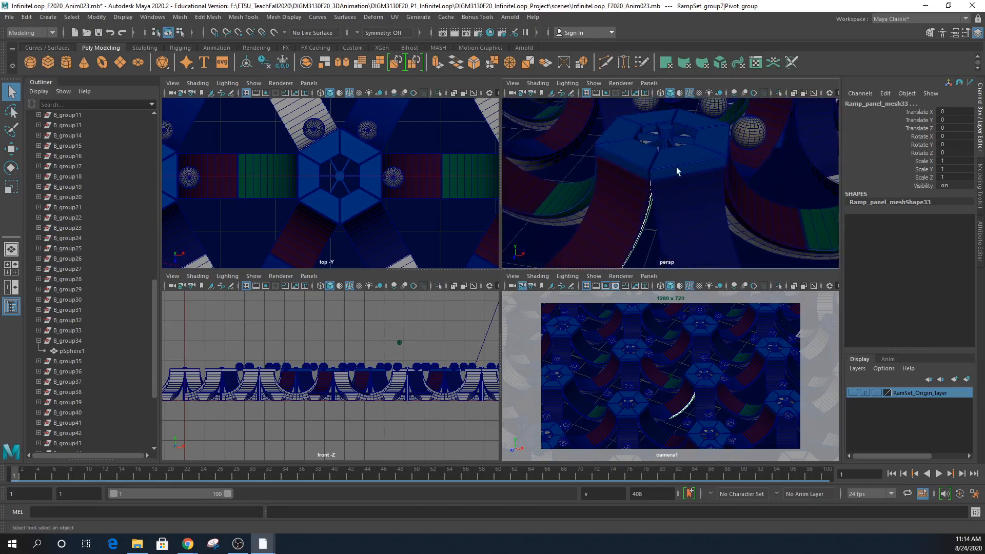
- Start a new empty scene, choosing Don't Save for the old one
left_click(7, 17)
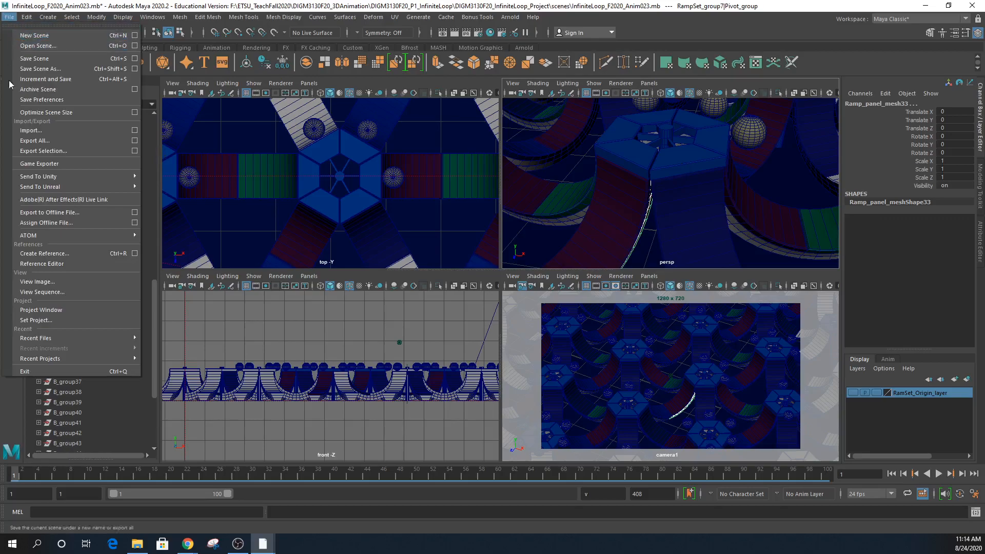
mouse_move(44, 340)
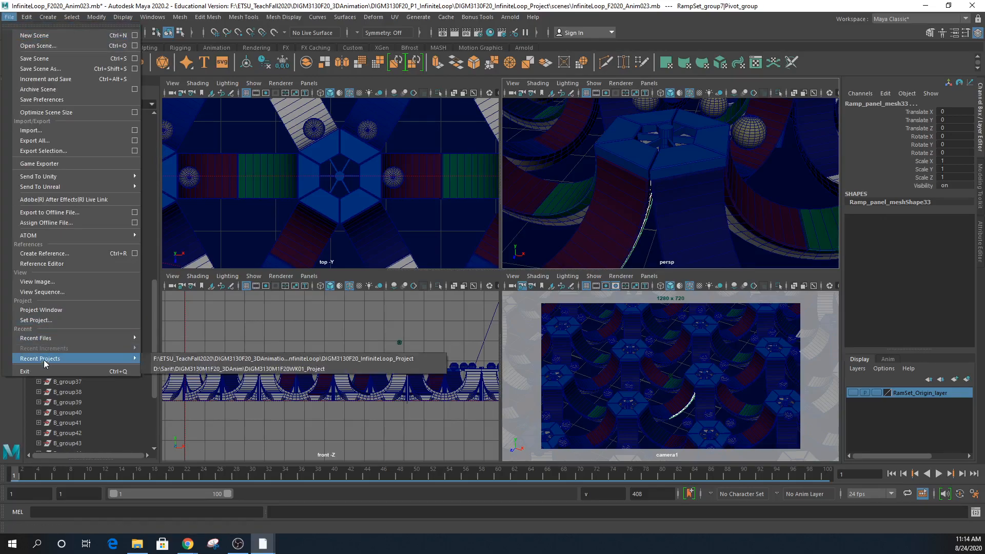
mouse_move(135, 358)
left_click(277, 370)
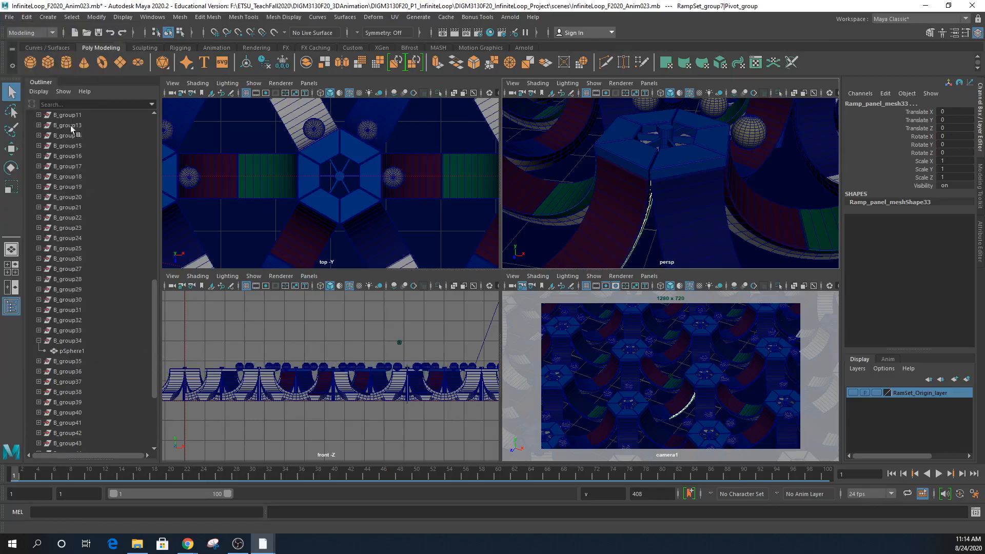
left_click(11, 17)
left_click(18, 37)
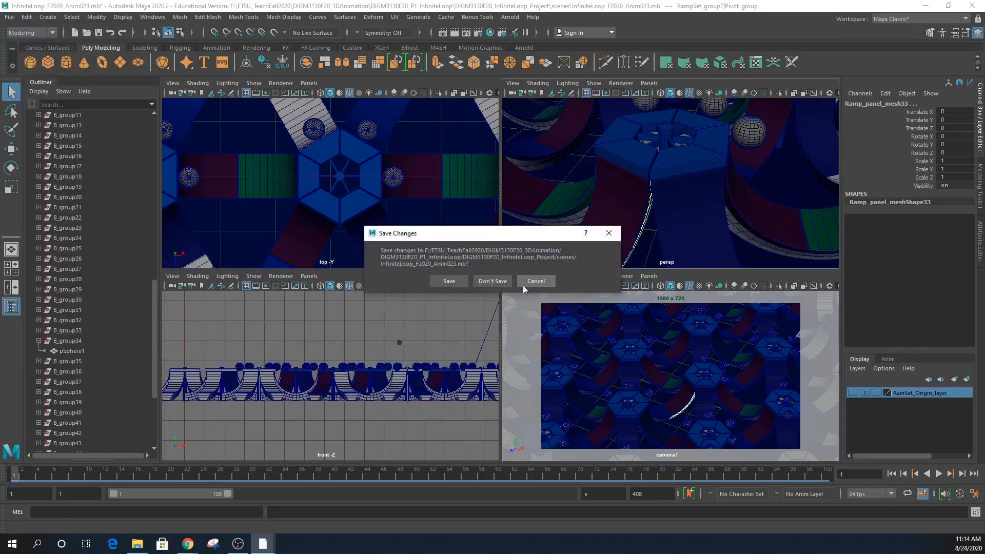
left_click(491, 283)
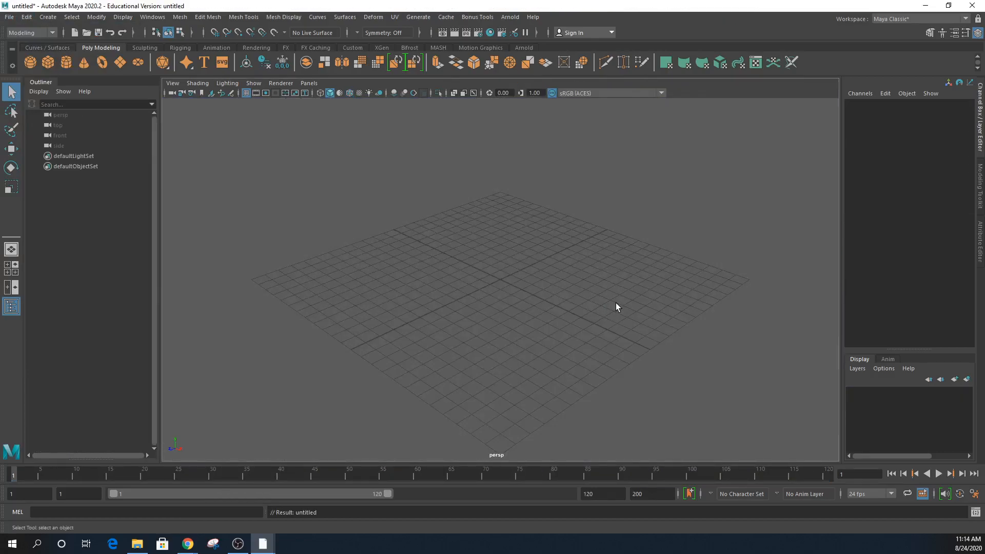
- Create a polygon cylinder and set its Subdivisions Axis to 6
mouse_move(508, 334)
left_mouse_down("alt")
mouse_move(524, 328)
mouse_move(498, 336)
left_mouse_up("alt")
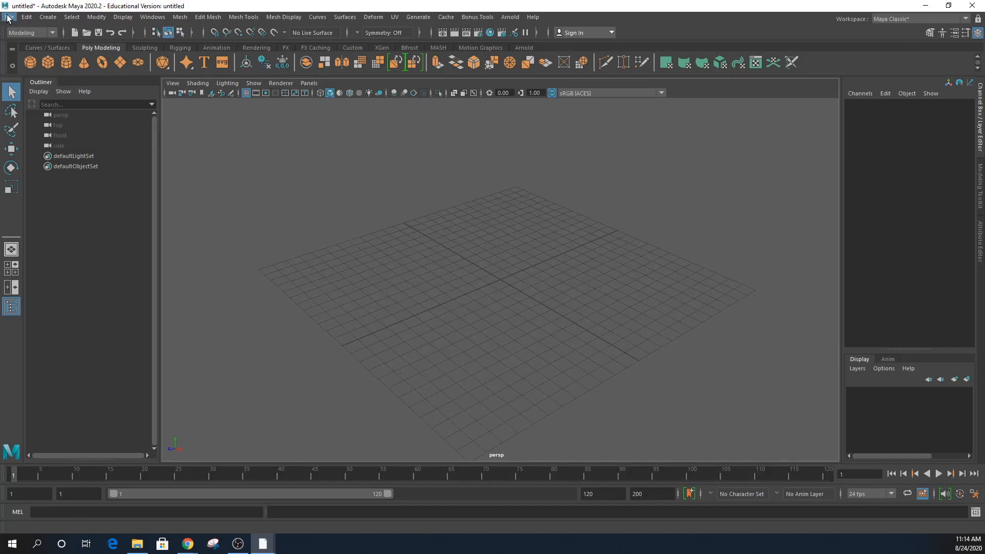
left_click(66, 62)
right_click_drag(501, 292, 595, 349, "alt")
left_click_drag(595, 350, 592, 377, "alt")
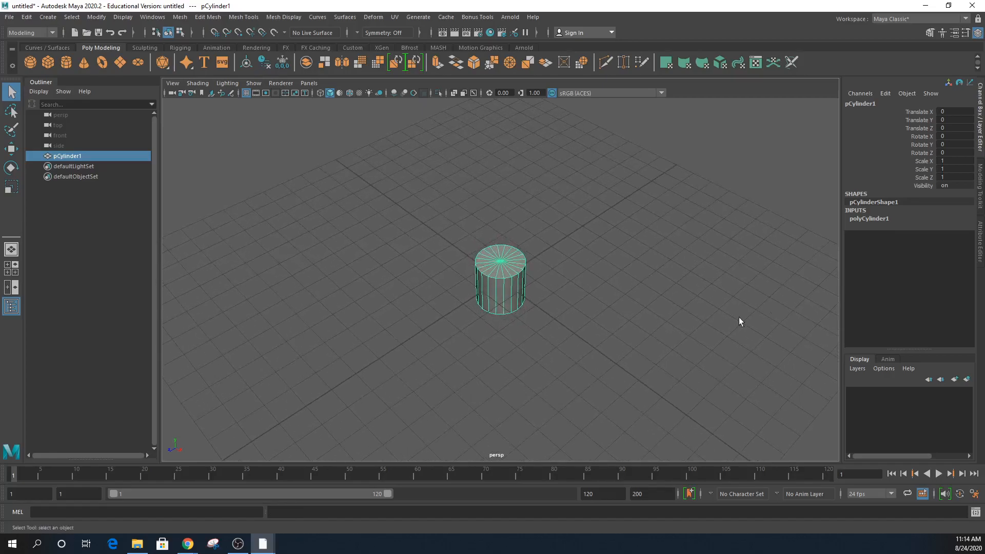
left_click(875, 219)
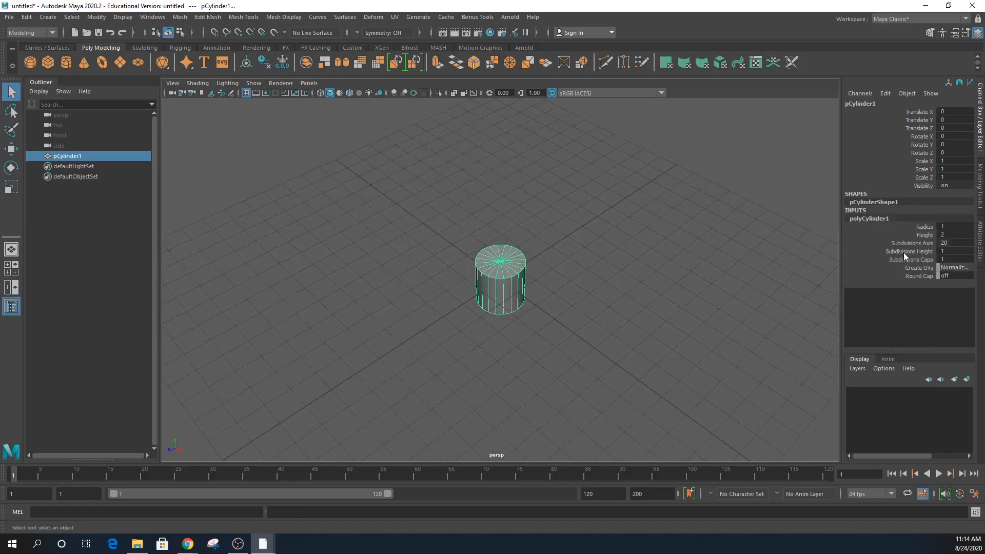
left_click(928, 241)
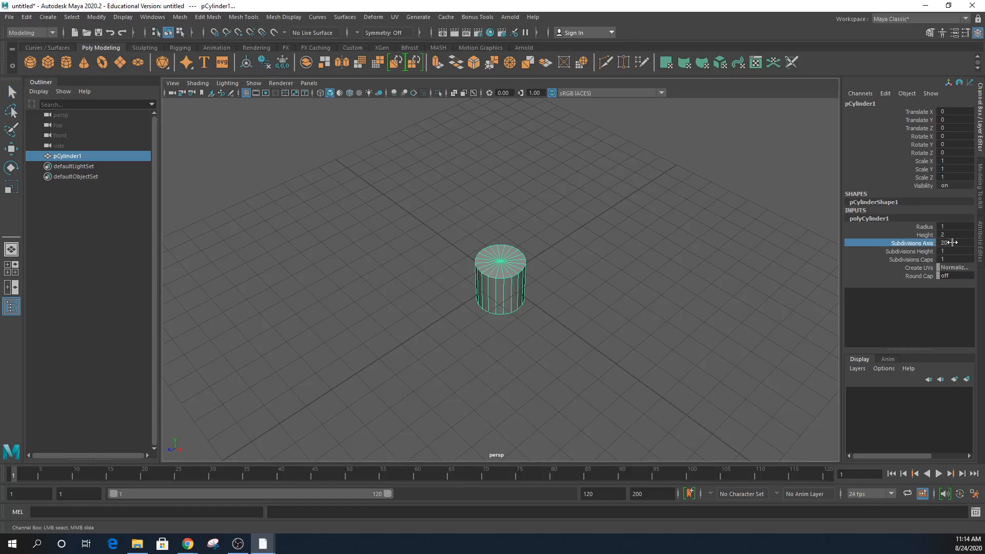
left_click(953, 242)
key("Return")
- Reduce the hexagonal prism's Height to 0.4 to make a flat slab
left_click_drag(782, 300, 510, 333, "alt")
right_click_drag(510, 334, 758, 373, "alt")
left_click_drag(757, 375, 563, 340, "alt")
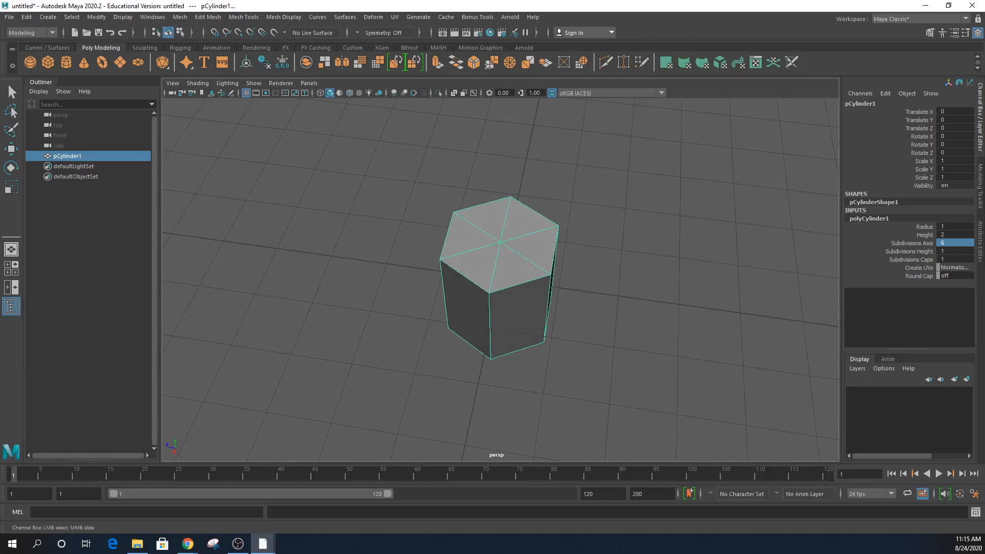
right_click_drag(556, 274, 662, 272, "alt")
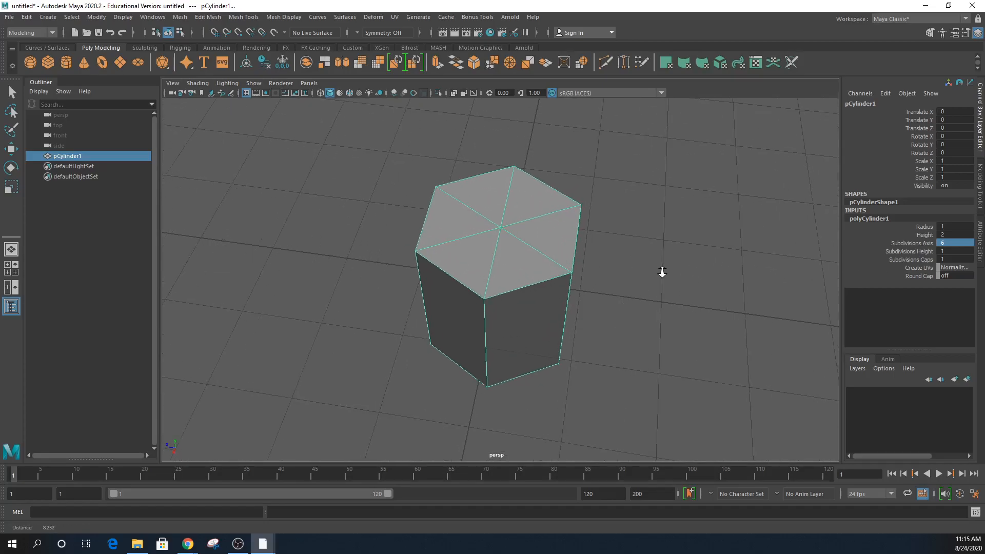
middle_click_drag(645, 288, 630, 285, "alt")
left_click_drag(630, 286, 654, 260, "alt")
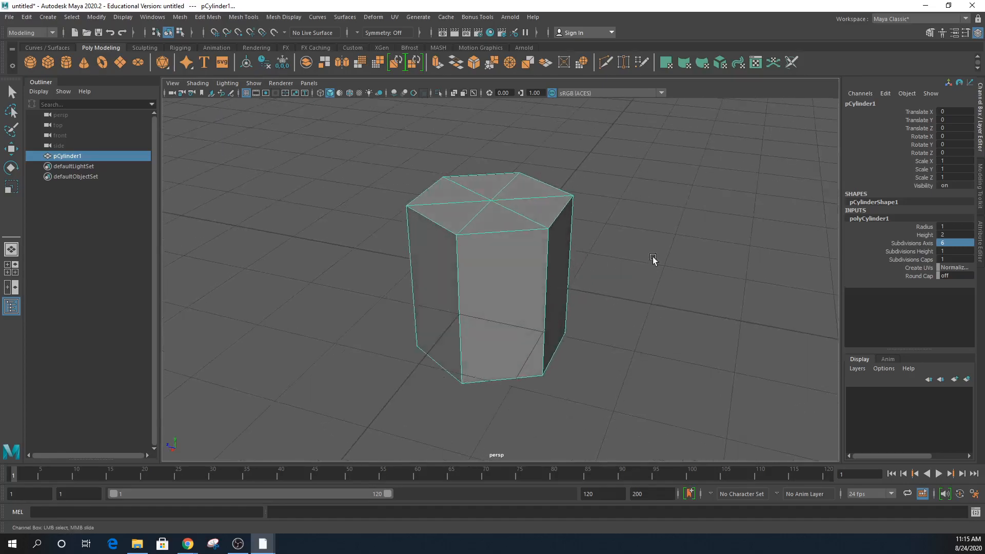
left_click(927, 235)
middle_click_drag(713, 252, 708, 255)
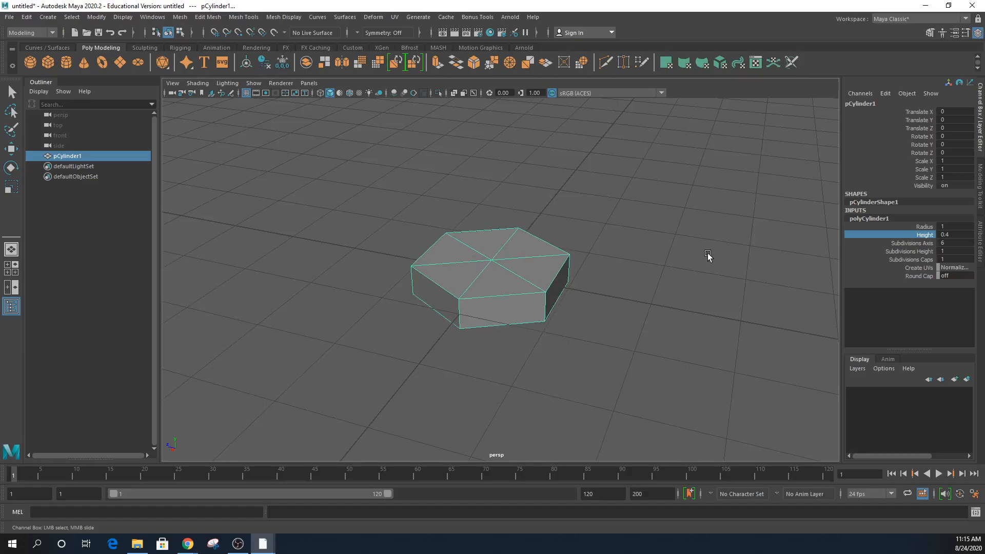
- Switch to the Move tool, maximise the top view and zoom in on the hexagon slab
key("w")
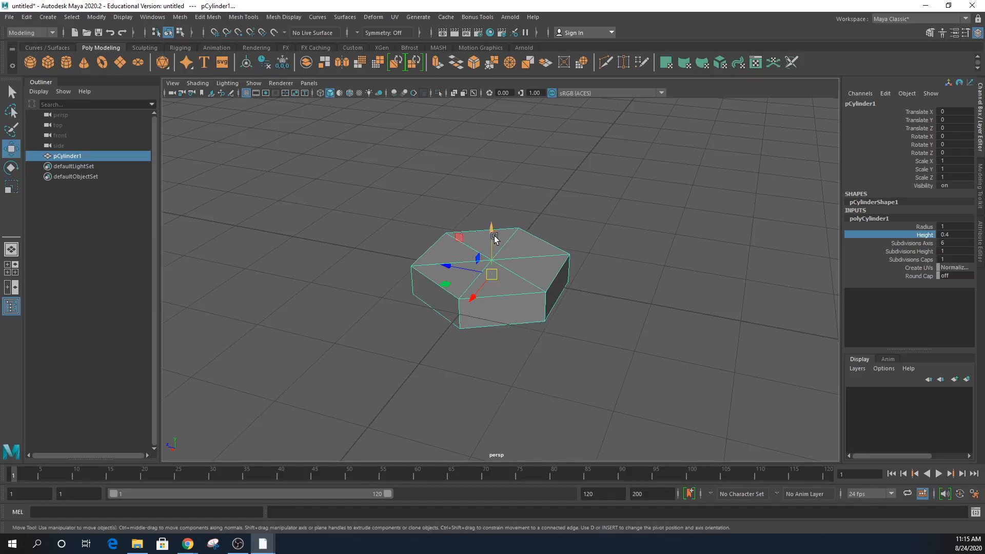
left_click(494, 236)
key("space")
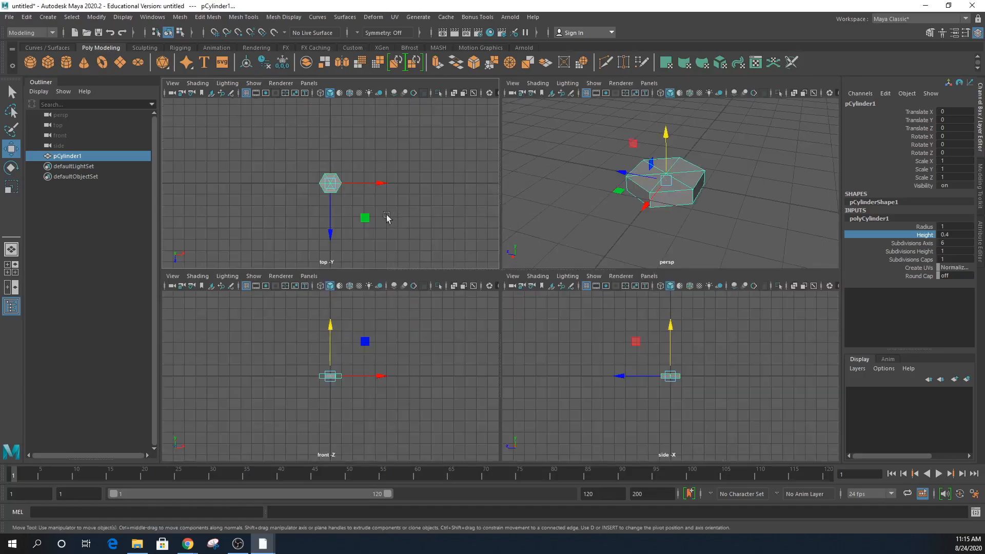
key("space")
scroll(580, 286, "up", 5)
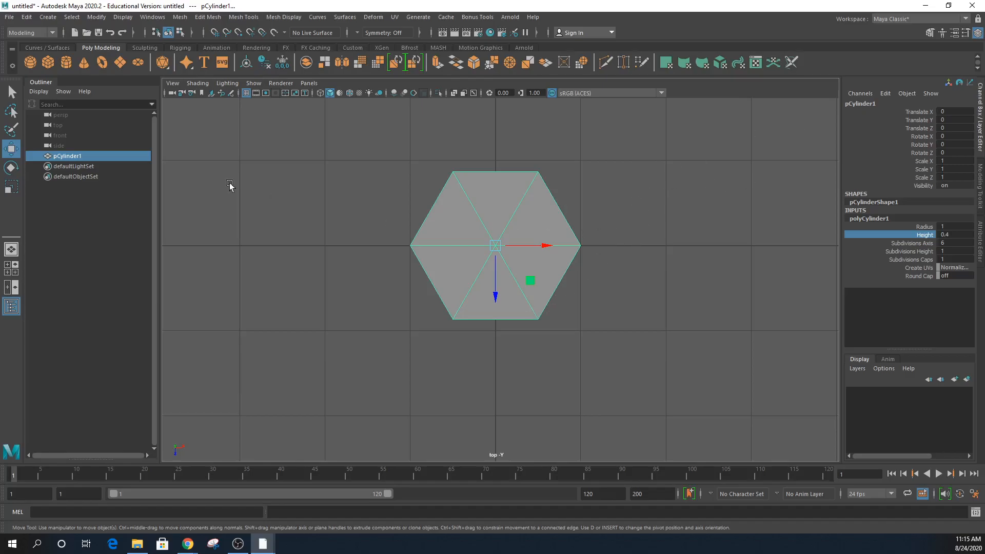
- Add a polygon cube just below the hexagon and turn on Wireframe on Shaded
left_click(49, 64)
scroll(460, 288, "down", 5)
left_click_drag(500, 314, 500, 360)
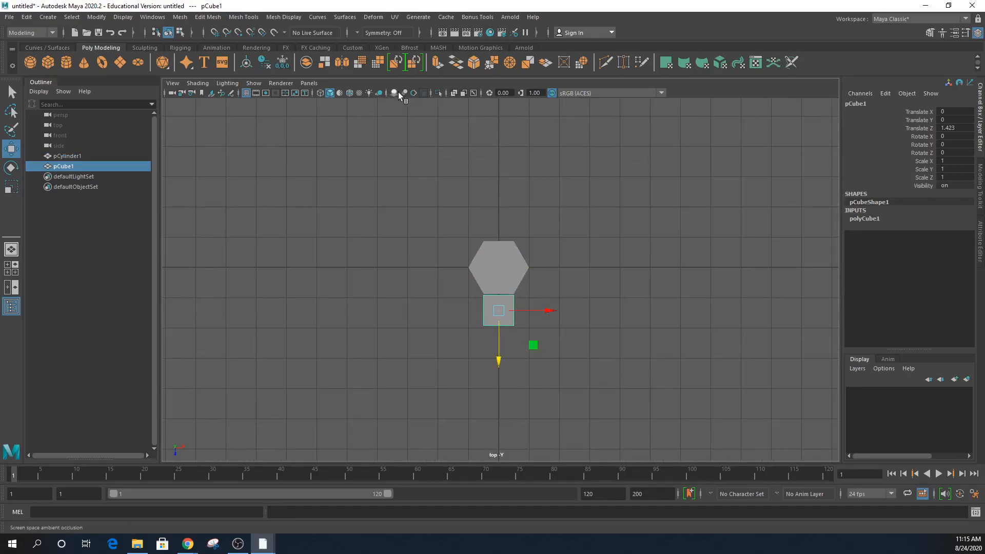
left_click(350, 93)
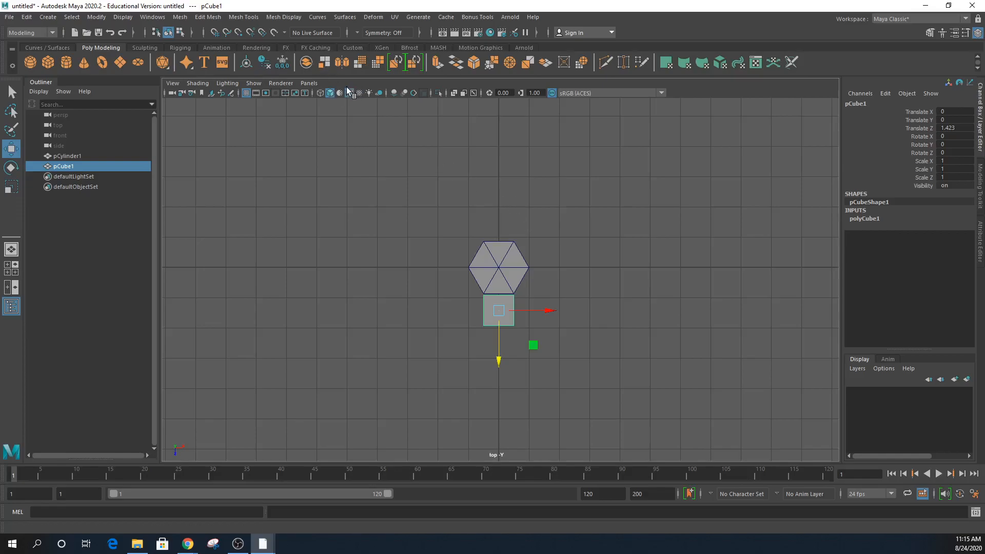
left_click_drag(543, 310, 549, 304, "alt")
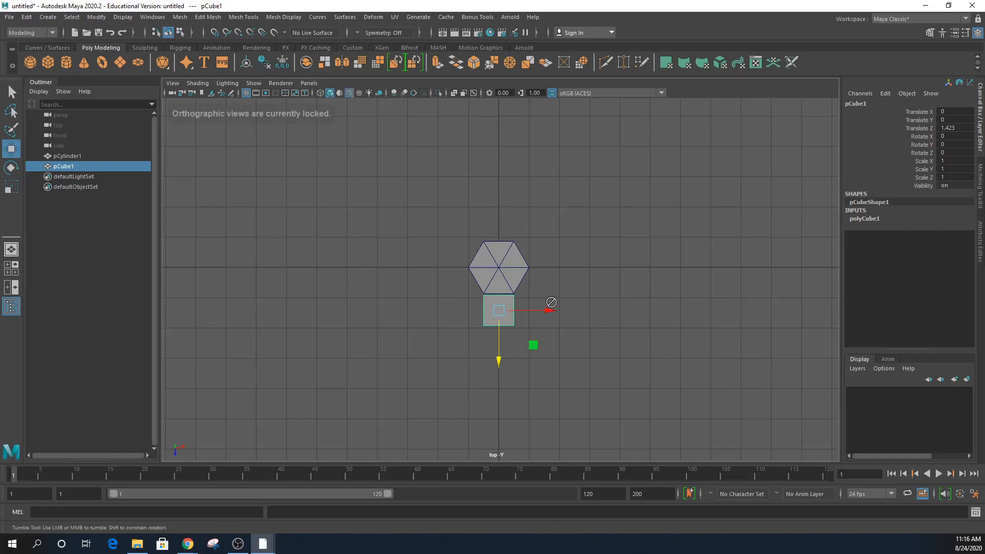
key("space")
key("space")
left_click_drag(646, 251, 561, 279, "alt")
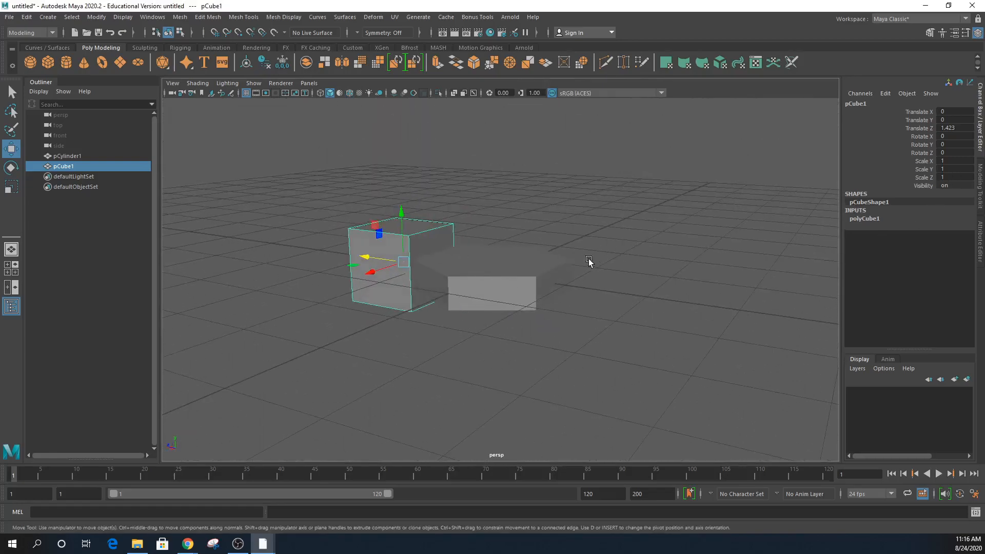
- Lower the cube's height to 0.5 and set the hexagonal pillar's height to 0.5
left_click(867, 219)
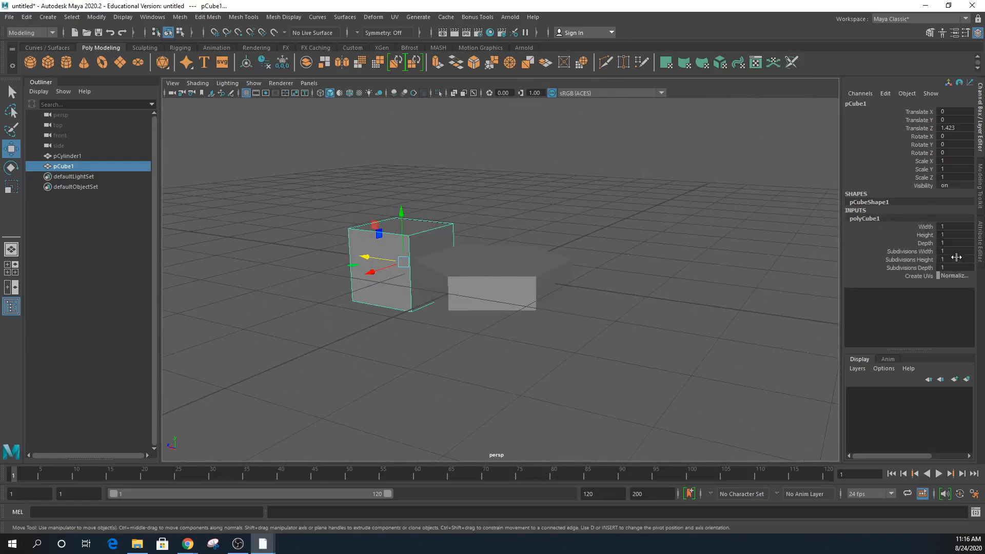
left_click(925, 234)
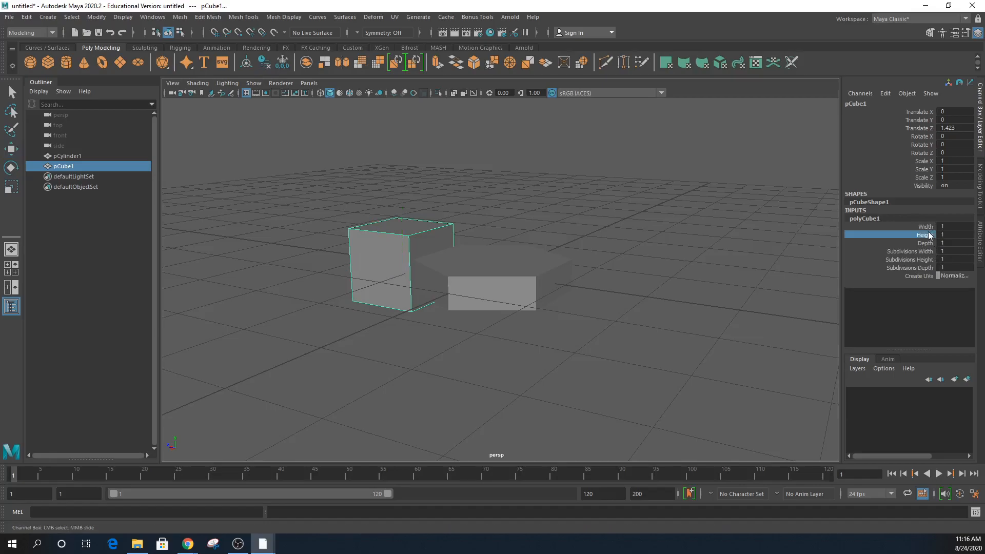
middle_click_drag(620, 241, 620, 242)
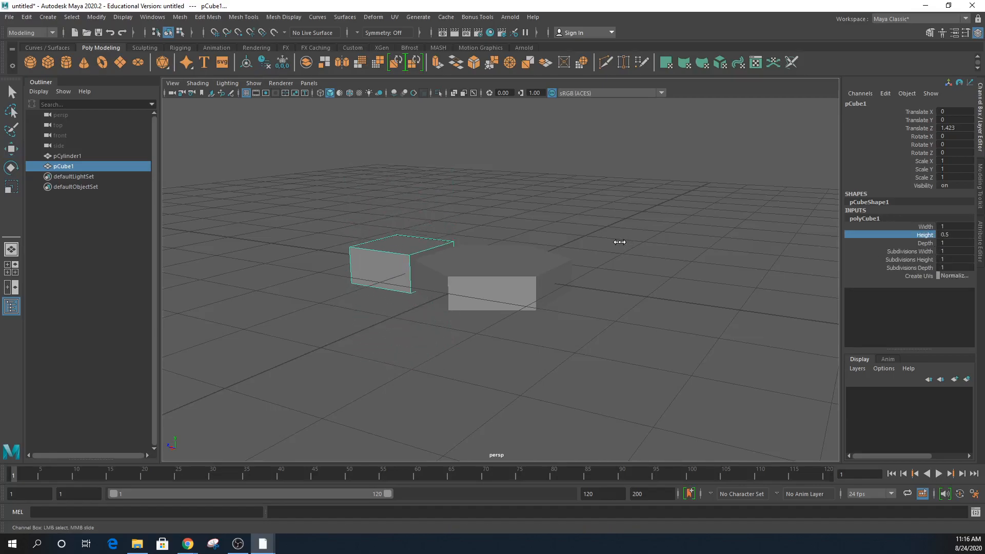
left_click(488, 286)
key("w")
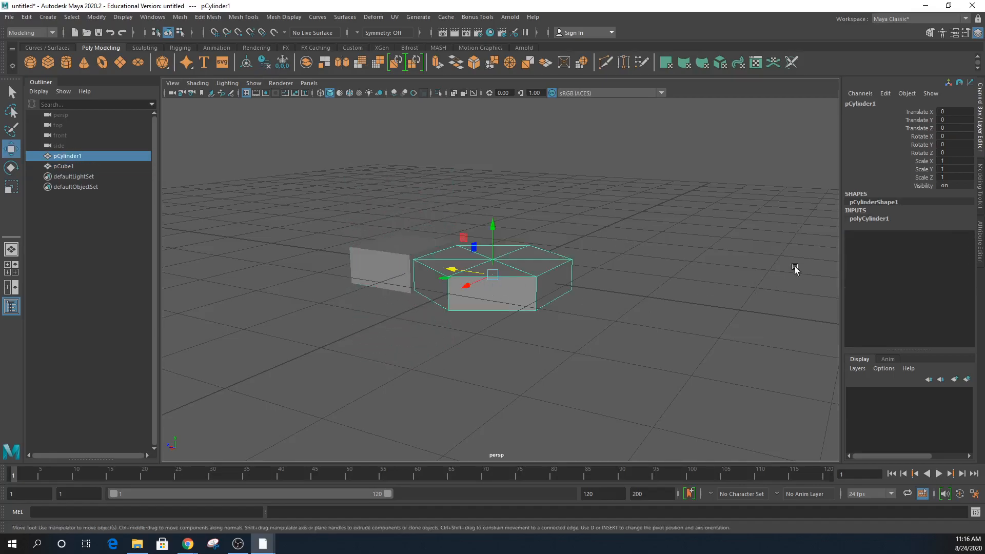
left_click(881, 219)
double_click(946, 234)
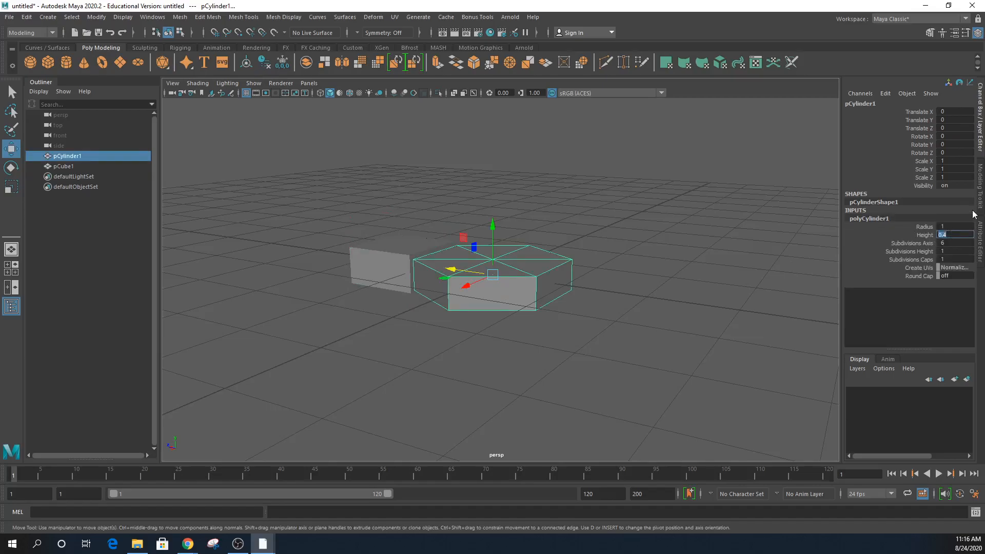
type(".5")
key("Return")
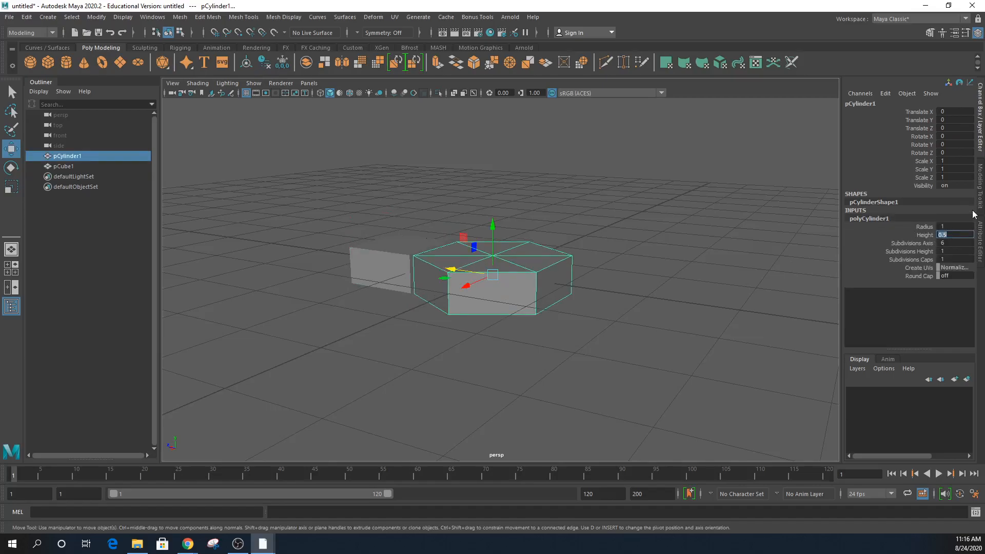
- Select the box and frame the pillar and box in an enlarged top view
left_click(382, 281)
left_click(887, 219)
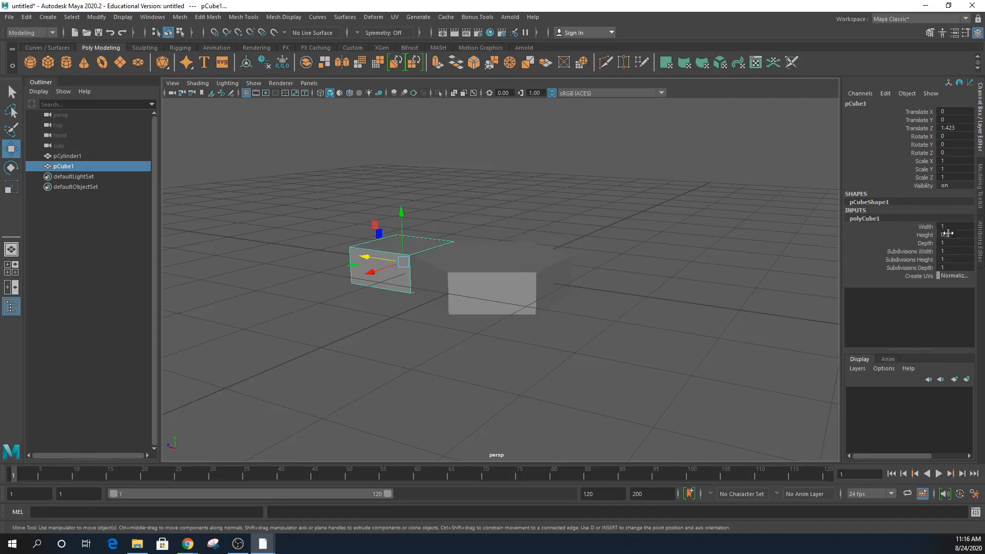
left_click_drag(447, 292, 439, 317, "alt")
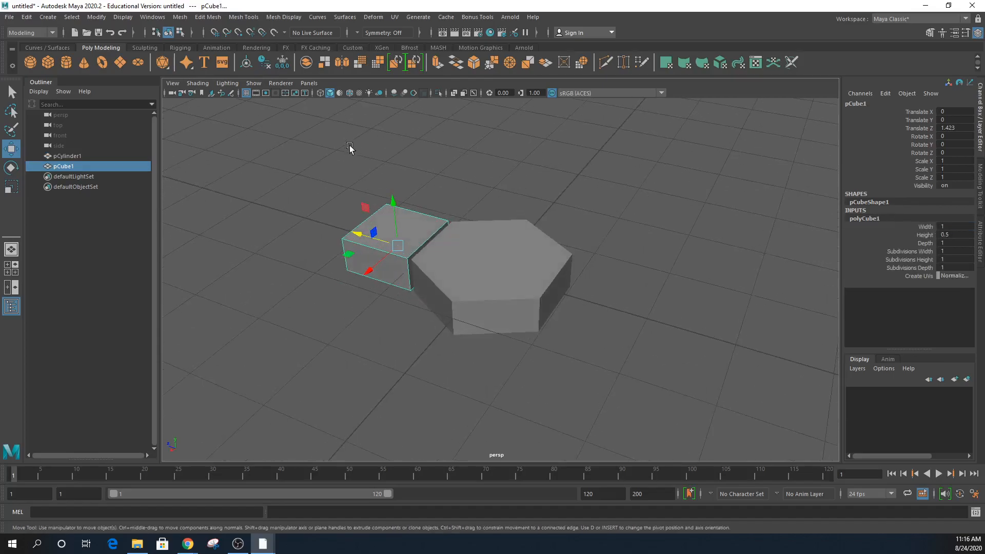
left_click(350, 93)
left_click_drag(535, 275, 565, 323, "alt")
key("space")
key("space")
middle_click_drag(472, 251, 472, 183, "alt")
right_click_drag(472, 183, 589, 246, "alt")
middle_click_drag(589, 279, 588, 336, "alt")
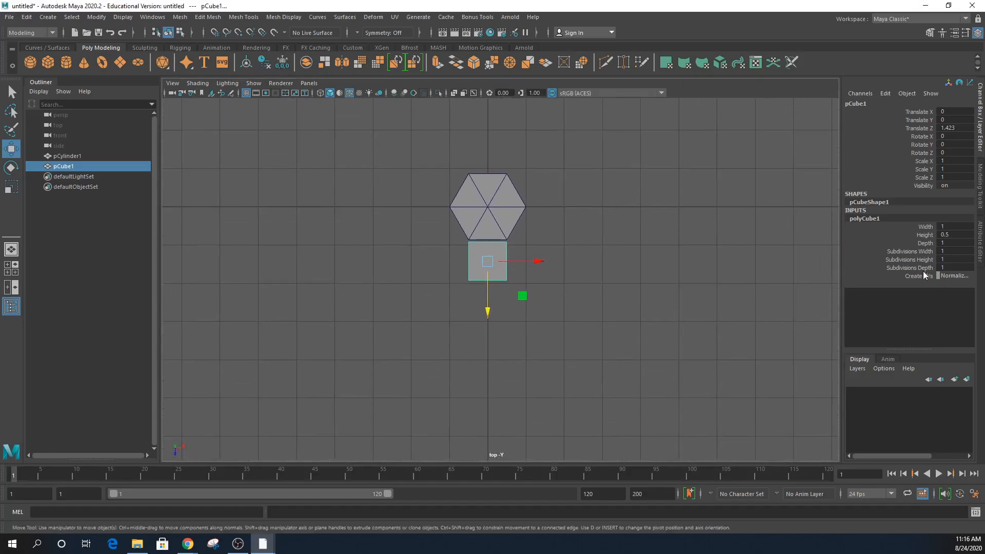
- Try box width 3, restore it to 1, then set depth to 3
left_click(928, 242)
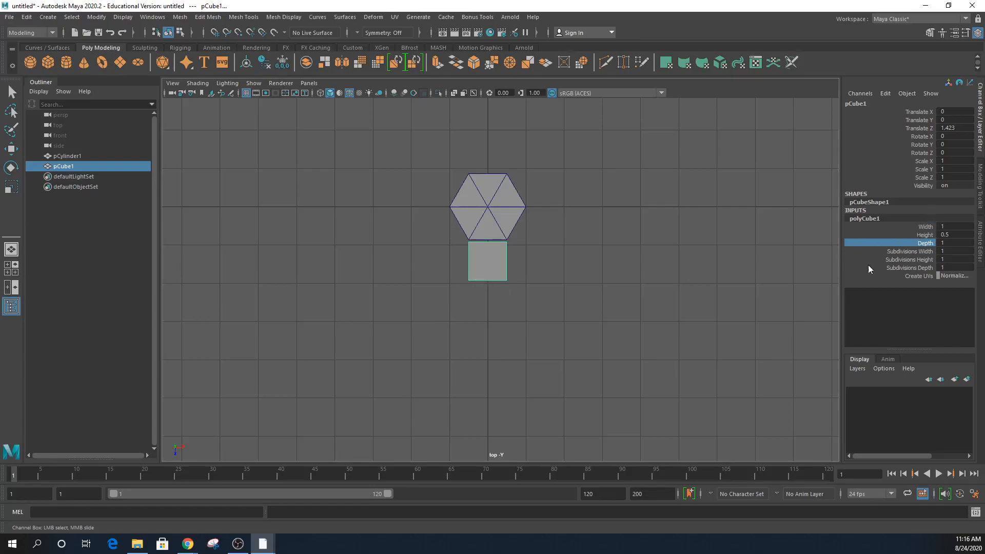
double_click(955, 226)
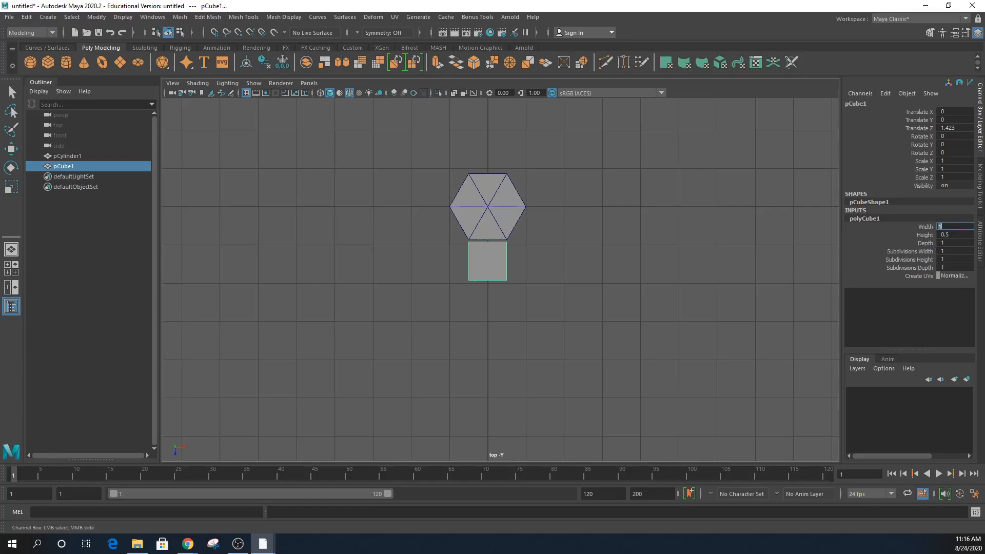
key("Return")
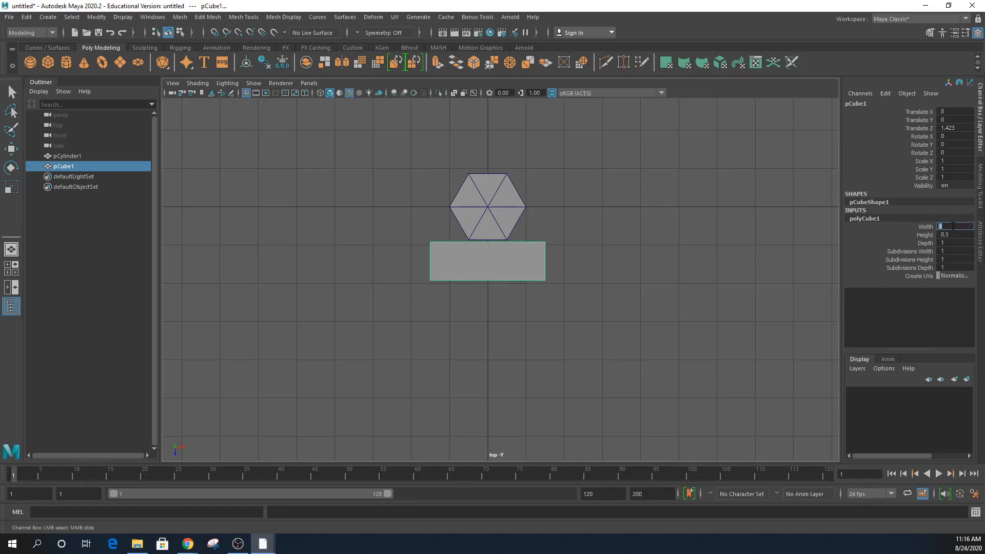
key("Return")
double_click(949, 242)
key("Return")
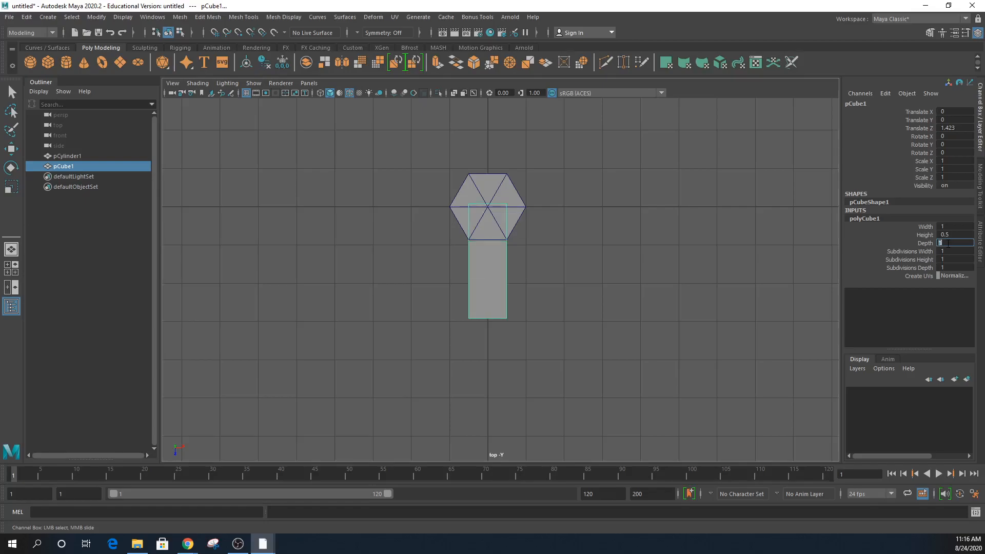
key("w")
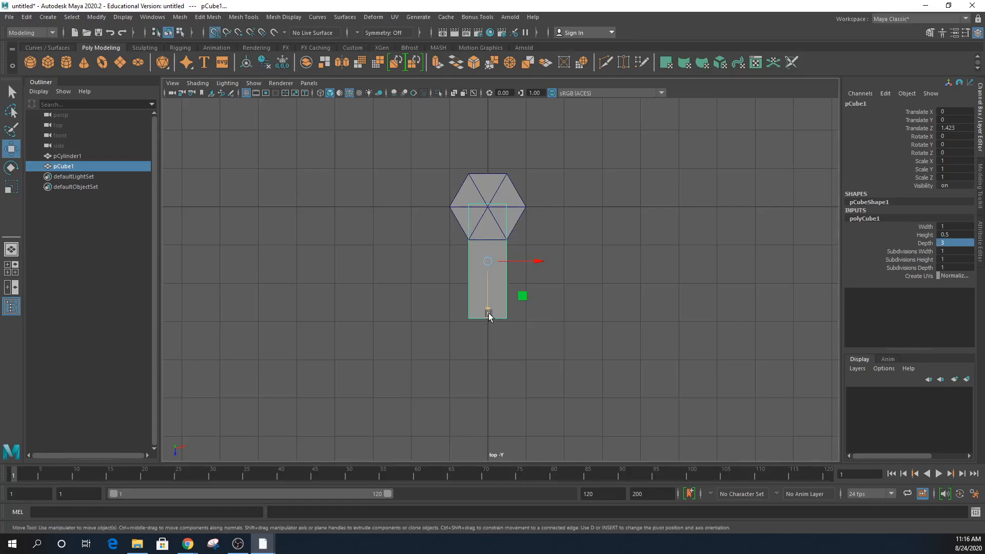
left_click(488, 313)
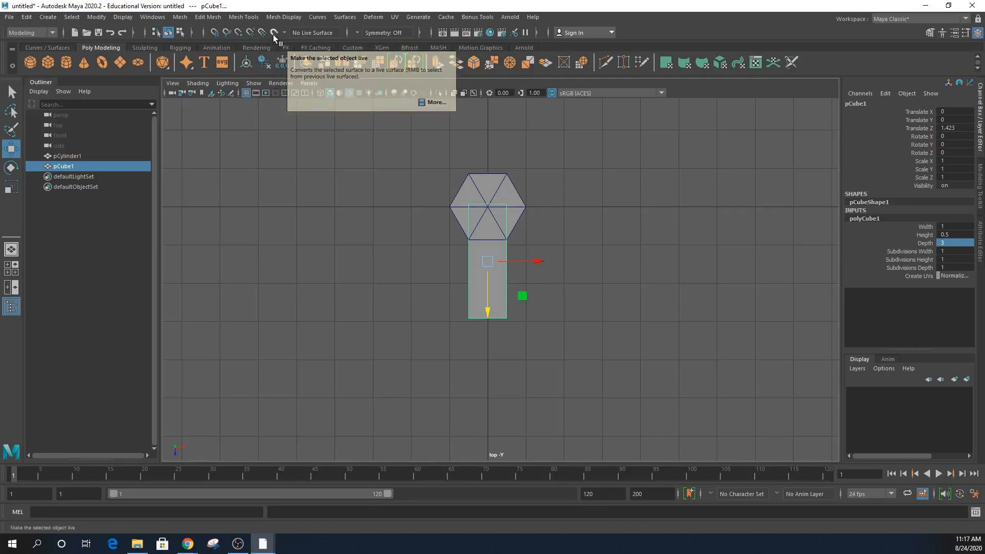
- Turn on grid snapping and slide the bar along Z, undoing the overshoot to 3
left_click(487, 312)
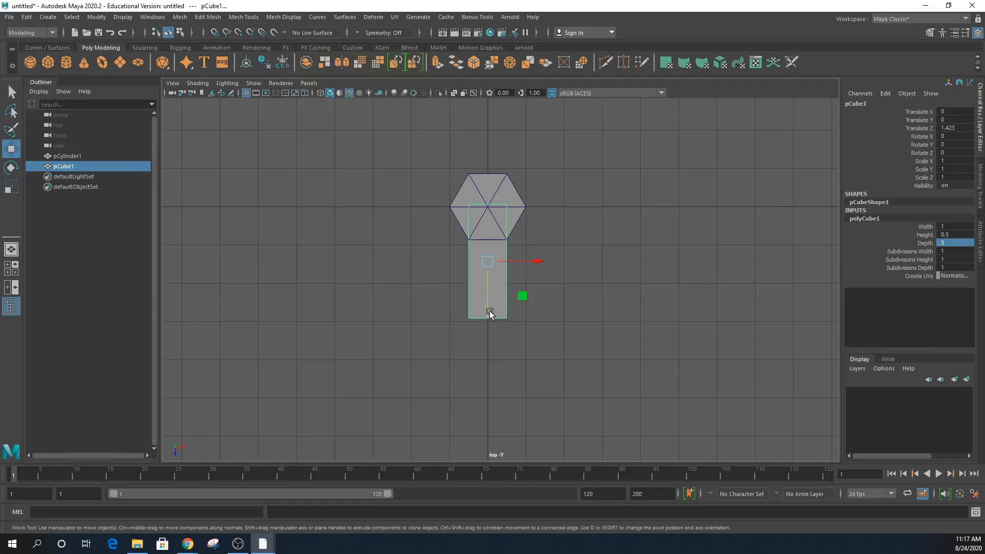
left_click(215, 33)
mouse_move(488, 309)
left_mouse_down()
mouse_move(492, 323)
mouse_move(496, 294)
left_mouse_up()
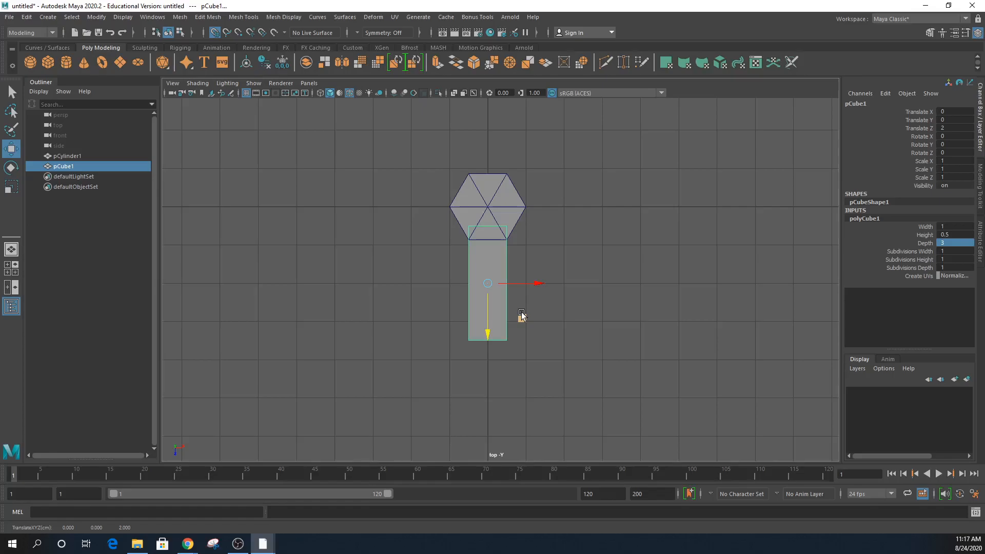
left_click_drag(488, 293, 494, 333)
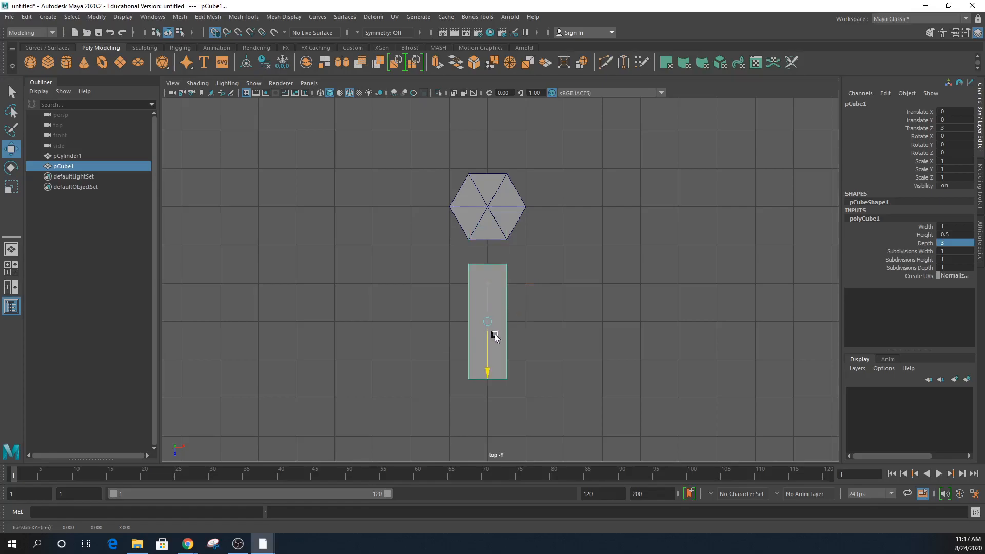
key("ctrl+z")
mouse_move(494, 282)
left_mouse_down()
mouse_move(606, 244)
mouse_move(411, 213)
mouse_move(500, 327)
mouse_move(457, 307)
mouse_move(492, 306)
mouse_move(494, 287)
left_mouse_up()
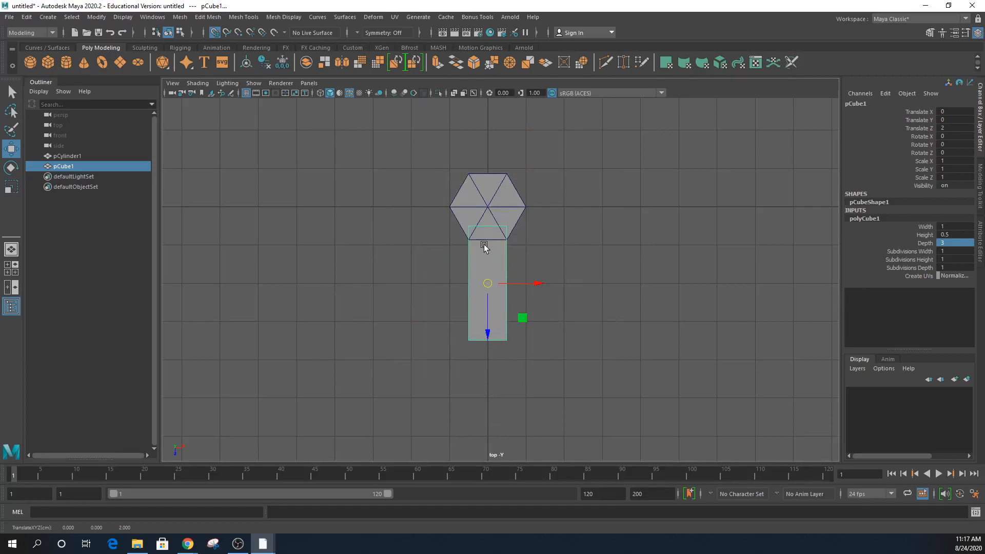
- Check the pillar's attributes, then slide the bar to Z 2.362 against its edge
left_click(488, 210)
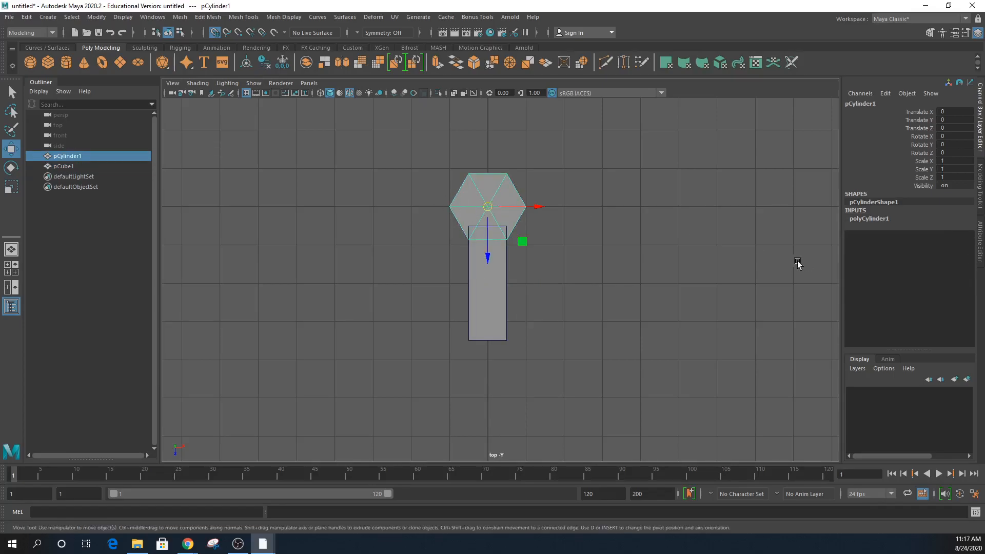
left_click(866, 219)
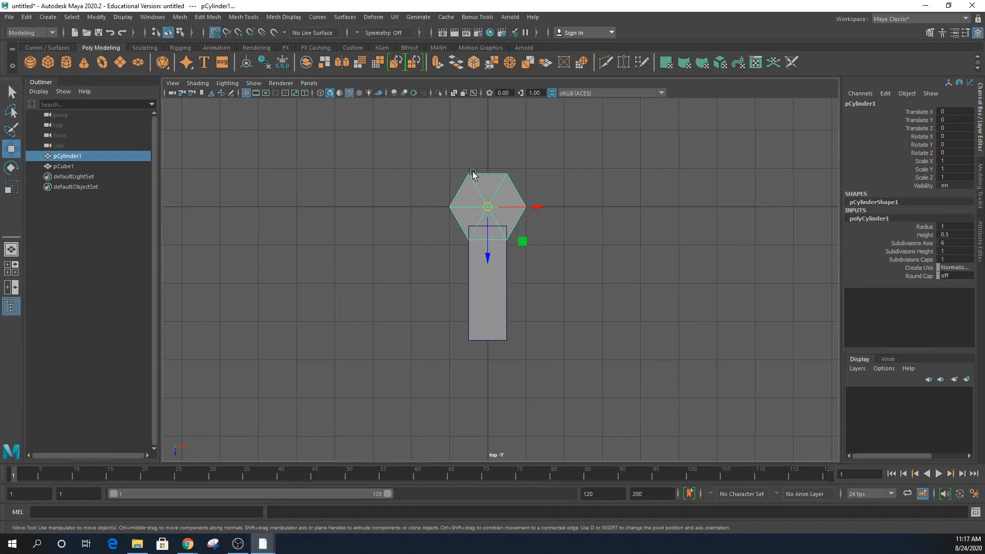
left_click(500, 305)
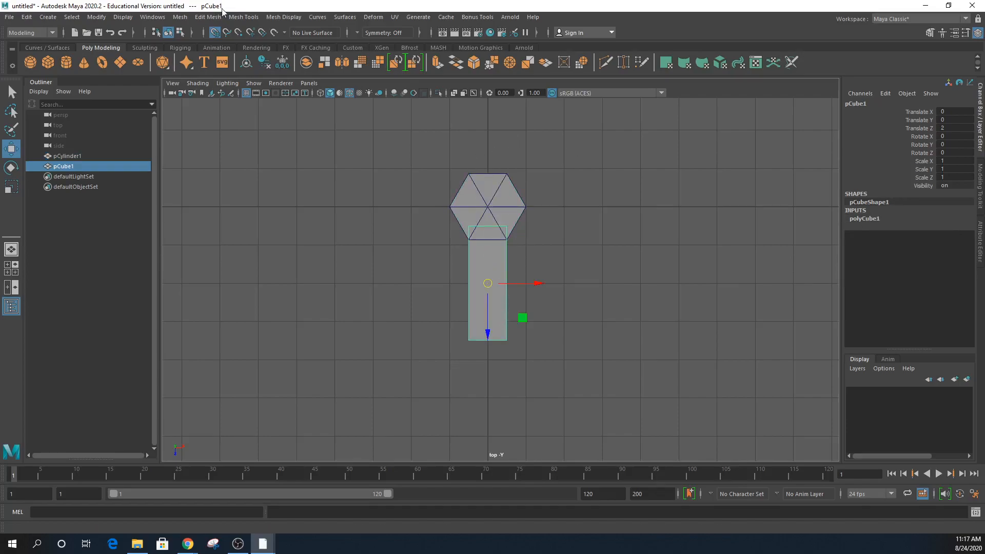
left_click_drag(491, 334, 494, 351)
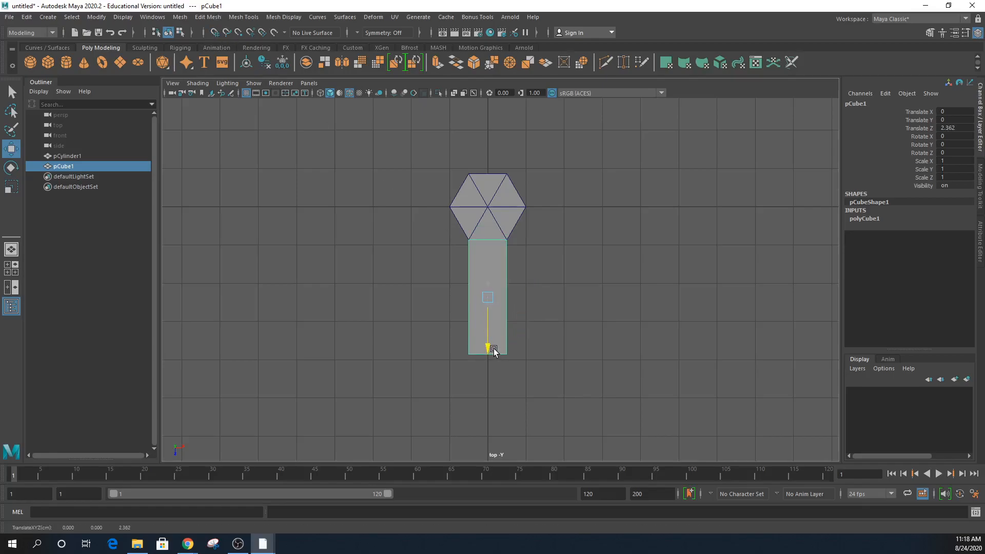
- After checking the reference artwork, give polyCube1 10 depth subdivisions
key("space")
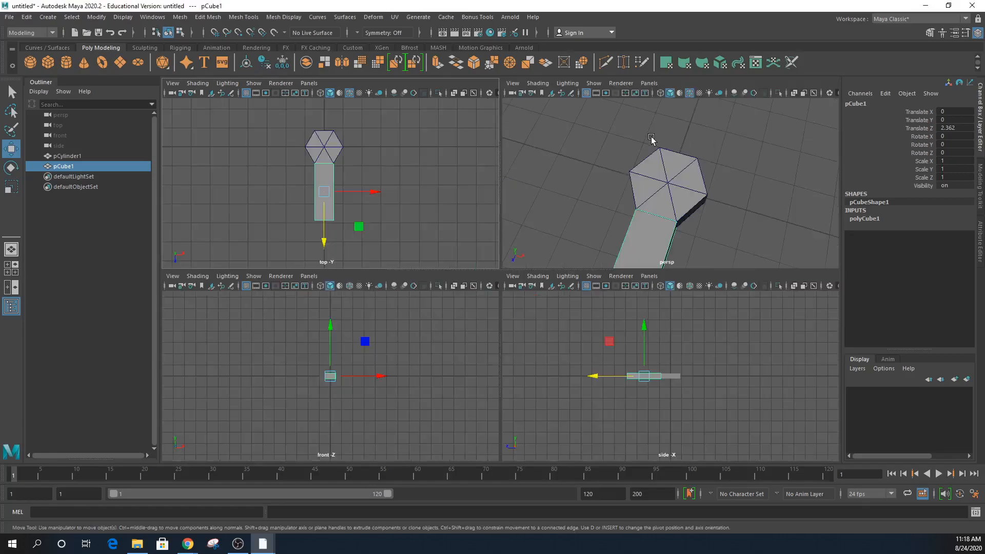
mouse_move(654, 184)
left_mouse_down("alt")
mouse_move(662, 179)
mouse_move(650, 194)
left_mouse_up("alt")
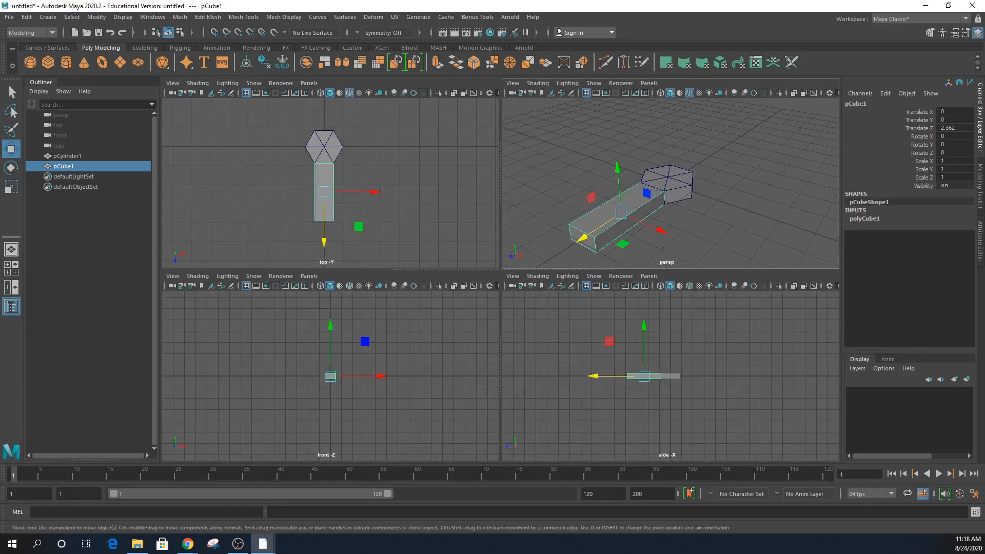
key("alt+Tab")
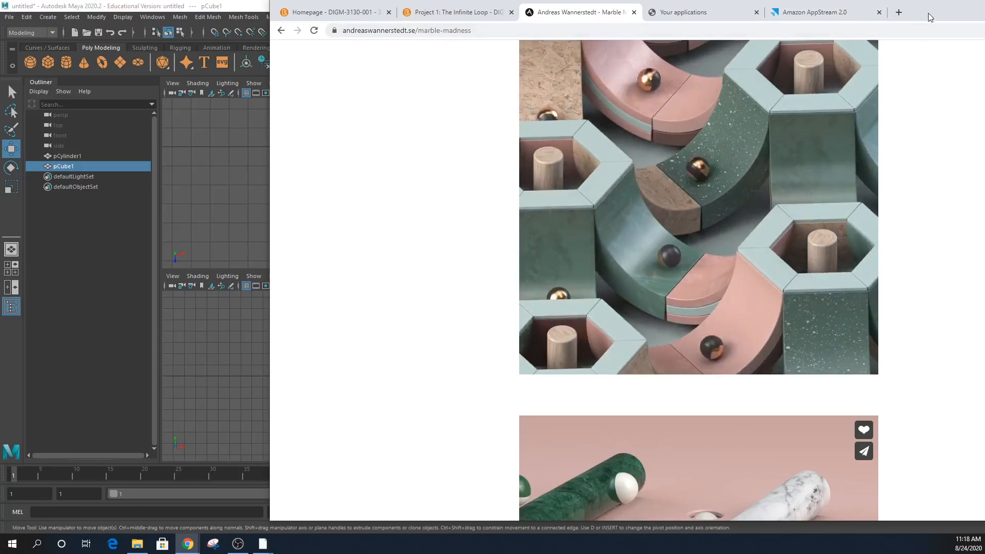
left_click(928, 12)
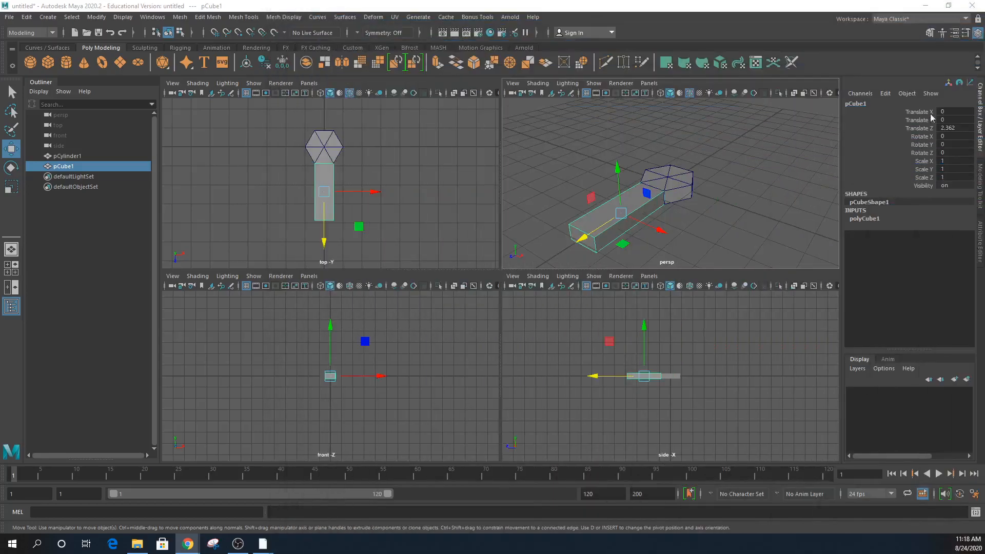
left_click(858, 218)
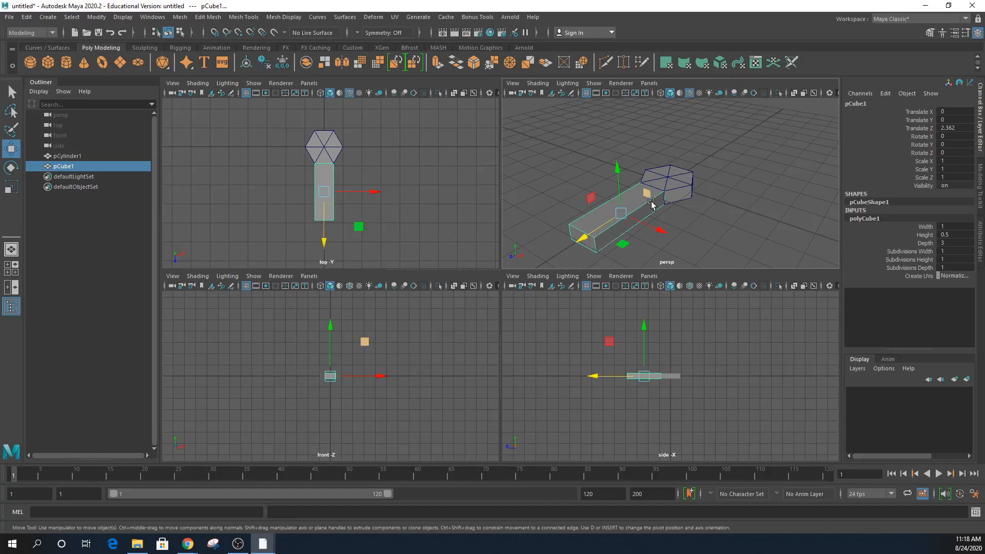
left_click(948, 267)
type("10")
key("Return")
mouse_move(684, 237)
left_mouse_down("alt")
mouse_move(708, 246)
mouse_move(666, 234)
left_mouse_up("alt")
middle_click_drag(682, 222, 715, 223, "alt")
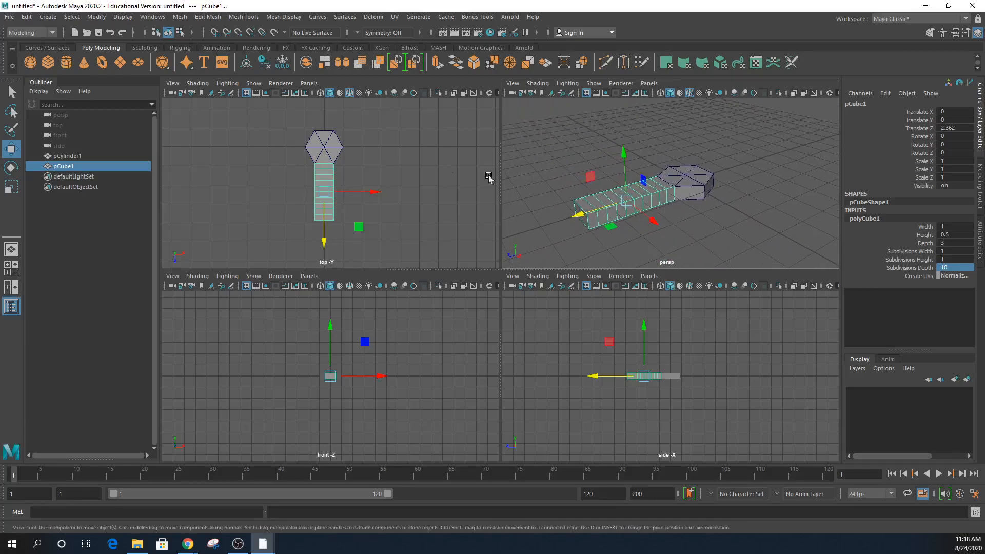
- Add a Bend deformer to the long bar
left_click(373, 18)
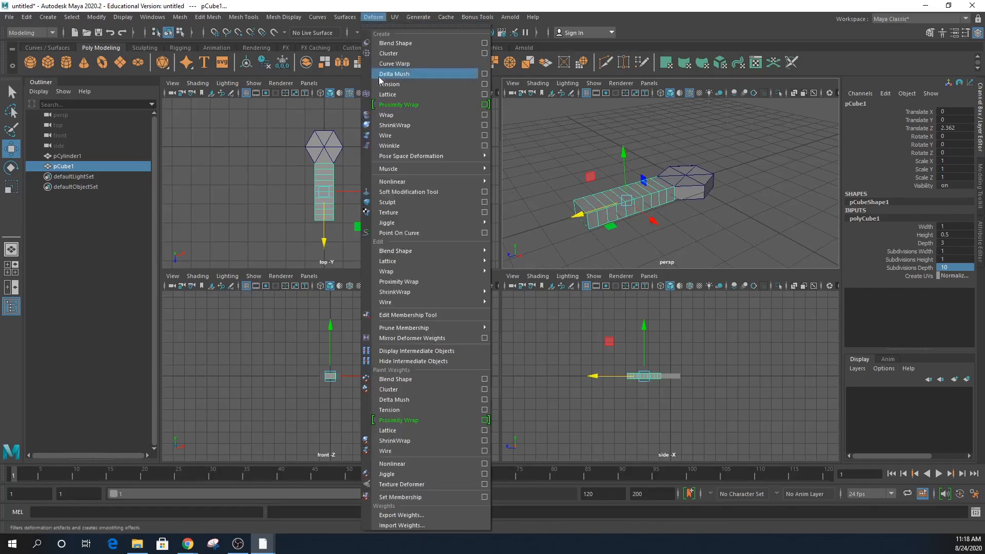
mouse_move(382, 183)
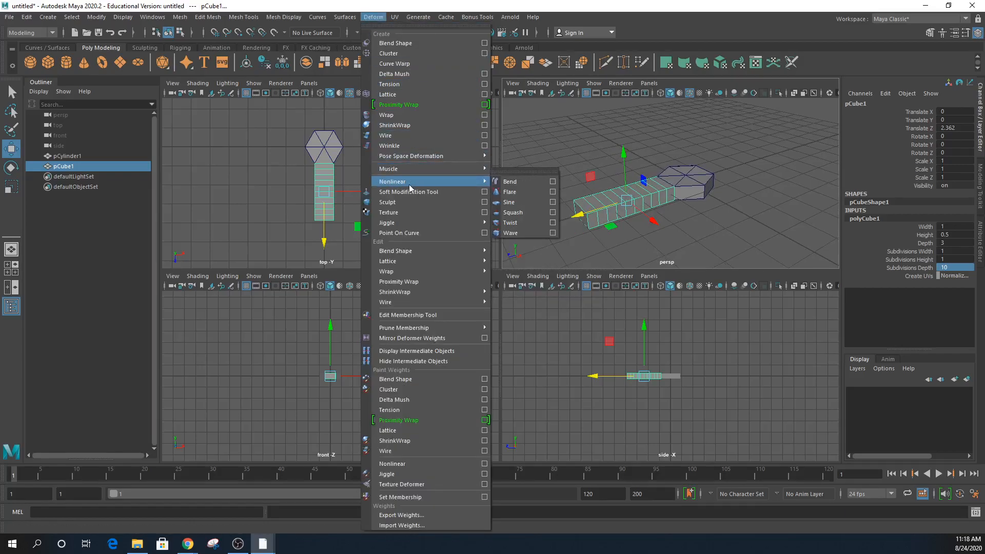
left_click(510, 182)
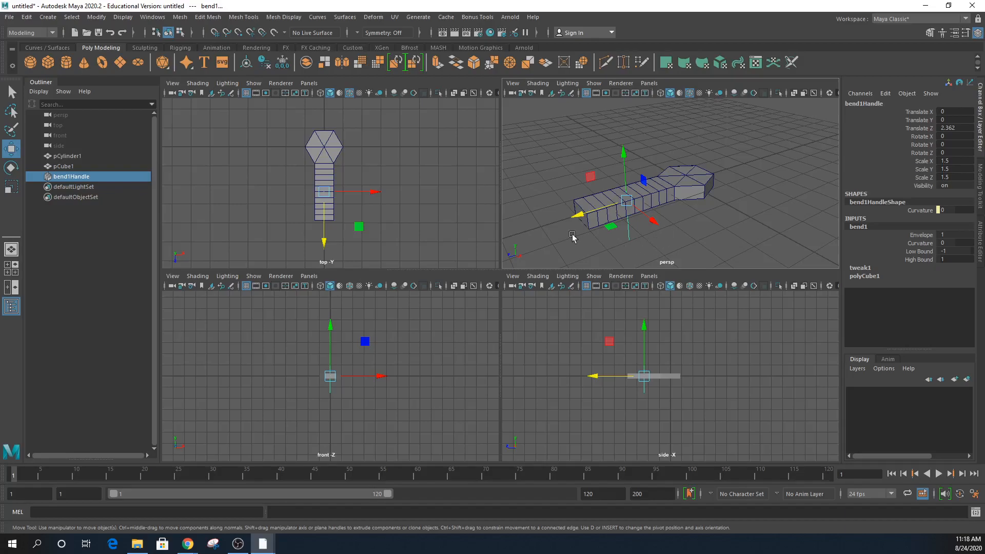
left_click_drag(549, 243, 547, 238, "alt")
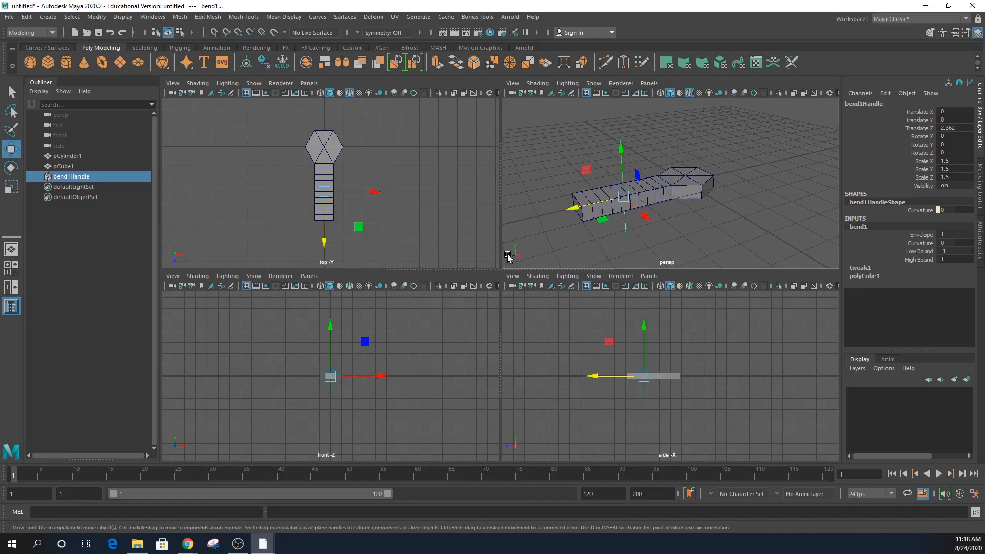
left_click_drag(654, 228, 669, 234, "alt")
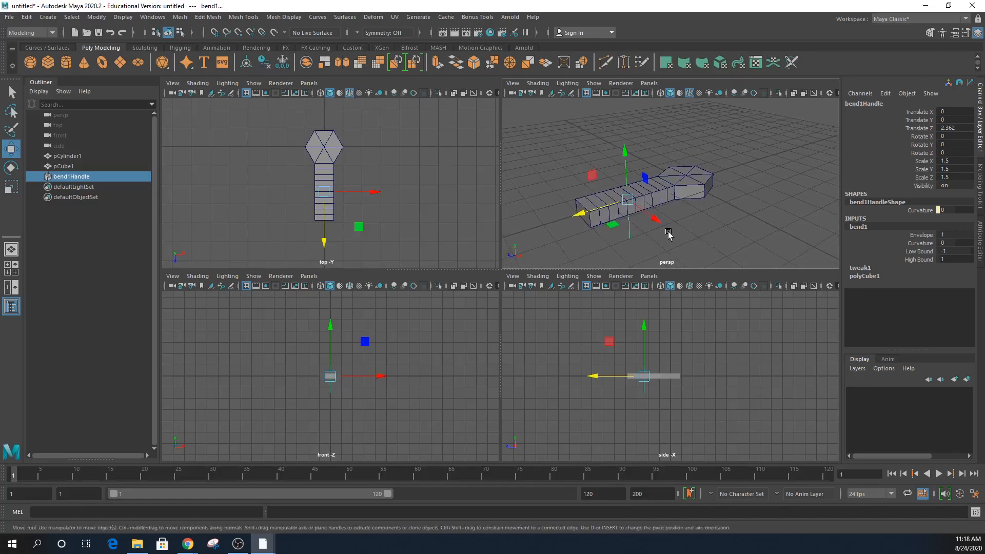
- Drag the bend1 Curvature up, then ease it back to 35.523
left_click(922, 243)
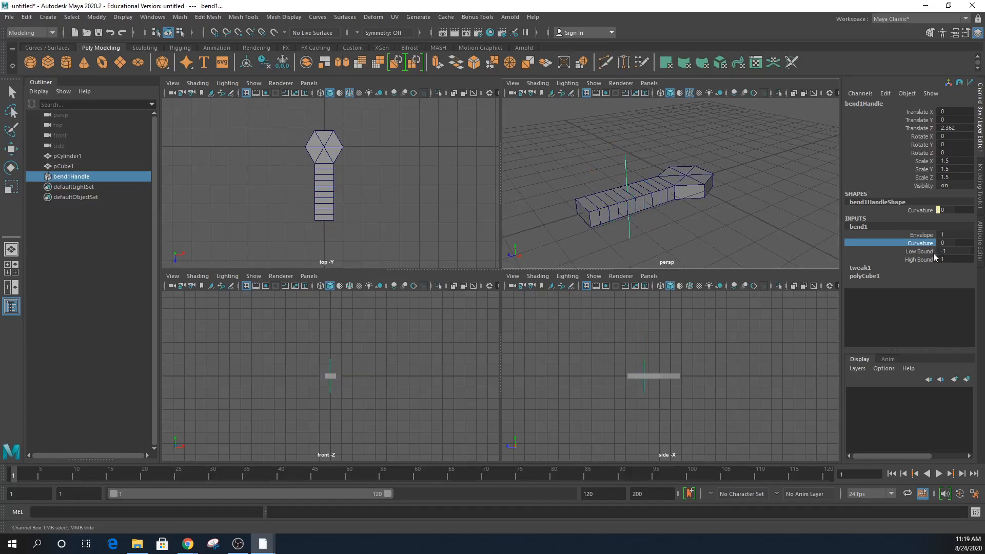
mouse_move(708, 218)
middle_mouse_down()
mouse_move(728, 219)
mouse_move(711, 222)
middle_mouse_up()
left_click_drag(710, 222, 776, 221, "alt")
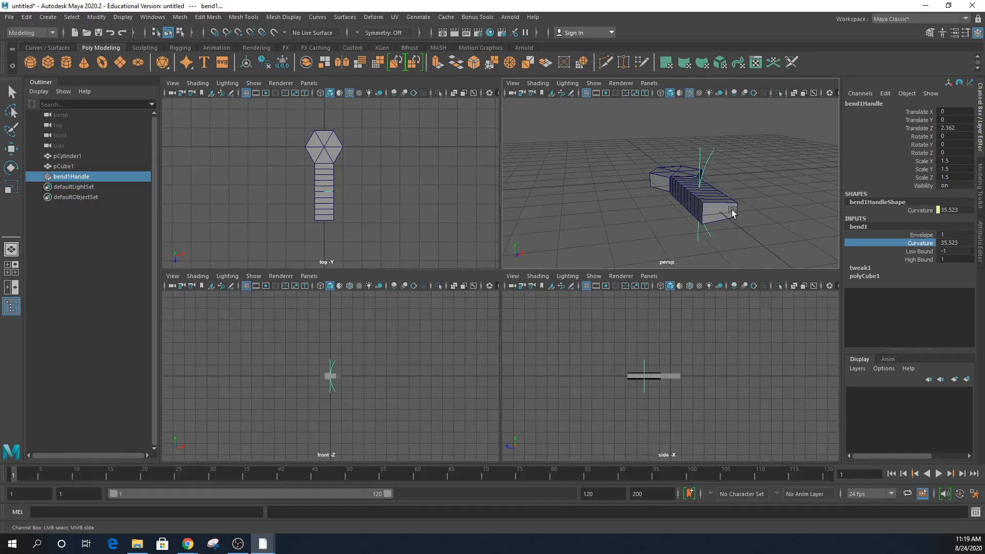
key("e")
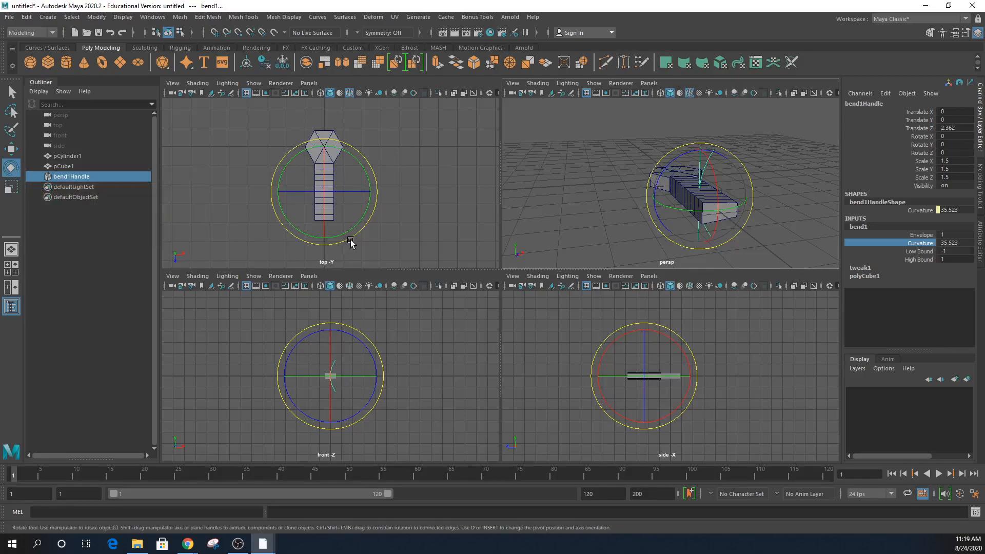
- Rotate bend1Handle by hand around its vertical axis and inspect the bent box
key("q")
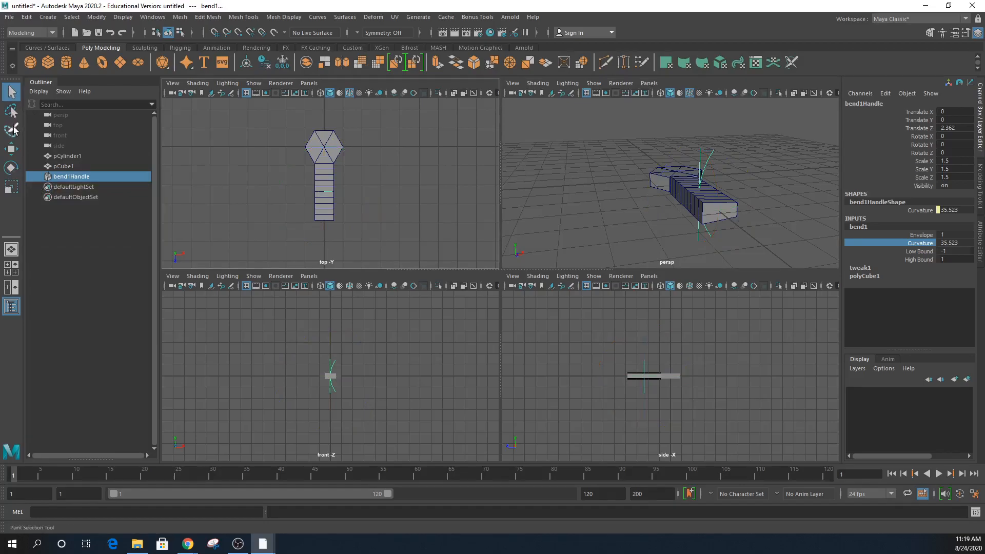
left_click(11, 150)
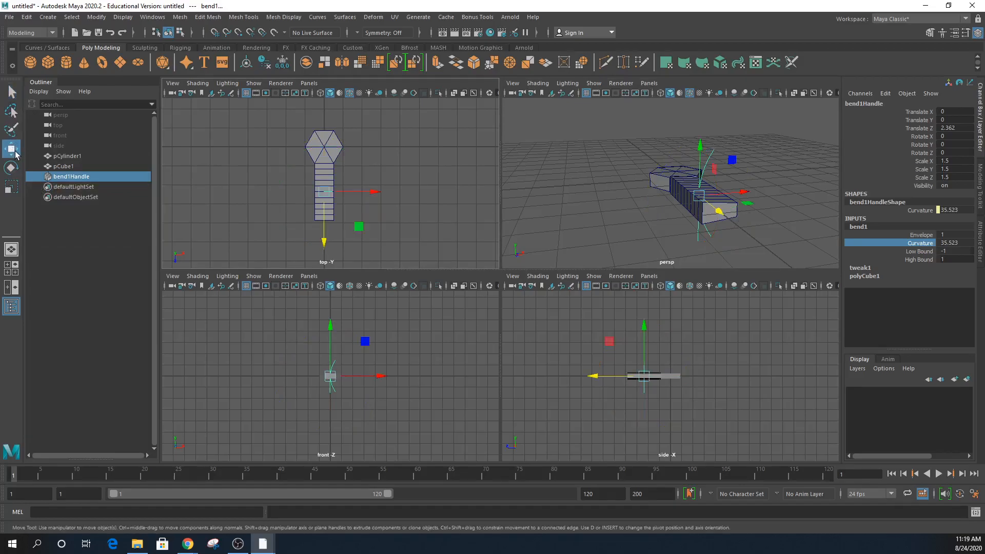
left_click(12, 167)
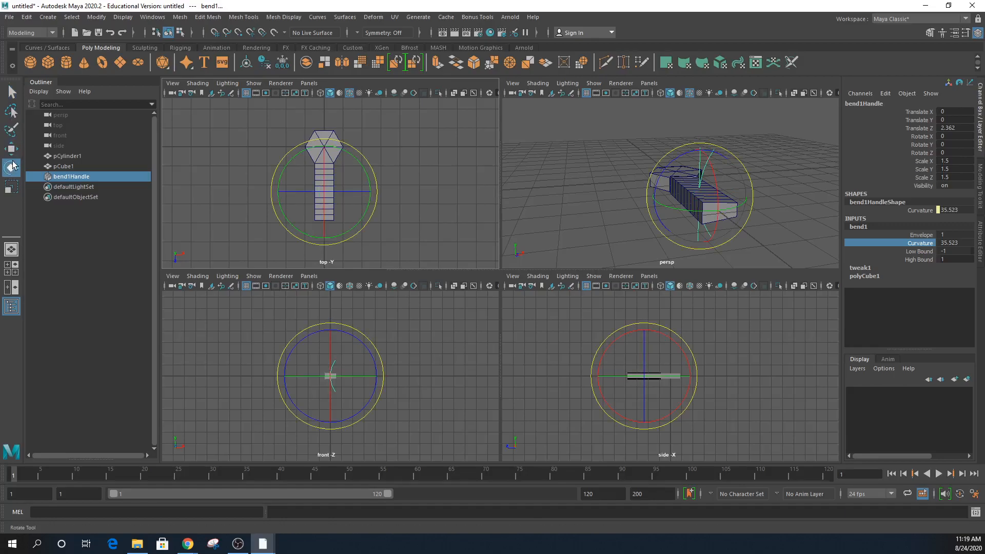
left_click(15, 189)
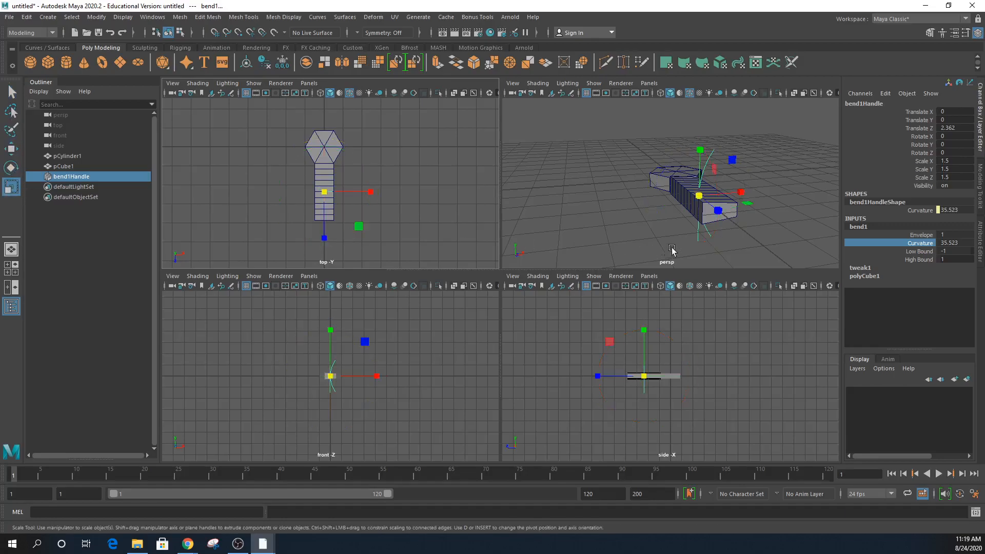
key("e")
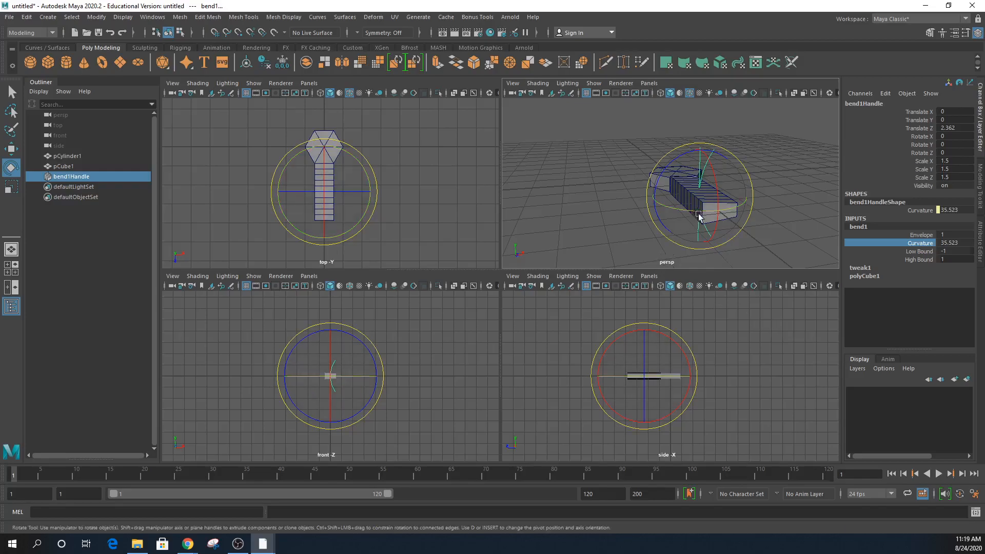
mouse_move(665, 217)
left_mouse_down("alt")
mouse_move(682, 241)
mouse_move(710, 245)
mouse_move(739, 222)
mouse_move(670, 214)
left_mouse_up("alt")
mouse_move(606, 207)
left_mouse_down("alt")
mouse_move(570, 214)
mouse_move(598, 211)
left_mouse_up("alt")
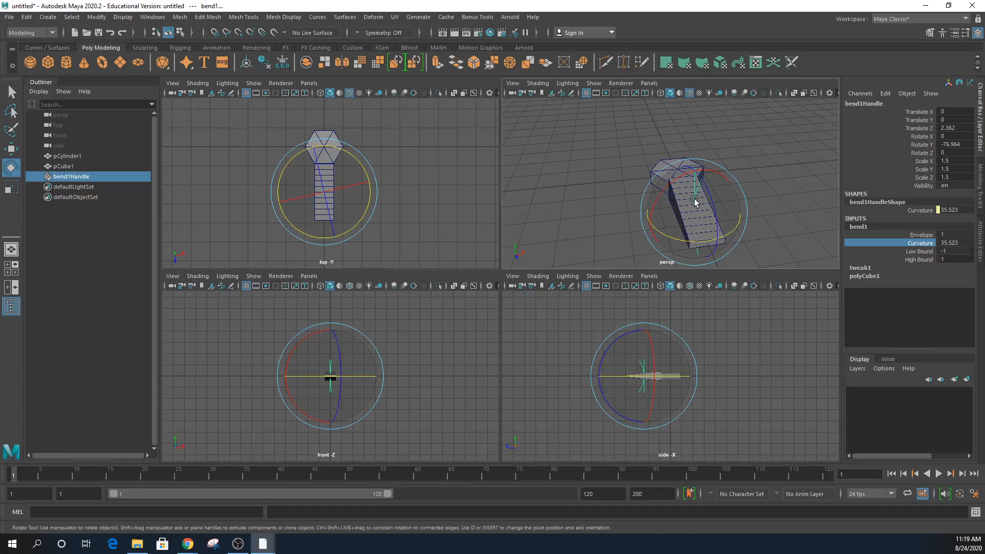
mouse_move(729, 226)
left_mouse_down("alt")
mouse_move(800, 220)
mouse_move(784, 225)
mouse_move(768, 248)
mouse_move(739, 249)
mouse_move(733, 237)
left_mouse_up("alt")
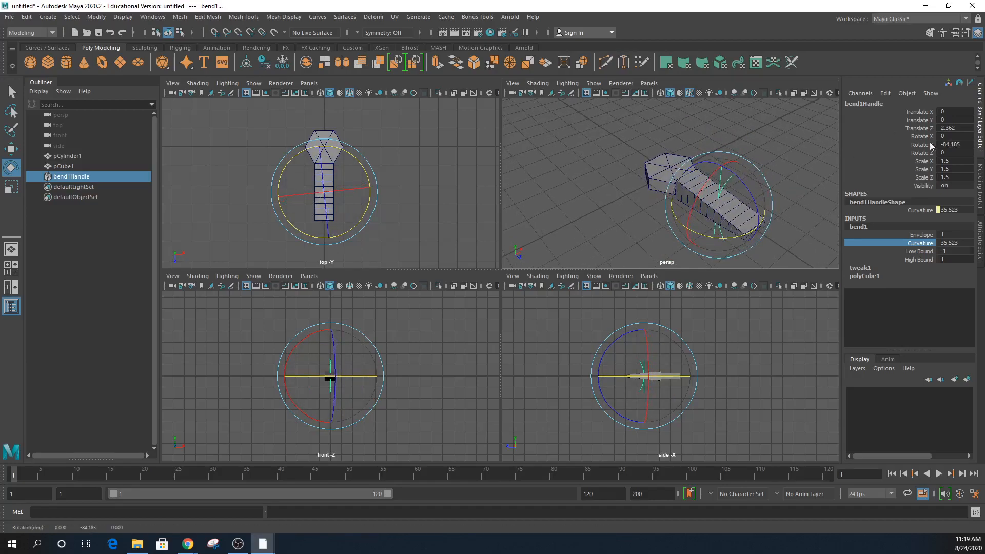
- Enter new Rotate Y values on the bend handle, ending at -90
left_click(970, 147)
type("-90")
key("Return")
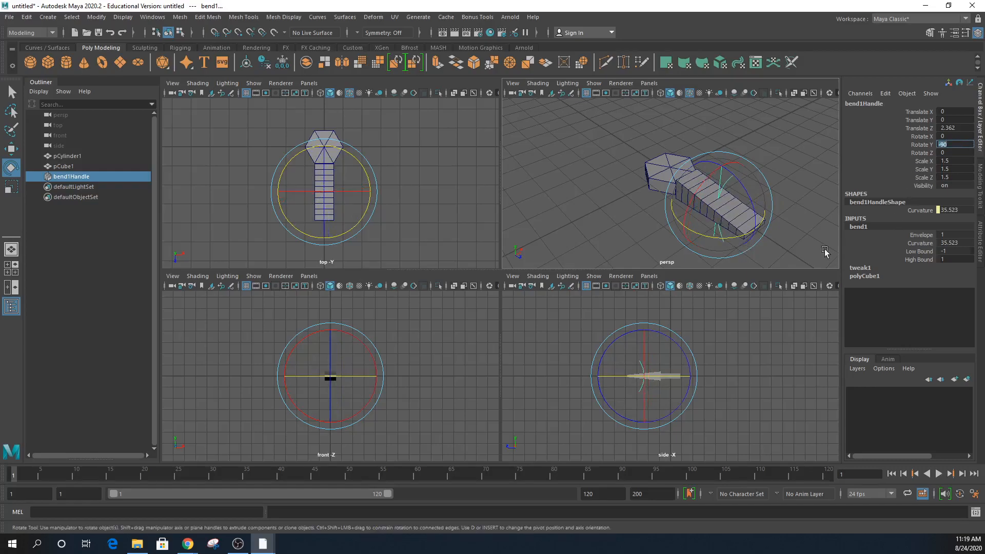
left_click_drag(757, 192, 747, 169)
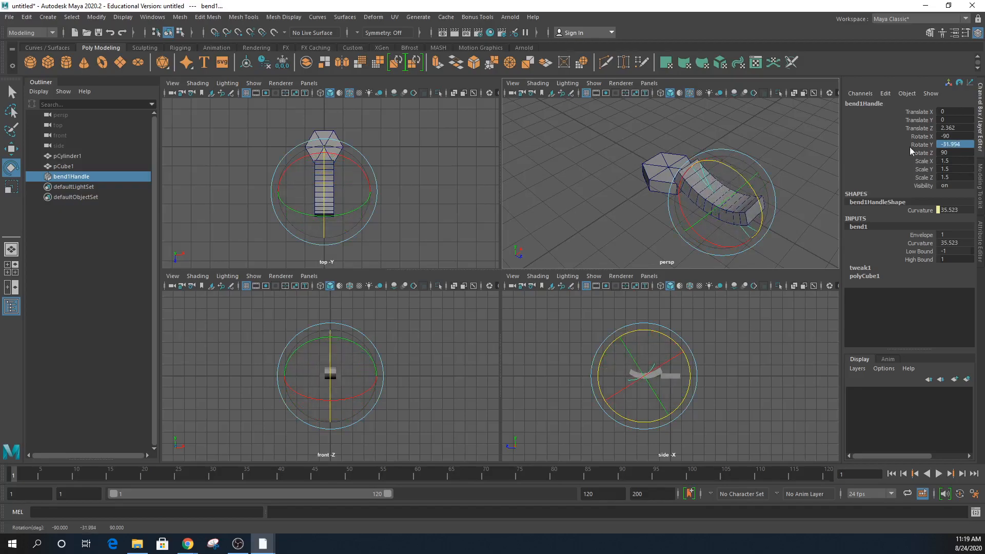
left_click(965, 142)
type("-90")
key("Return")
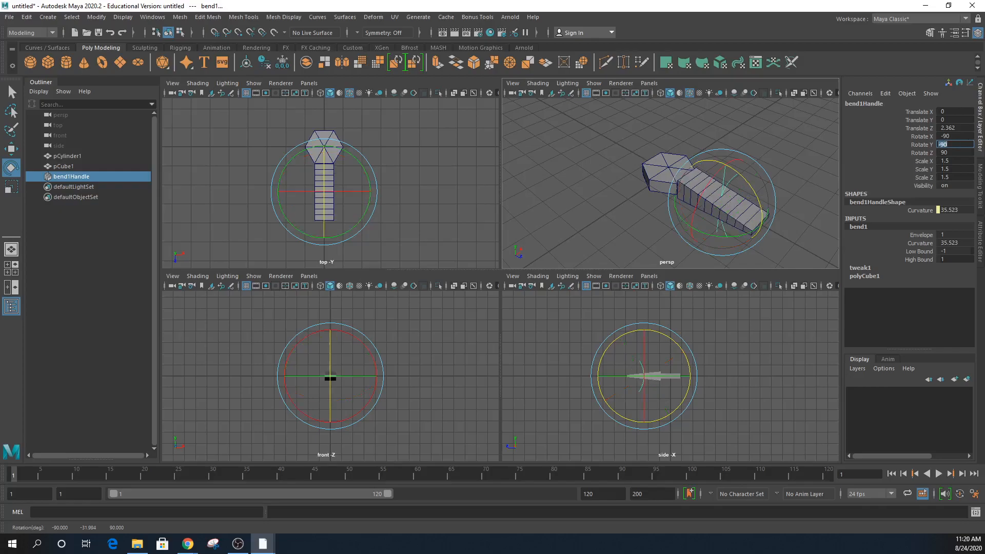
- Reset Rotate Y to 0, leaving the handle at rotation -90, 0, 90
left_click_drag(747, 197, 692, 202)
double_click(962, 145)
type("0")
key("Return")
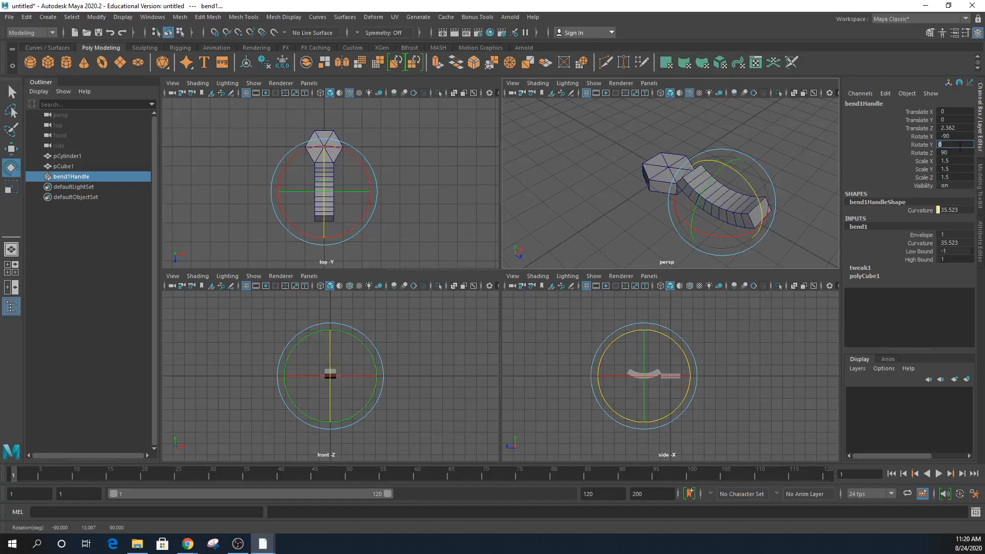
left_click_drag(742, 257, 792, 234, "alt")
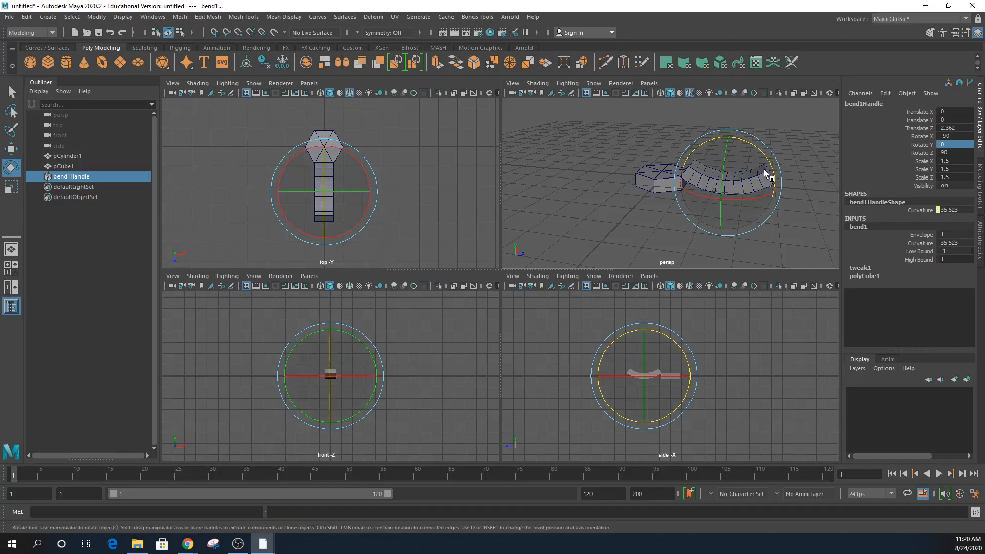
left_click(921, 243)
- Set the bend1 Curvature to 45
left_click(950, 243)
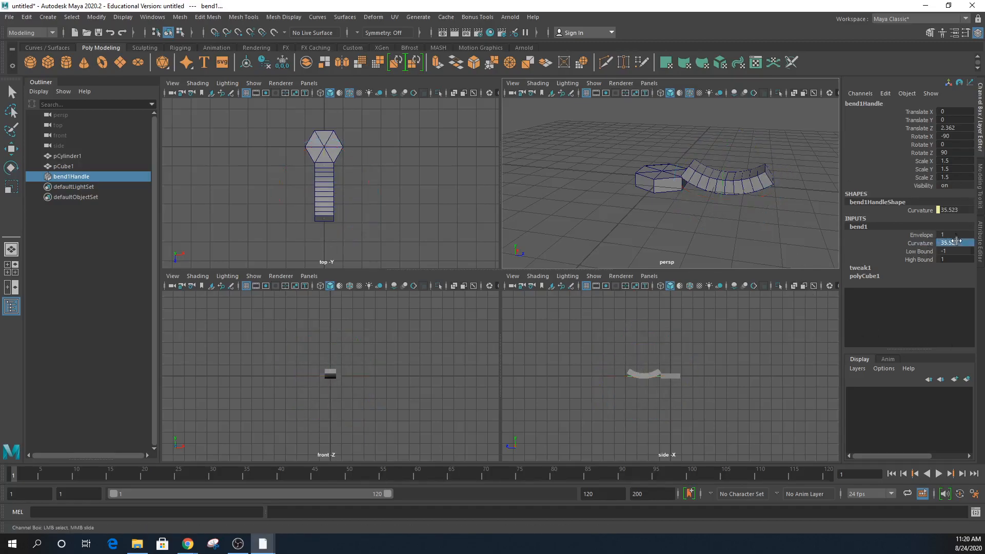
type("45")
key("Return")
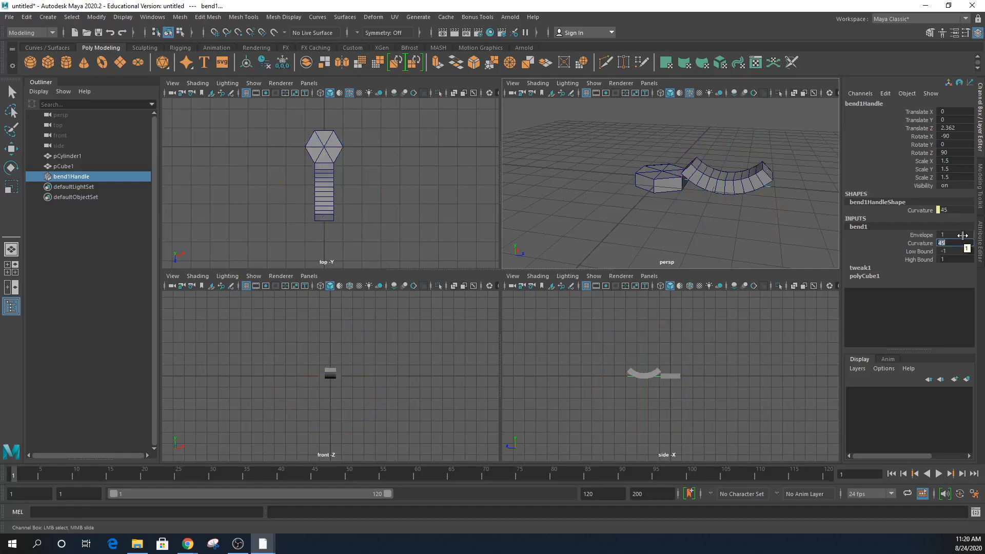
left_click_drag(798, 241, 788, 234, "alt")
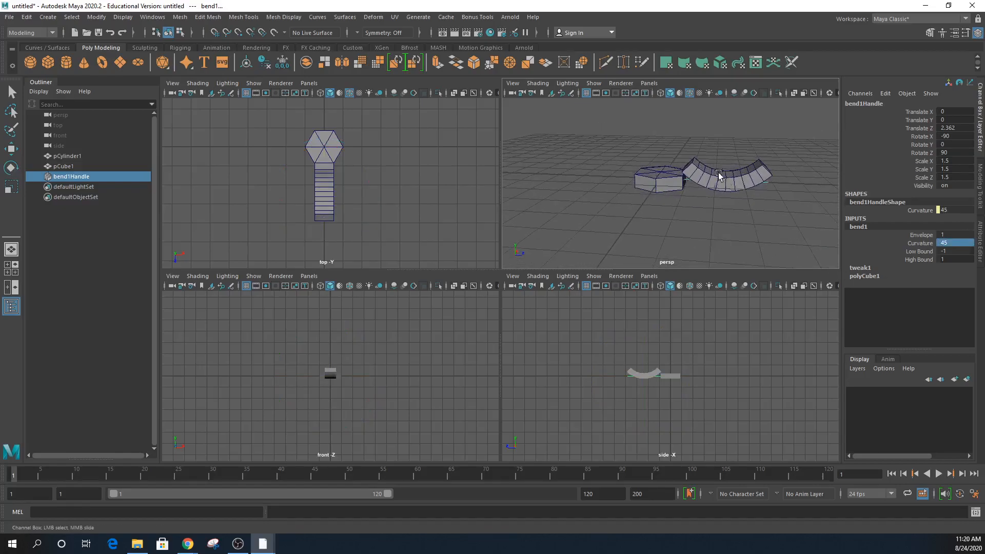
- Test-tilt the bent box around X, then undo the rotation
left_click(694, 186)
key("e")
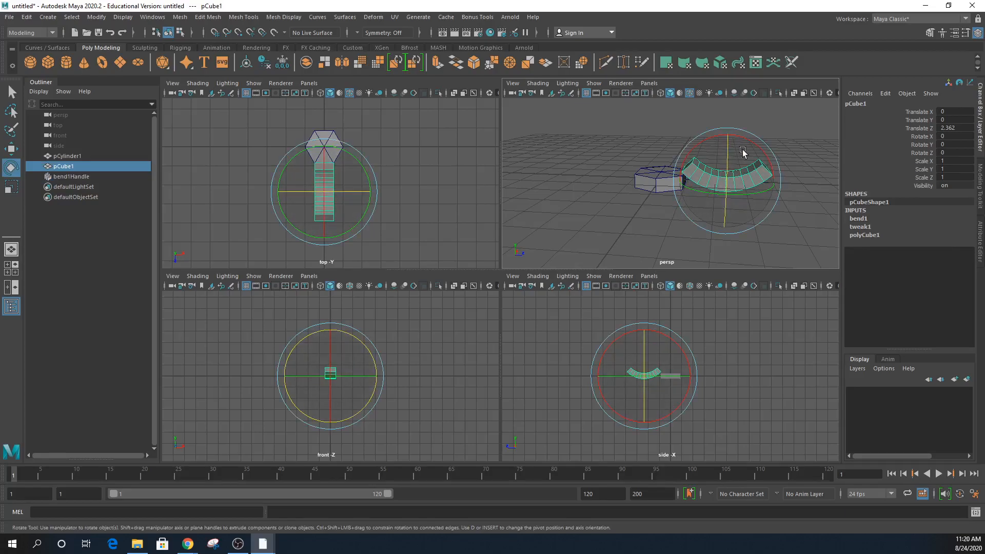
left_click_drag(755, 145, 775, 197)
left_click_drag(800, 246, 715, 215, "alt")
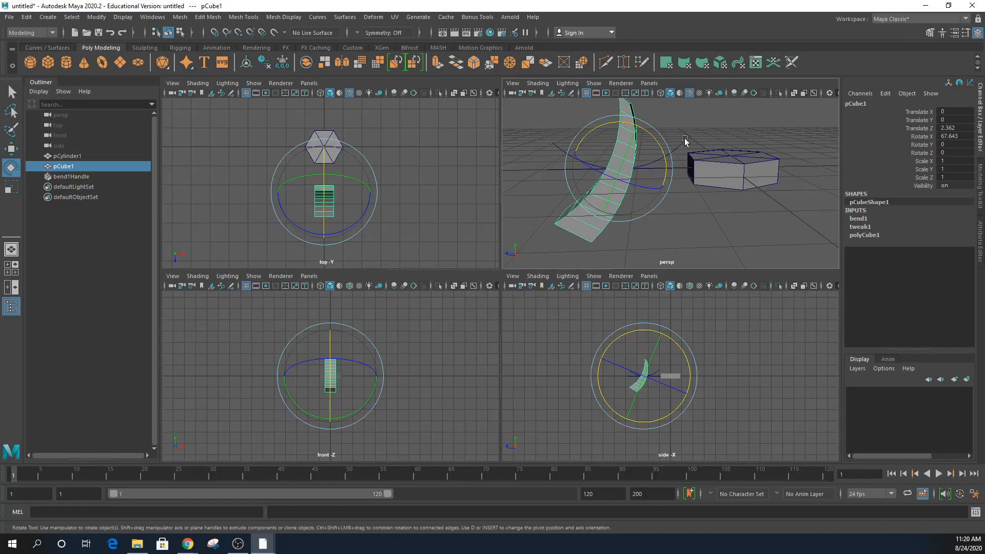
key("ctrl+z")
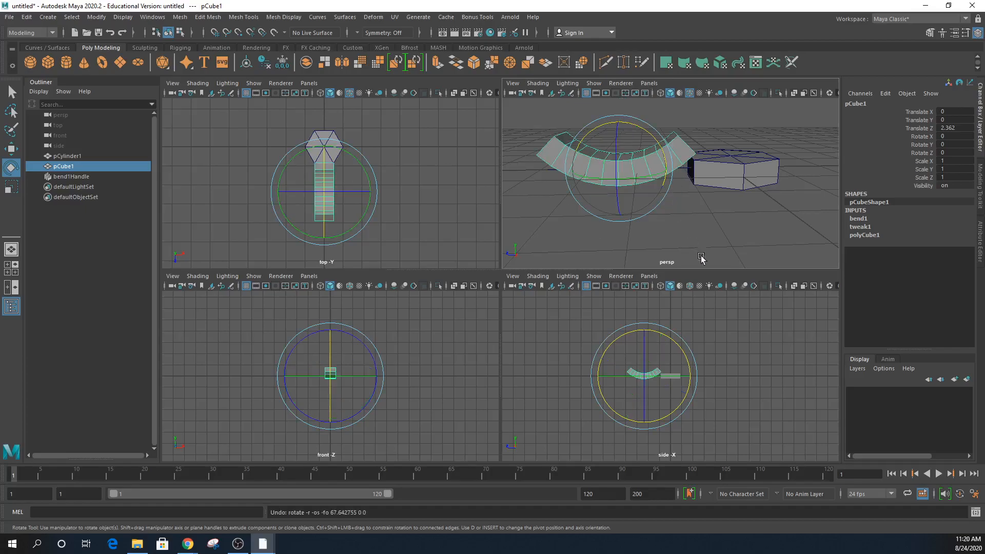
- Test-rotate the bend handle, undo each attempt, and reselect bend1Handle
left_click_drag(653, 128, 655, 226)
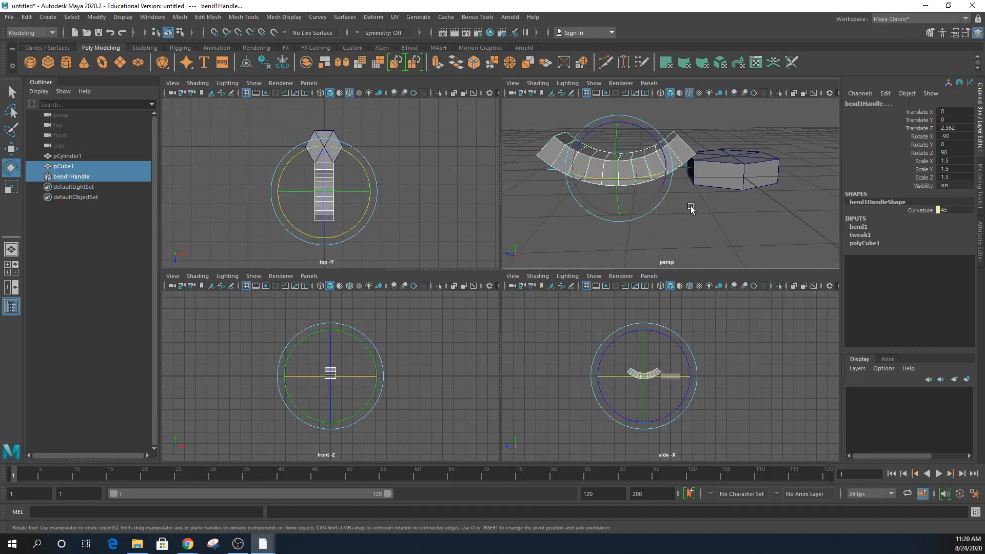
left_click_drag(655, 142, 634, 129)
left_click_drag(640, 242, 737, 246, "alt")
key("ctrl+z")
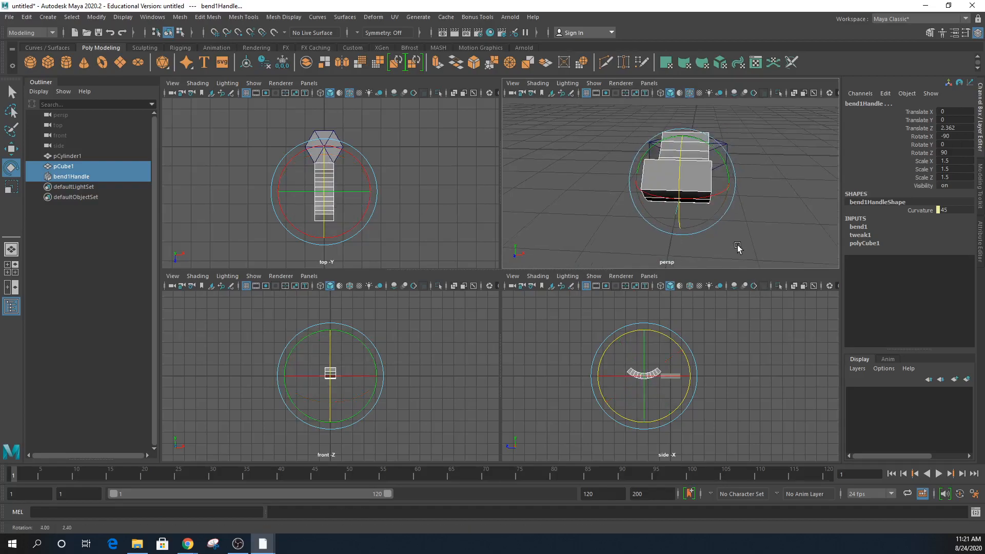
left_click_drag(649, 163, 679, 201)
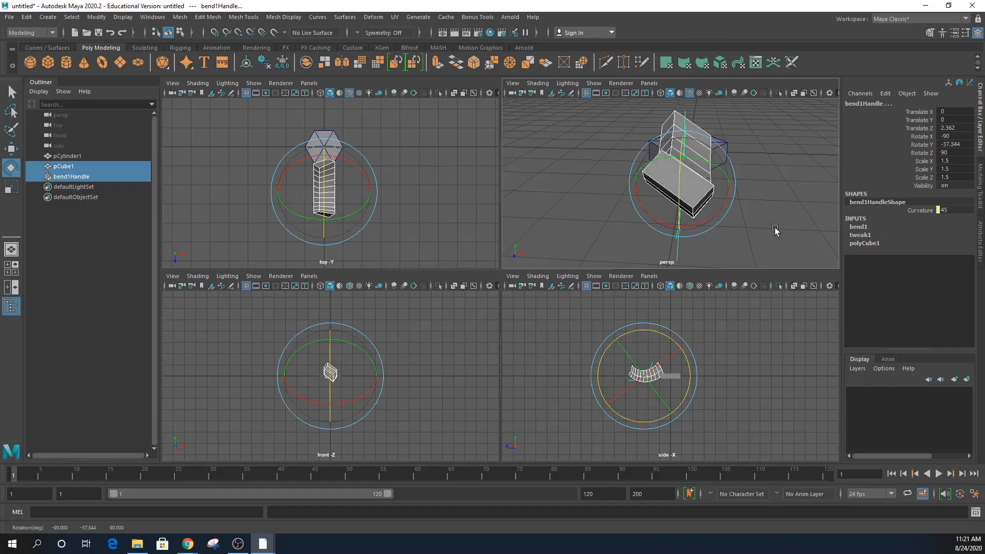
key("ctrl+z")
left_click_drag(778, 217, 578, 209, "alt")
left_click(550, 183)
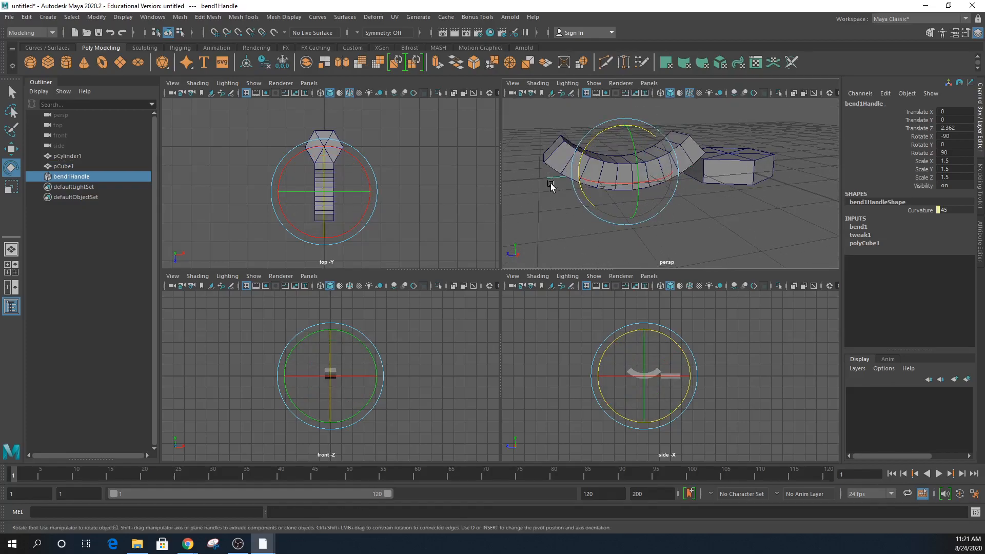
left_click(559, 151)
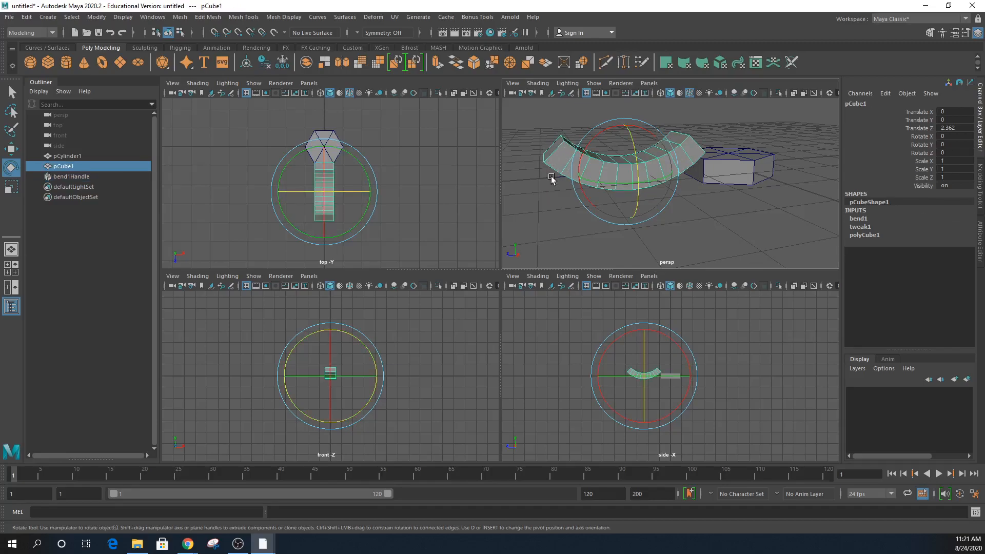
left_click(549, 179)
- Parent bend1Handle under the bent box pCube1
key("q")
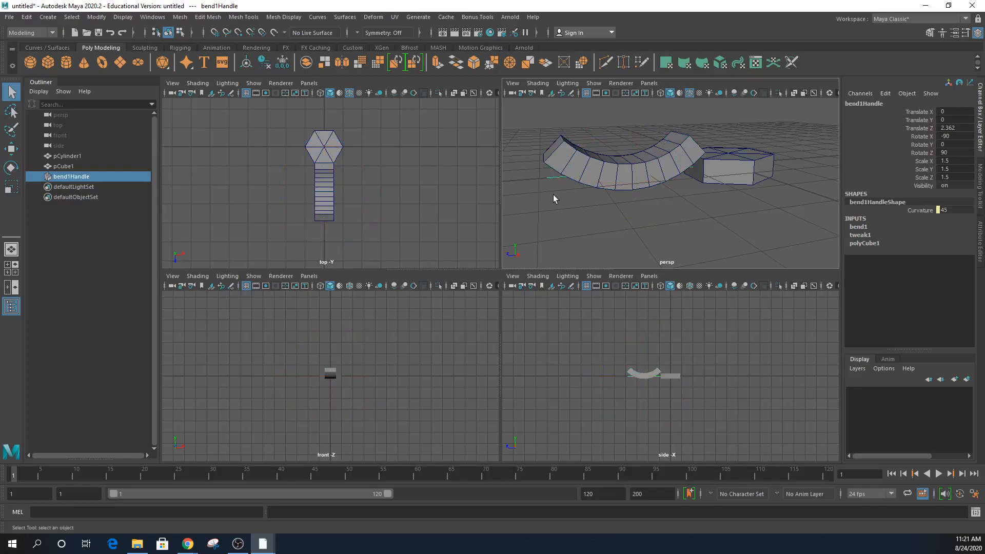
left_click(562, 164, "shift")
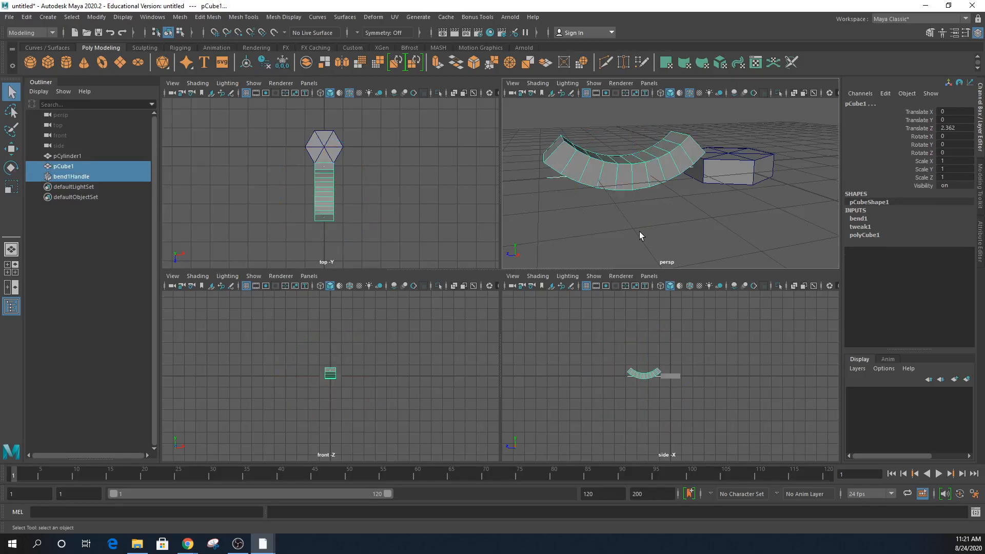
key("p")
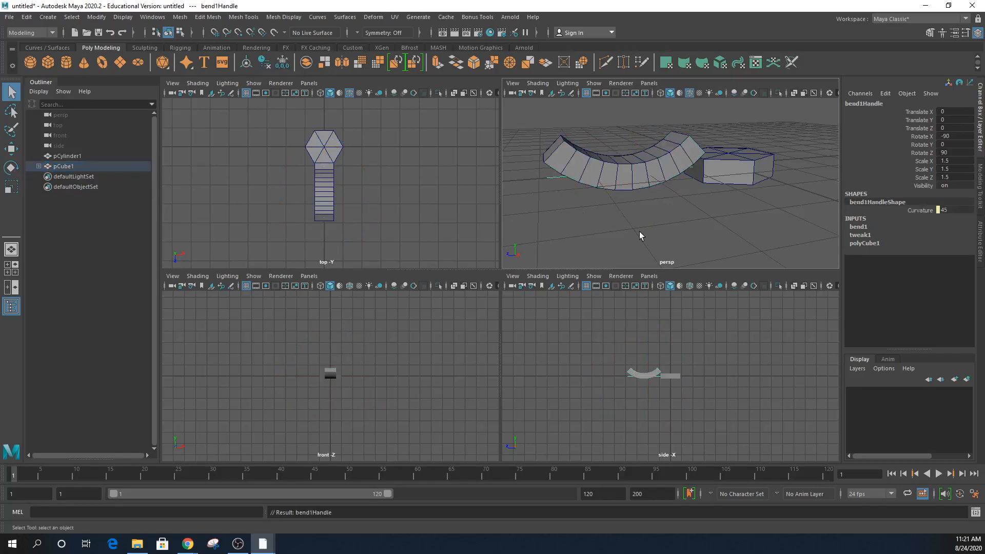
- Tilt pCube1 to about 46.9° on X, then enlarge and zoom the side view
left_click(682, 156)
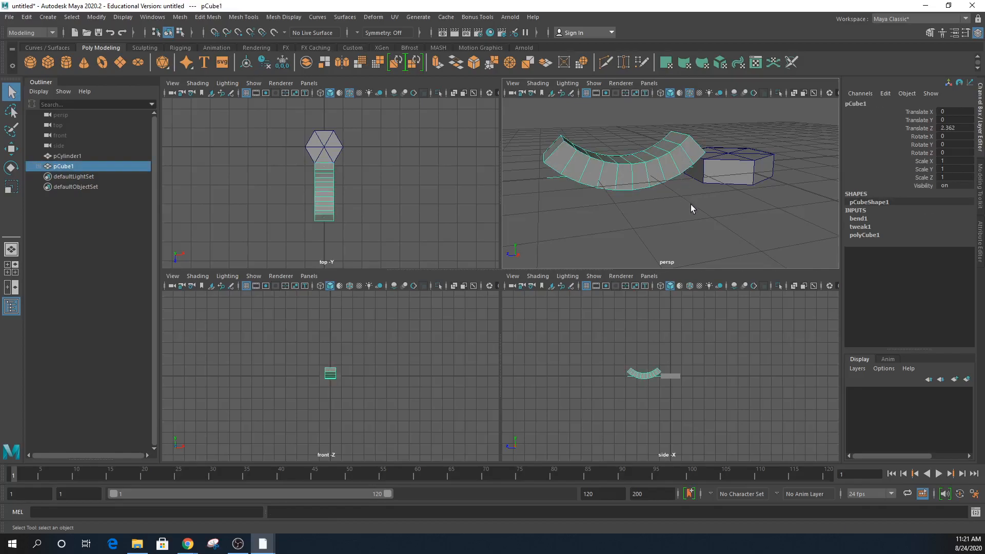
key("e")
left_click_drag(602, 138, 592, 170)
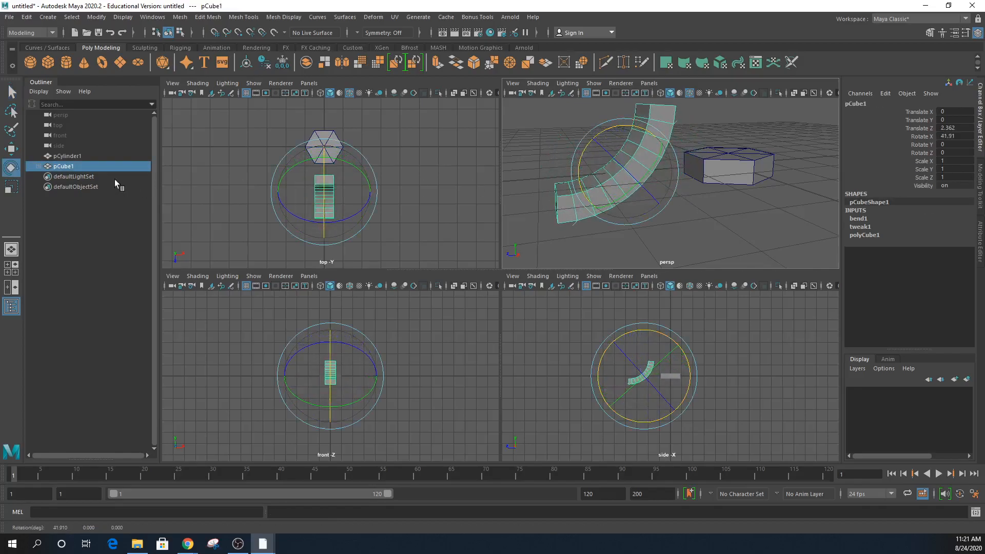
left_click(38, 167)
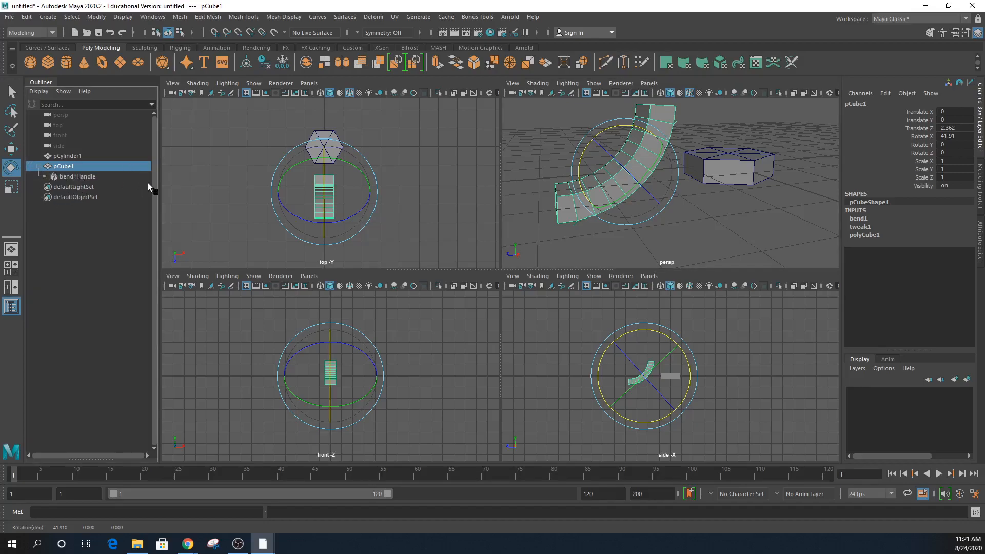
left_click_drag(596, 143, 590, 146)
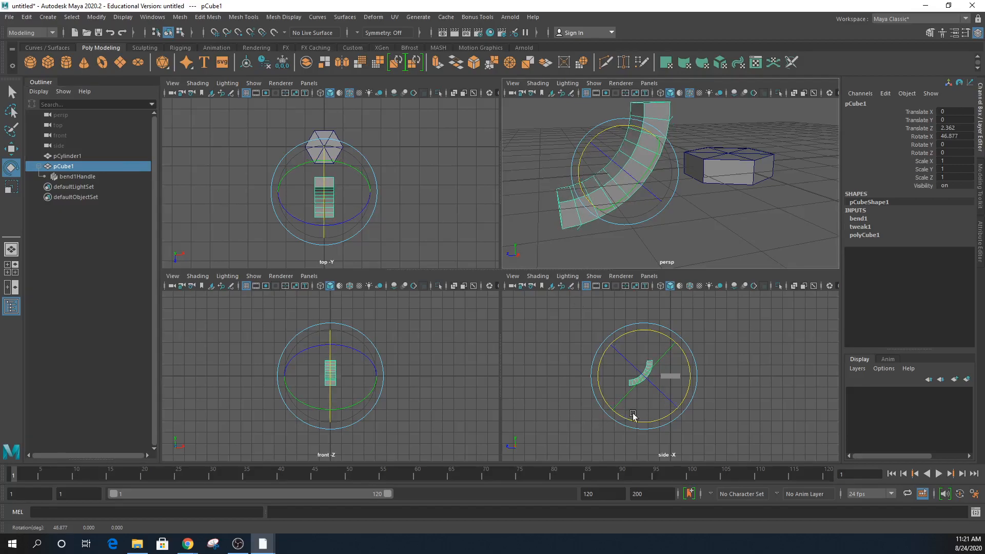
key("space")
scroll(622, 398, "up", 5)
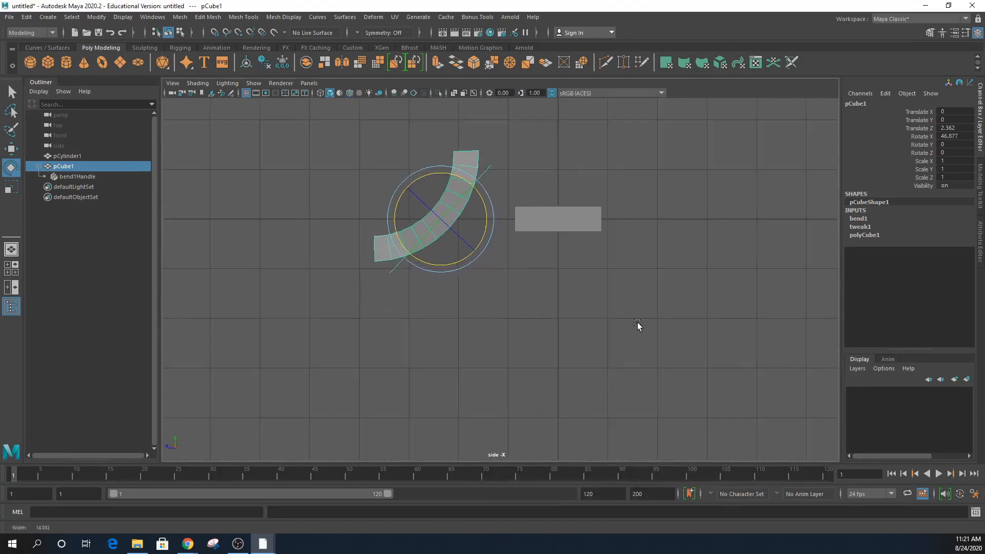
- Tilt the track piece back to about 45° on X and set bend Curvature to 45
middle_click_drag(628, 322, 714, 429, "alt")
left_click_drag(567, 313, 566, 305)
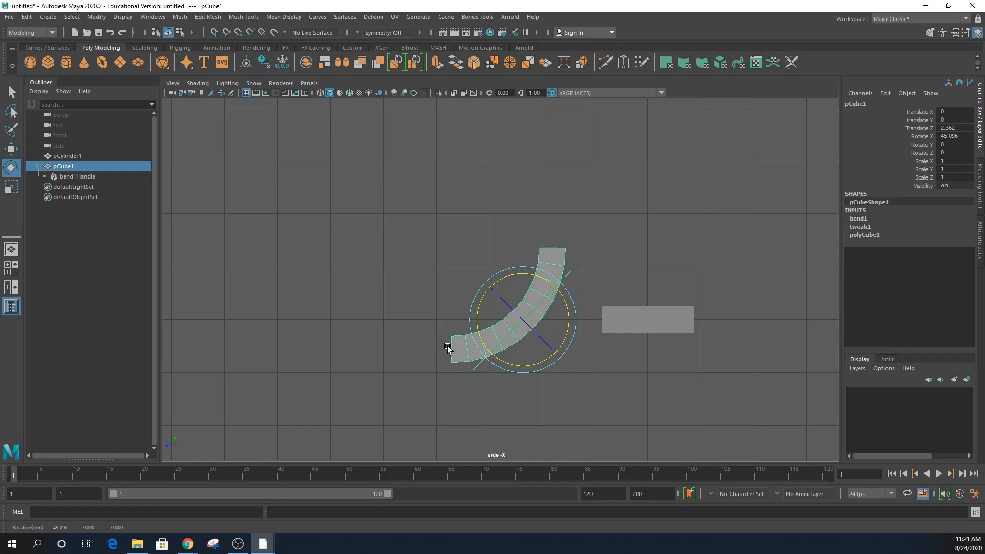
left_click(866, 220)
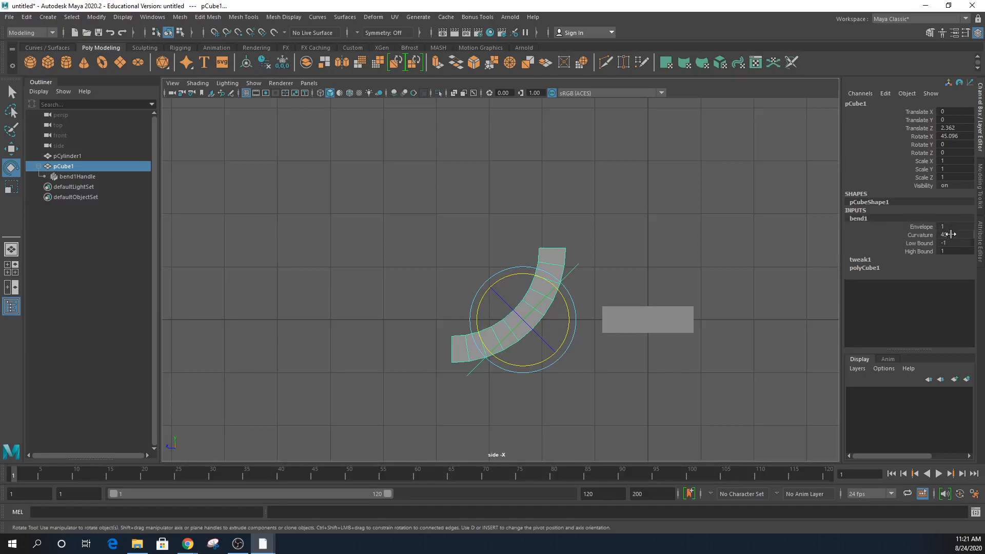
left_click(912, 234)
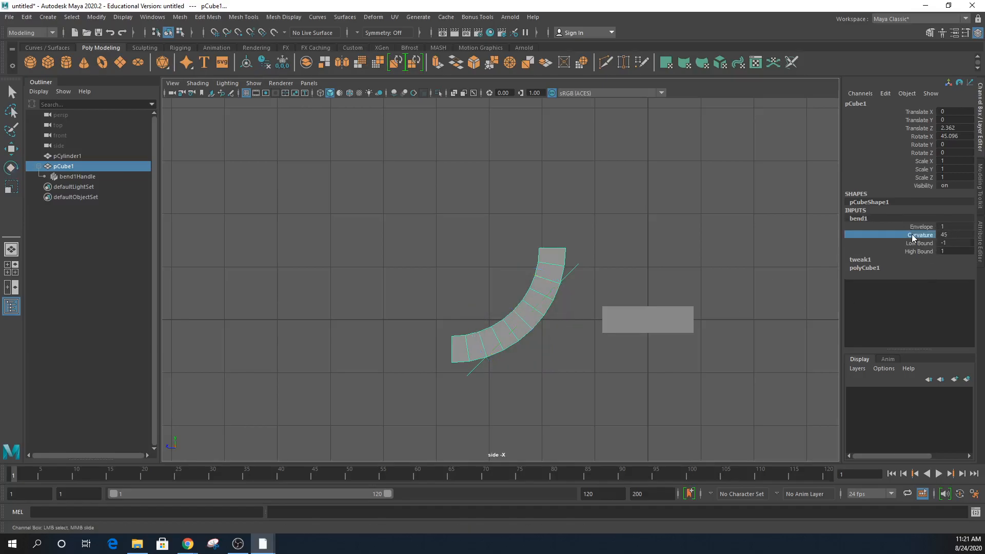
middle_click_drag(696, 240, 704, 240)
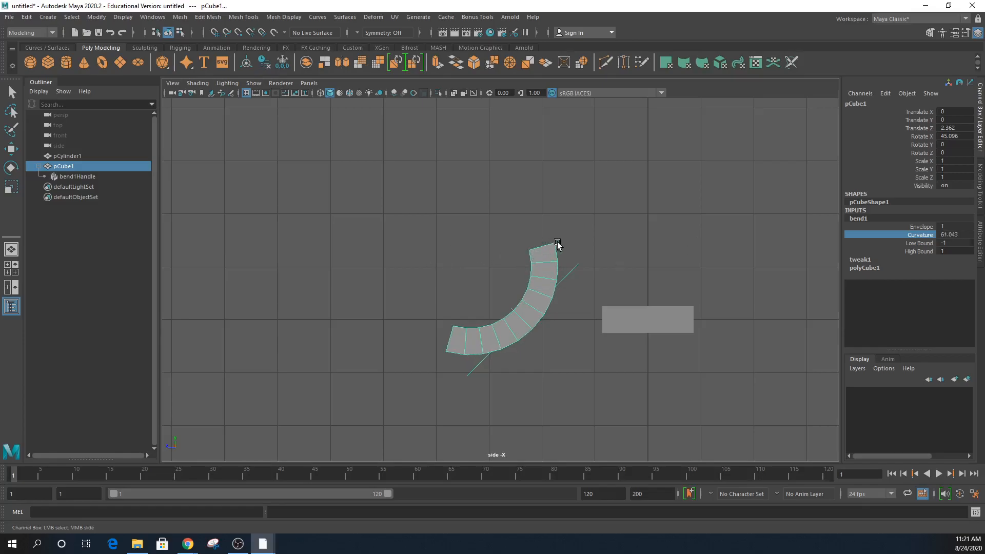
double_click(963, 235)
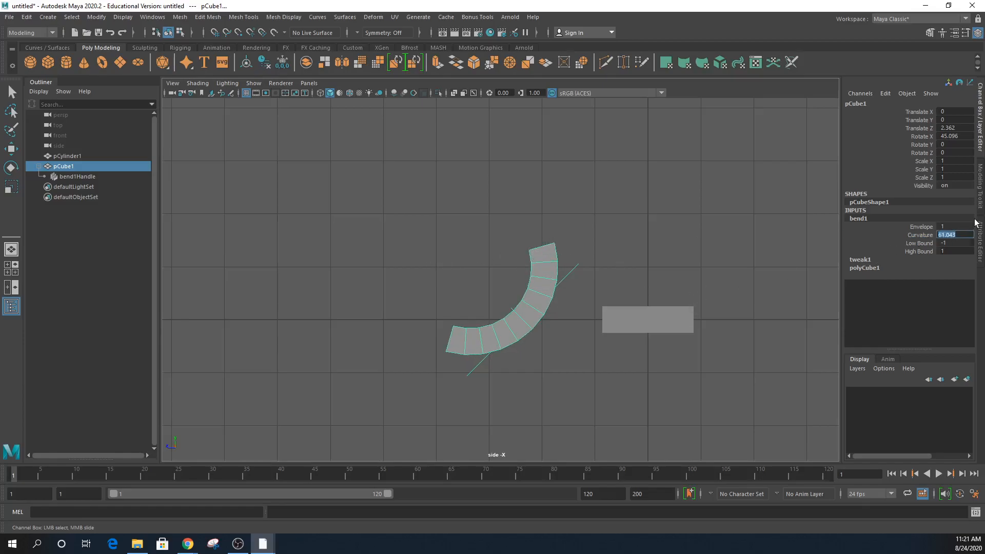
type("45")
key("Return")
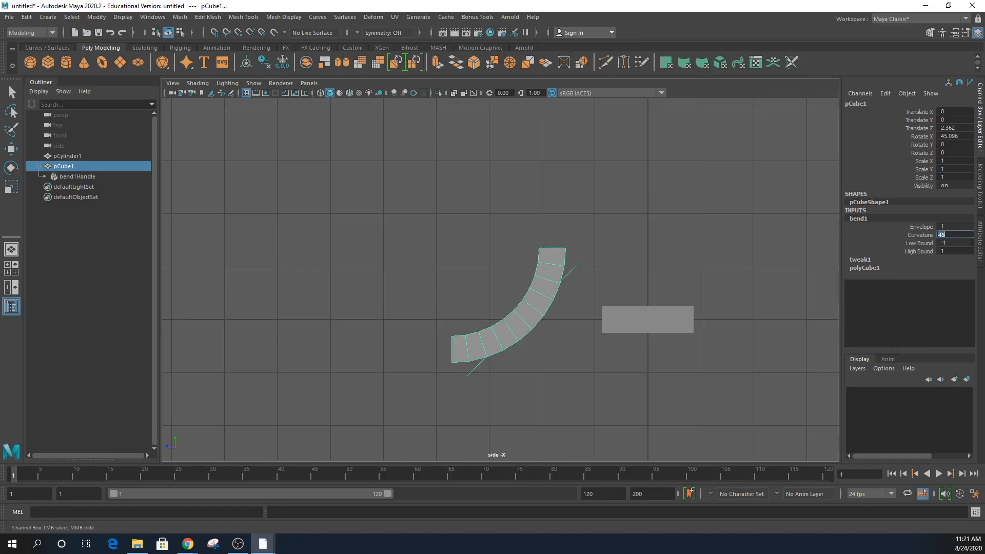
- Raise the hexagonal pillar to Translate Y 1.639
left_click(543, 307)
key("e")
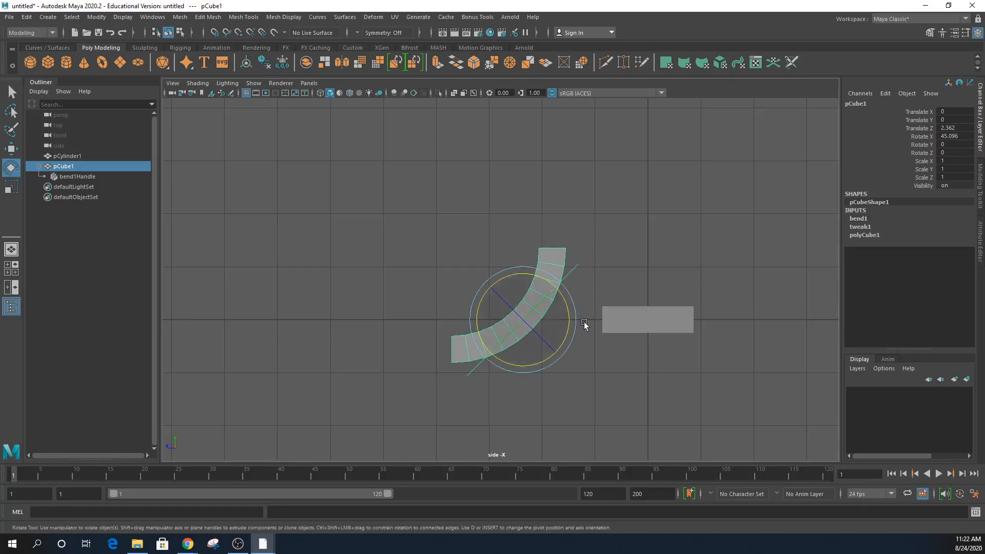
left_click(647, 328)
key("w")
left_click_drag(650, 276, 648, 183)
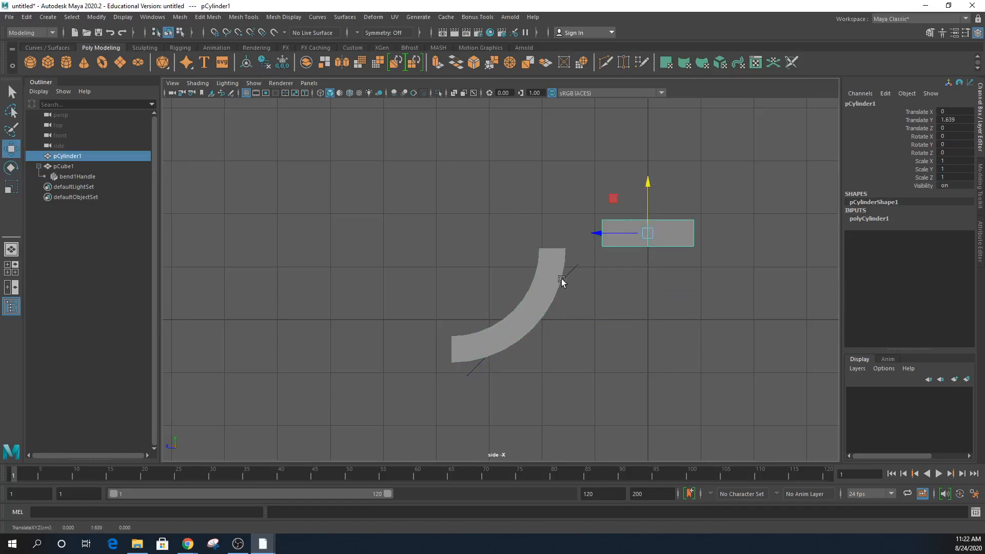
- Slide pCube1 to Translate Z 1.17 beneath the pillar and restore the four-view layout
left_click(549, 277)
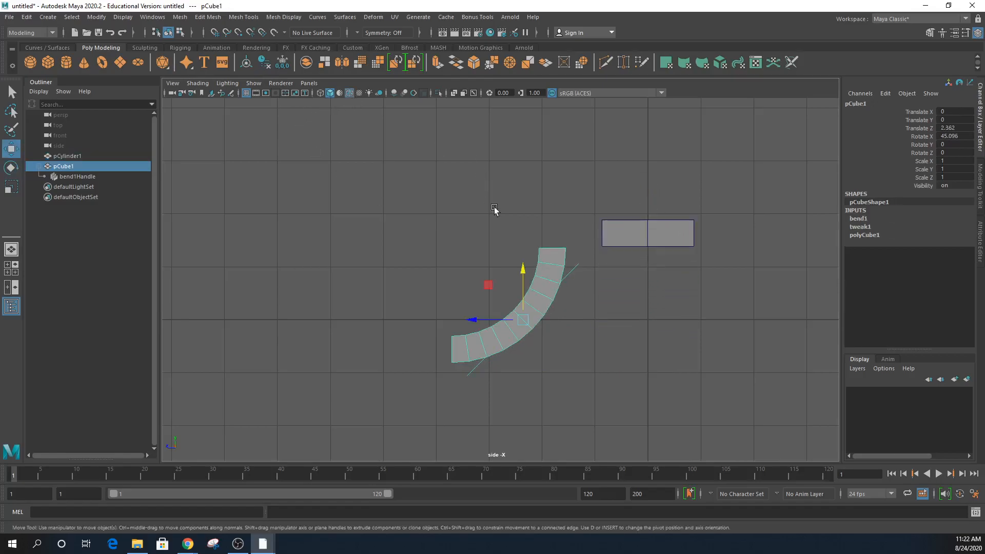
left_click_drag(474, 322, 545, 330)
key("space")
left_click_drag(726, 215, 687, 219, "alt")
right_click_drag(687, 220, 651, 233, "alt")
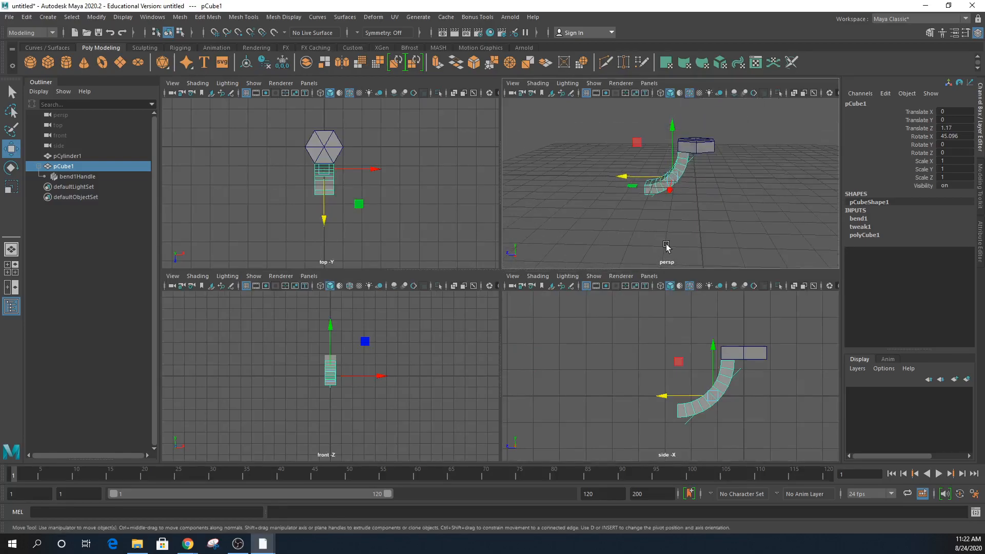
middle_click_drag(672, 224, 689, 240, "alt")
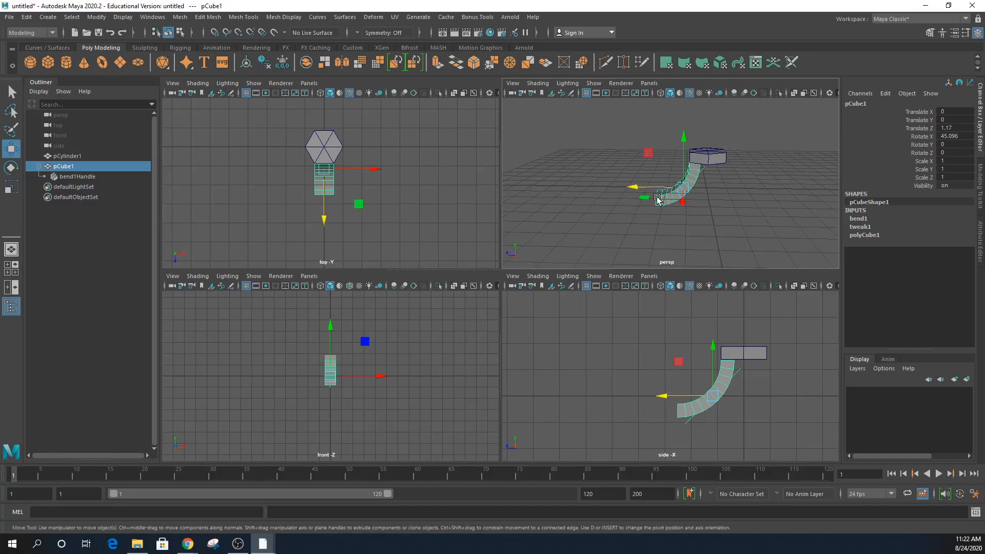
- Duplicate the bent track piece and move the copy pCube2 to Translate Z 4.101
left_click(28, 17)
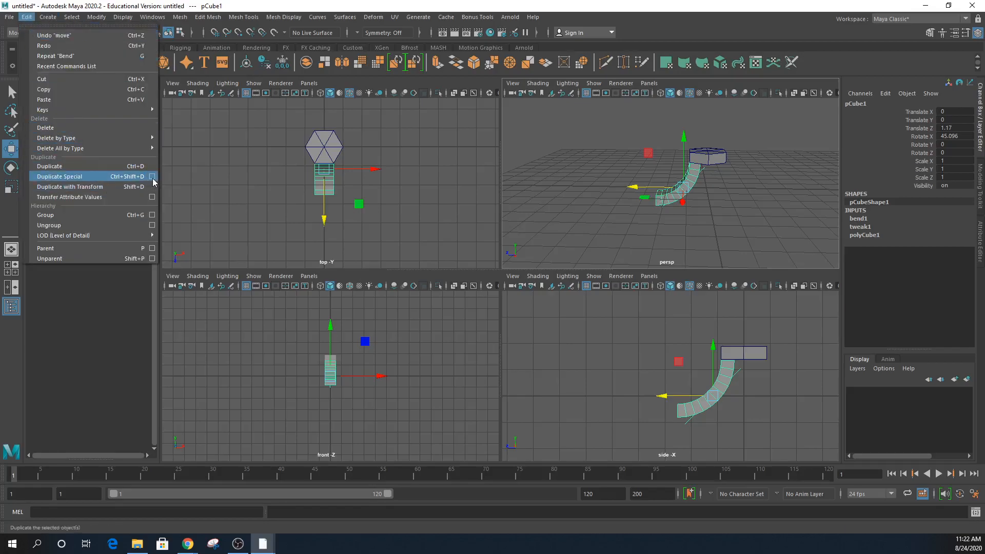
left_click(138, 168)
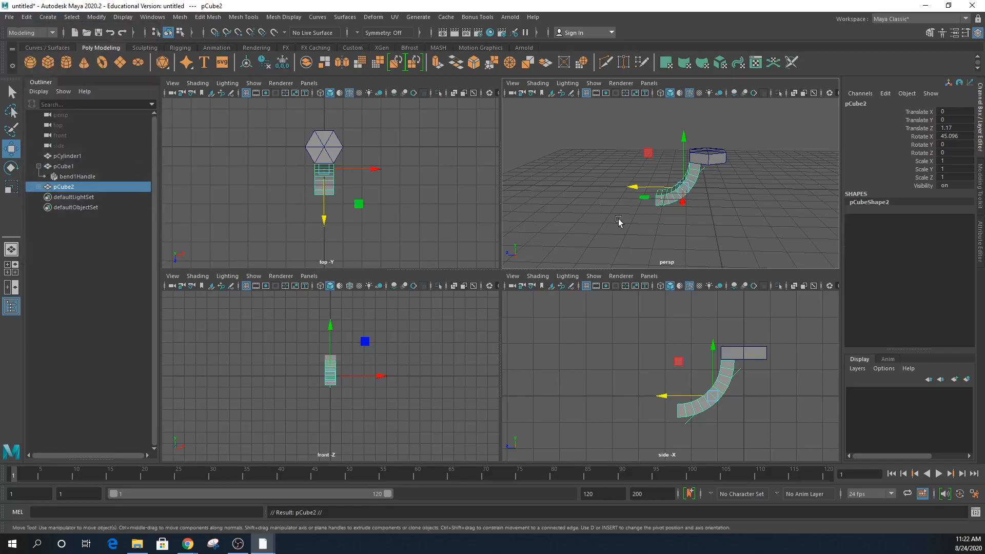
left_click_drag(638, 190, 581, 190)
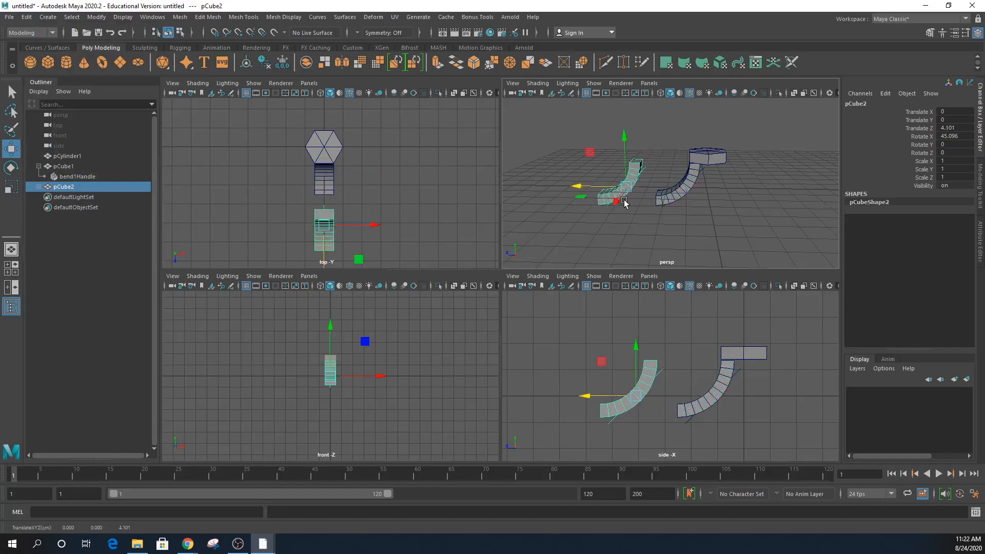
- Open the Rotate Tool settings and place them beside the viewports
key("e")
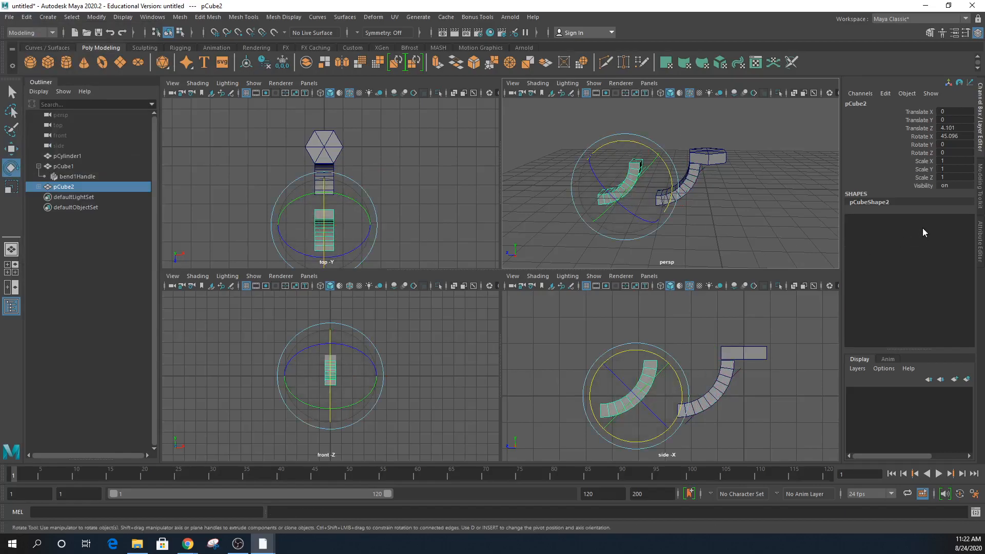
left_click_drag(753, 222, 500, 211, "alt")
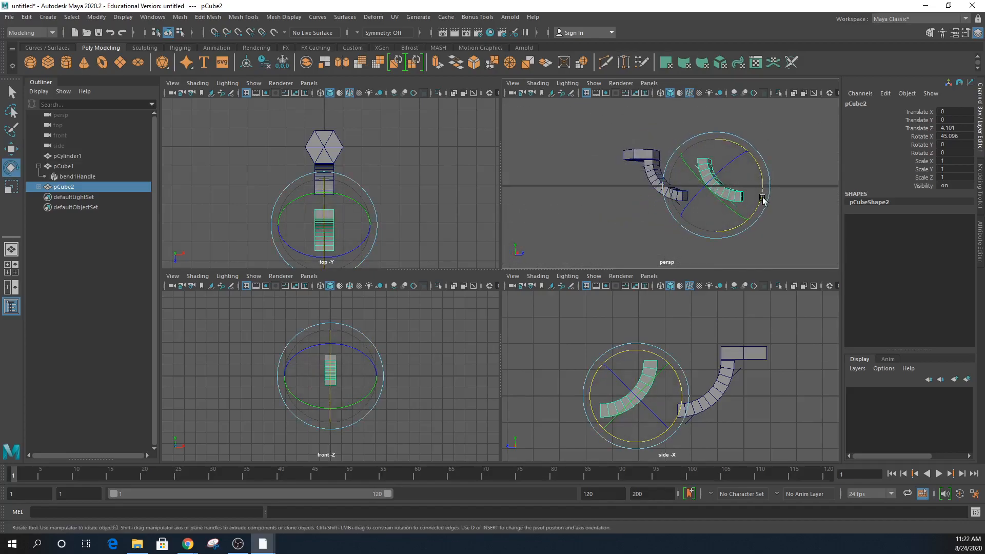
left_click_drag(763, 198, 781, 242, "alt")
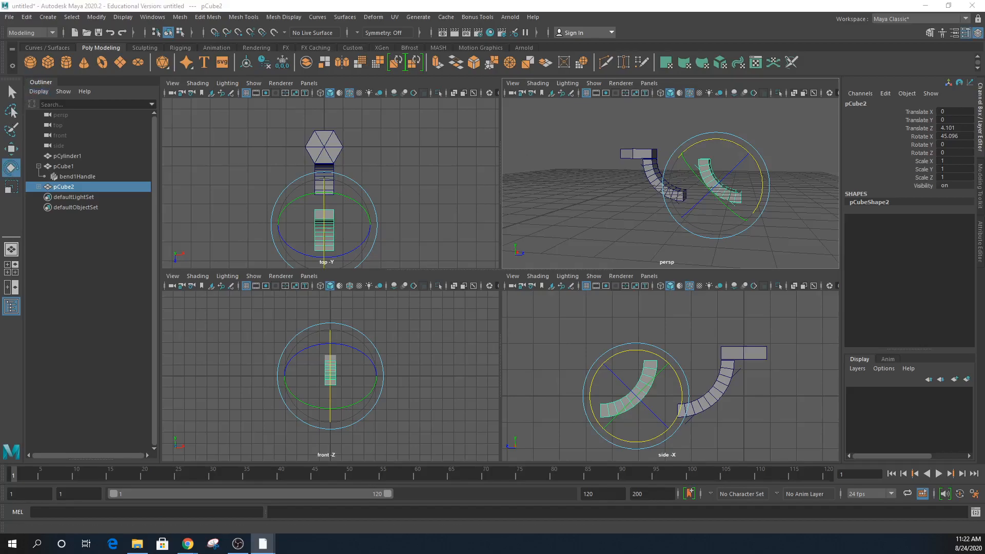
left_click_drag(984, 1, 212, 31)
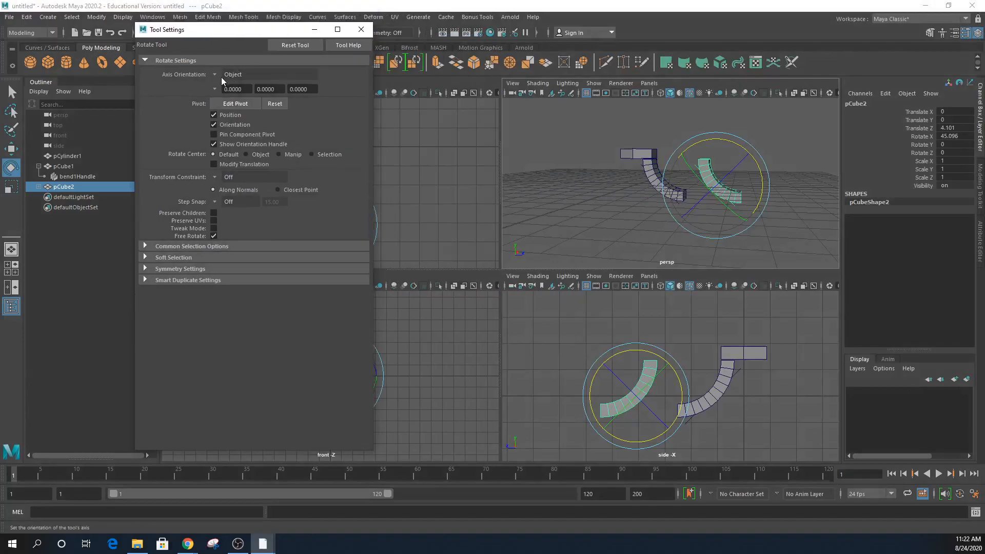
- Undo a trial rotation and set the rotate tool's Axis Orientation to World
left_click_drag(736, 146, 734, 146)
key("ctrl+z")
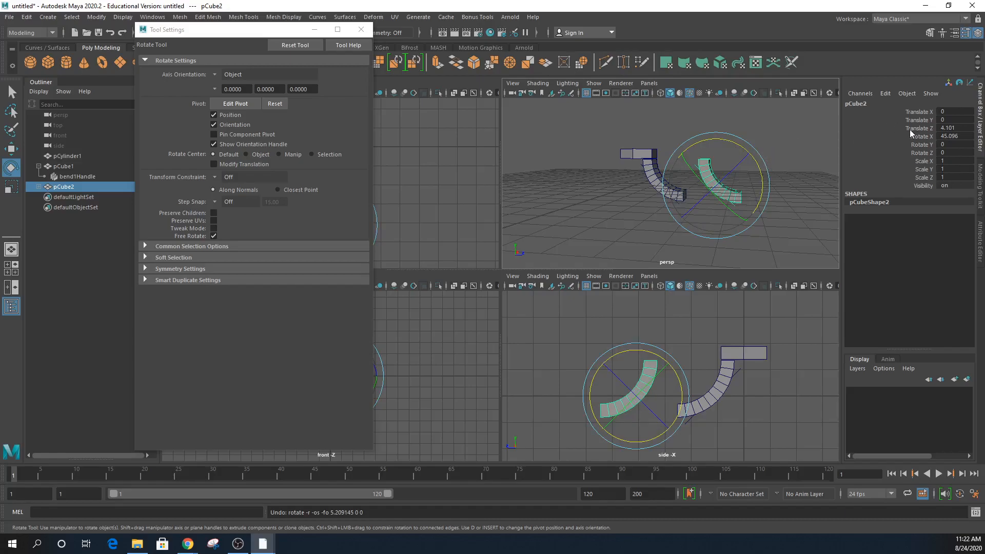
left_click(215, 75)
left_click(224, 88)
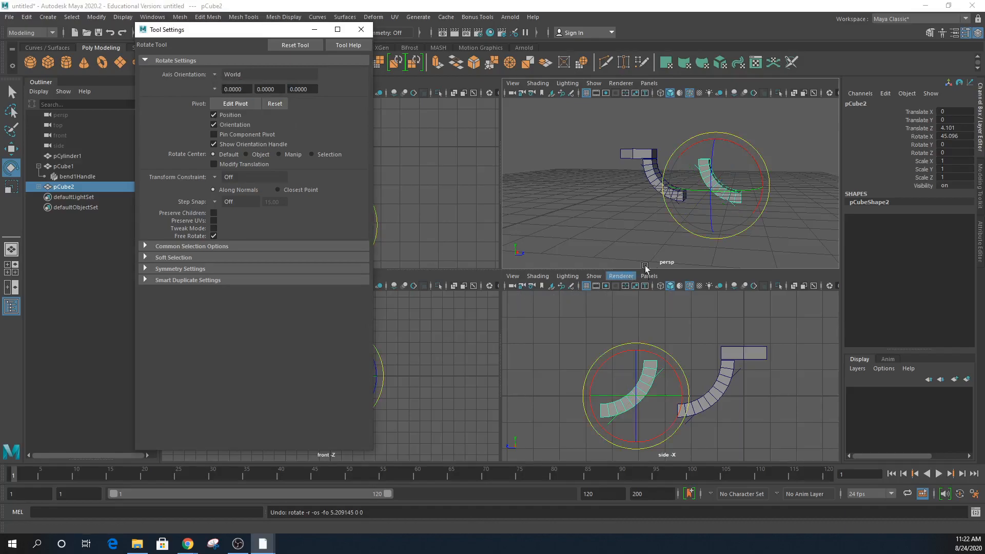
- Flip the copy to Rotate Y -180, nudge it along Z, then delete pCube2
left_click_drag(736, 191, 706, 191)
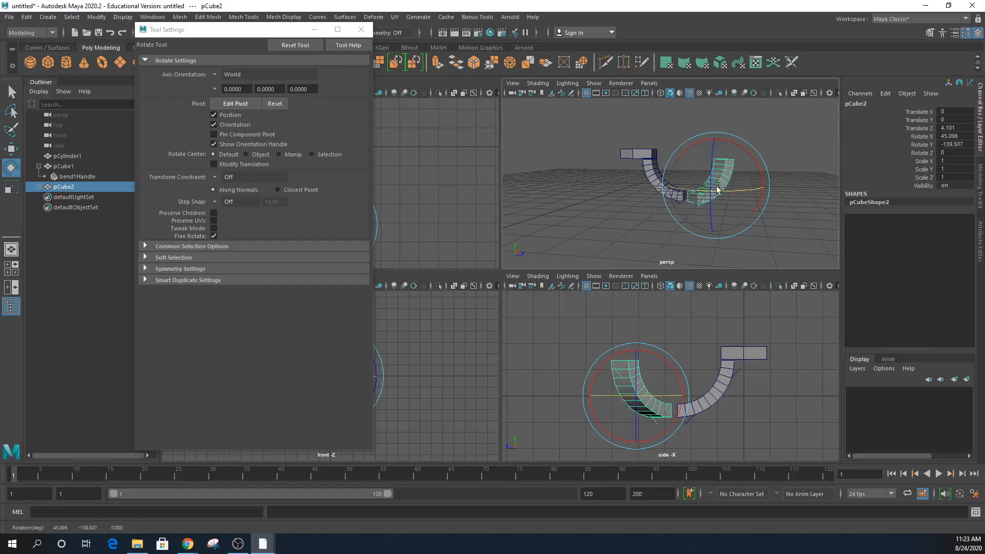
double_click(952, 145)
type("-180")
key("Return")
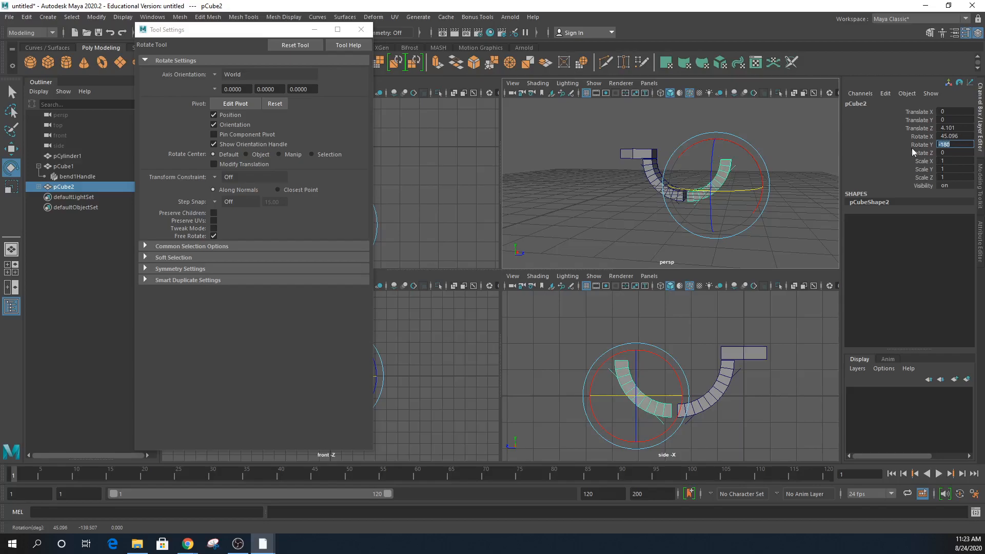
middle_click(754, 418)
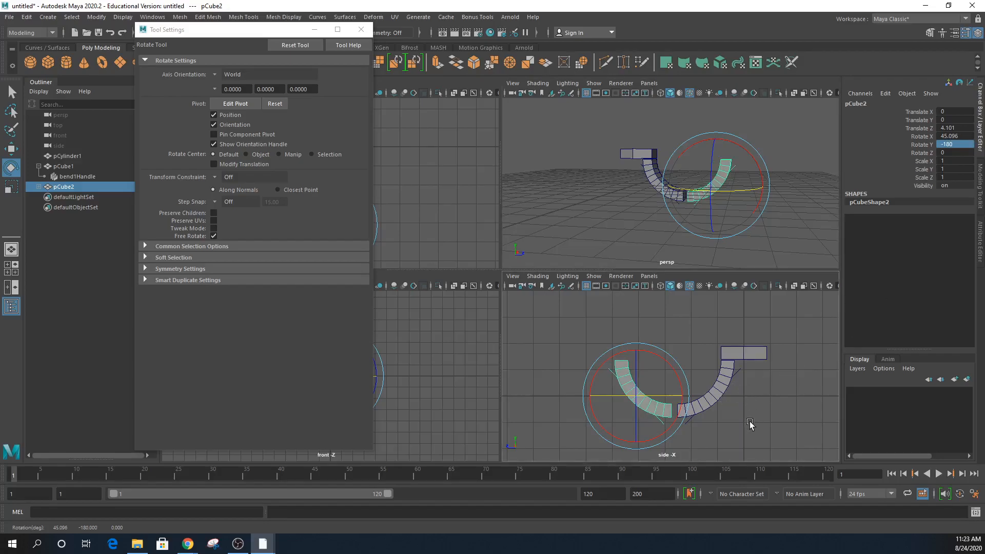
key("w")
left_click_drag(588, 396, 598, 399)
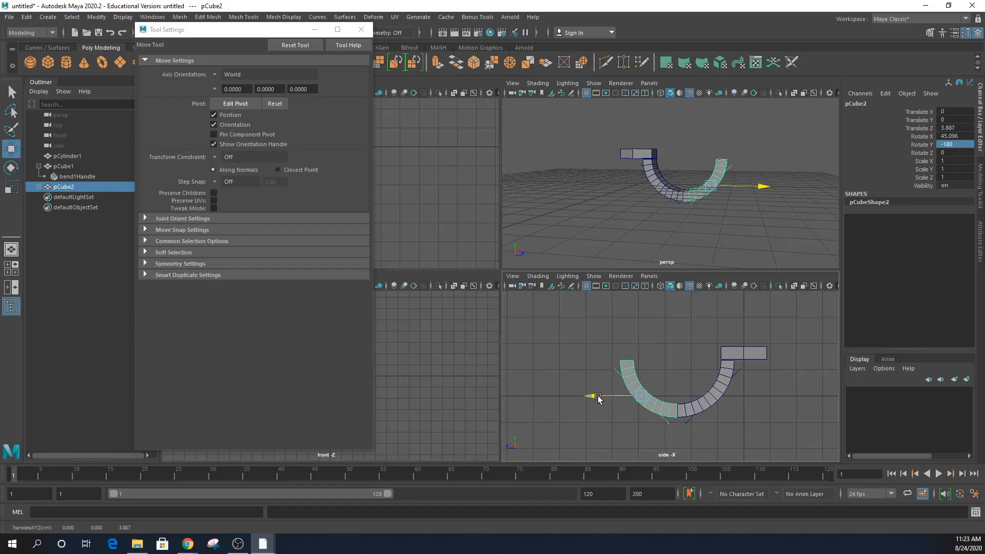
left_click_drag(598, 399, 598, 399)
key("Delete")
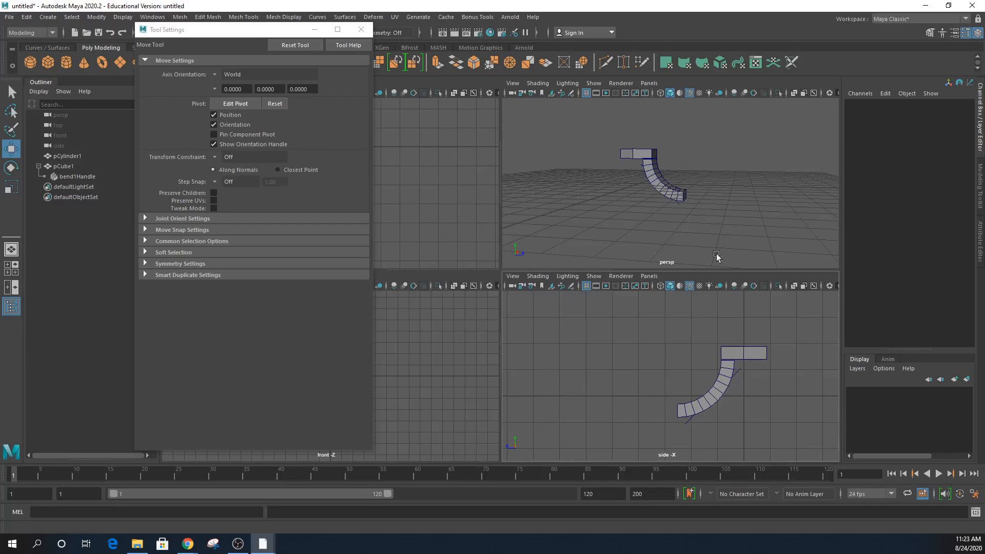
- Close Tool Settings and return to the Select tool in the front view
left_click(314, 30)
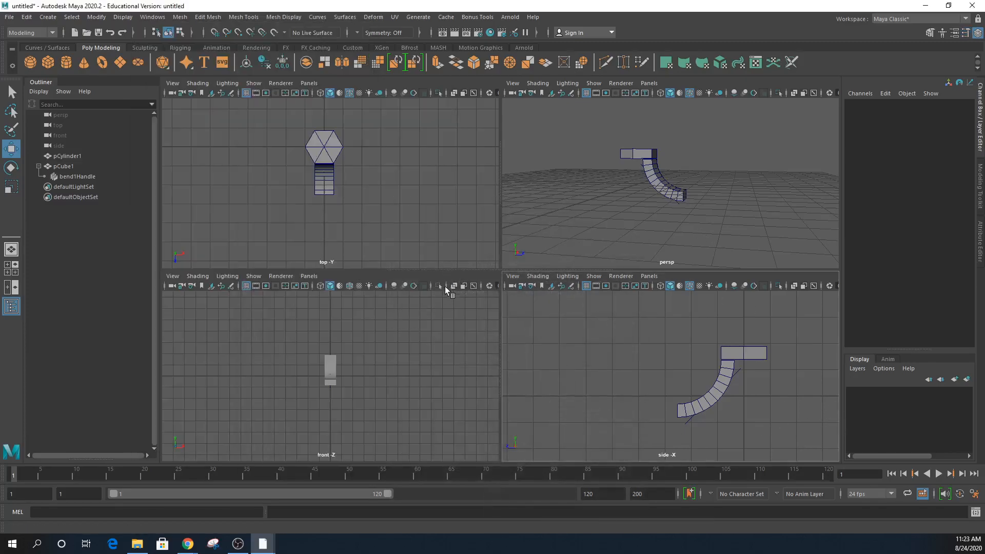
left_click(468, 298)
key("q")
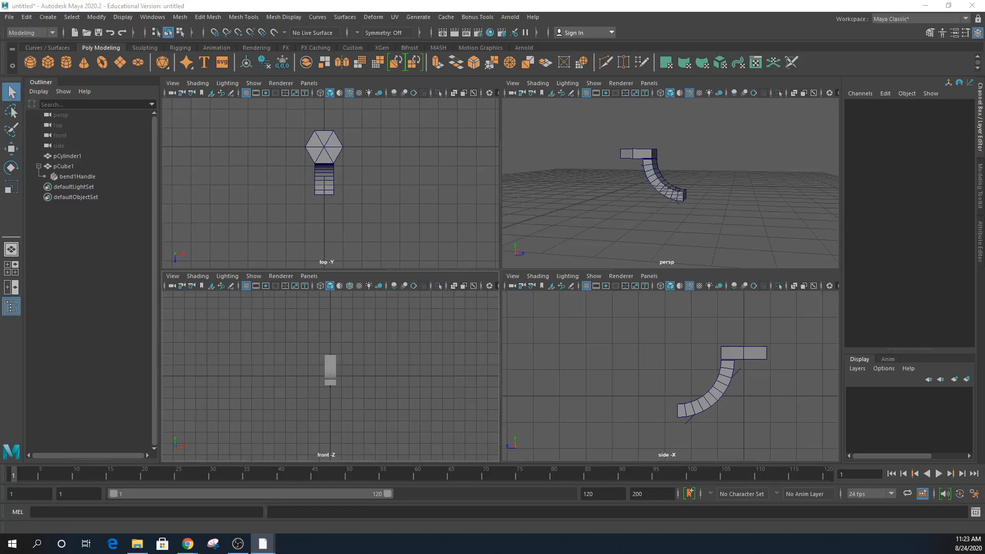
- Save the scene as InfiniteLoop_01.mb, then select the bent track piece pCube1
key("ctrl+s")
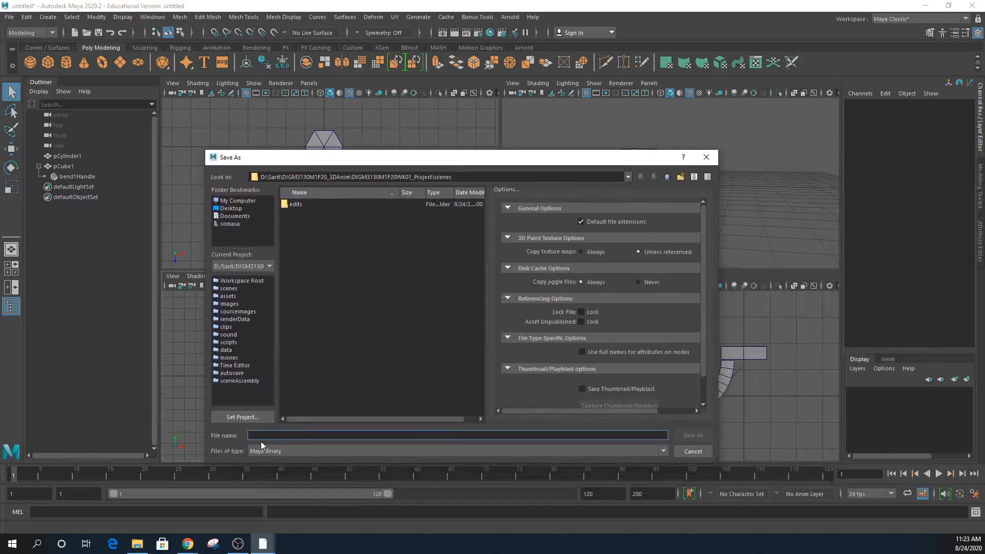
type("l")
type("nfiniteLo")
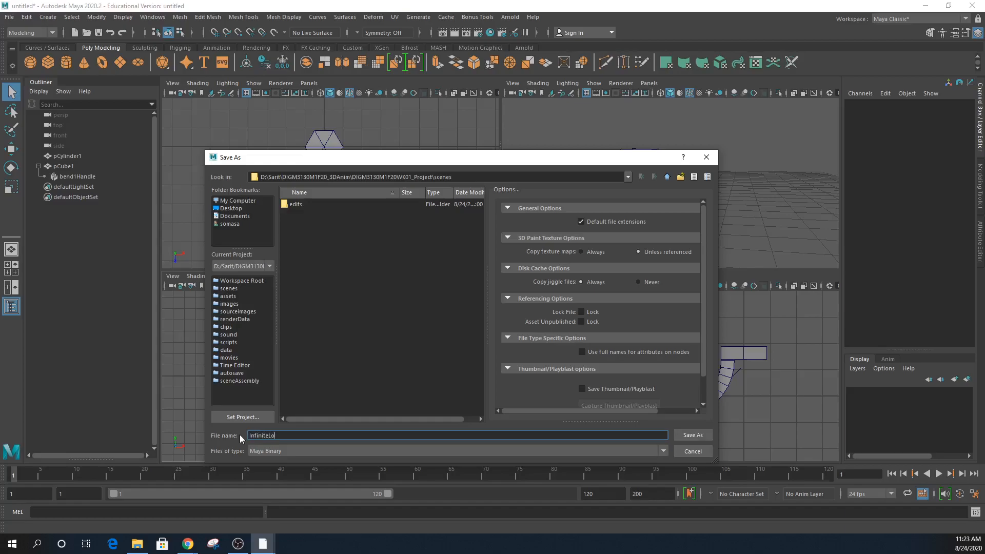
type("op_01")
key("Return")
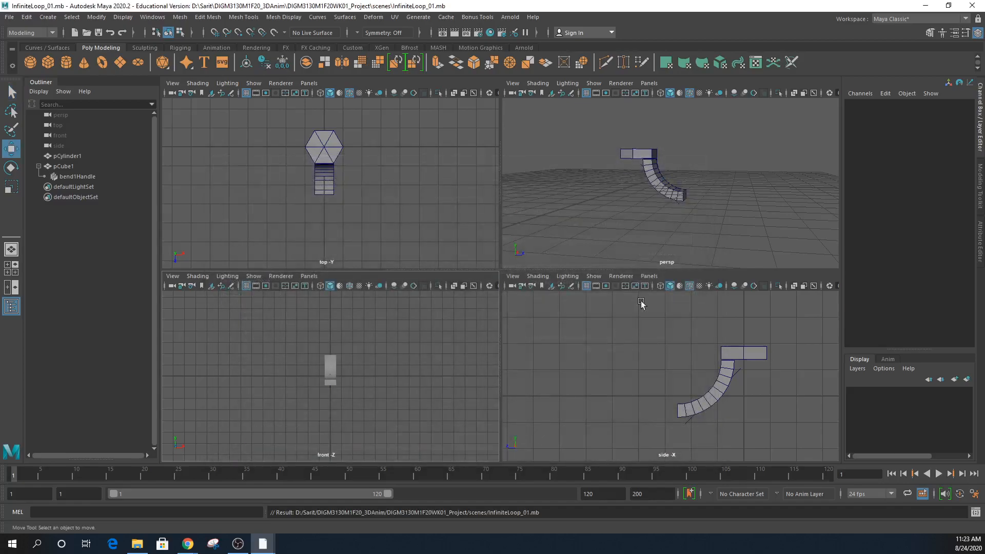
left_click_drag(648, 200, 656, 187, "alt")
left_click(659, 176)
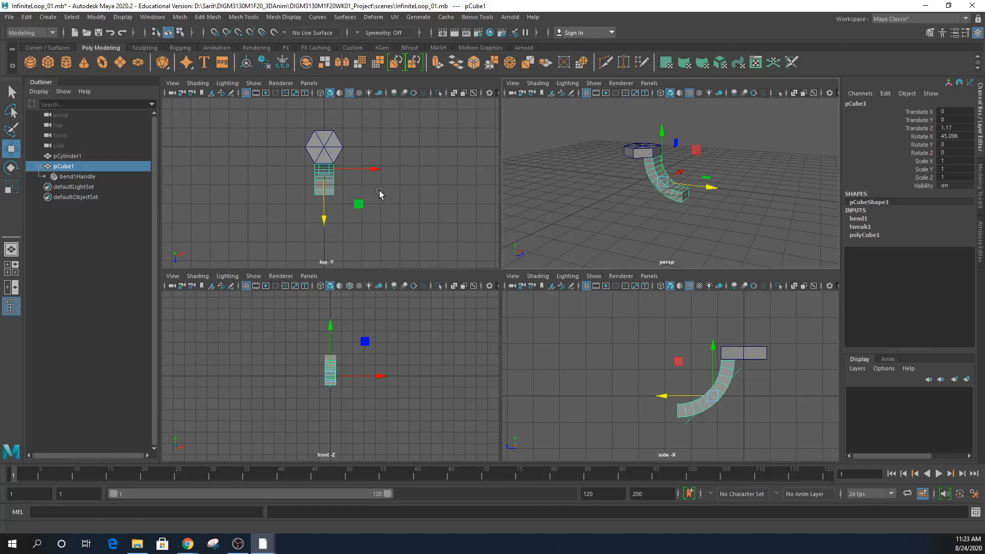
- Maximize the top view, duplicate pCube1, and delete pCube2's copied bend1Handle
key("space")
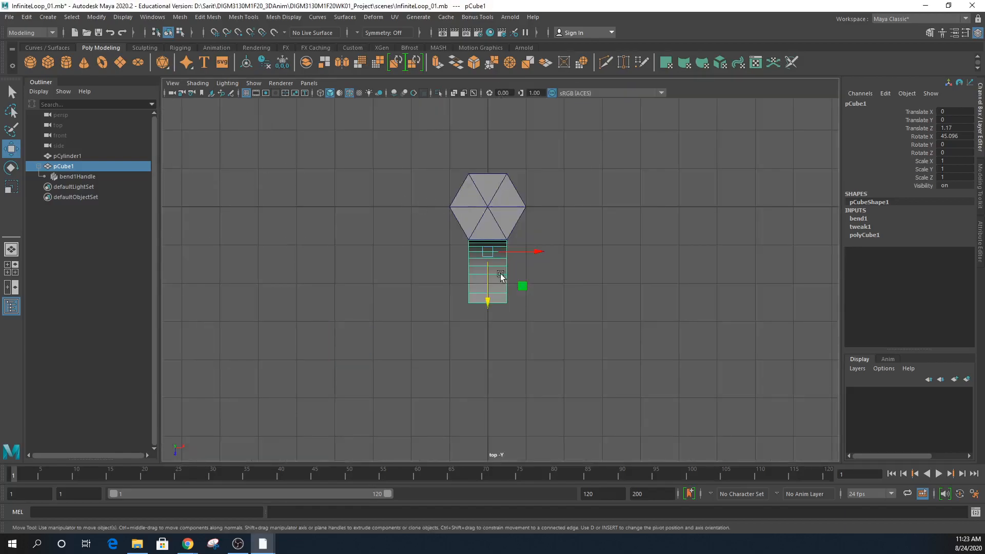
scroll(502, 277, "up", 3)
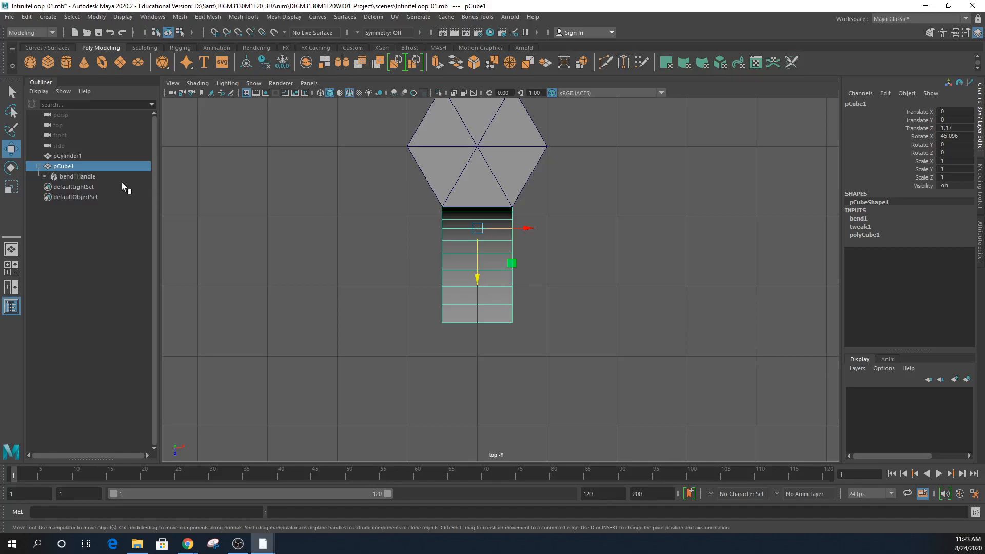
left_click(26, 17)
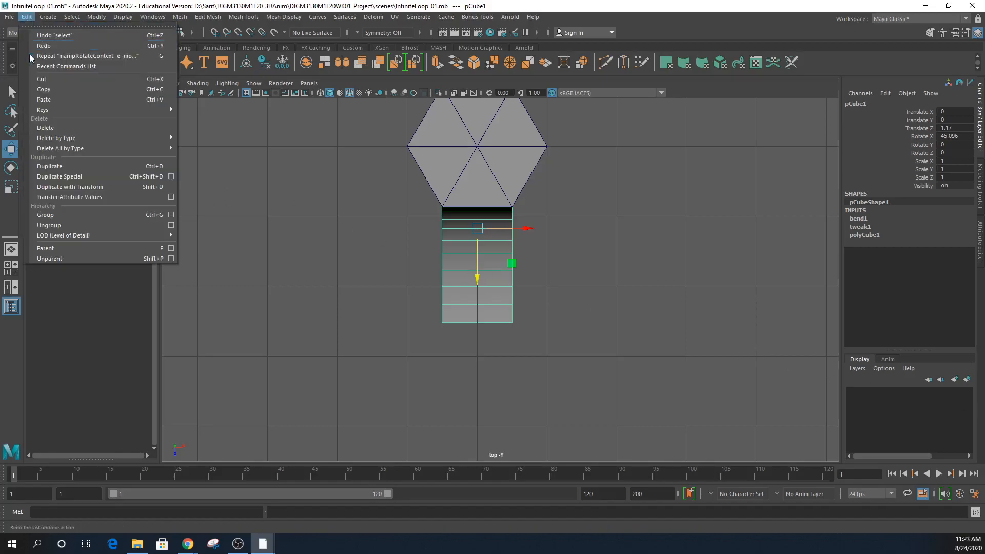
left_click(74, 169)
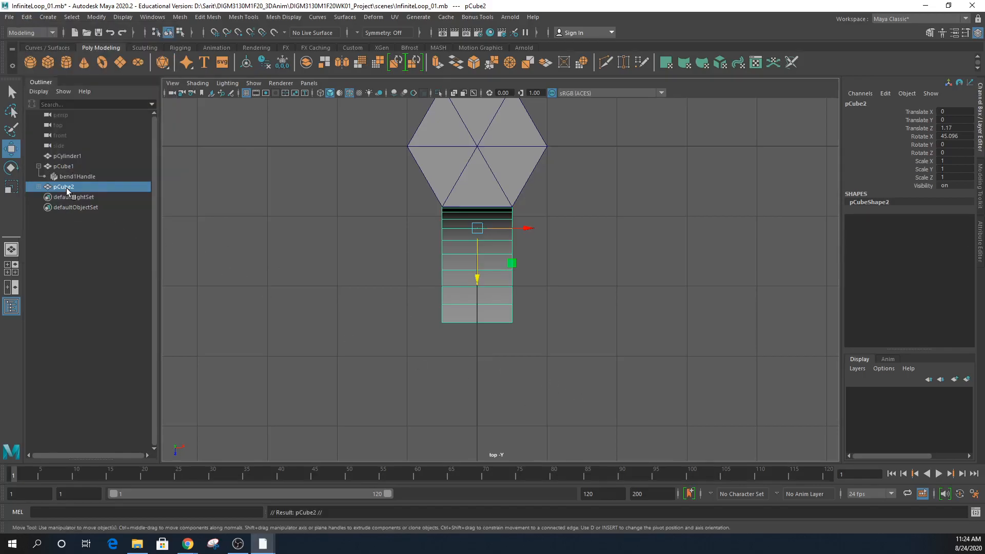
left_click(39, 186)
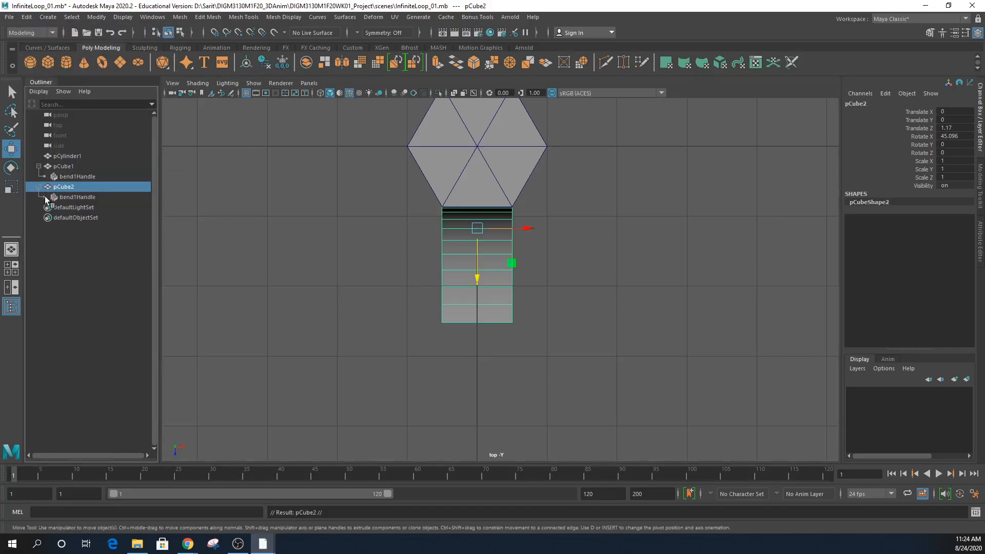
left_click(76, 197)
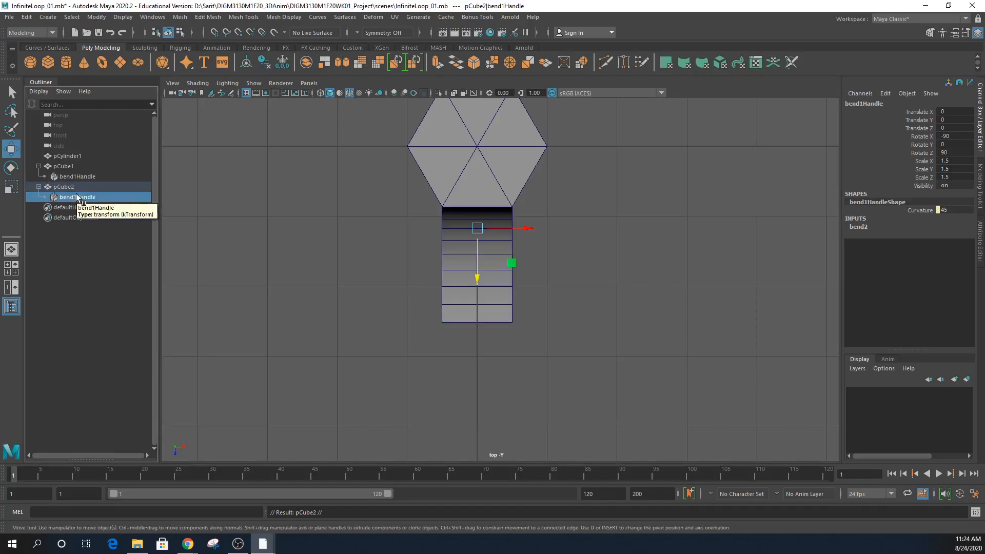
key("Delete")
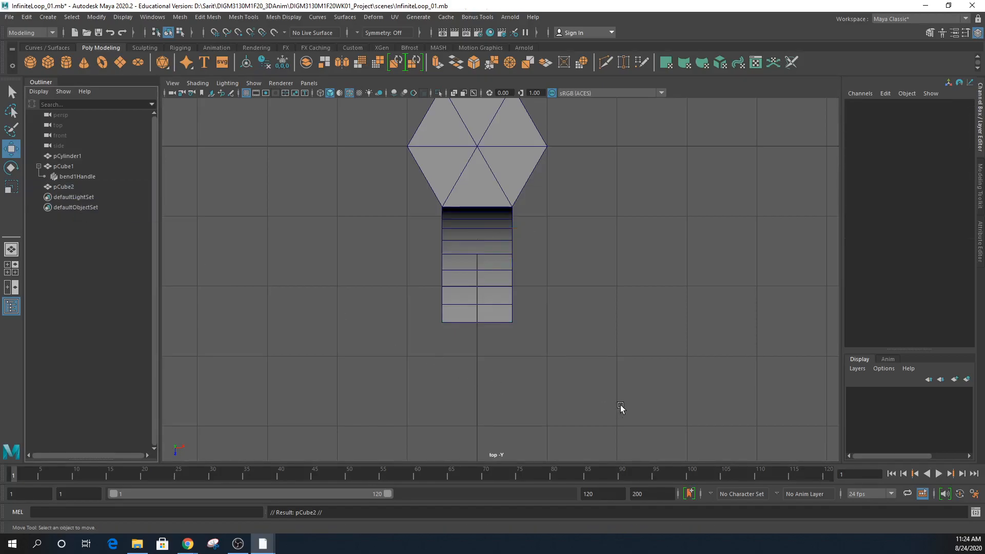
- Select pCube2 and show the top view in wireframe, framed on the hexagon
left_click(61, 188)
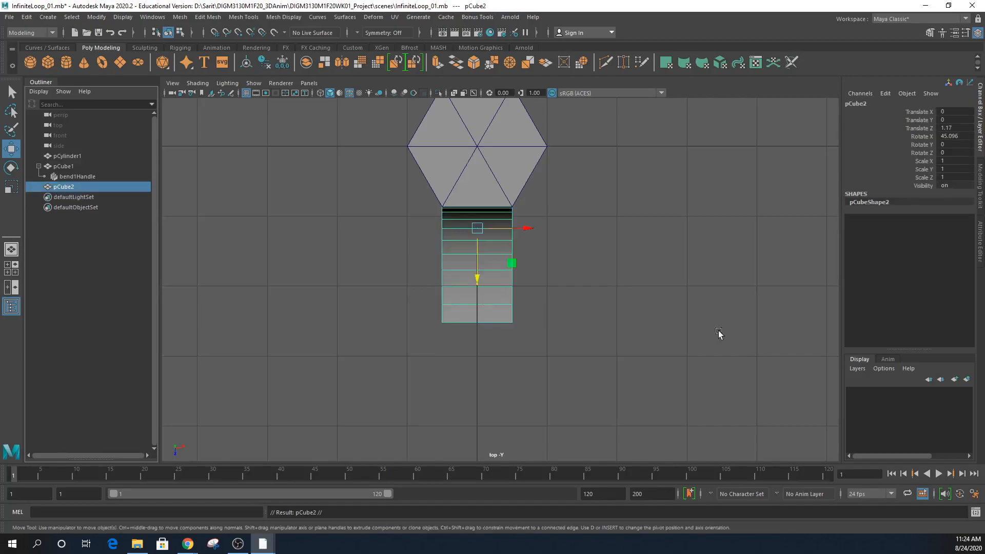
scroll(670, 328, "down", 3)
scroll(677, 331, "up", 1)
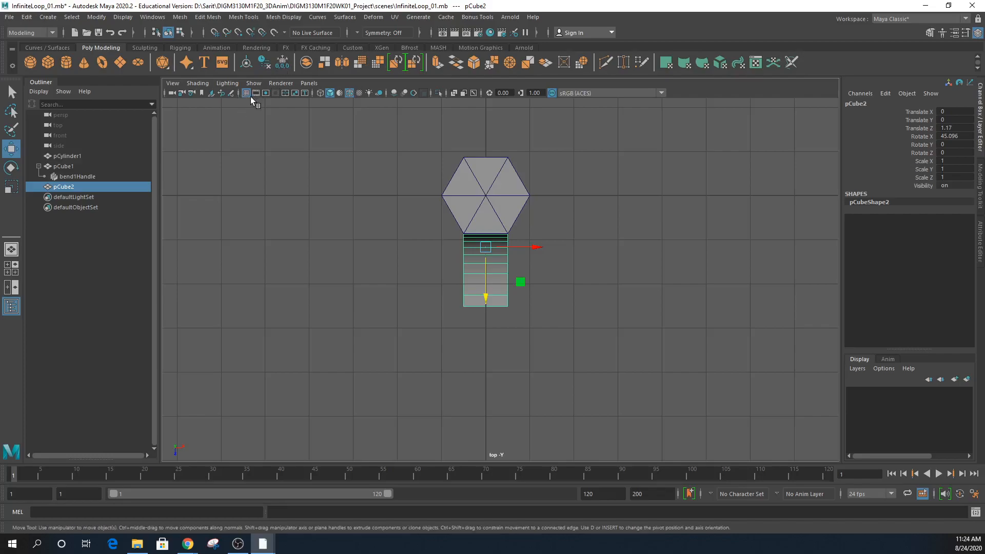
left_click(320, 94)
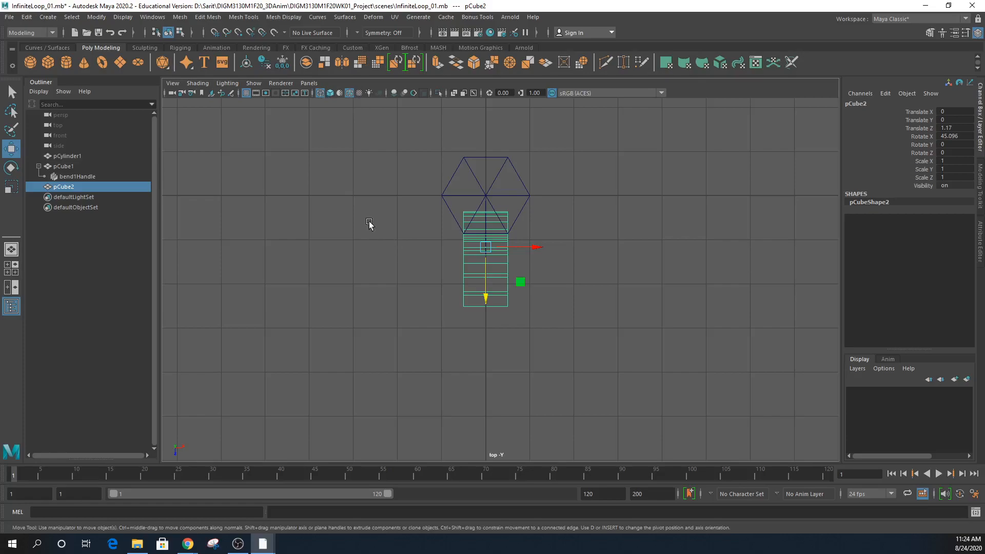
left_click(330, 93)
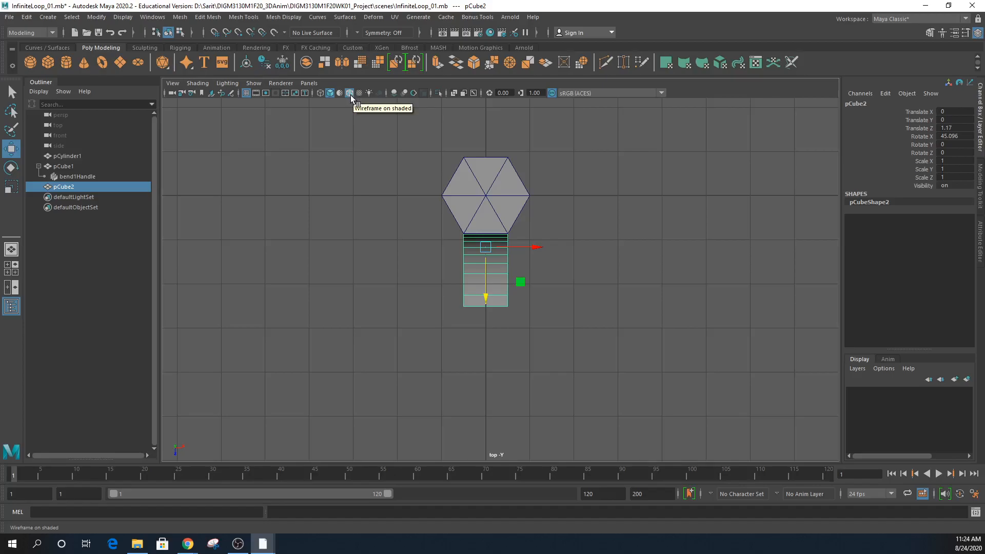
key("4")
right_click_drag(489, 204, 696, 278, "alt")
middle_click_drag(697, 277, 711, 374, "alt")
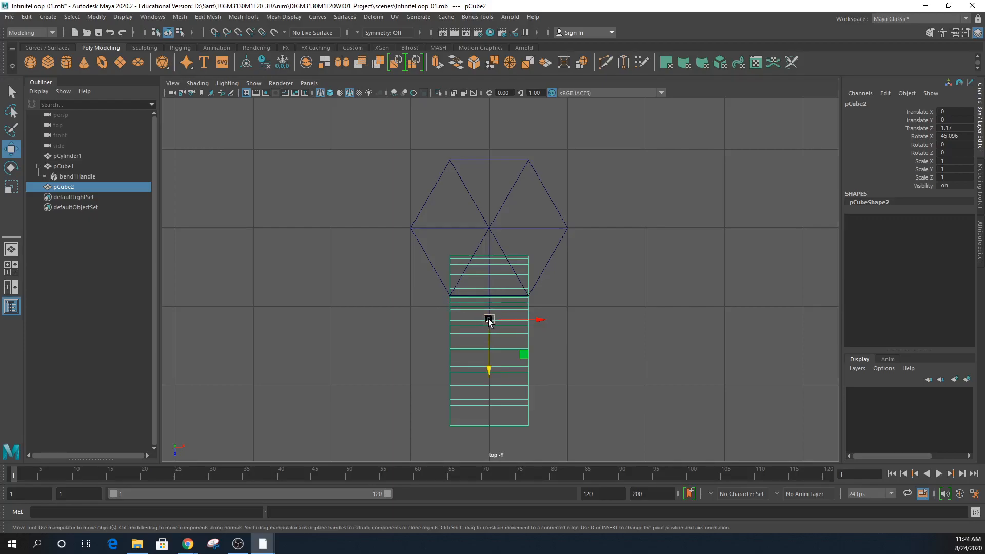
- Snap pCube2's pivot to the hexagon's centre using grid snapping
key("d")
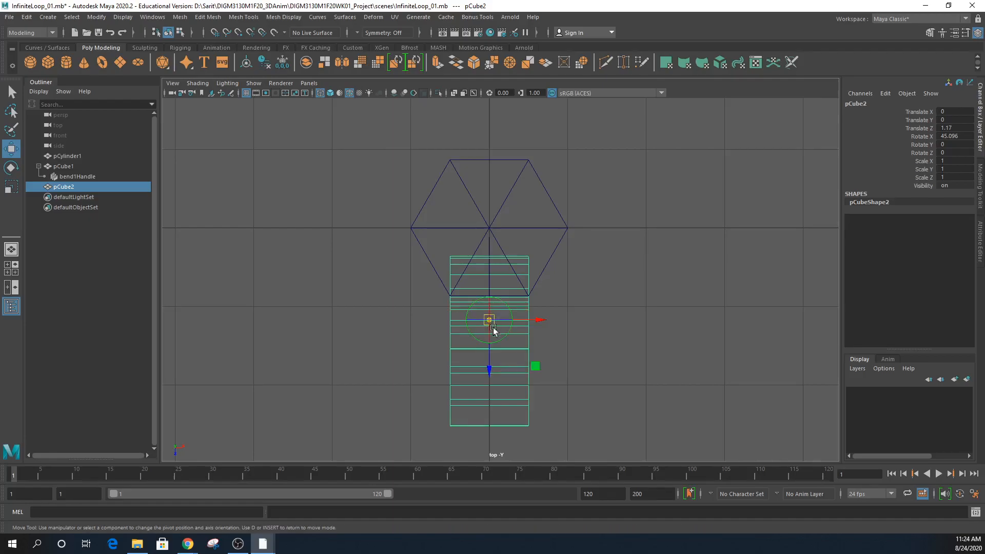
left_click(215, 33)
left_click_drag(490, 368, 492, 231)
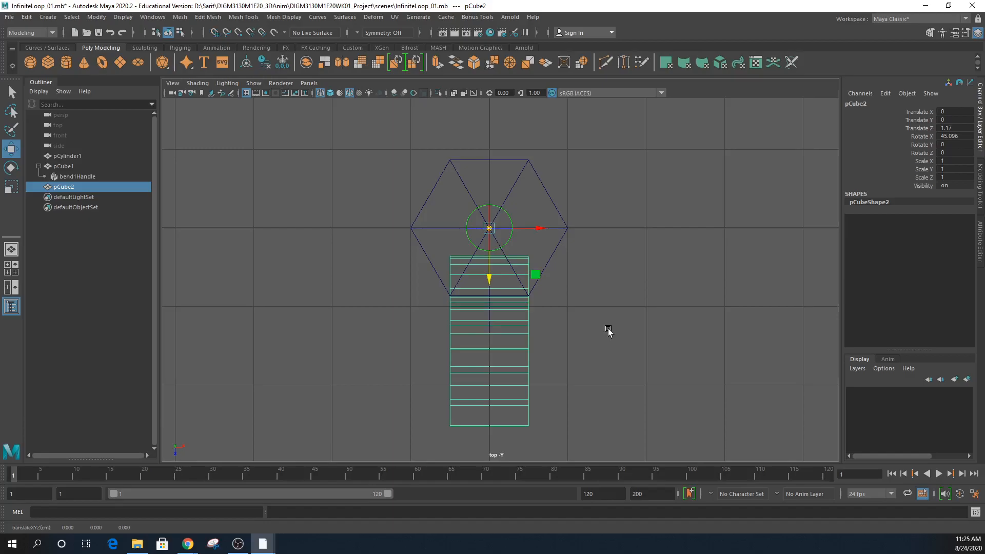
key("space")
left_click_drag(692, 223, 716, 221, "alt")
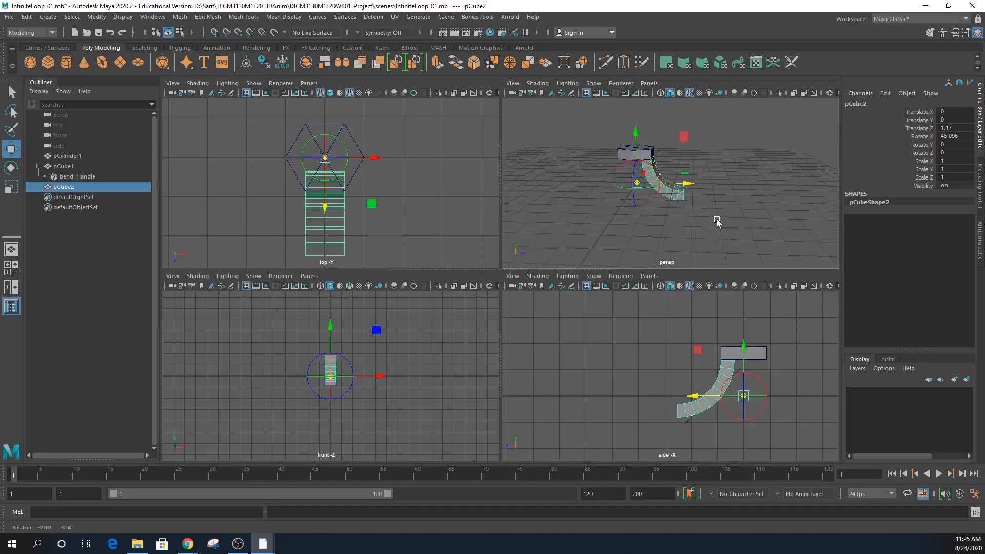
left_click_drag(641, 237, 640, 242, "alt")
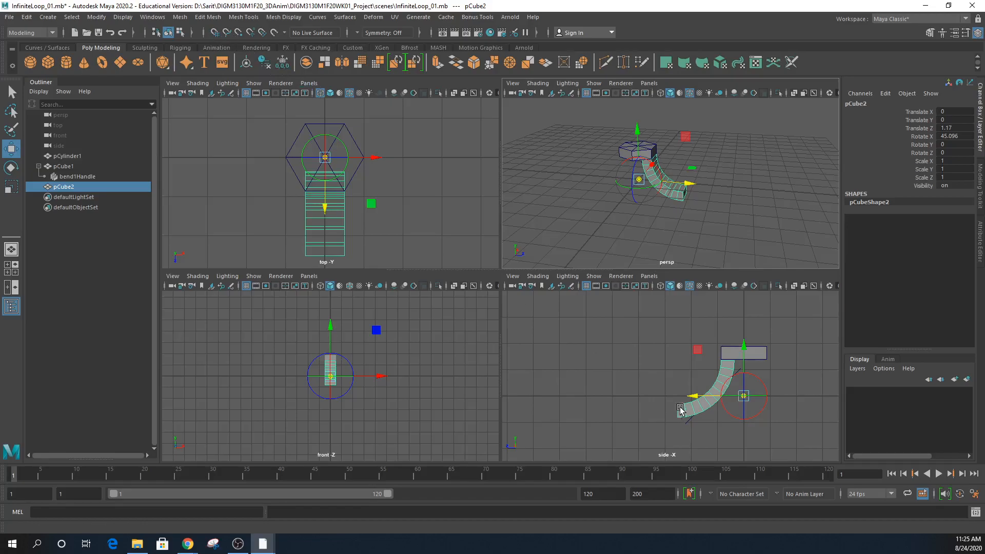
key("d")
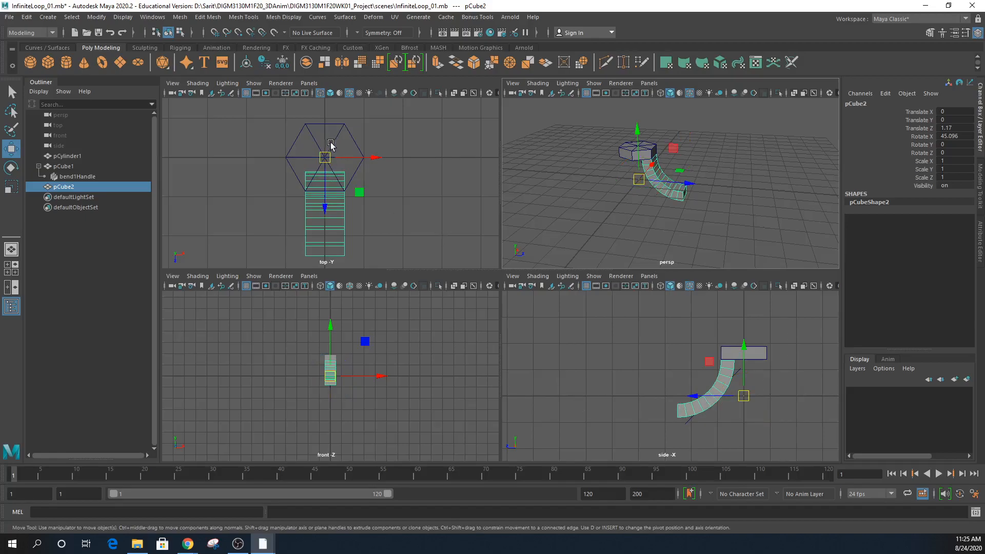
- Rotate pCube2 to Rotate Y -60 around the pillar and reselect it
key("e")
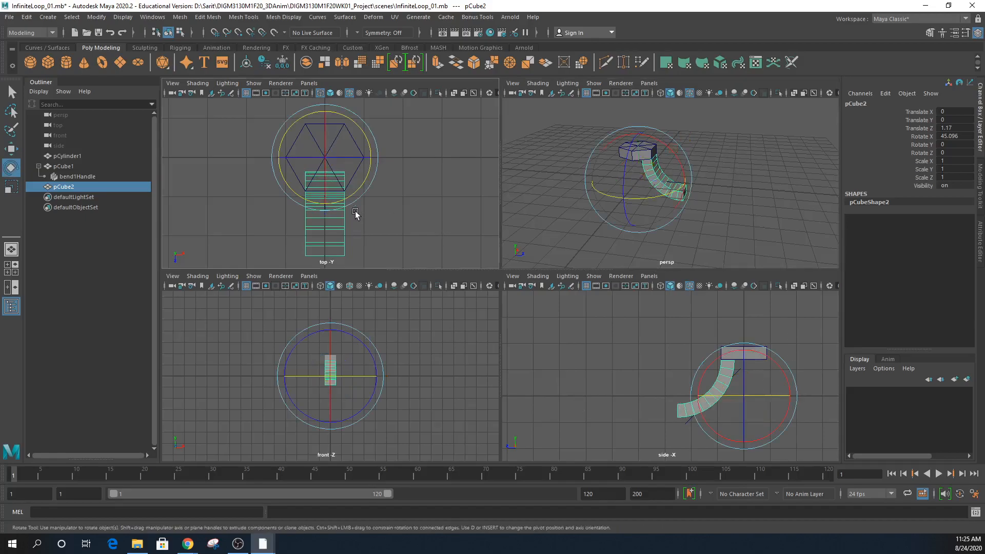
left_click_drag(357, 190, 311, 203)
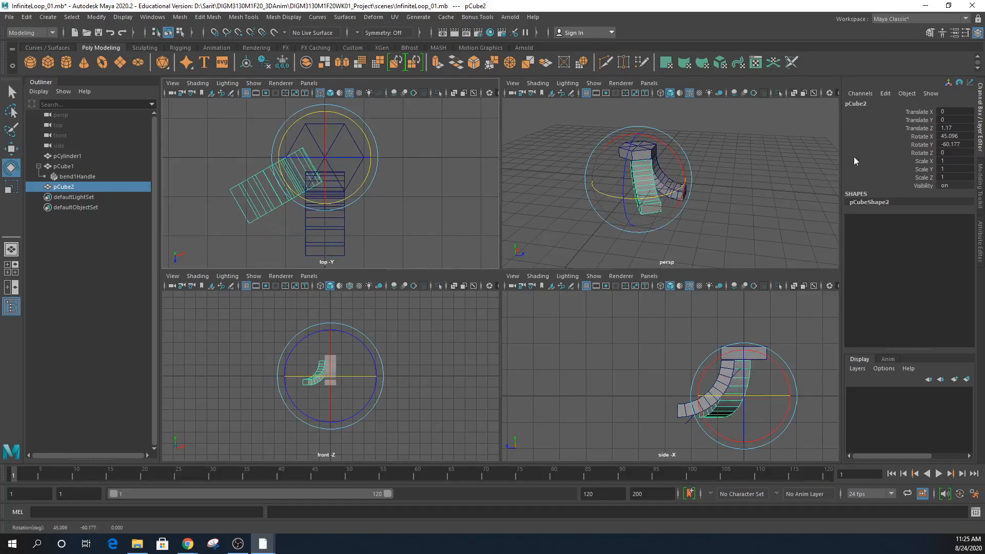
double_click(955, 145)
type("-60")
left_click(456, 166)
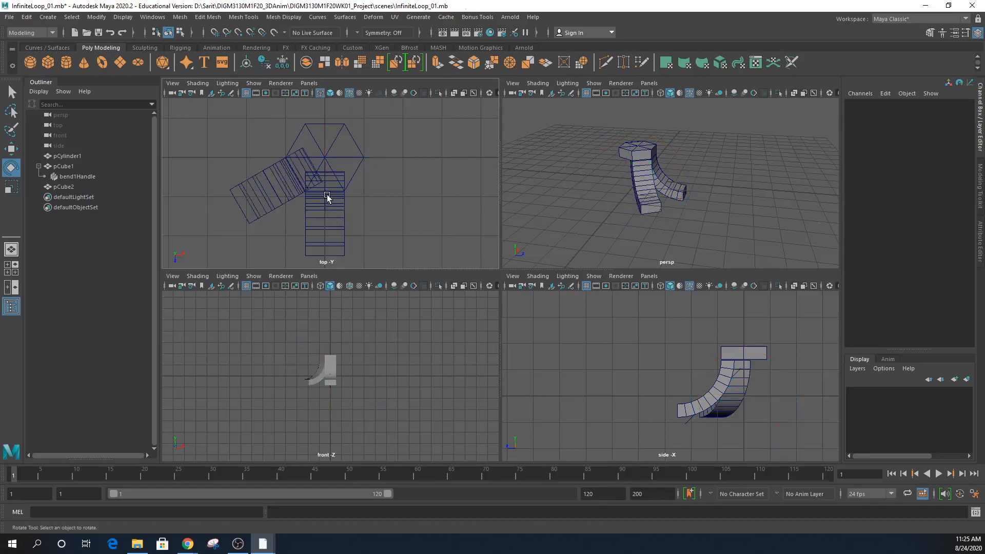
left_click(279, 199)
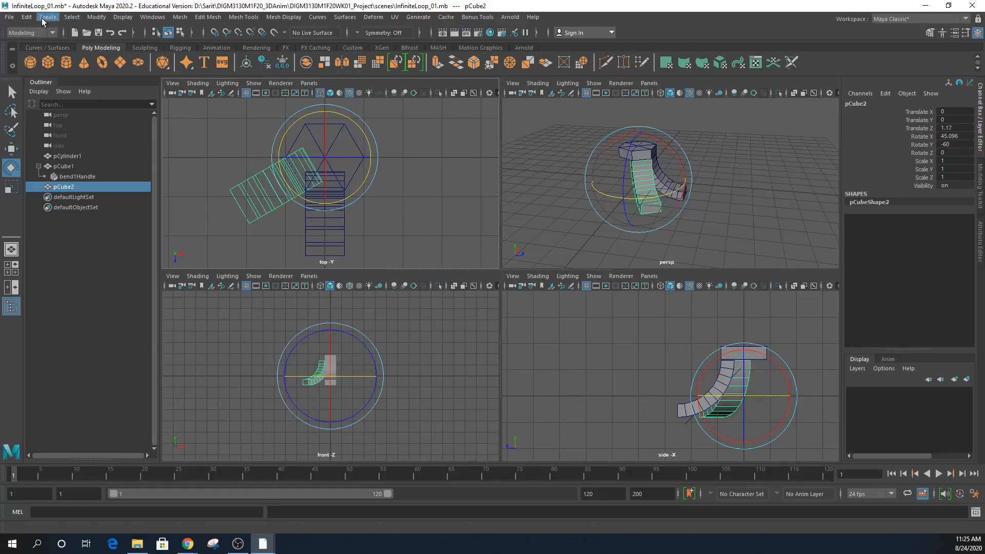
- Freeze pCube2's transformations from the Modify menu, then undo a test rotation
left_click(86, 17)
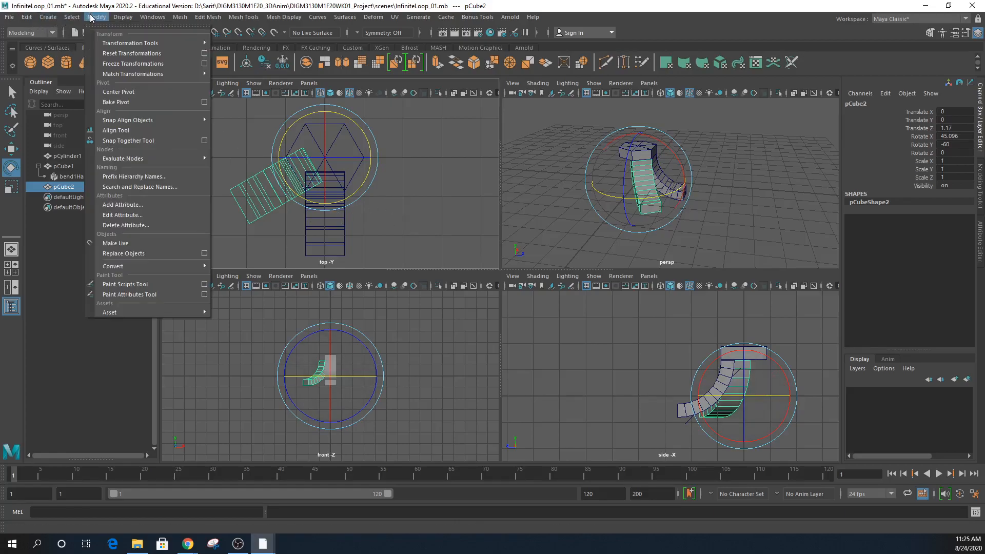
left_click(121, 62)
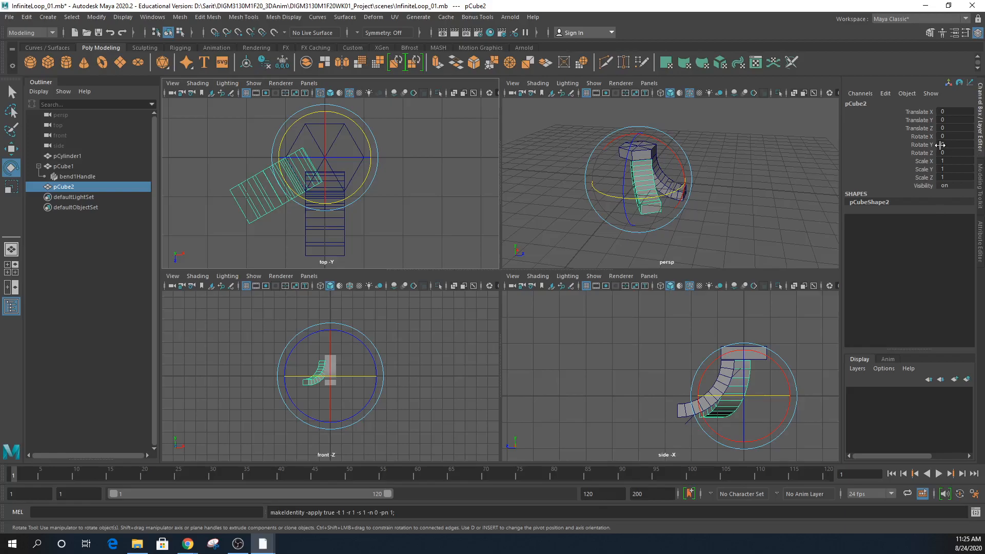
left_click_drag(368, 146, 368, 174)
key("ctrl+z")
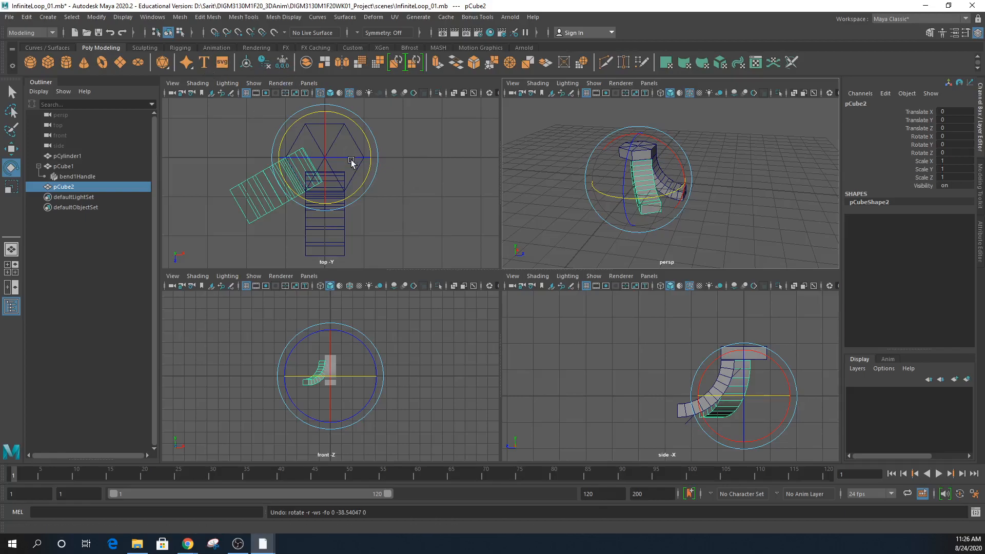
- Duplicate Special with Rotate Y -60 and 4 copies, creating pCube3 through pCube6
left_click(28, 18)
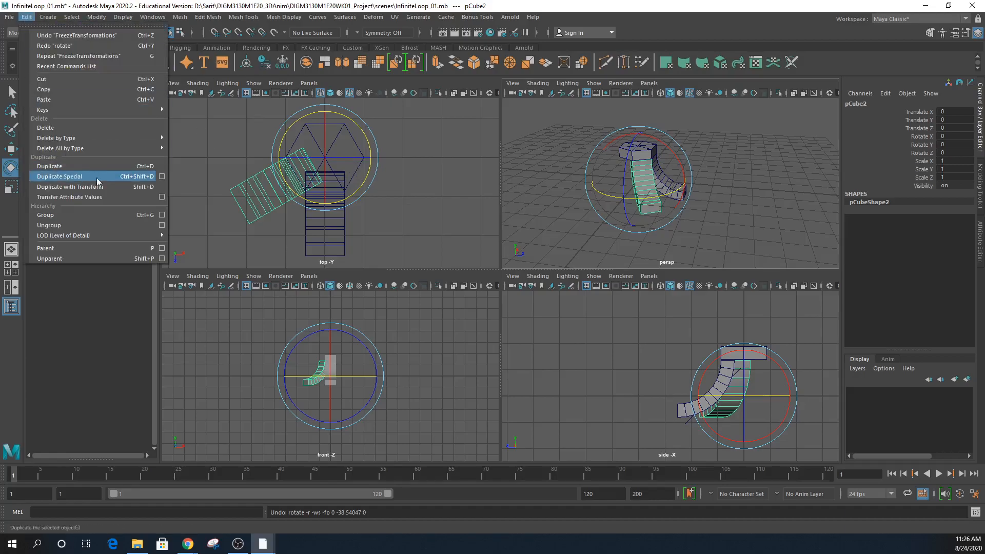
left_click(162, 176)
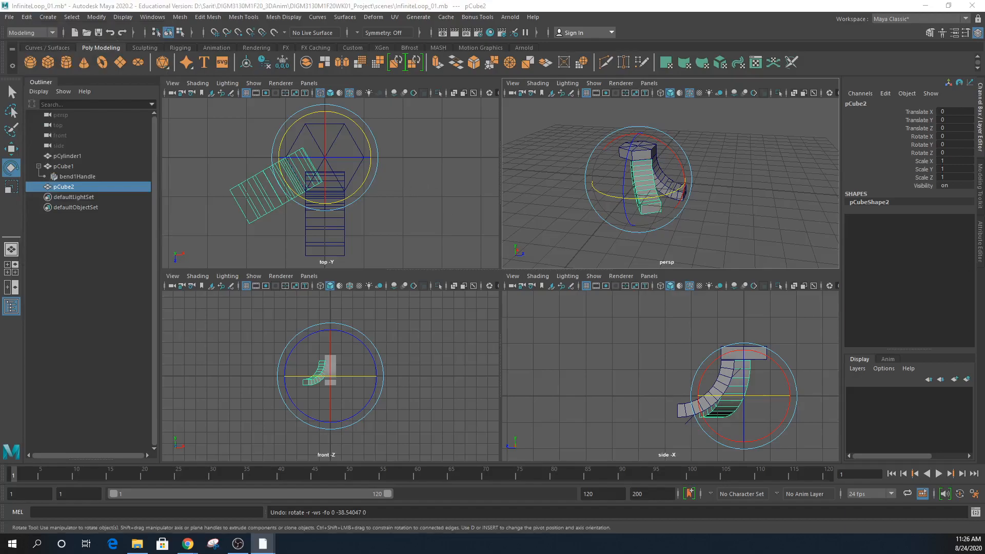
left_click_drag(613, 165, 514, 251)
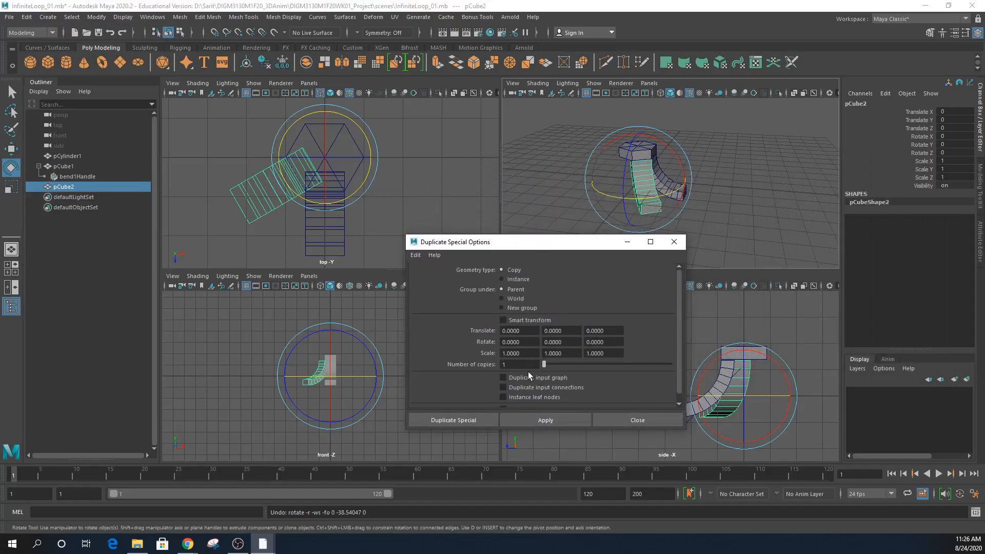
left_click_drag(567, 347, 517, 331)
type("-60")
key("Return")
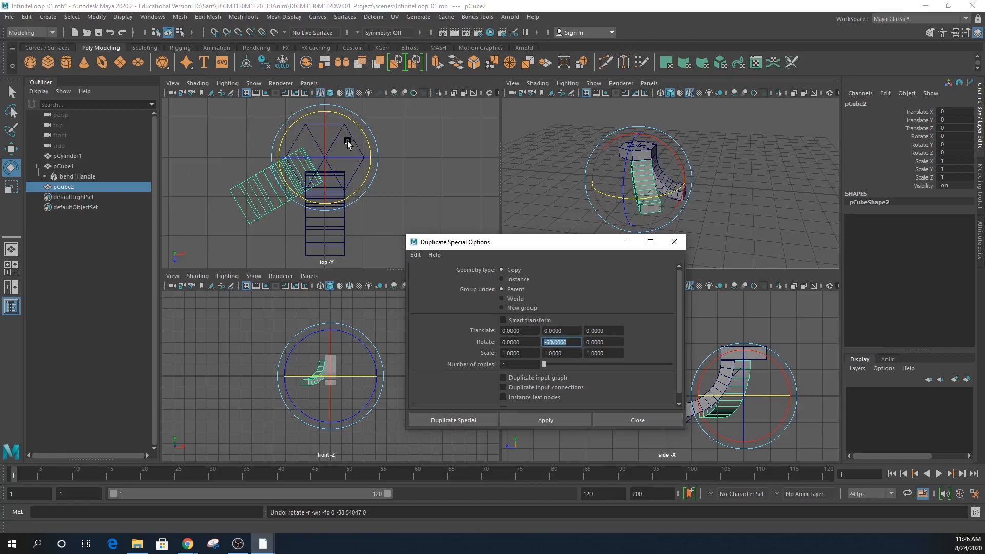
left_click_drag(513, 364, 473, 362)
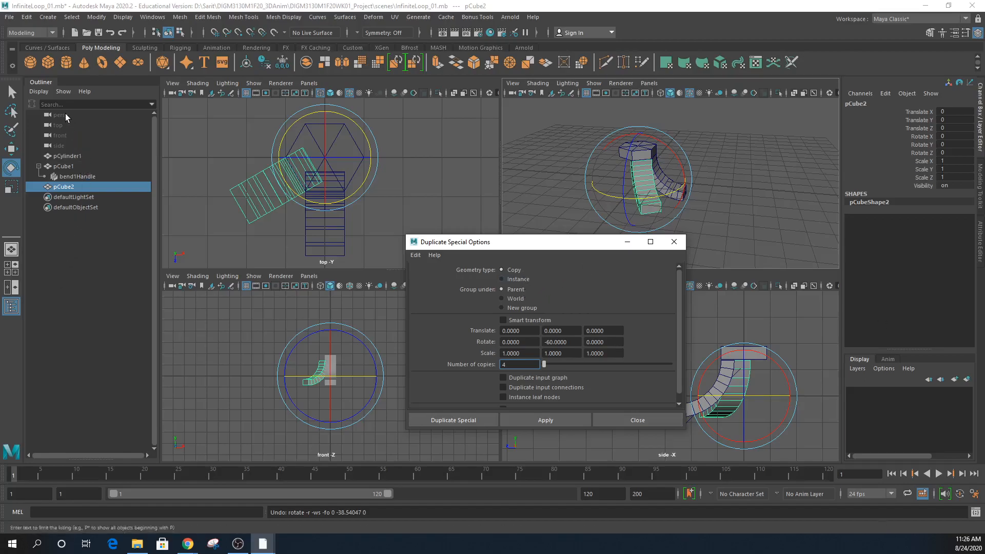
left_click(520, 420)
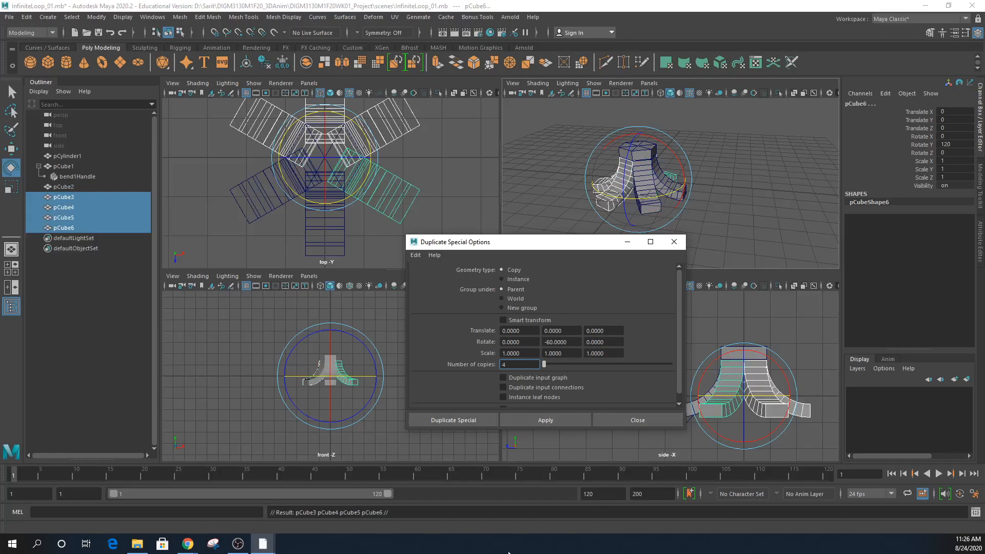
left_click(673, 241)
left_click(756, 232)
left_click_drag(756, 232, 686, 236, "alt")
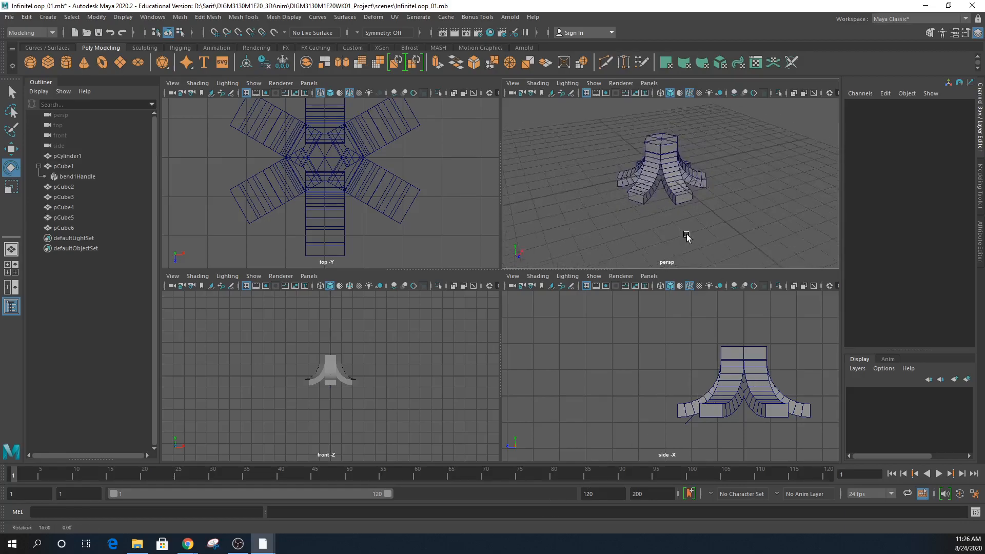
left_click(661, 148)
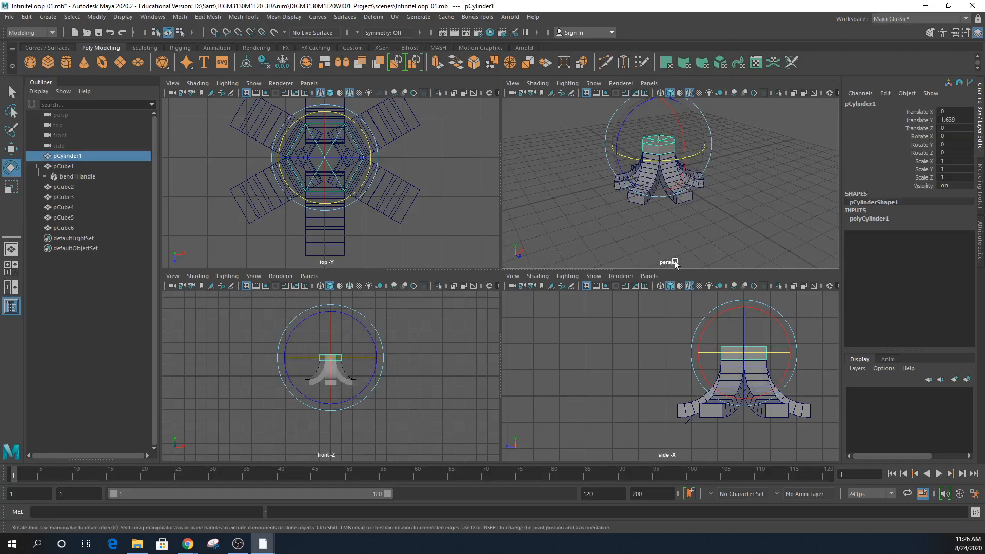
left_click_drag(704, 215, 702, 221, "alt")
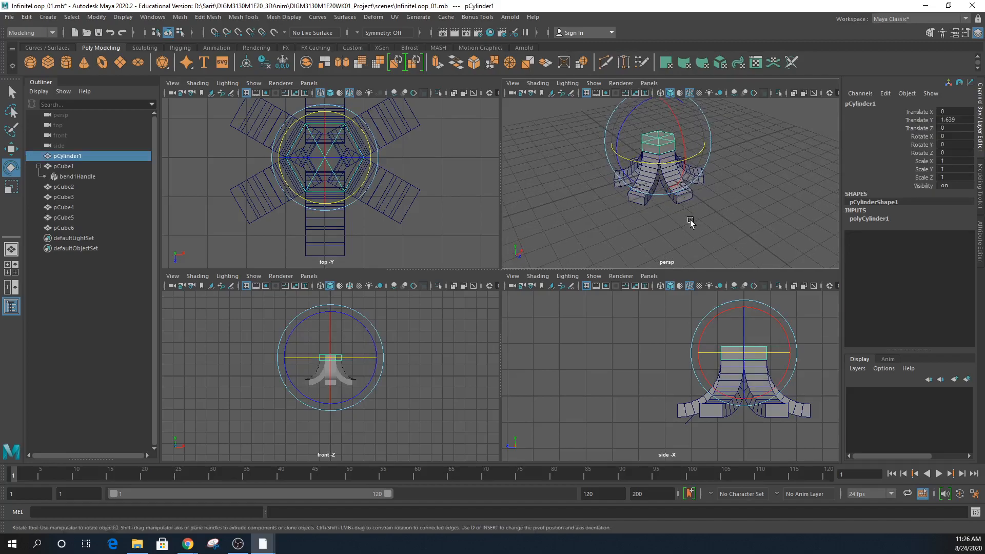
left_click(686, 412)
key("space")
left_click_drag(698, 266, 540, 300, "alt")
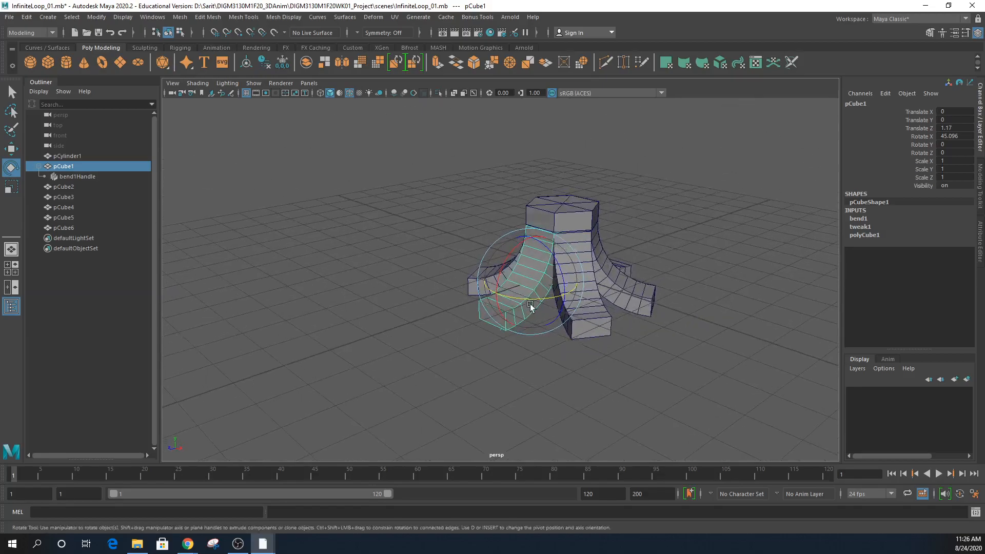
right_click_drag(540, 300, 759, 319, "alt")
middle_click_drag(704, 324, 631, 260, "alt")
left_click_drag(631, 260, 609, 290, "alt")
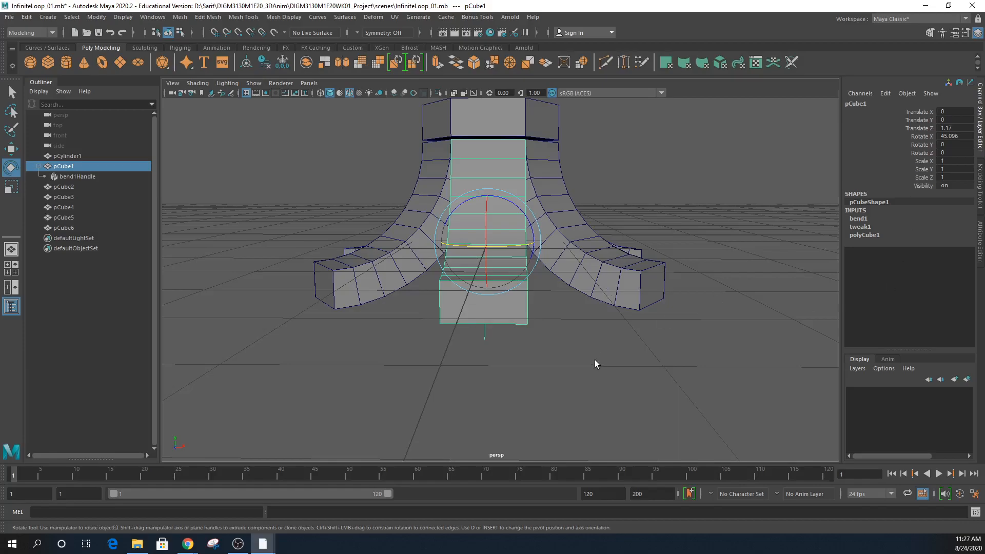
left_click_drag(596, 358, 629, 378, "alt")
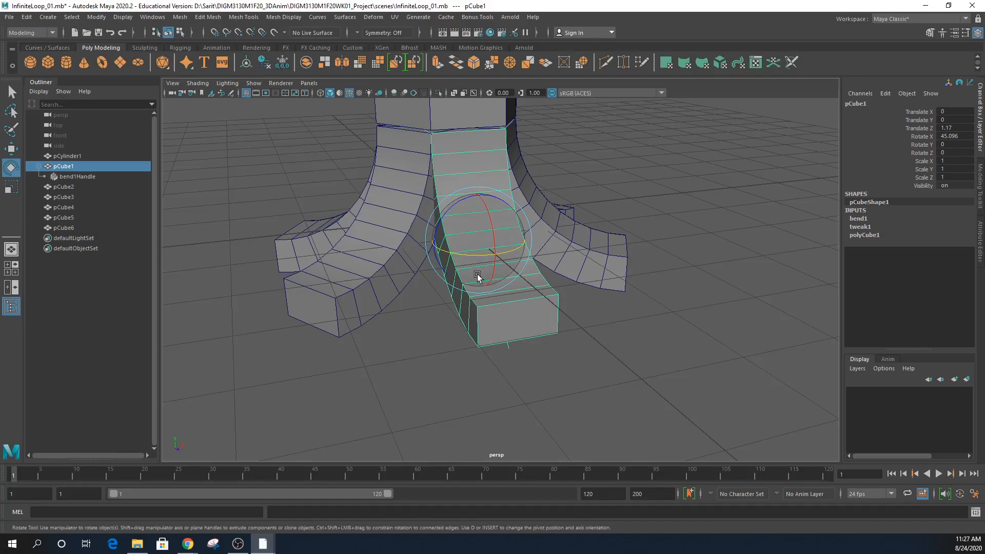
left_click_drag(576, 292, 719, 262, "alt")
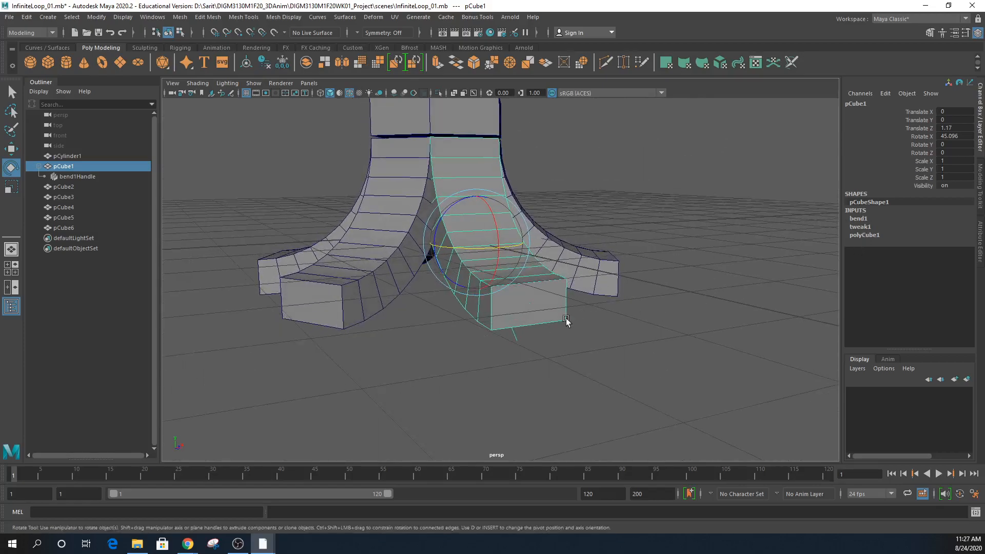
left_click(508, 348)
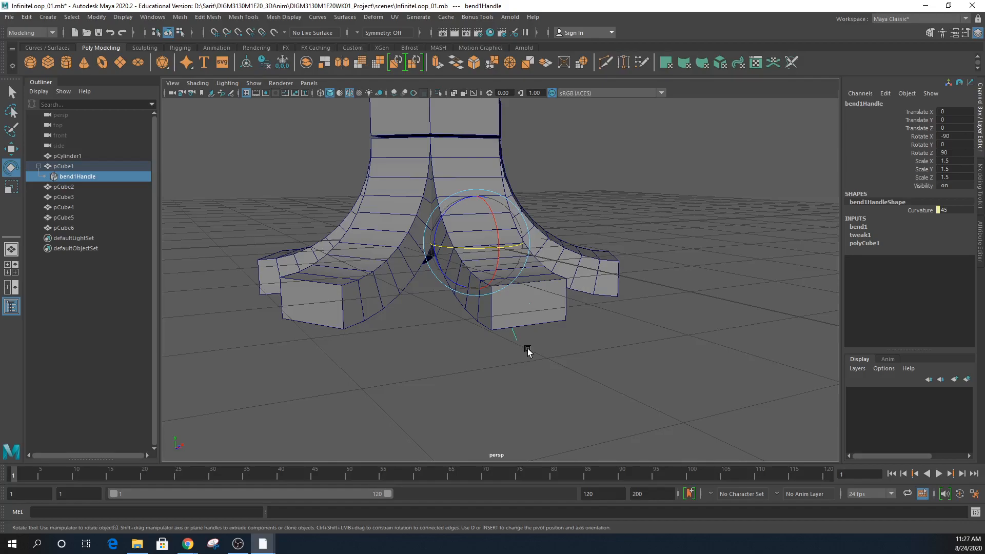
key("Delete")
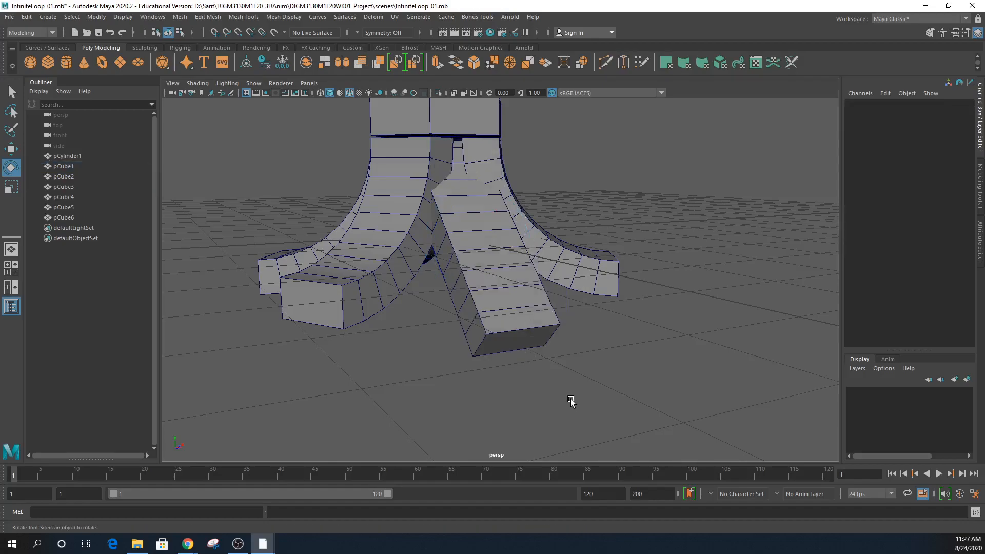
key("ctrl+z")
left_click_drag(565, 377, 510, 389, "alt")
left_click(433, 321)
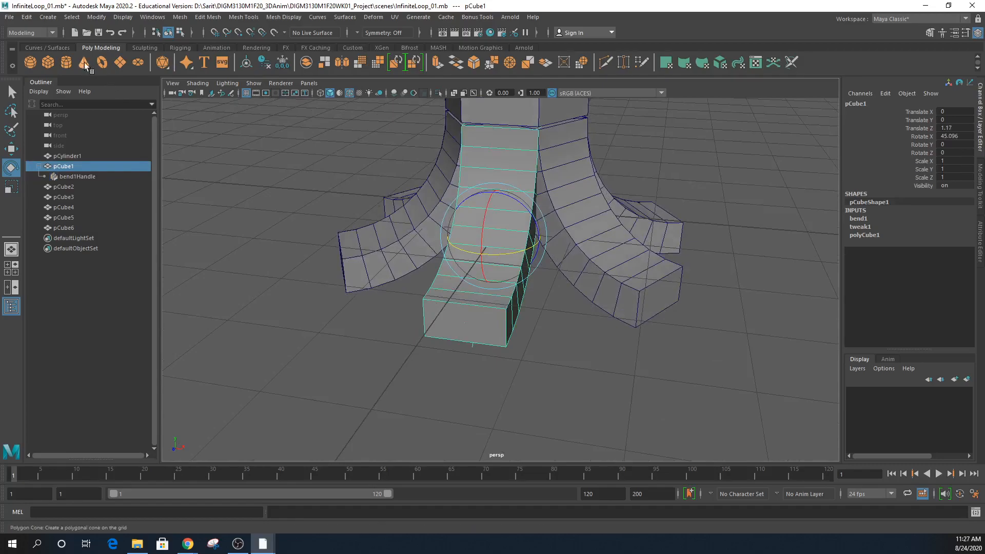
- Delete construction history with Edit > Delete by Type > History
left_click(97, 18)
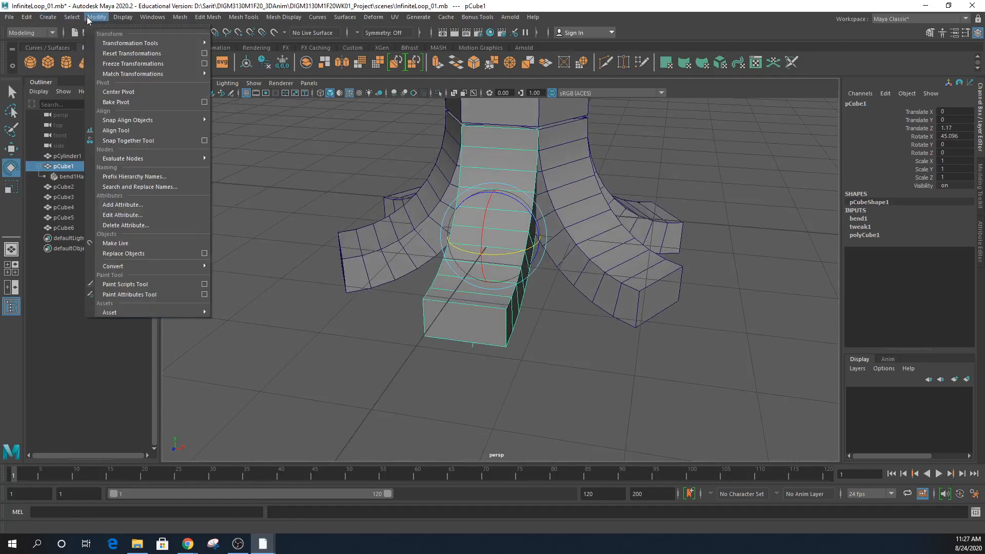
left_click(97, 17)
left_click(26, 17)
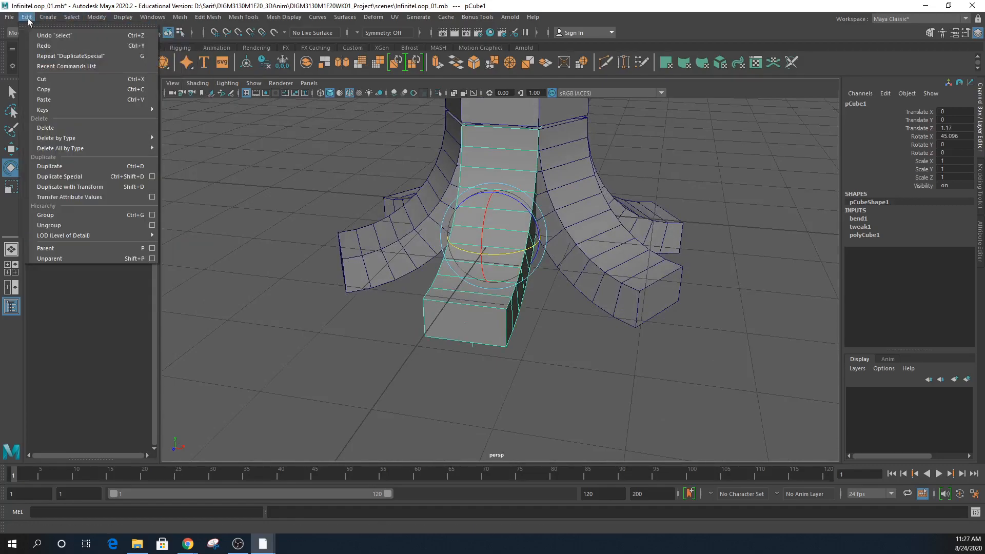
mouse_move(93, 135)
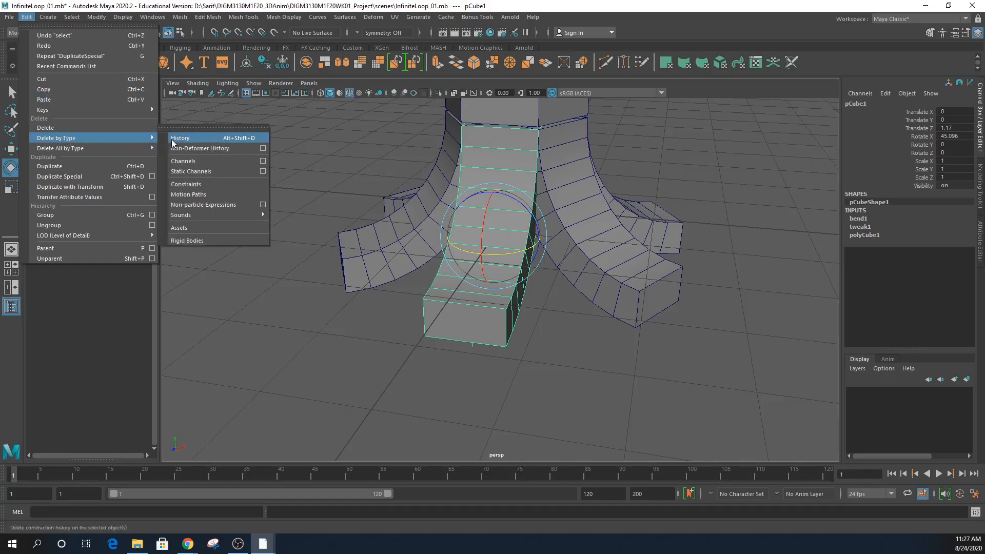
left_click(215, 137)
left_click_drag(645, 374, 560, 395, "alt")
- Marquee-select the pillar together with all six track pieces
left_click_drag(620, 383, 369, 232)
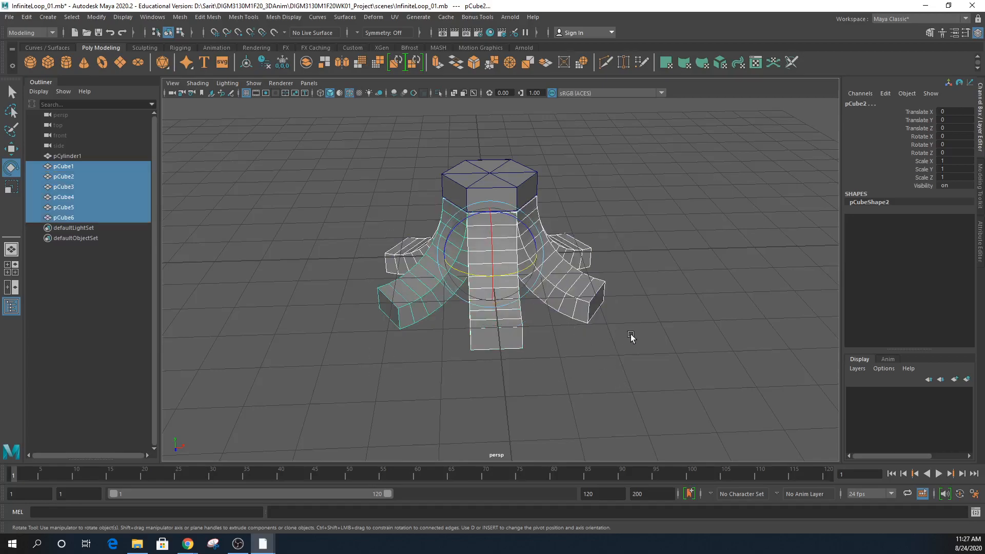
left_click(502, 430)
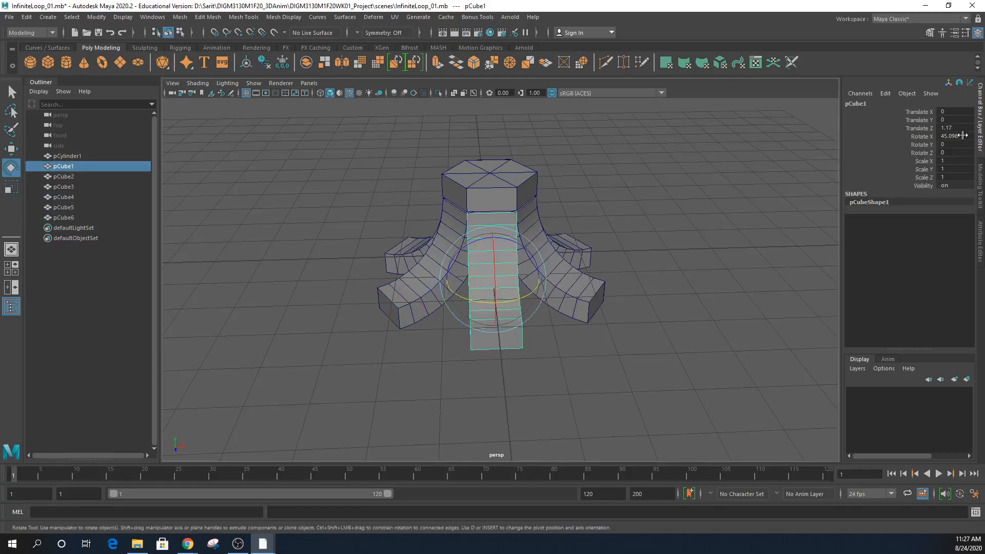
left_click(417, 289)
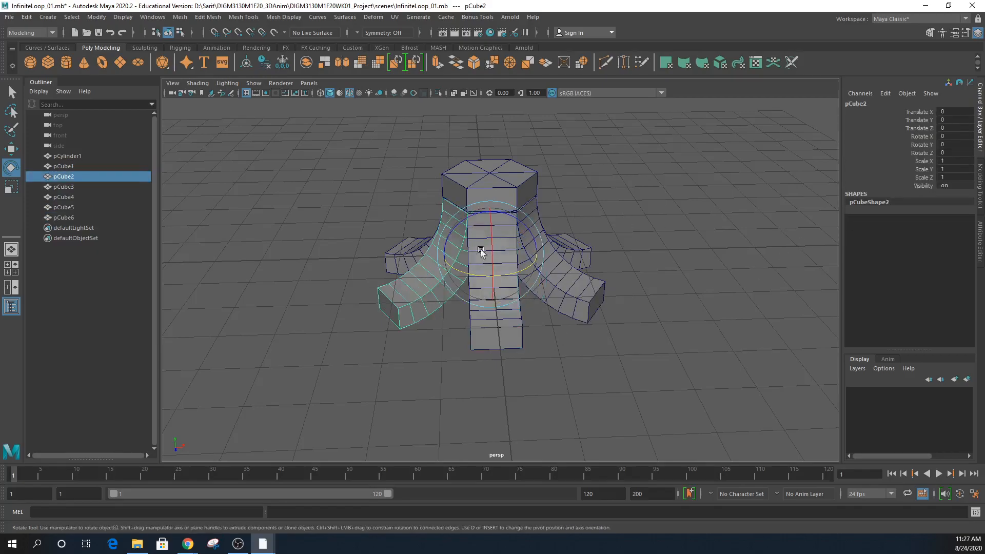
left_click(592, 253)
left_click(585, 254)
left_click(579, 288)
left_click_drag(739, 407, 271, 130)
- In the side view, move the whole assembly up to Translate Y 0.824
left_click_drag(526, 298, 609, 359, "alt")
key("space")
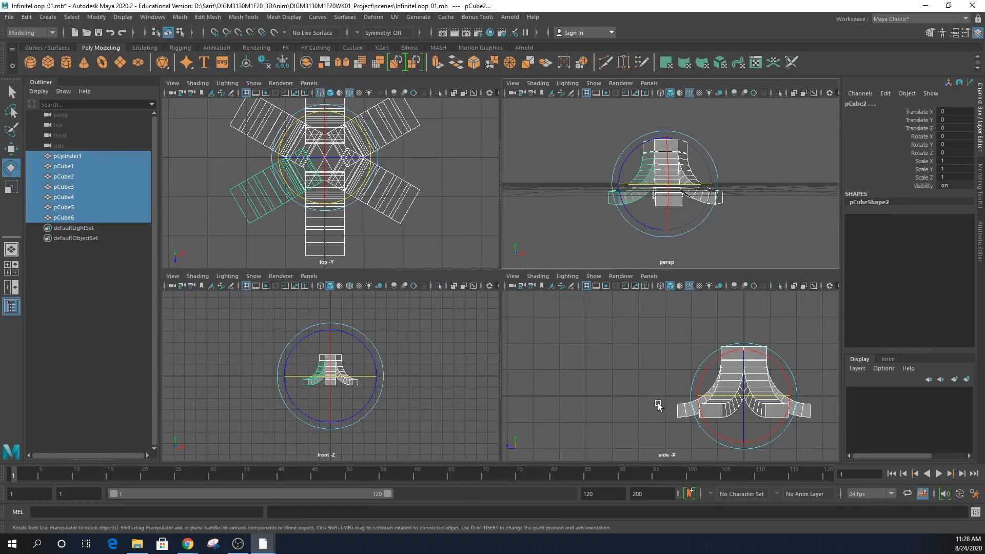
key("space")
key("f")
key("w")
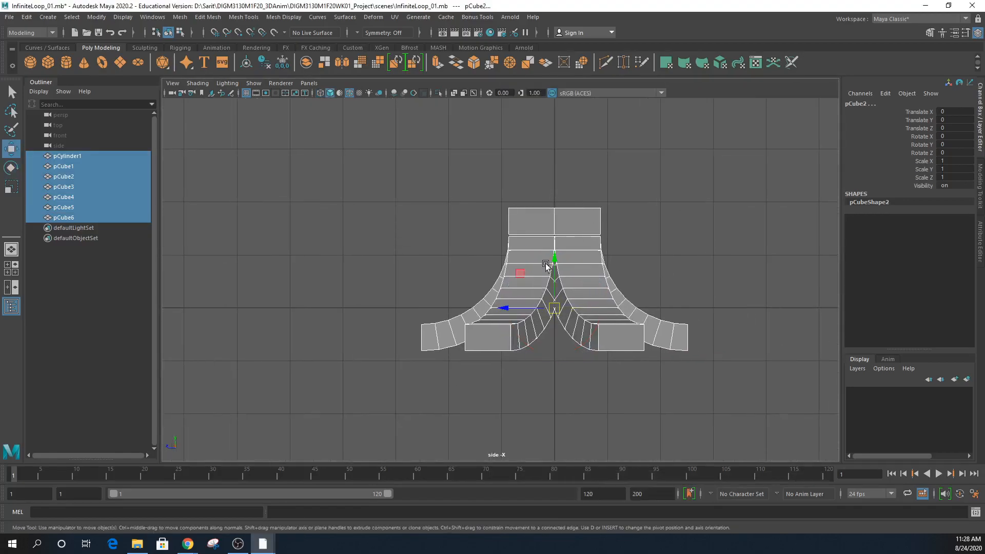
left_click_drag(554, 263, 558, 219)
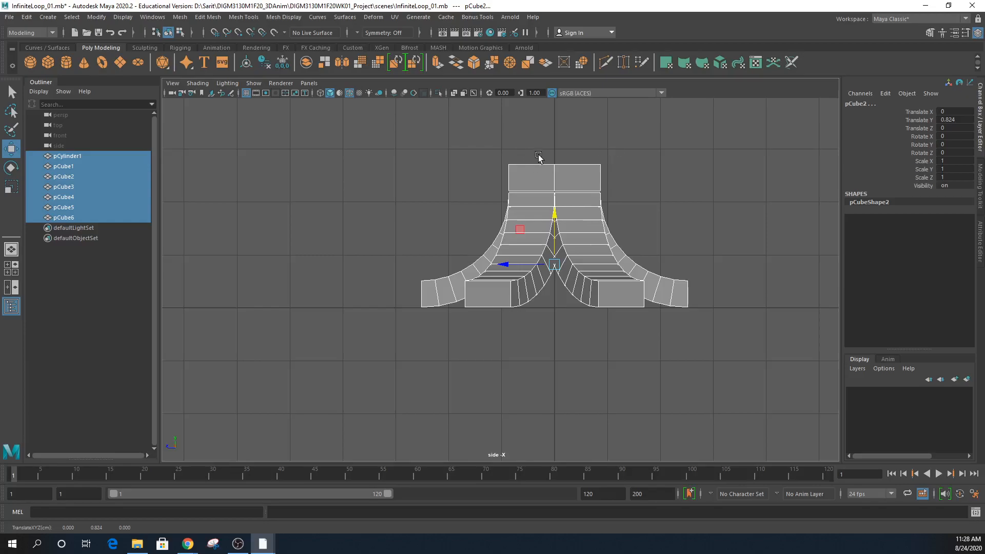
- Switch to the four-view layout and freeze transformations on pCylinder1 and pCube1–pCube6 to zero Translate Y
key("space")
left_click_drag(688, 187, 714, 261, "alt")
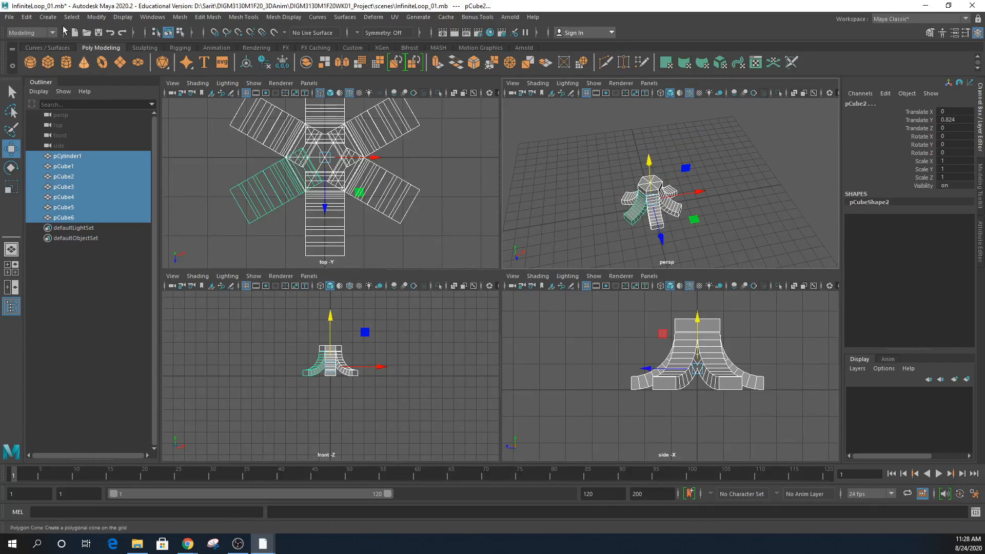
left_click(96, 17)
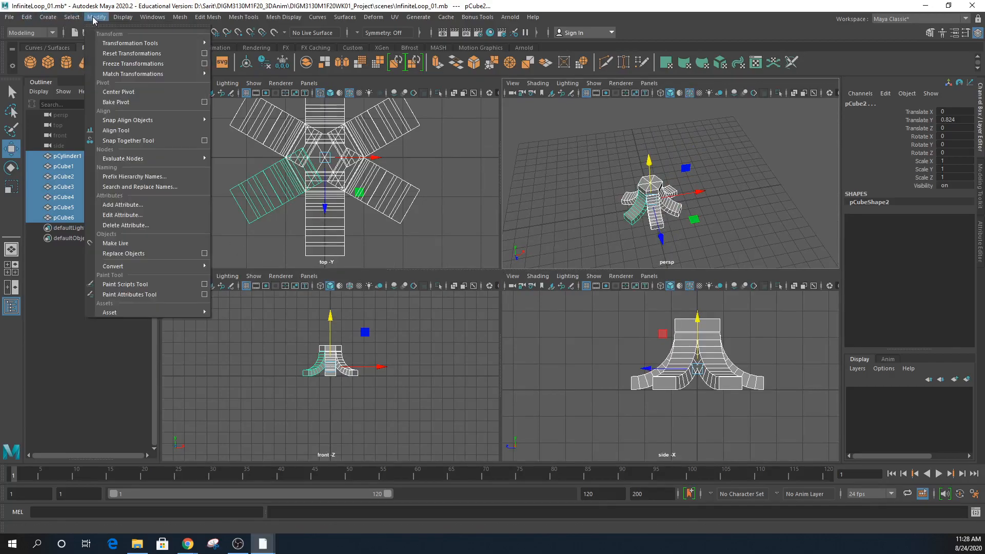
left_click(112, 64)
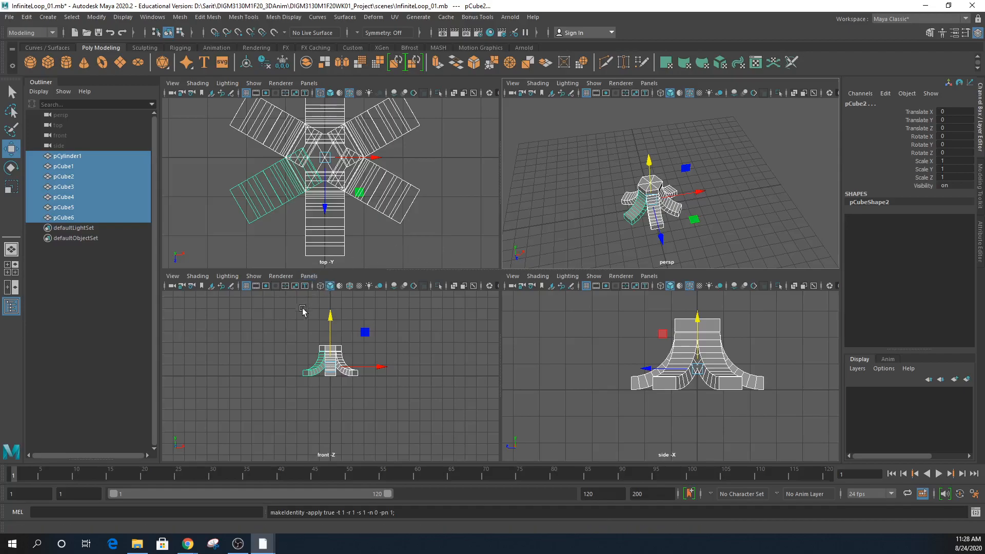
left_click(81, 156)
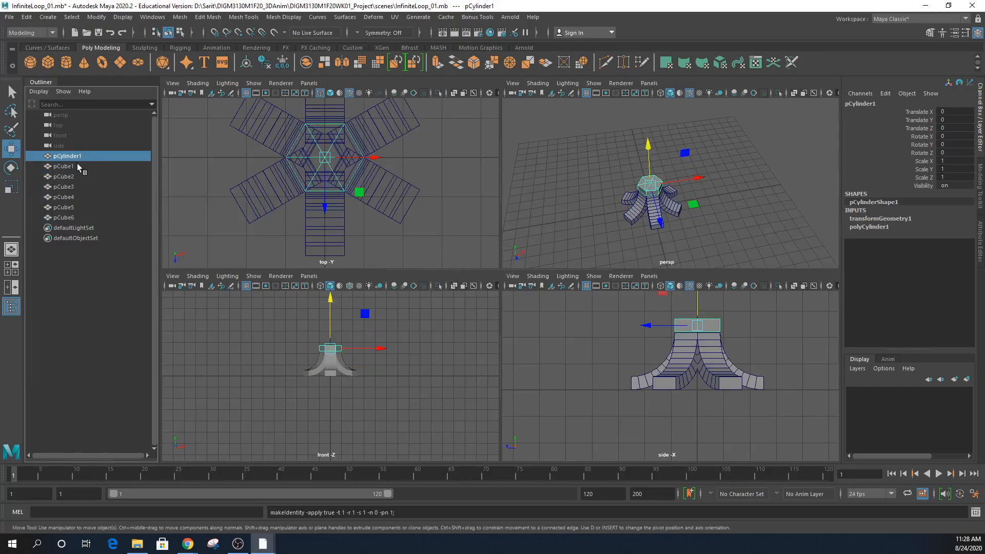
- Batch-rename all seven selected pieces to P1_Ramp using the status-line Rename field
left_click(11, 308)
left_click(12, 308)
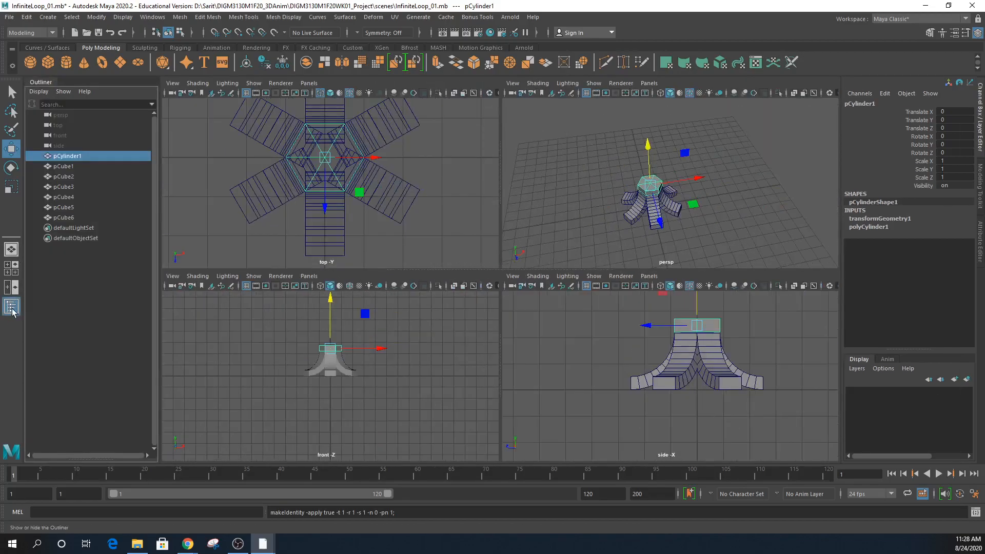
left_click(66, 218, "shift")
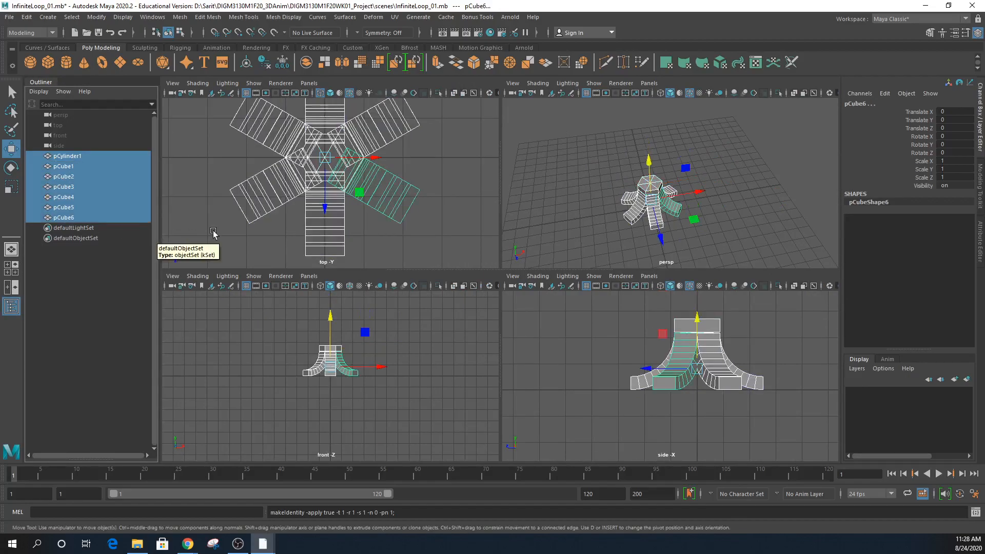
left_click(536, 33)
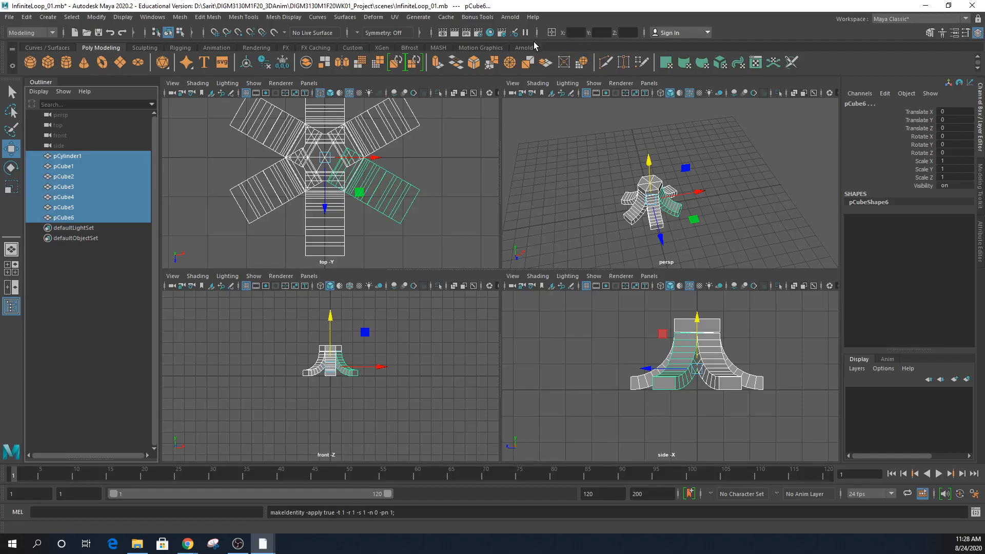
left_click(551, 34)
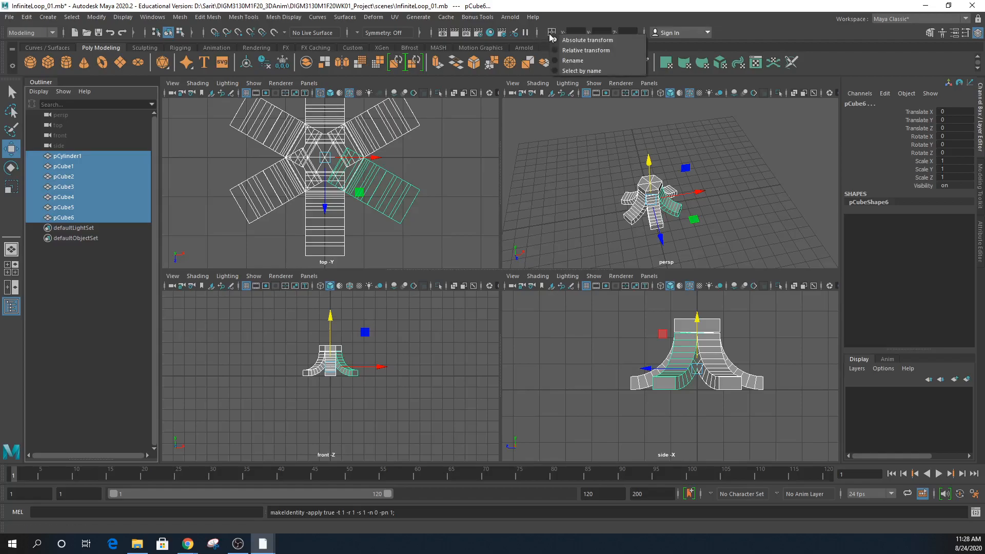
left_click(574, 61)
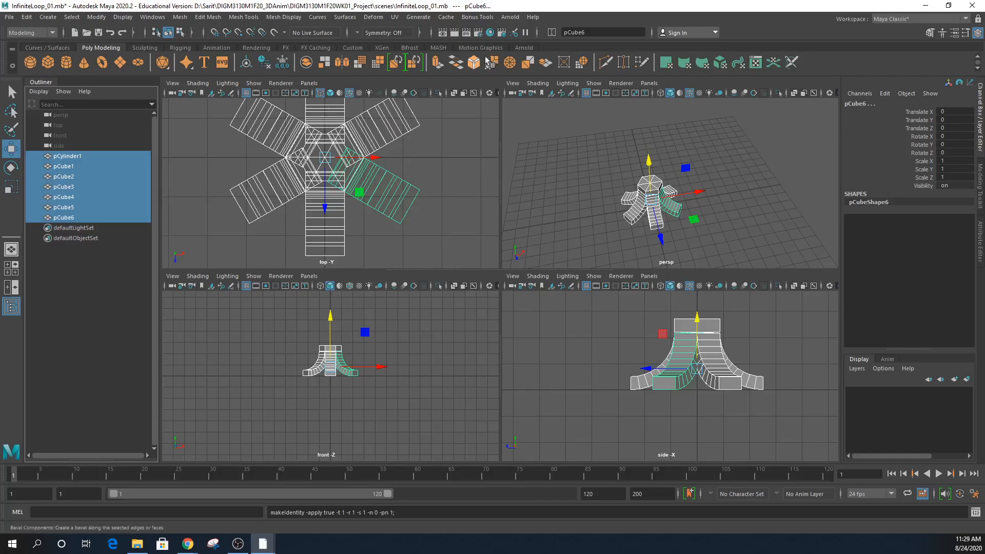
left_click(590, 32)
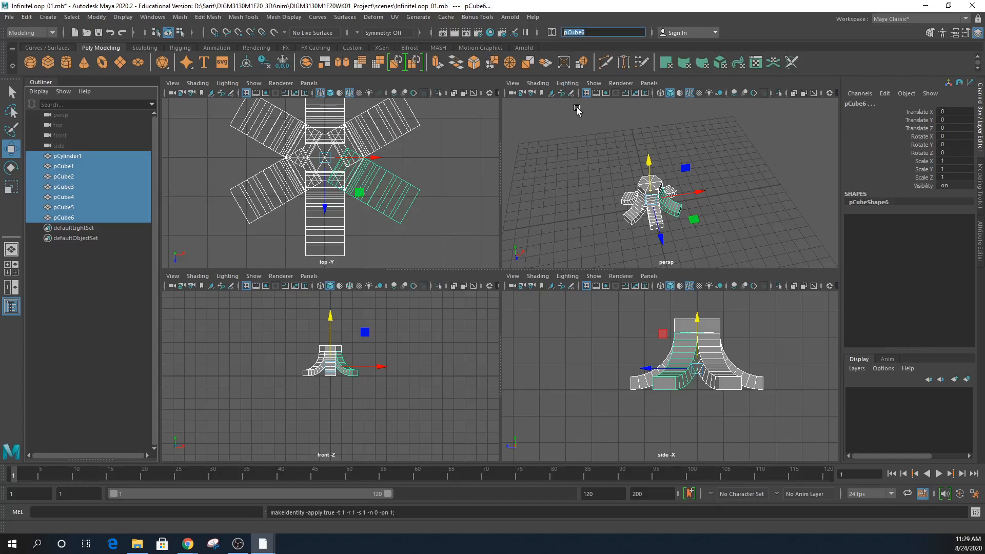
type("P")
type("1_OB")
key("BackSpace")
key("BackSpace")
type("Ram")
key("Return")
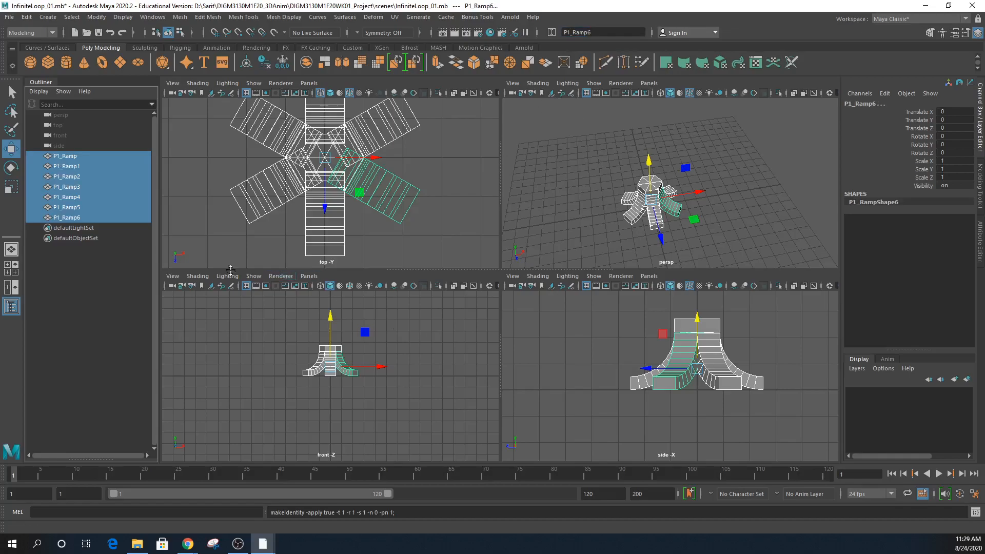
- Rename the cylinder to P1_Ramp0 in the Outliner and reselect all seven pieces
left_click(77, 158)
double_click(78, 156)
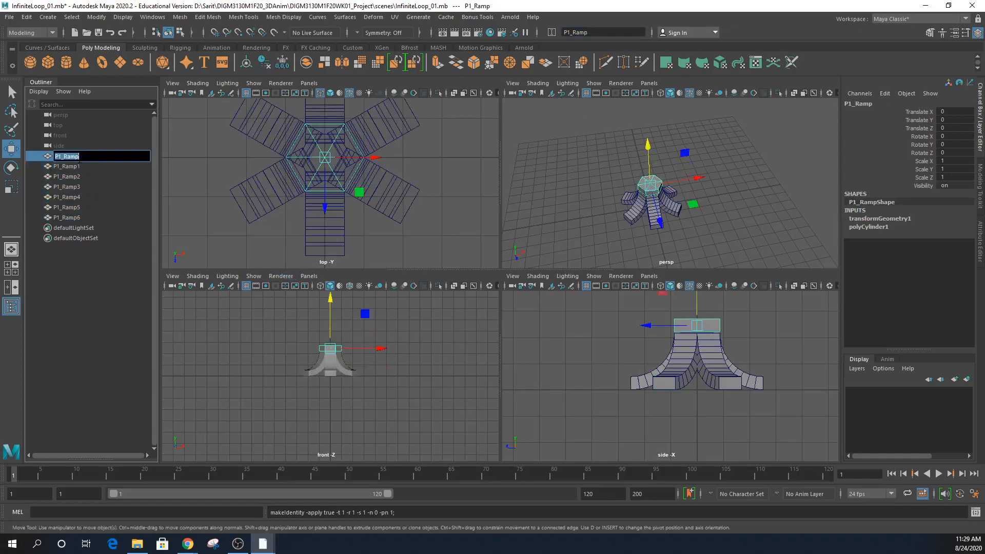
type("0")
key("Return")
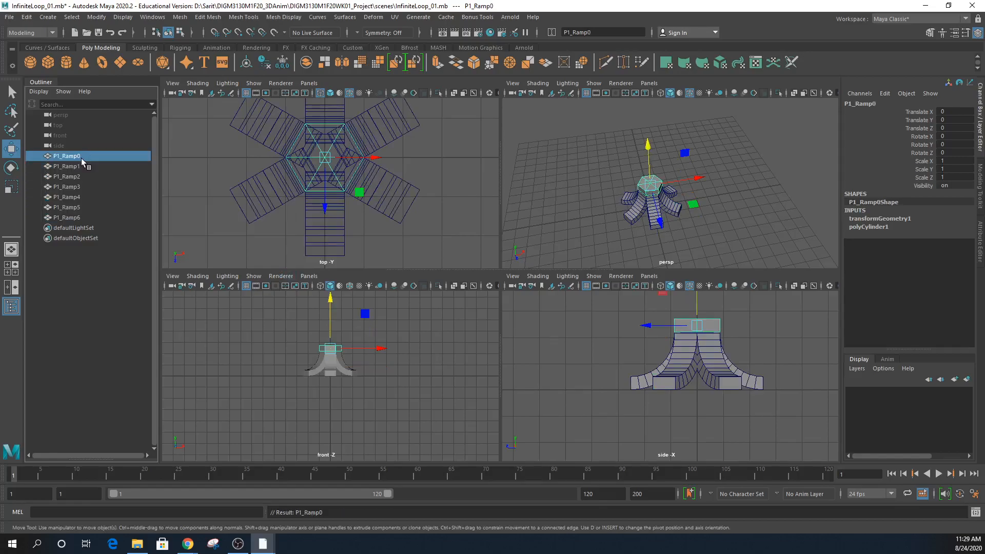
left_click(77, 218, "shift")
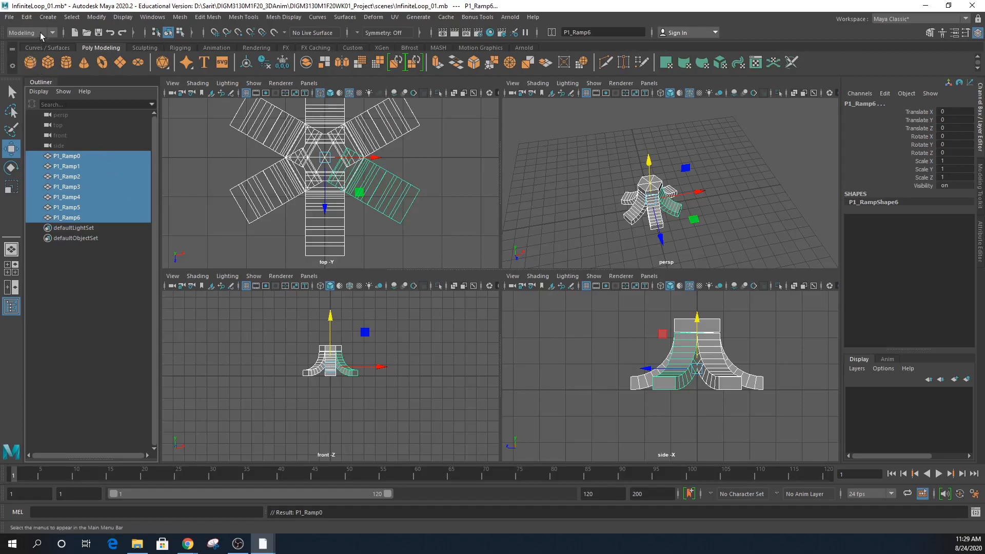
left_click(27, 17)
- Group P1_Ramp0–P1_Ramp6 and rename the resulting group1 to P1_Ramp_gp01
left_click(51, 215)
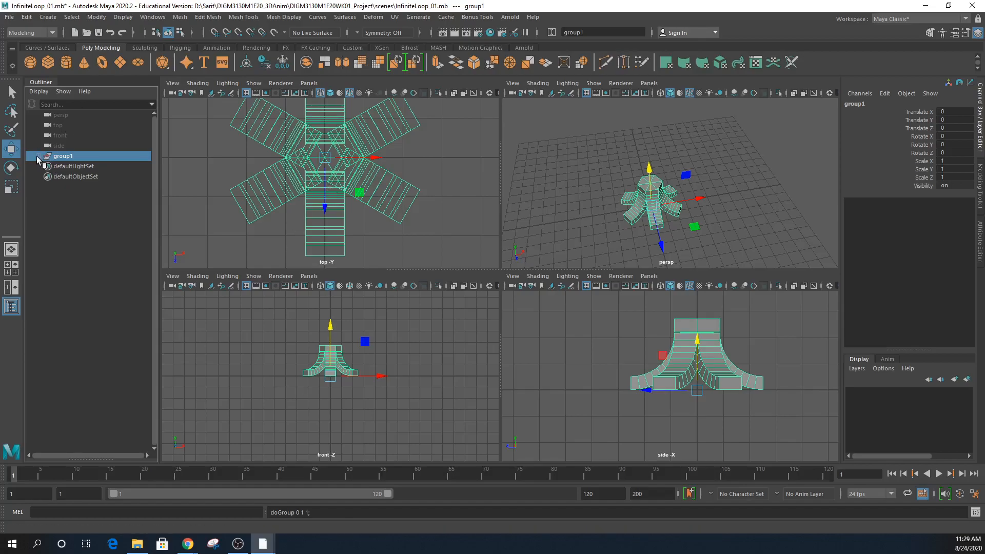
double_click(54, 158)
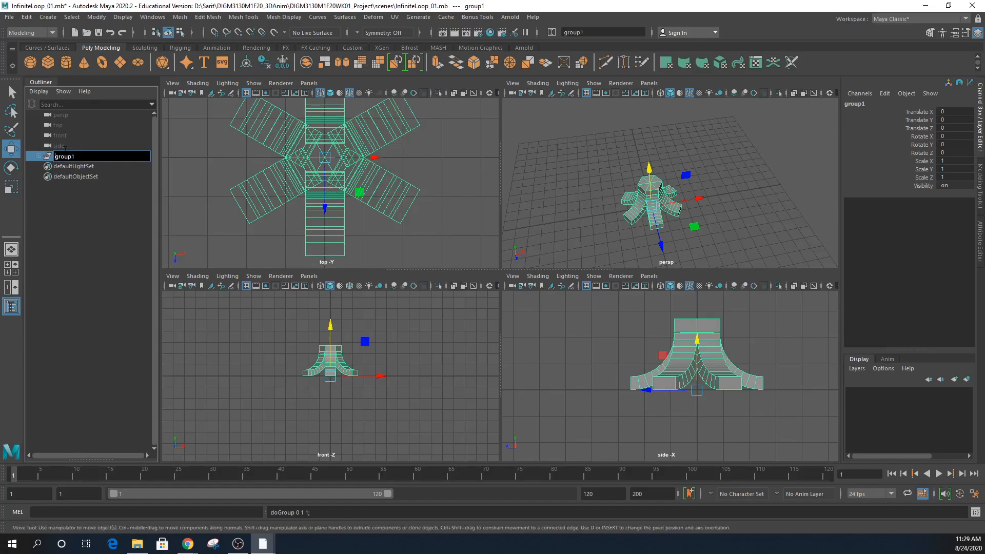
type("P1_Ramp_")
key("BackSpace")
key("BackSpace")
key("BackSpace")
key("BackSpace")
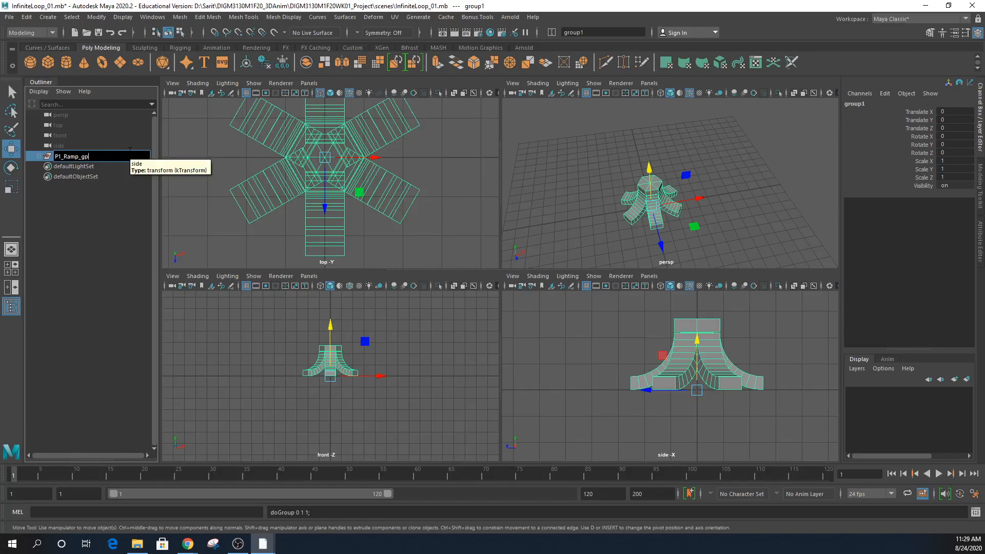
type("01")
key("Return")
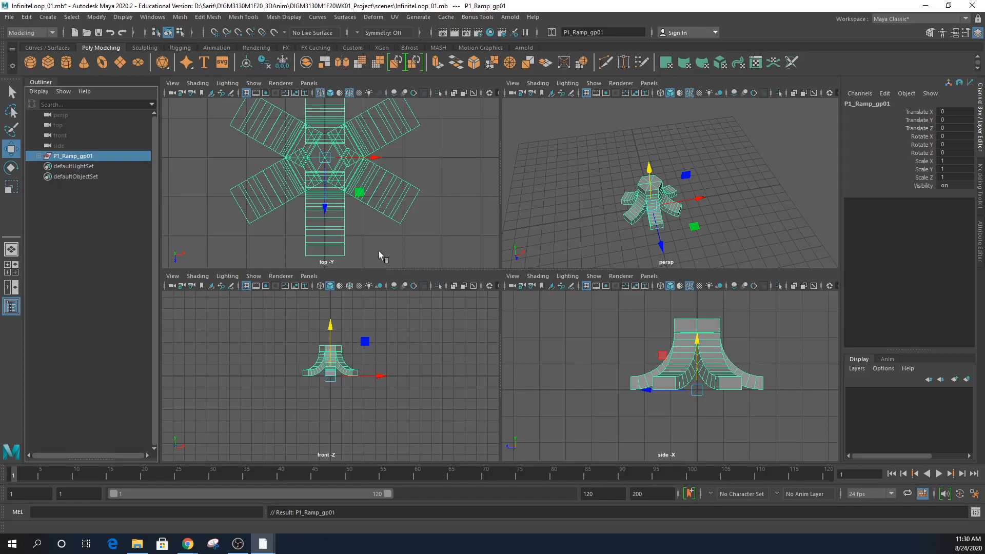
scroll(310, 200, "down", 4)
middle_click_drag(347, 213, 345, 233, "alt")
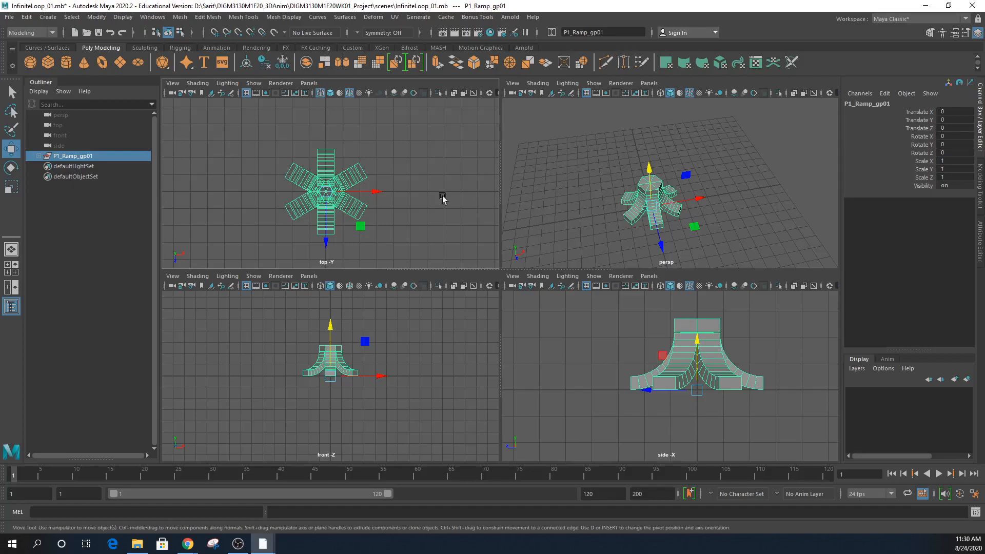
key("ctrl+d")
left_click_drag(326, 241, 337, 158)
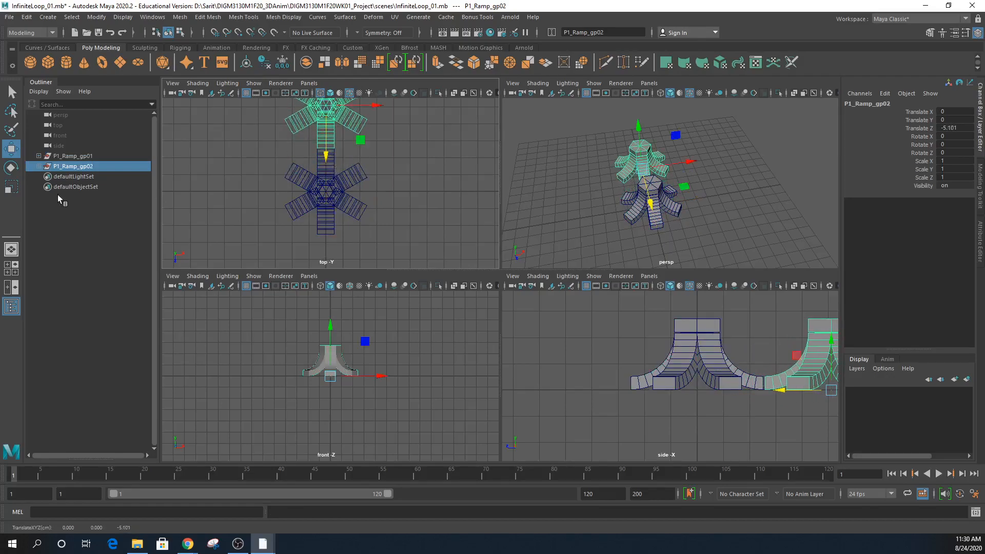
left_click(39, 165)
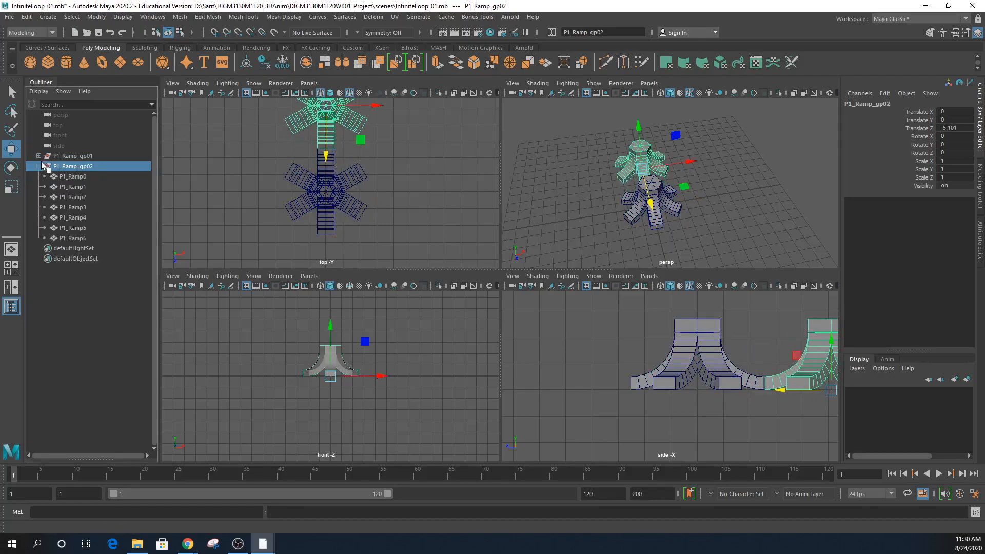
left_click(39, 156)
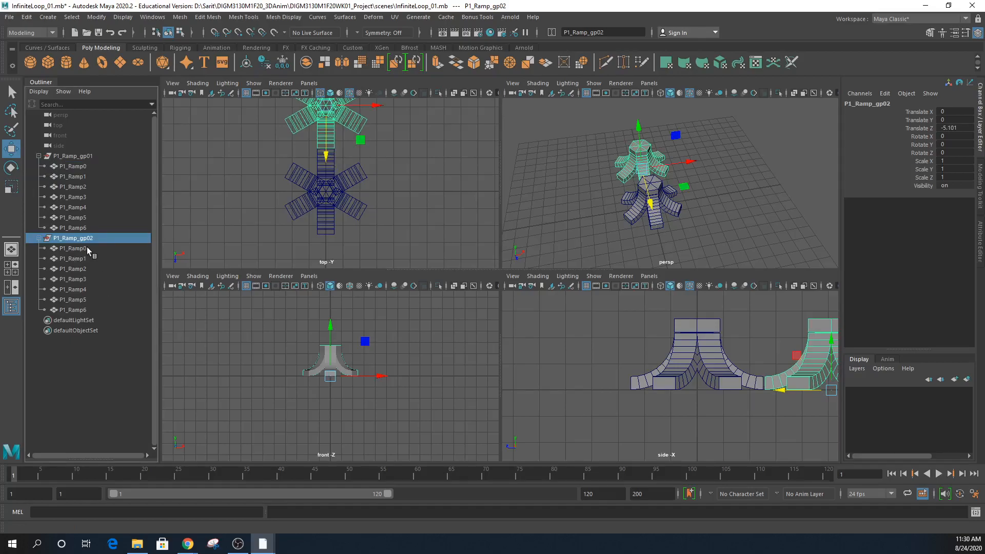
left_click(34, 18)
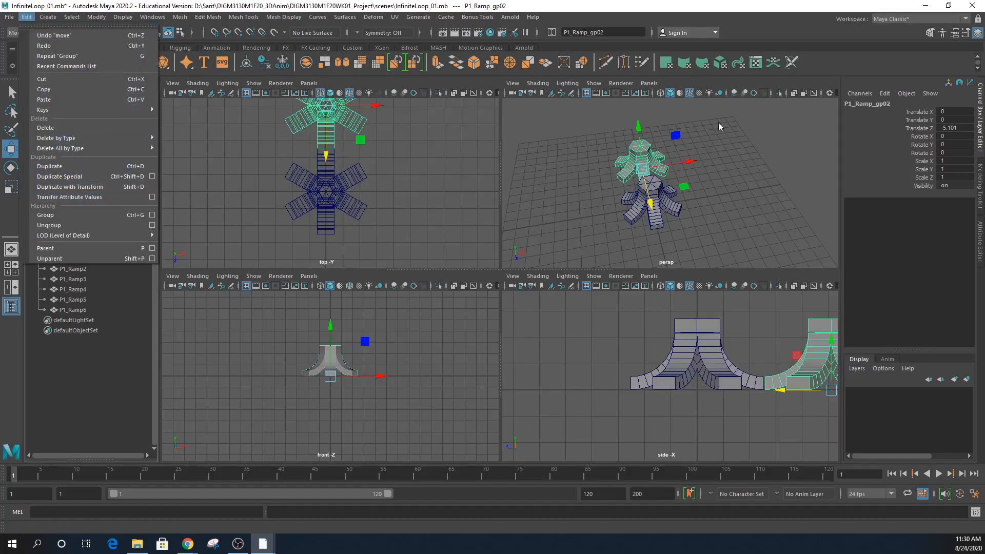
left_click(744, 29)
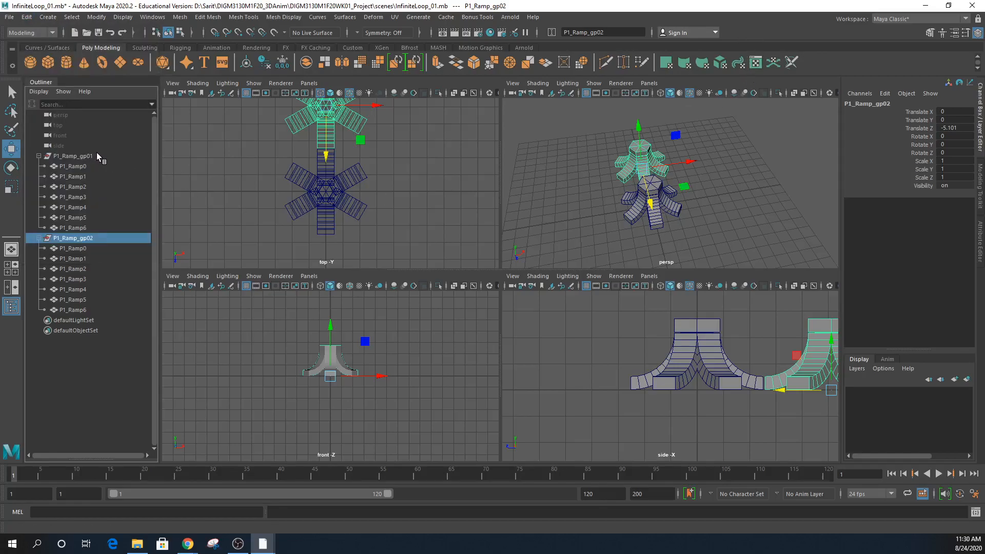
left_click(80, 249)
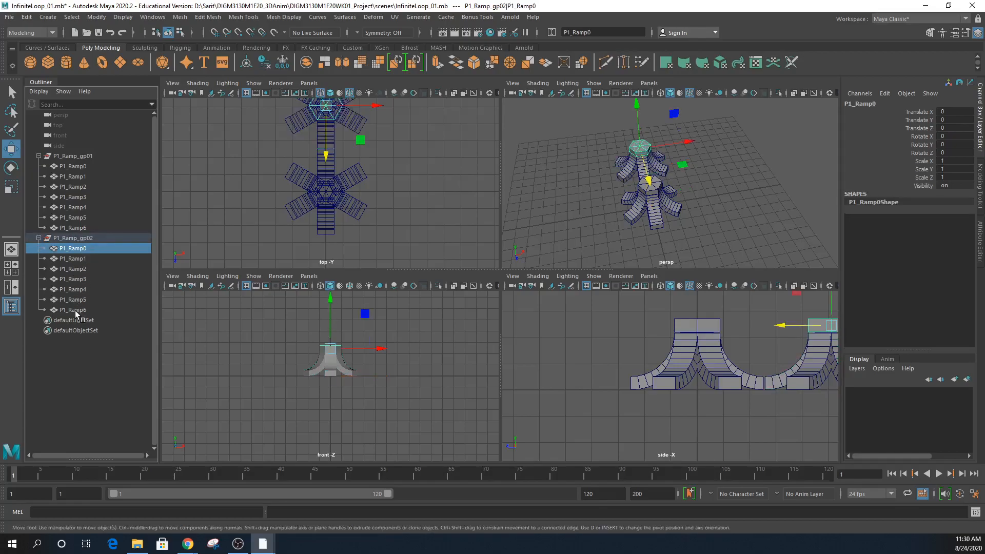
left_click(86, 310)
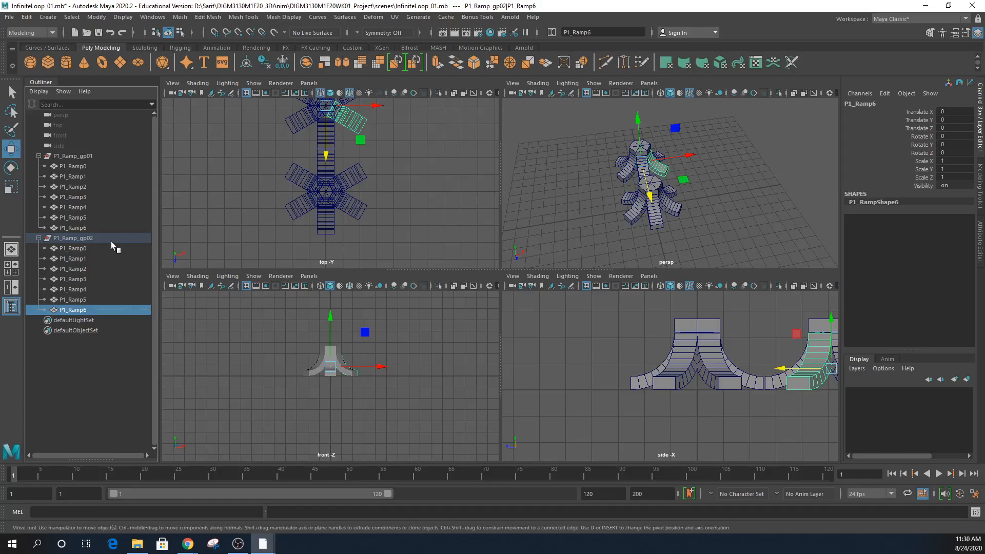
left_click(81, 249)
left_click(78, 167)
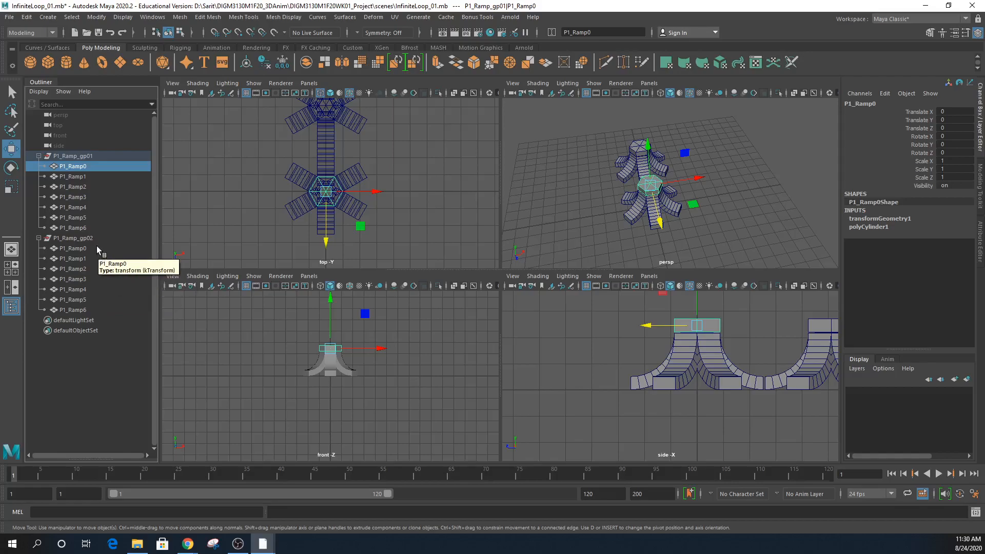
left_click(83, 238)
key("Delete")
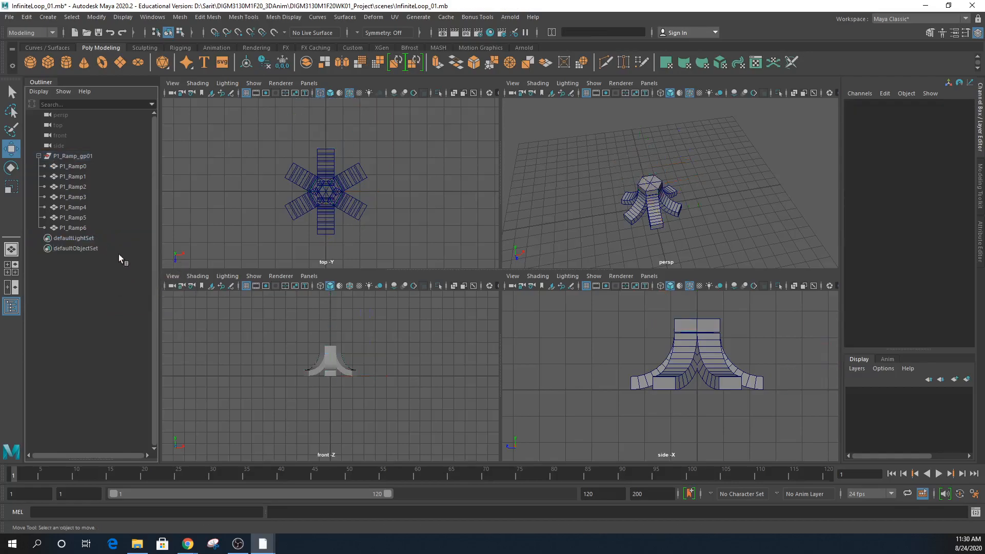
- Duplicate P1_Ramp_gp01 with Duplicate Special reset to defaults and unique child names enabled
left_click(39, 155)
left_click(39, 155)
left_click(59, 156)
left_click(27, 16)
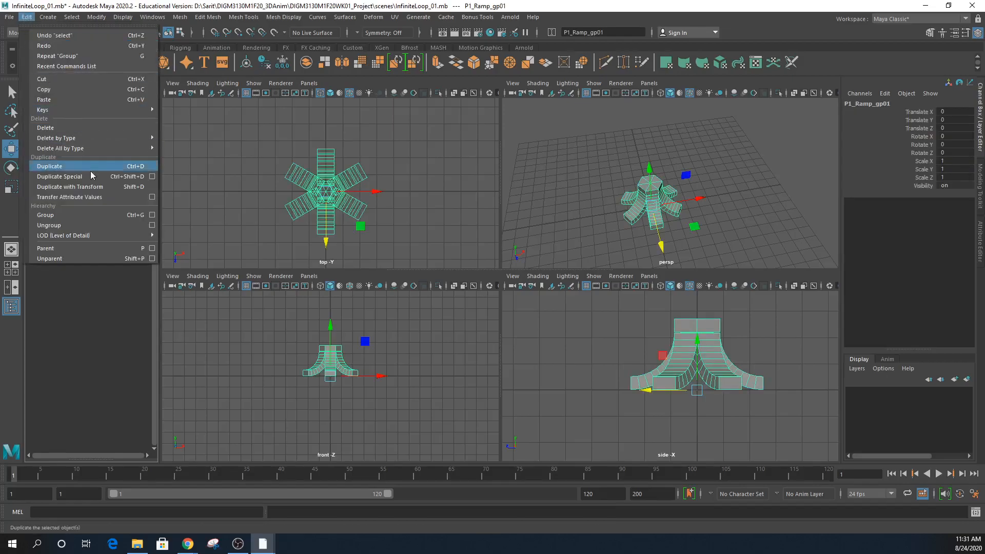
left_click(151, 177)
left_click_drag(572, 252, 450, 132)
left_click(293, 141)
left_click(318, 150)
scroll(502, 227, "down", 1)
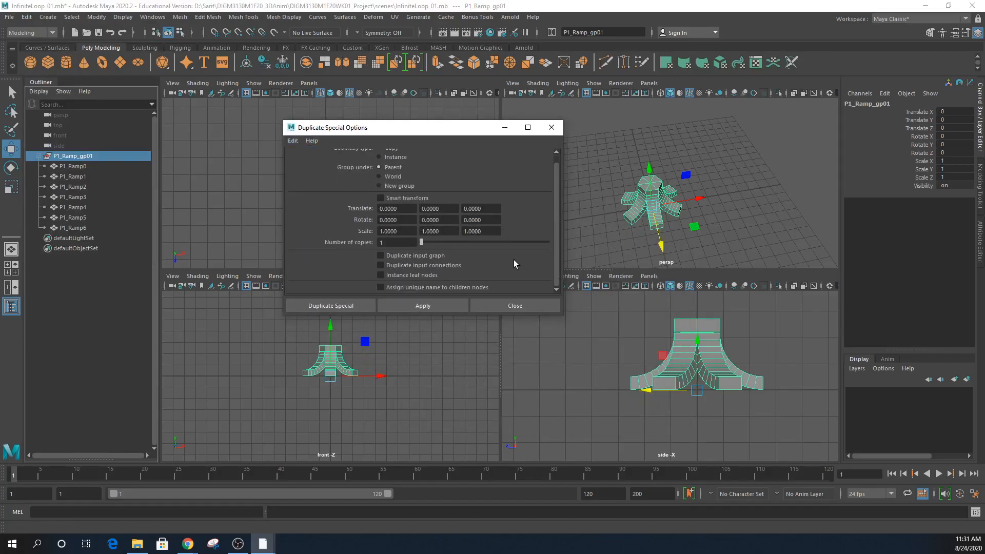
left_click(411, 288)
left_click(416, 305)
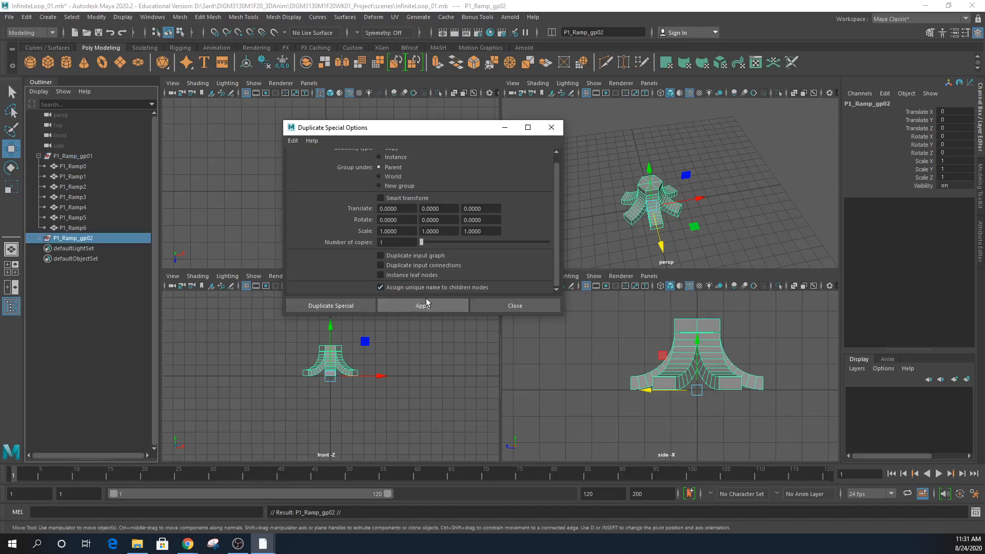
- Inspect the new P1_Ramp_gp02's children P1_Ramp7–P1_Ramp13, then select the group
left_click_drag(435, 132, 848, 254)
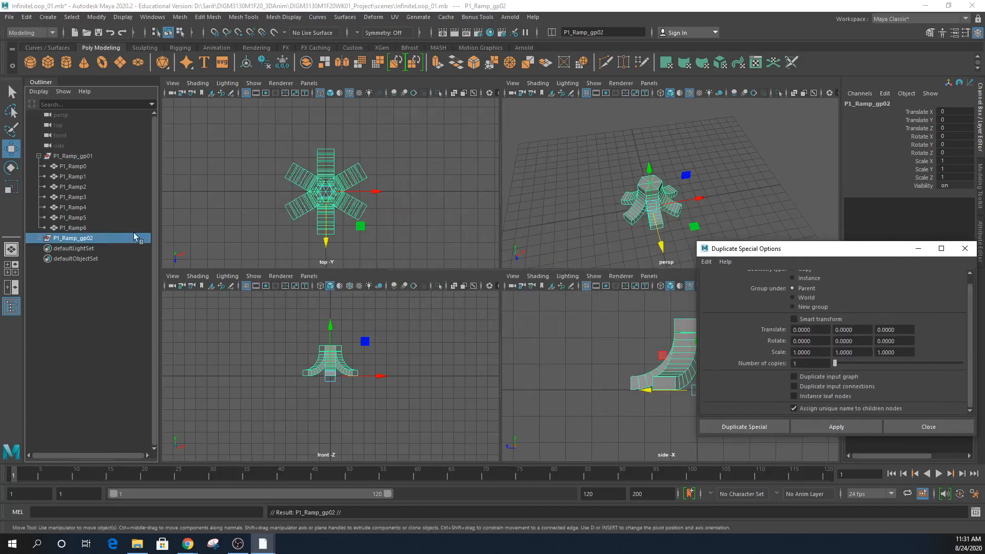
left_click(38, 238)
left_click(75, 249)
left_click(76, 299)
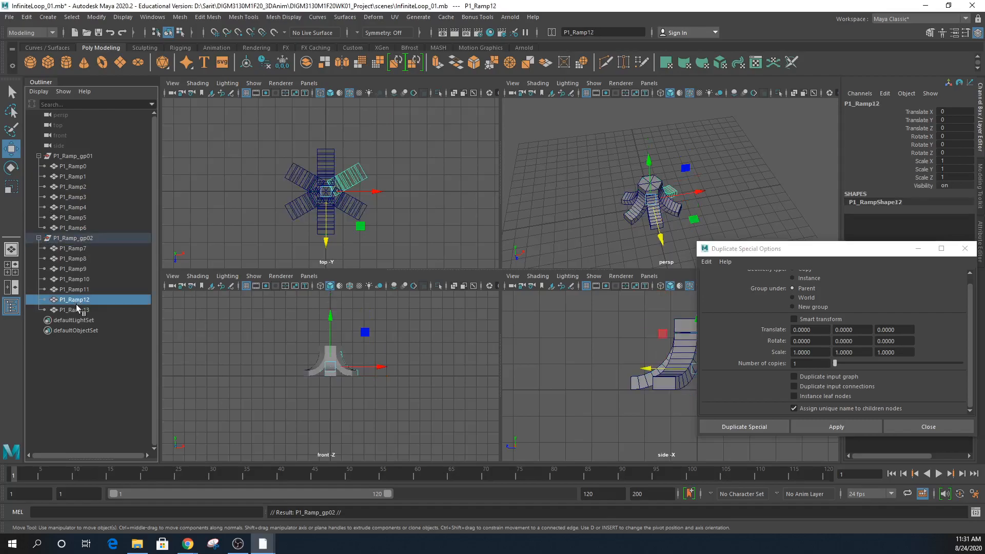
left_click(77, 279)
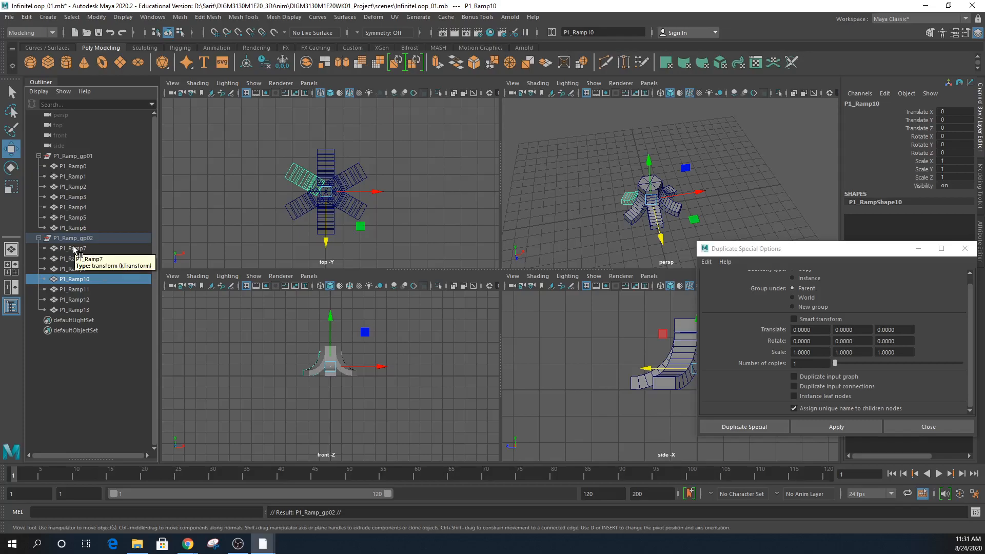
left_click(38, 238)
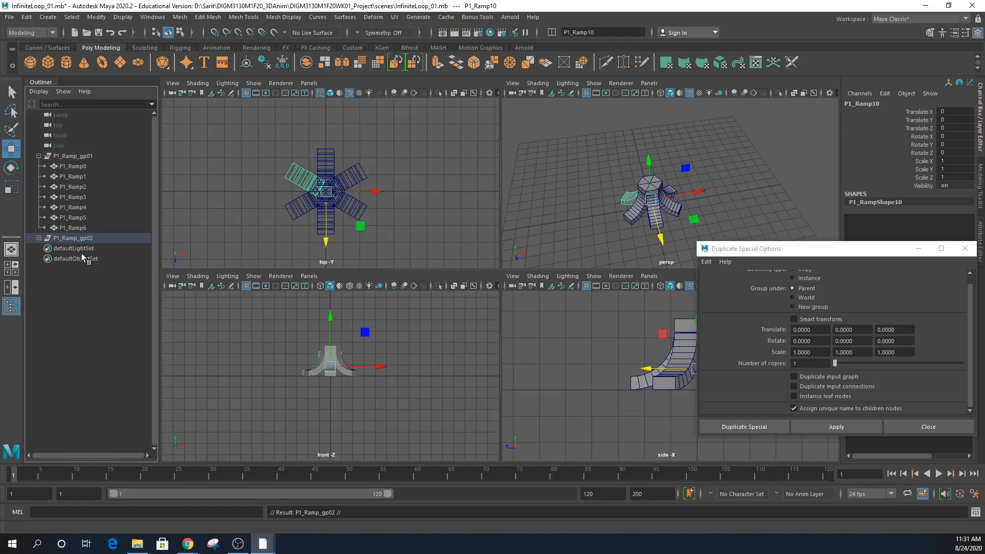
left_click(85, 239)
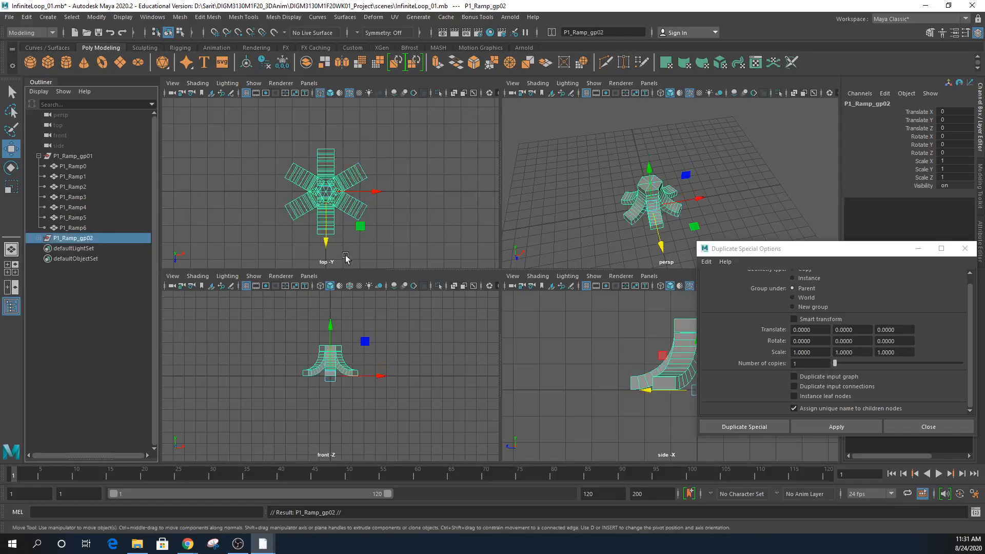
- Move P1_Ramp_gp02 to Translate Z -5.05, checking the seam between groups in the top view
left_click_drag(332, 249, 326, 155)
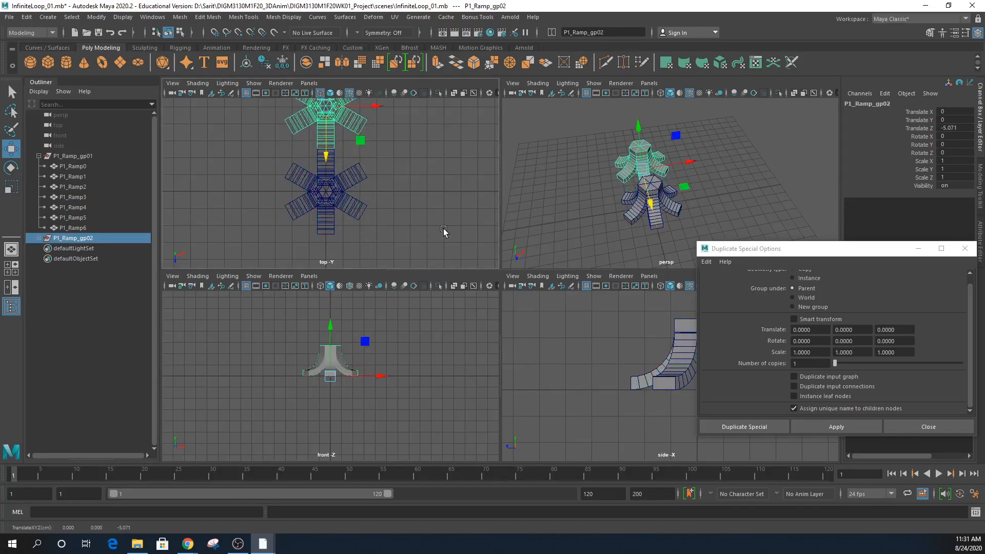
left_click(968, 127)
type("-5")
key("Return")
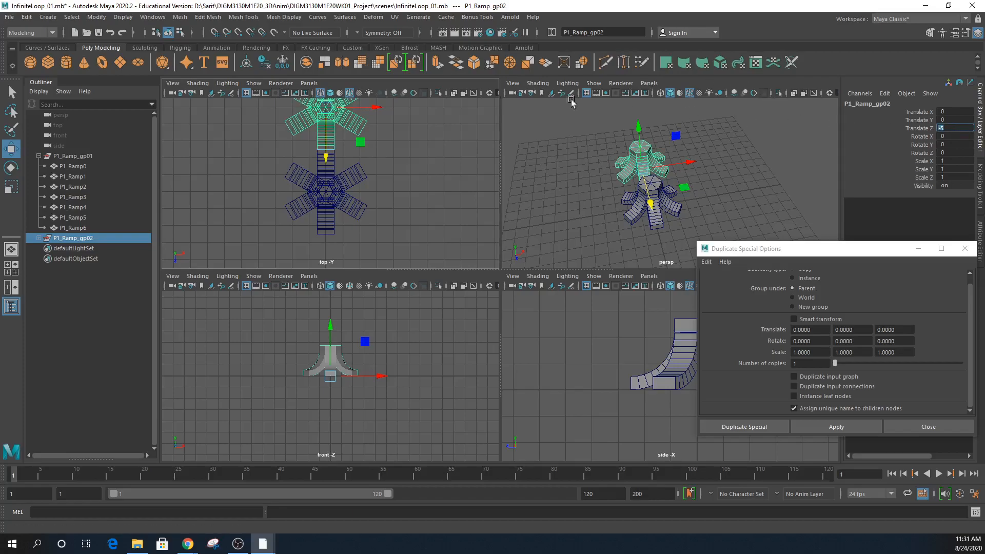
right_click_drag(312, 161, 579, 182, "alt")
middle_click_drag(316, 108, 343, 291, "alt")
right_click_drag(331, 224, 413, 238, "alt")
middle_click_drag(363, 249, 387, 220, "alt")
right_click_drag(387, 220, 417, 220, "alt")
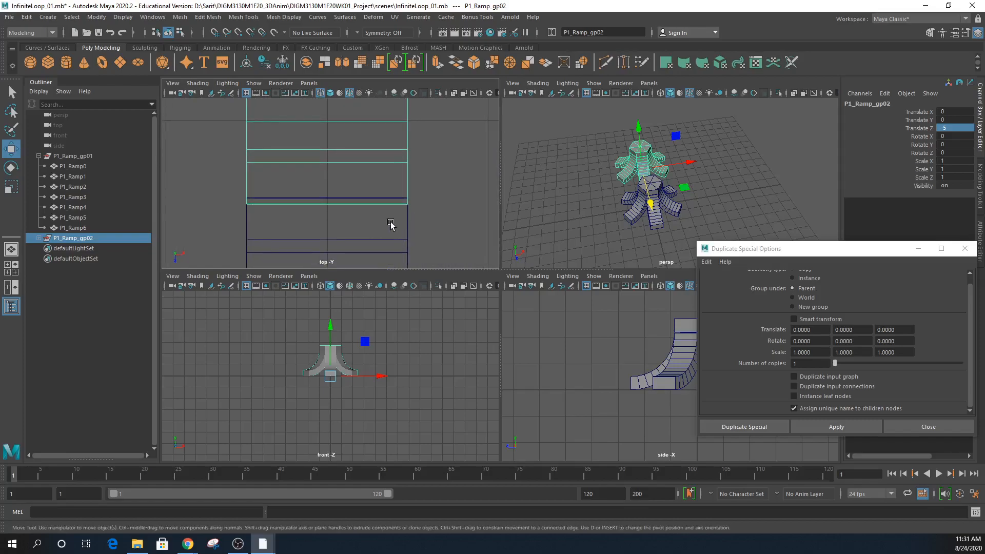
left_click(959, 128)
type(".1")
key("Return")
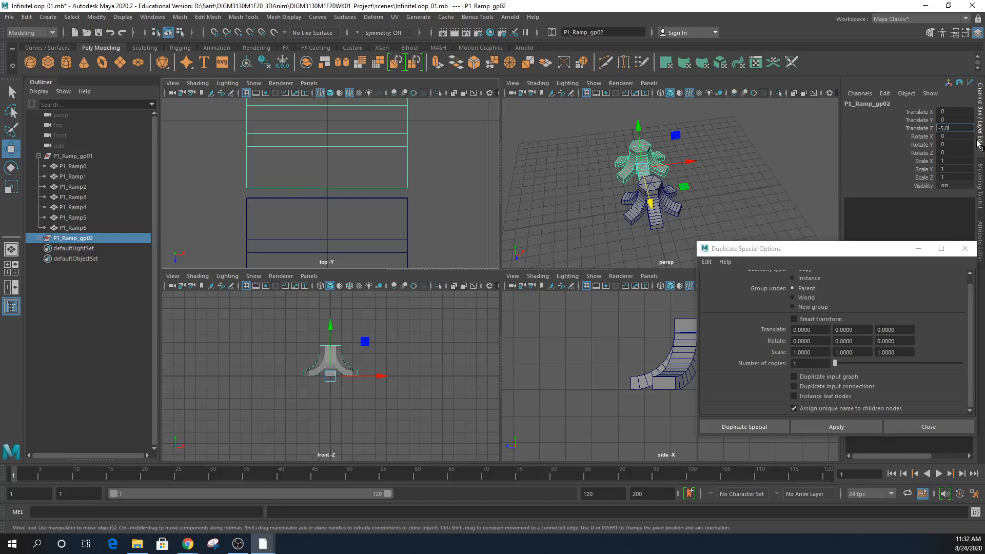
type("-5.05")
key("Return")
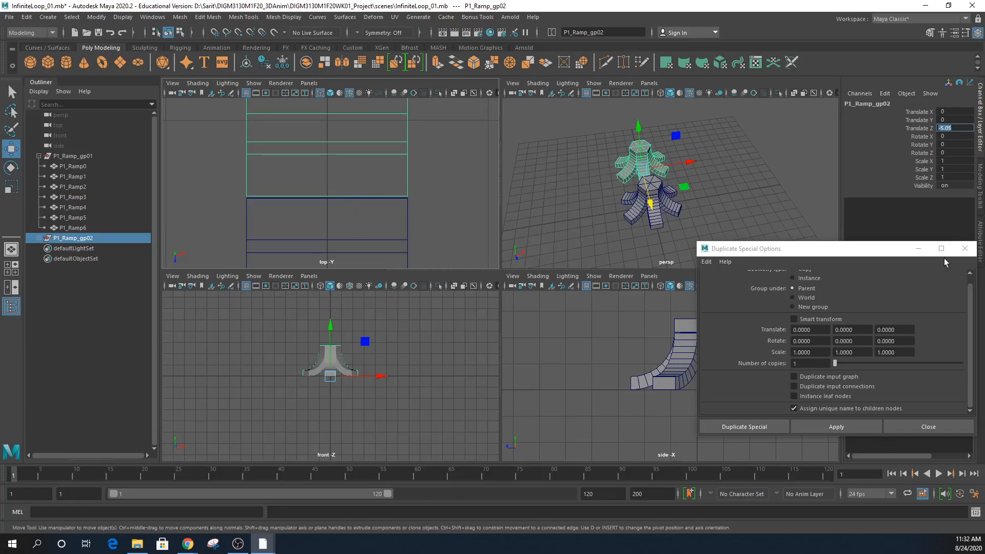
- Close Duplicate Special Options, review both groups in perspective, and select P1_Ramp_gp01
left_click(959, 251)
left_click_drag(777, 227, 667, 229, "alt")
right_click_drag(666, 229, 873, 241, "alt")
left_click_drag(798, 238, 761, 235, "alt")
right_click_drag(761, 235, 638, 222, "alt")
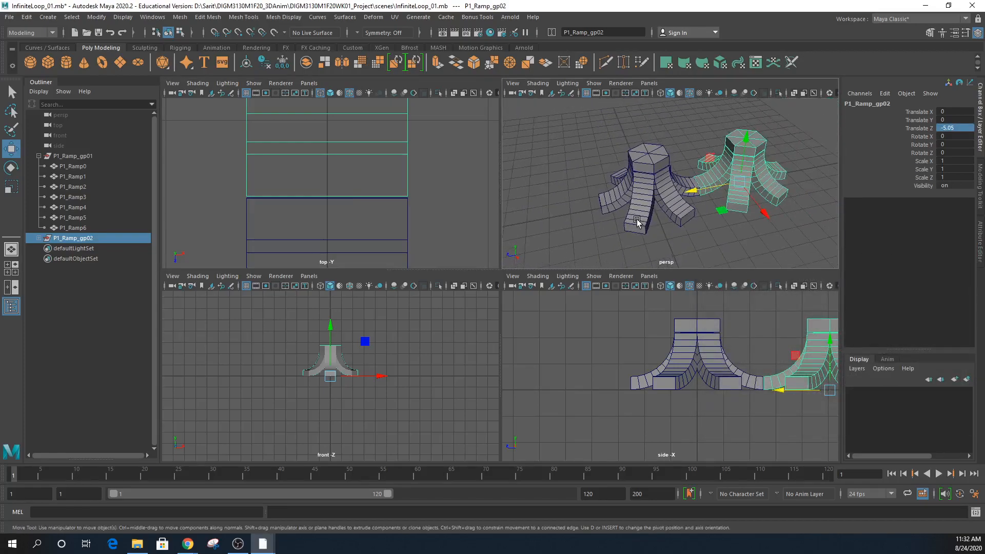
left_click_drag(647, 223, 688, 232, "alt")
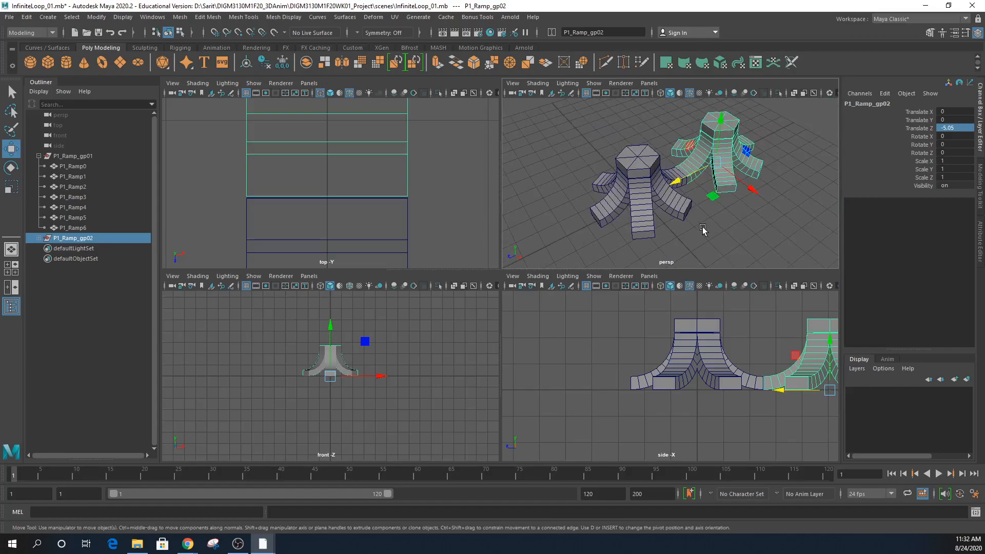
left_click(960, 128)
key("a")
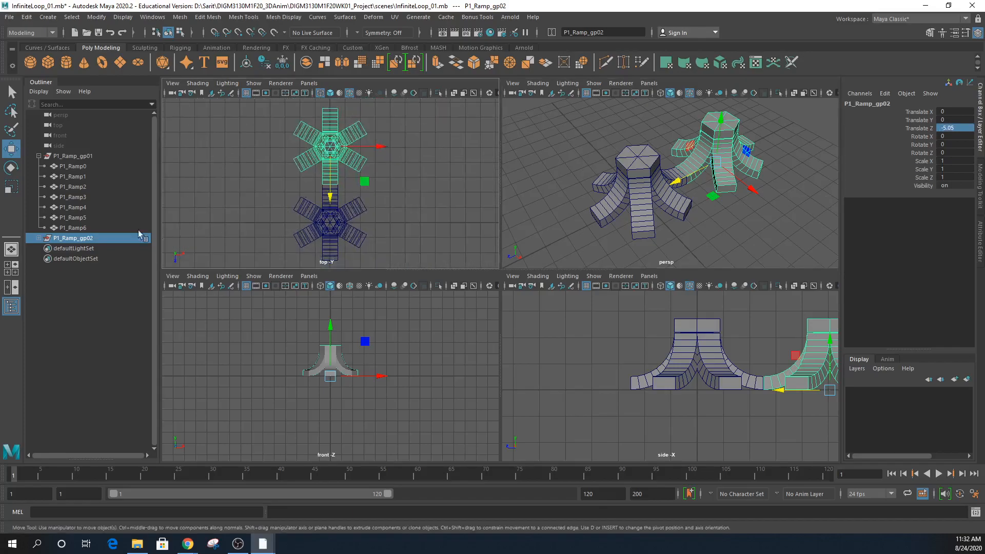
left_click(75, 156)
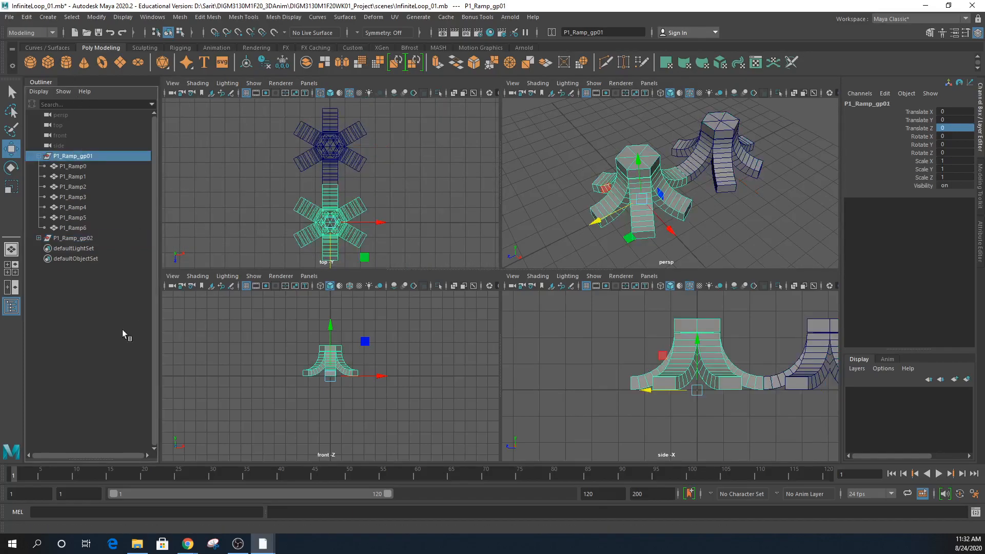
- Duplicate P1_Ramp_gp01 as P1_Ramp_gp03 and drag it to about X 4.915, Z -2.56
left_click(26, 17)
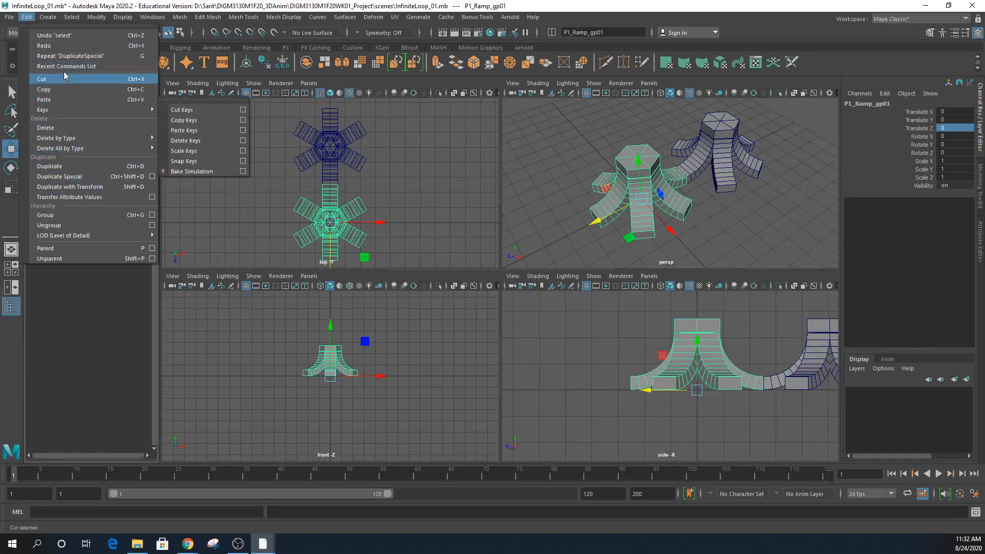
left_click(152, 176)
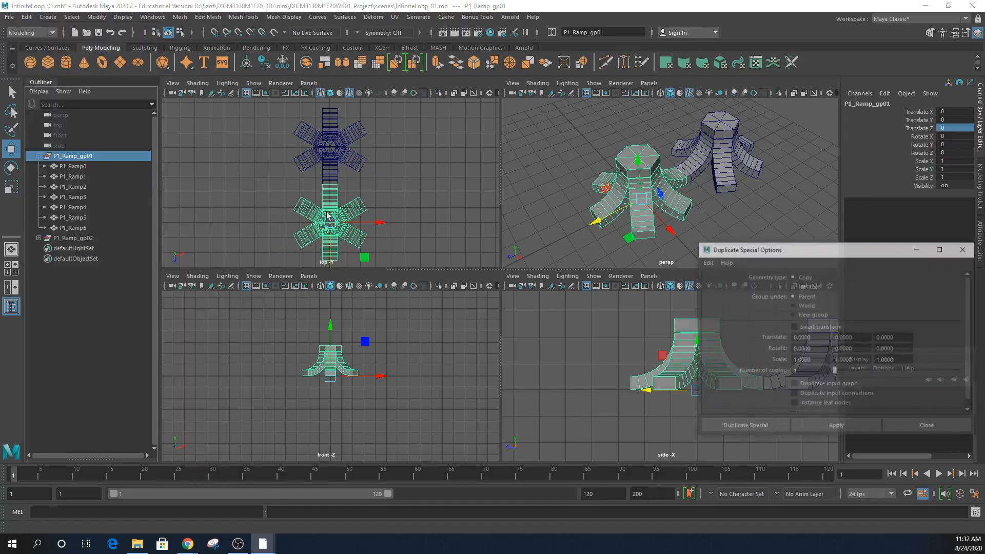
left_click_drag(853, 263, 519, 246)
left_click(546, 421)
left_click_drag(380, 222, 474, 322)
left_click_drag(405, 262, 410, 229)
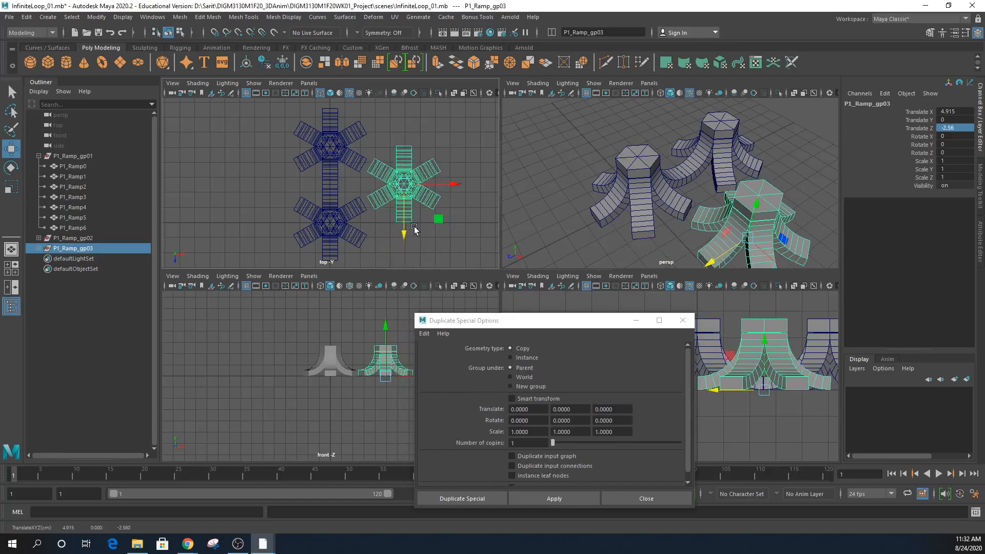
- Nudge P1_Ramp_gp03 to Translate X 4.369 and recentre the top view on it
left_click_drag(453, 187, 445, 185)
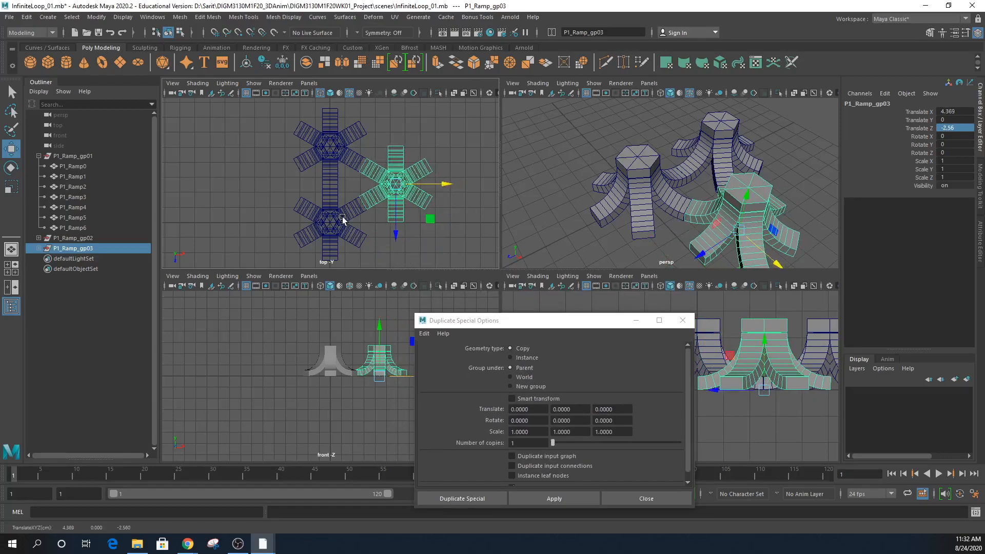
scroll(359, 225, "up", 5)
middle_click_drag(381, 239, 290, 231, "alt")
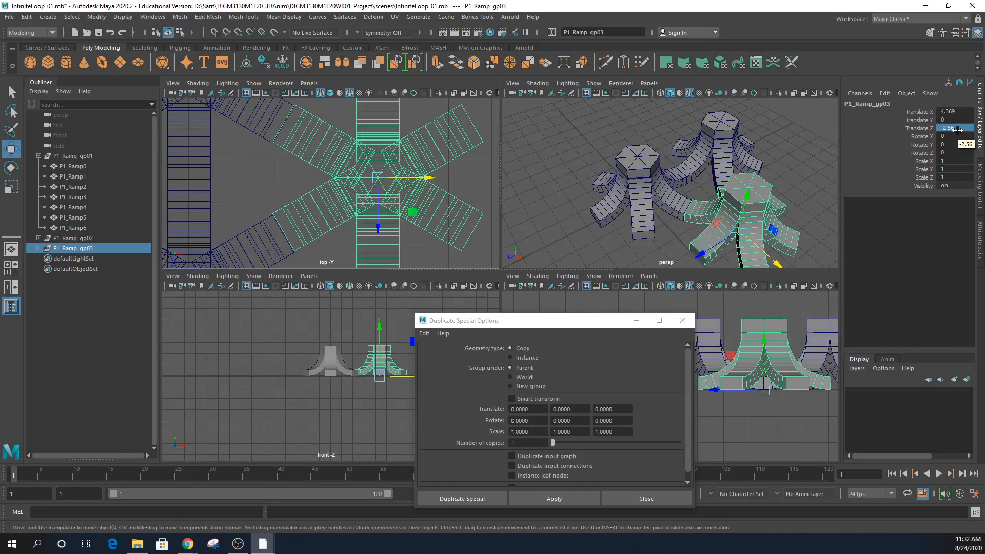
scroll(488, 199, "up", 5)
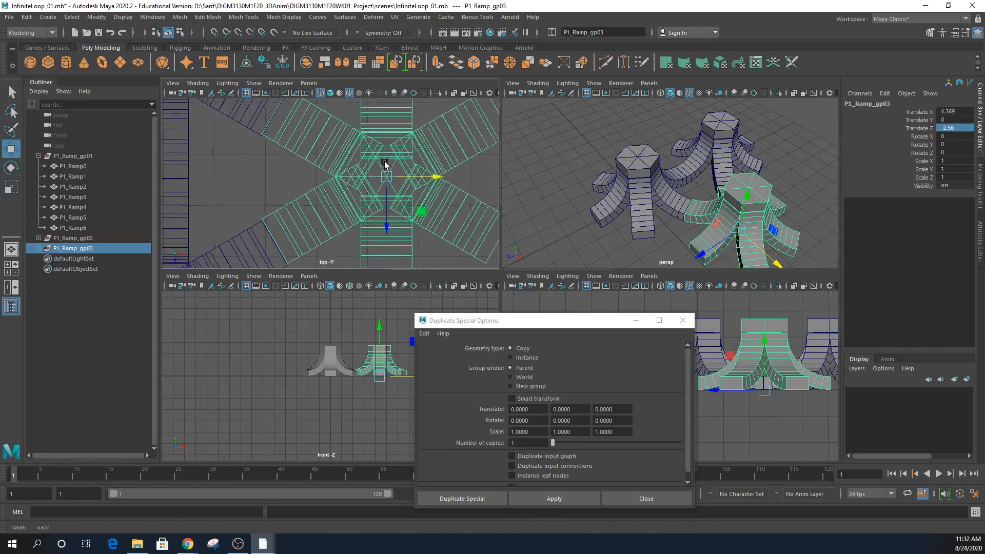
scroll(488, 199, "down", 1)
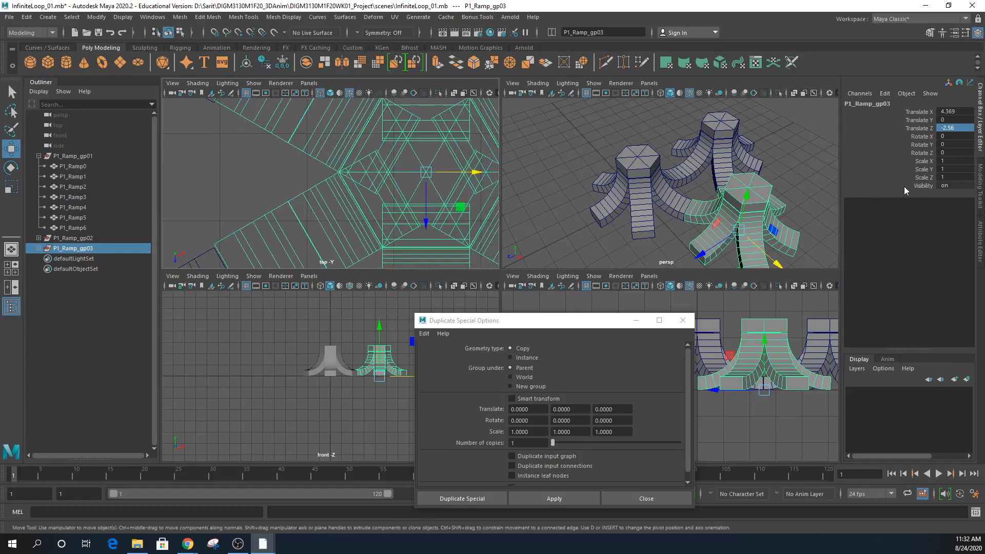
- Set P1_Ramp_gp03's Translate Z to -2.525 in the Channel Box
double_click(958, 129)
left_click(953, 128)
key("BackSpace")
type("5")
key("Return")
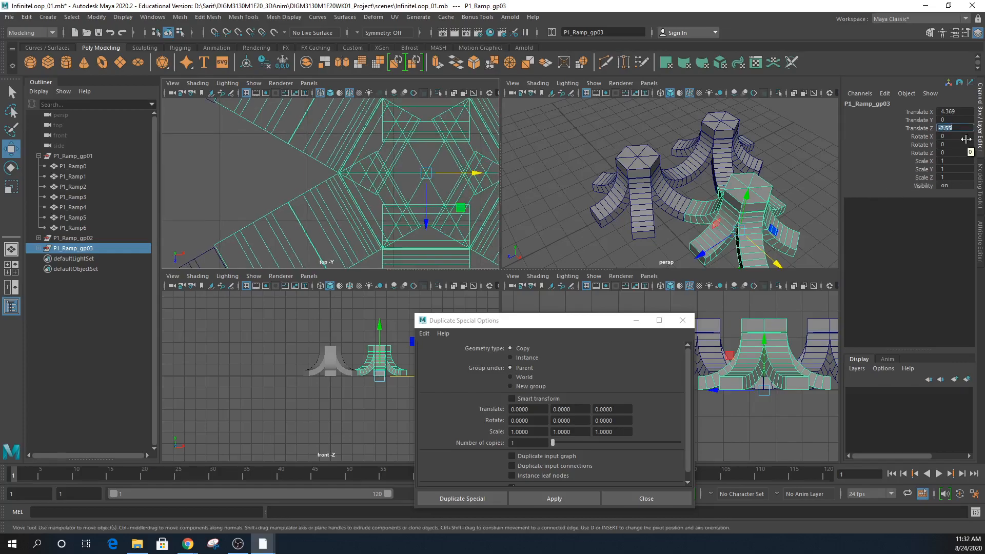
left_click(956, 129)
key("Return")
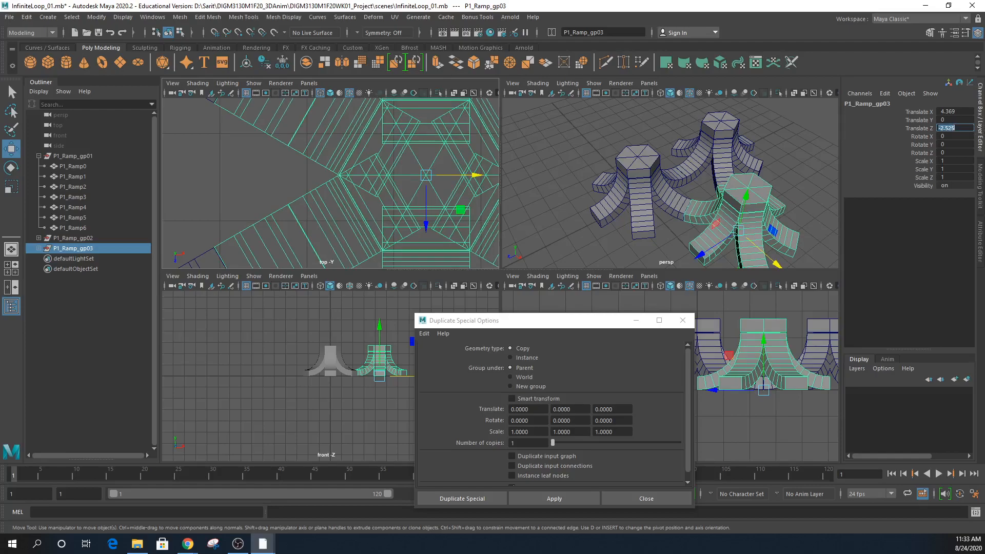
scroll(362, 196, "down", 4)
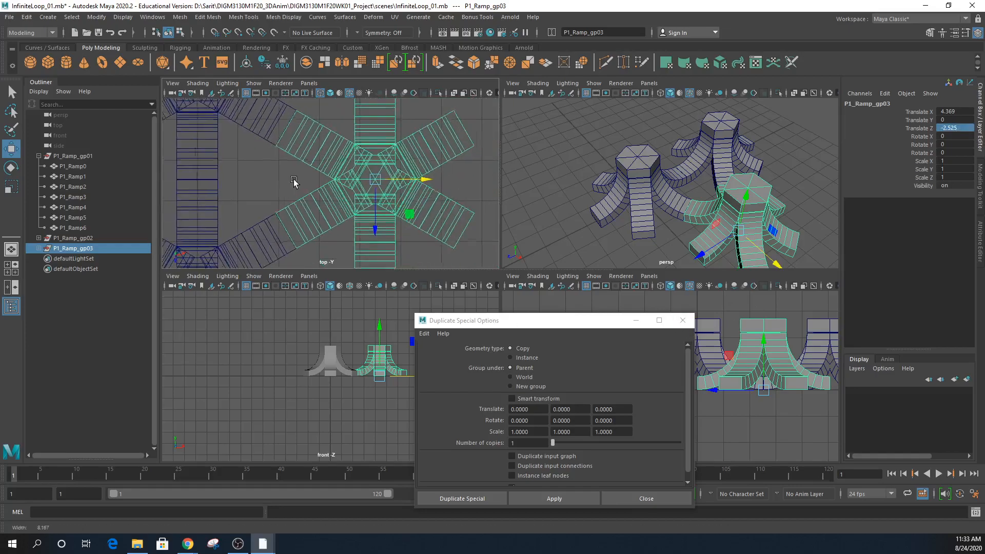
scroll(332, 204, "up", 1)
scroll(332, 205, "up", 6)
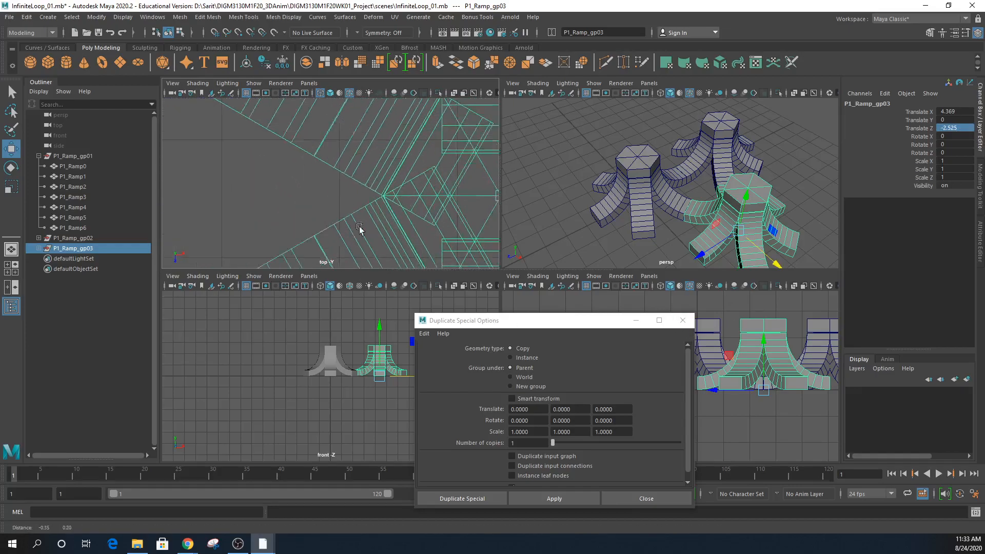
scroll(317, 180, "up", 6)
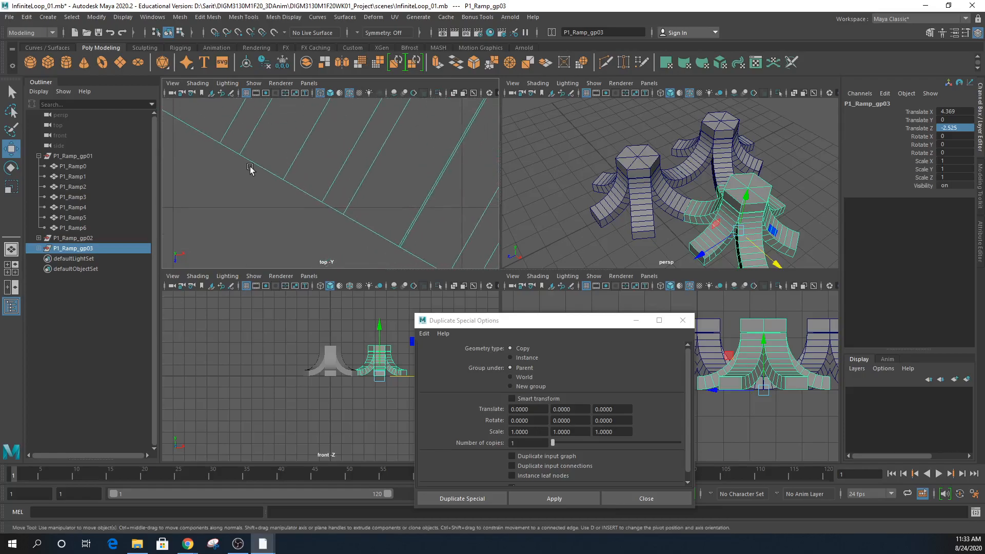
left_click(950, 114)
left_click(952, 112)
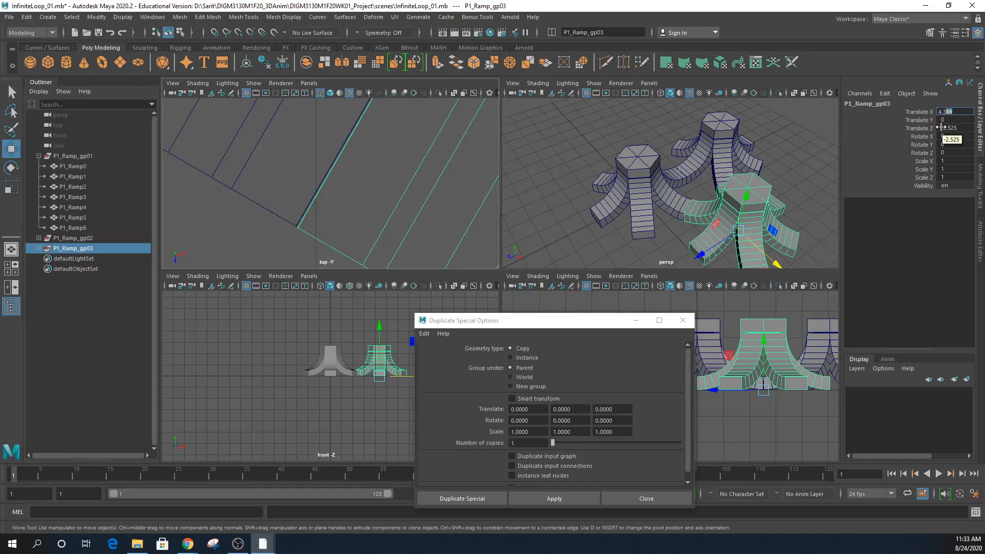
- Try Translate X values 4.37, 4.35 and 4.36 for P1_Ramp_gp03
key("Return")
left_click(951, 111)
key("Return")
left_click(951, 112)
key("BackSpace")
type("6")
key("Return")
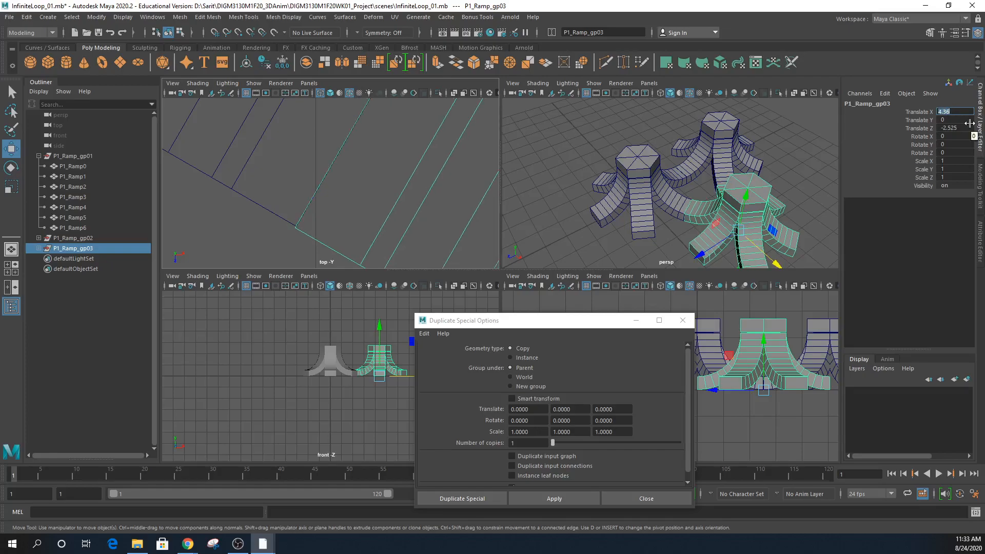
- Try Translate Z values -2.5, -2.55 and -2.53 for the group
left_click(958, 128)
left_click_drag(949, 129, 961, 132)
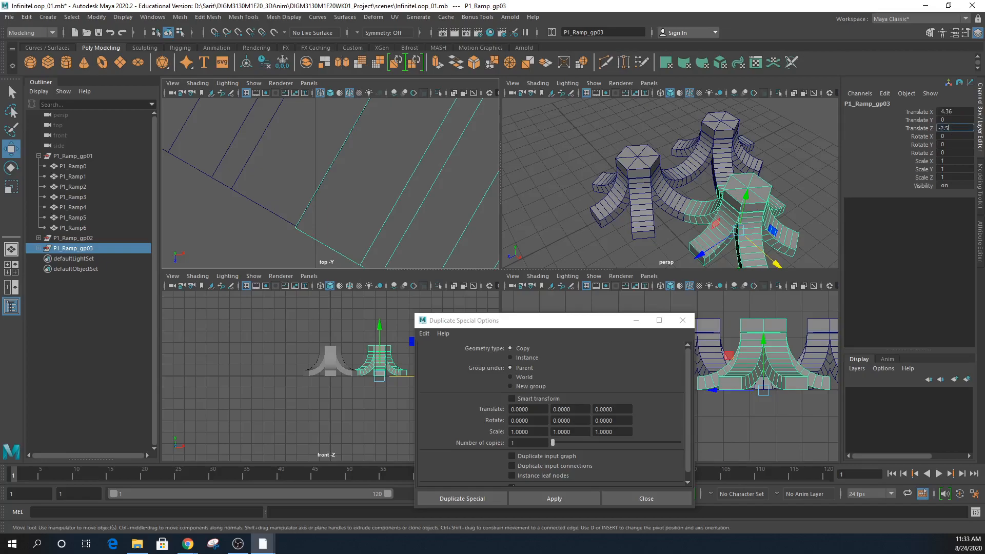
key("Return")
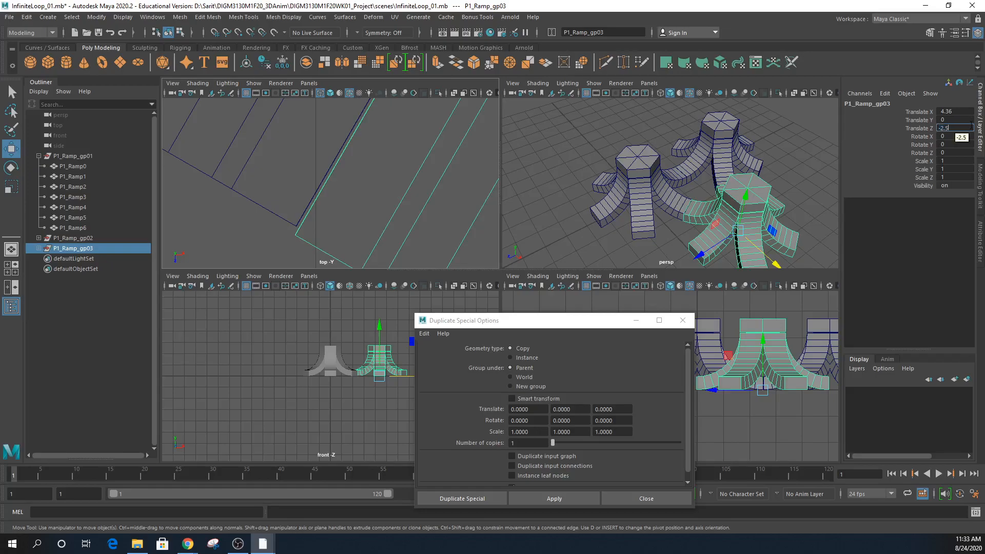
type("5")
key("Return")
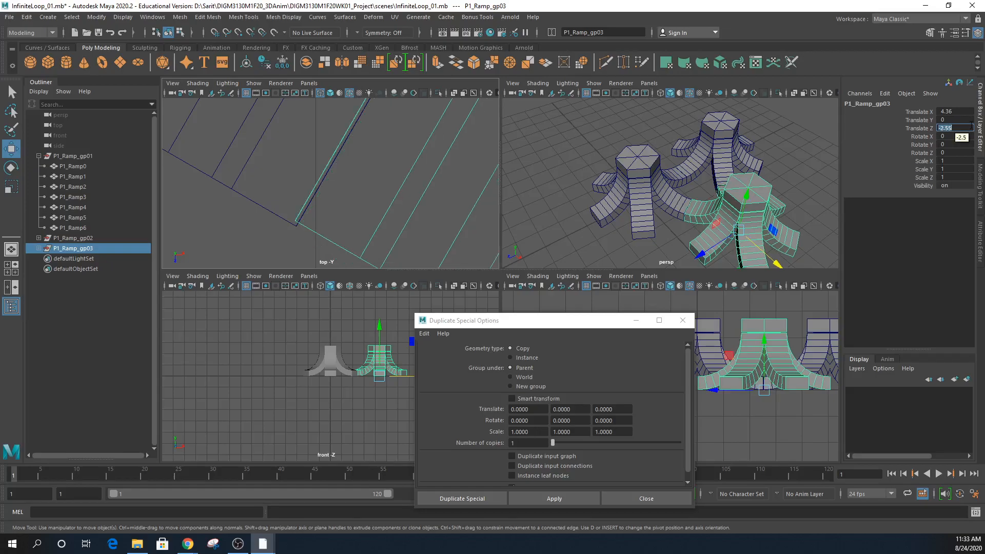
left_click(954, 126)
key("BackSpace")
type("3")
key("Return")
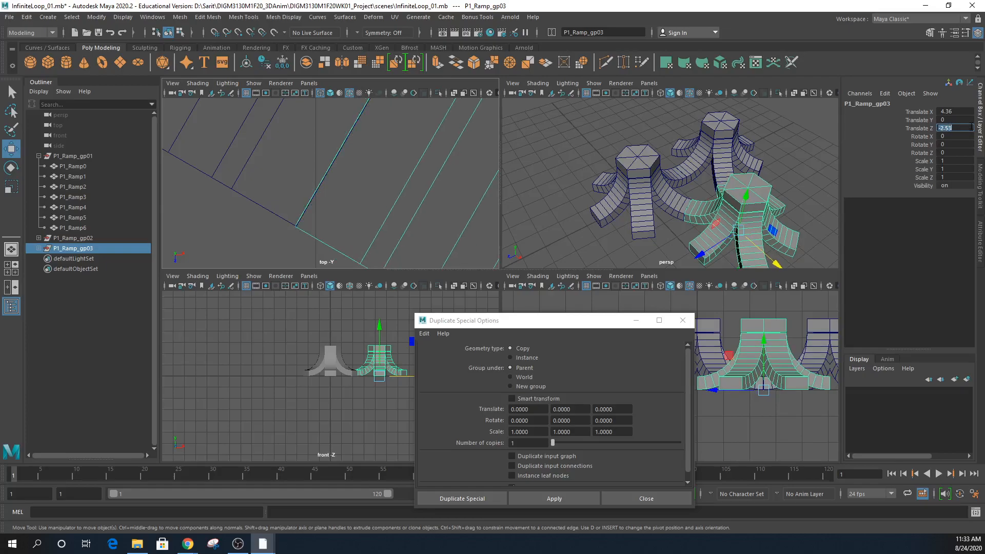
- Set Translate X to 4.37 and zoom the top view in on the ramp gap
left_click(952, 111)
left_click_drag(946, 110, 958, 114)
type("7")
key("Return")
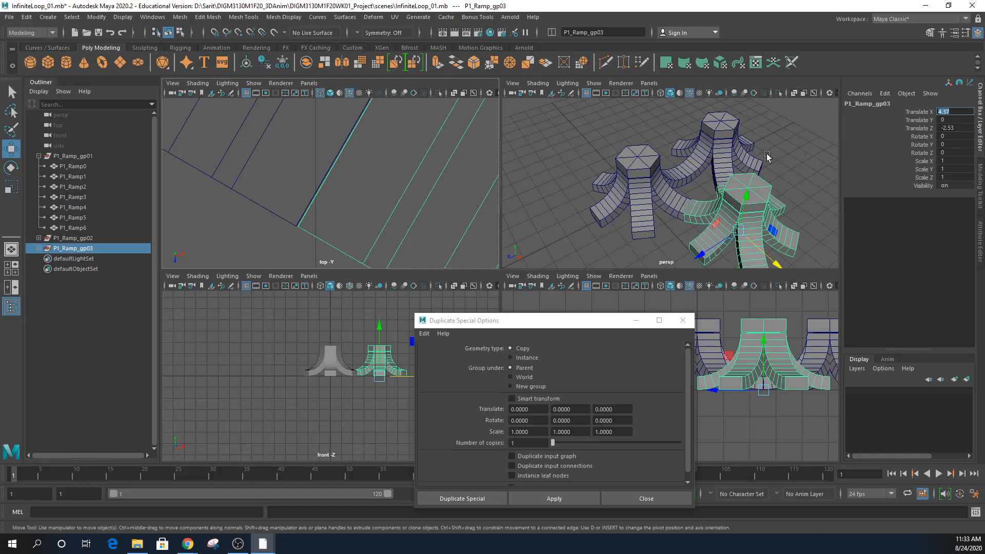
right_click_drag(391, 216, 509, 211, "alt")
right_click_drag(422, 226, 506, 221, "alt")
middle_click_drag(375, 235, 409, 165, "alt")
right_click_drag(409, 165, 479, 188, "alt")
middle_click_drag(447, 203, 470, 166, "alt")
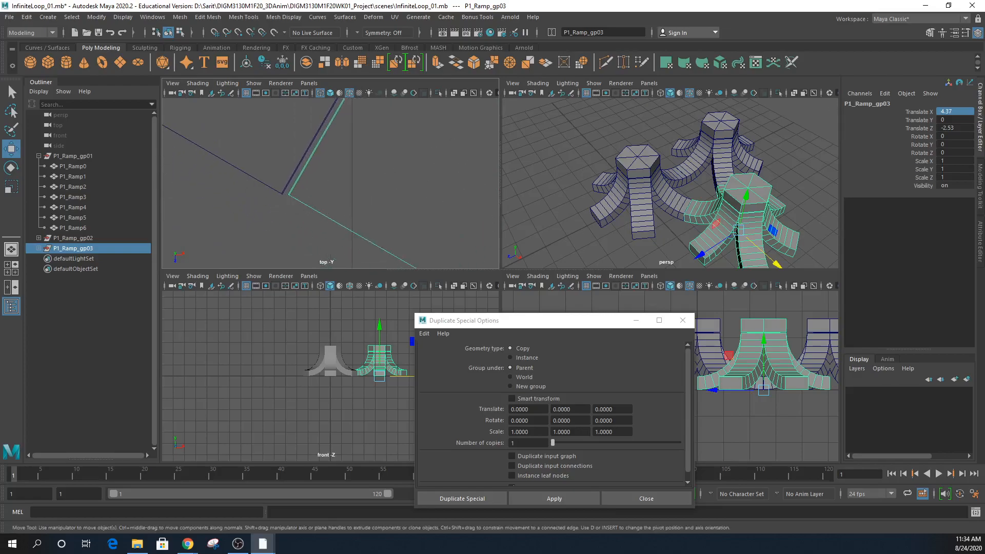
- Settle Translate Z at -2.525 and check both pillars in the perspective and top views
left_click(953, 127)
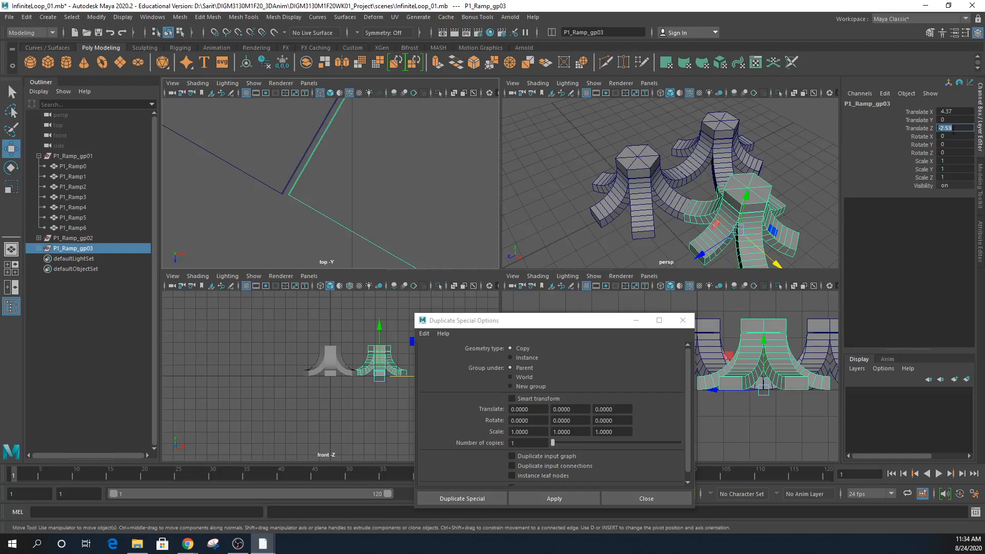
left_click_drag(948, 129, 956, 129)
type("2")
key("Return")
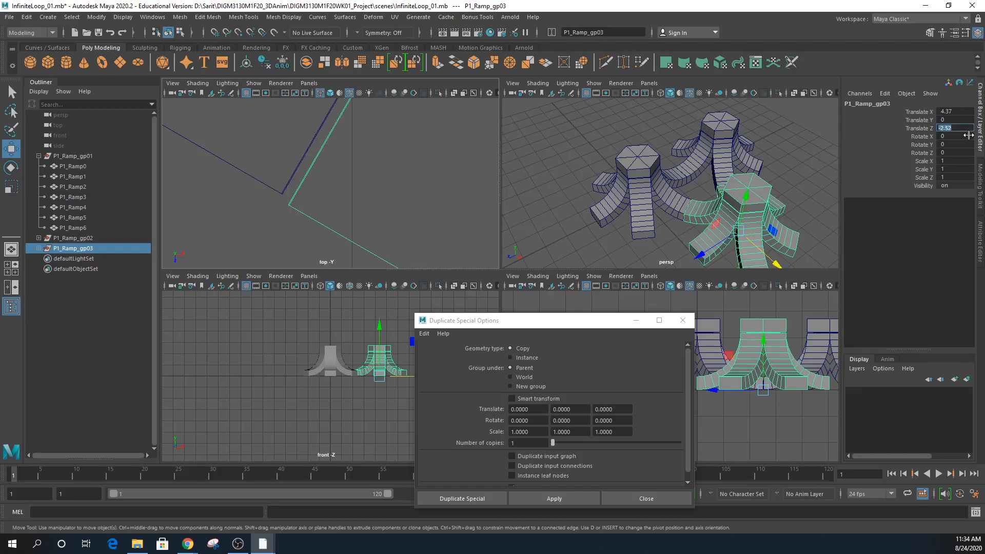
key("Right")
type("5")
key("Return")
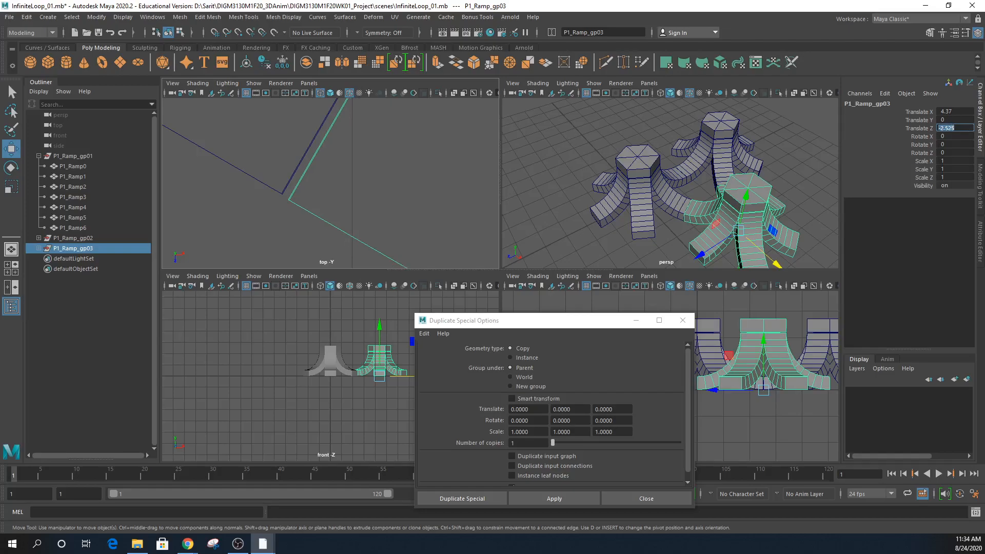
left_click_drag(739, 177, 749, 202, "alt")
right_click_drag(750, 203, 933, 202, "alt")
right_click_drag(815, 211, 569, 191, "alt")
right_click_drag(407, 209, 233, 210, "alt")
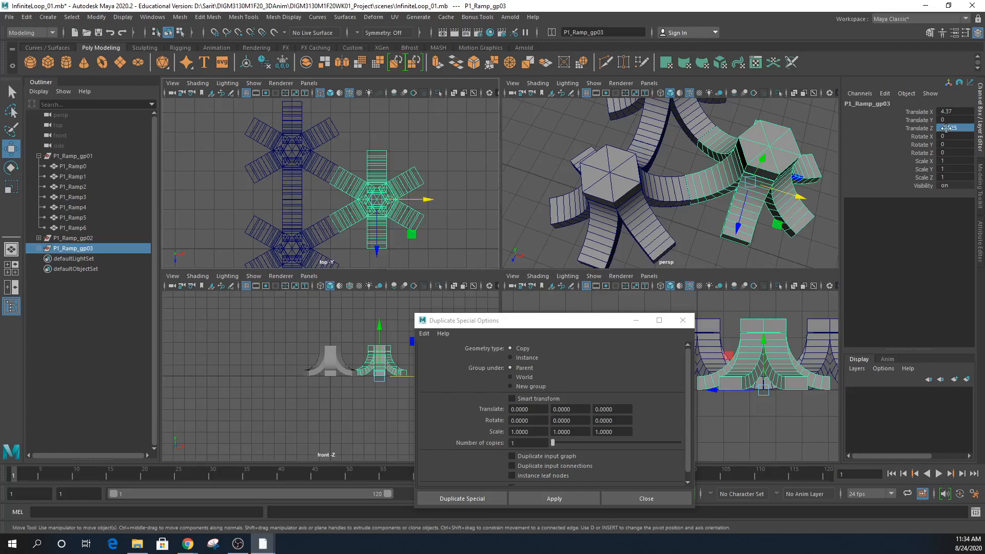
- Duplicate P1_Ramp_gp03 as P1_Ramp_gp04 and slide it along Z to about -6.989
double_click(956, 111)
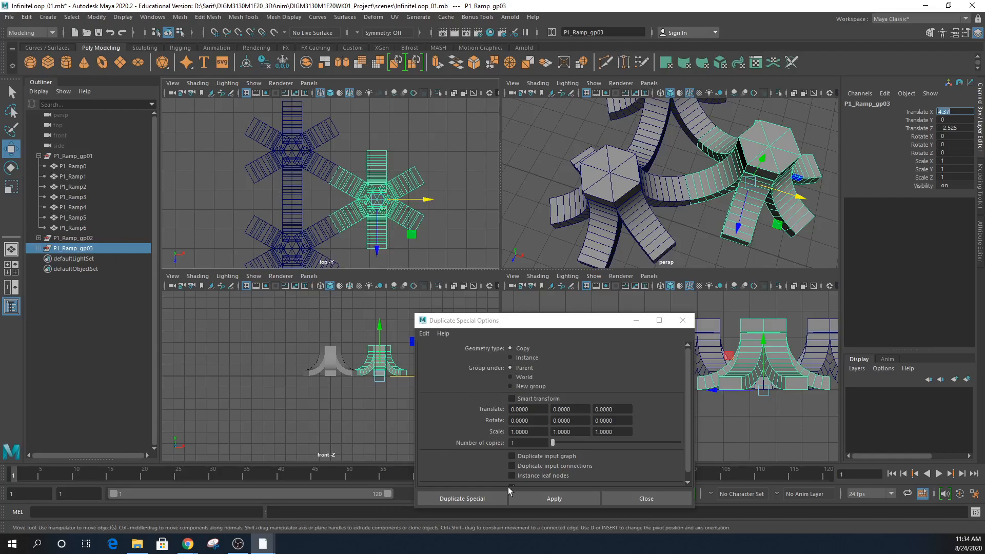
left_click(540, 501)
left_click_drag(377, 248, 390, 165)
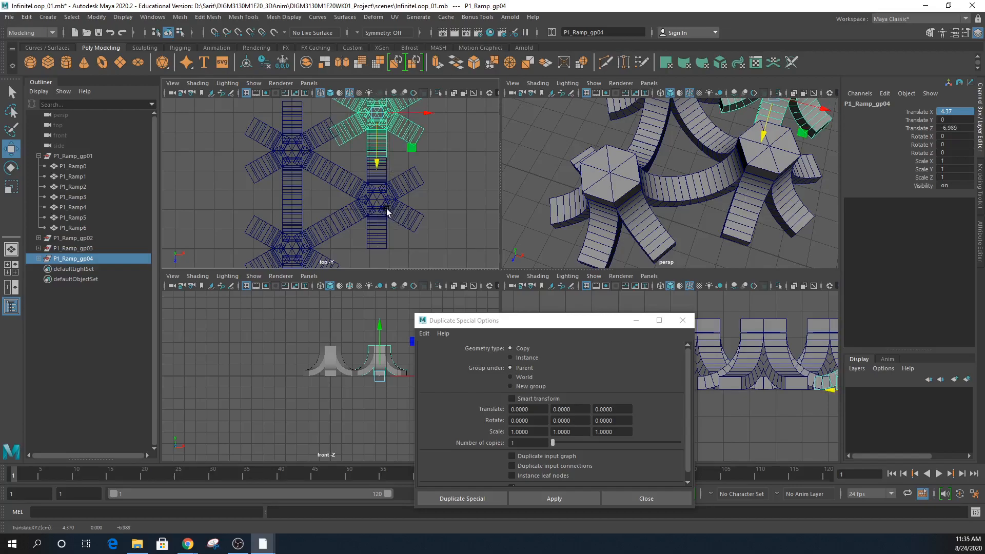
- Select P1_Ramp_gp03's Z position, then launch Calculator and place it beside the viewports
left_click(88, 250)
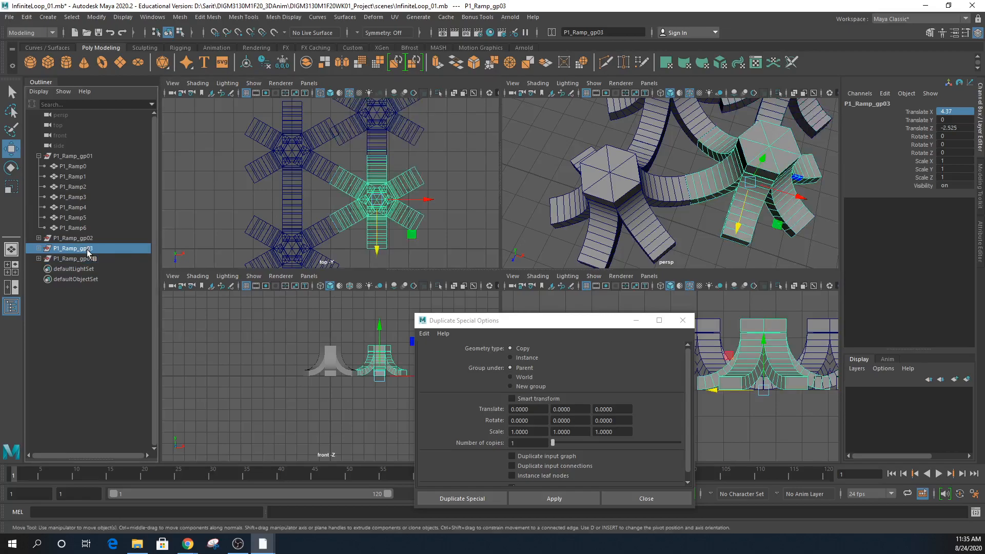
double_click(967, 129)
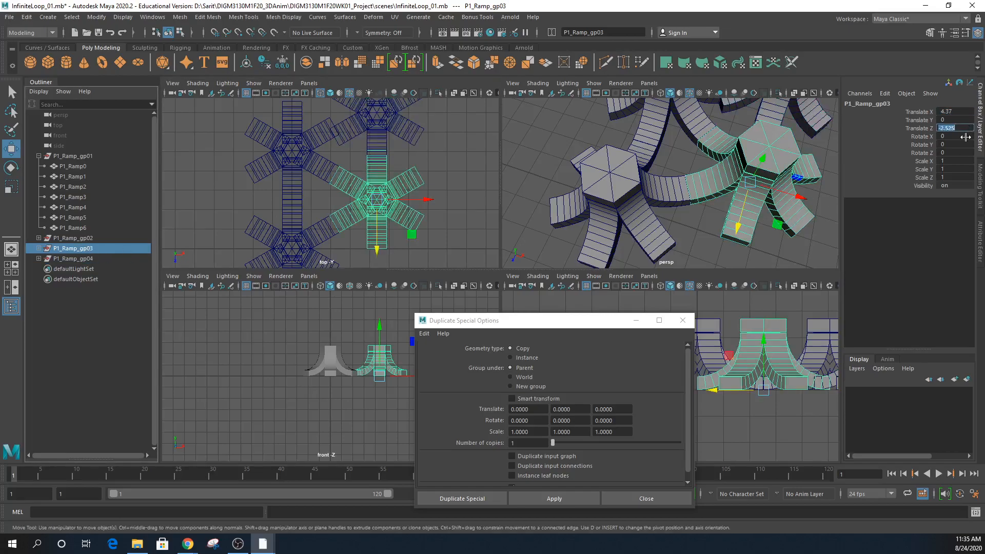
left_click(45, 549)
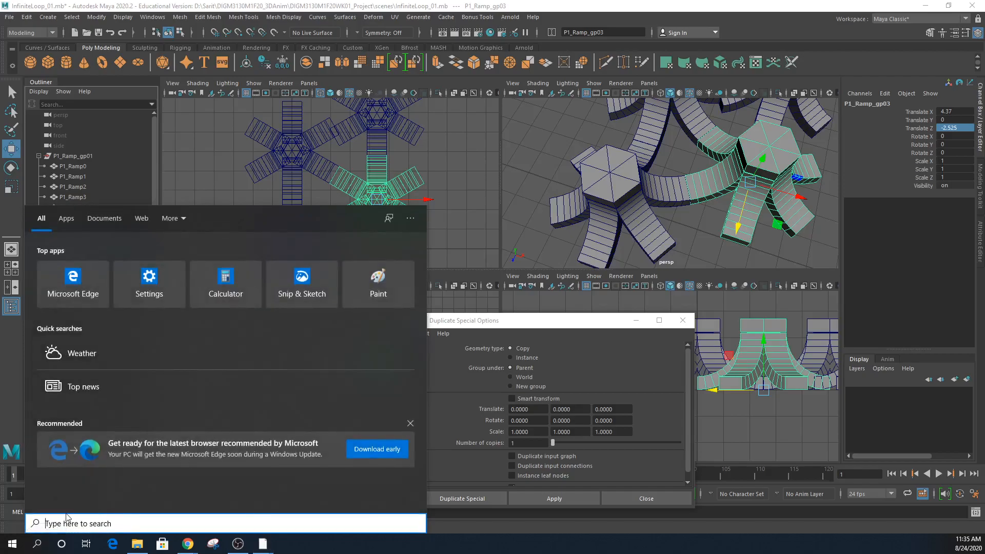
type("cal")
key("Return")
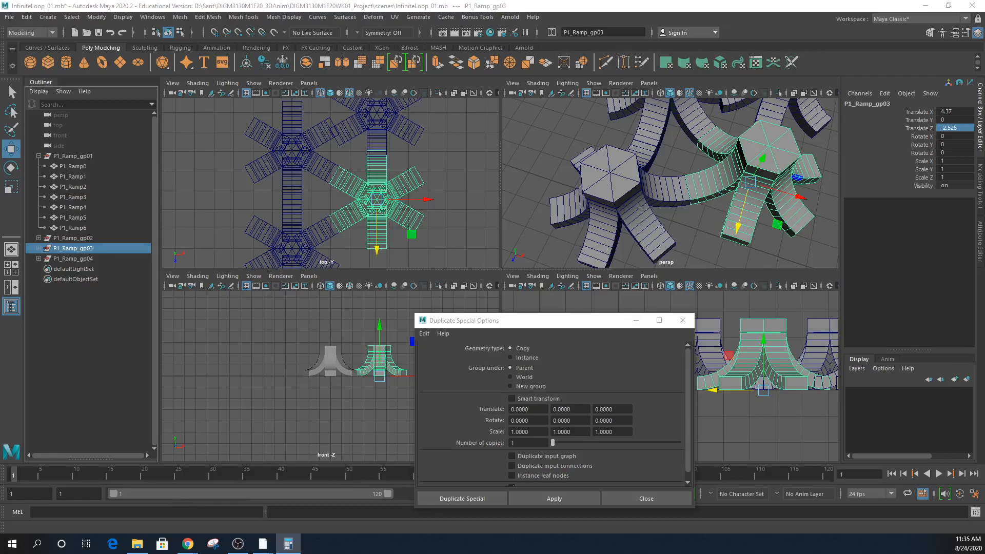
left_click_drag(459, 67, 372, 131)
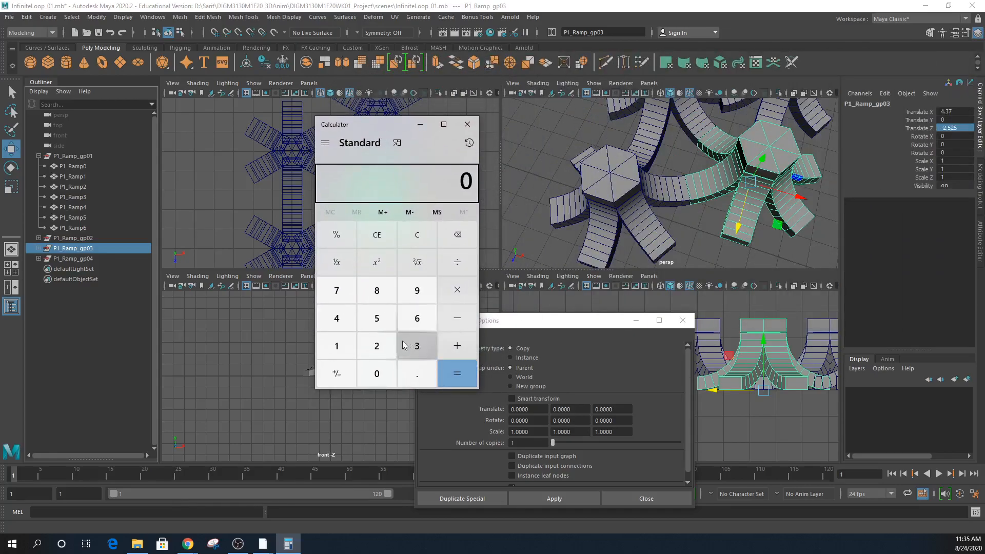
- Compute 2.525 × 2 = 5.05 in Calculator and move the window aside
left_click(377, 346)
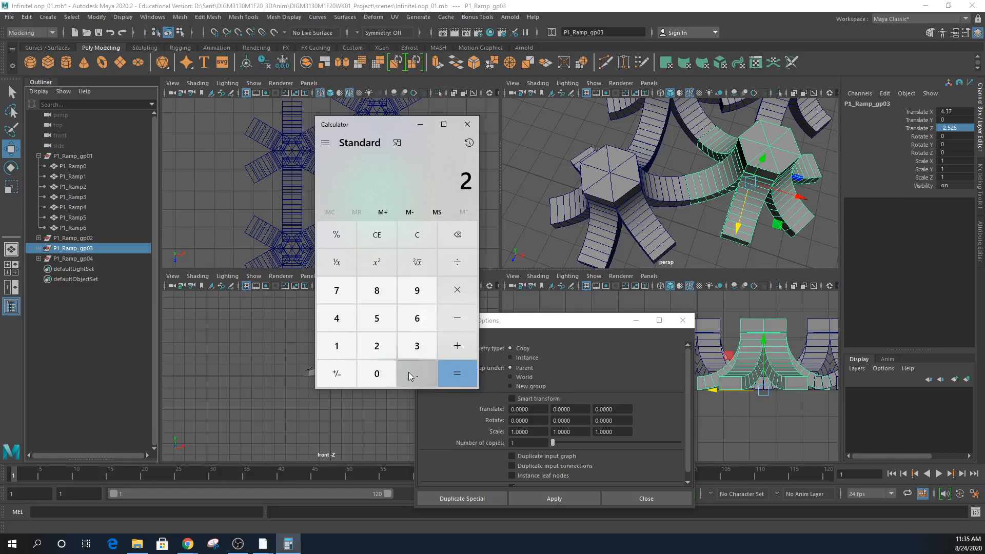
left_click(410, 374)
left_click(377, 318)
left_click(376, 353)
left_click(377, 318)
left_click(457, 290)
left_click(380, 346)
left_click(450, 381)
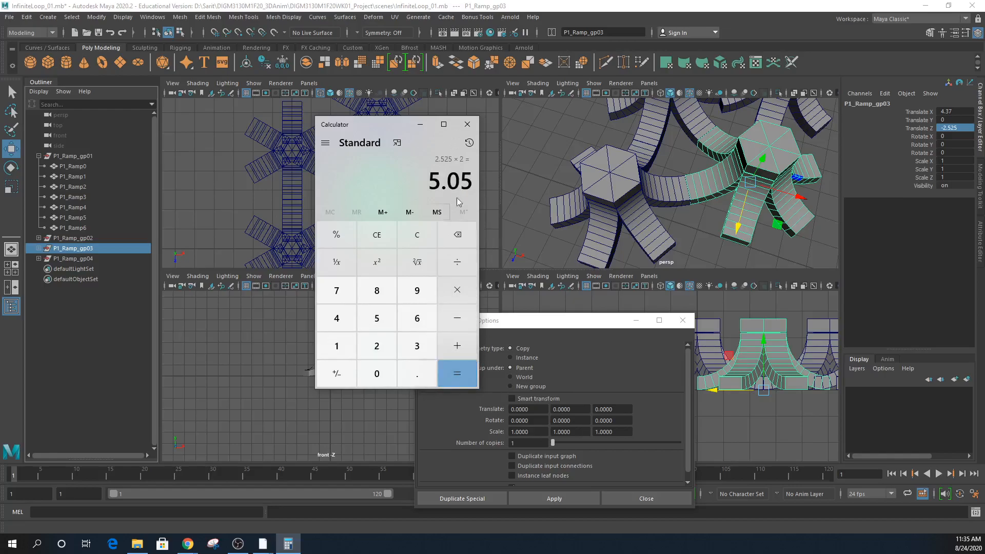
left_click_drag(375, 126, 984, 236)
- Set P1_Ramp_gp04's Translate Z to -5.05, correcting a mistyped -505
left_click(376, 118)
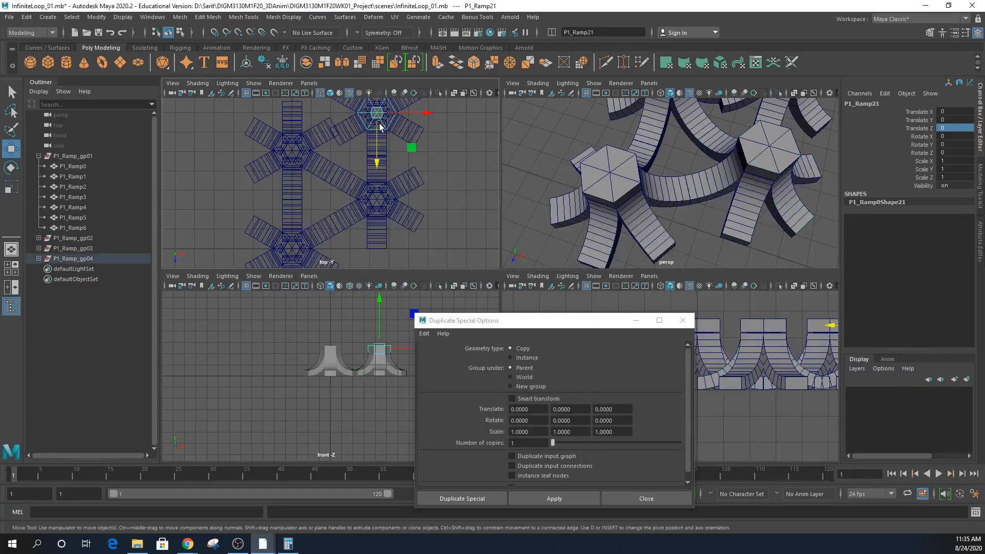
left_click(77, 259)
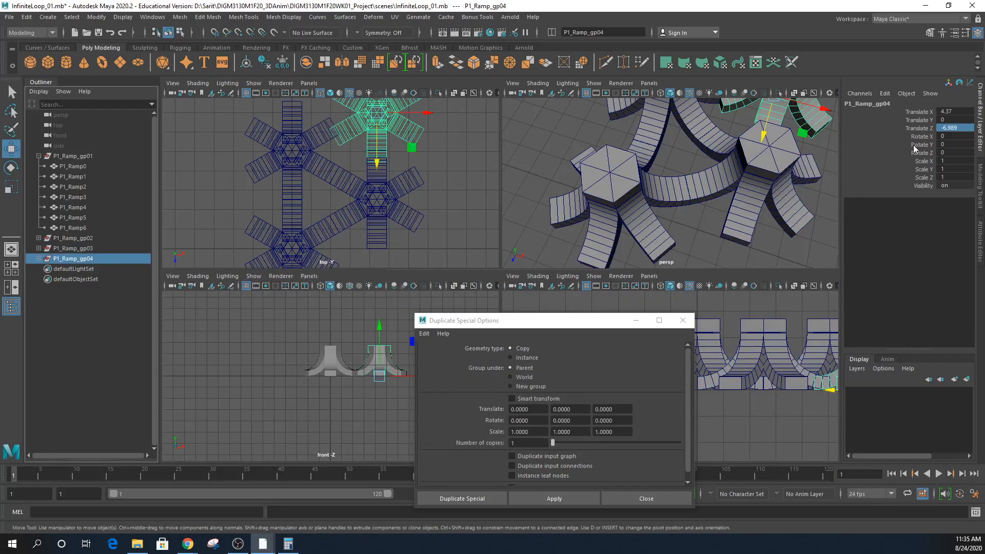
double_click(965, 129)
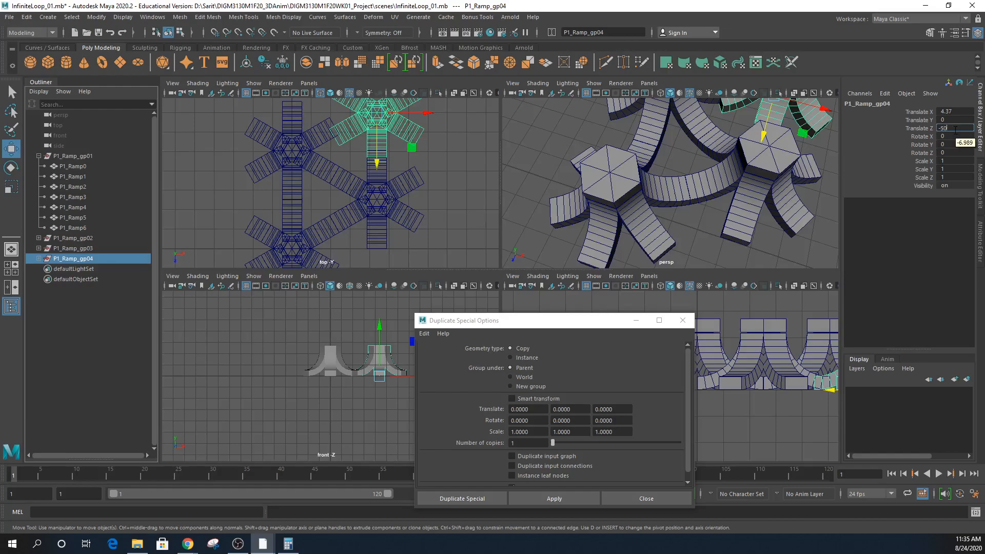
type("5")
key("Return")
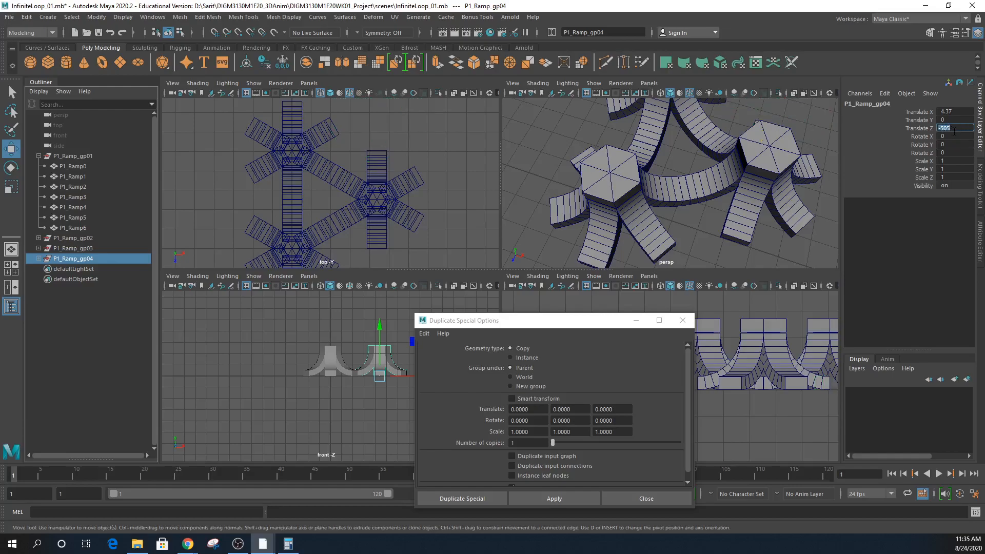
type(".")
key("Return")
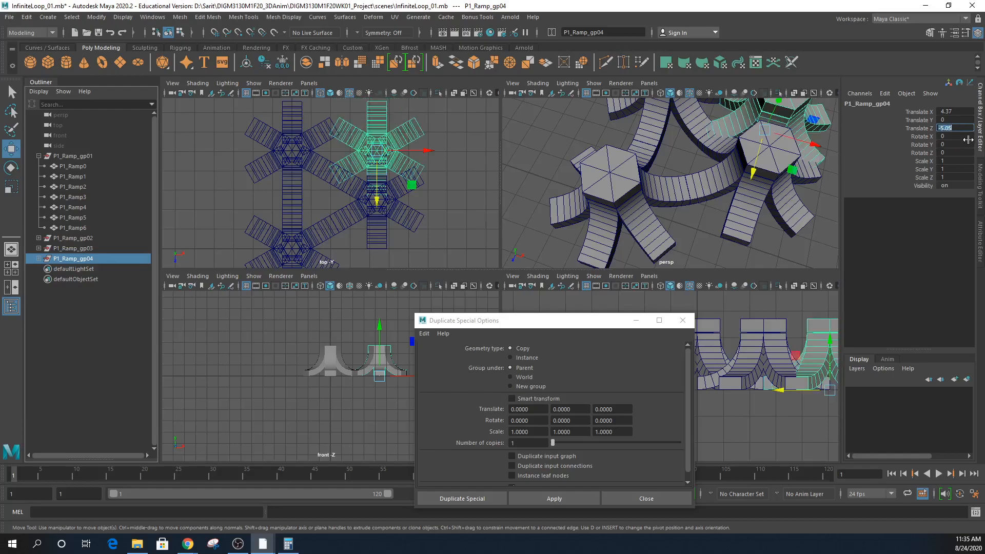
- Push the copy further along Z, reselect P1_Ramp_gp03, and bring Calculator back into view
scroll(416, 246, "up", 3)
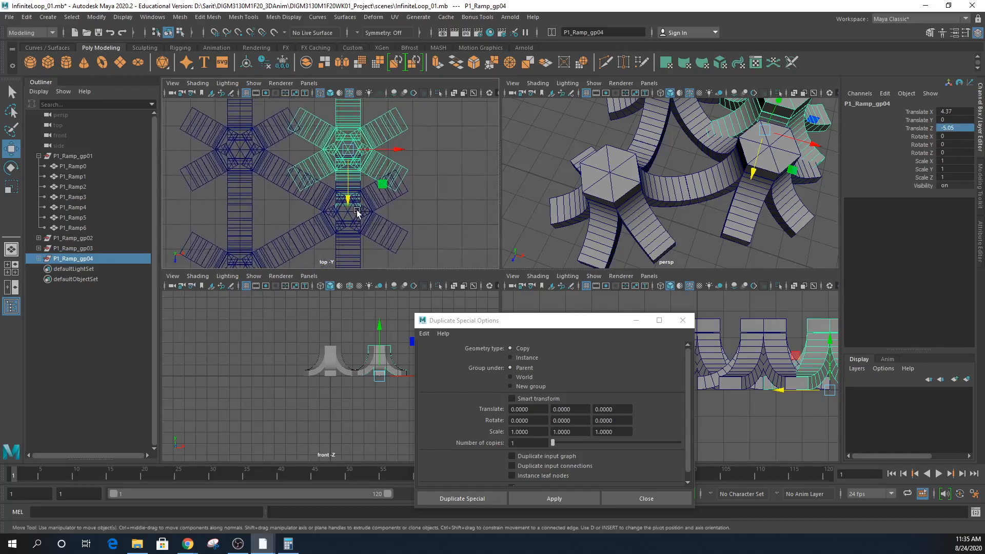
left_click_drag(351, 202, 360, 135)
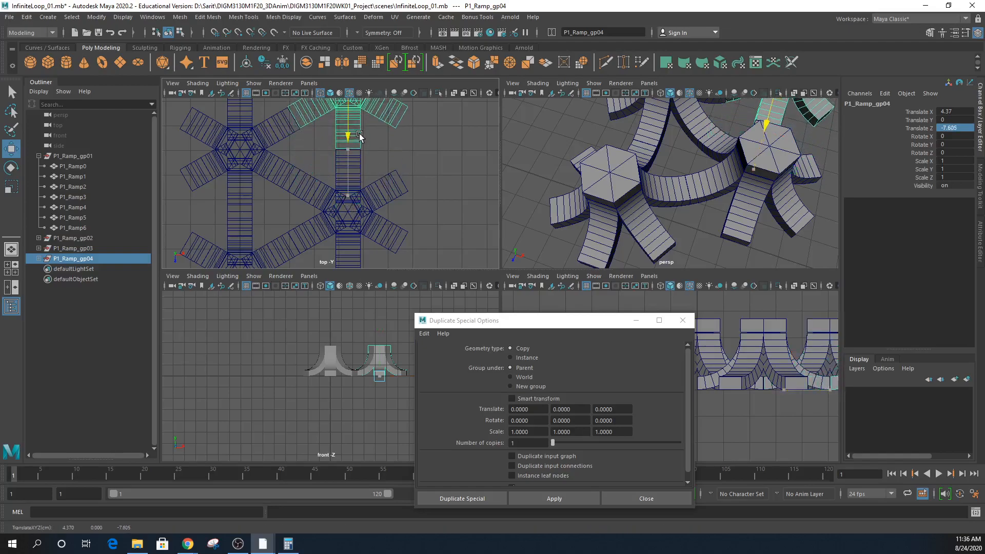
scroll(344, 193, "up", 5)
scroll(344, 193, "down", 8)
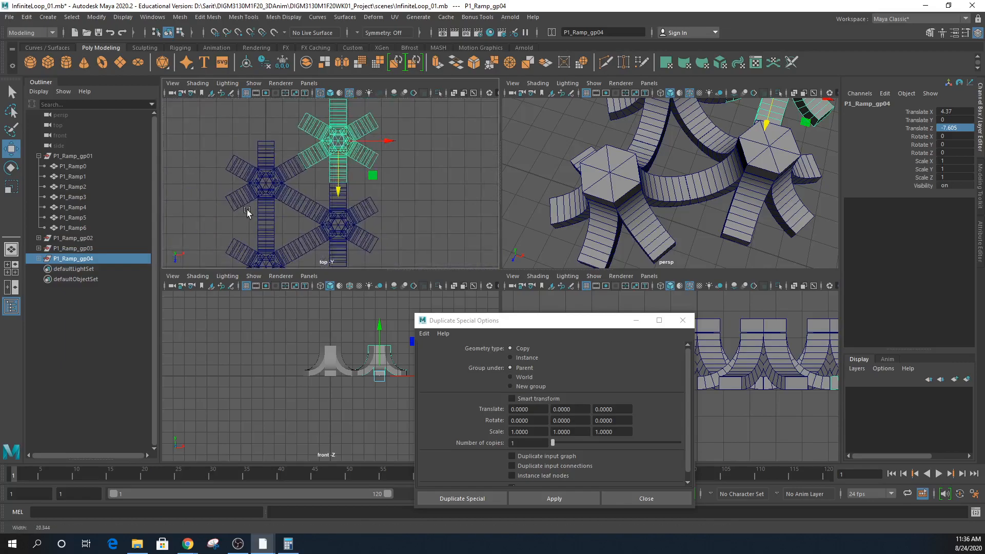
middle_click_drag(332, 237, 349, 179, "alt")
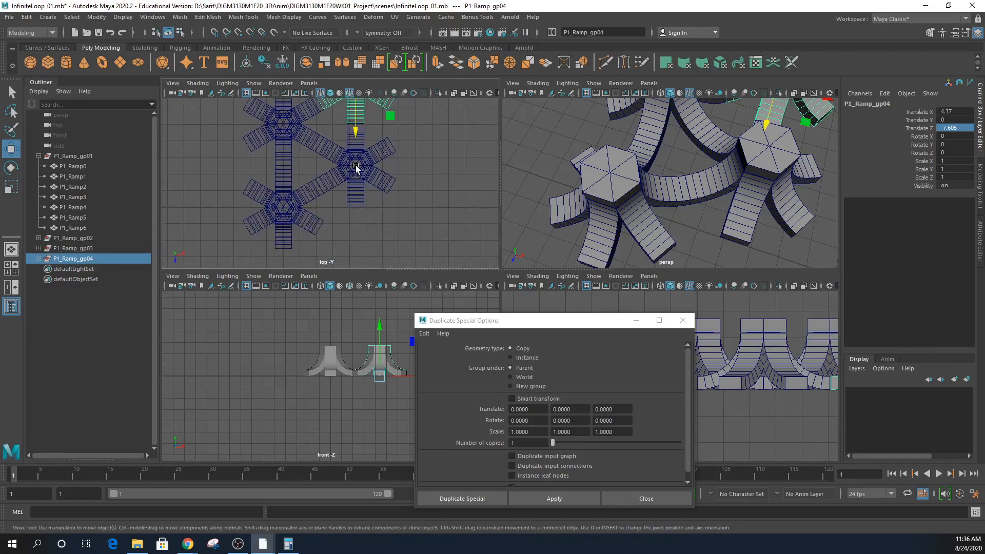
left_click(356, 167)
left_click(73, 248)
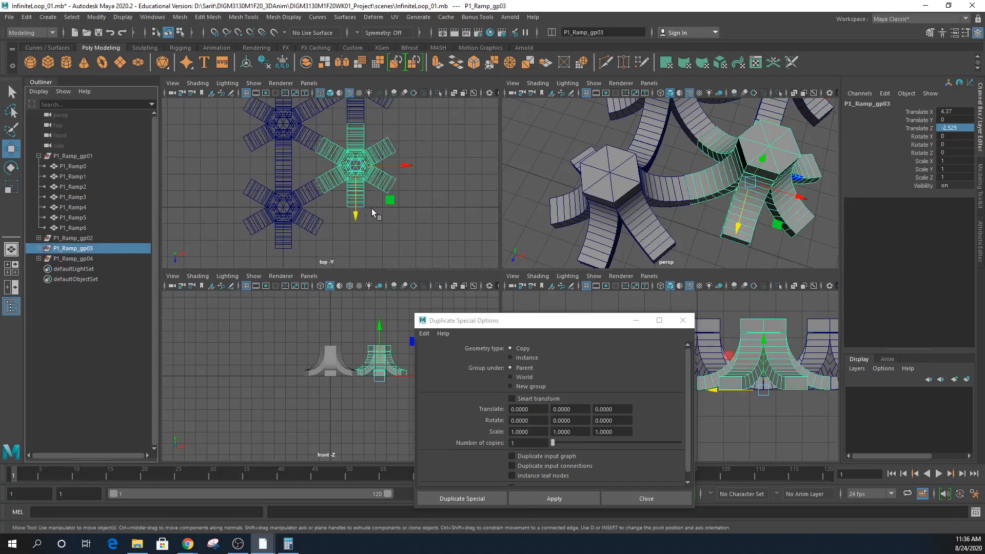
middle_click_drag(402, 208, 399, 235, "alt")
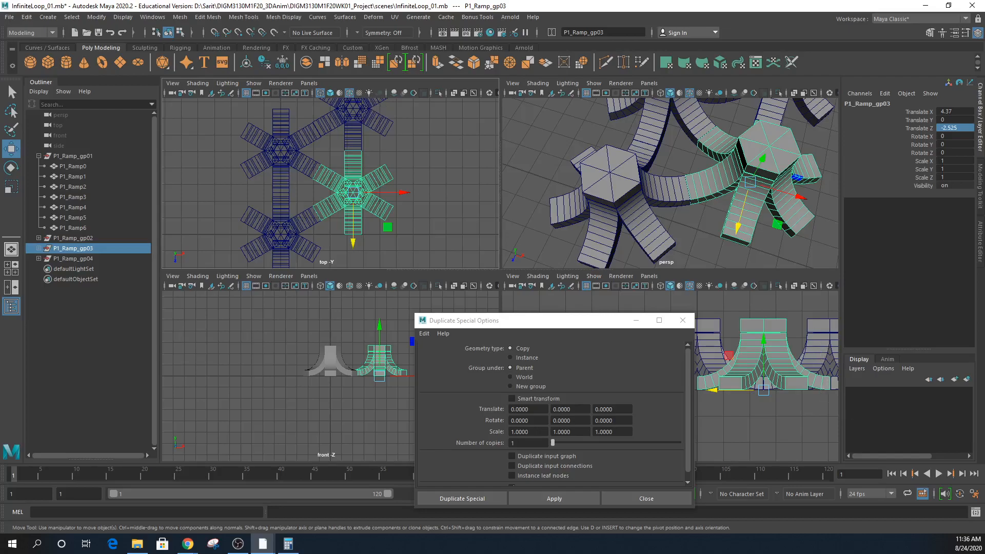
key("alt+Tab")
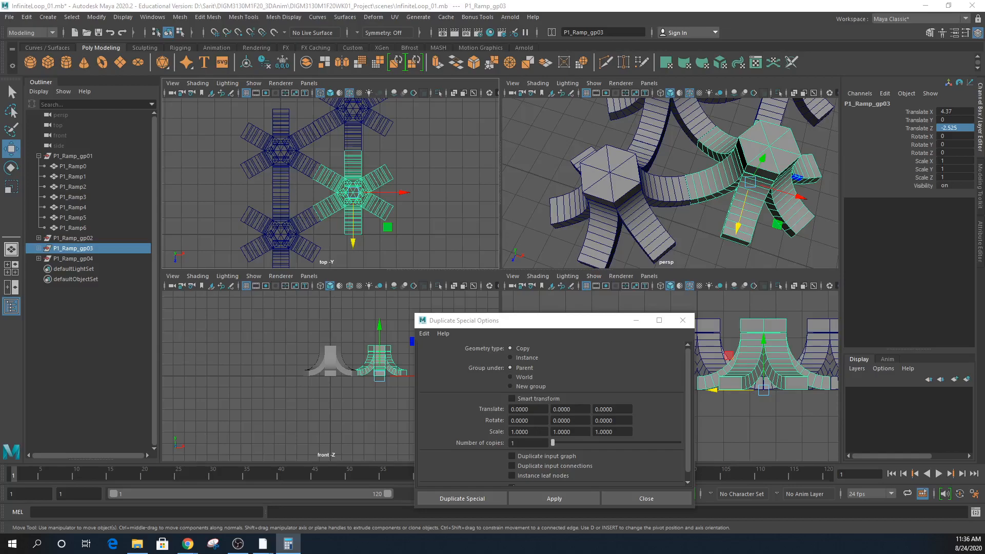
left_click_drag(984, 213, 619, 180)
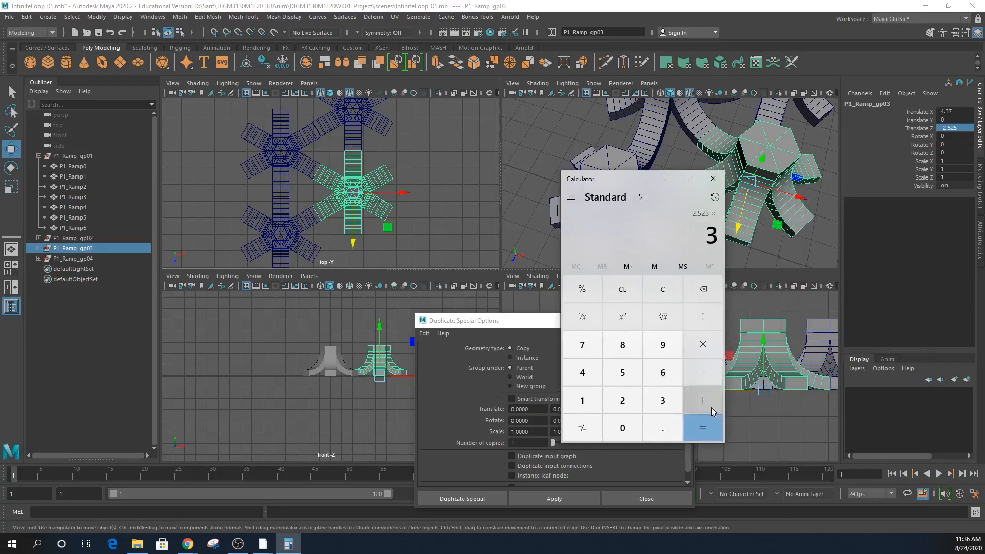
- Compute 2.525 × 3 and set P1_Ramp_gp04's Translate Z to -7.575
left_click(704, 431)
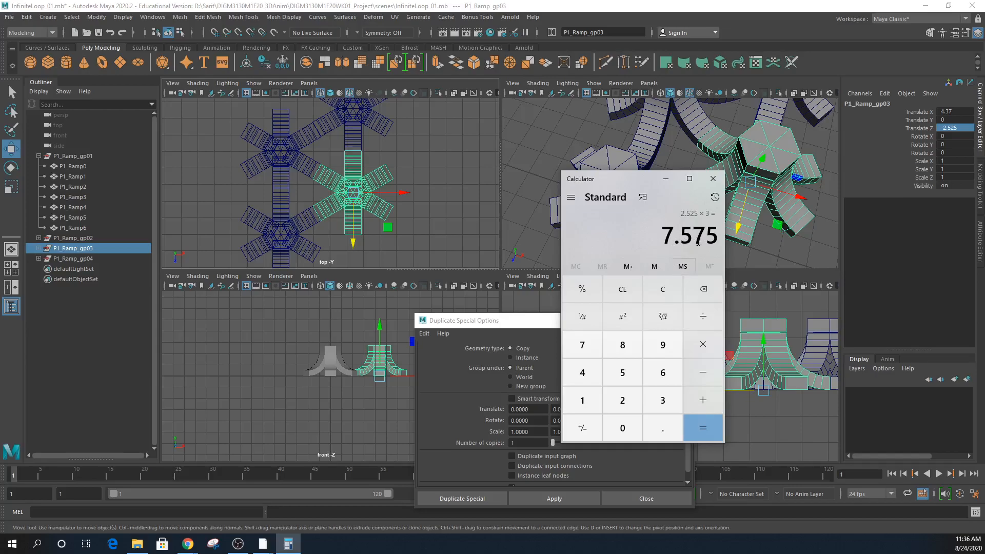
left_click_drag(635, 180, 984, 181)
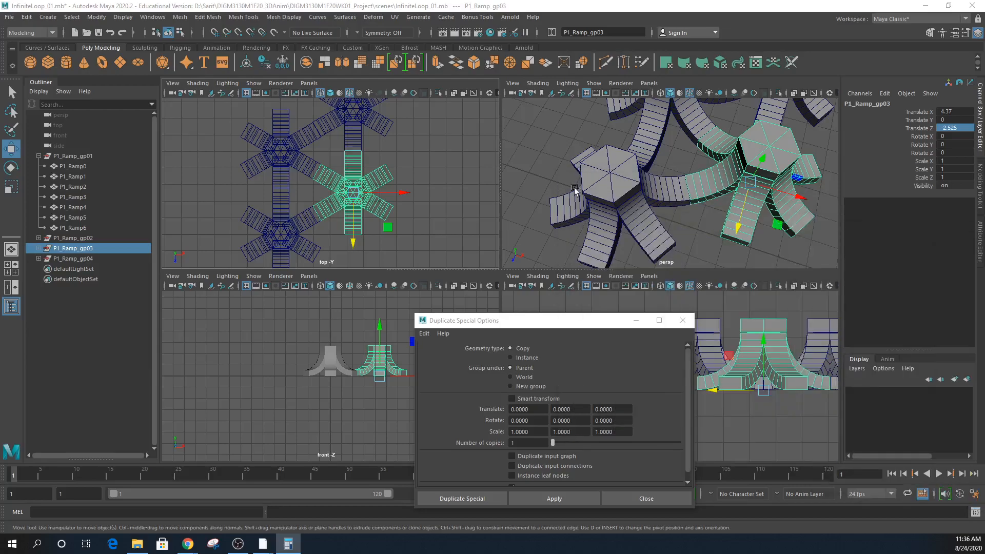
left_click(354, 117)
left_click(92, 258)
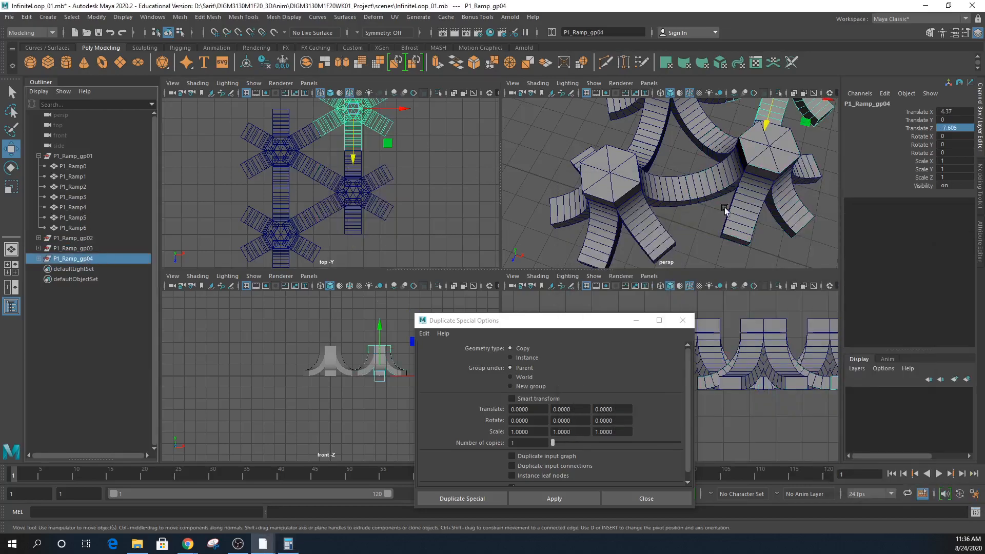
double_click(947, 127)
type("-7.575")
key("Return")
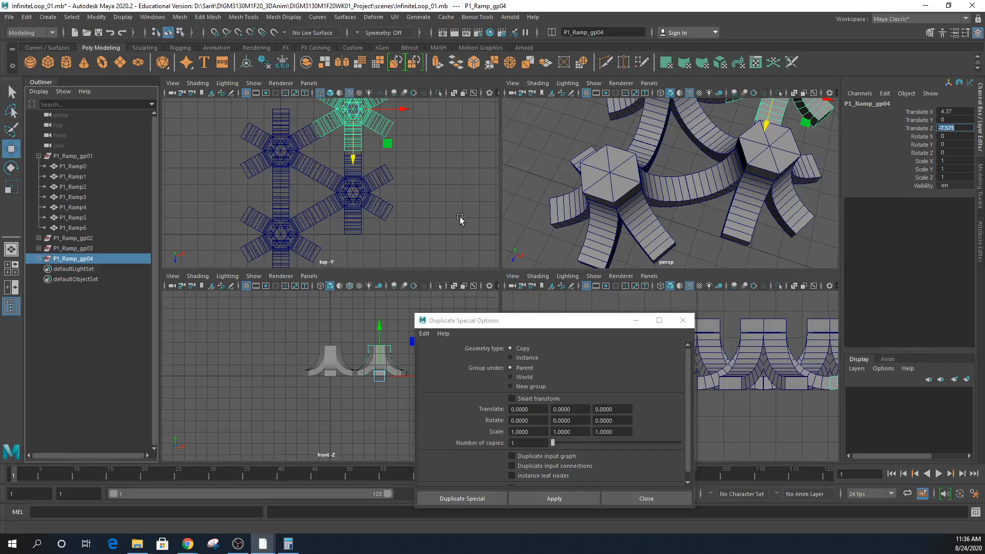
- Recentre the top view on the ramps and move the Duplicate Special options aside
scroll(406, 215, "down", 3)
middle_click_drag(412, 217, 383, 192, "alt")
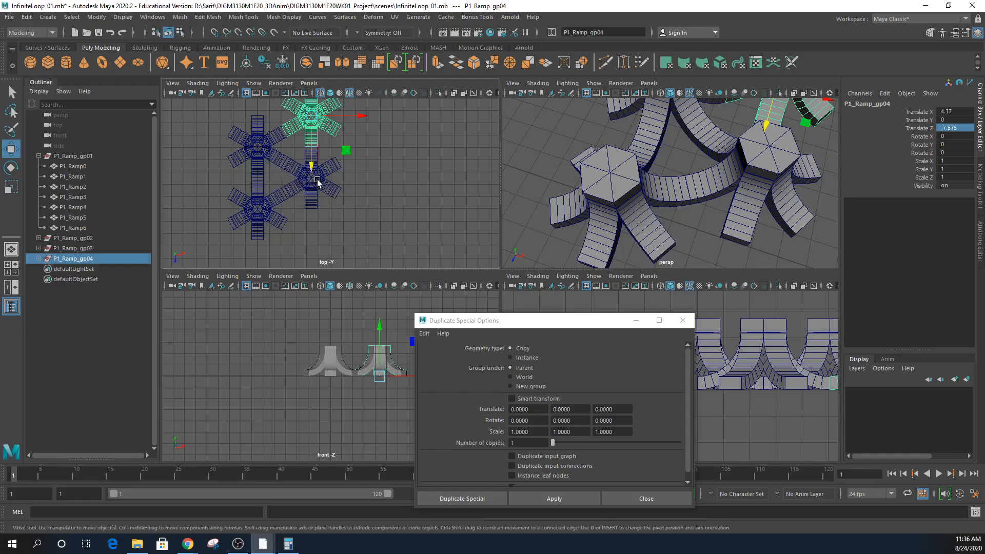
middle_click_drag(318, 181, 314, 204, "alt")
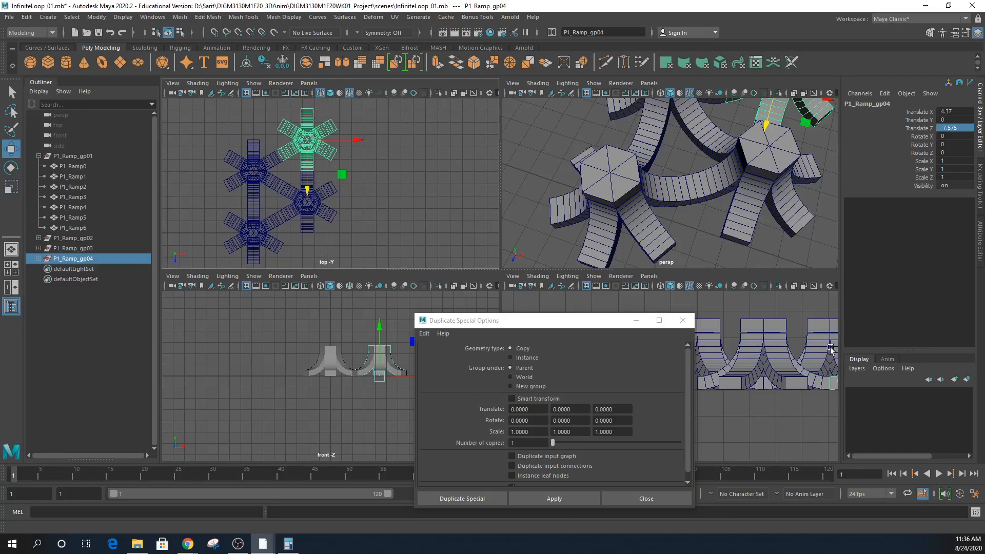
left_click_drag(549, 323, 135, 352)
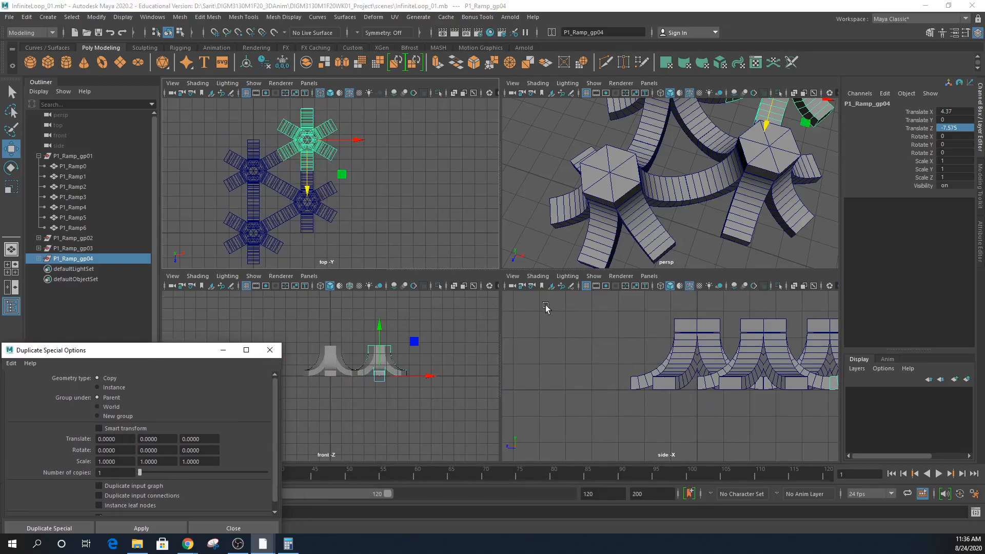
- Create a new camera from Create > Cameras > Camera
left_click(47, 17)
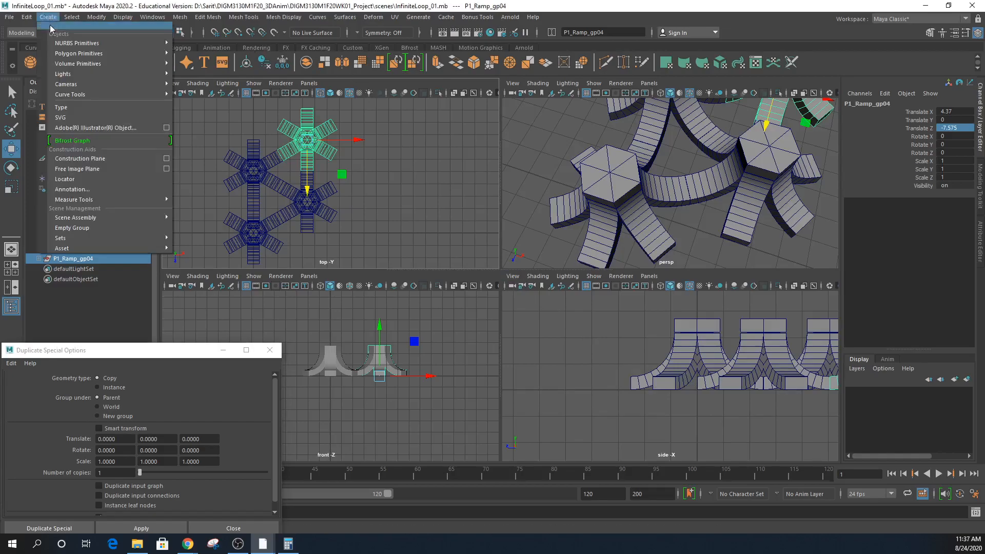
mouse_move(137, 77)
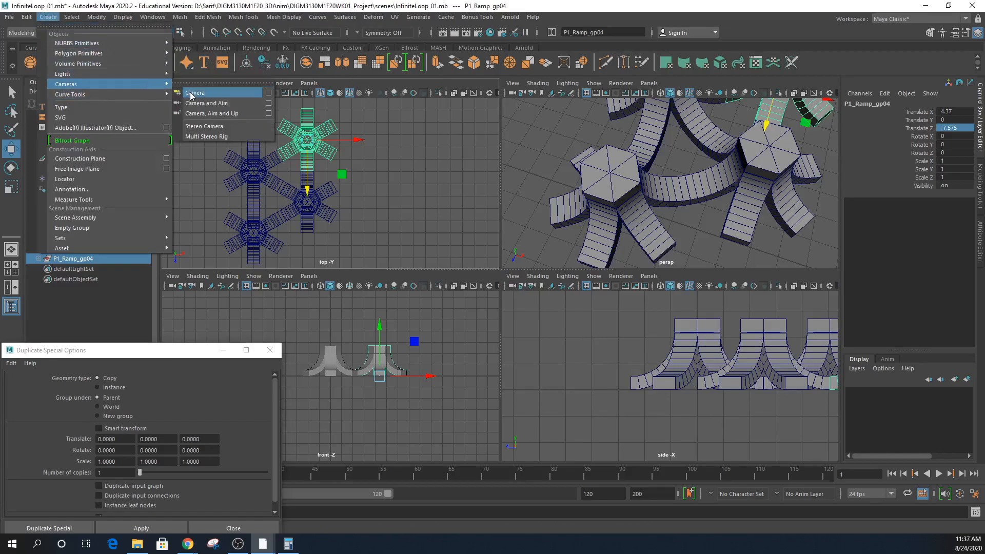
left_click(203, 85)
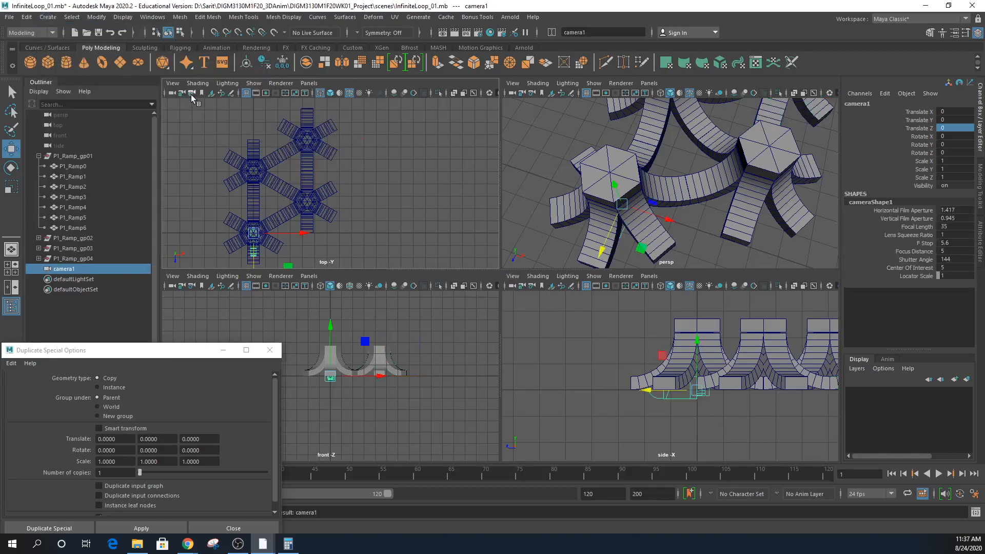
- Look through camera1 in the side panel with its resolution gate shown
left_click(648, 276)
mouse_move(665, 301)
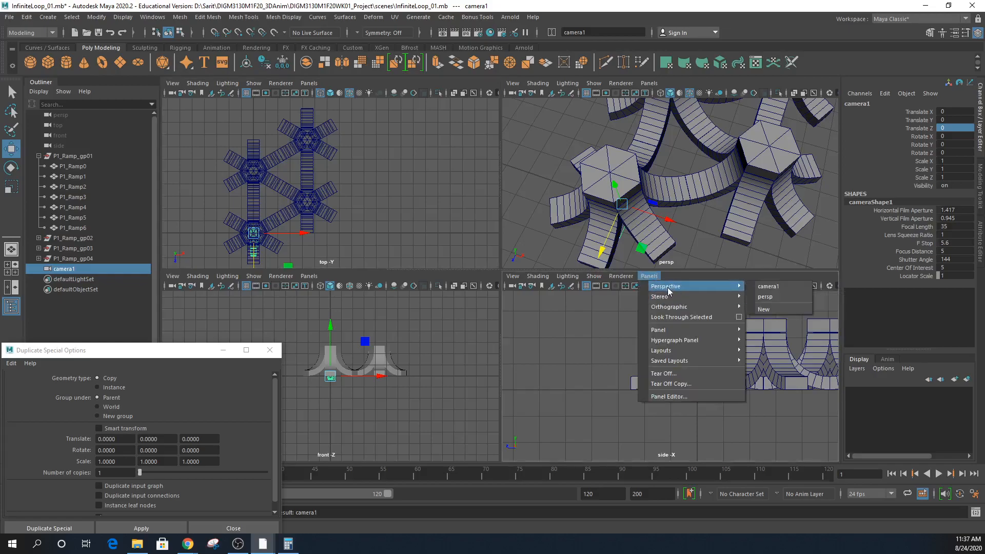
mouse_move(731, 289)
left_click(768, 286)
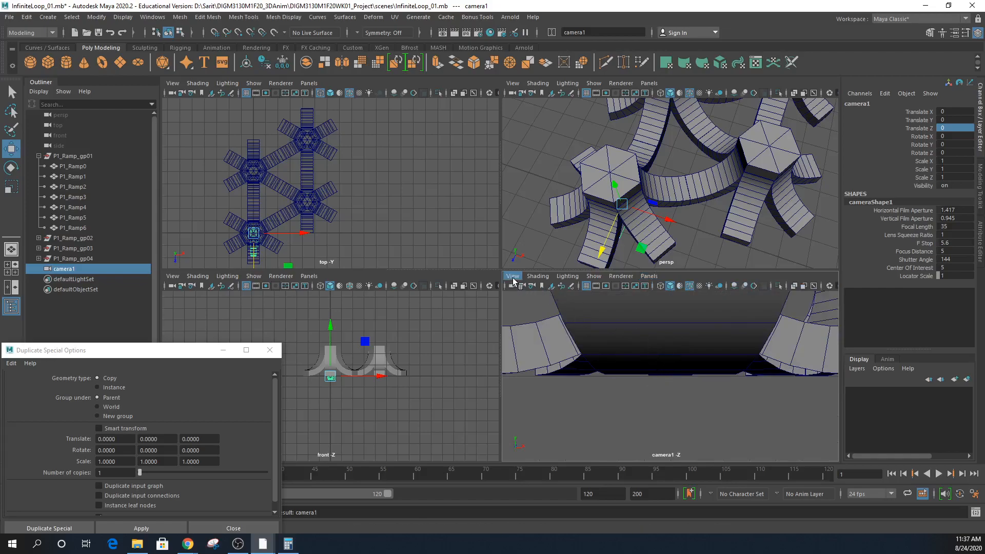
left_click(606, 286)
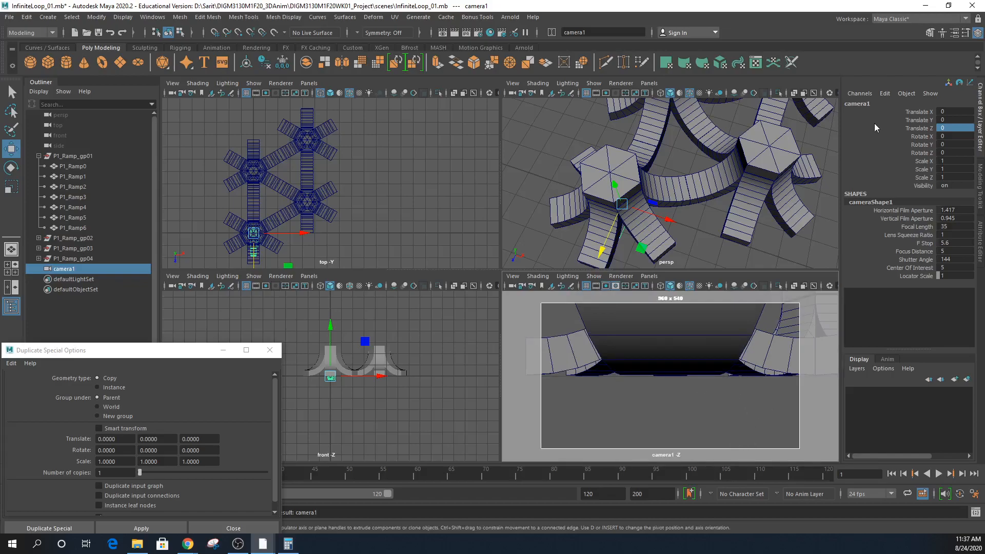
- Rename camera1 to Shot_01 in the Channel Box
double_click(882, 103)
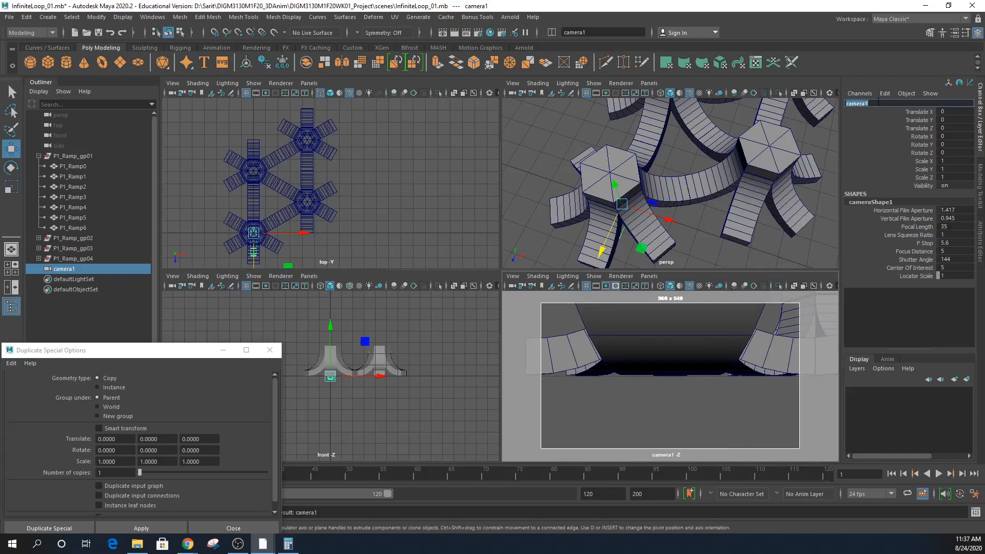
type("Shot_01")
key("Return")
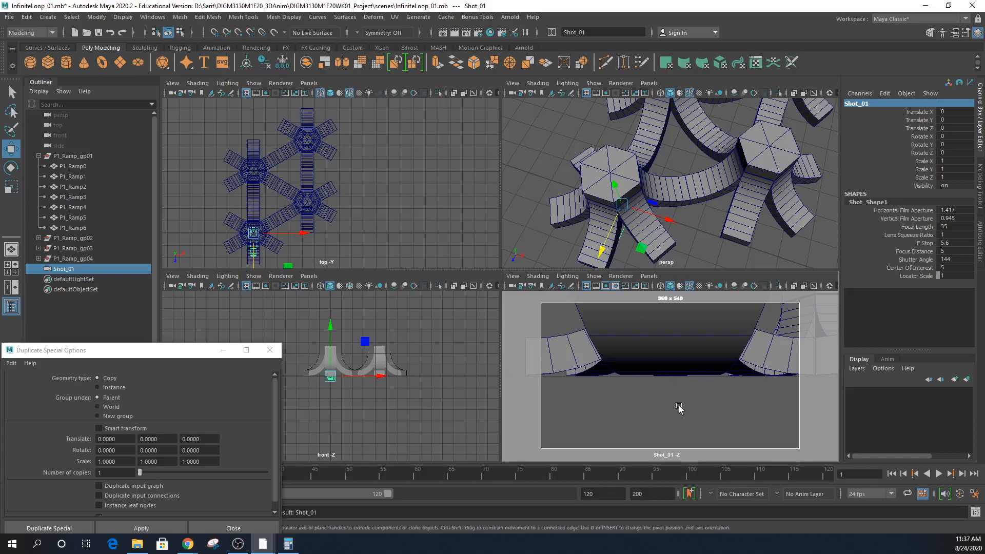
- Scale the Shot_01 camera uniformly to 1.981
key("r")
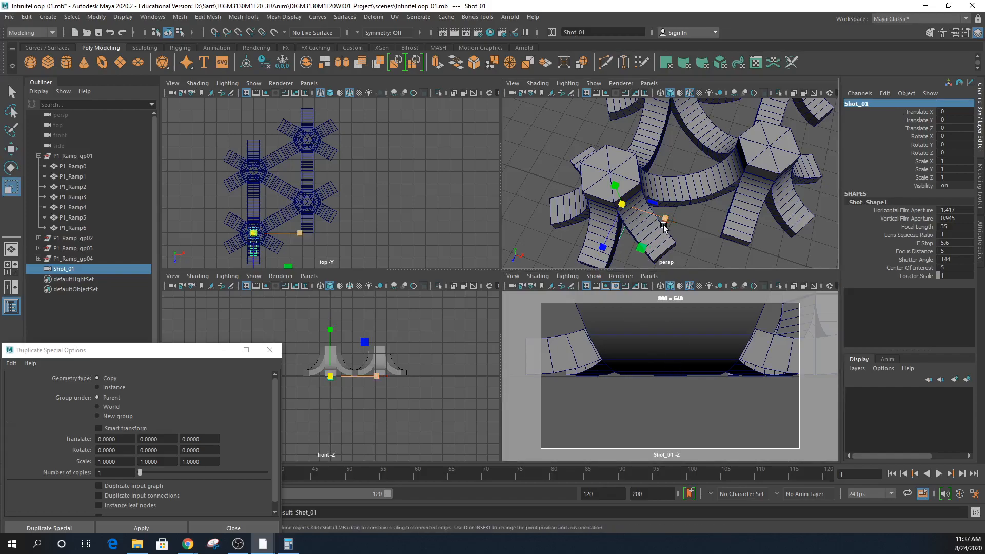
scroll(664, 225, "down", 5)
left_click_drag(645, 194, 675, 212)
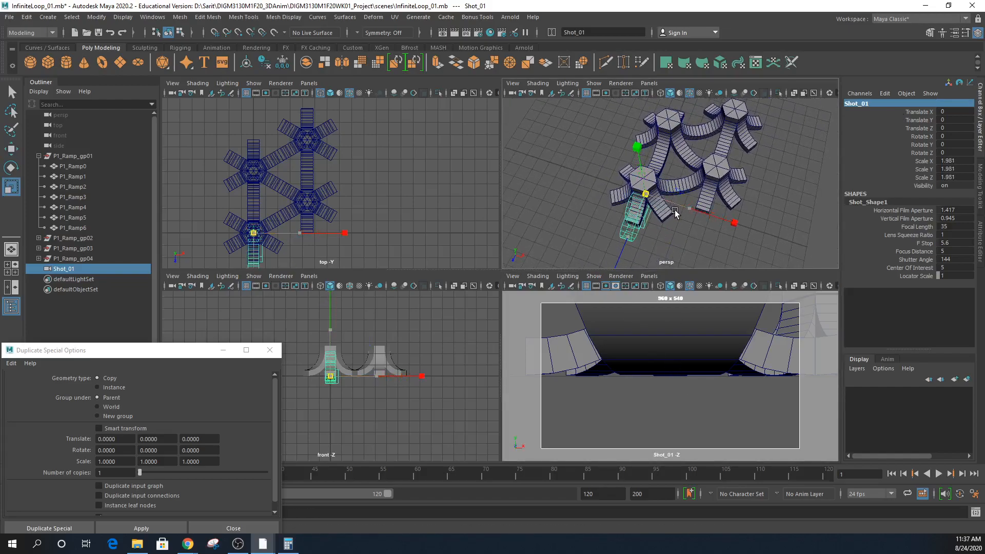
scroll(675, 212, "down", 3)
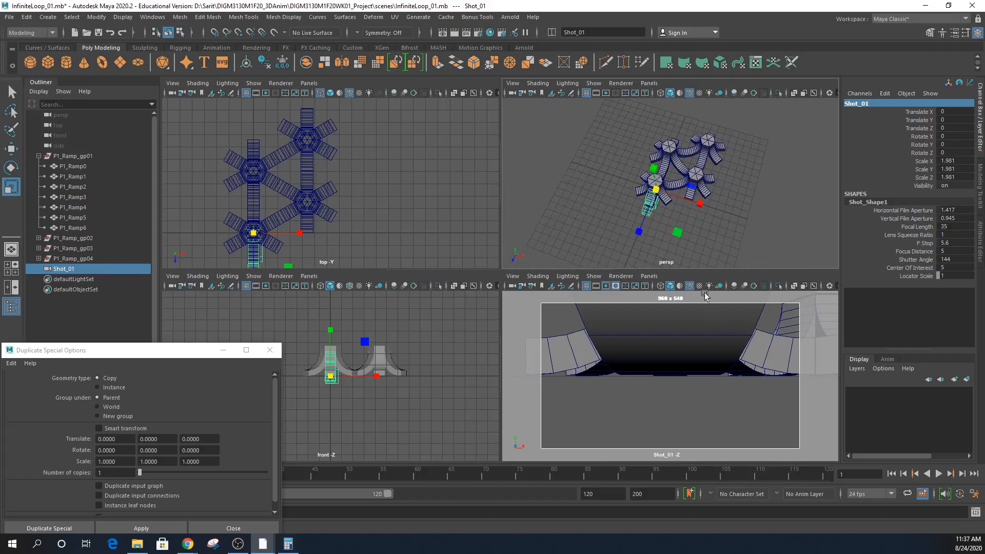
- Pull Shot_01 back to Translate Z 10.204 and glance at the hexagonal ramp reference
key("w")
left_click_drag(640, 237, 610, 320)
scroll(726, 210, "down", 4)
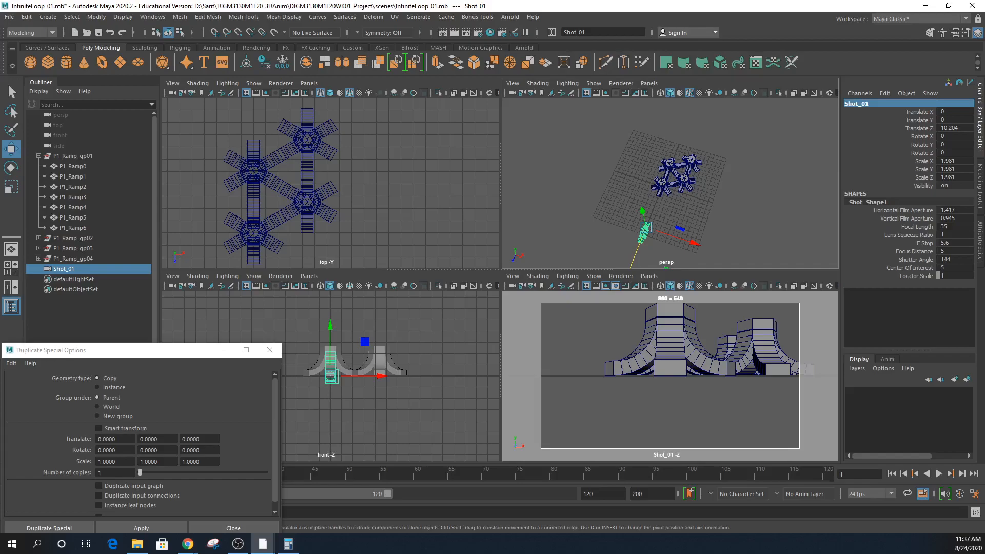
left_click_drag(984, 48, 738, 57)
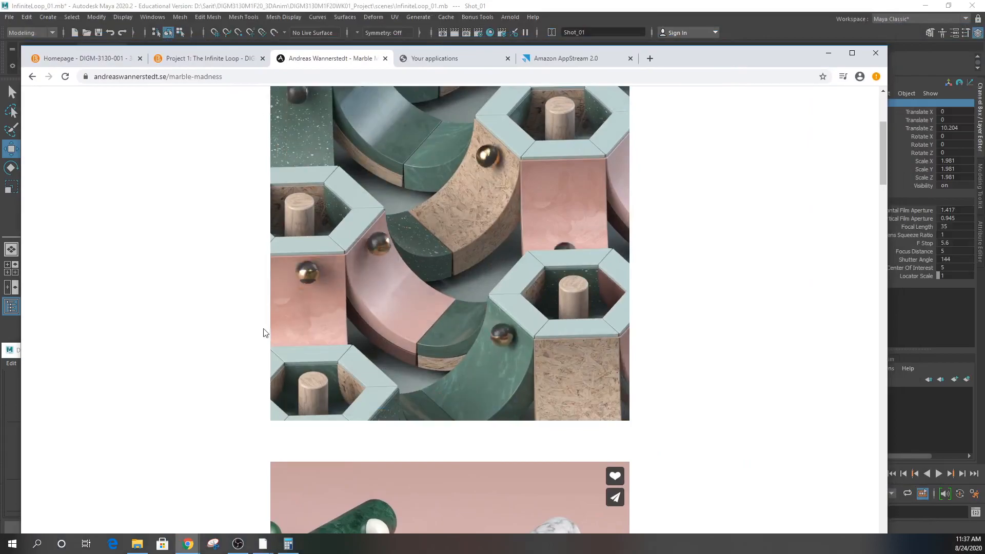
left_click_drag(669, 55, 984, 54)
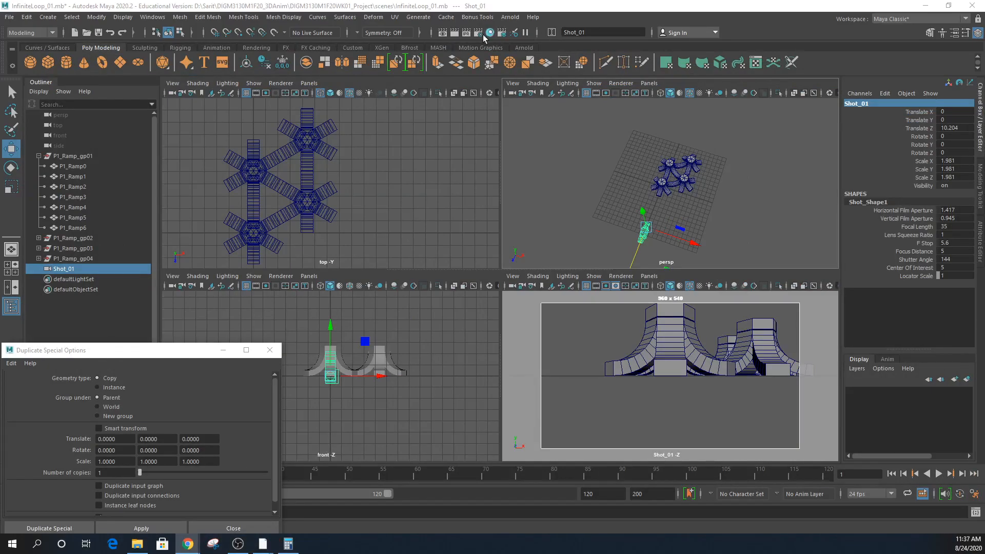
- Set the Render Settings image size preset to HD_720 (1280 x 720) and close the window
left_click(477, 35)
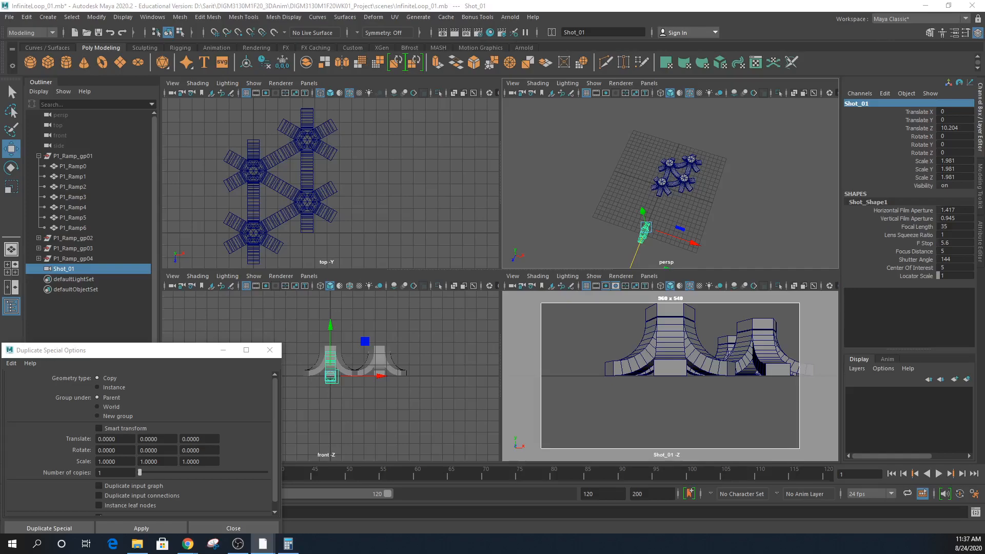
left_click_drag(482, 3, 214, 47)
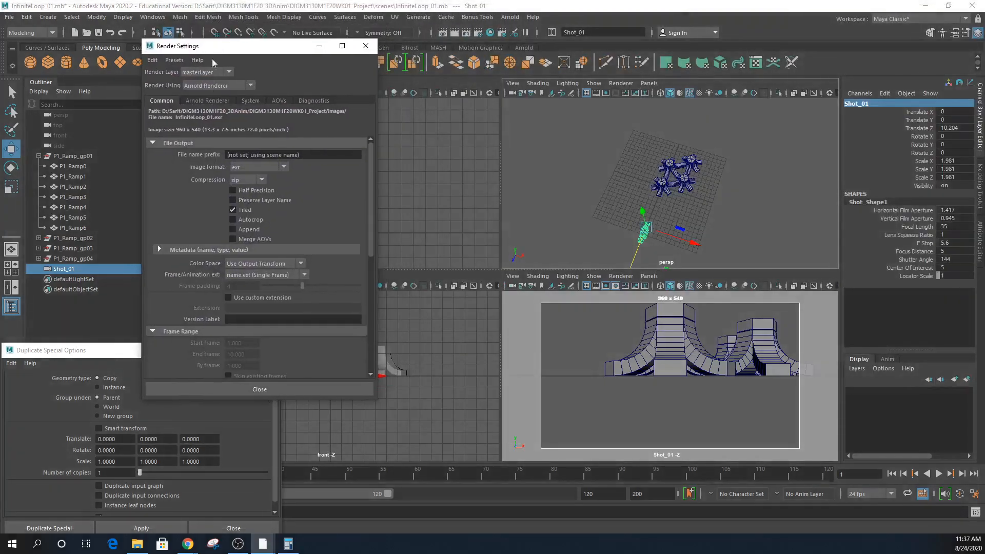
scroll(284, 215, "down", 5)
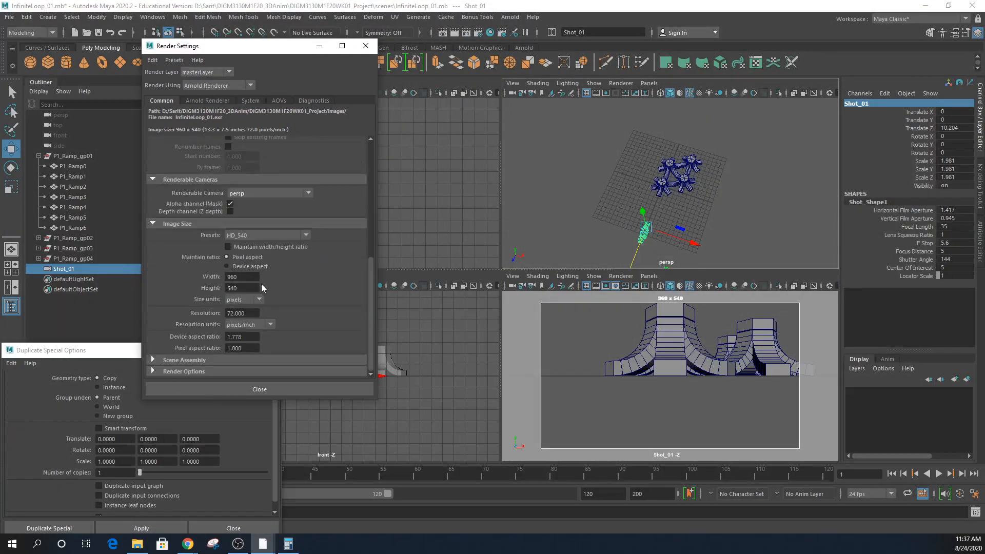
left_click(255, 236)
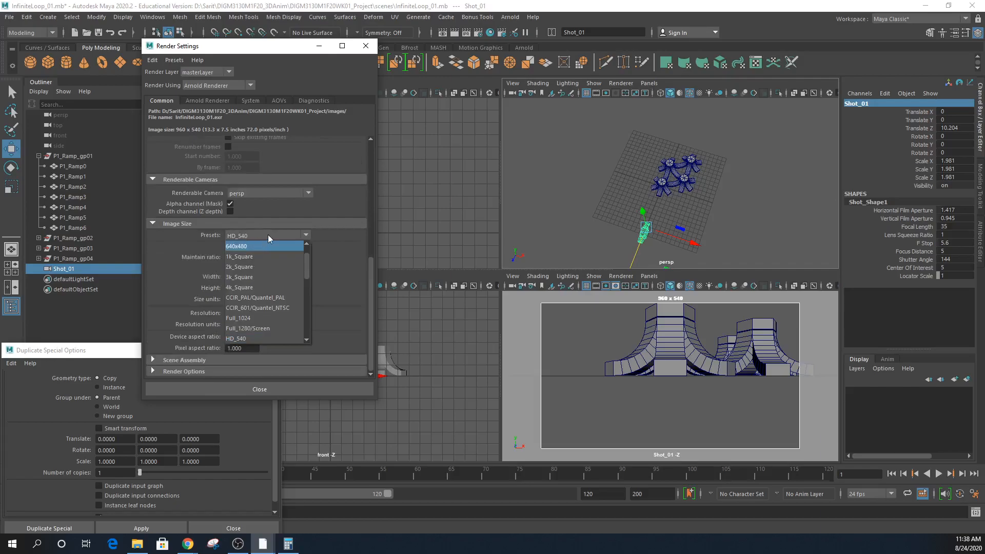
left_click_drag(307, 260, 309, 276)
left_click(248, 288)
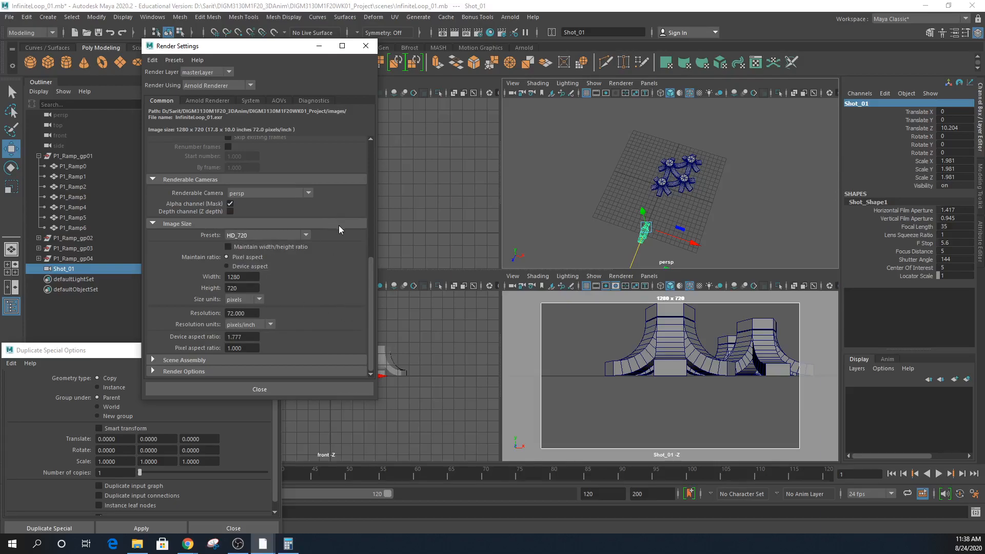
left_click(248, 390)
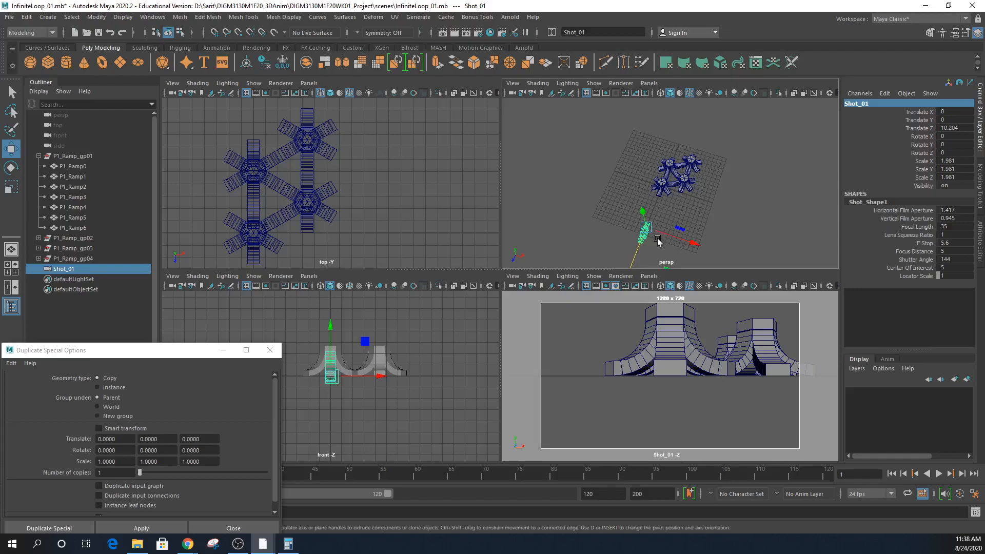
- Raise Shot_01, tilt it downward, and set its focal length to 85
mouse_move(642, 214)
left_mouse_down()
mouse_move(644, 204)
mouse_move(645, 232)
left_mouse_up()
key("e")
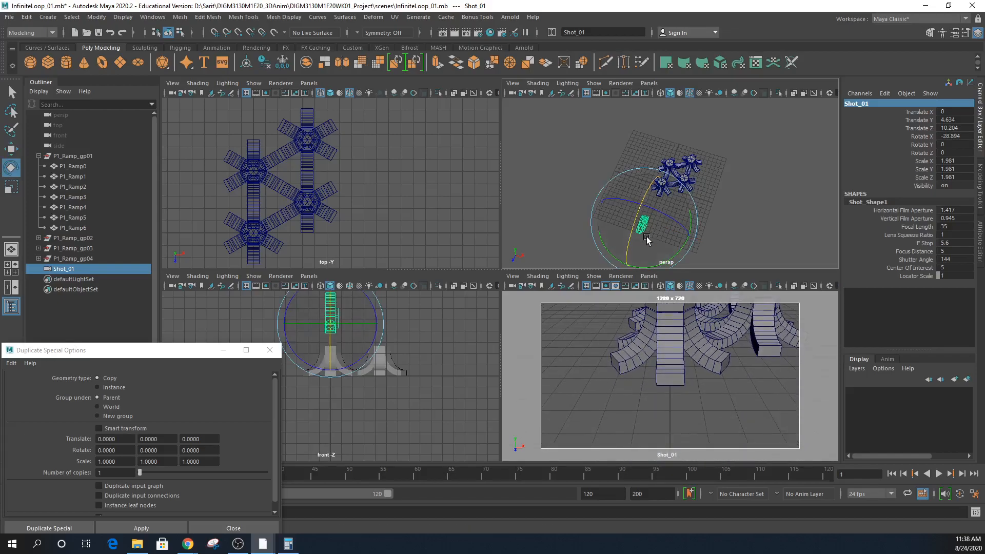
right_click_drag(694, 366, 694, 386, "alt")
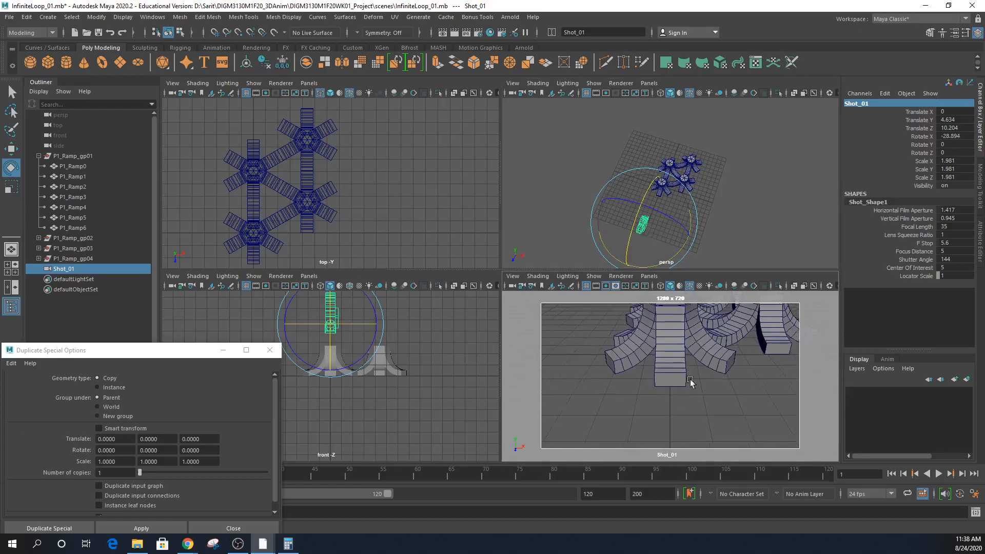
key("ctrl+z")
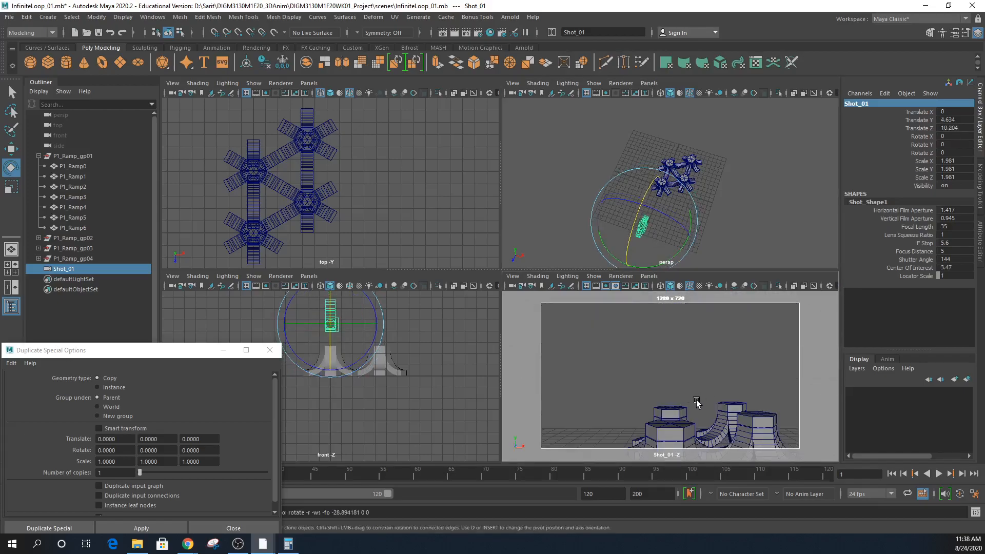
left_click_drag(632, 241, 634, 224)
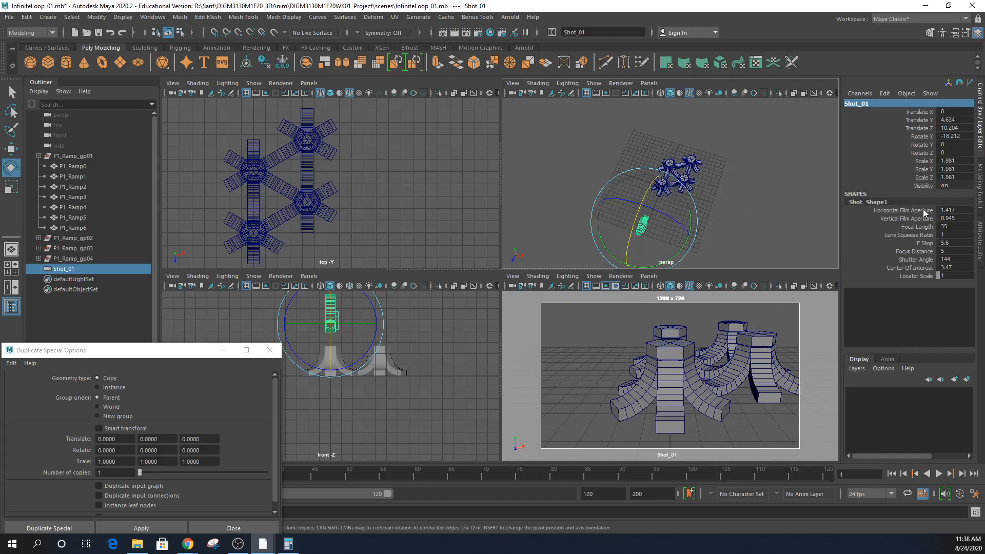
double_click(951, 225)
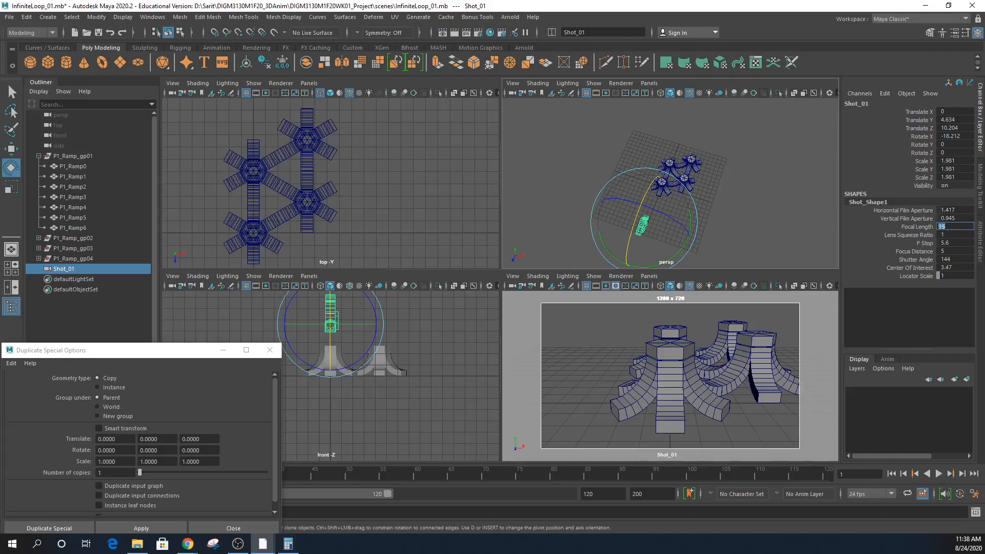
key("Return")
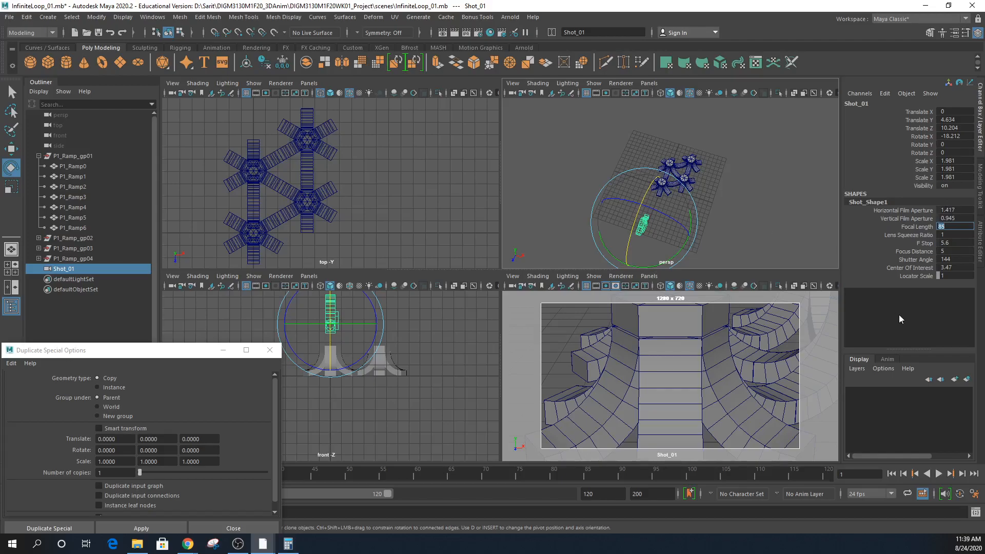
- Pull Shot_01 far back along Z and adjust its downward tilt to reframe the ramps
key("w")
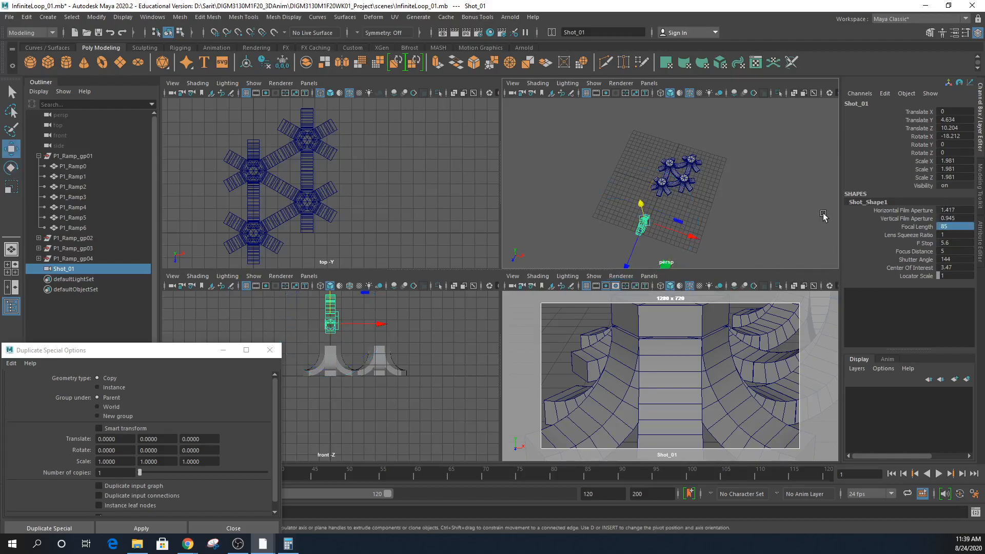
scroll(644, 232, "down", 3)
left_click_drag(644, 231, 637, 259)
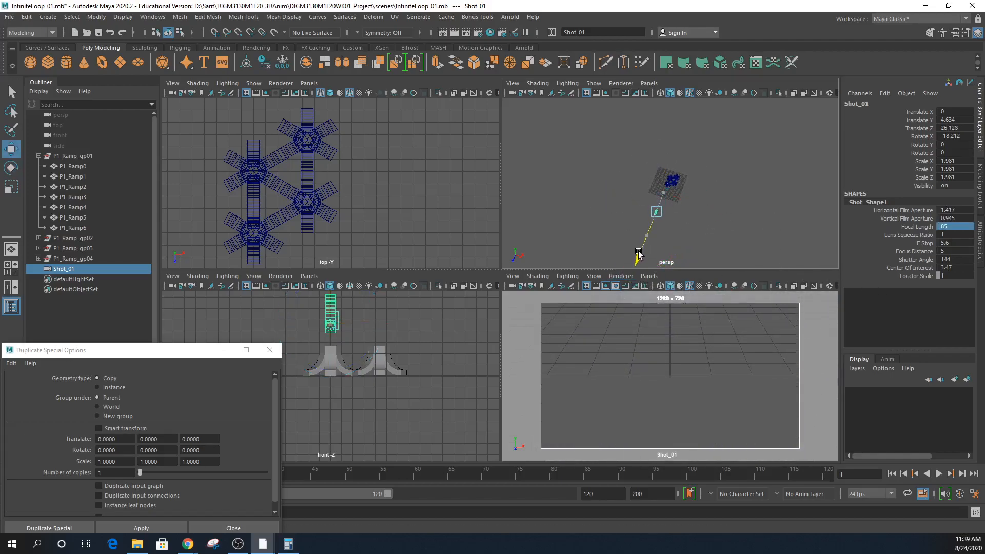
key("e")
left_click_drag(651, 220, 652, 194)
key("w")
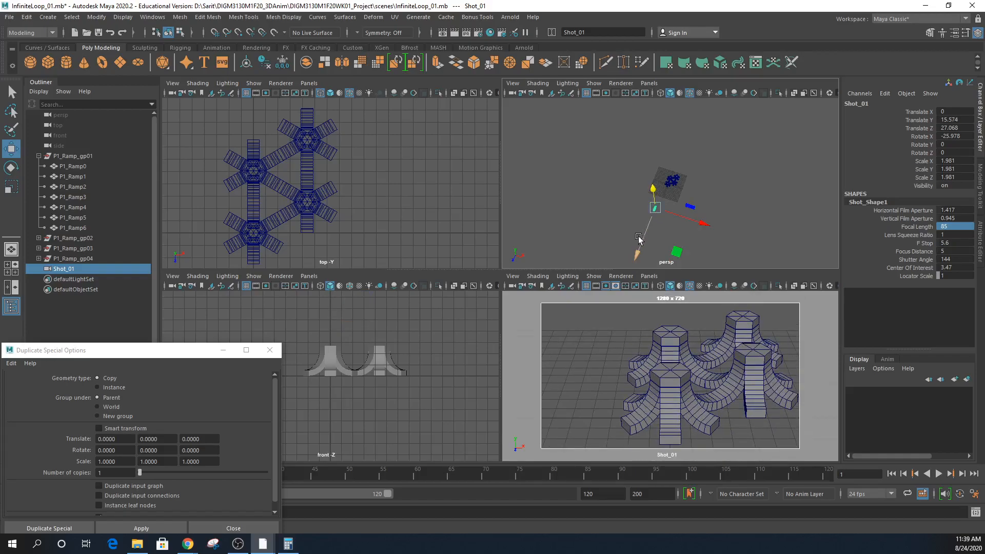
key("e")
left_click_drag(642, 220, 656, 198)
- Fine-tune Shot_01 to Translate Y 23.149, Z 27.994 and Rotate X -35.434
key("w")
mouse_move(639, 254)
left_mouse_down()
mouse_move(647, 241)
mouse_move(643, 248)
left_mouse_up()
key("e")
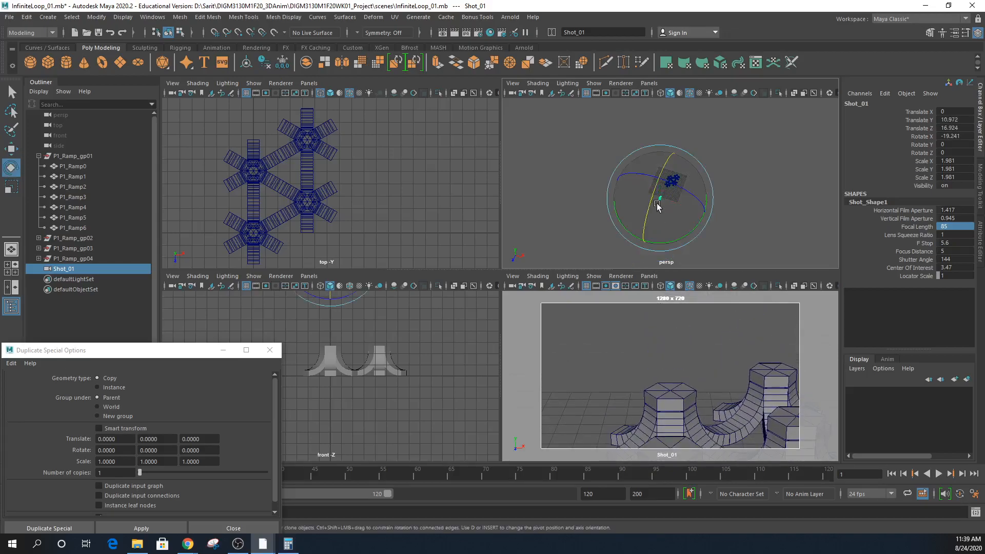
left_click_drag(660, 194, 657, 181)
left_click_drag(785, 239, 686, 208, "alt")
right_click_drag(686, 209, 857, 243, "alt")
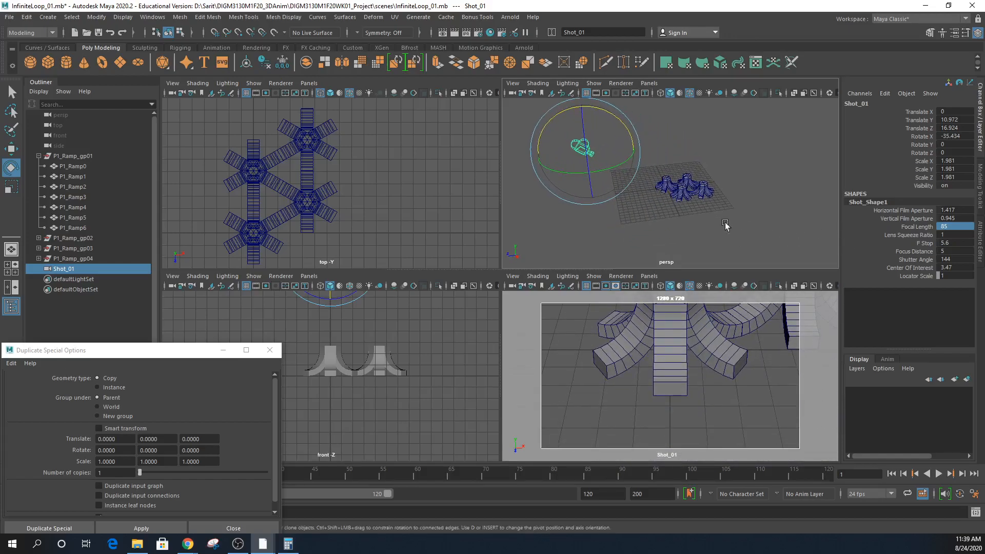
key("w")
left_click_drag(589, 141, 522, 75)
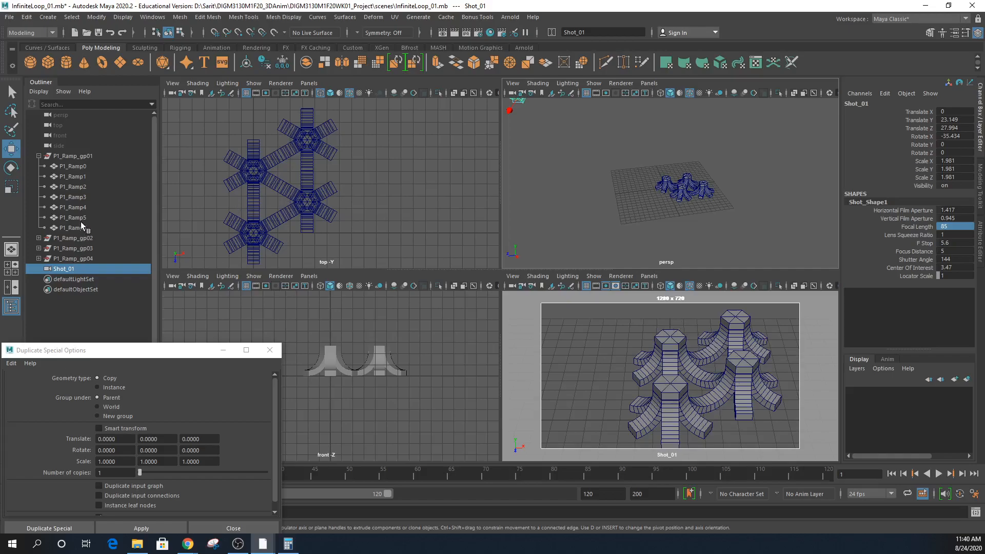
- Collapse P1_Ramp_gp01, select P1_Ramp_gp03 (Translate X 4.37), and move the Duplicate Special window up
left_click(38, 156)
left_click(72, 187)
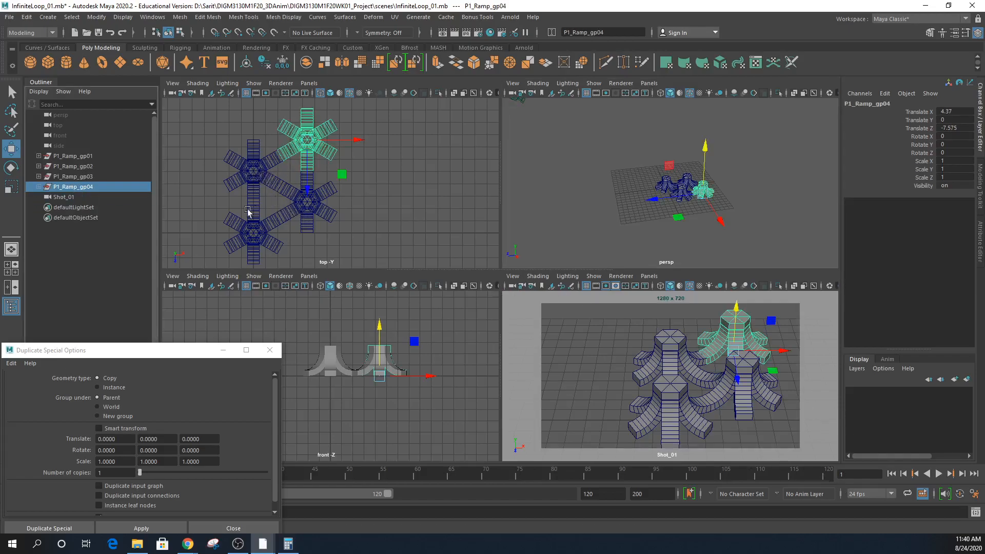
left_click(310, 208)
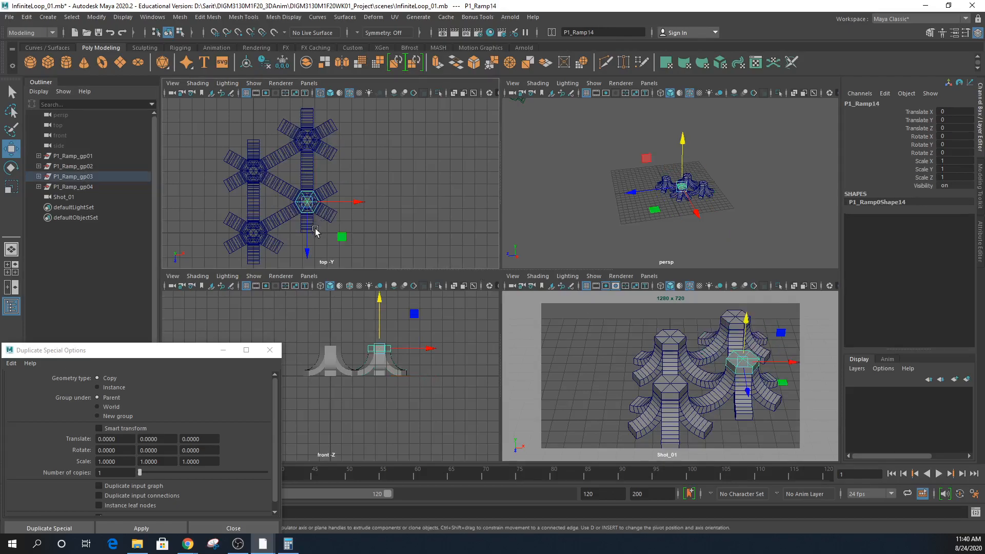
left_click(79, 176)
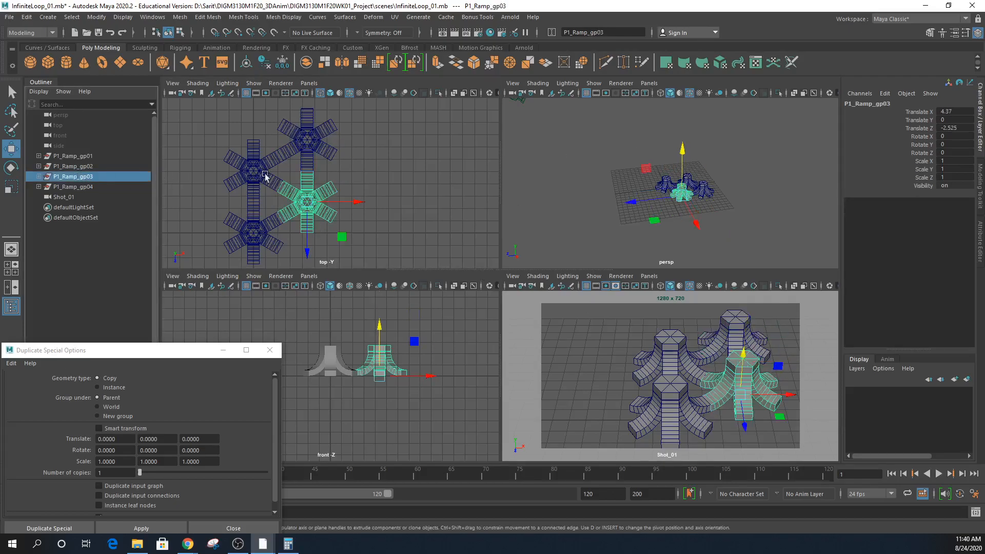
double_click(958, 112)
left_click(308, 140)
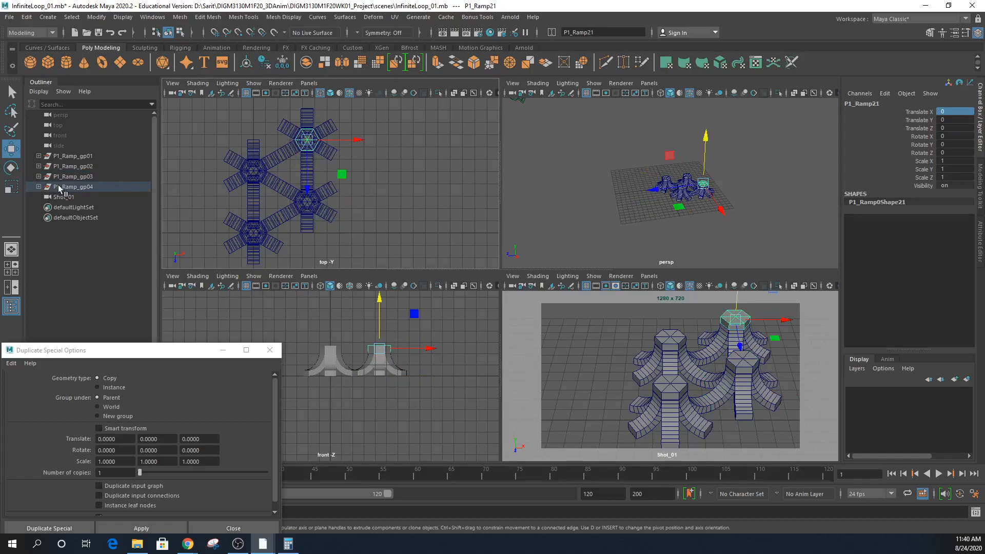
left_click(307, 203)
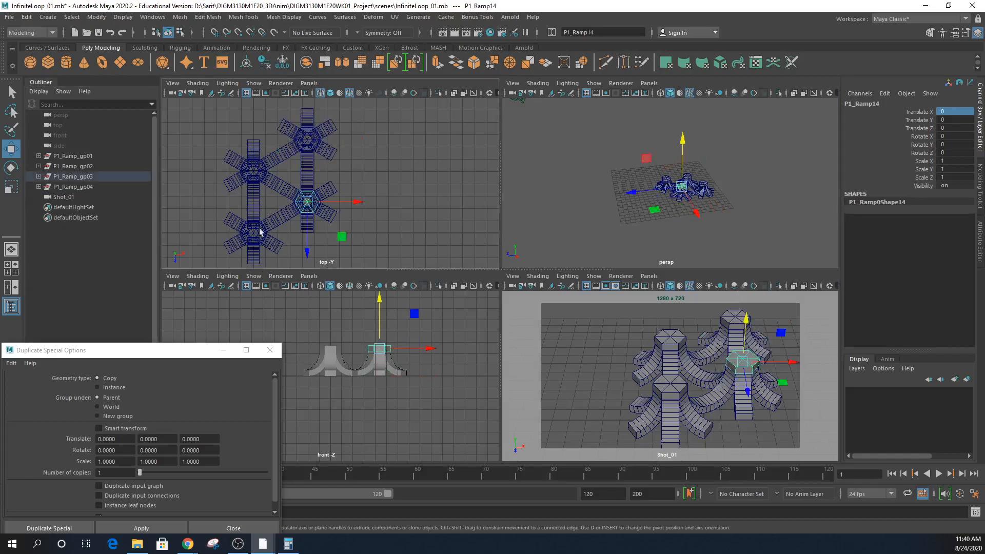
left_click(89, 179)
left_click_drag(127, 350, 160, 262)
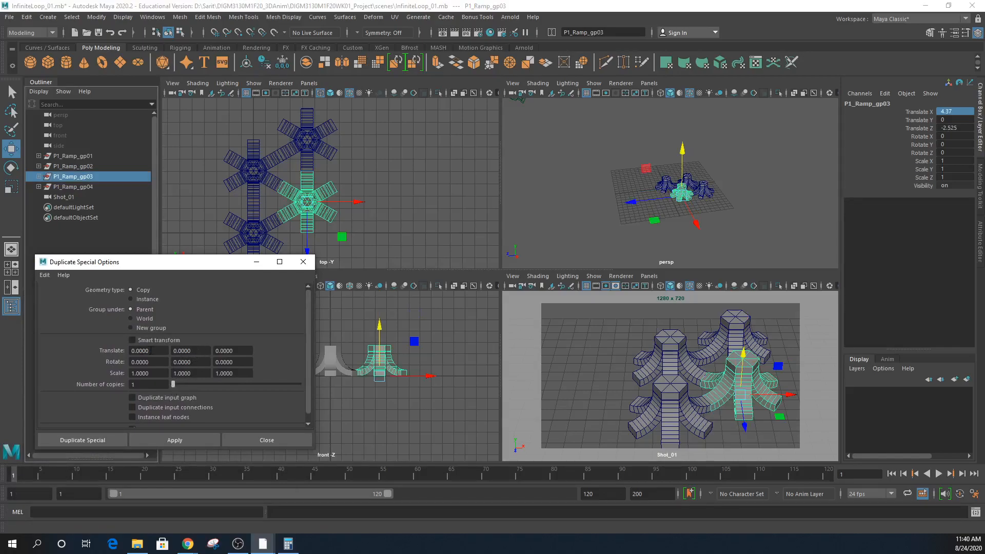
- Duplicate P1_Ramp_gp03 as 2 copies with a 4.37 Translate X offset
left_click(160, 350)
type("4.37")
scroll(241, 402, "down", 1)
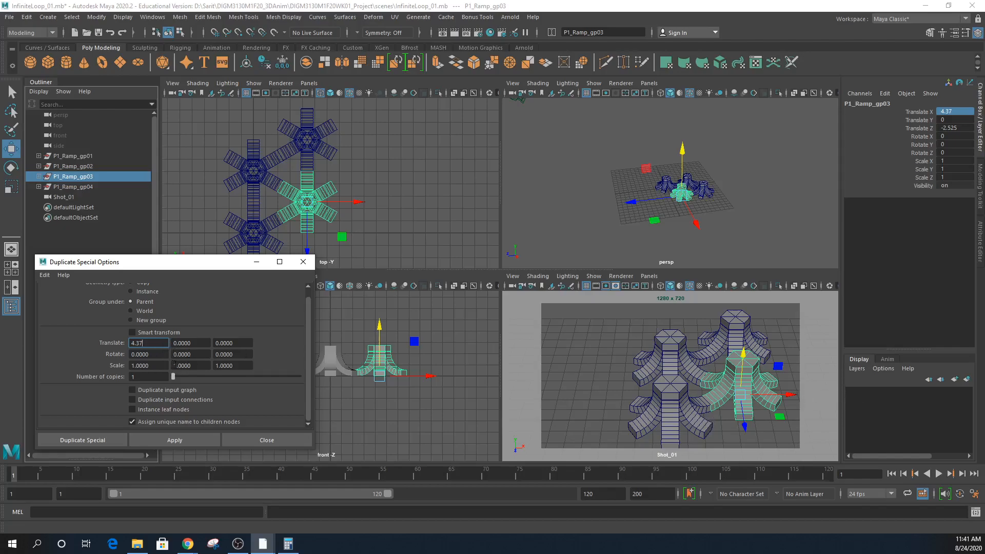
left_click(154, 377)
left_click(208, 440)
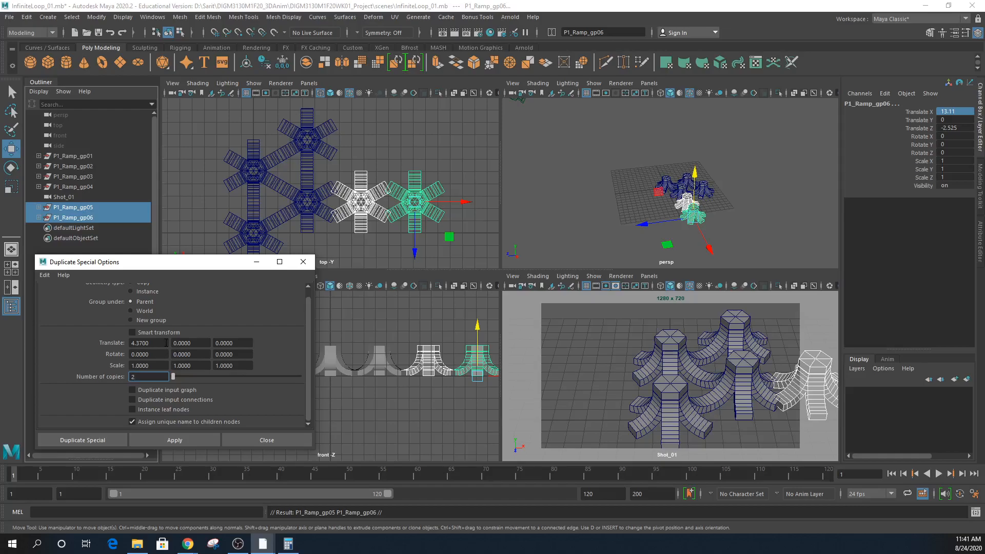
- Undo the two test pillars and select the X offset value for replacement
middle_click(456, 317)
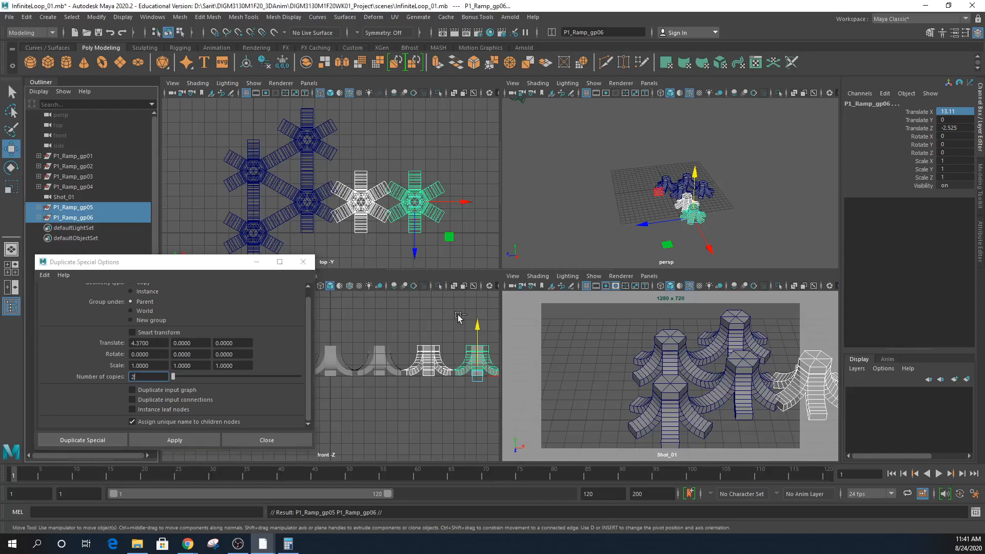
key("ctrl+z")
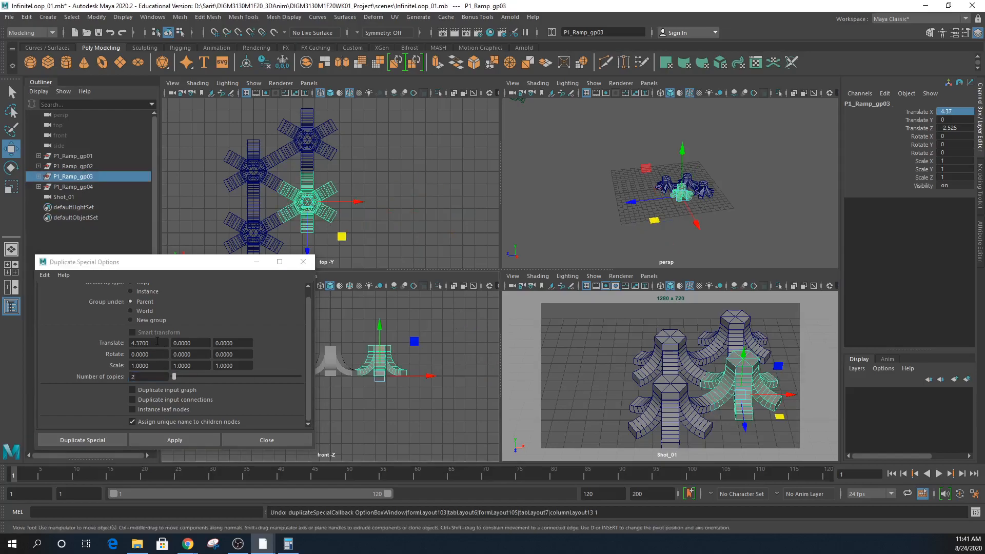
left_click_drag(154, 343, 138, 345)
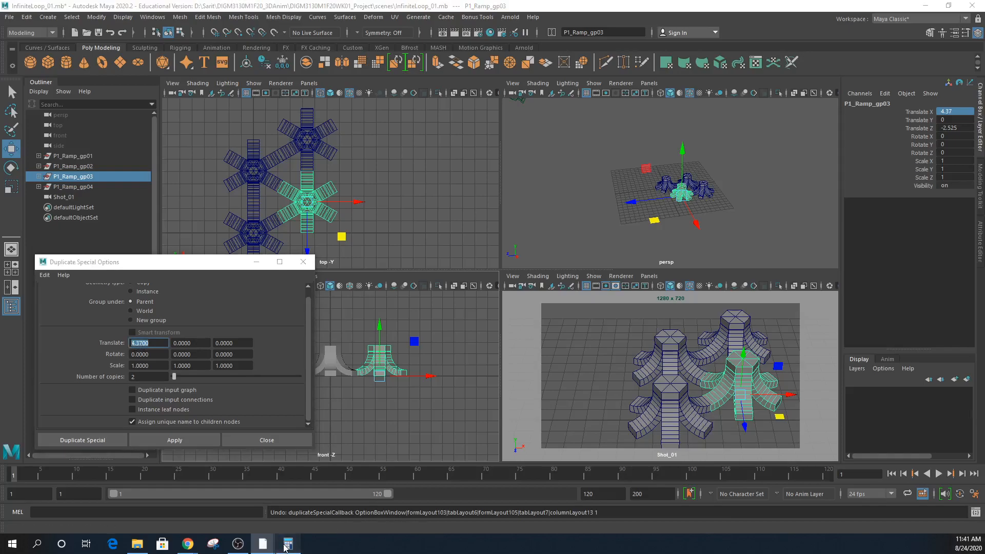
- Compute 4.37 × 3 = 13.11 in Calculator, then move it off to the side
key("alt+Tab")
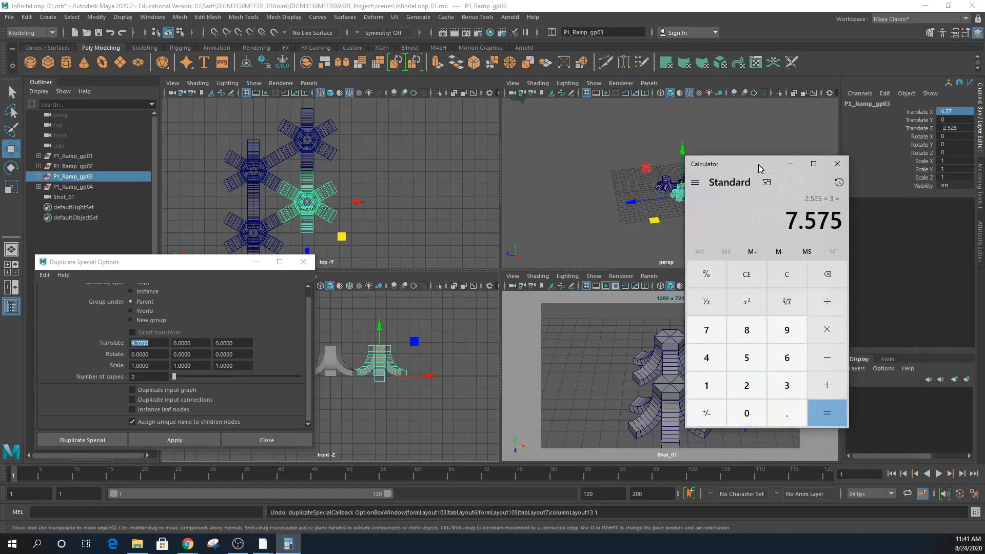
left_click(712, 363)
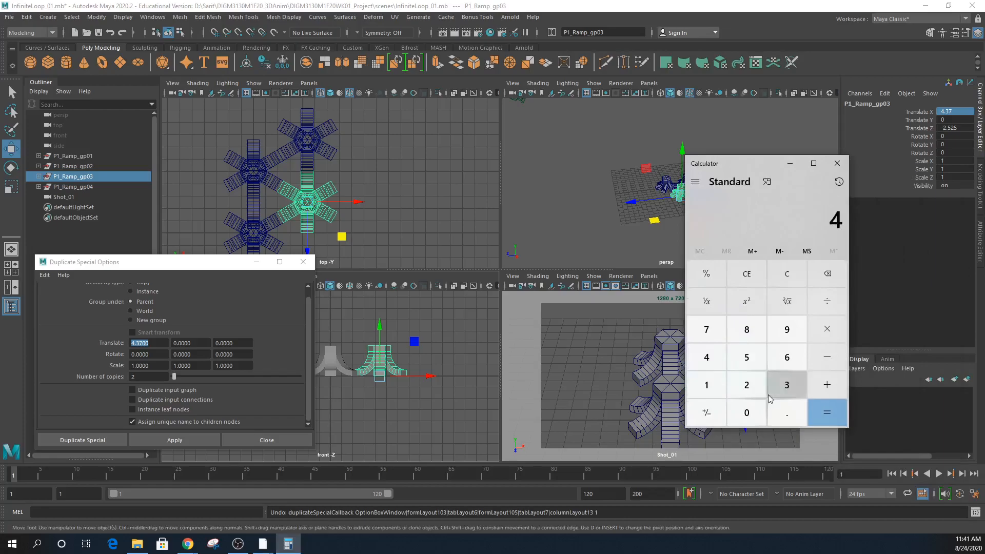
left_click(786, 412)
left_click(787, 390)
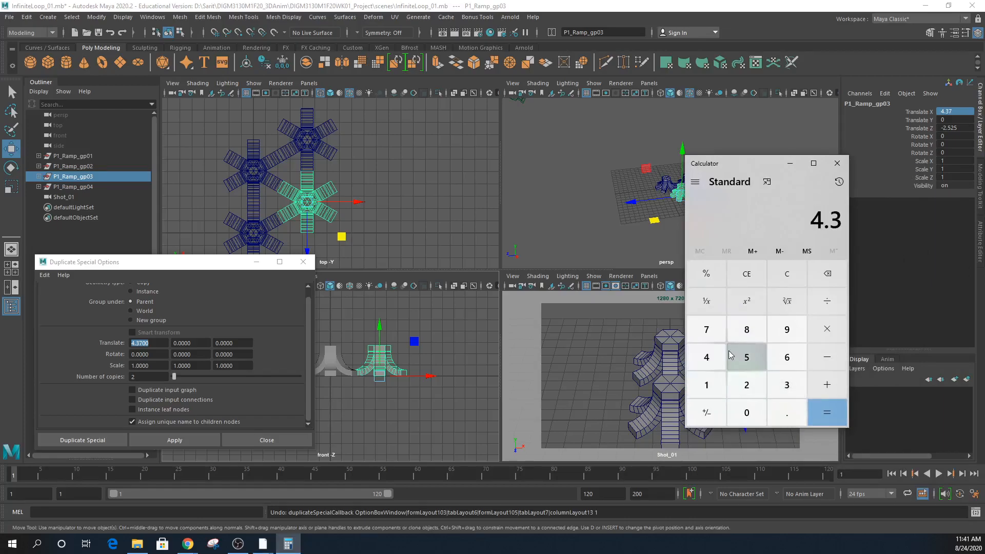
left_click(706, 328)
left_click(826, 329)
left_click(795, 385)
left_click(818, 410)
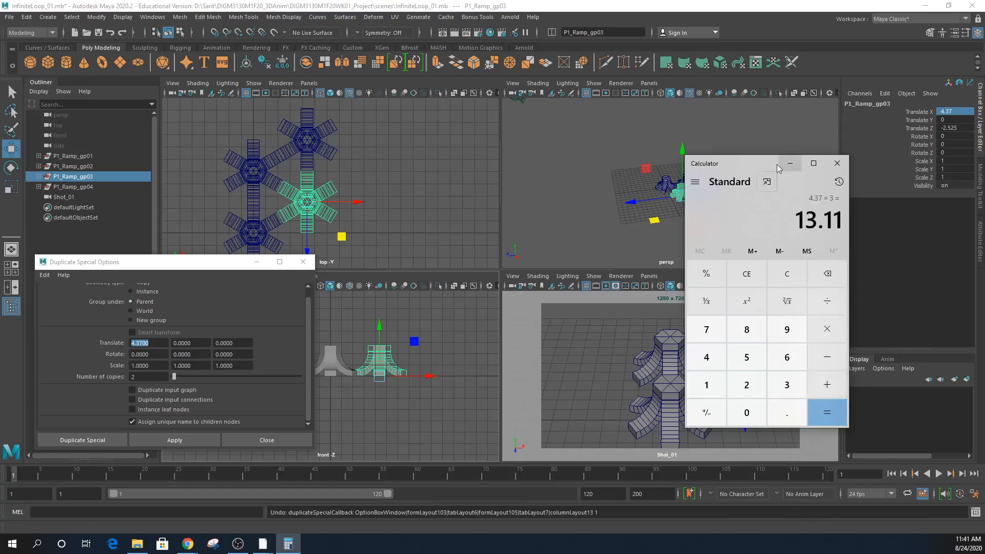
left_click_drag(756, 160, 984, 183)
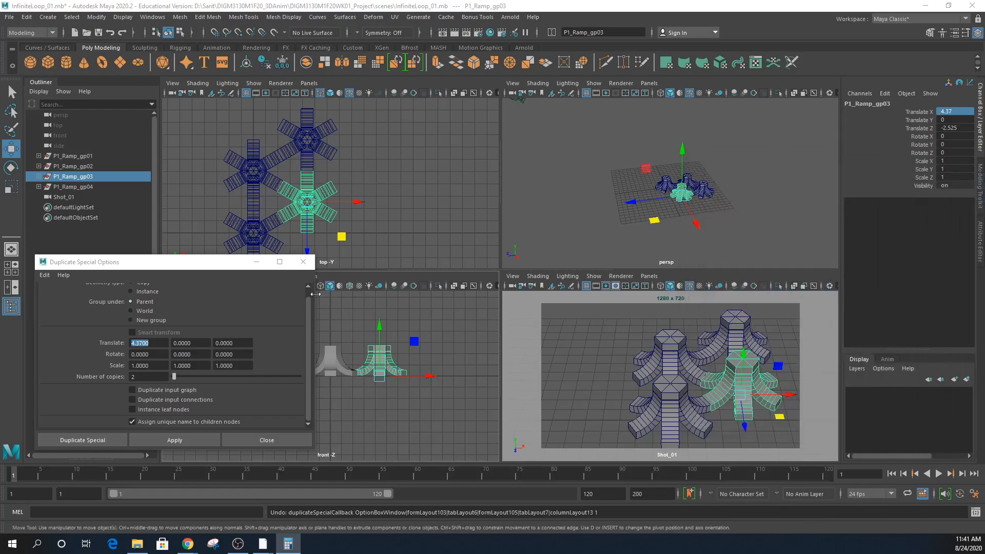
- Try a single duplicate offset 13.11 in X with copy count 1, then undo it
left_click(139, 343)
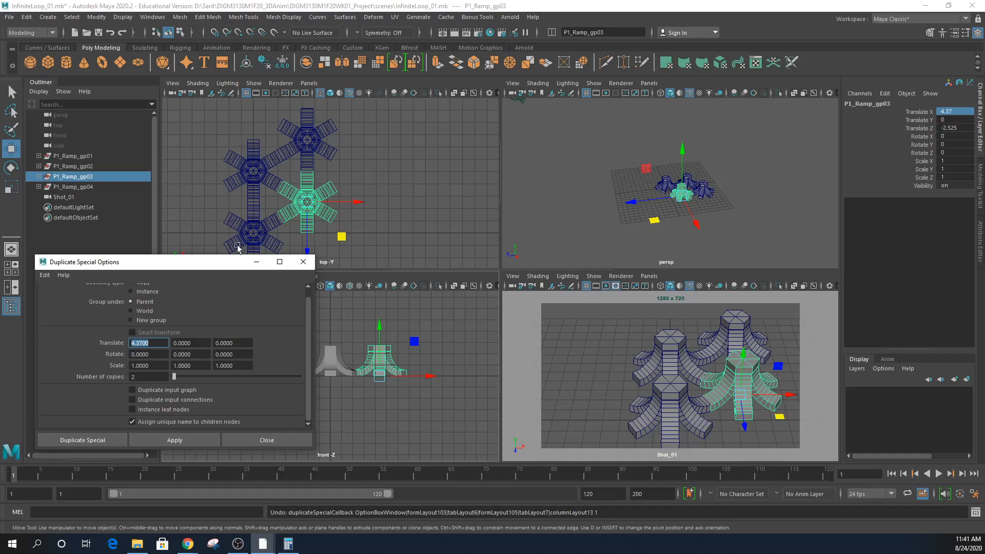
type("13.11")
left_click_drag(177, 376, 176, 376)
left_click(172, 440)
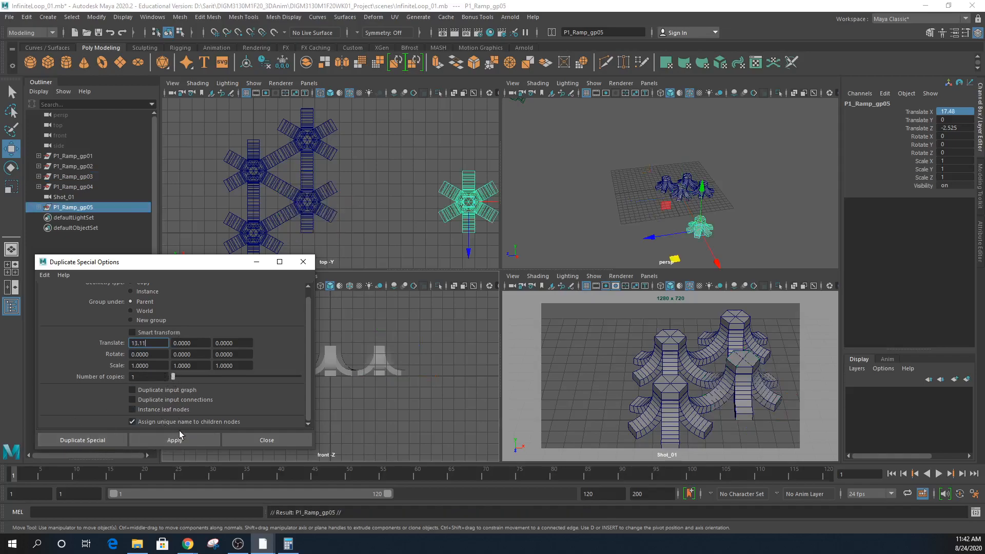
key("ctrl+z")
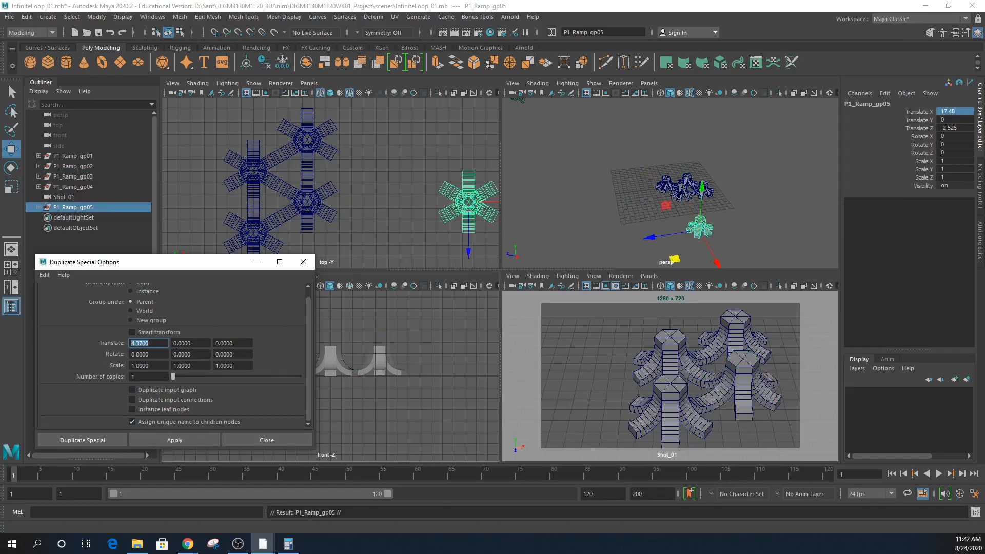
- Confirm the stray P1_Ramp_gp05 copy sits at X 17.48 and delete it
key("alt+Tab")
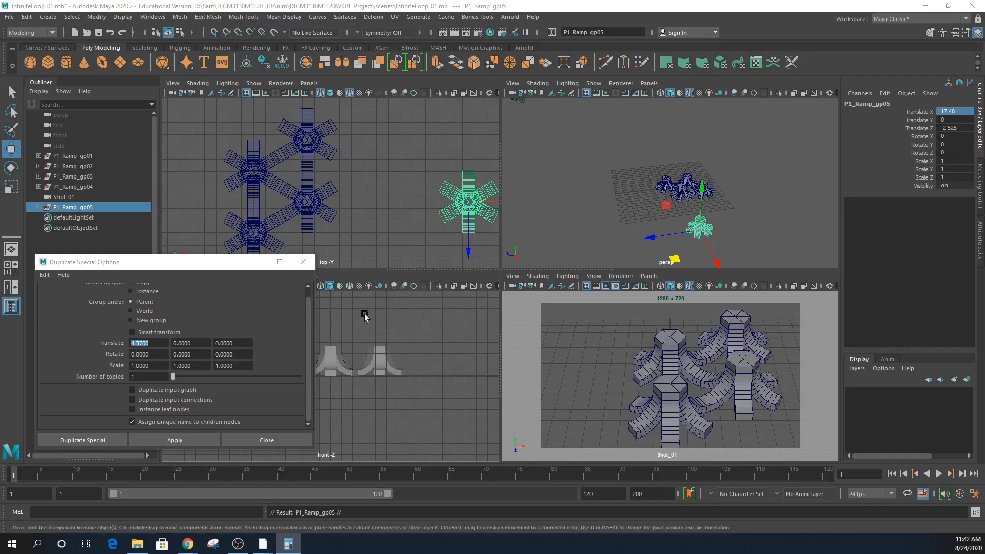
left_click(99, 261)
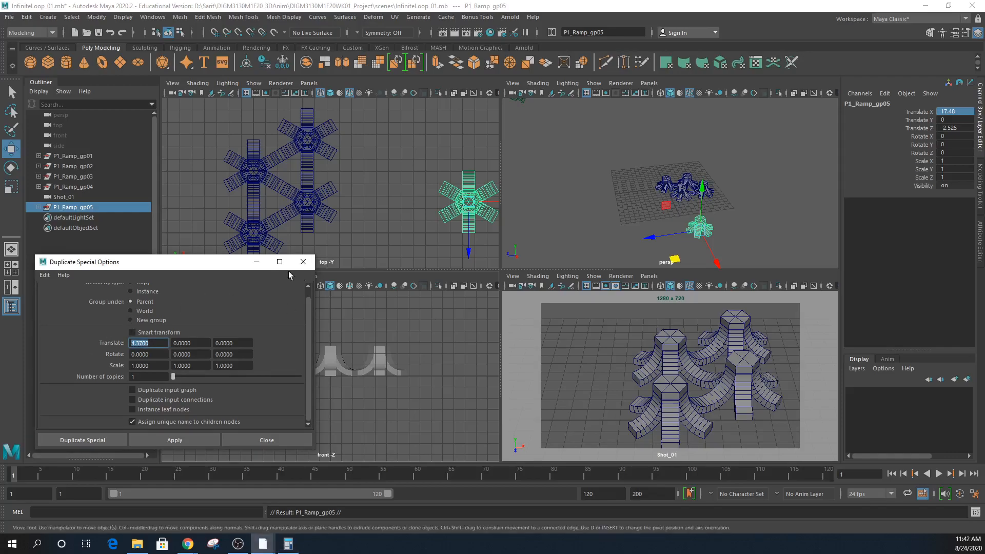
double_click(960, 112)
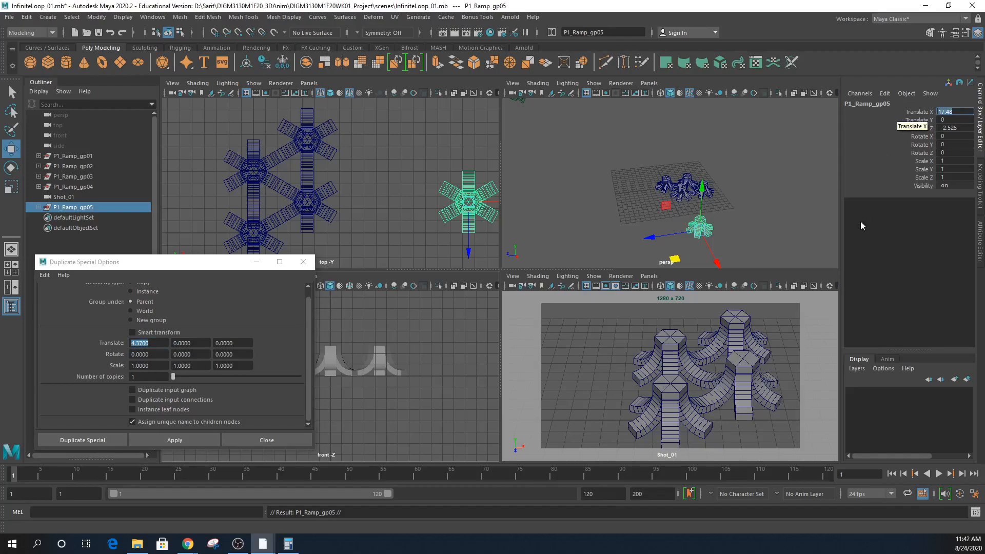
key("Delete")
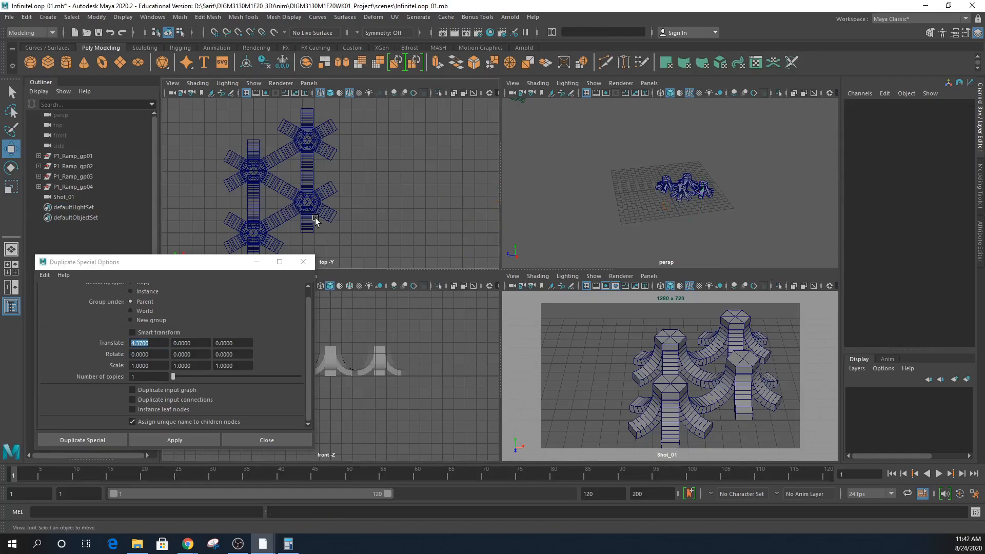
left_click(112, 178)
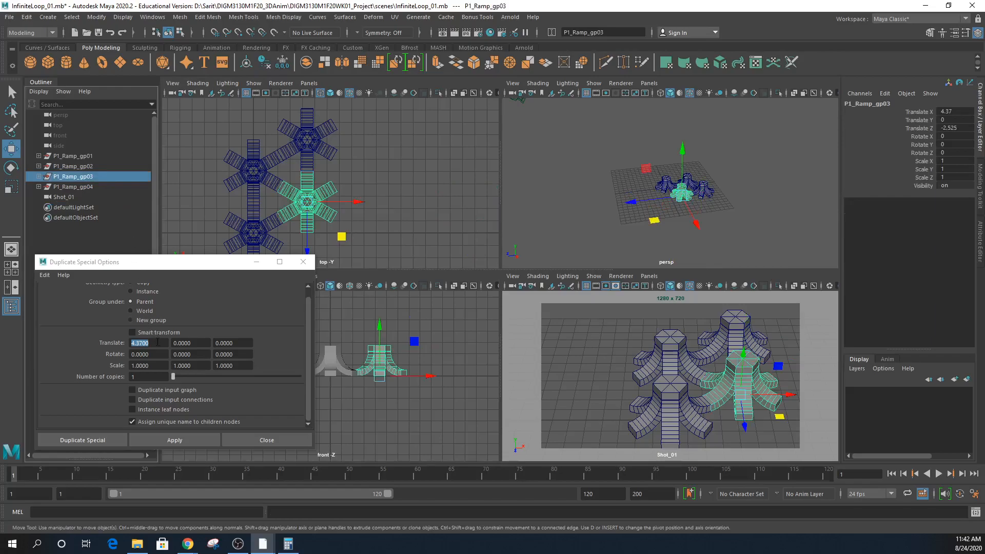
- Set the X offset to 8.74 and trial-duplicate P1_Ramp_gp03 and gp02, undoing both
type("8")
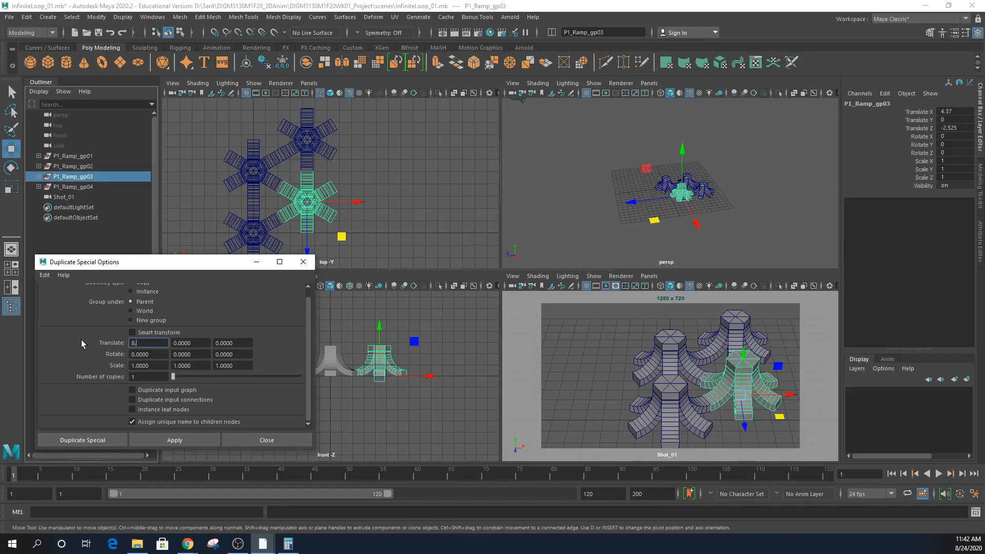
type(".74")
left_click(160, 445)
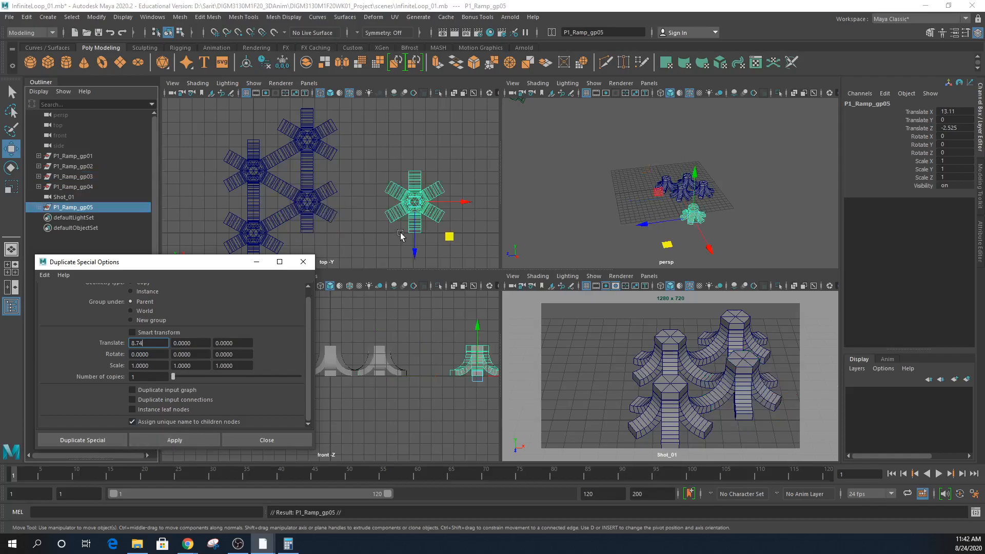
left_click_drag(456, 202, 410, 206)
key("ctrl+z")
key("ctrl+z")
key("ctrl+z")
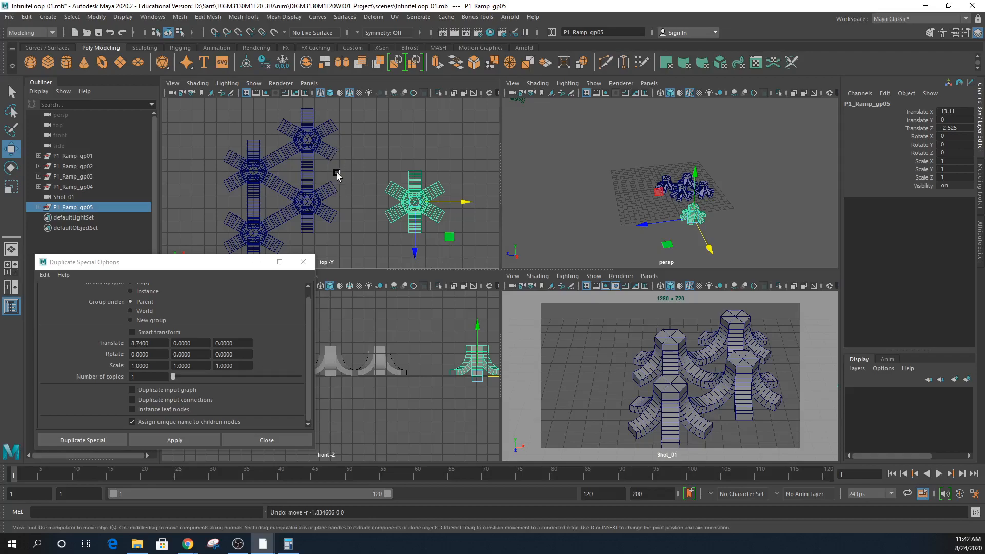
left_click(253, 171)
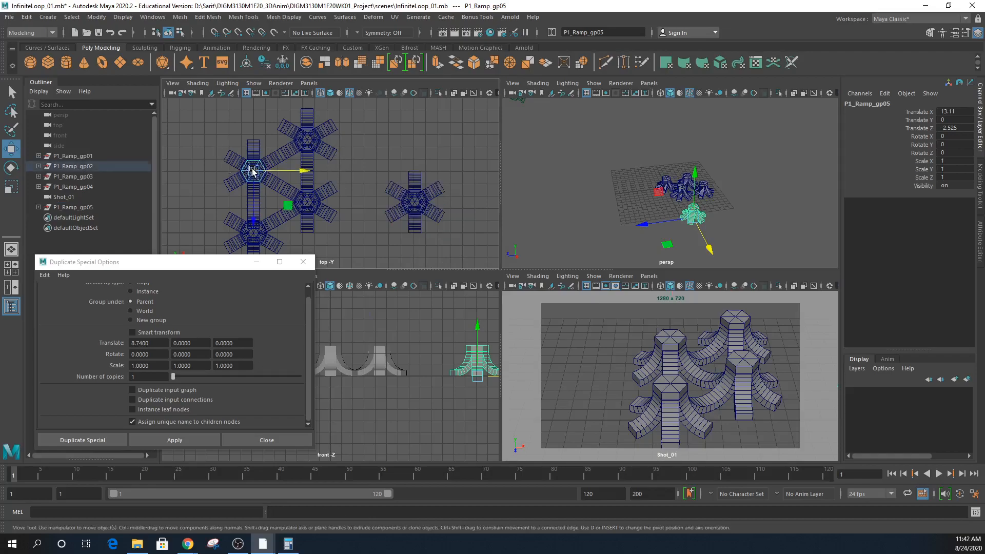
left_click(88, 167)
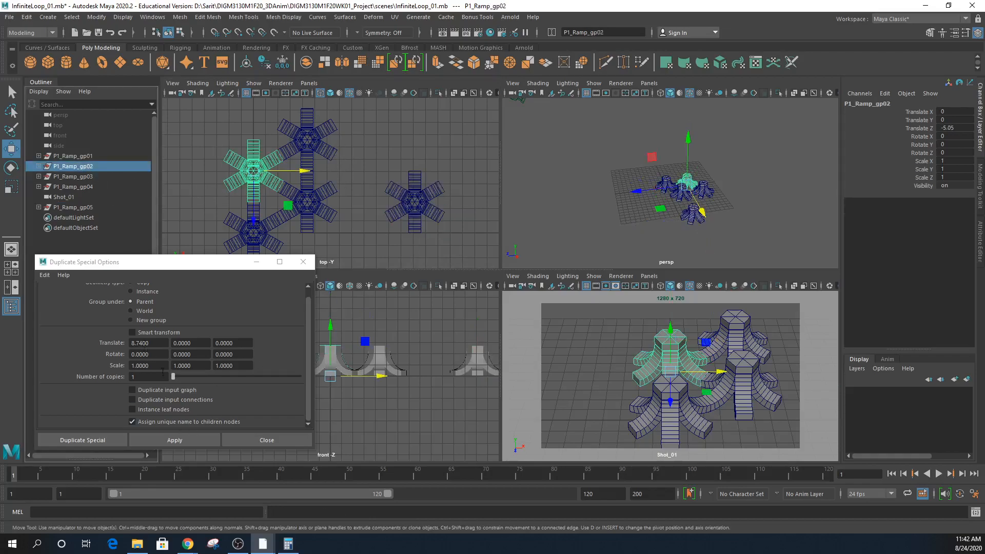
left_click(186, 440)
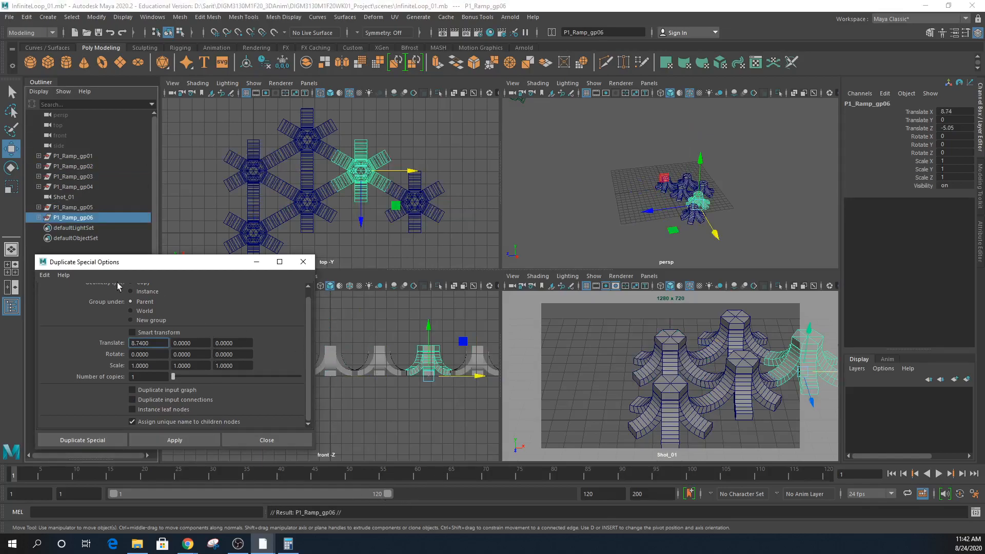
key("ctrl+z")
key("ctrl+z")
key("ctrl+z")
key("ctrl+z")
key("ctrl+z")
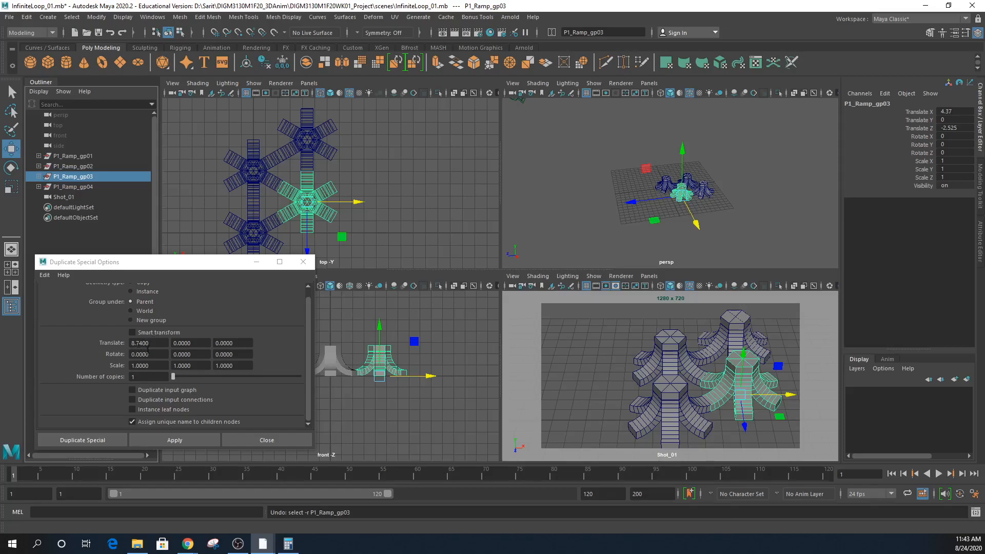
- Duplicate P1_Ramp_gp03, gp02 and gp01 each 8.74 units along X
left_click(156, 441)
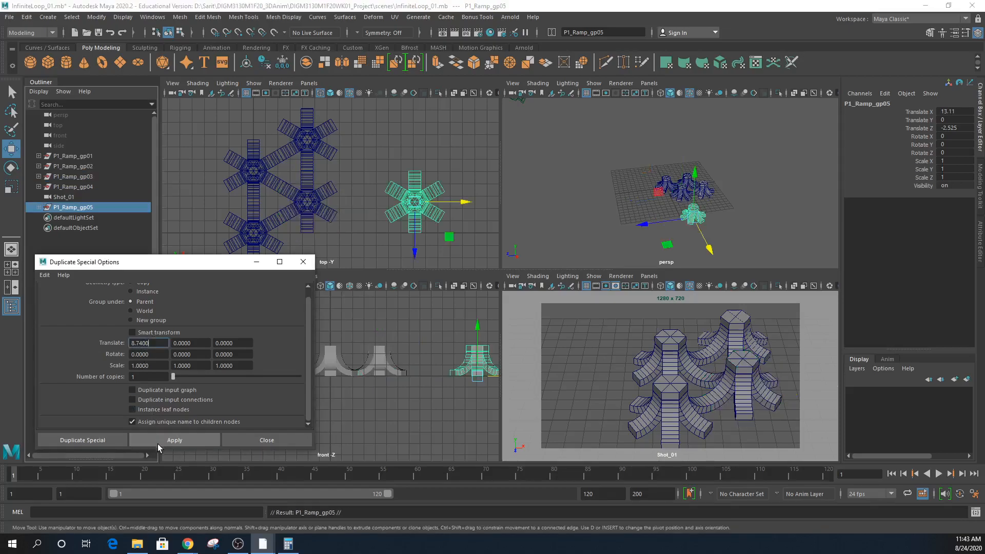
left_click(255, 172)
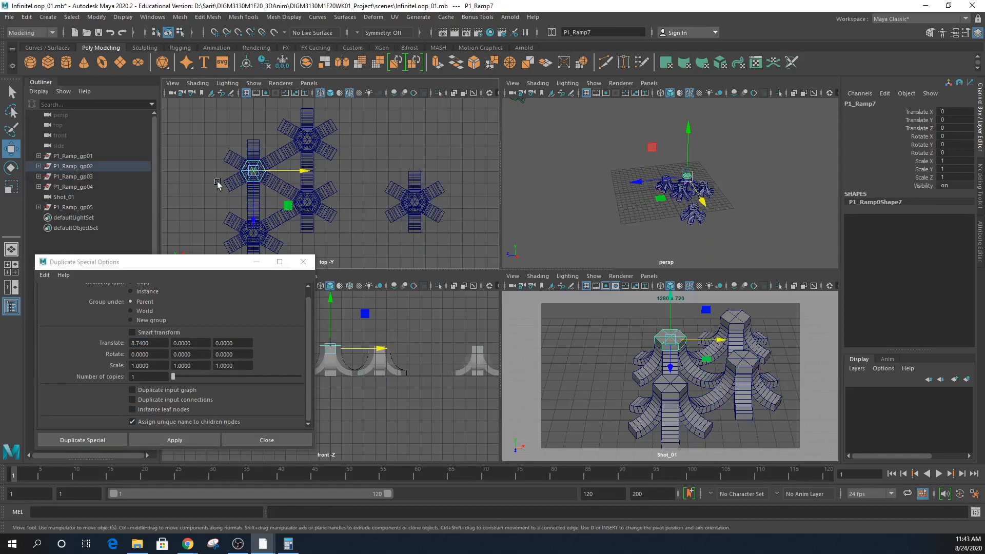
left_click(96, 167)
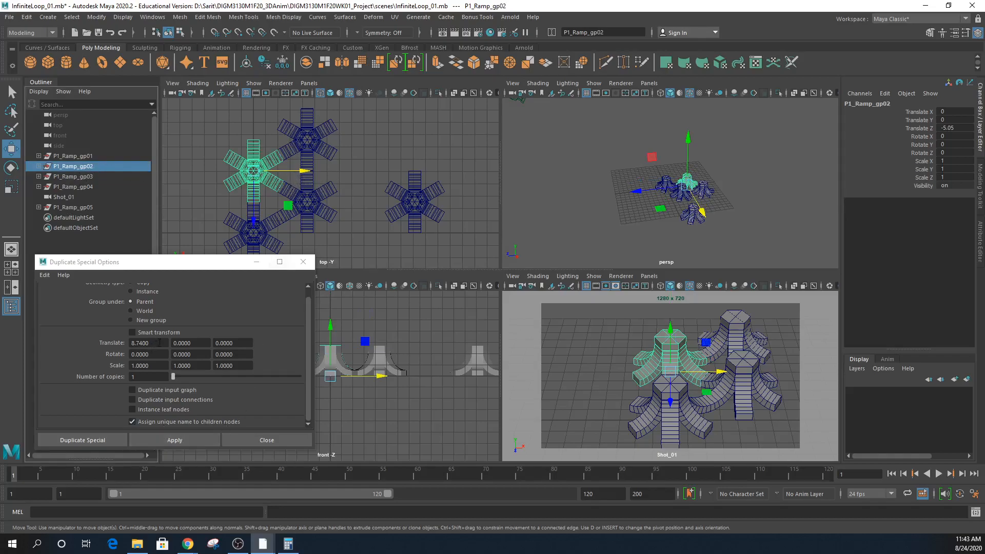
left_click(203, 442)
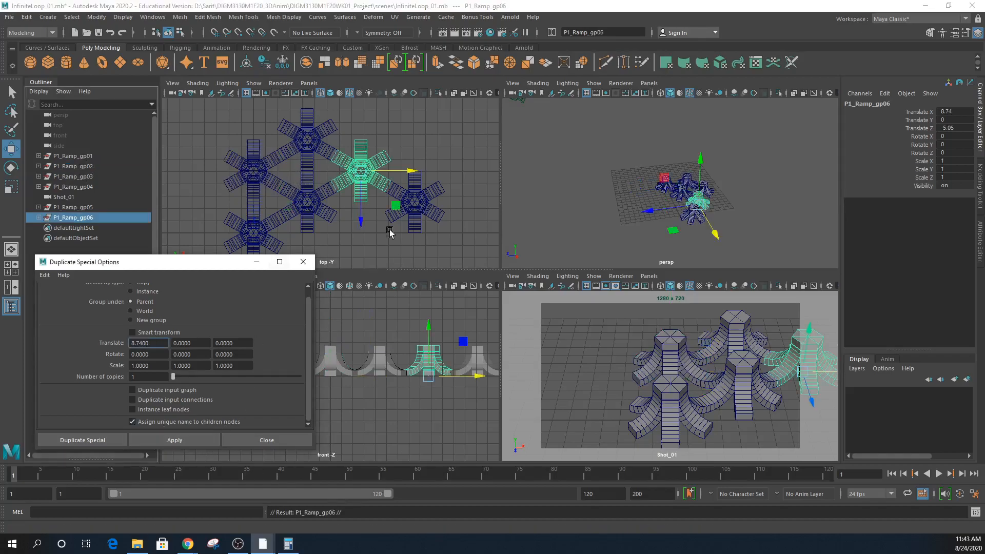
left_click(251, 234)
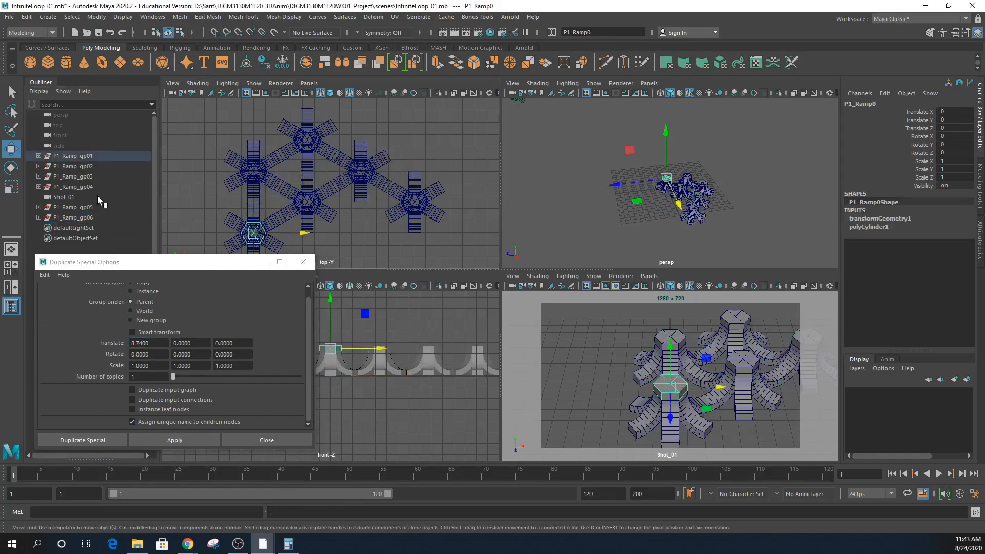
left_click(62, 157)
left_click(173, 441)
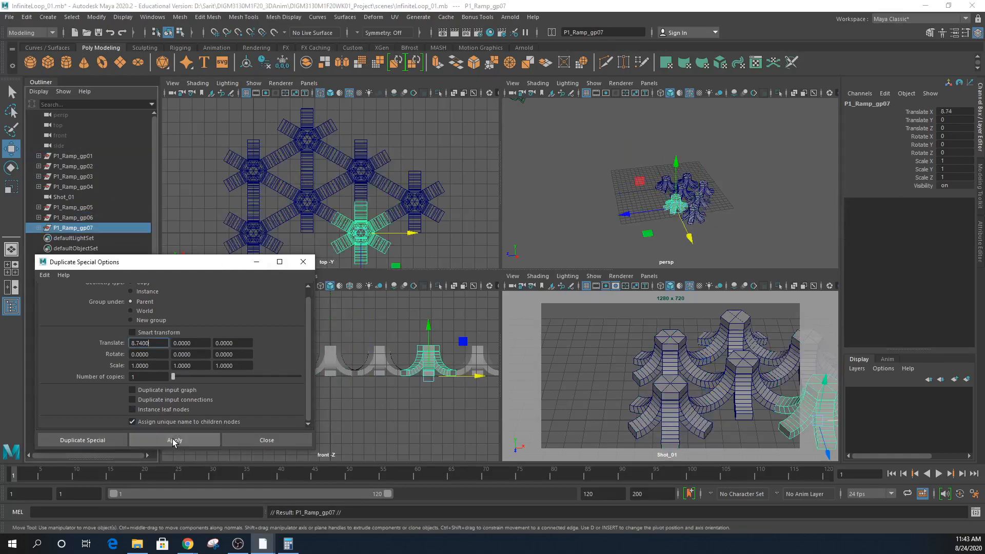
left_click_drag(185, 265, 410, 313)
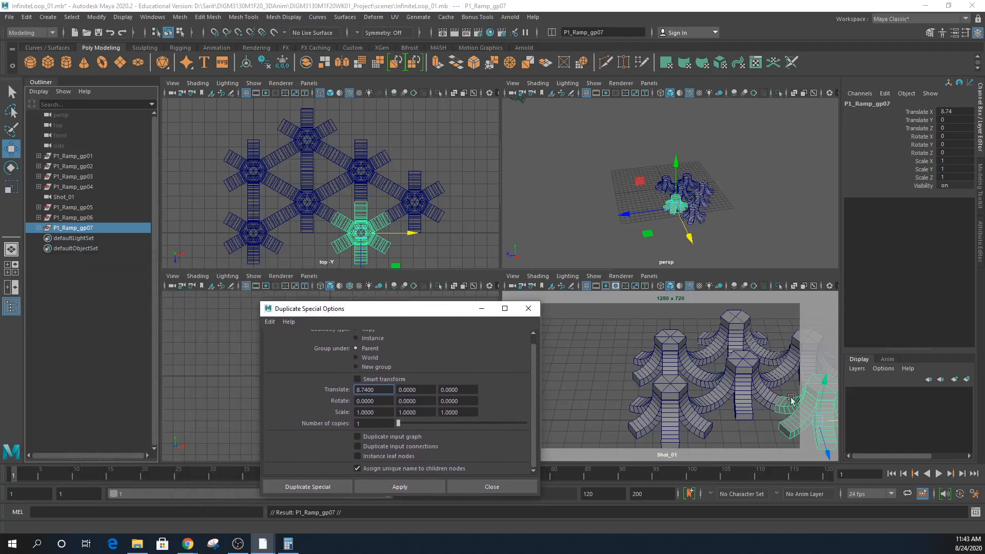
left_click(669, 387)
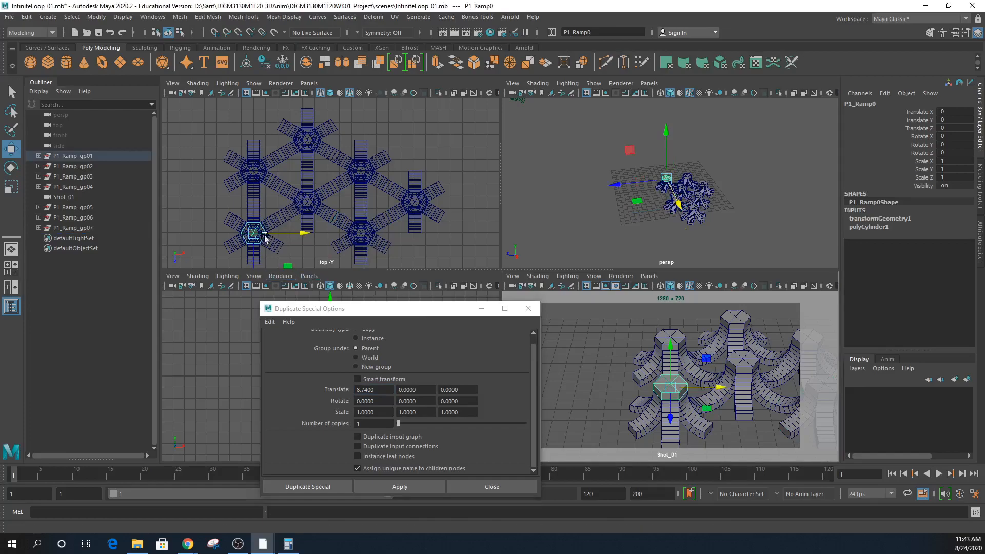
left_click(96, 159)
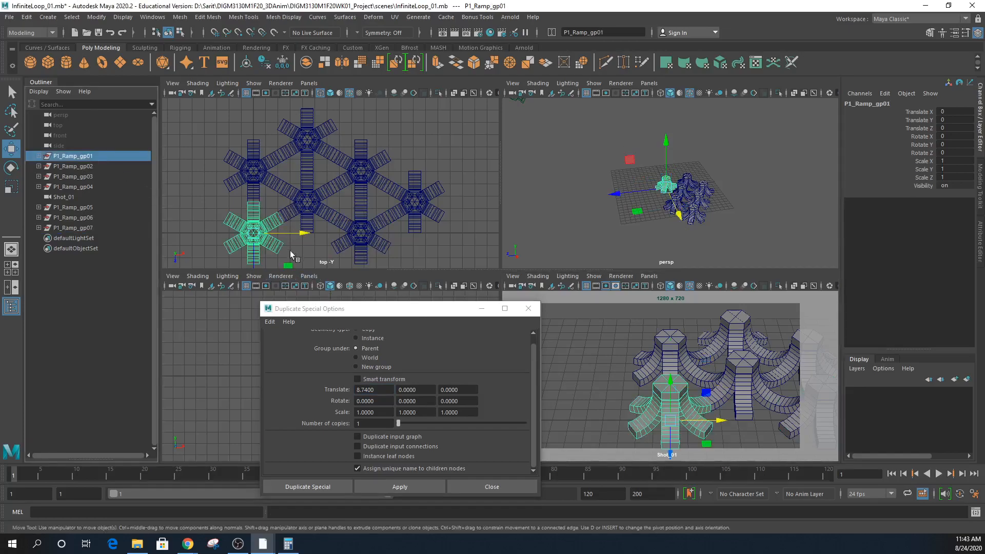
left_click(356, 391)
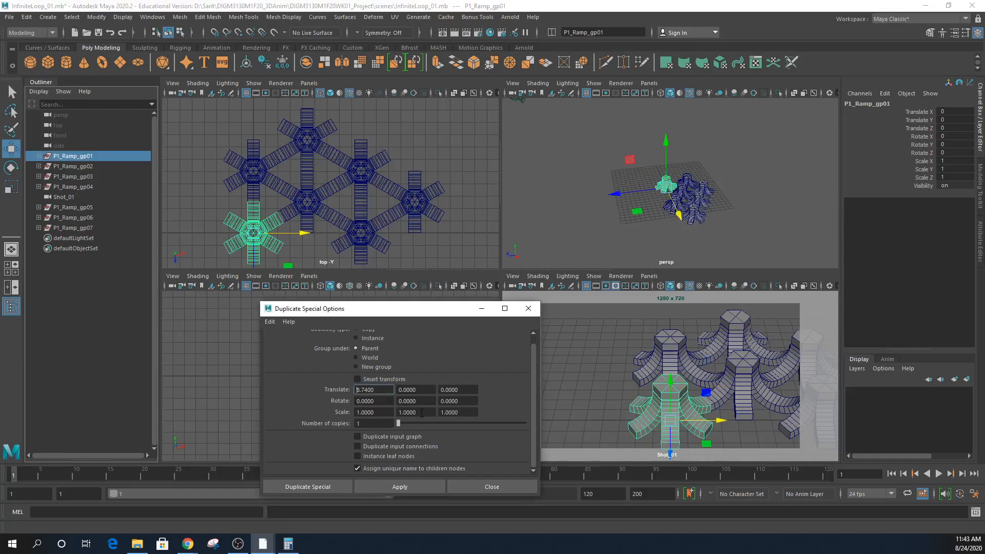
- Change the X offset to -8.74 and duplicate P1_Ramp_gp01, gp03 and gp04 leftward
type("-")
left_click(407, 488)
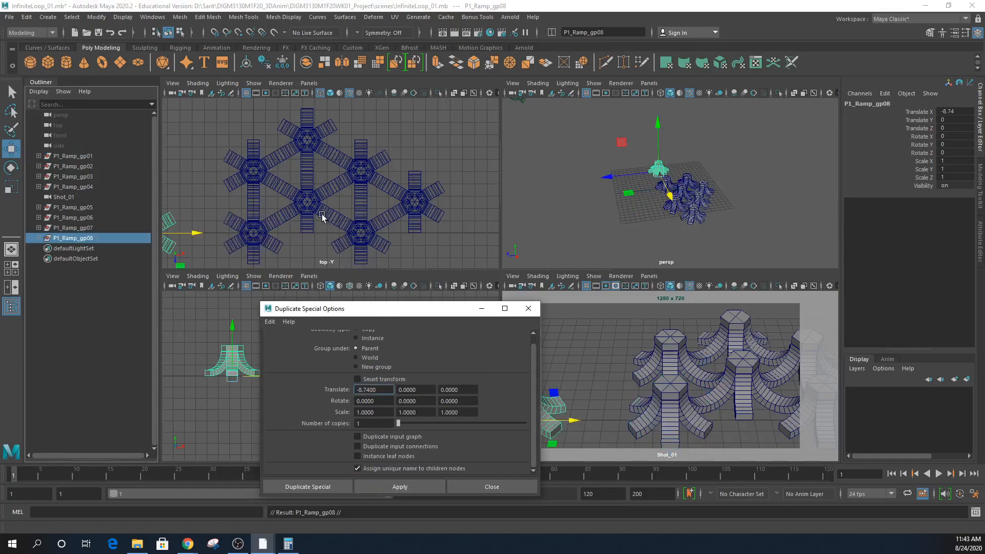
left_click(307, 205)
left_click(77, 176)
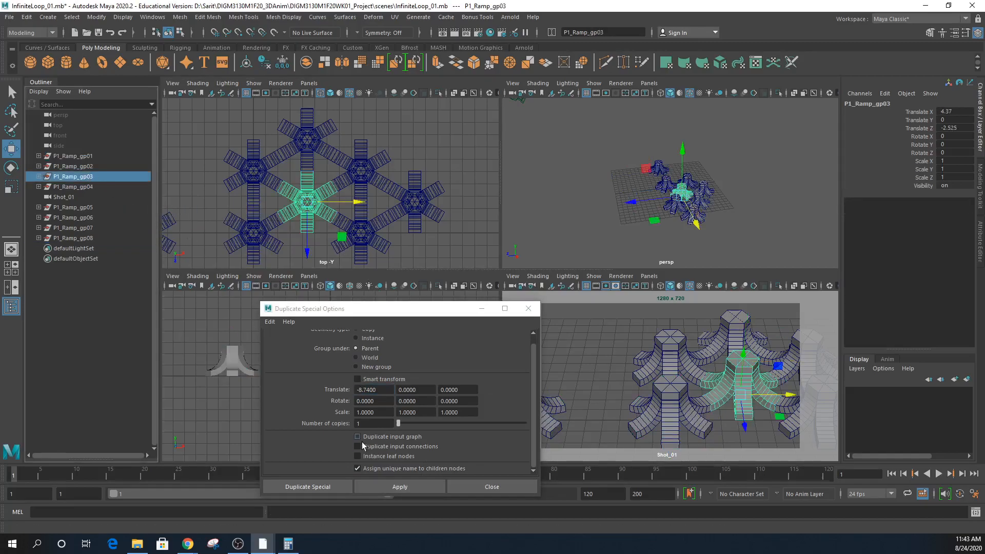
left_click(385, 488)
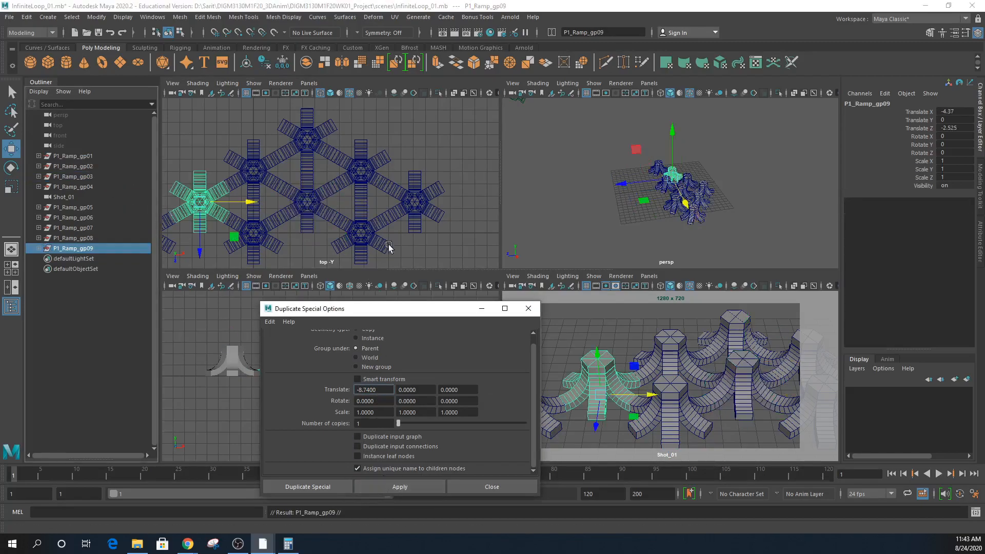
left_click(306, 140)
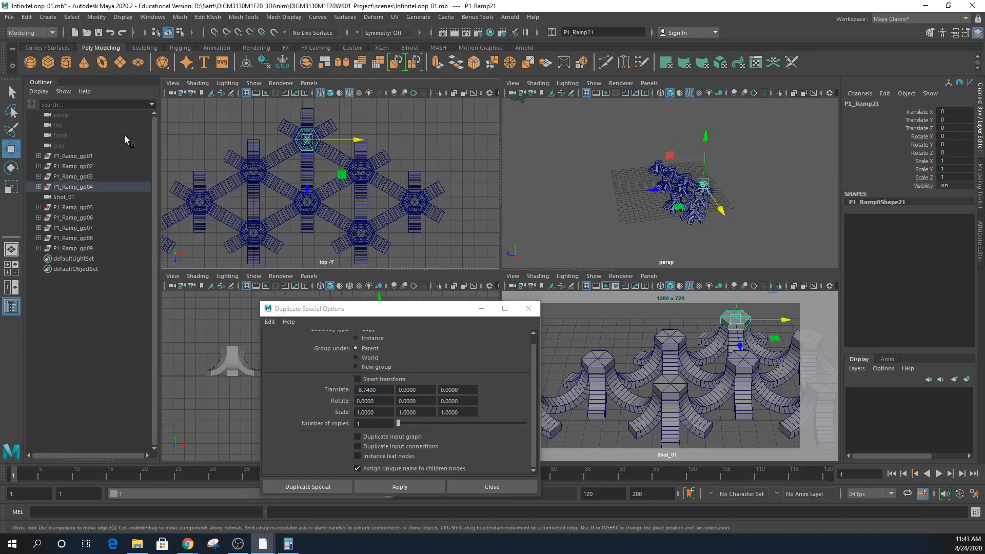
left_click(83, 188)
left_click(390, 487)
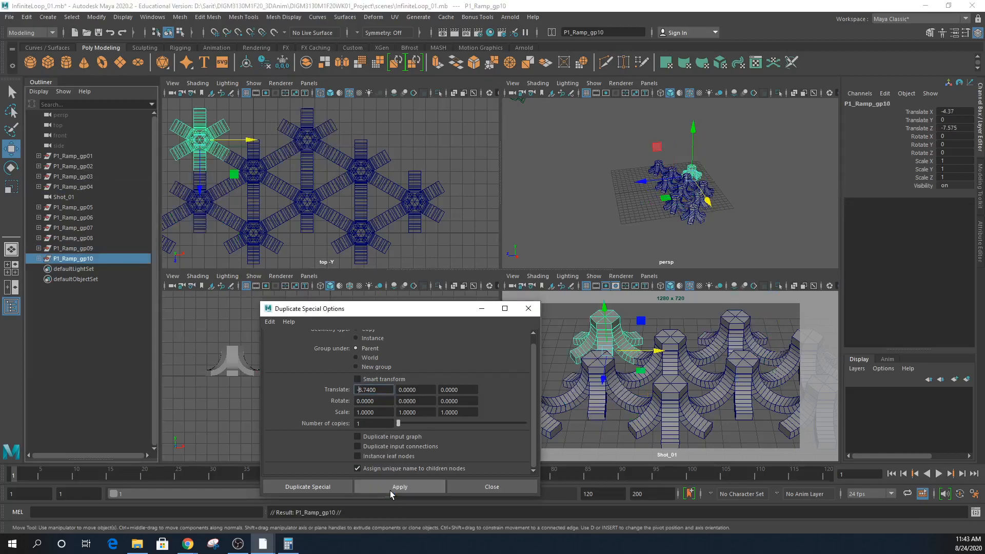
- Restore the offset to +8.74 and duplicate P1_Ramp_gp04 along X
left_click(306, 138)
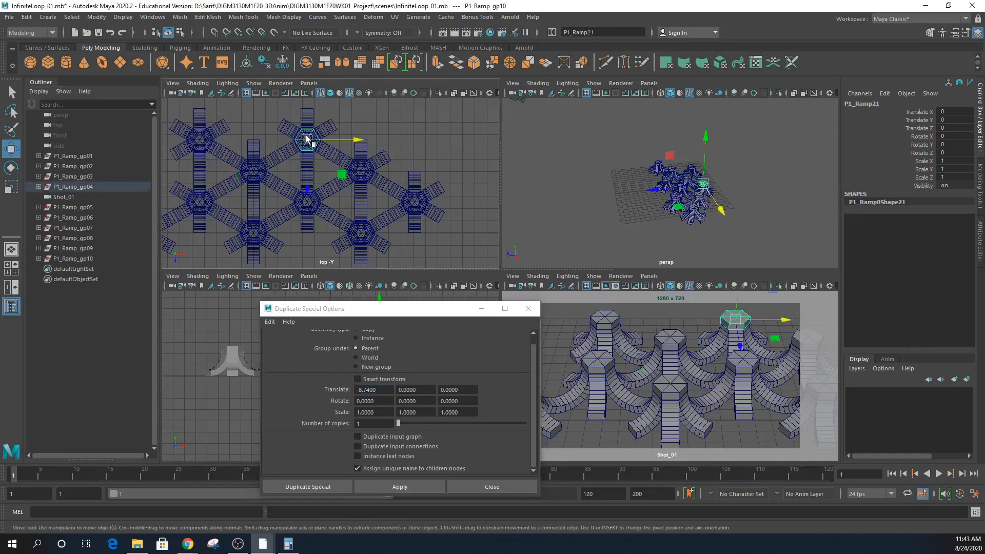
left_click(359, 390)
key("BackSpace")
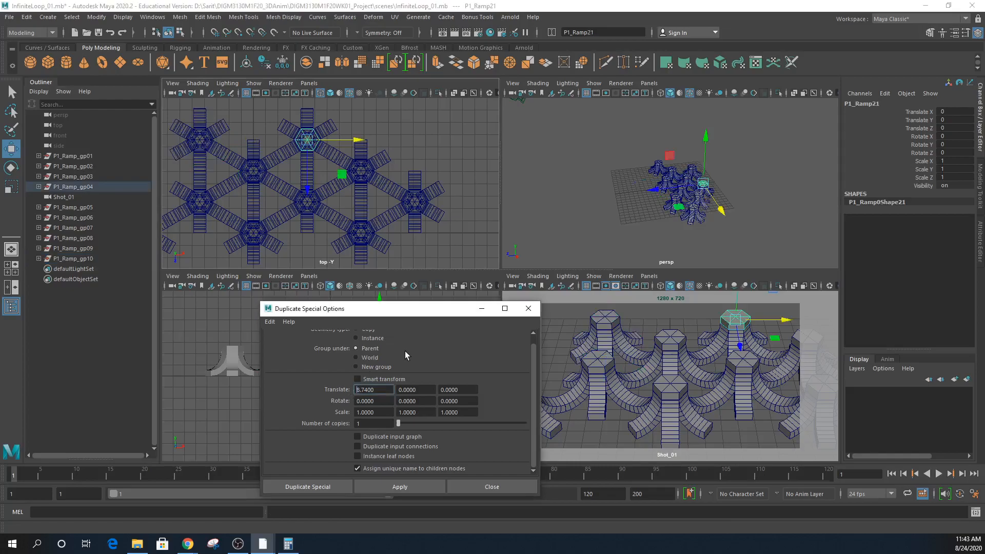
left_click(383, 486)
key("ctrl+z")
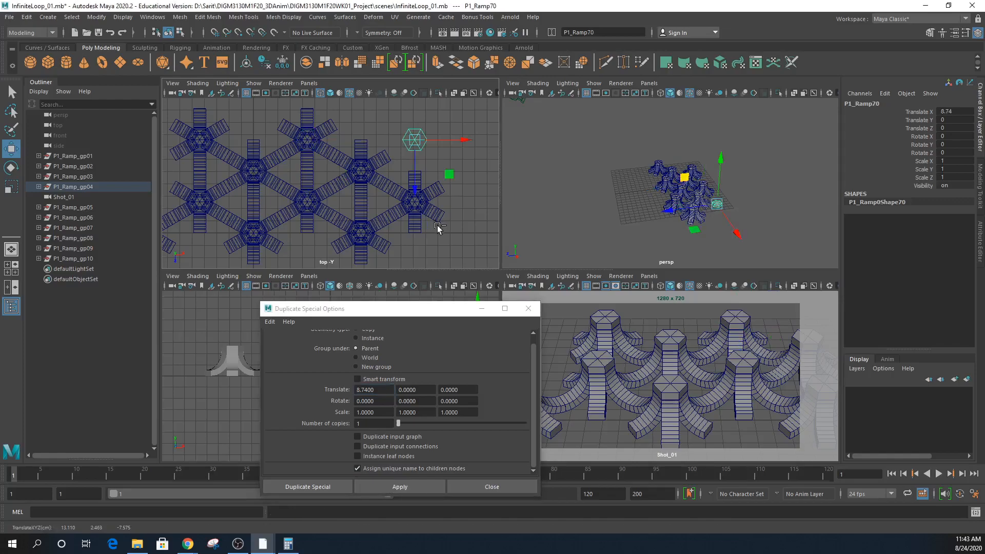
left_click(97, 187)
left_click(426, 487)
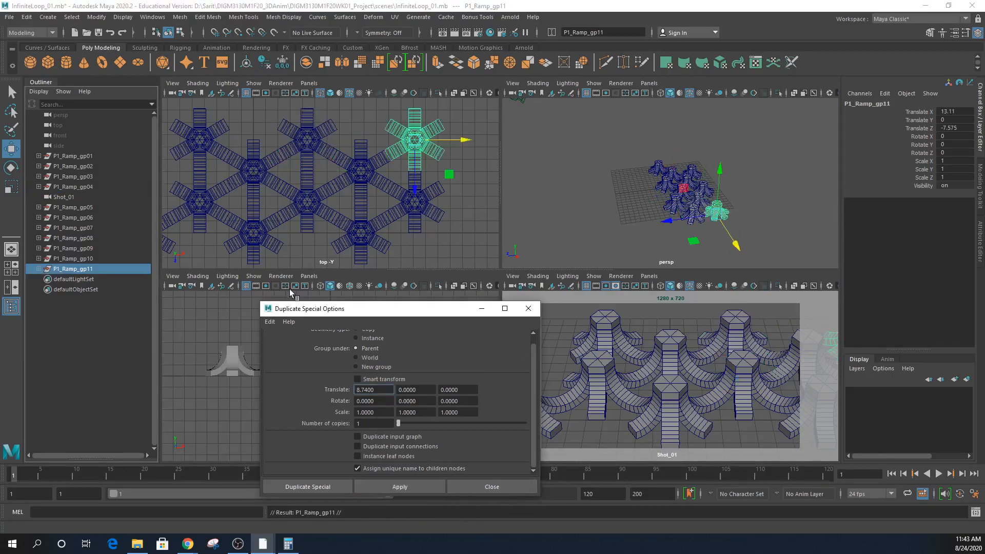
- Duplicate P1_Ramp_gp10 with a -8.74 X offset
left_click_drag(322, 313, 240, 375)
left_click(739, 324)
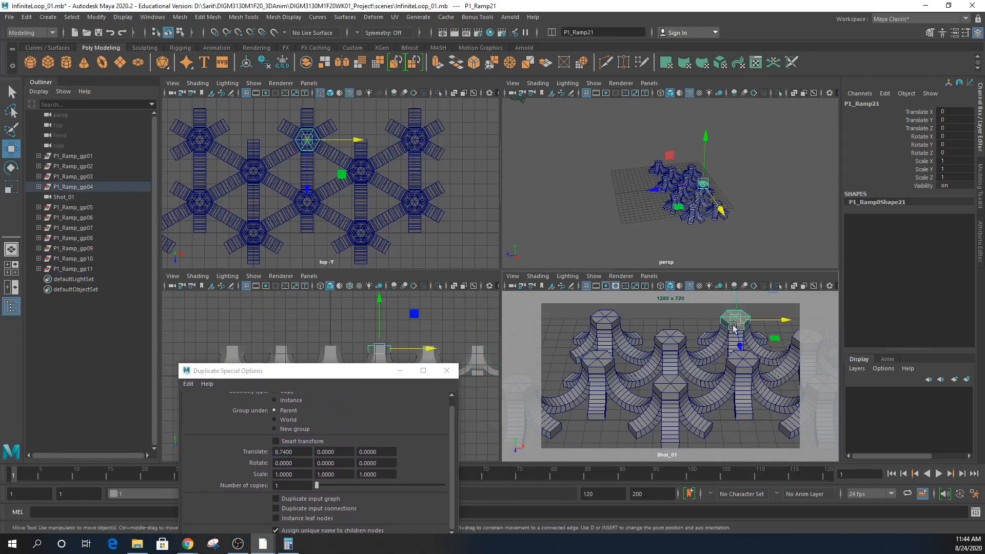
left_click(608, 322)
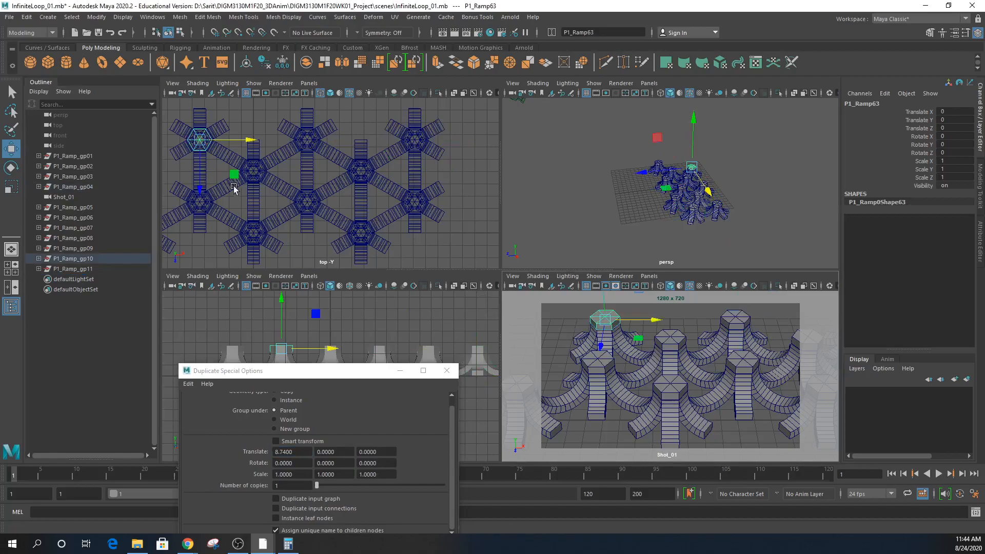
left_click(83, 260)
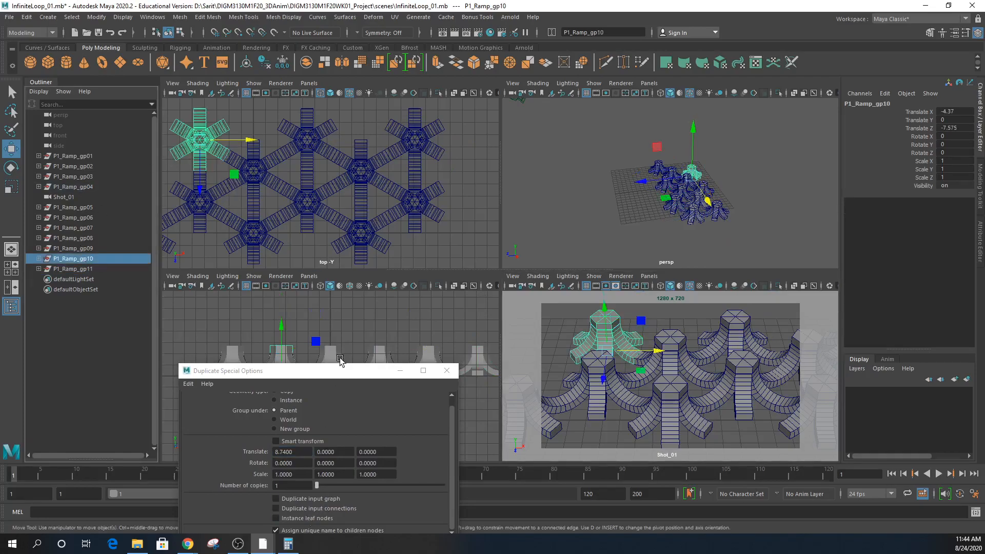
left_click_drag(337, 377, 357, 300)
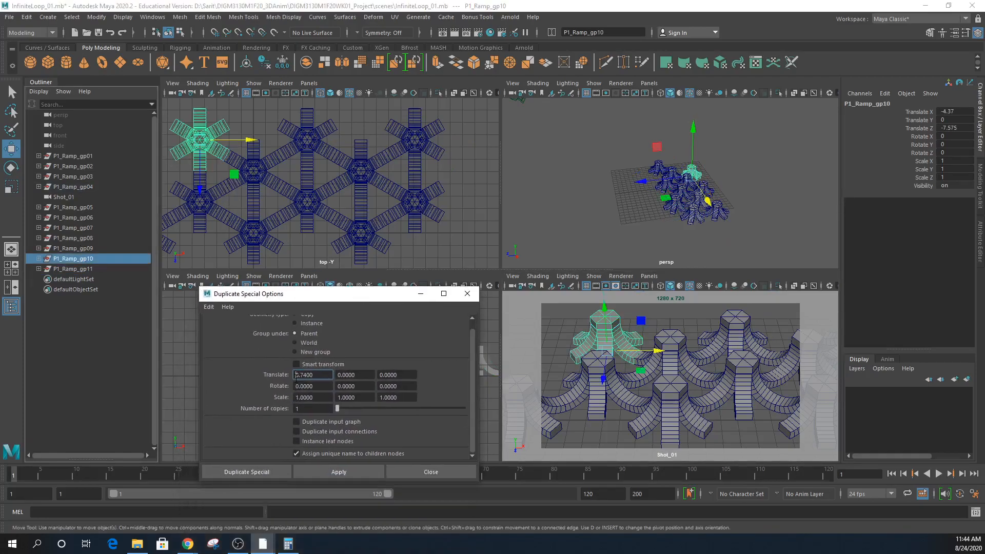
type("-")
left_click(314, 472)
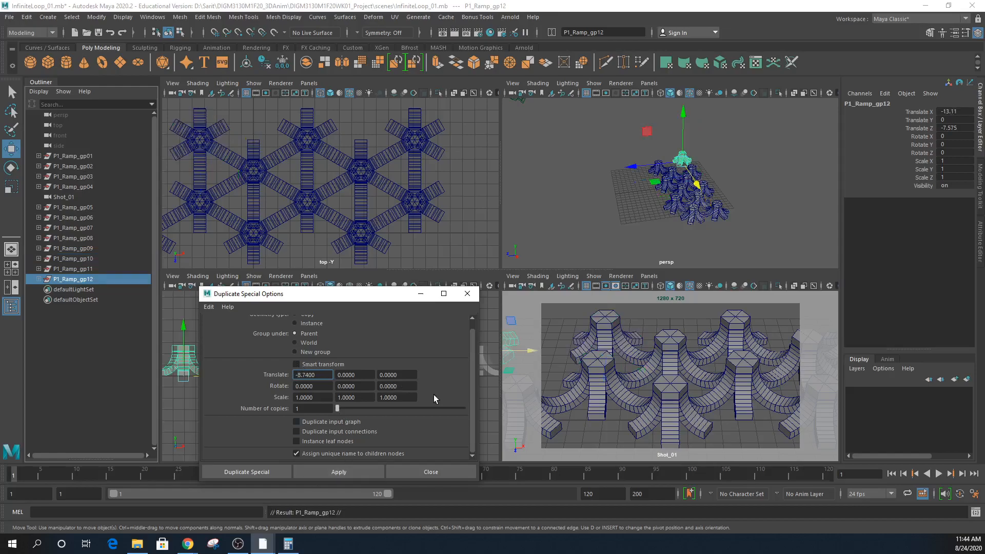
- Duplicate P1_Ramp_gp02 with a -8.74 X offset and reselect P1_Ramp_gp10
right_click_drag(349, 234, 259, 202, "alt")
middle_click_drag(259, 203, 291, 201, "alt")
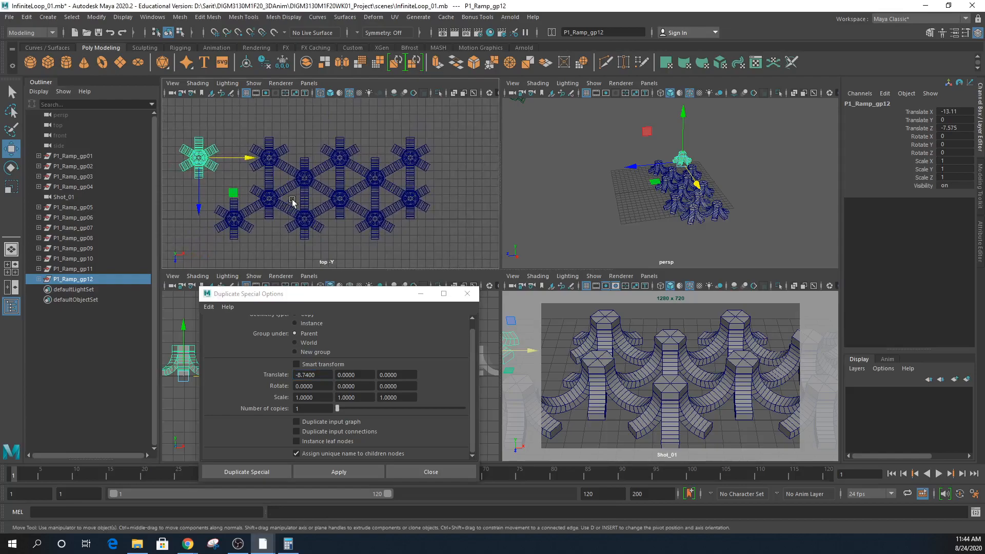
left_click(304, 178)
left_click(104, 166)
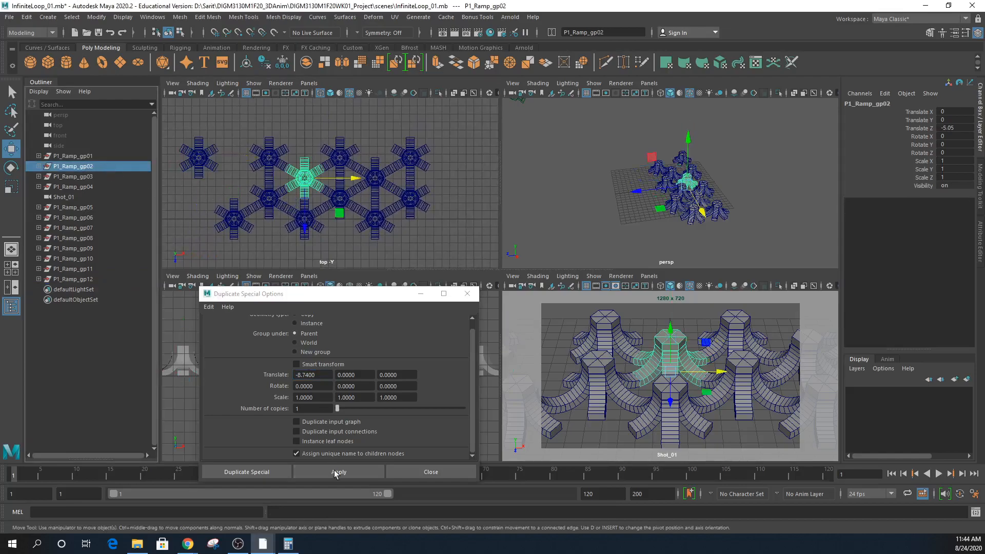
left_click(338, 472)
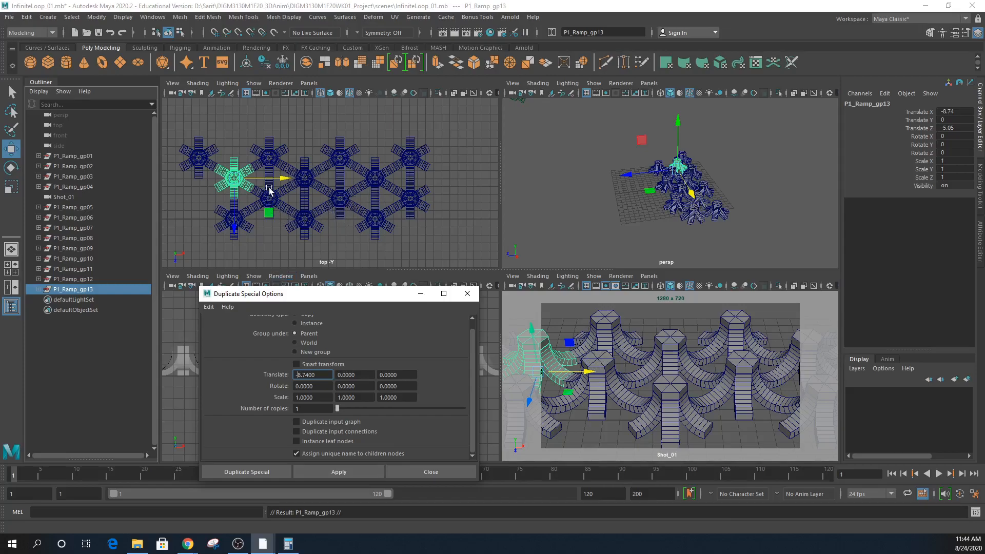
left_click(269, 158)
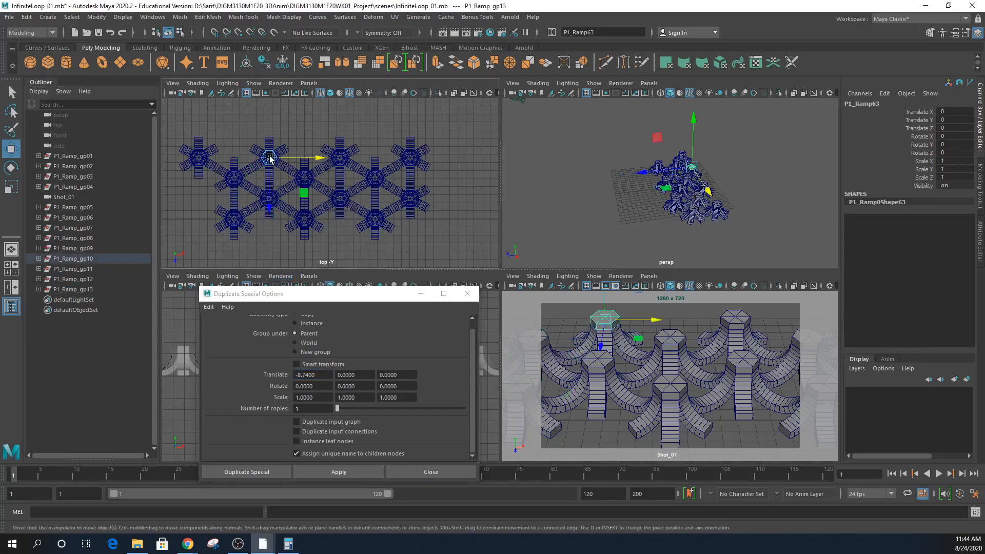
left_click(95, 258)
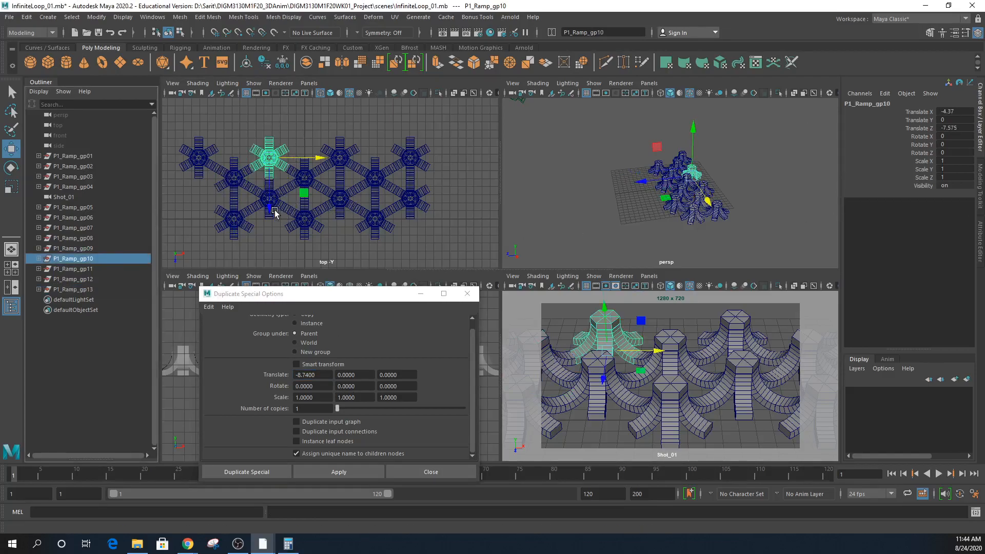
- Try a Translate X of -6 on the group, undo it, and check its Translate Z
left_click(960, 112)
type("-6")
key("Return")
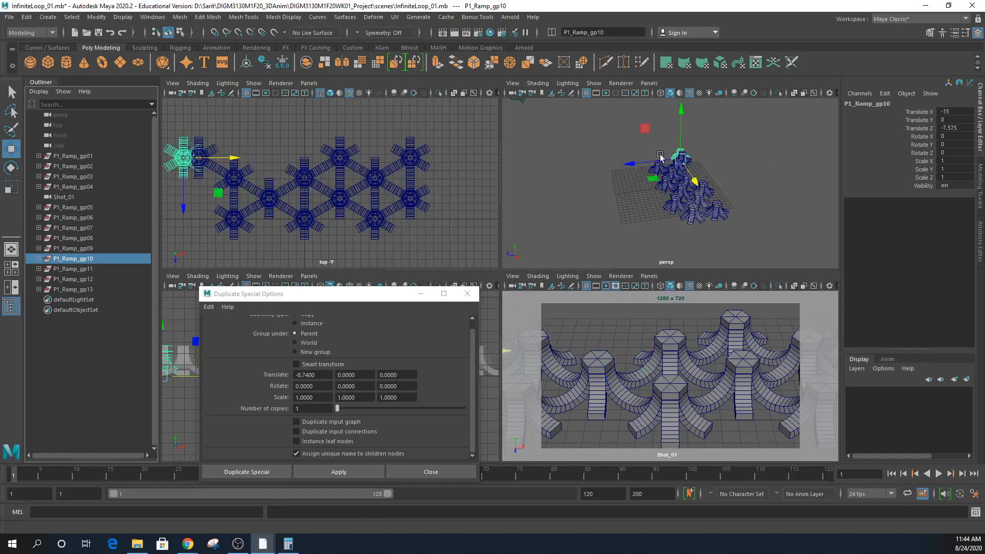
key("ctrl+z")
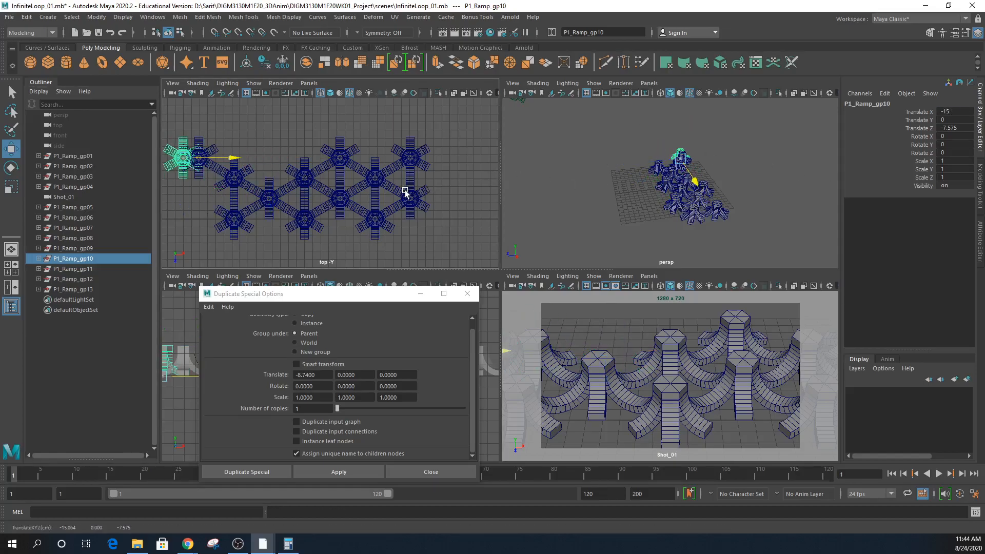
key("ctrl+z")
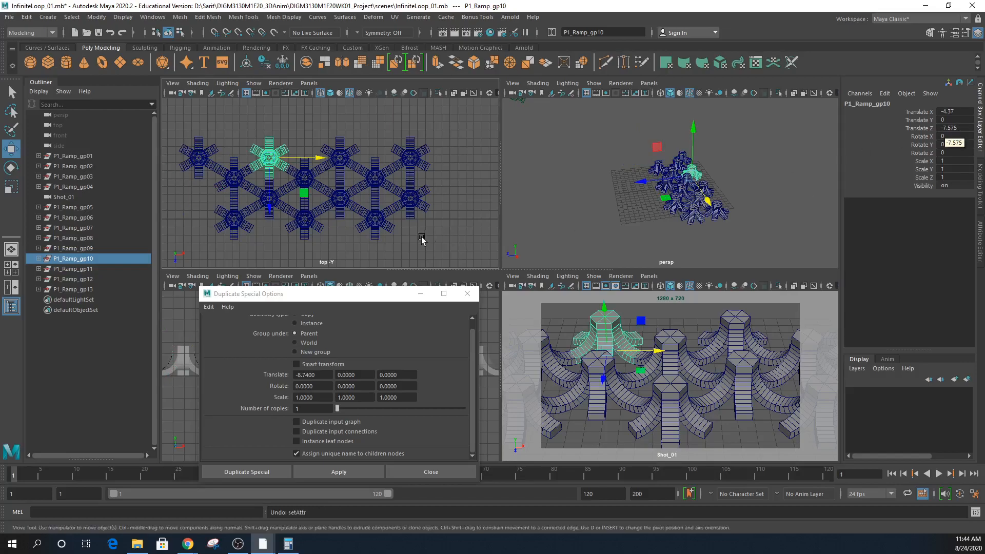
left_click(952, 127)
key("ctrl+c")
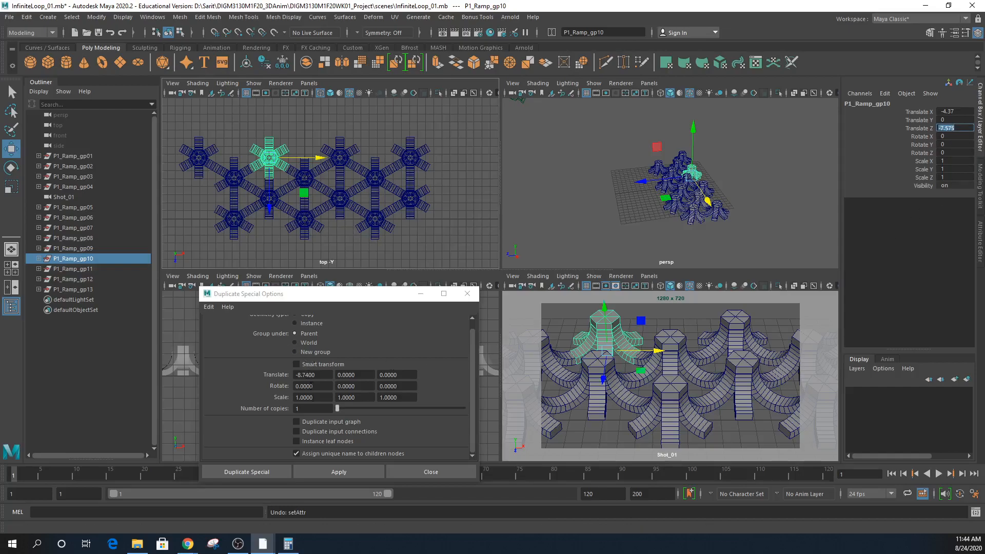
- Reset Duplicate Special settings, set a -7.575 Z offset, and undo a test duplicate
left_click(209, 306)
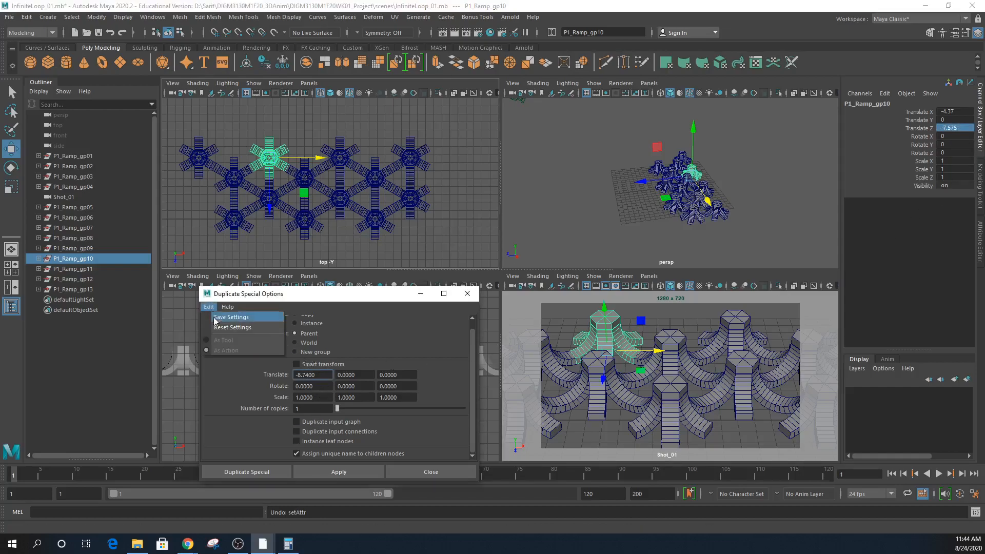
left_click(231, 331)
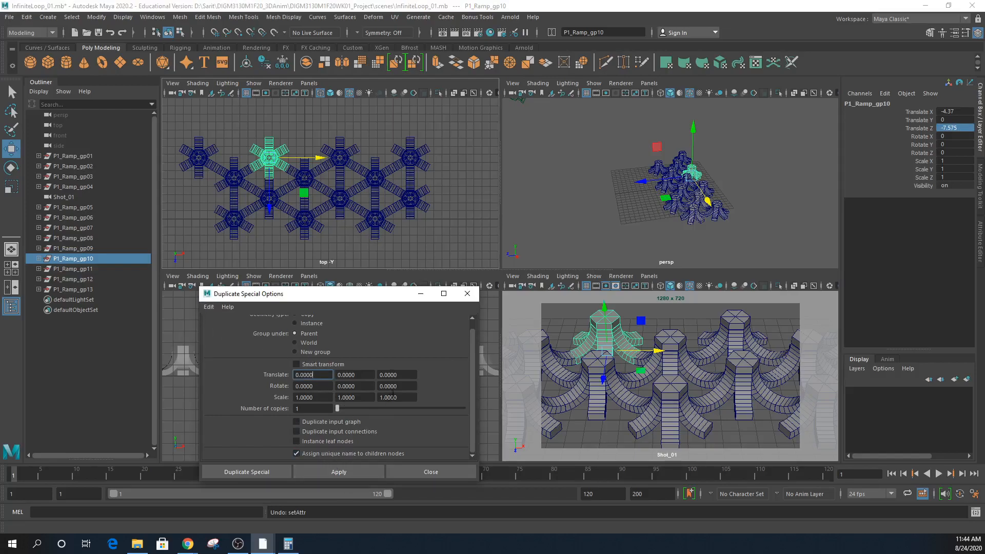
left_click(412, 374)
key("ctrl+v")
left_click(338, 473)
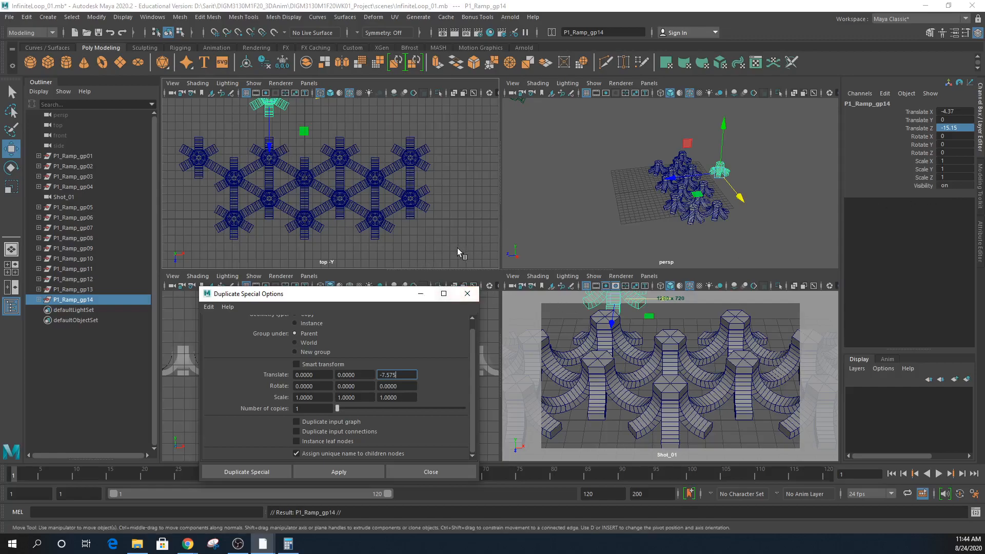
key("ctrl+z")
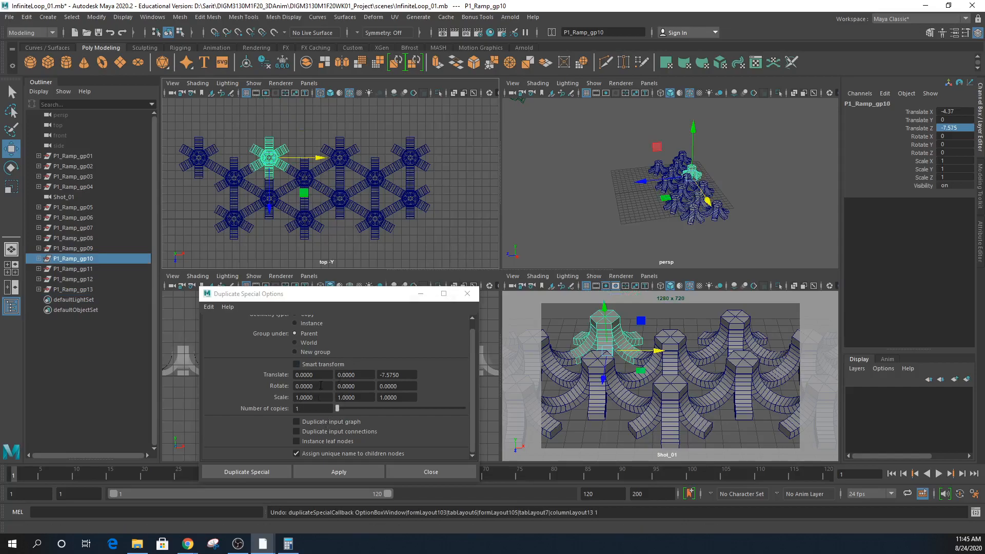
- Trial-duplicate P1_Ramp_gp09 at Z -7.575, then delete the copy P1_Ramp_gp14
left_click(281, 205)
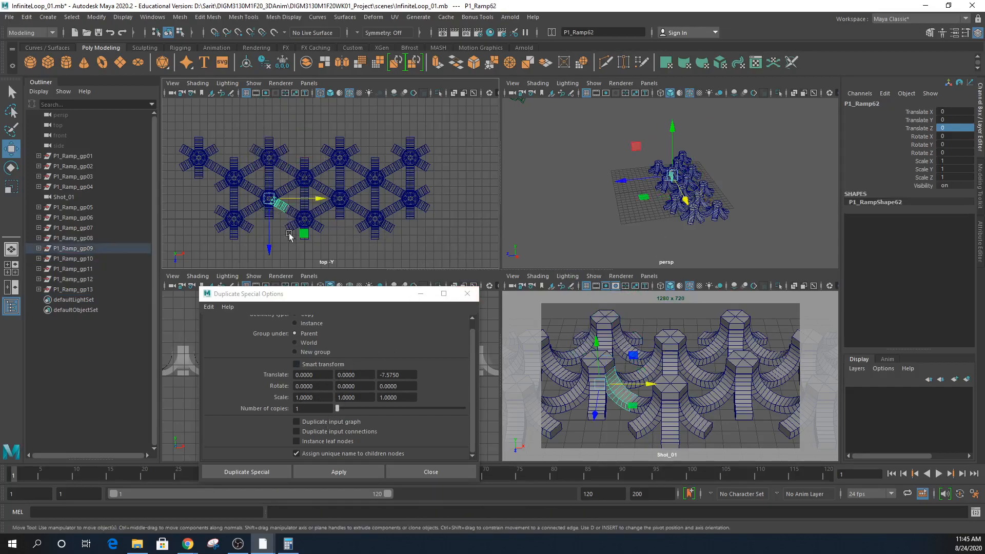
key("Up")
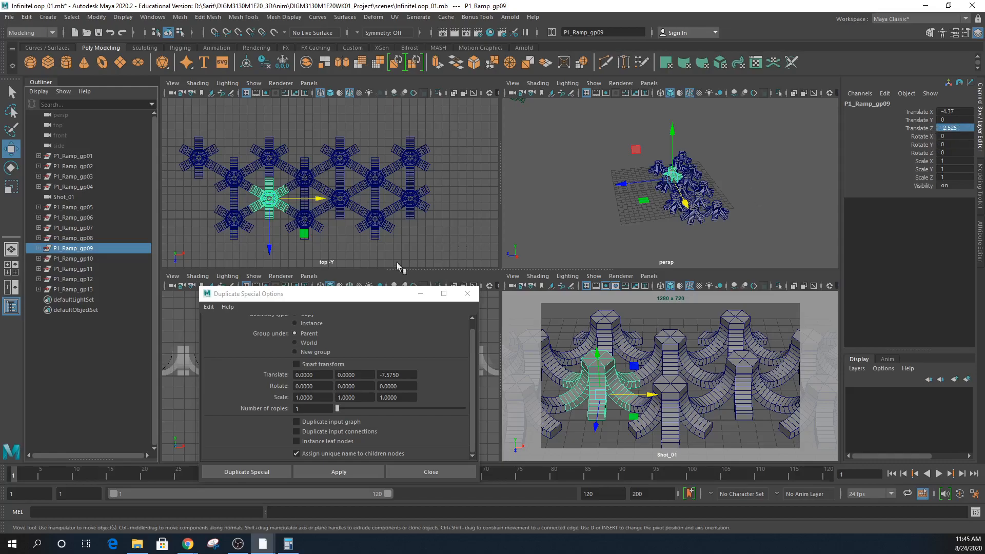
left_click(325, 470)
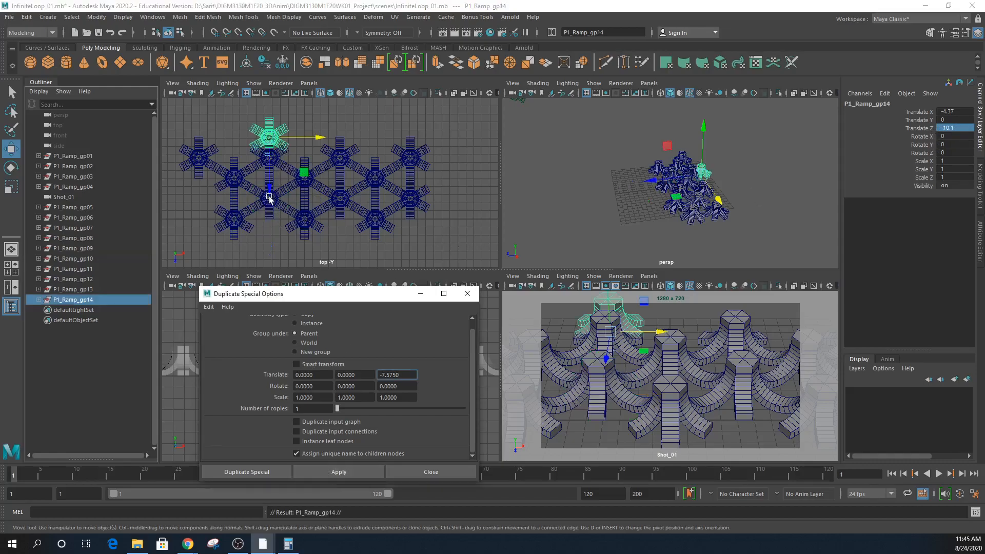
left_click_drag(271, 194, 277, 167)
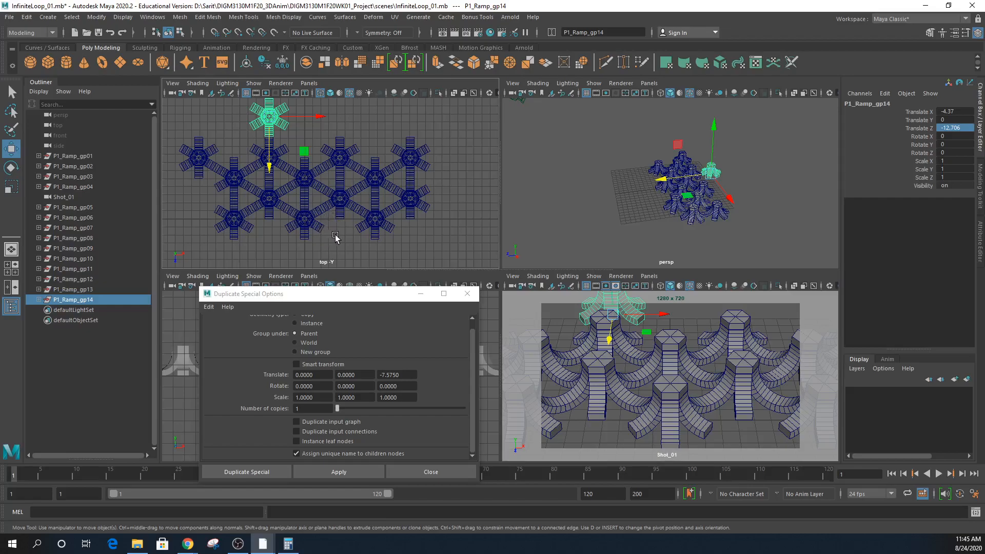
key("Delete")
left_click(267, 161)
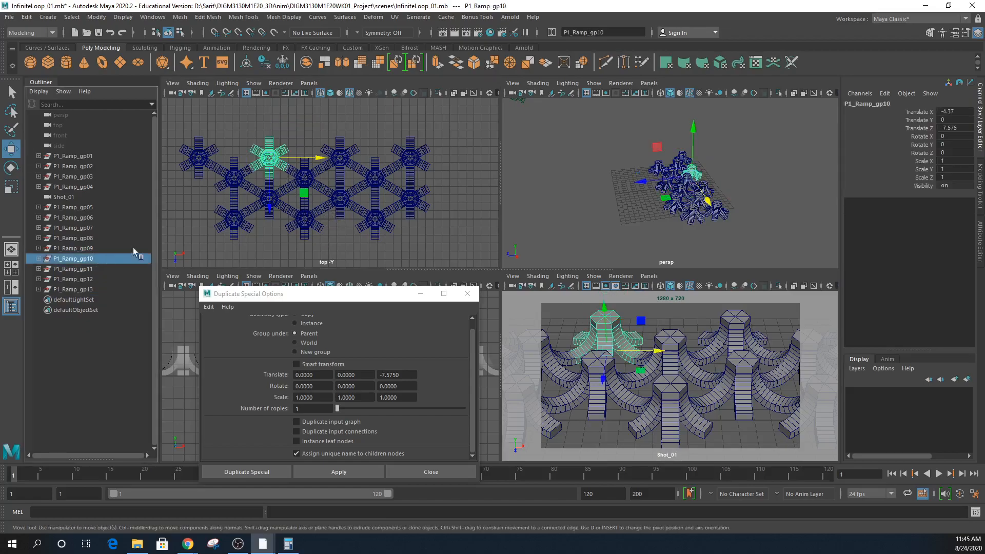
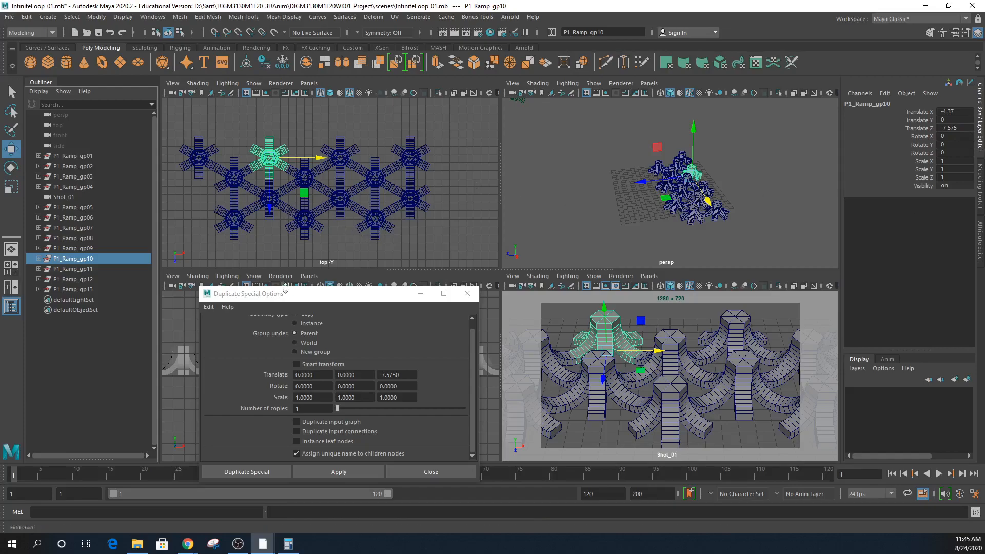
- Compute 7.575 × 2 = 15.15 in Calculator, then reselect the Z offset digits in Maya
left_click_drag(409, 375, 378, 375)
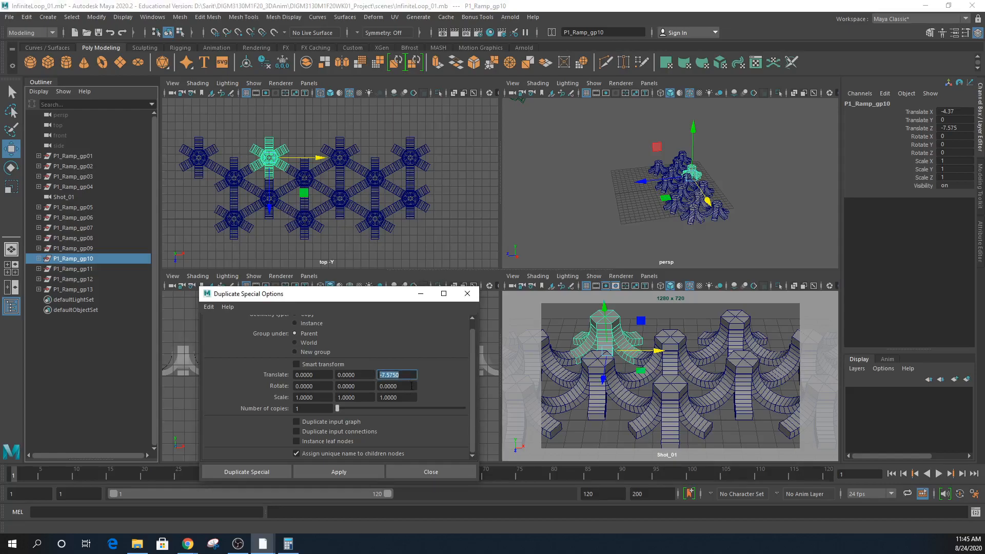
left_click(288, 544)
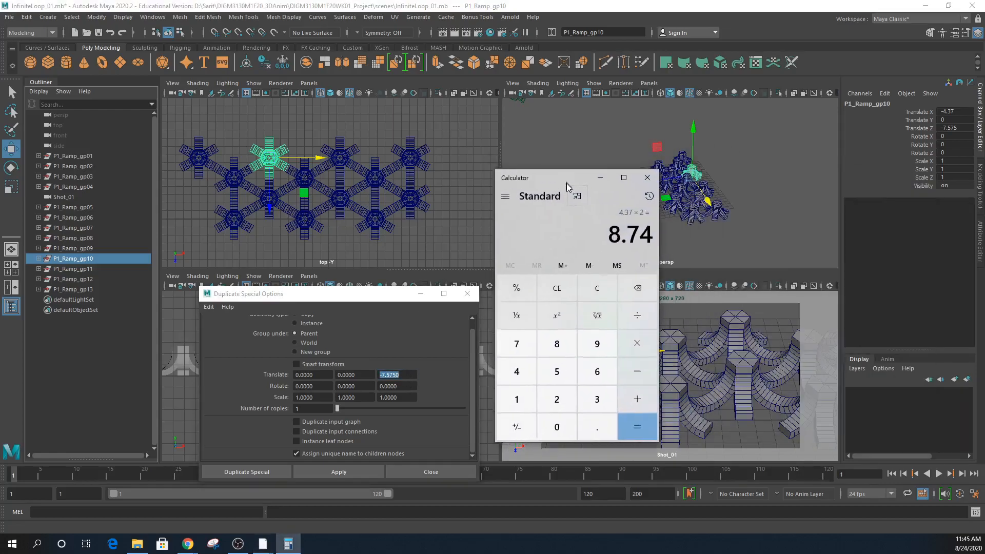
left_click(528, 358)
left_click(590, 431)
left_click(559, 385)
left_click(521, 353)
left_click(559, 380)
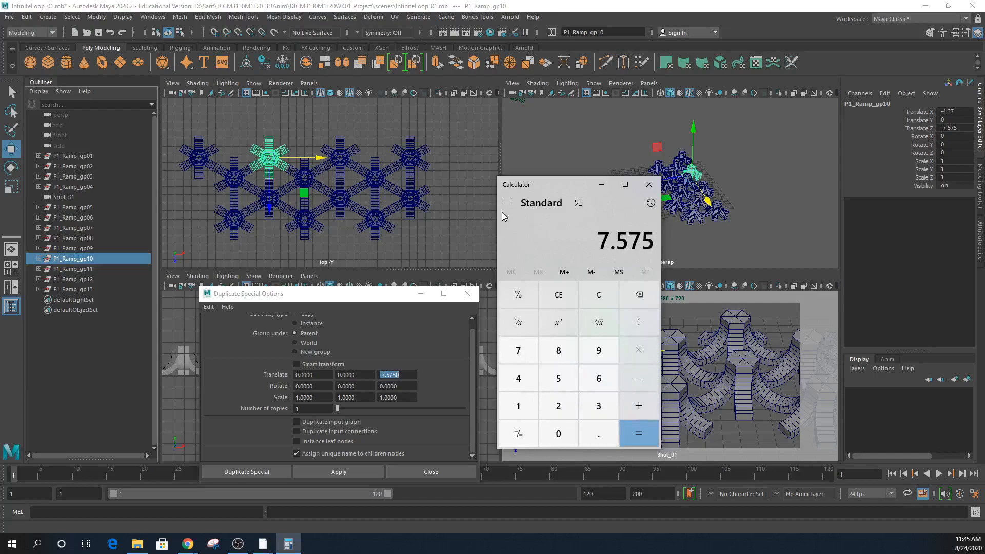
left_click(640, 353)
left_click(565, 408)
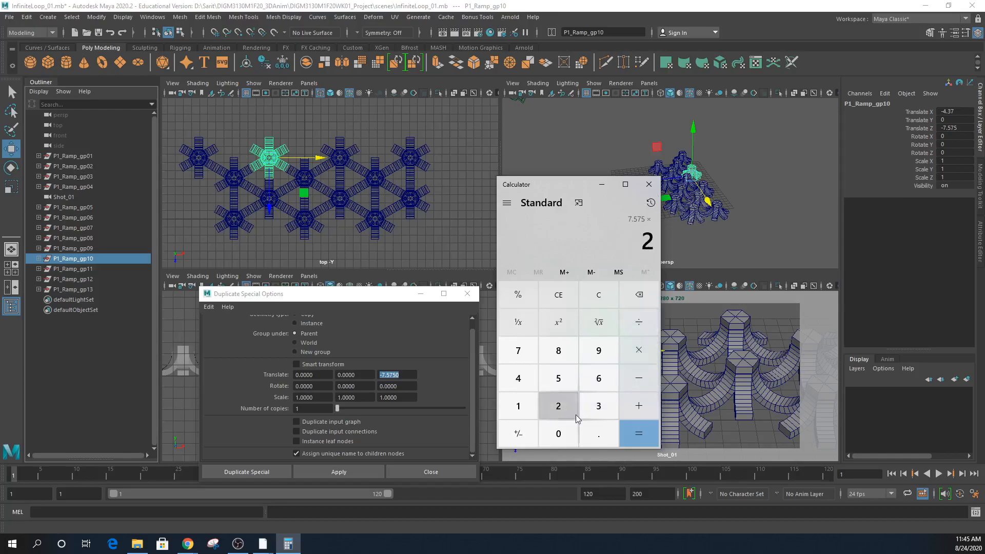
left_click(633, 434)
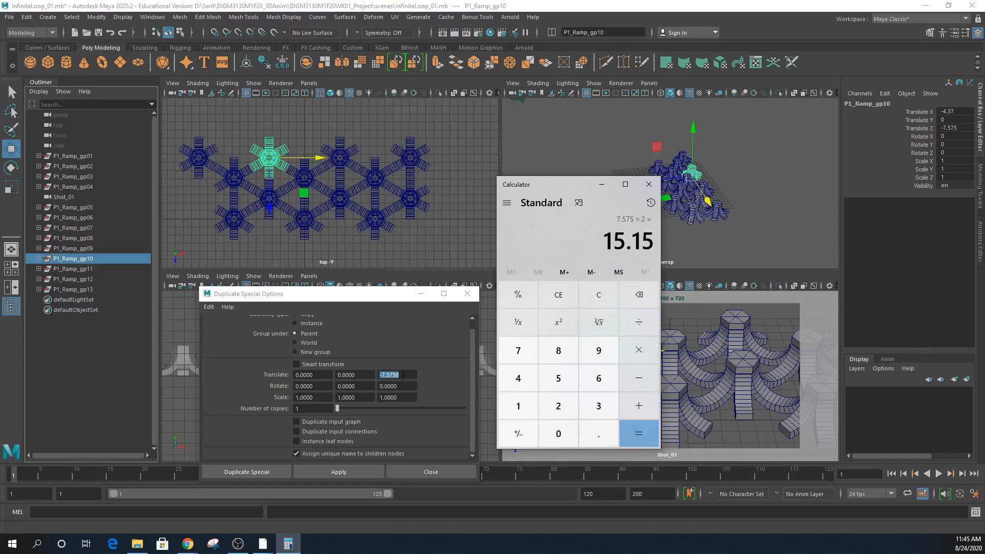
left_click(403, 376)
left_click_drag(400, 375, 394, 375)
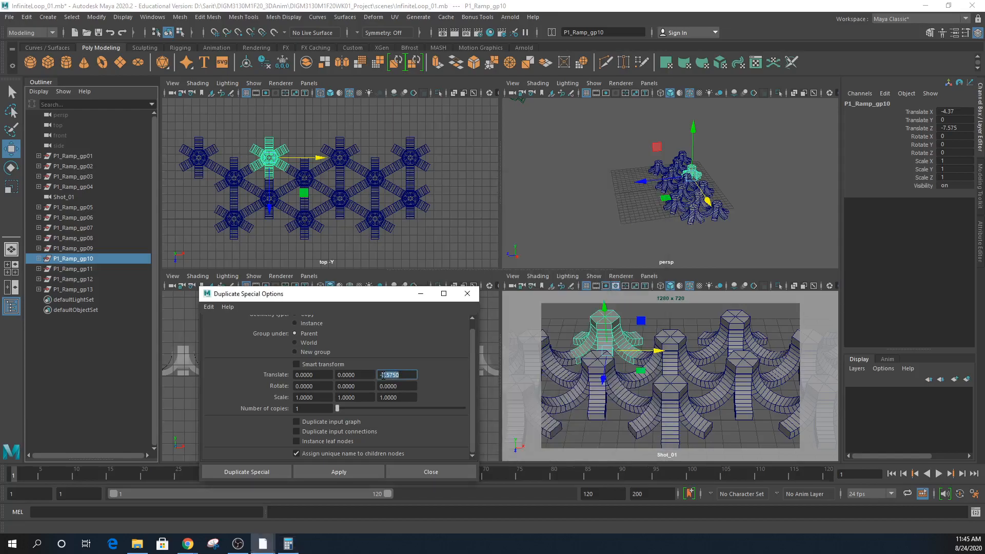
- Set the Duplicate Special Translate Z offset to -15.15
type("15.")
left_click(288, 544)
left_click_drag(628, 177, 743, 215)
left_click(458, 371)
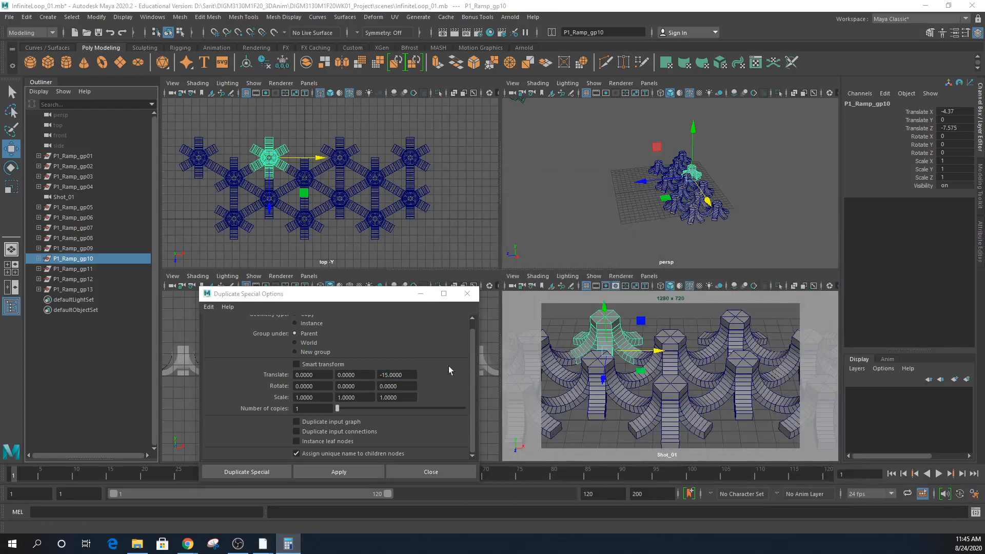
left_click_drag(408, 376, 393, 376)
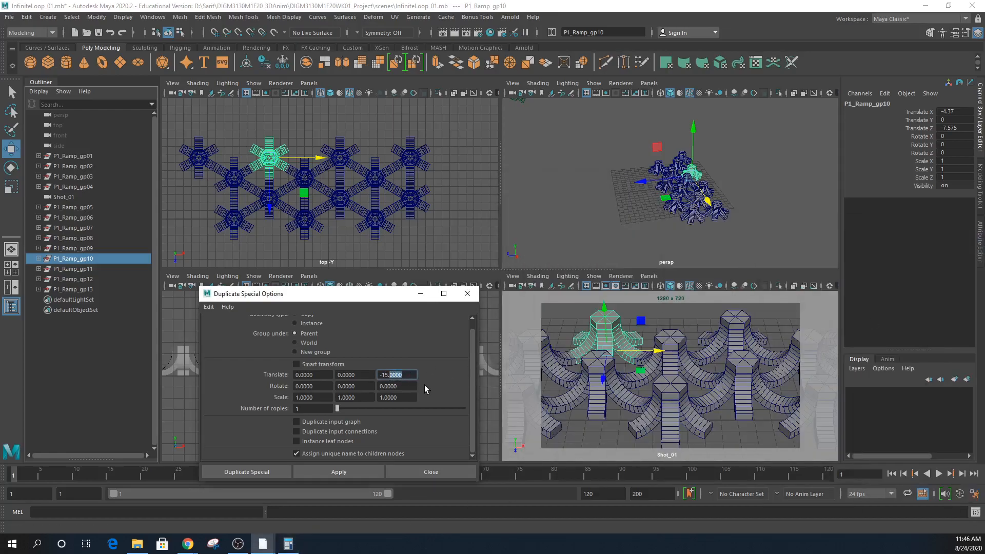
type("1")
- Select P1_Ramp_gp09 and duplicate it, creating P1_Ramp_gp14
left_click(259, 207)
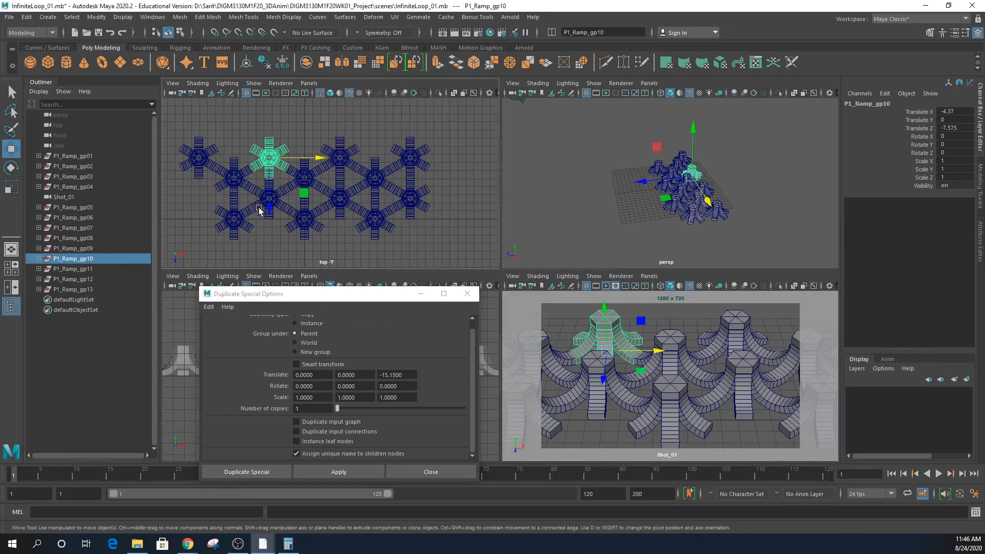
left_click(255, 208)
left_click(96, 248)
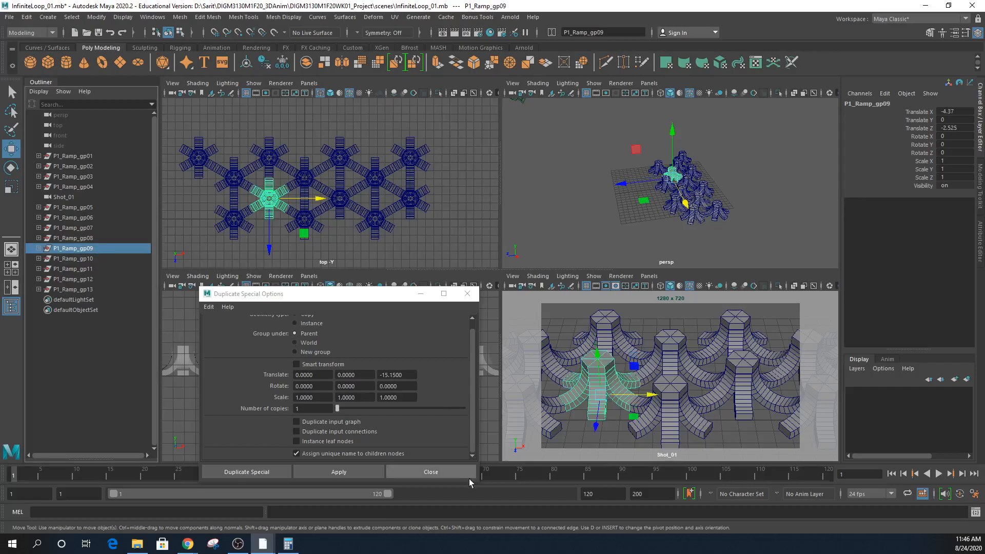
left_click(331, 473)
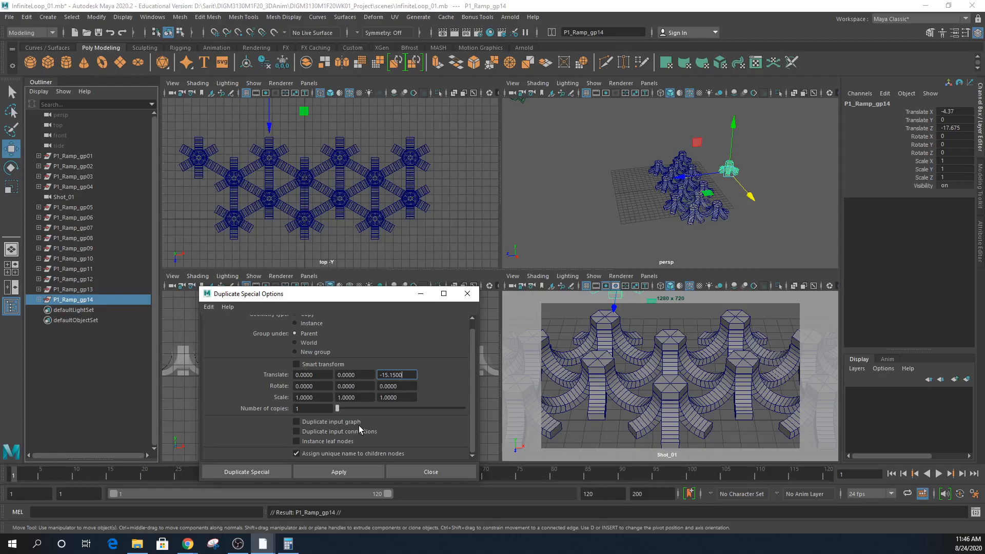
- Drag P1_Ramp_gp14 along Z toward the pillar grid in the top view
scroll(411, 226, "down", 3)
left_click_drag(290, 164, 288, 190)
scroll(480, 181, "up", 5)
right_click_drag(480, 180, 492, 179, "alt")
right_click_drag(340, 156, 253, 160, "alt")
middle_click_drag(311, 155, 418, 286, "alt")
right_click_drag(410, 246, 349, 217, "alt")
middle_click_drag(349, 217, 364, 238, "alt")
right_click_drag(314, 220, 365, 217, "alt")
middle_click_drag(365, 215, 405, 248, "alt")
right_click_drag(346, 219, 453, 233, "alt")
left_click_drag(254, 157, 254, 161)
- Set P1_Ramp_gp14's Translate Z to -12.65, after trying -12.5 and -12.6
left_click(970, 128)
left_click_drag(950, 128, 958, 127)
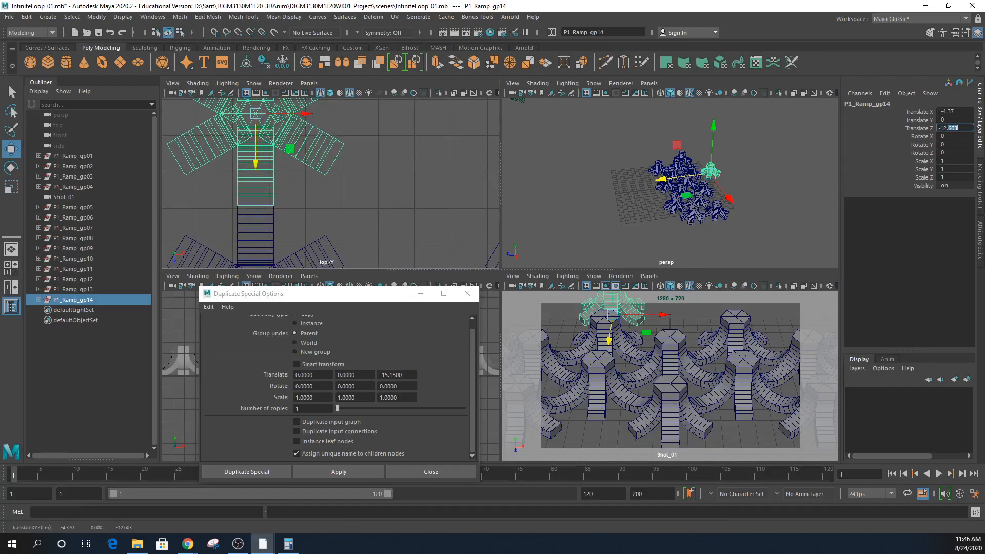
key("Return")
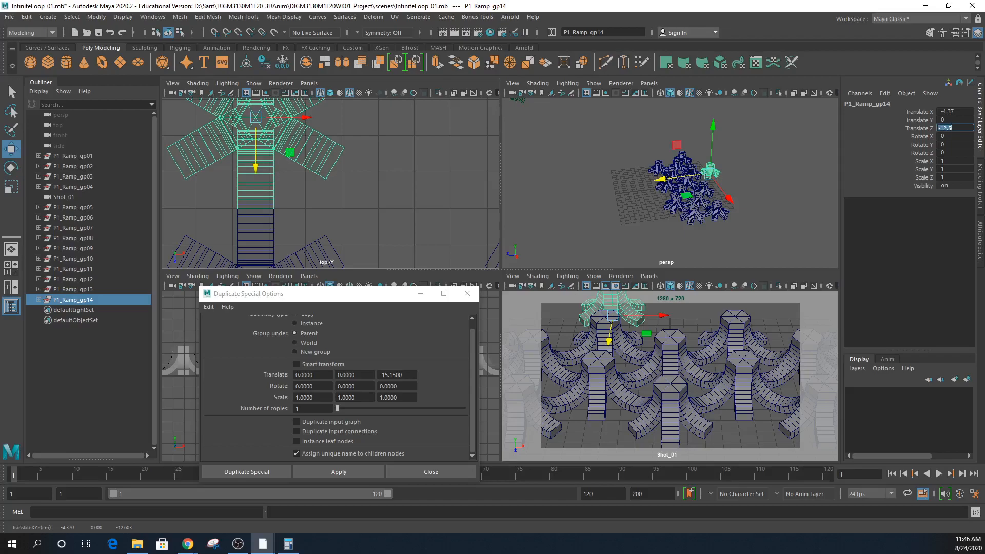
left_click(952, 128)
type("6")
key("Return")
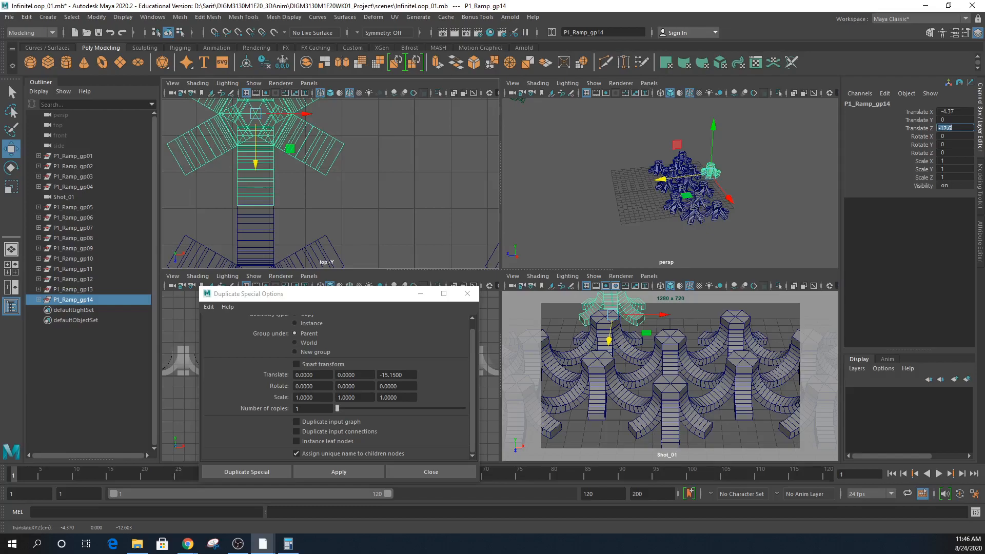
left_click(951, 128)
type("5")
key("Return")
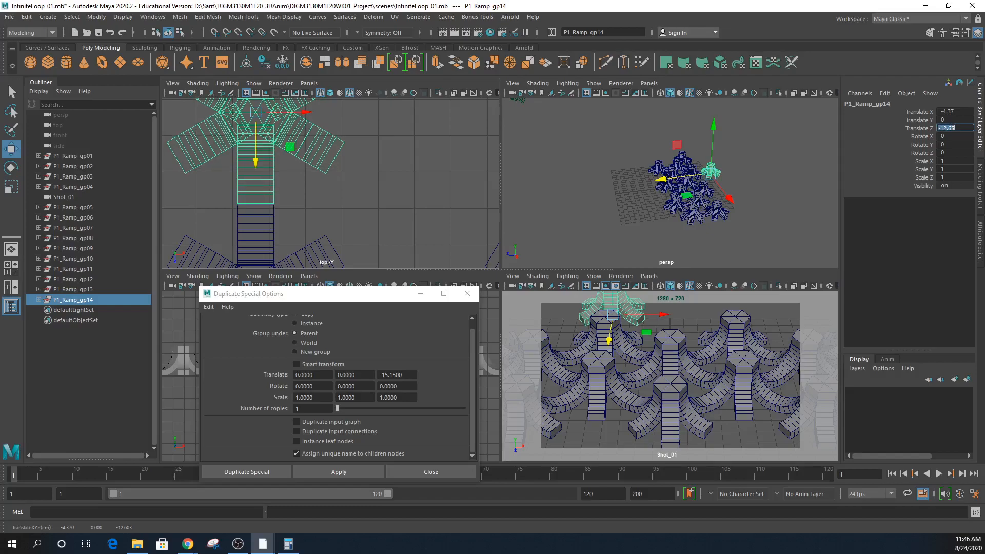
scroll(359, 226, "down", 5)
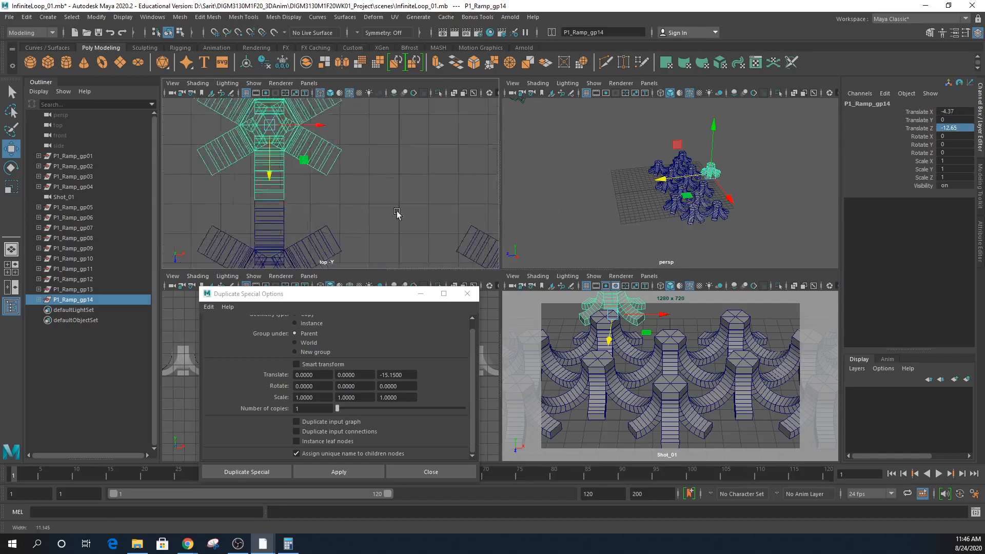
middle_click_drag(359, 227, 356, 170, "alt")
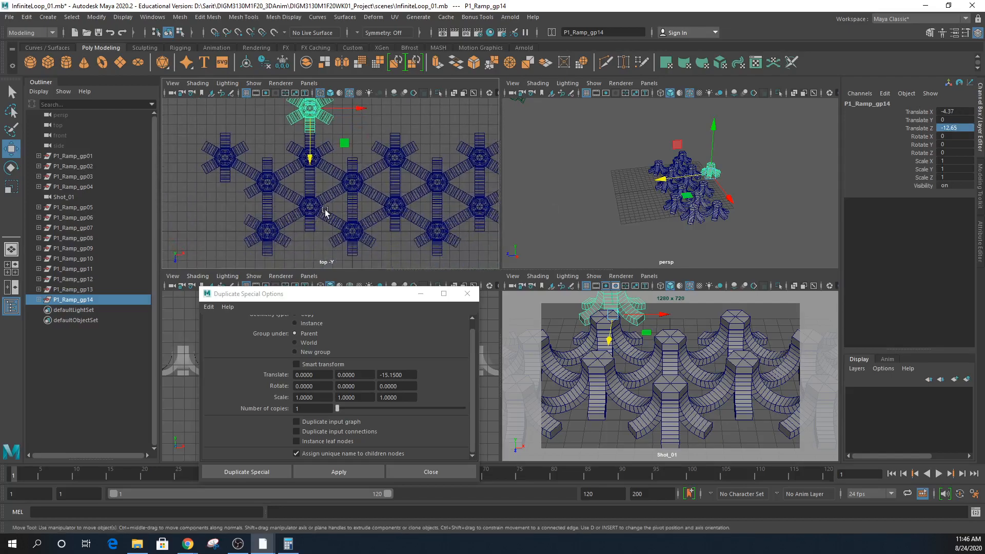
- Select P1_Ramp_gp03 and duplicate it with a -12.65 Z offset
left_click(963, 127)
left_click(90, 176)
left_click_drag(408, 374, 248, 372)
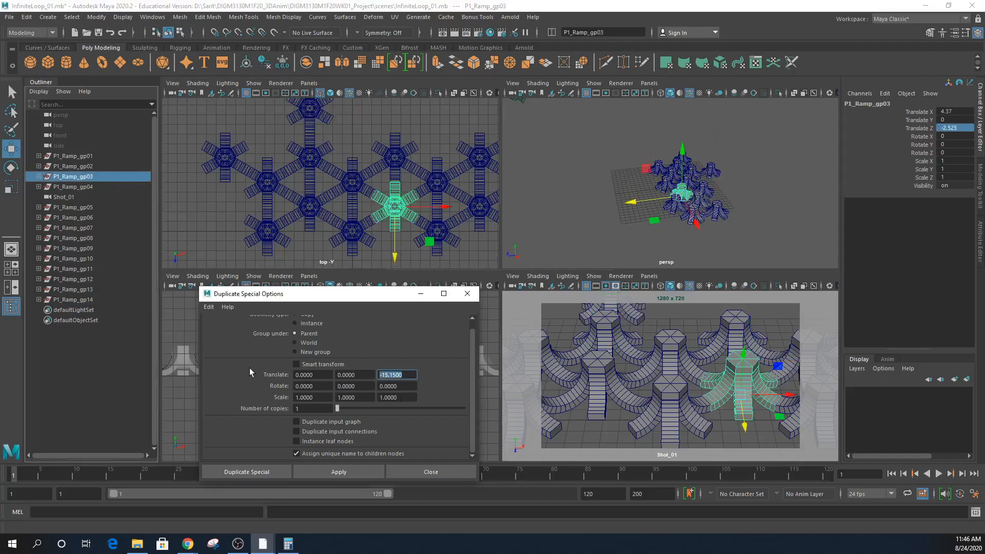
type("-12.65")
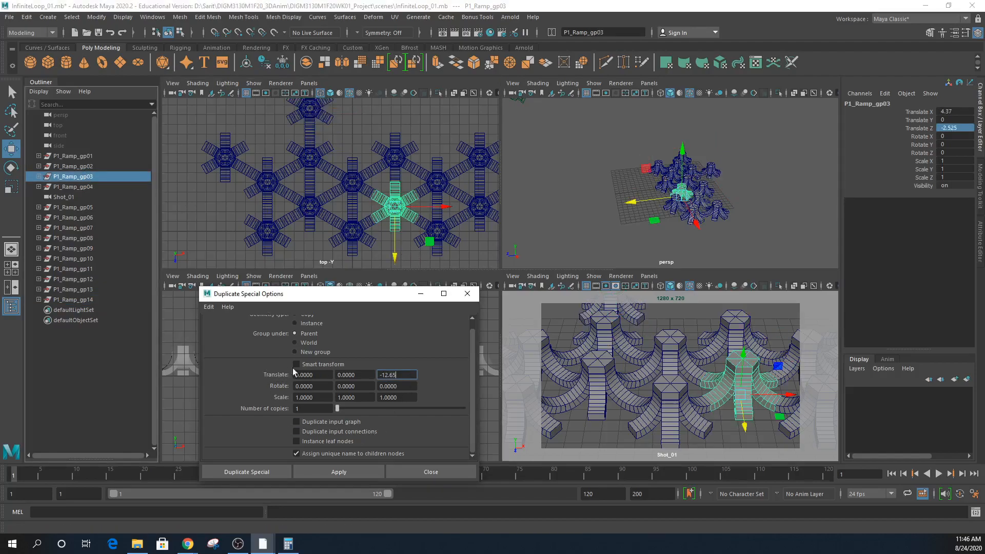
left_click(319, 473)
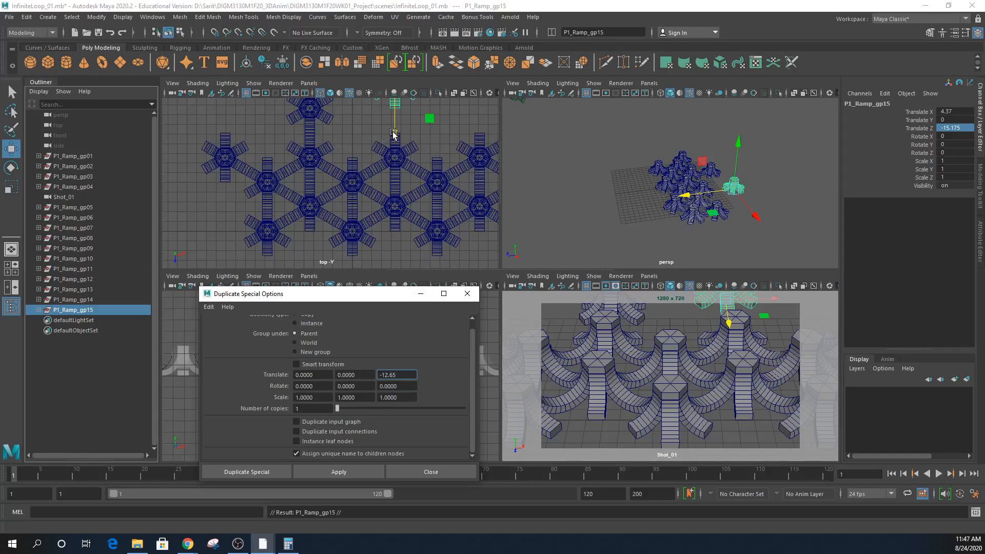
middle_click(574, 244)
- Undo the P1_Ramp_gp15 copy and a trial Z move of P1_Ramp_gp03
key("ctrl+z")
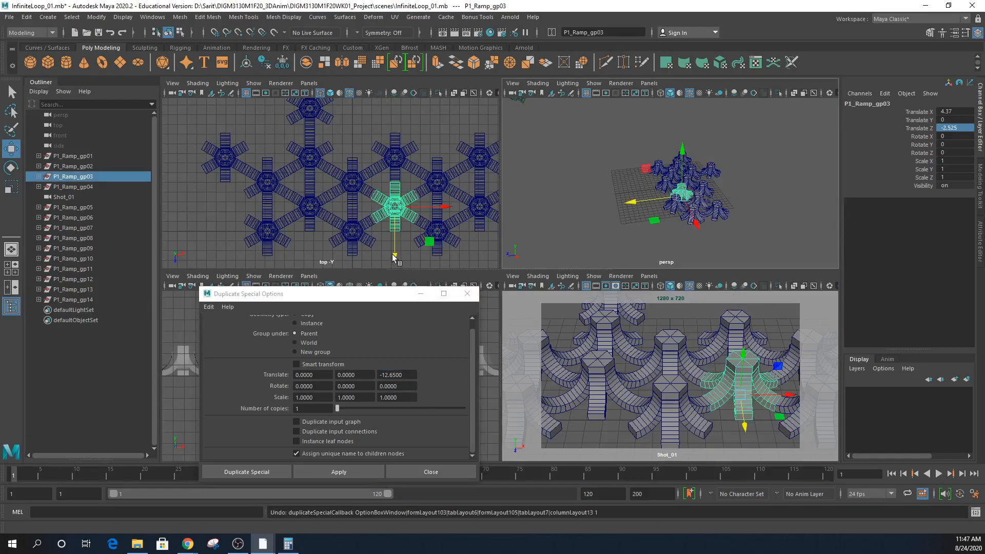
left_click_drag(394, 256, 396, 156)
key("ctrl+z")
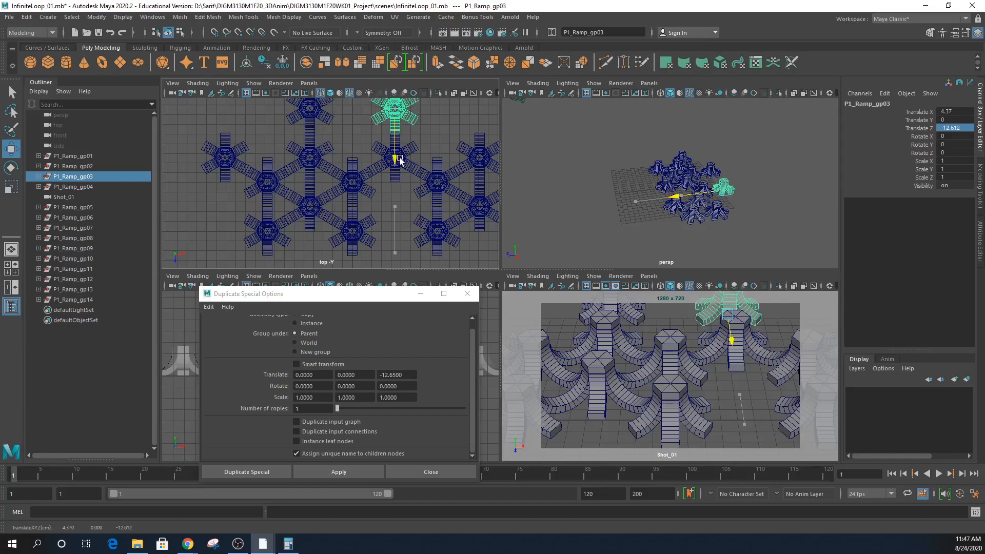
key("ctrl+z")
- Reset Duplicate Special, re-enable unique child naming, and duplicate P1_Ramp_gp03 at Z -12.65
left_click(413, 379)
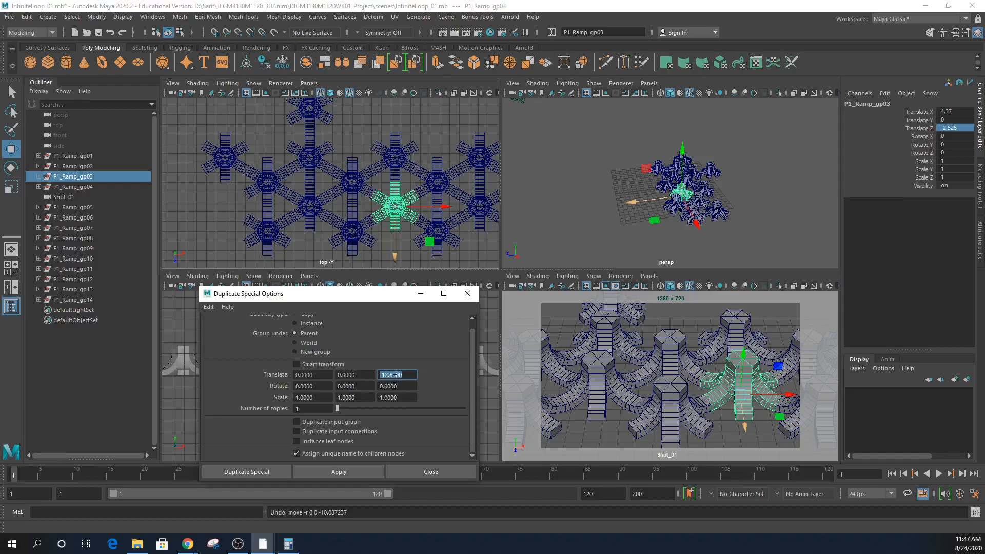
left_click(209, 307)
left_click(231, 327)
left_click(320, 454)
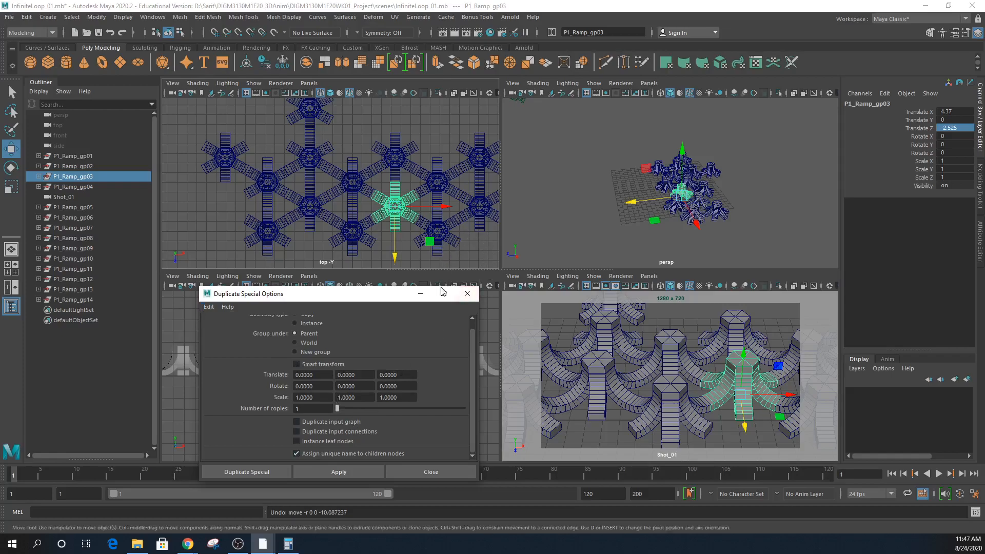
left_click(396, 376)
type("-12.6500")
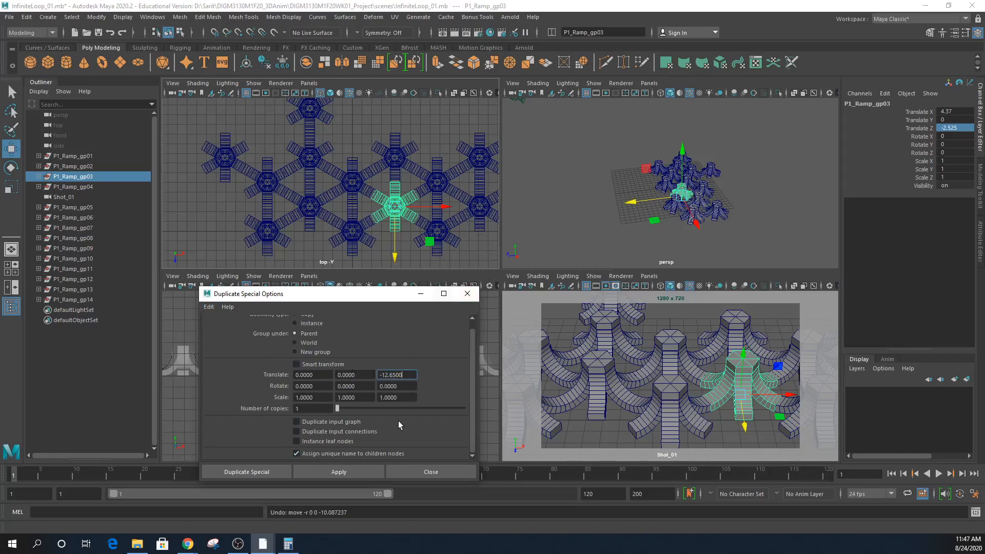
left_click(371, 473)
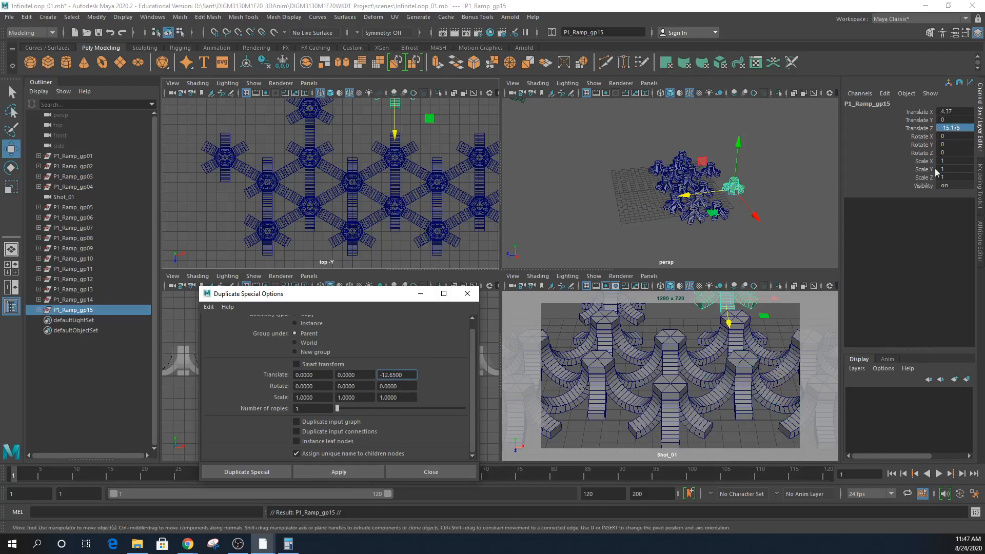
- Undo that duplicate, then try and undo another negative-Z move of P1_Ramp_gp03
key("ctrl+z")
left_click(427, 252)
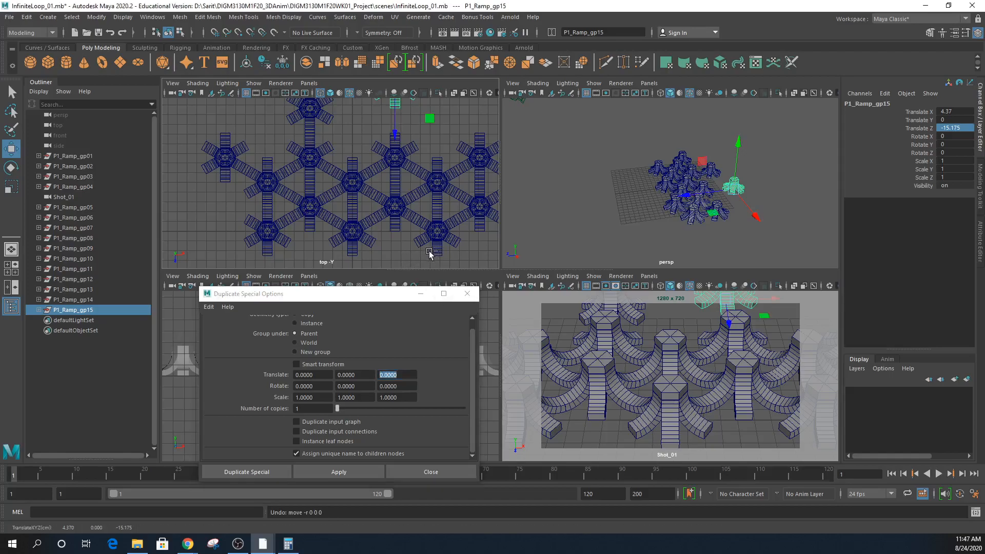
key("ctrl+z")
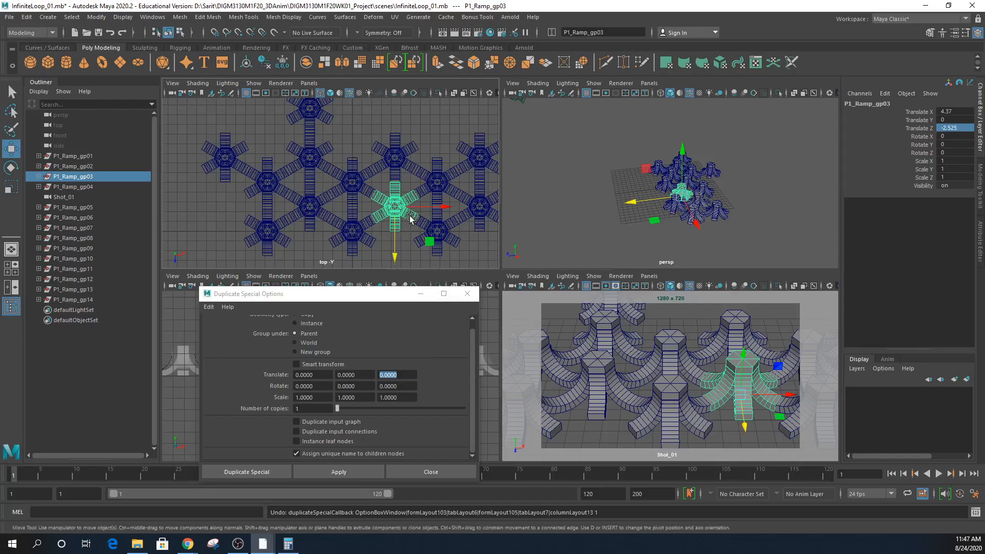
left_click_drag(395, 254, 404, 181)
key("ctrl+z")
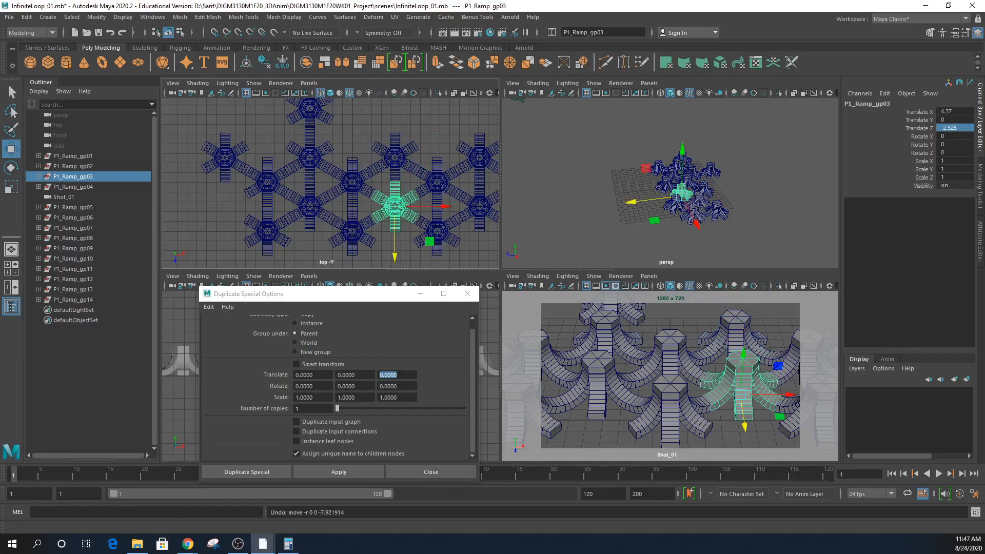
left_click(288, 543)
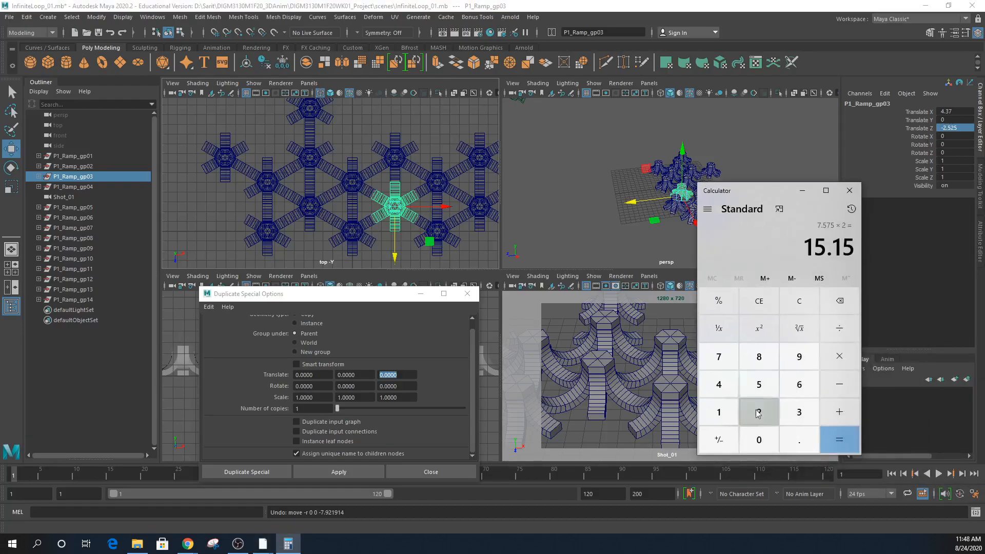
- Try subtracting 2.525 from 15.15 and multiplying by 3, then clear the calculation
left_click(839, 390)
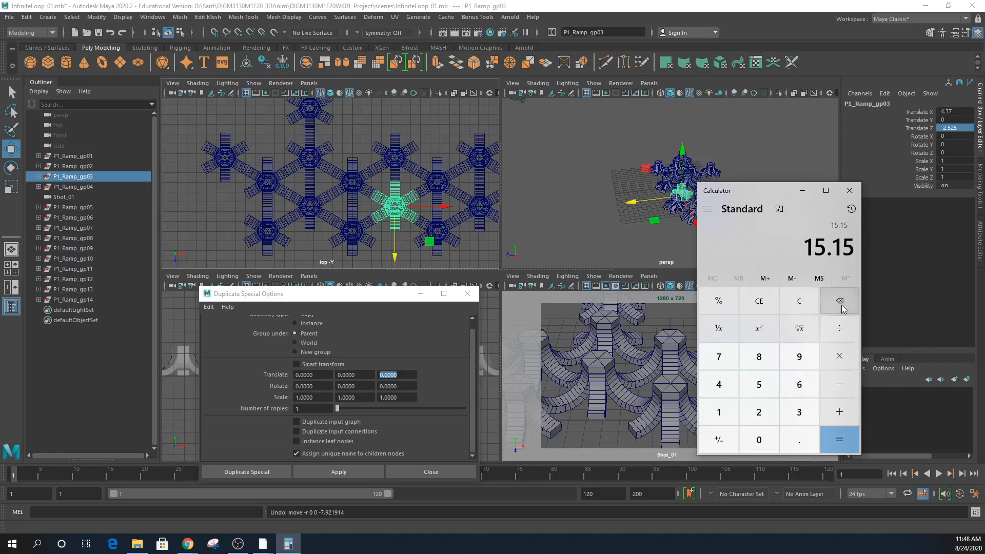
left_click(763, 307)
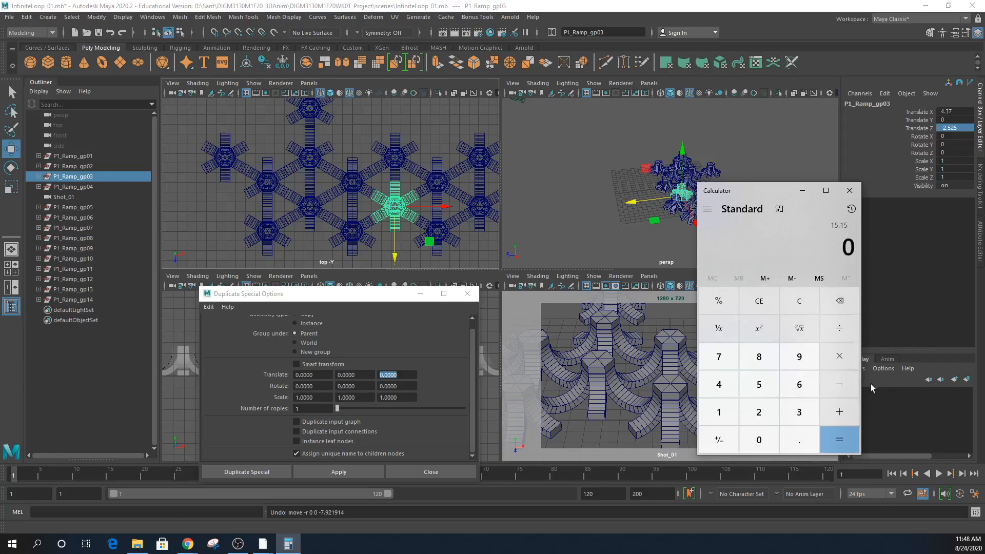
left_click(840, 382)
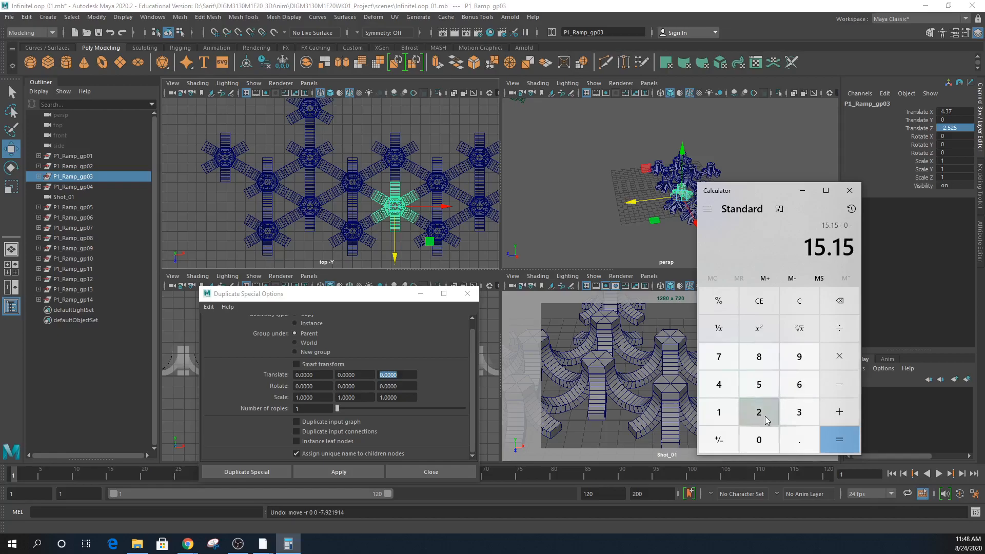
left_click(766, 417)
left_click(800, 445)
left_click(762, 389)
left_click(759, 414)
left_click(759, 386)
left_click(848, 362)
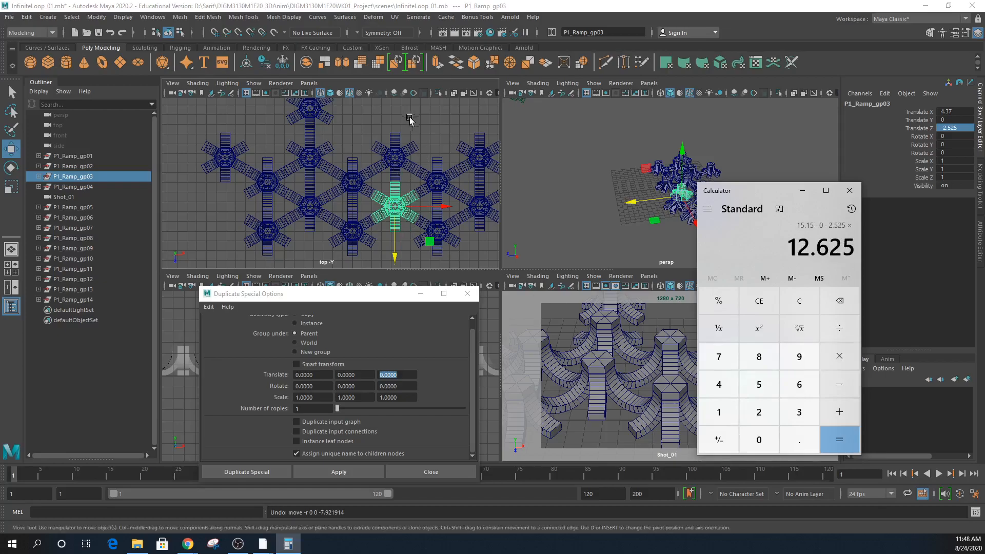
left_click(801, 413)
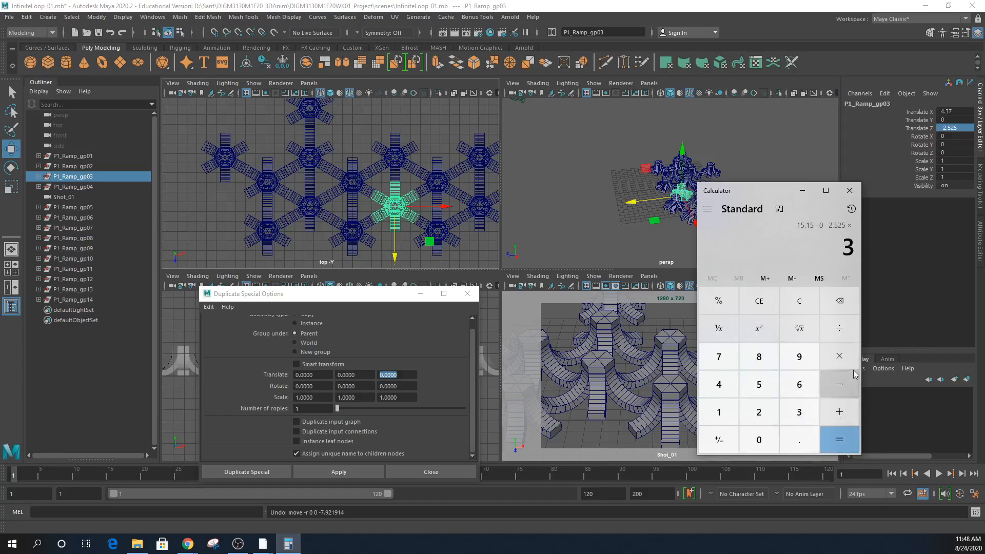
left_click(834, 306)
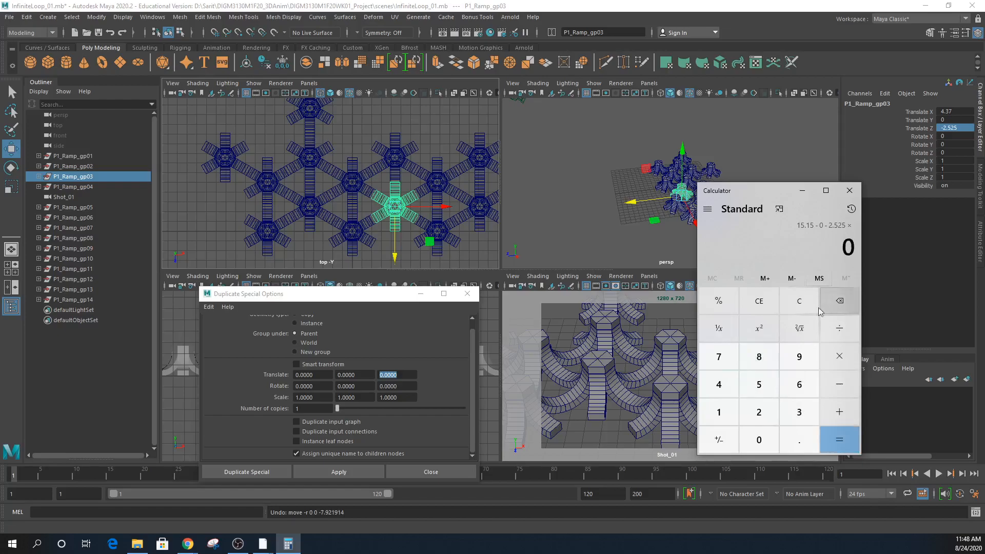
left_click(762, 413)
left_click(800, 441)
left_click(759, 385)
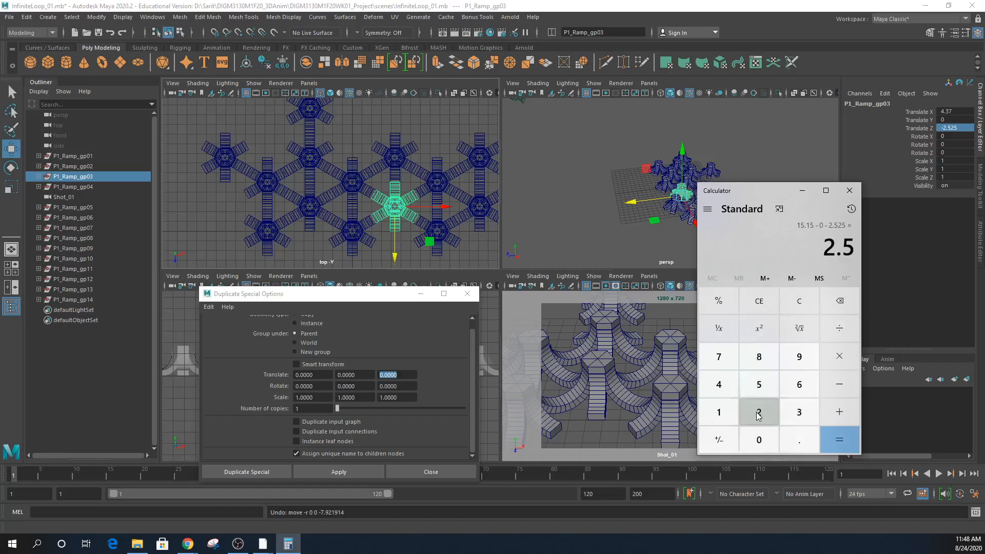
left_click(759, 413)
left_click(759, 385)
left_click(839, 356)
left_click(799, 414)
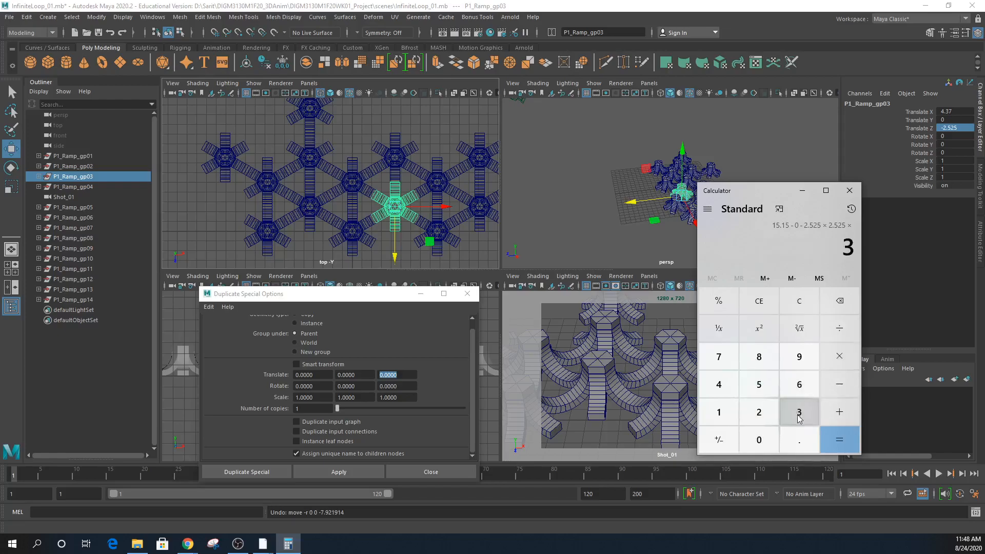
left_click(758, 303)
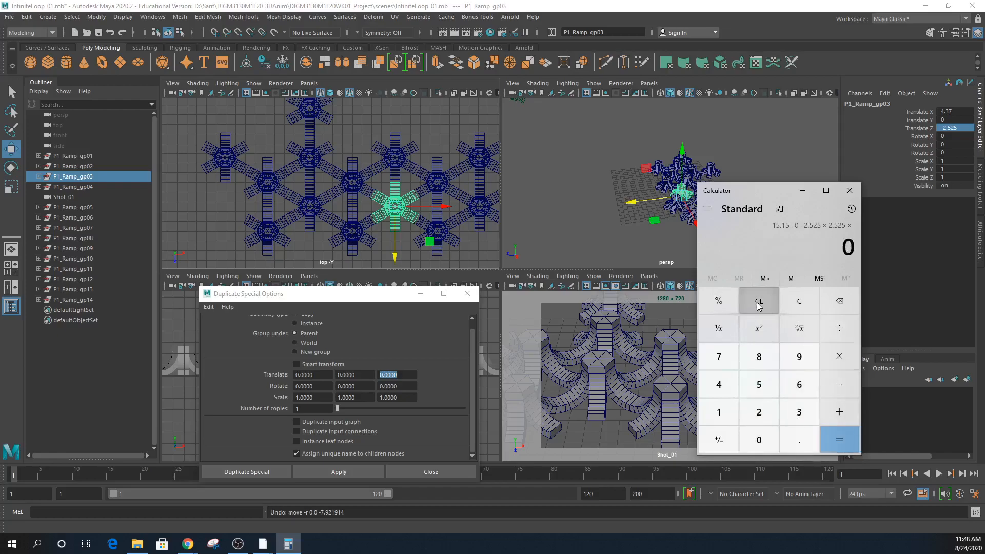
left_click(799, 304)
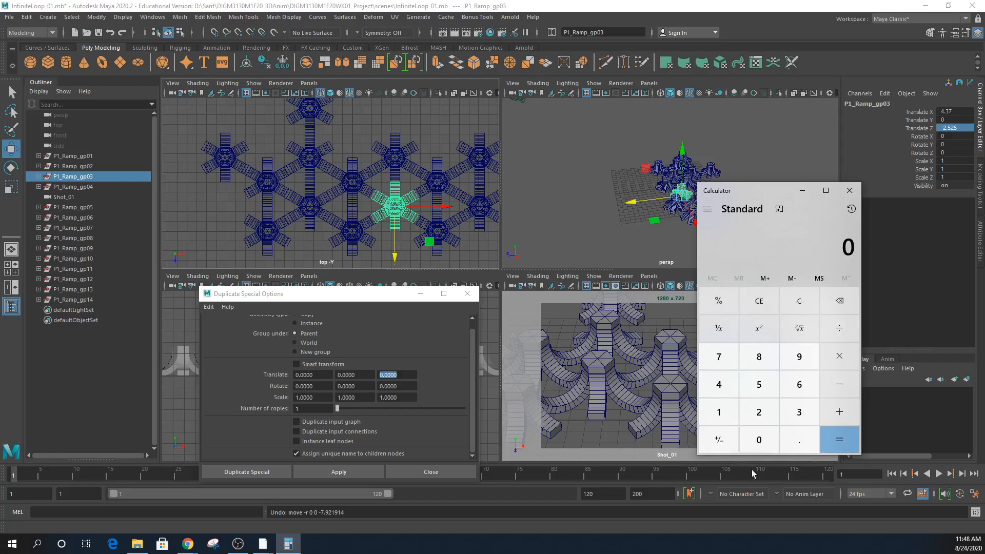
- Compute 2.525 × 3 = 7.575 in Calculator
left_click(770, 412)
left_click(796, 434)
left_click(768, 390)
left_click(762, 413)
left_click(760, 388)
left_click(840, 357)
left_click(799, 412)
left_click(840, 439)
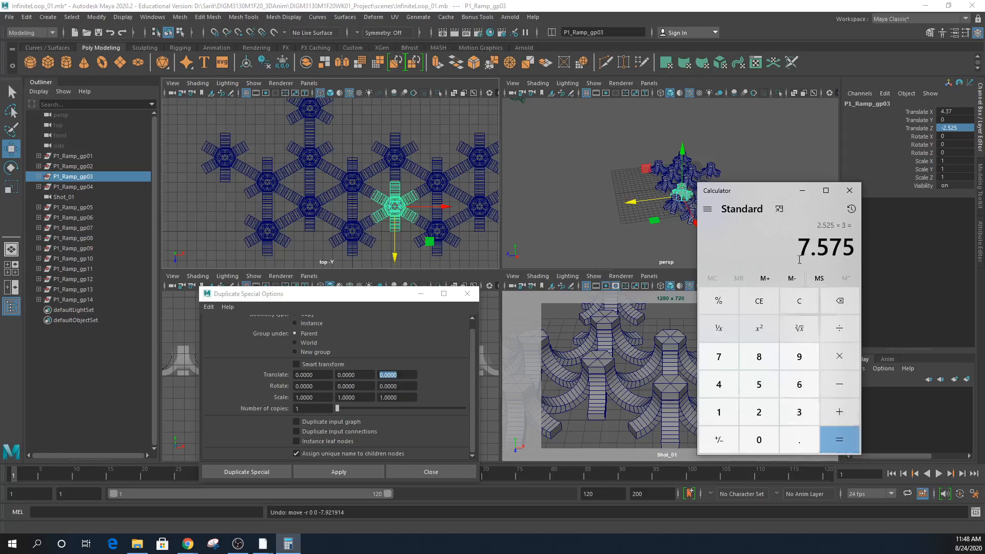
- Divide 7.575 by 3 to get 2.525
left_click(401, 374)
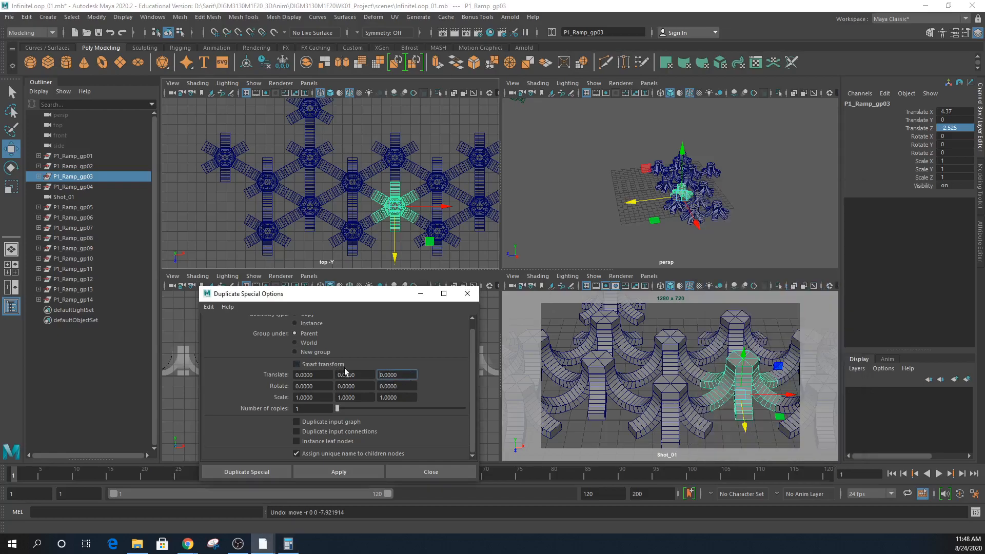
left_click(288, 544)
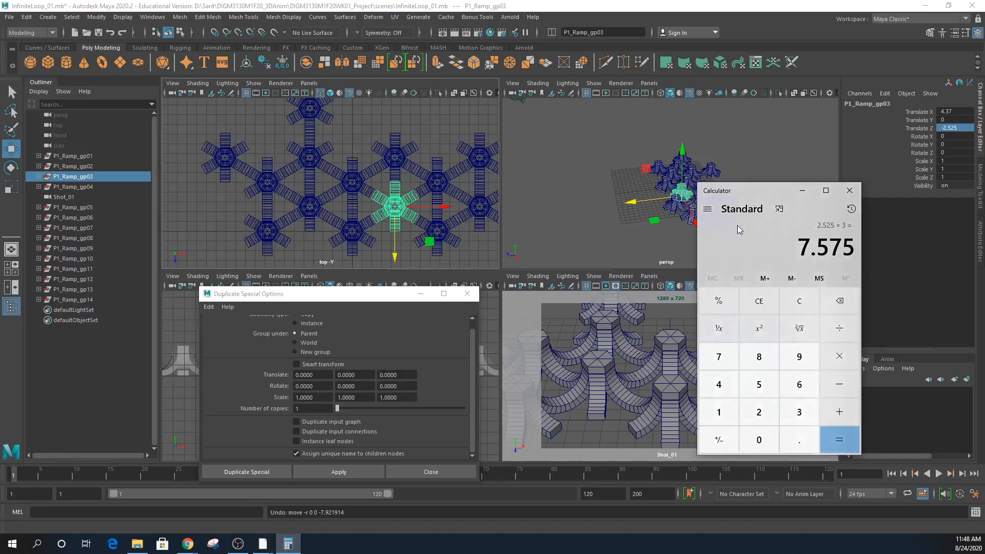
left_click_drag(765, 191, 984, 191)
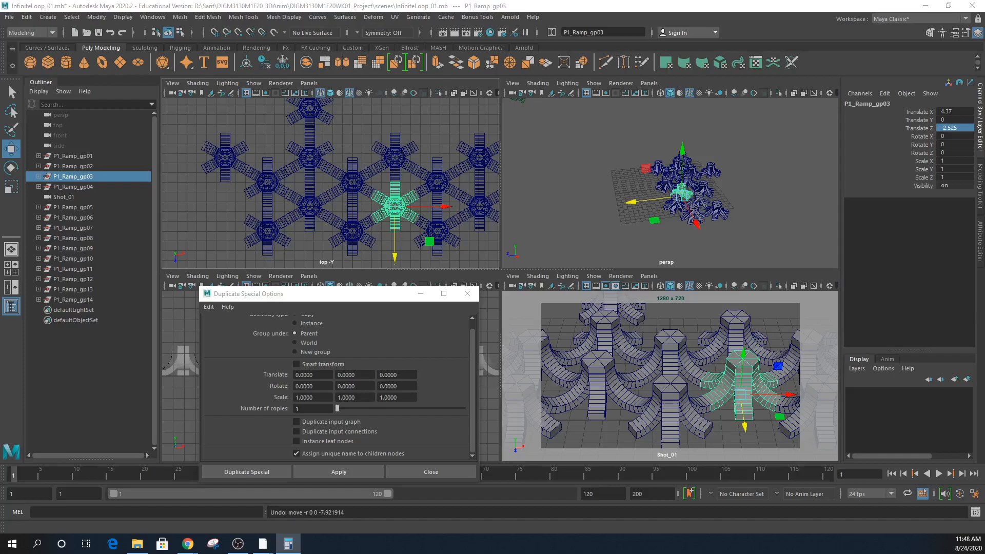
left_click_drag(984, 179, 683, 160)
left_click(782, 296)
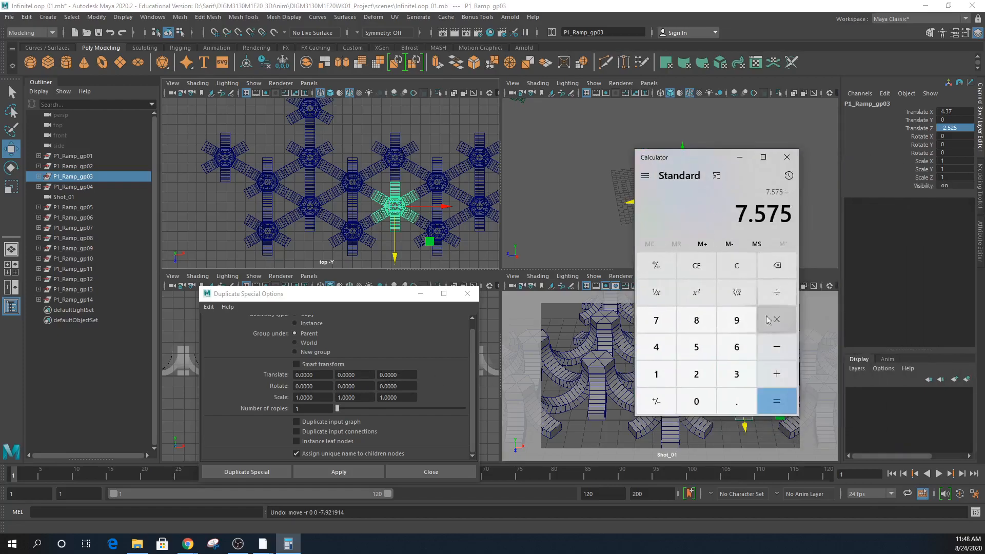
left_click(734, 378)
left_click(734, 378)
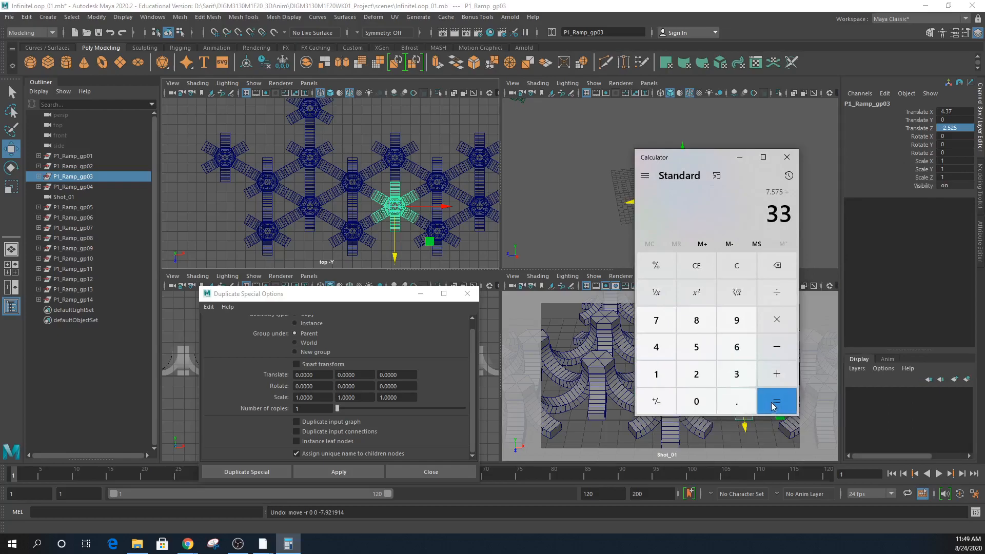
left_click(777, 265)
left_click(773, 405)
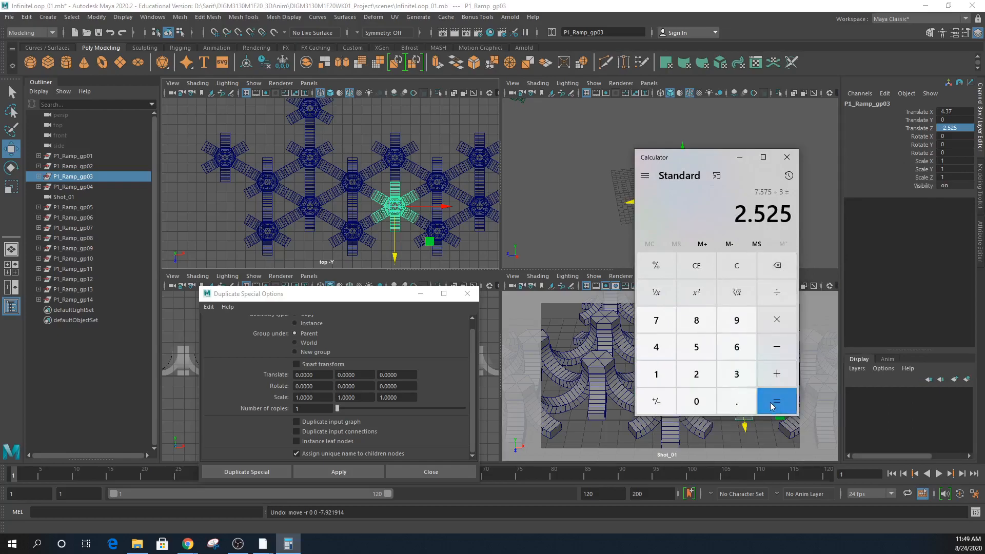
- Multiply 2.525 by 4 for 10.1 and move the calculator off screen
left_click(772, 323)
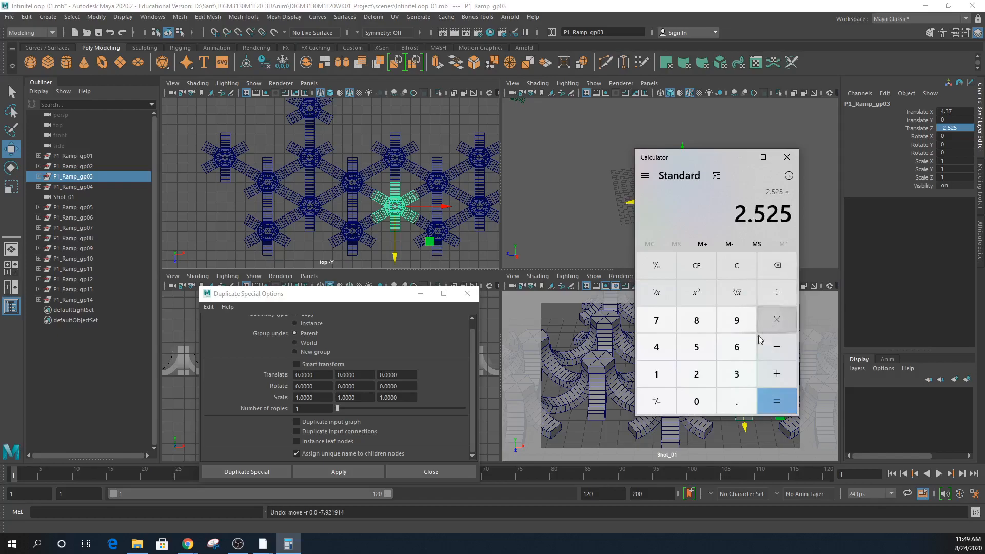
left_click(656, 347)
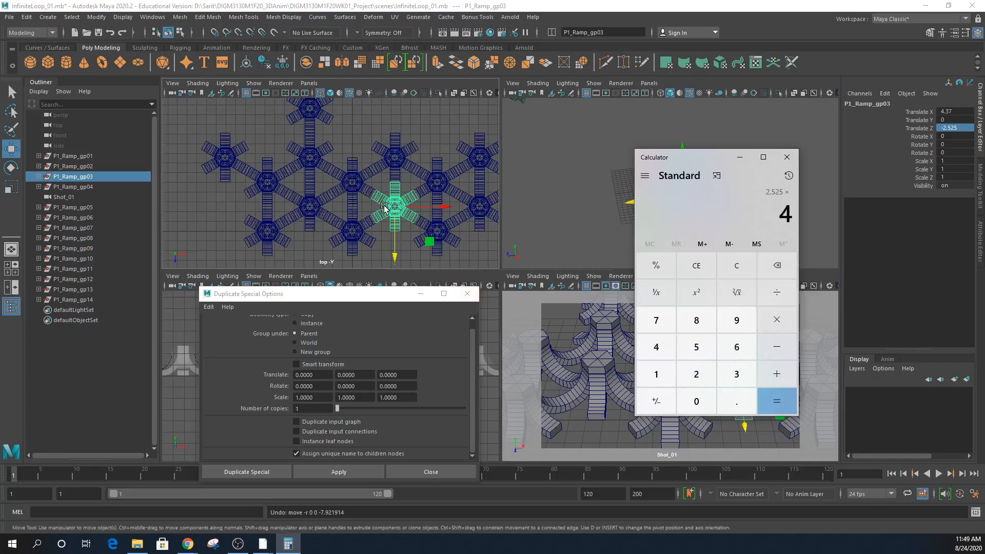
left_click(787, 407)
left_click_drag(702, 157, 984, 158)
- Set the Z offset to -10.1 and duplicate the selected pillar
left_click(395, 375)
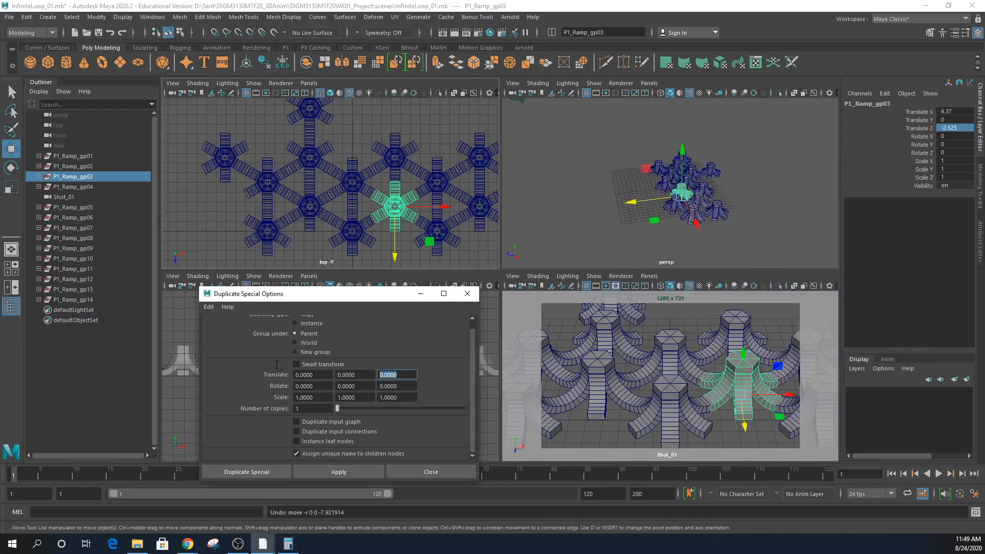
type("-10.1")
key("Return")
left_click(316, 469)
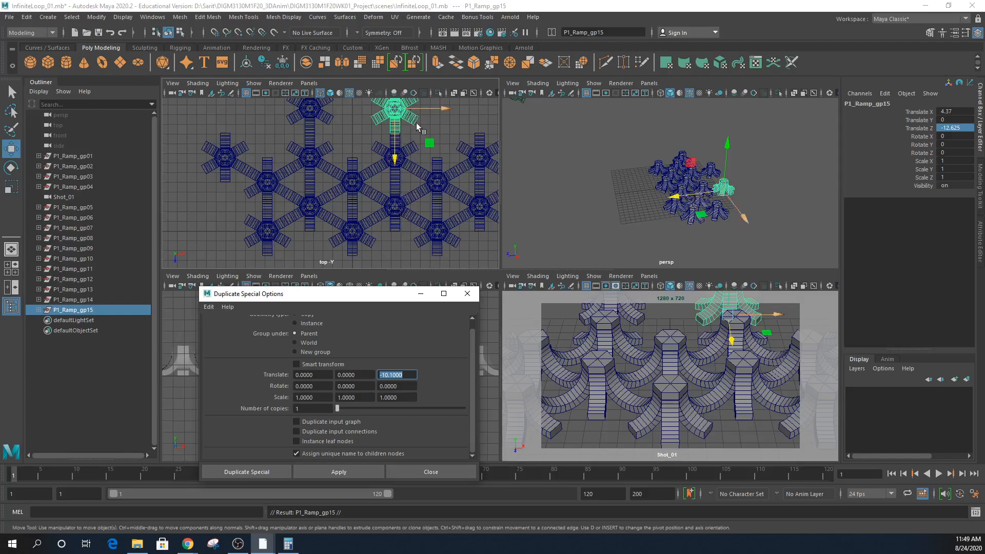
- Select P1_Ramp_gp07 and make a -10.1 Z copy of it
middle_click_drag(473, 231, 428, 262, "alt")
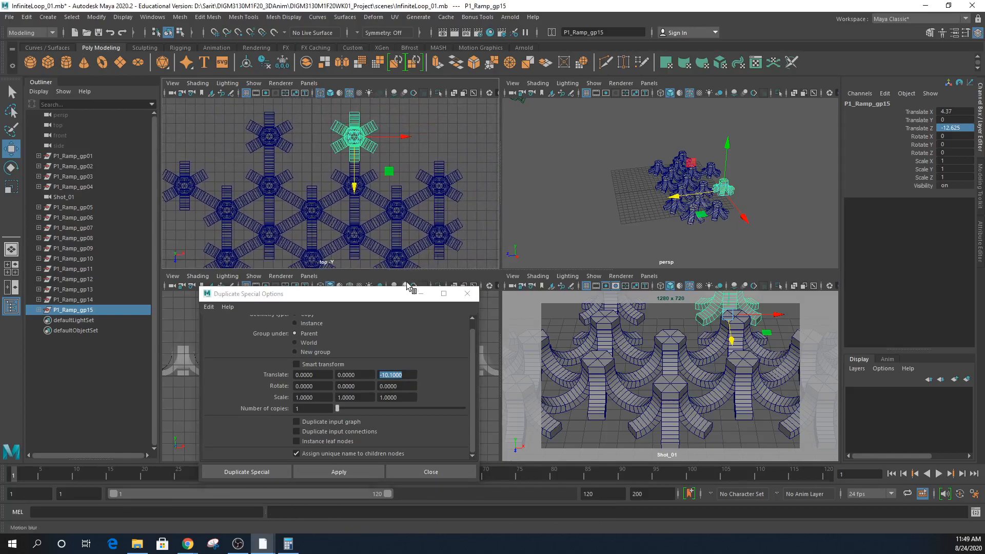
left_click(398, 262)
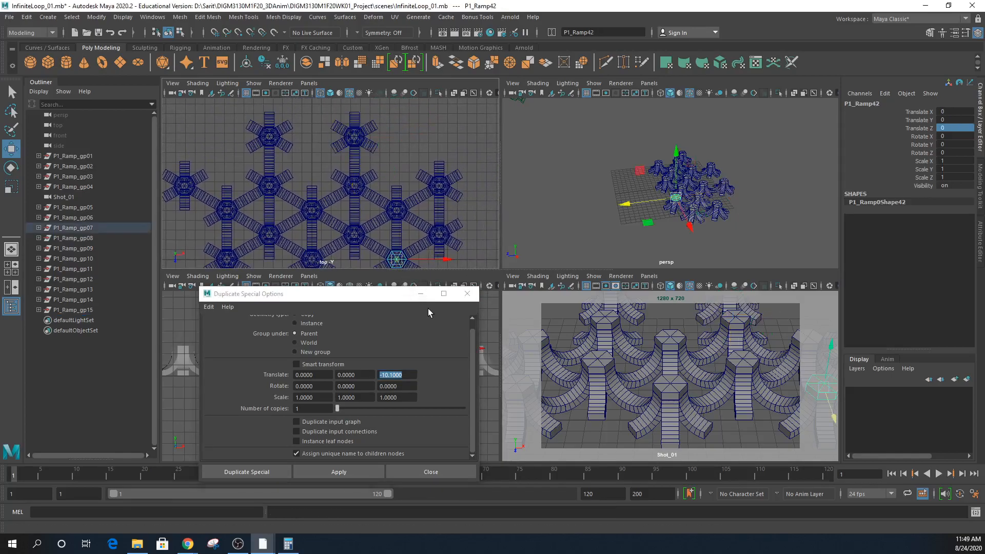
left_click(66, 229)
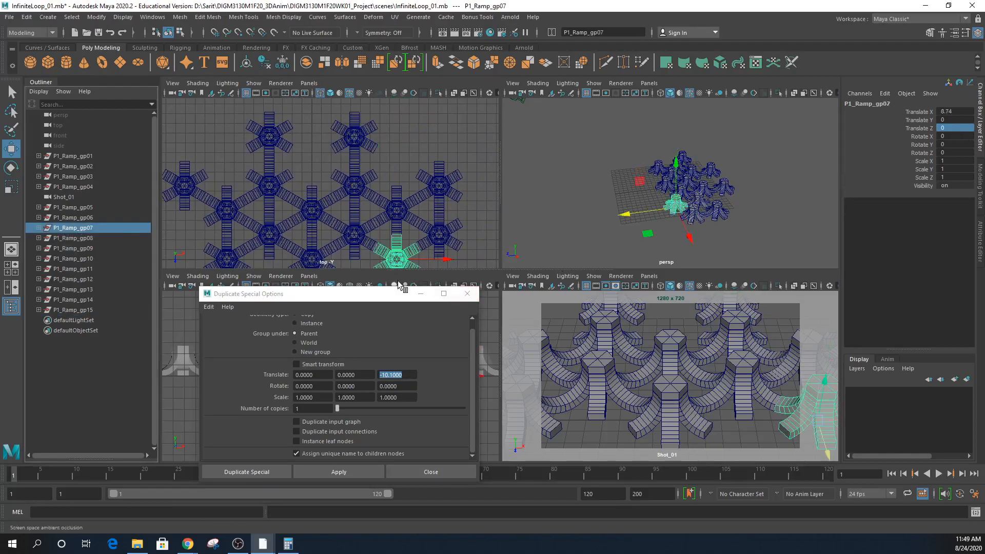
left_click_drag(389, 301, 407, 292)
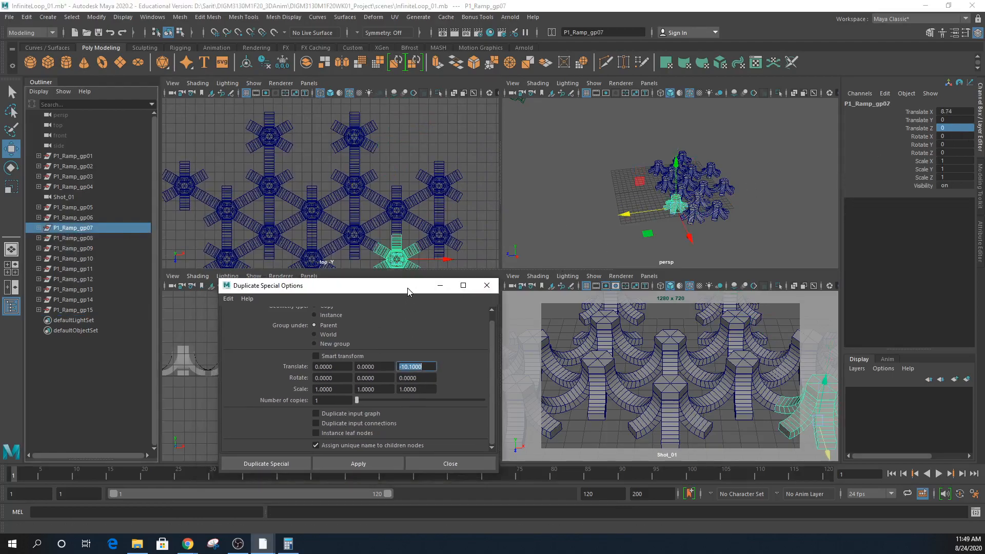
left_click(358, 464)
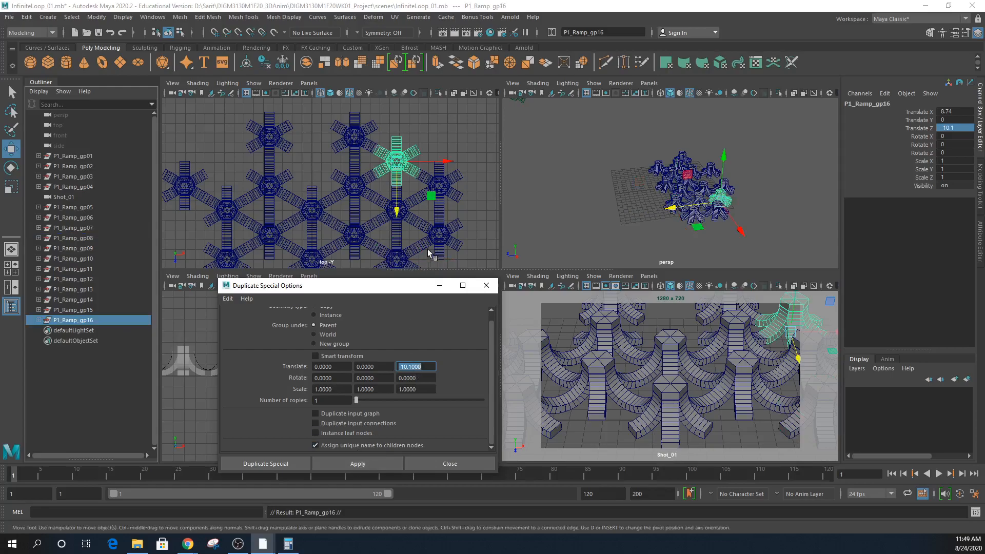
- Make a -10.1 Z copy of P1_Ramp_gp01, then select P1_Ramp_gp04
right_click_drag(450, 233, 364, 222, "alt")
middle_click_drag(373, 219, 410, 217, "alt")
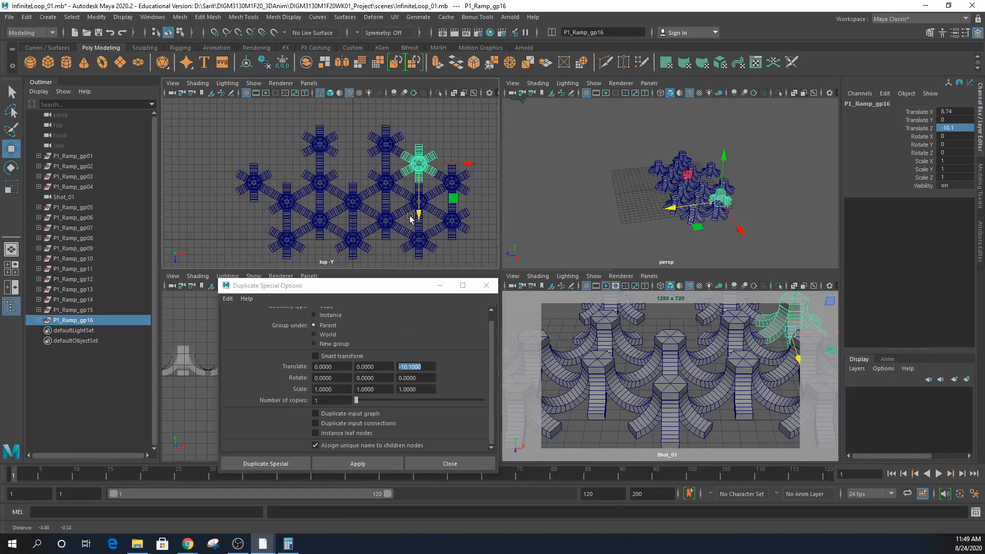
left_click(355, 241)
left_click(94, 156)
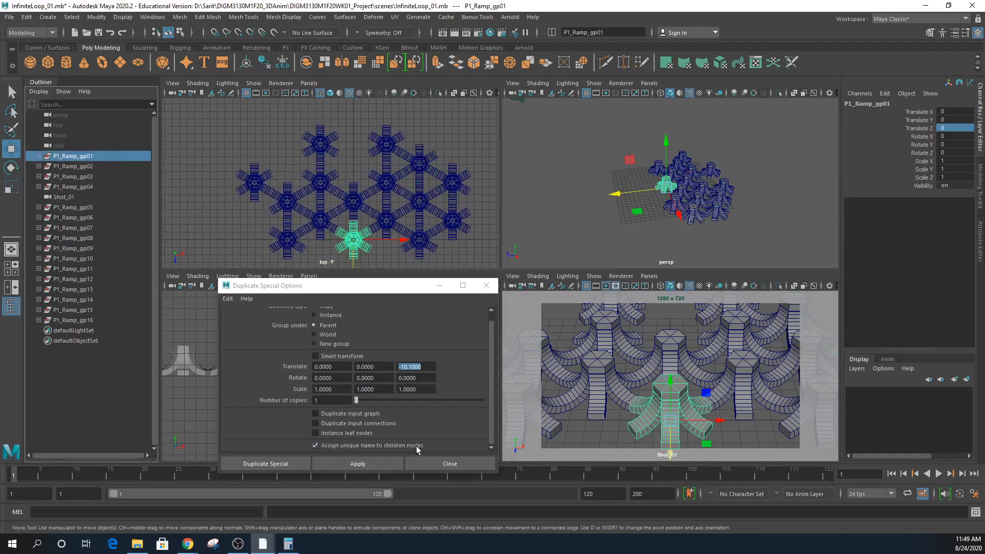
left_click(374, 464)
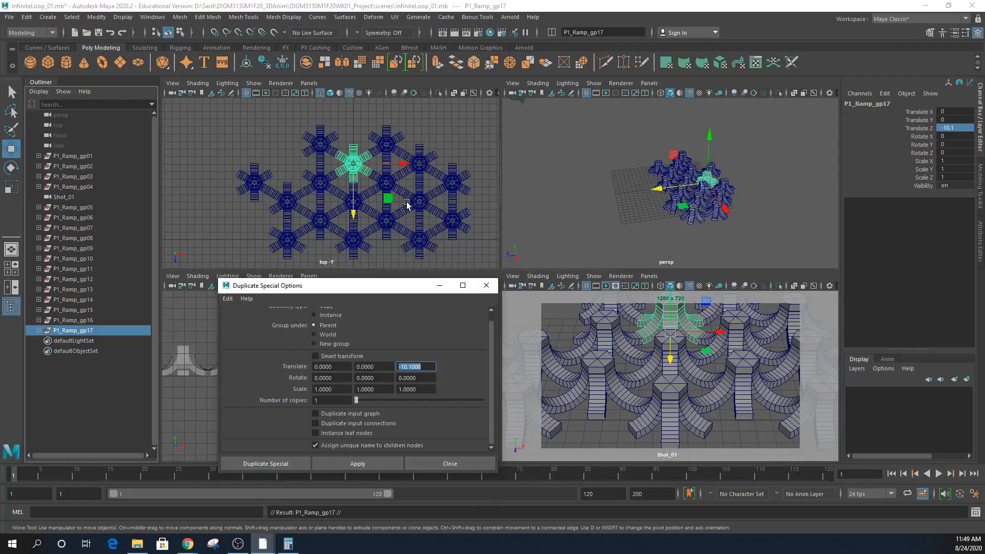
left_click(387, 185)
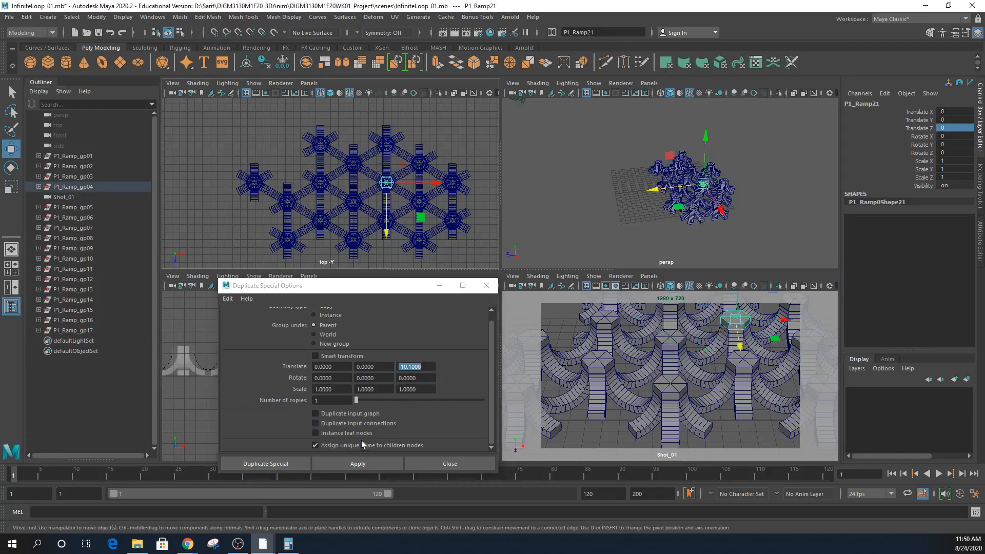
left_click(80, 187)
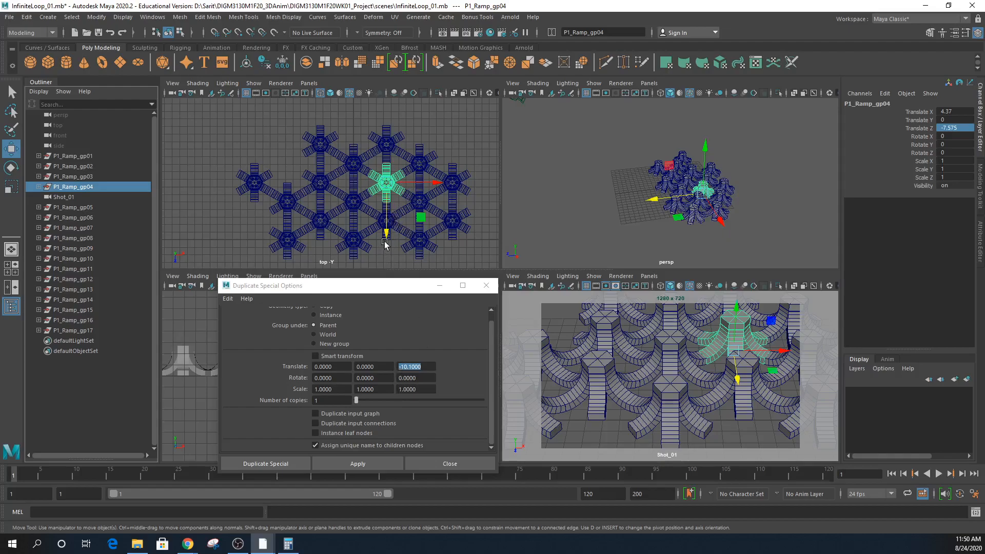
- Set the Z offset to +10.1 and copy P1_Ramp_gp04 and P1_Ramp_gp10
left_click(422, 366)
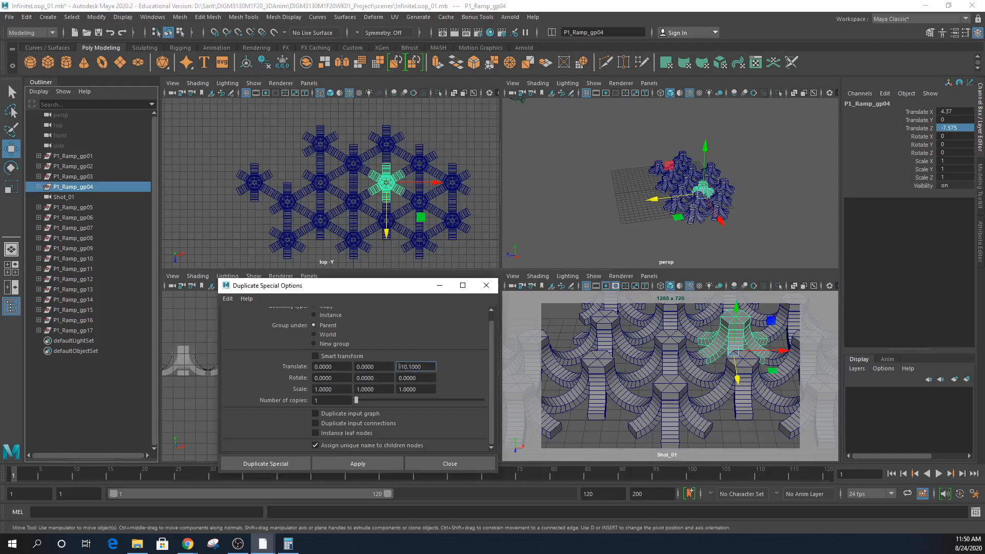
left_click(393, 466)
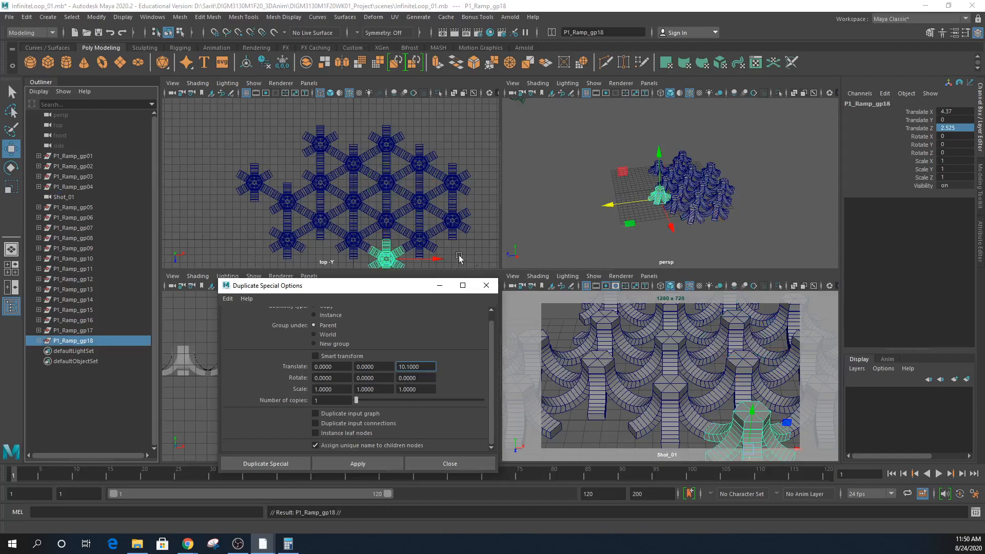
left_click(320, 182)
left_click(85, 259)
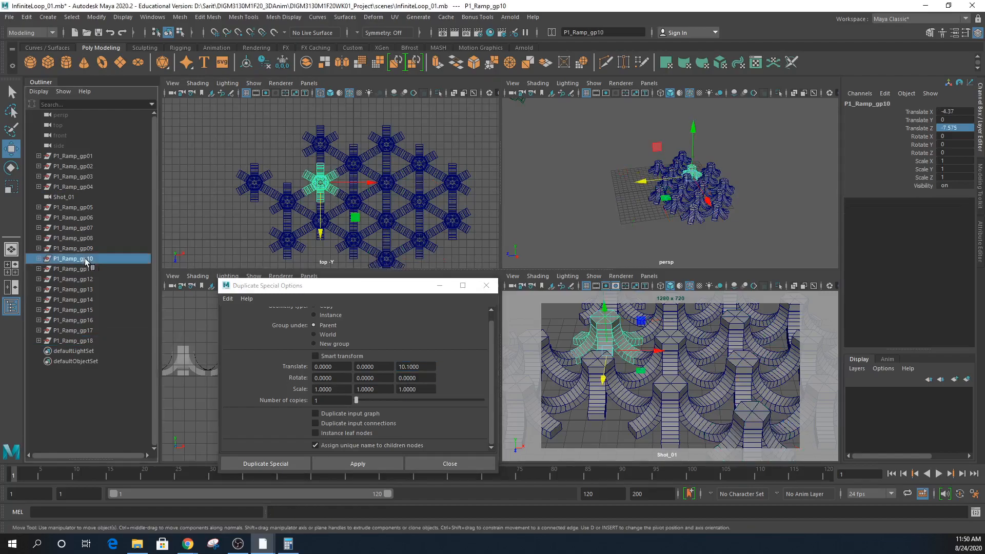
left_click(359, 465)
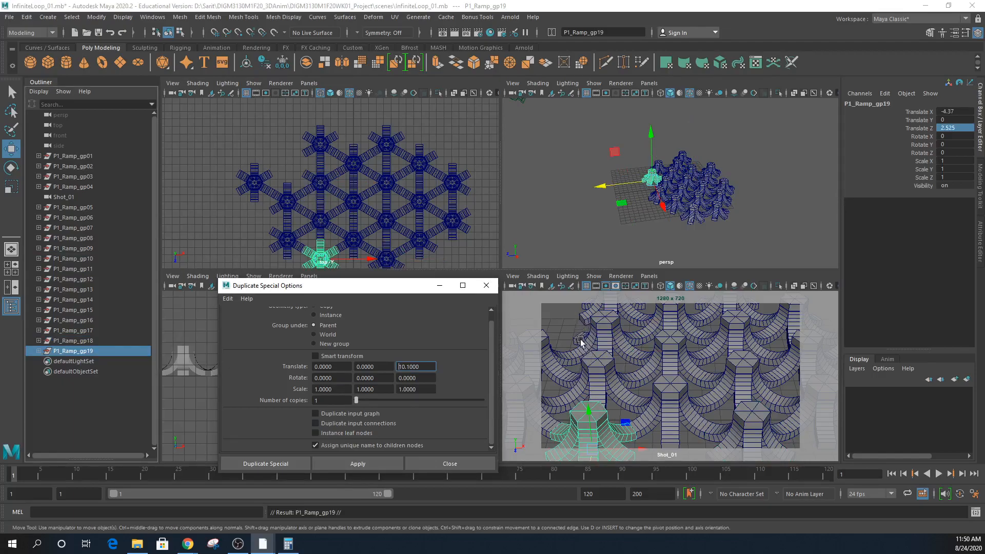
- Copy P1_Ramp_gp17 too, then undo the misplaced P1_Ramp_gp20
left_click(354, 165)
left_click(100, 332)
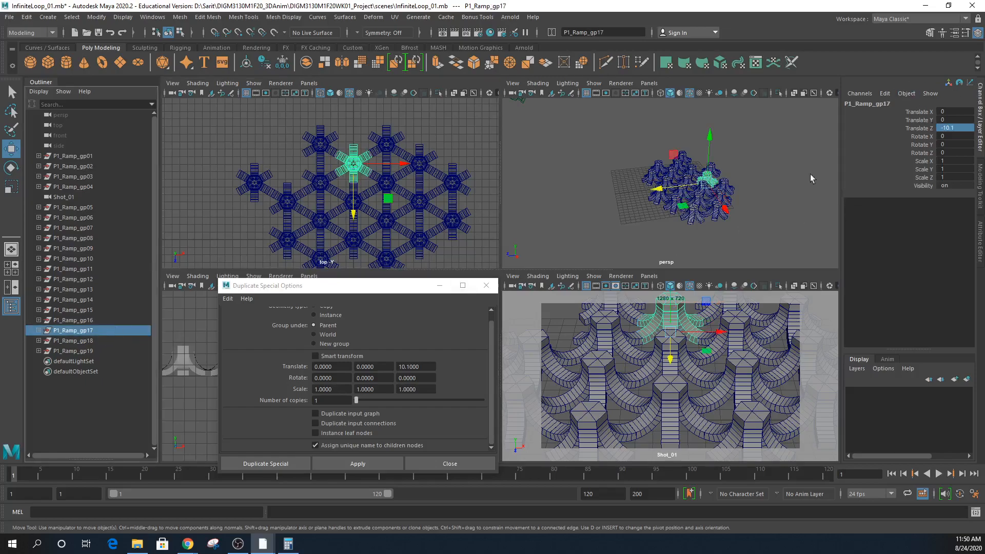
left_click(344, 461)
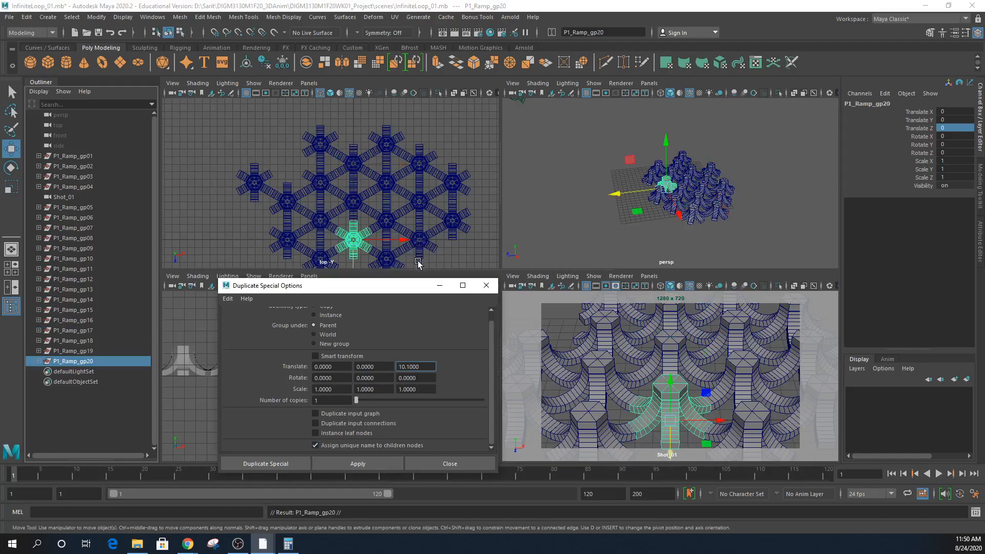
key("ctrl+z")
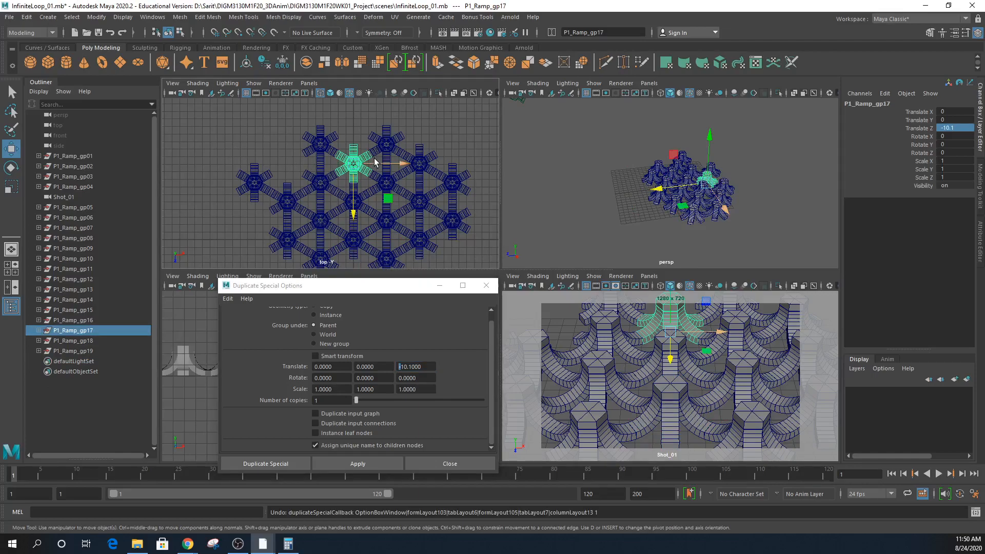
middle_click_drag(382, 214, 380, 181, "alt")
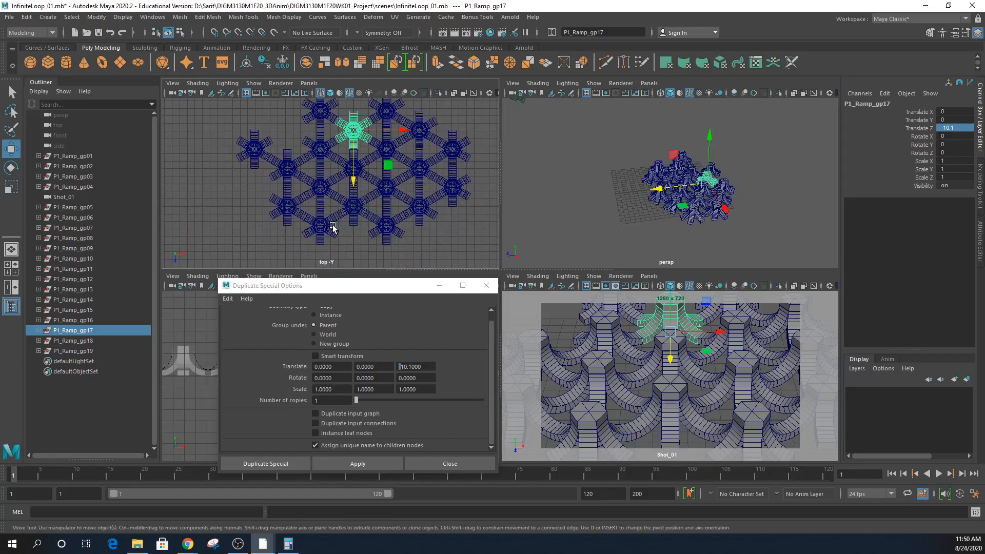
left_click(288, 167)
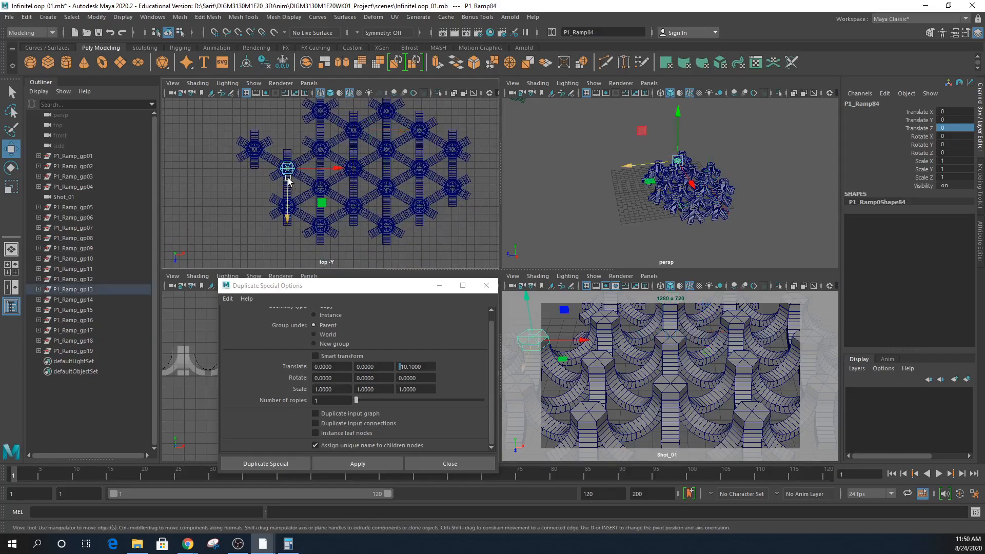
left_click(67, 289)
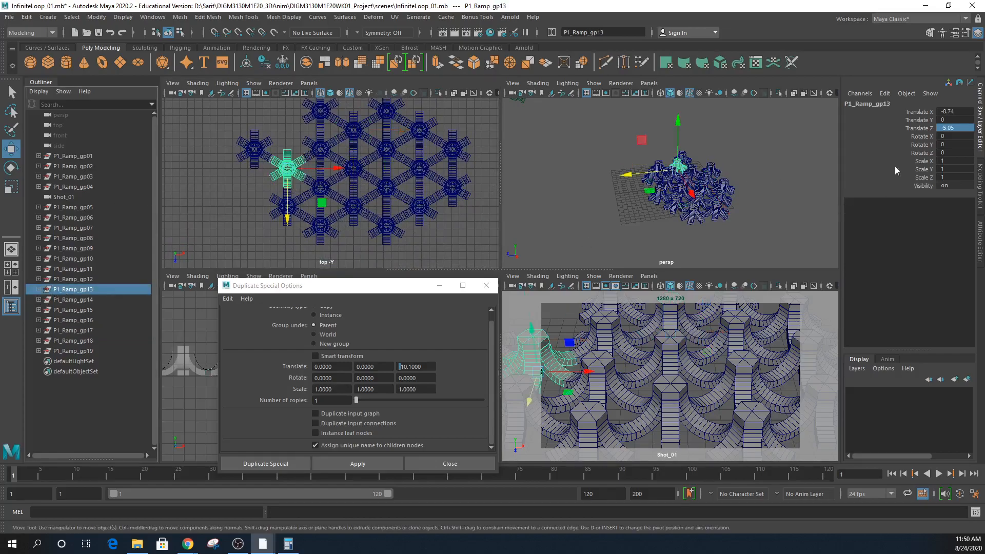
left_click(967, 111)
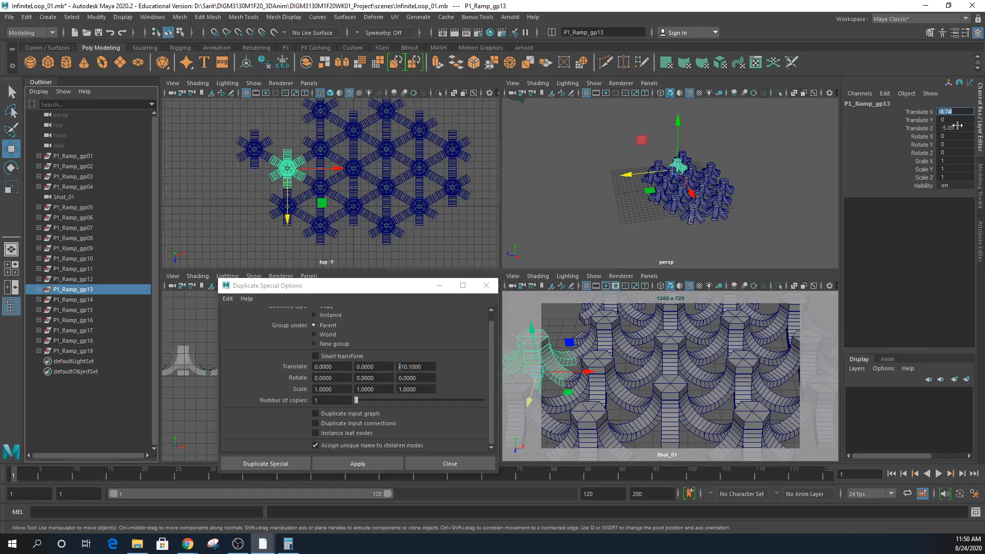
left_click(353, 130)
left_click(72, 331)
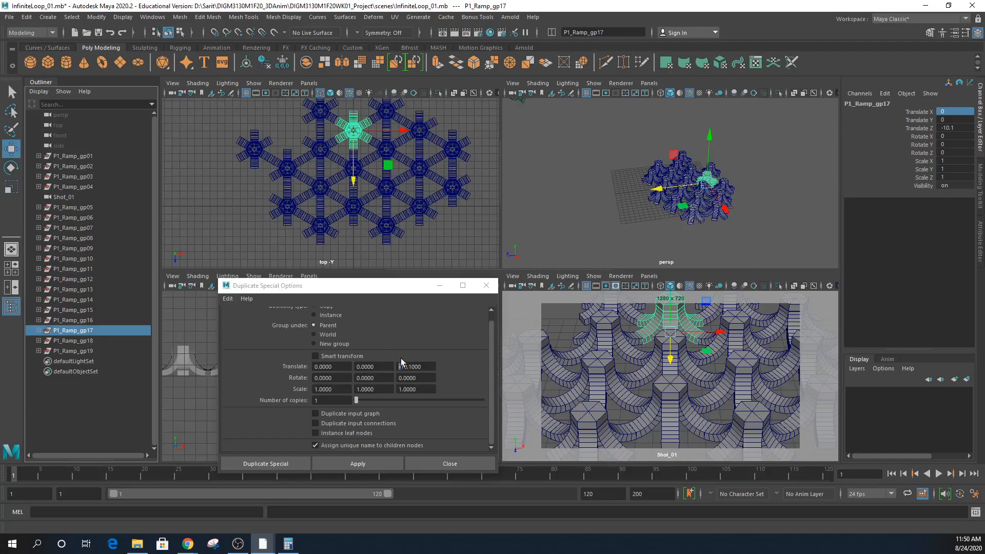
- Reset Duplicate Special settings and copy P1_Ramp_gp17 with a -8.74 X offset
left_click(228, 299)
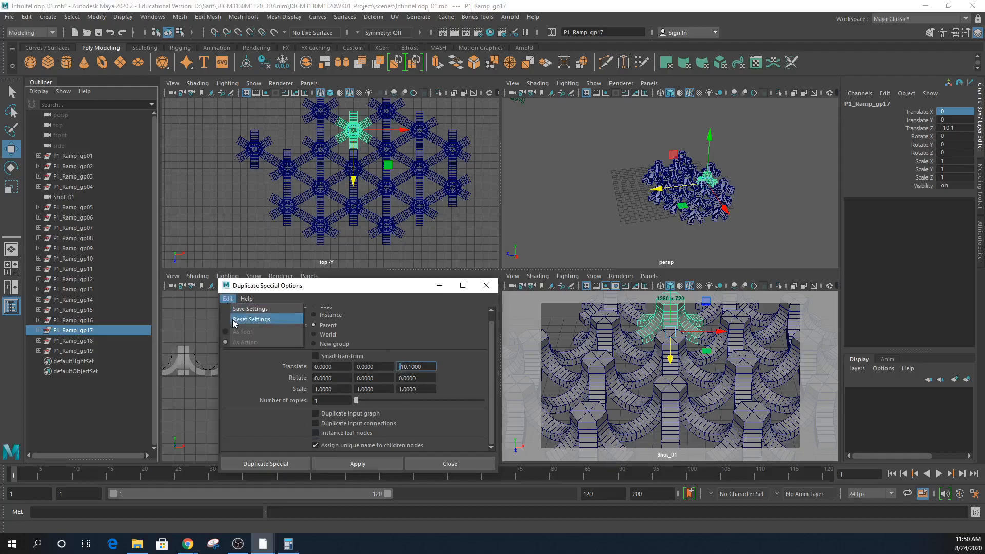
left_click(236, 319)
double_click(334, 366)
type("-8.74")
left_click(341, 461)
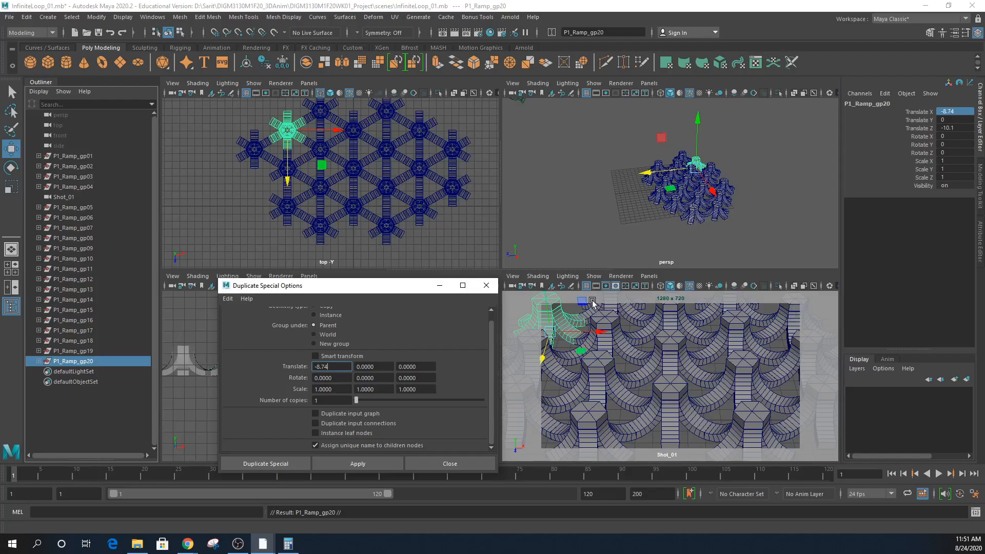
middle_click_drag(392, 231, 394, 260, "alt")
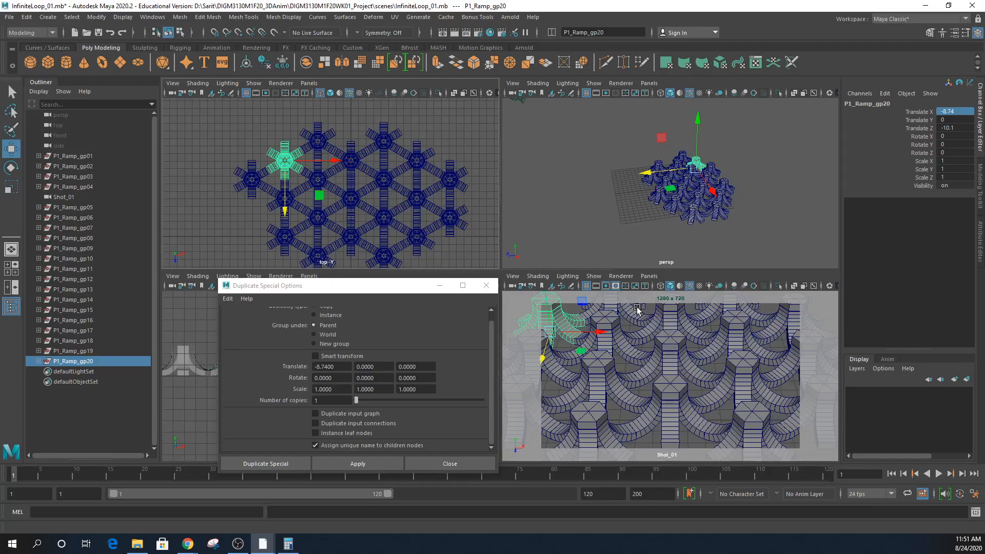
- Select pillars in the grid and inspect the P1_Ramp_gp14 and P1_Ramp_gp02 groups
left_click(328, 148)
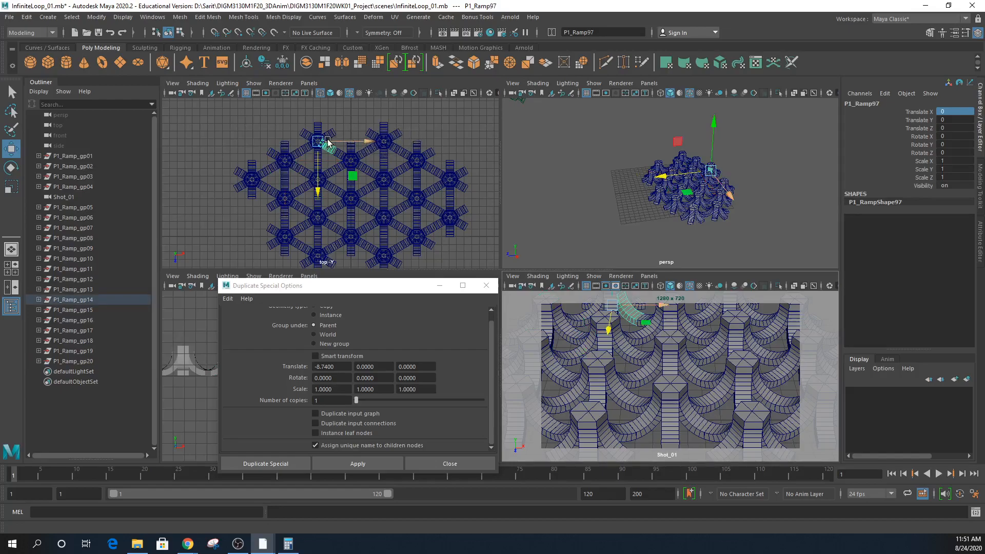
left_click(75, 300)
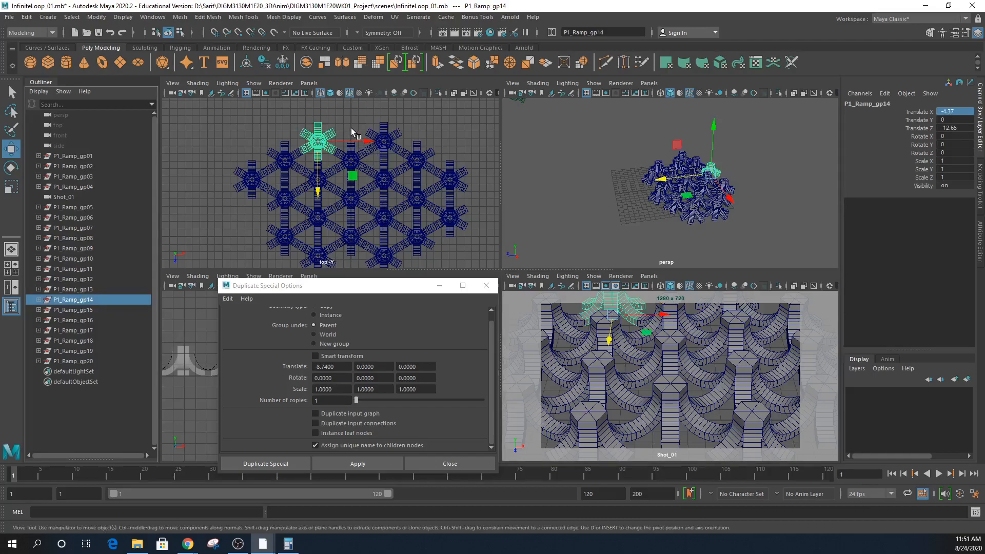
left_click(352, 201)
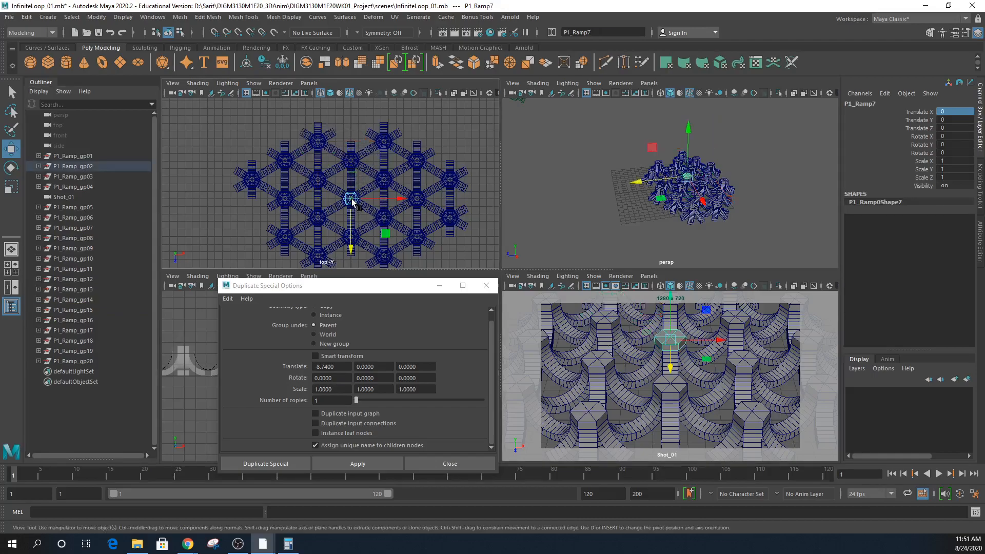
left_click(86, 167)
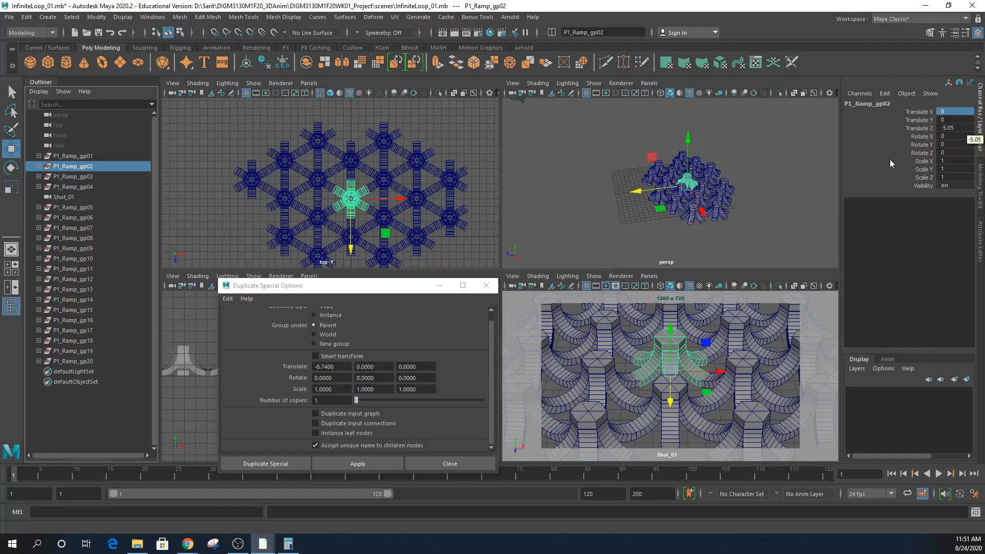
left_click(318, 143)
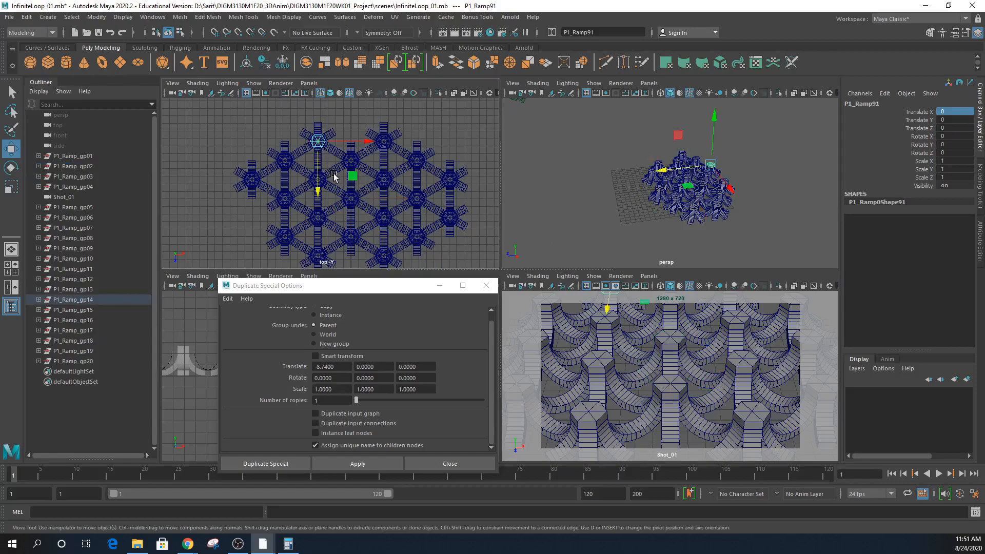
left_click(320, 220)
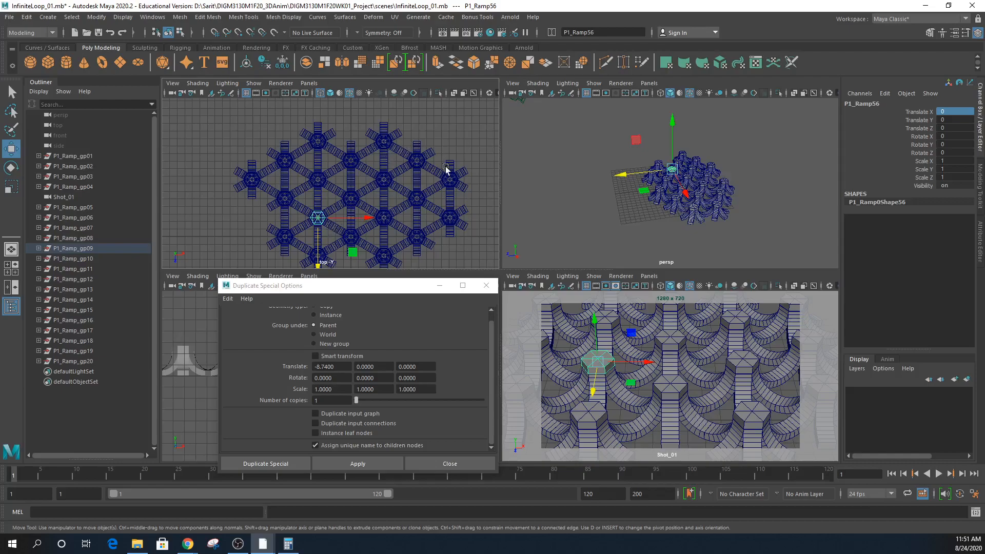
- Read P1_Ramp_gp09's Translate Z of -2.525 and bring the Calculator showing 10.1 alongside
left_click(73, 248)
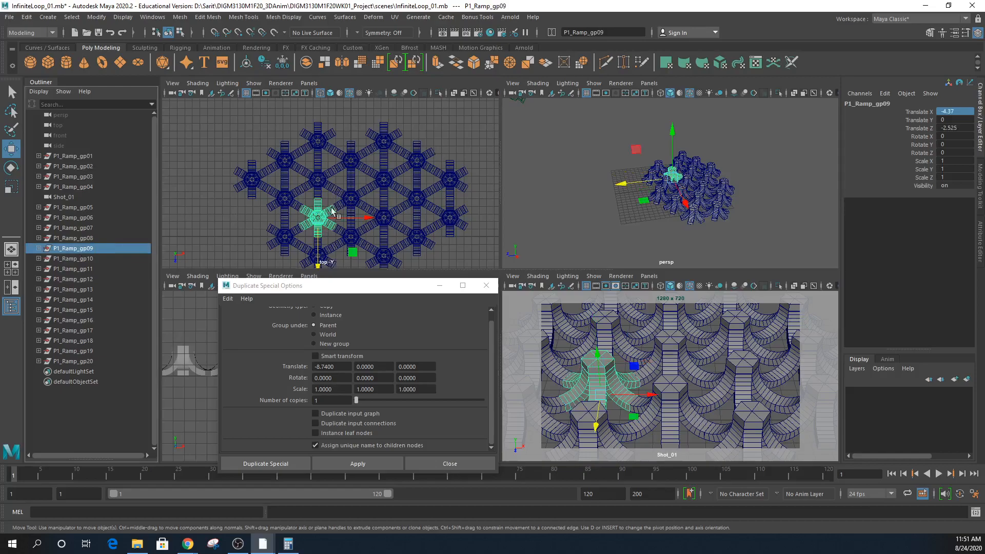
double_click(963, 128)
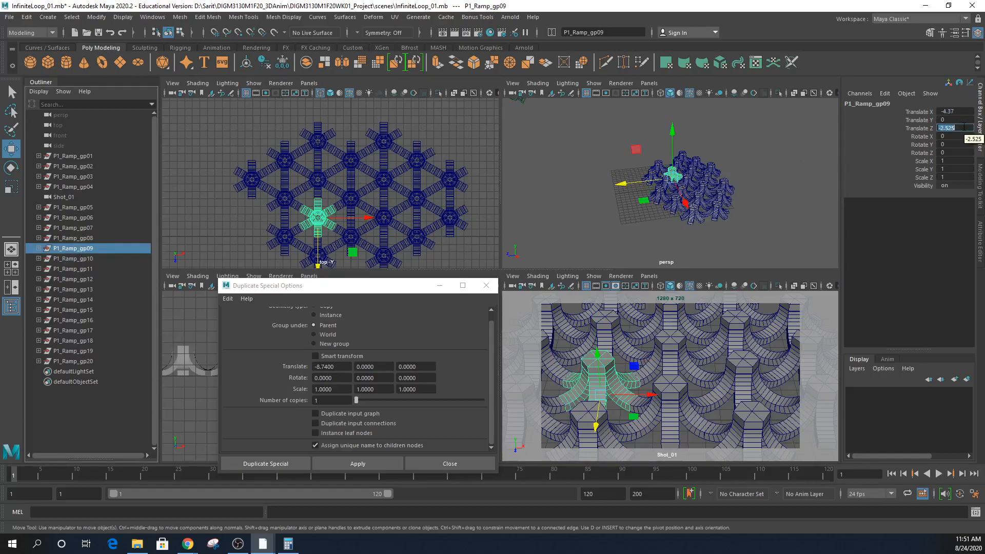
left_click_drag(984, 234, 752, 196)
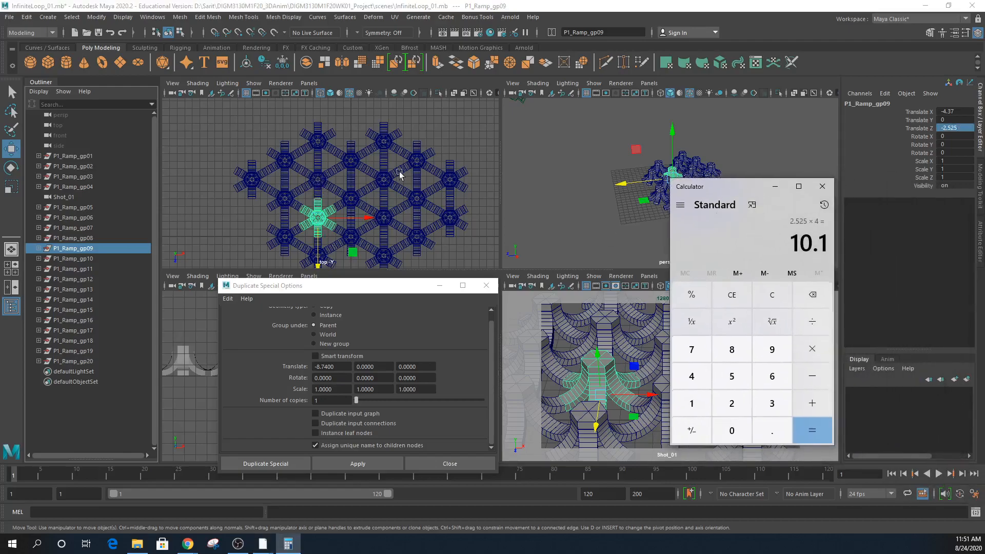
- Compute 2.525 × 4 = 10.1 in Calculator, then return to Maya by picking a ramp
left_click(735, 406)
left_click(766, 436)
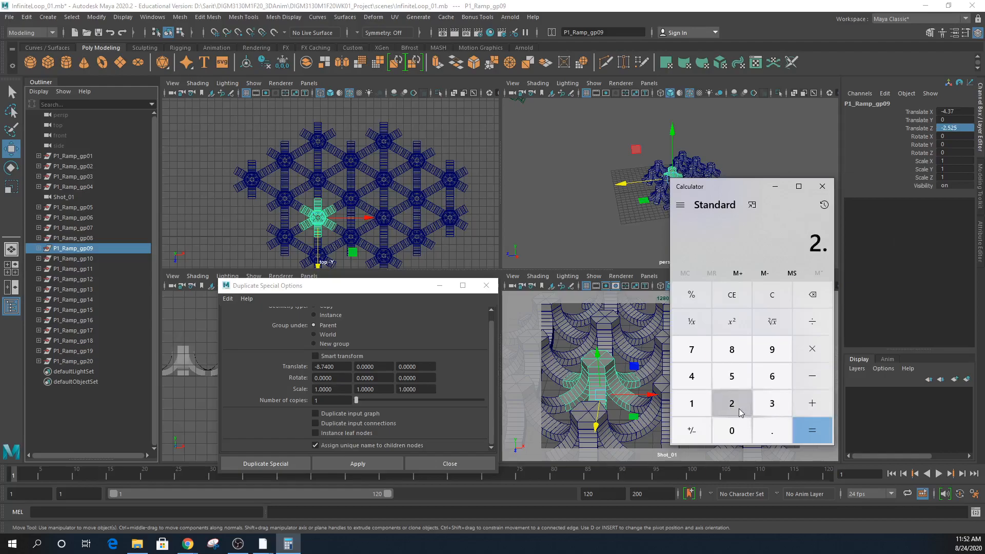
left_click(733, 377)
left_click(734, 404)
left_click(734, 377)
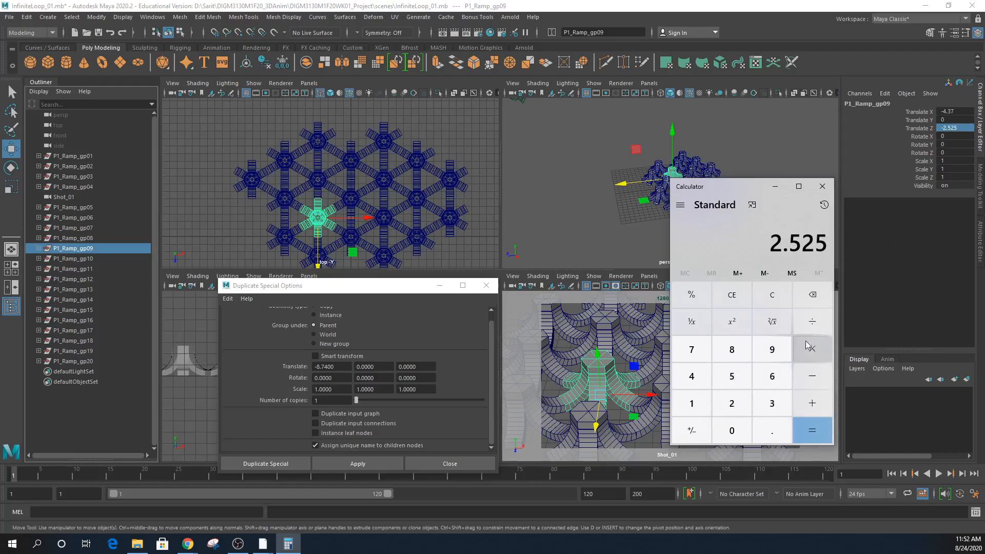
left_click(809, 348)
left_click(691, 376)
left_click(816, 431)
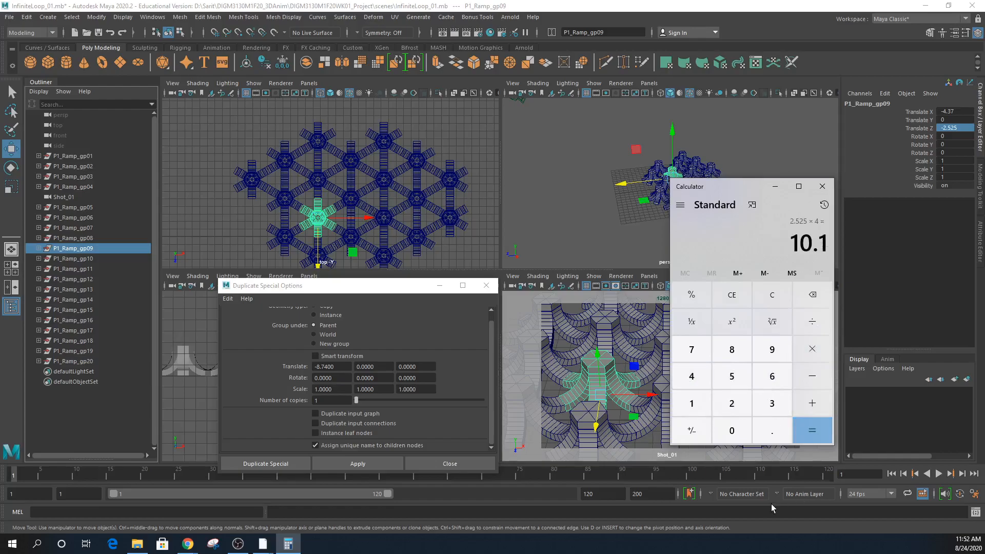
left_click(318, 180)
- Reset Duplicate Special options, enable Assign unique name, set Translate Z offset, and duplicate P1_Ramp_gp10
left_click(82, 259)
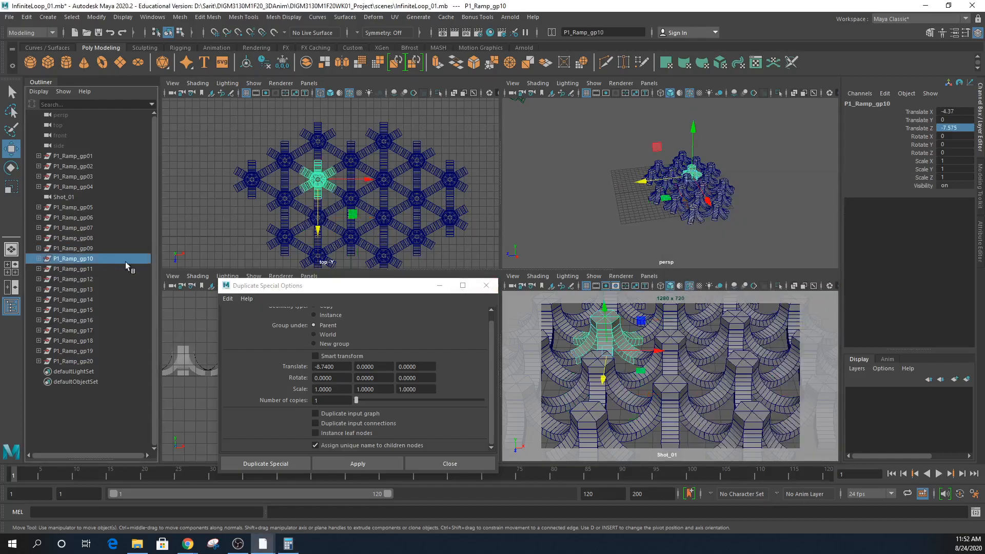
left_click(228, 298)
left_click(257, 344)
left_click(325, 444)
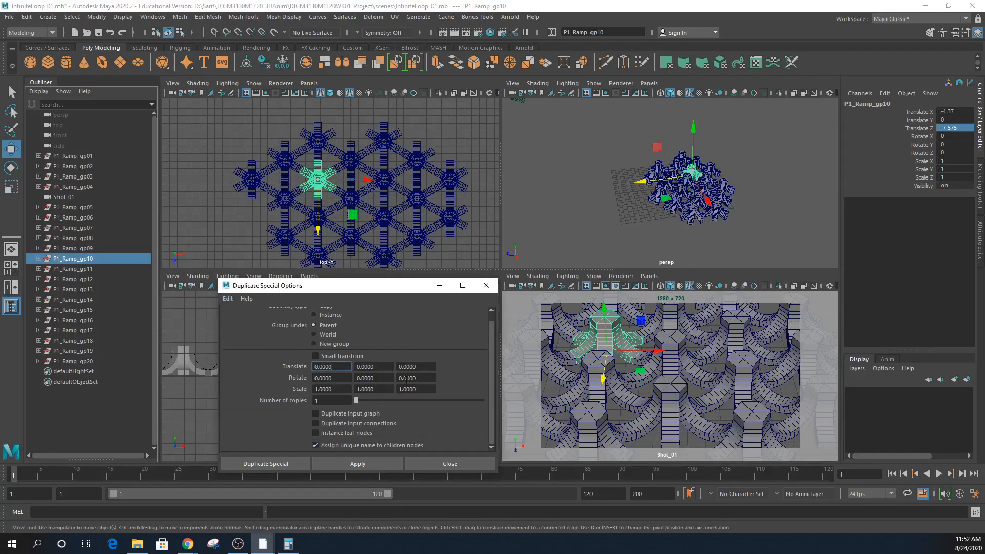
left_click(424, 366)
type("-10.1")
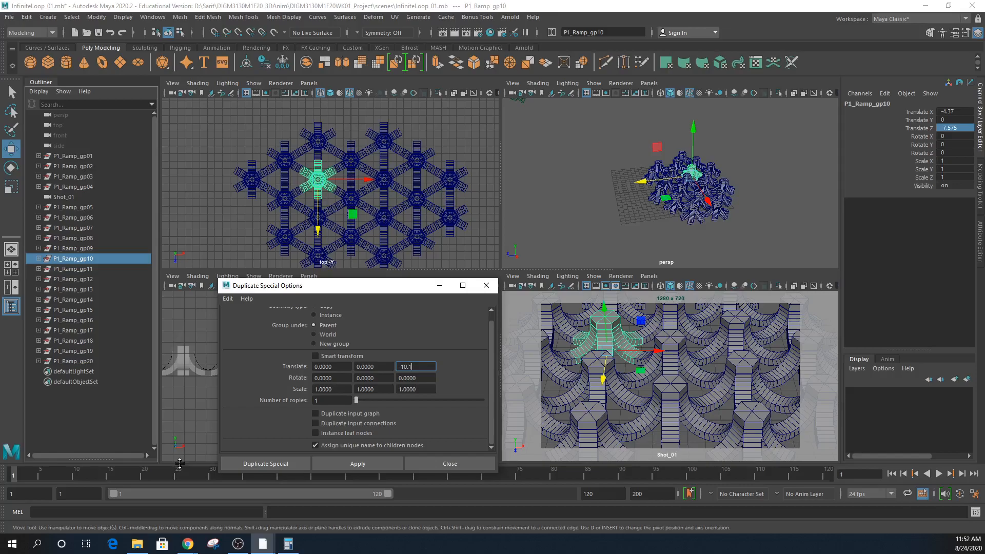
left_click(372, 462)
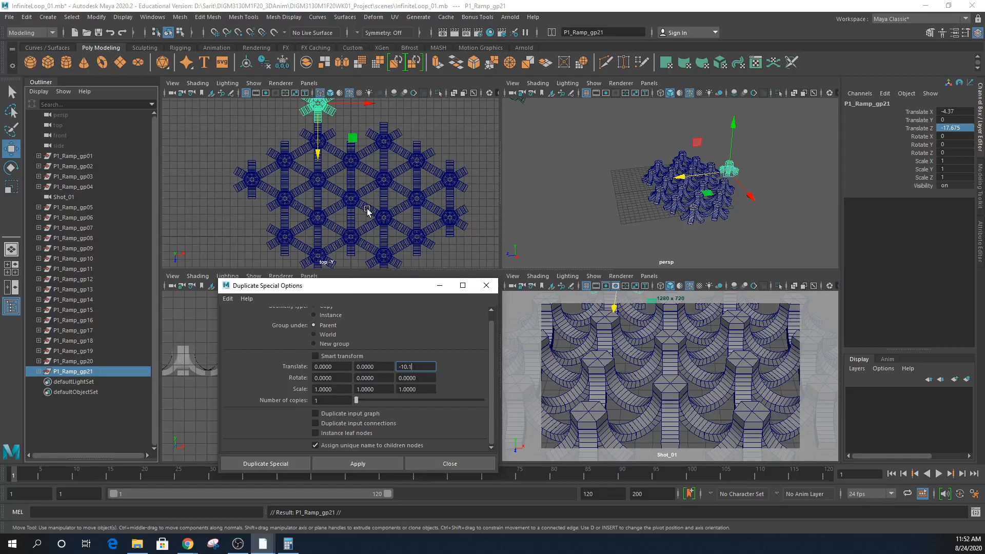
- Correct the Z offset to -10 and delete the wrongly placed copy
key("BackSpace")
left_click(430, 134)
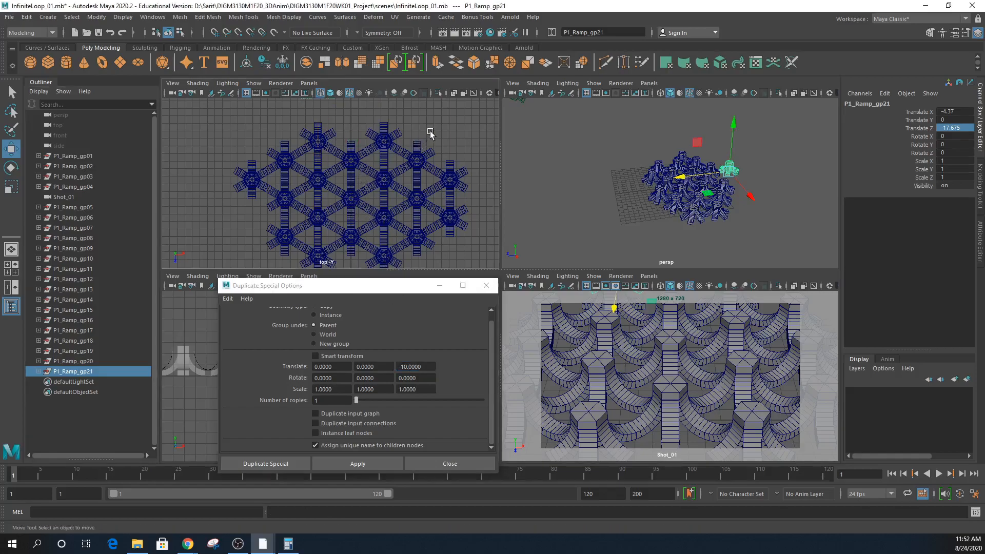
key("Delete")
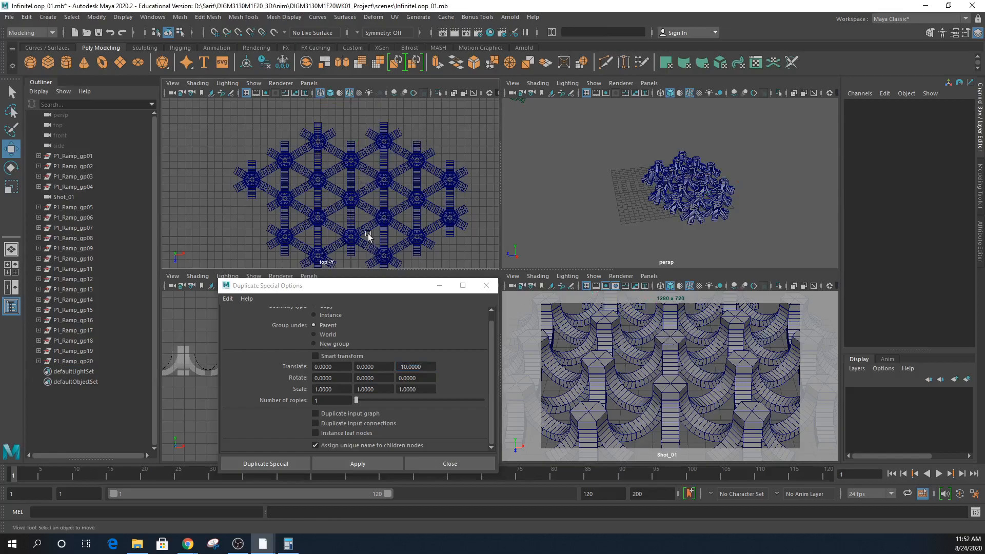
- Duplicate groups P1_Ramp_gp02, gp06 and gp13 offset -10 in Z, then close Duplicate Special
left_click(352, 201)
left_click(70, 168)
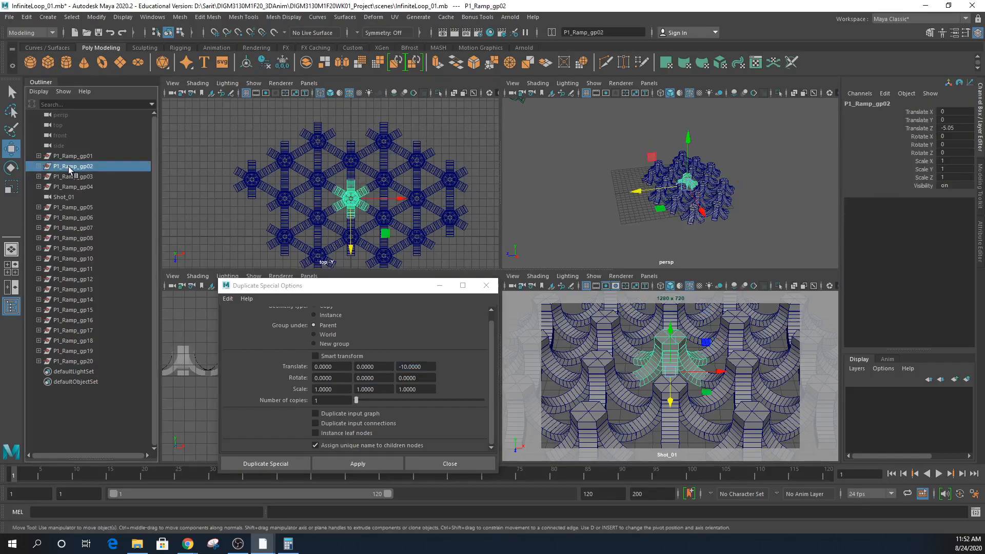
left_click(371, 465)
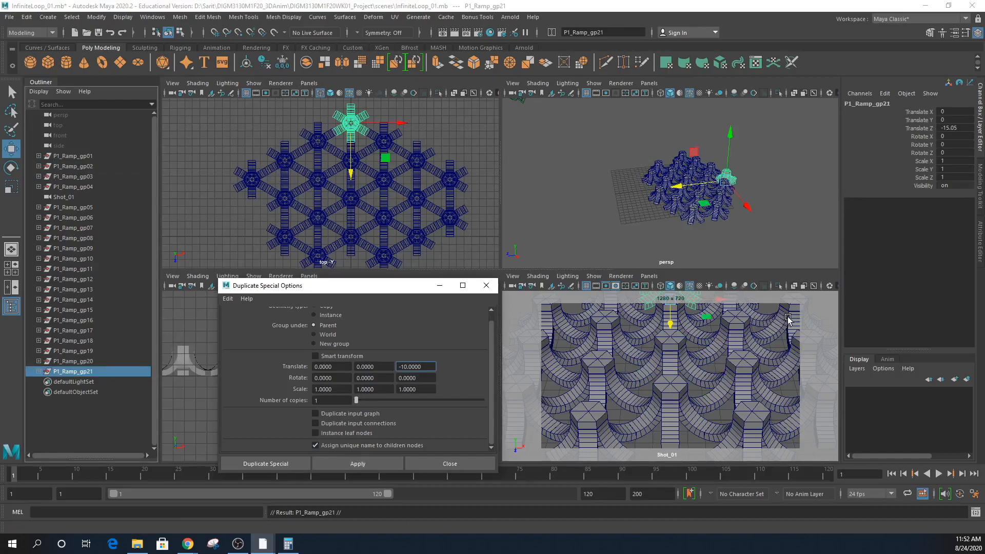
left_click(418, 199)
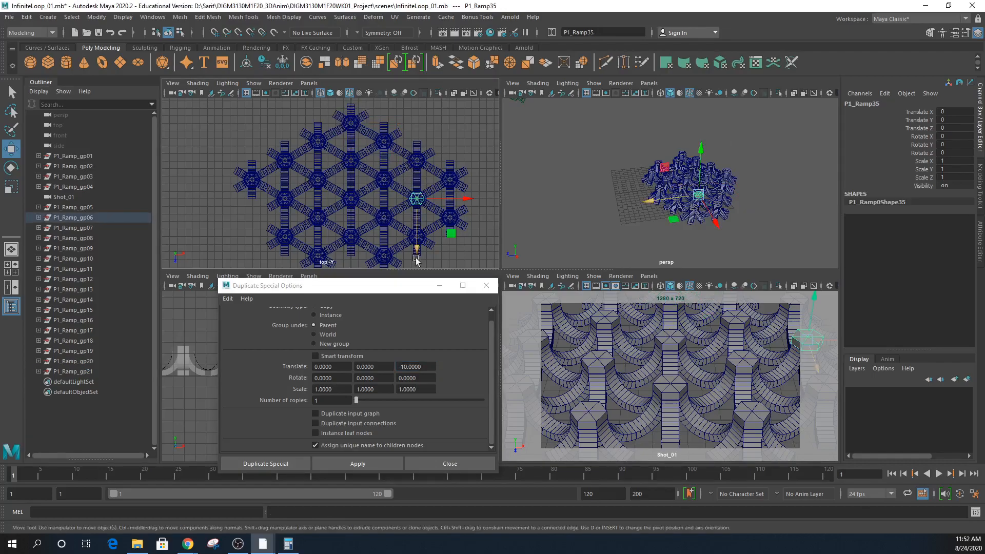
left_click(62, 217)
left_click(359, 465)
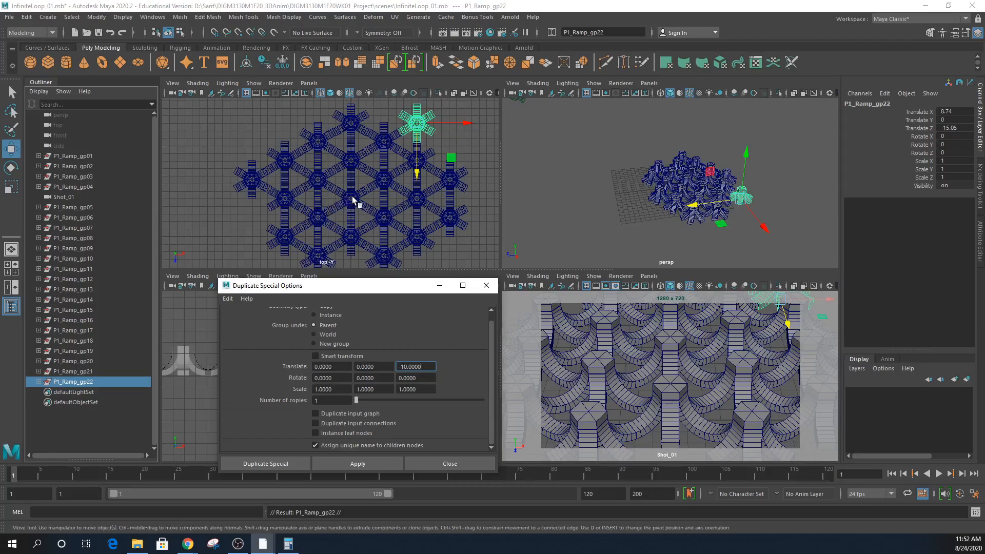
left_click(548, 325)
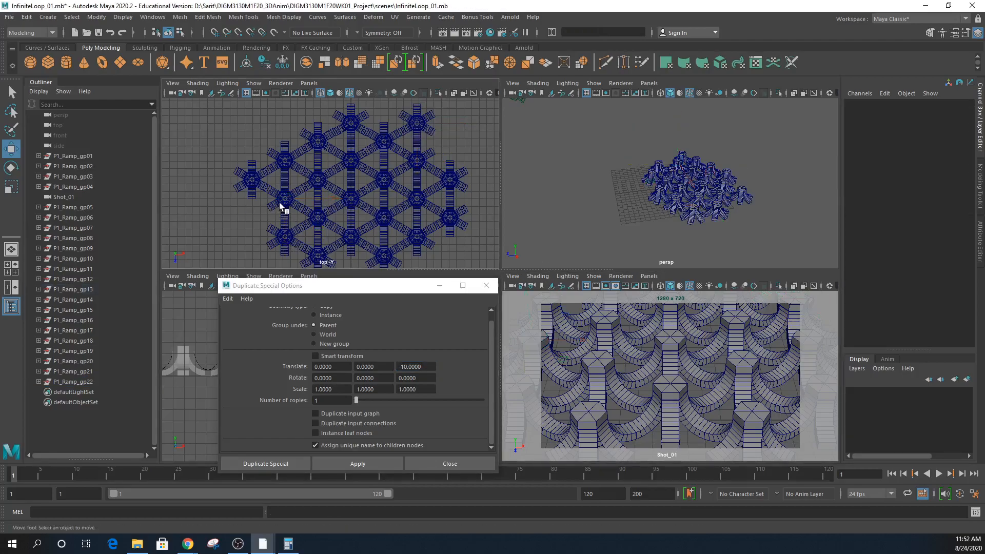
left_click(106, 290)
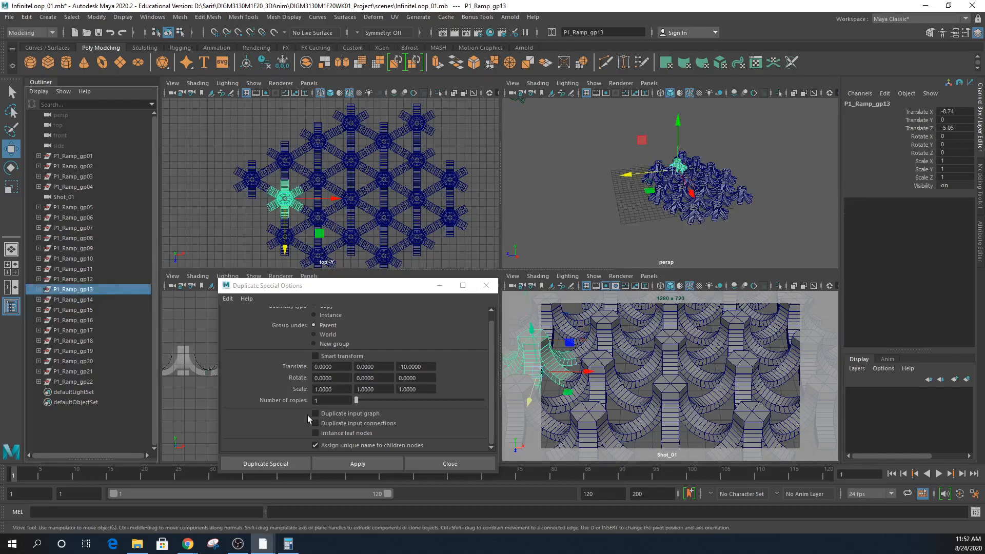
left_click(343, 464)
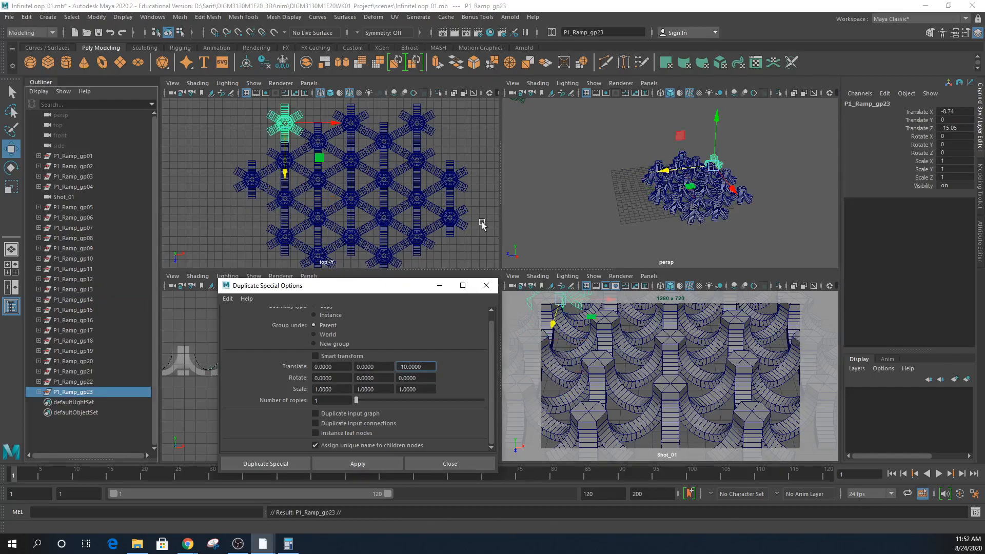
left_click(487, 285)
left_click(780, 245)
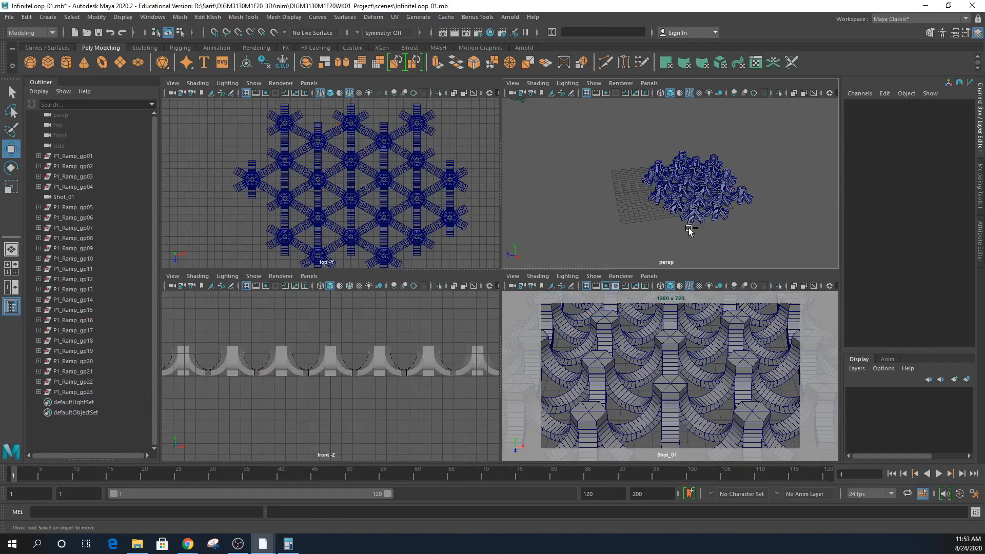
- Save, turn on Wireframe on Shaded in the front view, dolly the persp camera closer, and save again
key("ctrl+s")
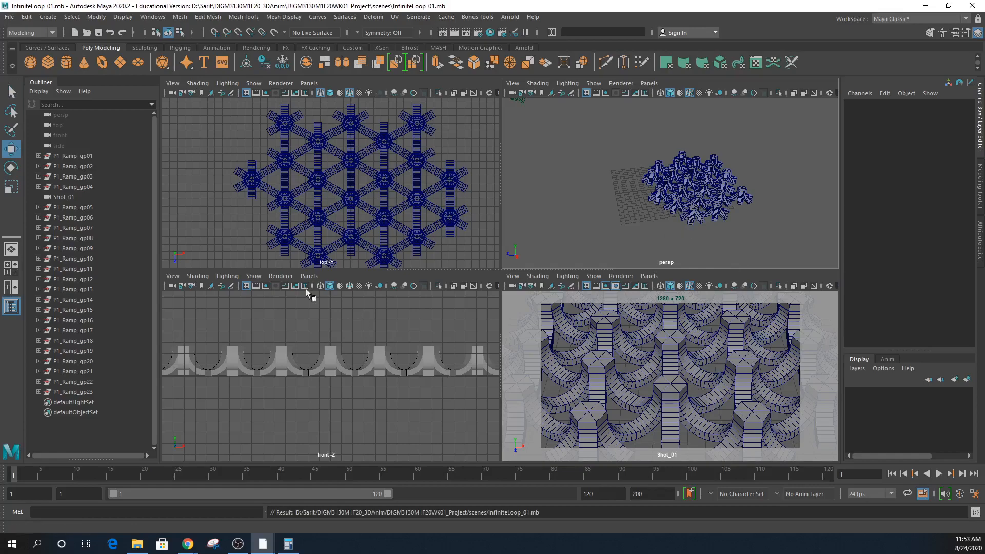
left_click(349, 286)
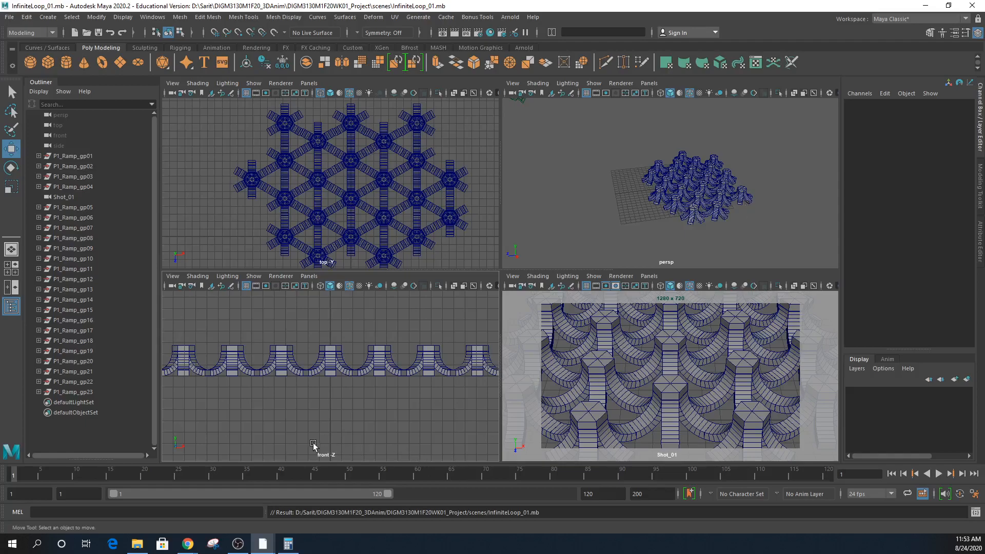
mouse_move(288, 543)
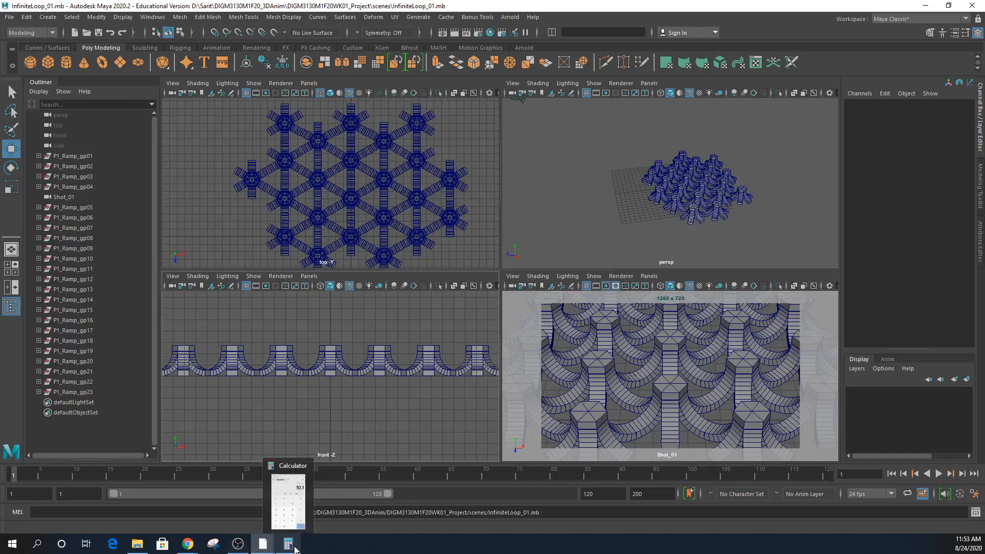
right_click_drag(685, 221, 669, 196, "alt")
key("ctrl+s")
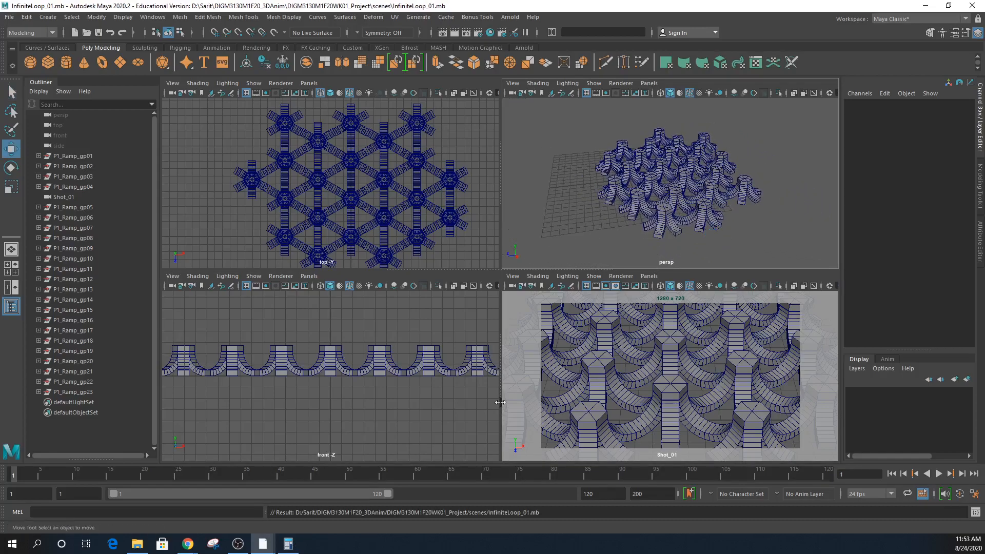
left_click(237, 544)
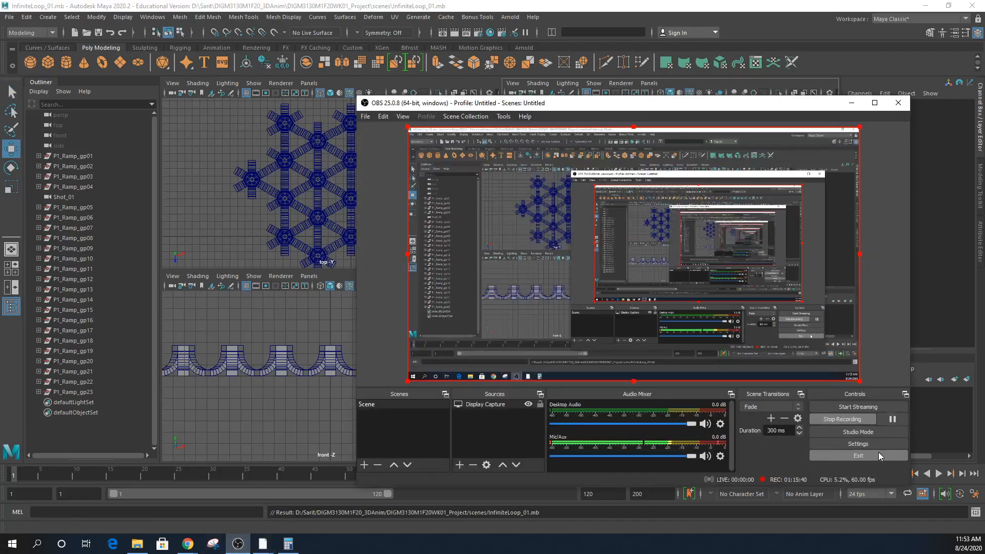